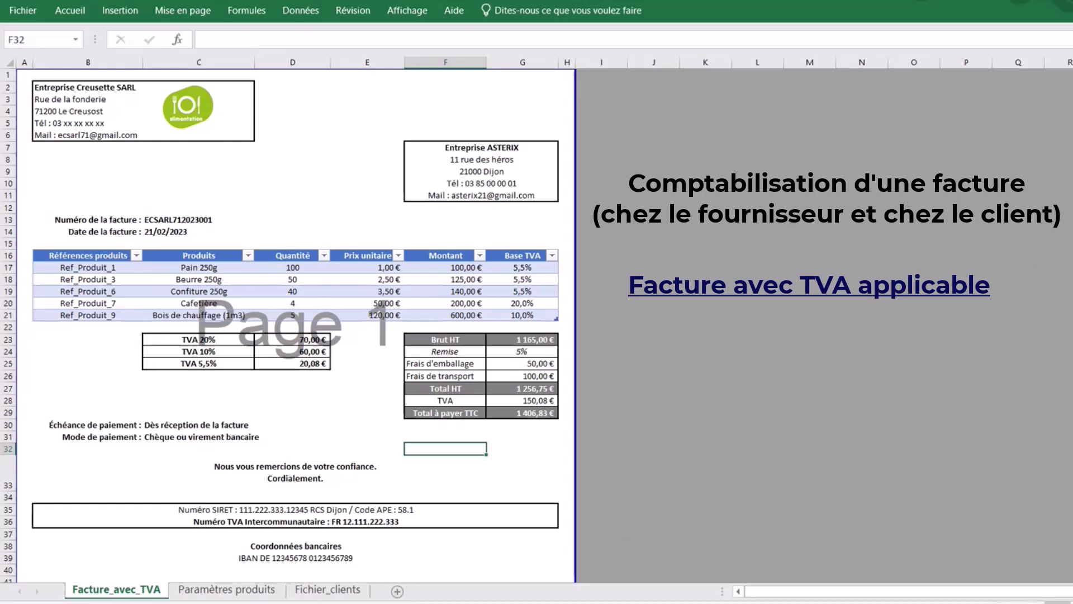
Scroll through the supplier invoice and look at its date in C14.
scroll(288, 324, "right", 1)
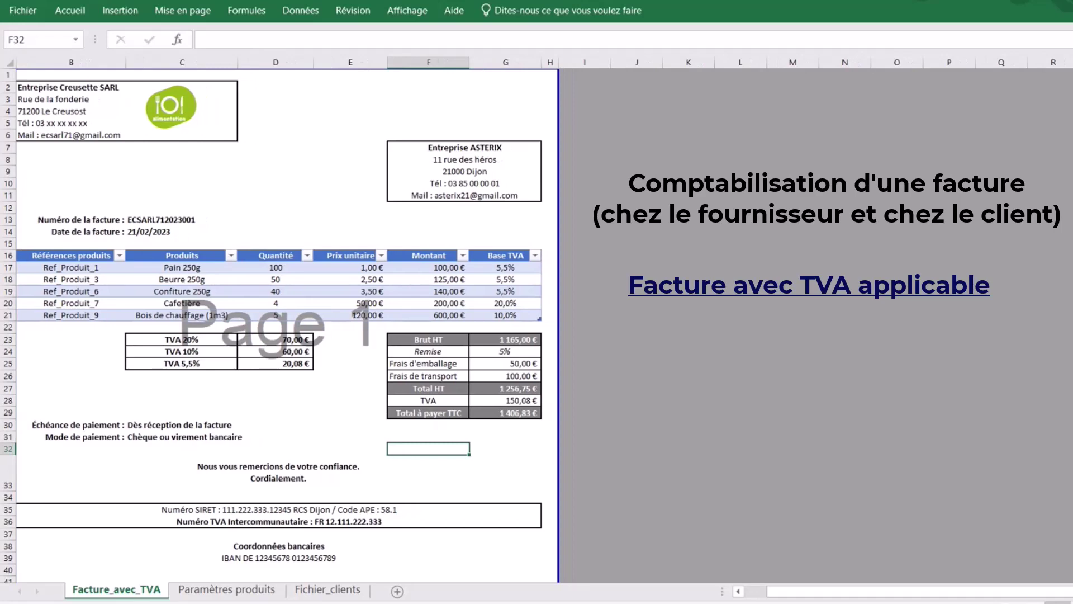
scroll(937, 591, "up", 3, "ctrl")
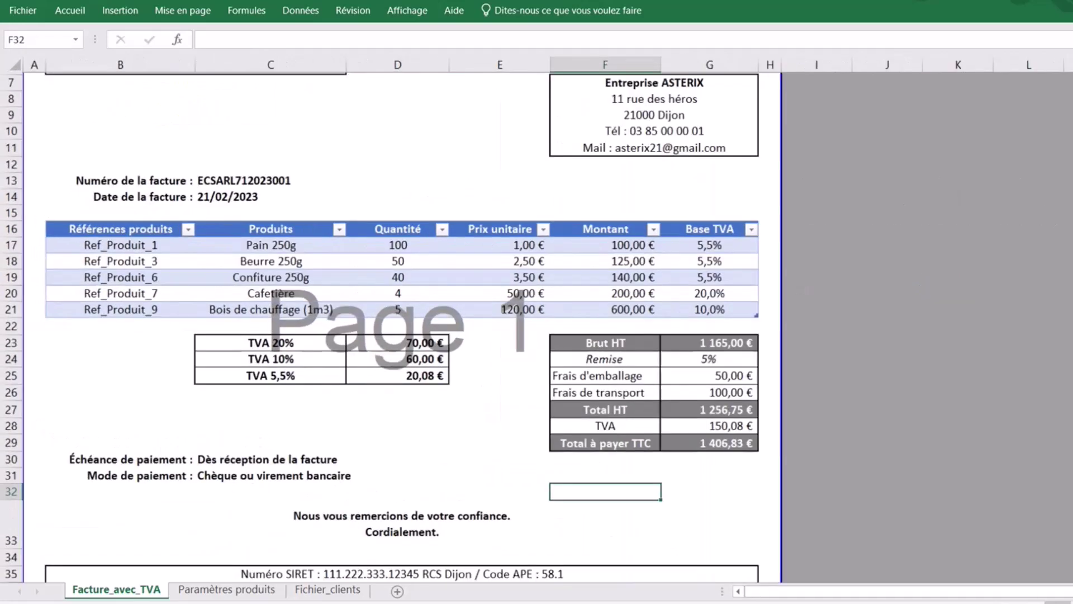
left_click_drag(950, 590, 937, 591)
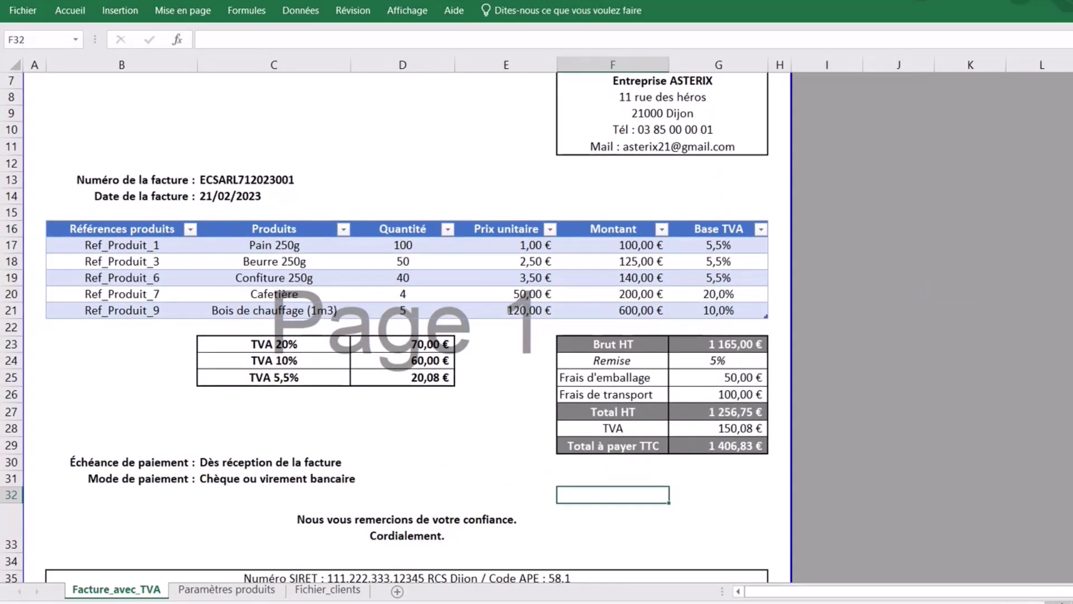
scroll(536, 319, "up", 2, "ctrl")
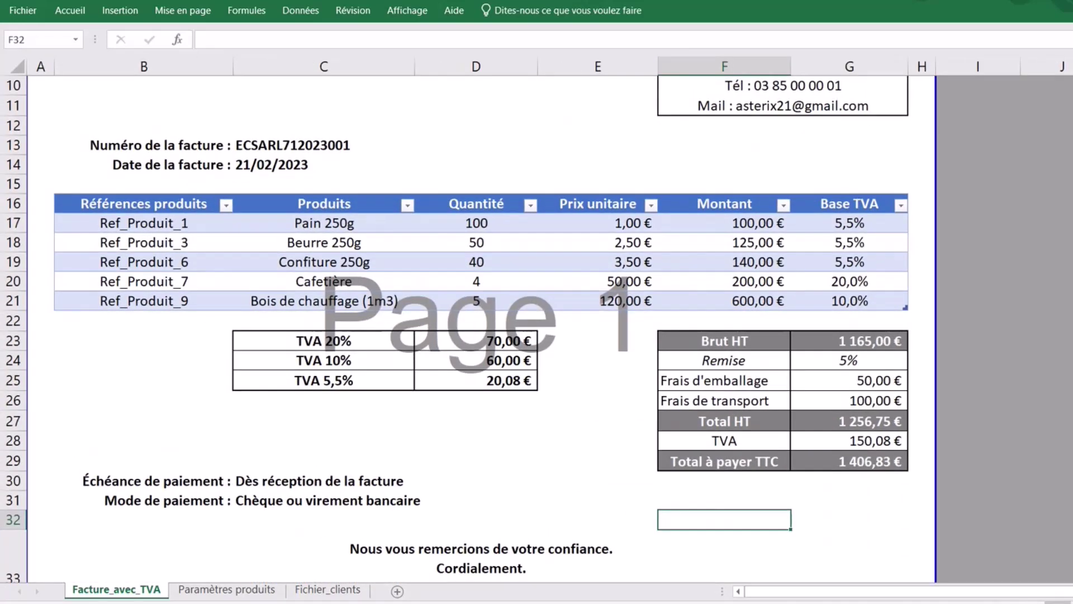
scroll(537, 319, "up", 3)
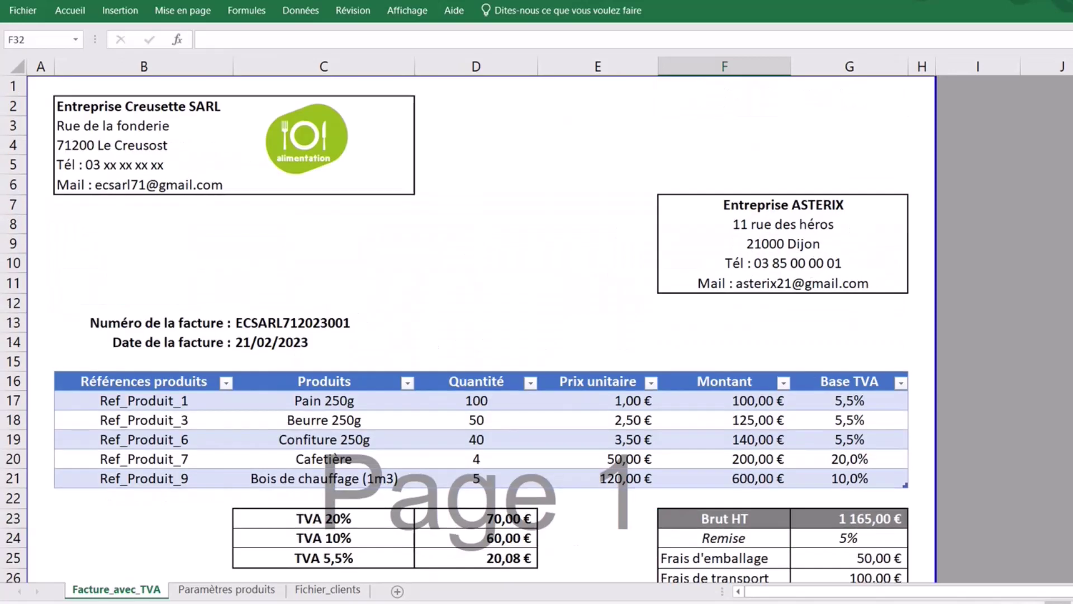
scroll(468, 329, "down", 2)
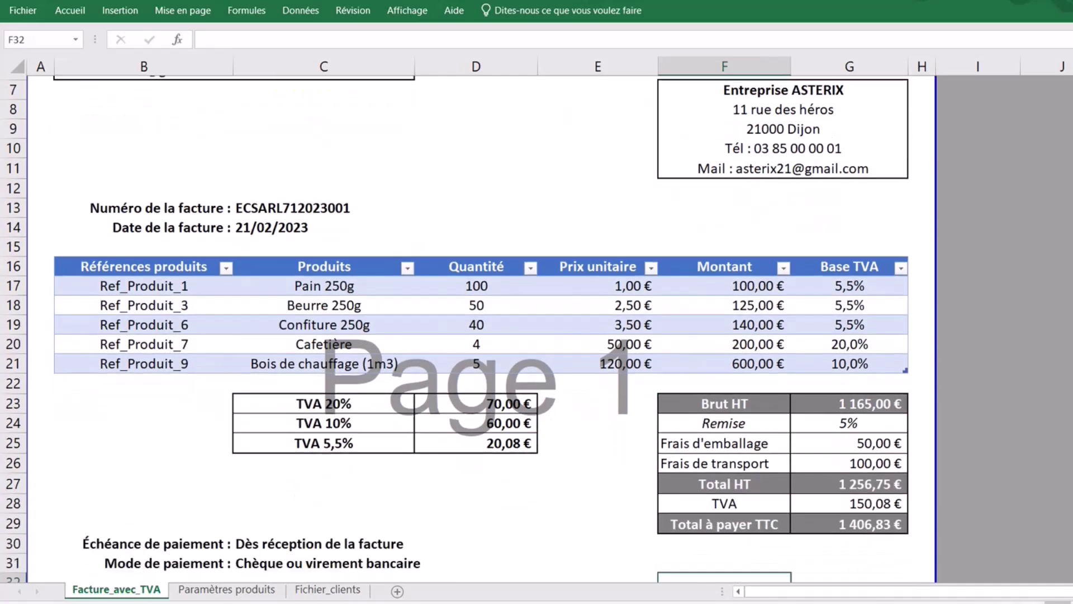
scroll(468, 329, "down", 1)
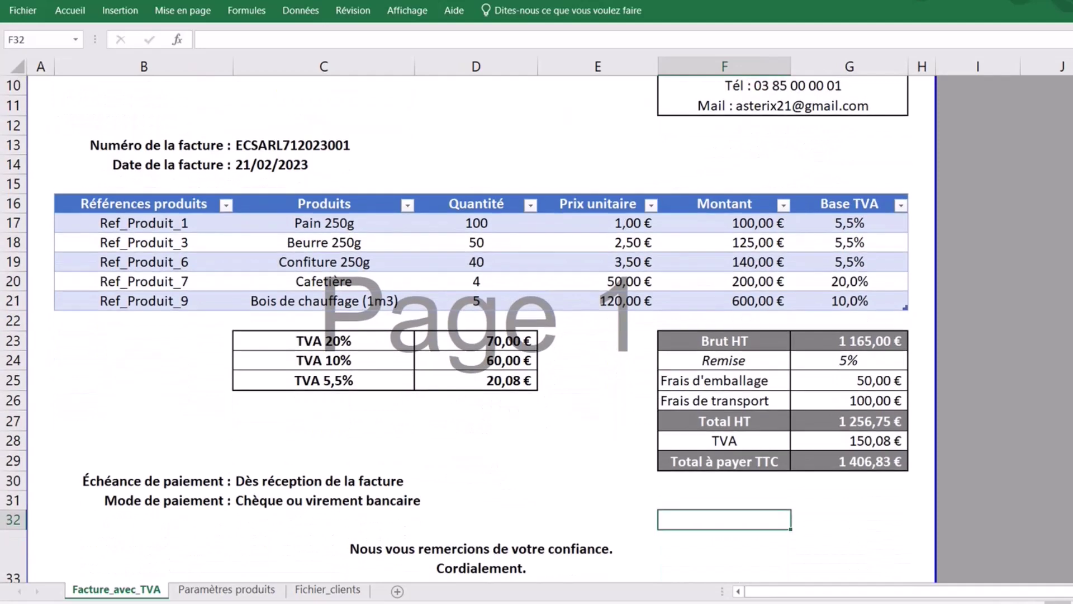
left_click(263, 166)
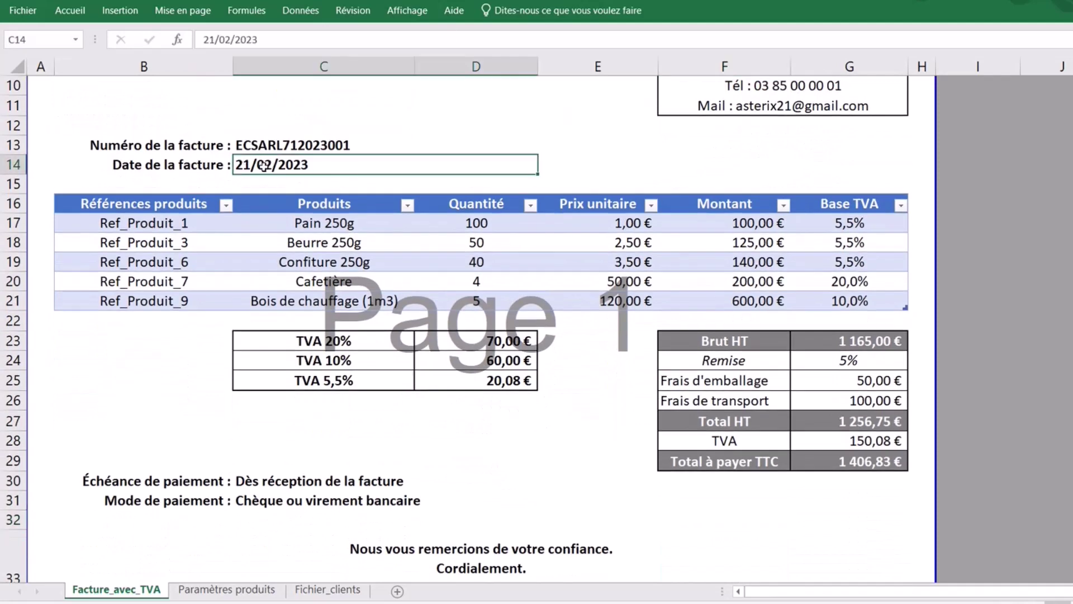
Go over the invoice totals: Brut HT, packaging and transport fees, Total HT, TVA, Total TTC.
left_click(723, 339)
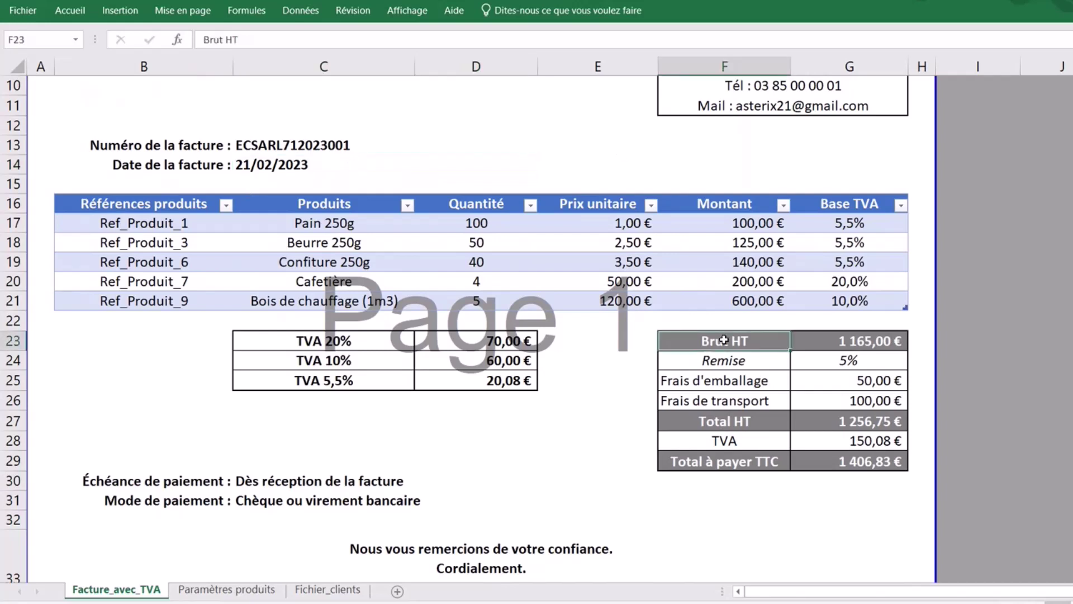
left_click(706, 377)
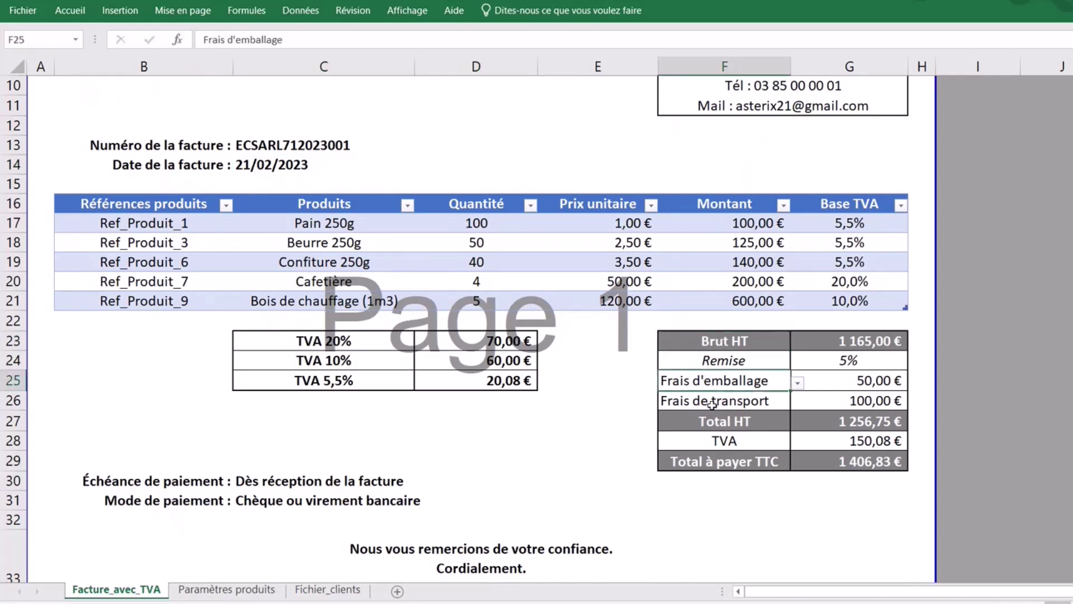
left_click(711, 405)
left_click(717, 377)
left_click(728, 400)
left_click(715, 421)
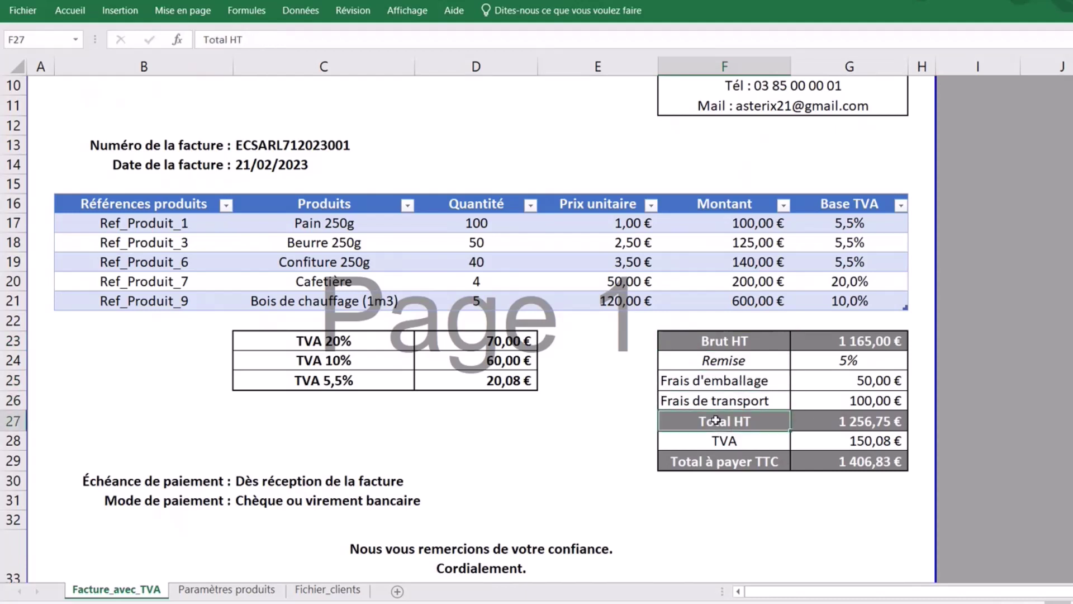
left_click(749, 439)
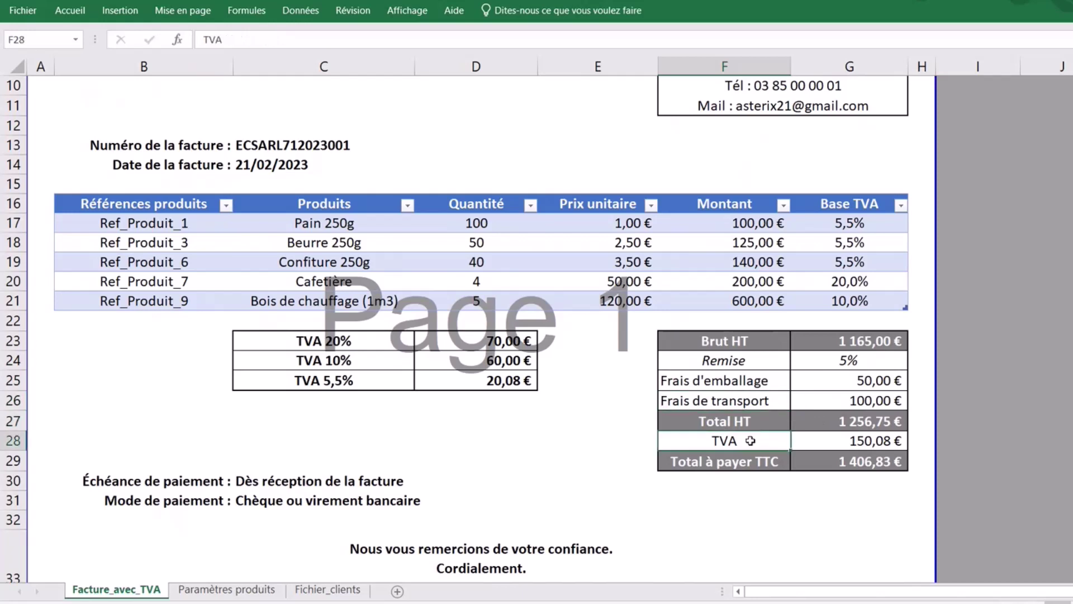
left_click(729, 461)
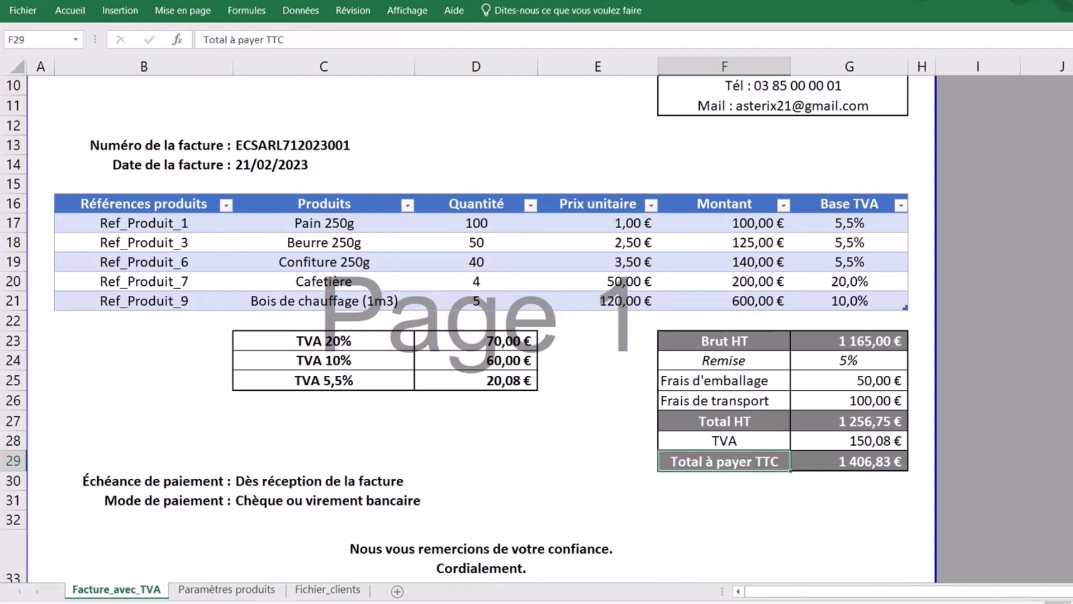
scroll(480, 325, "down", 1)
scroll(481, 324, "down", 1)
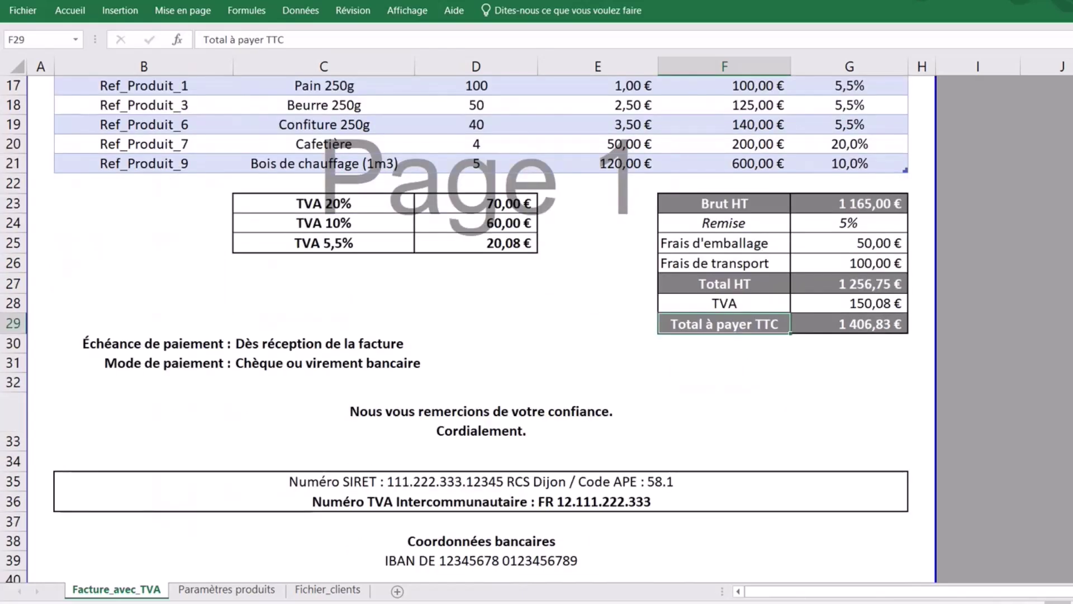
scroll(481, 324, "up", 2)
scroll(599, 92, "up", 3)
scroll(600, 92, "down", 1)
scroll(599, 92, "up", 2)
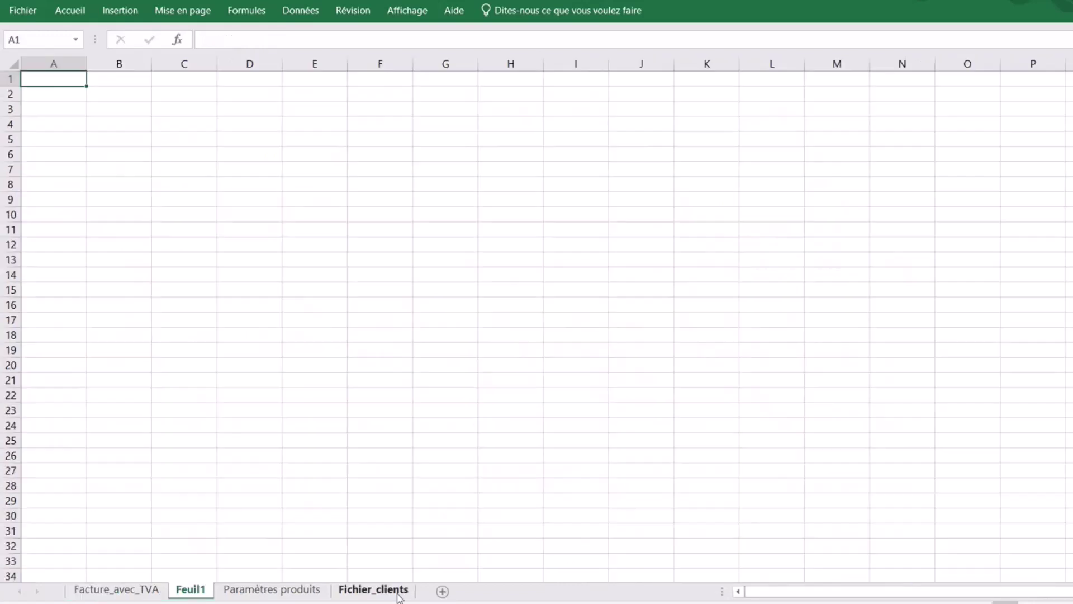
Add a new blank sheet and enter 'Chez le fournisseur' in B2.
left_click(397, 591)
scroll(507, 295, "up", 2, "ctrl")
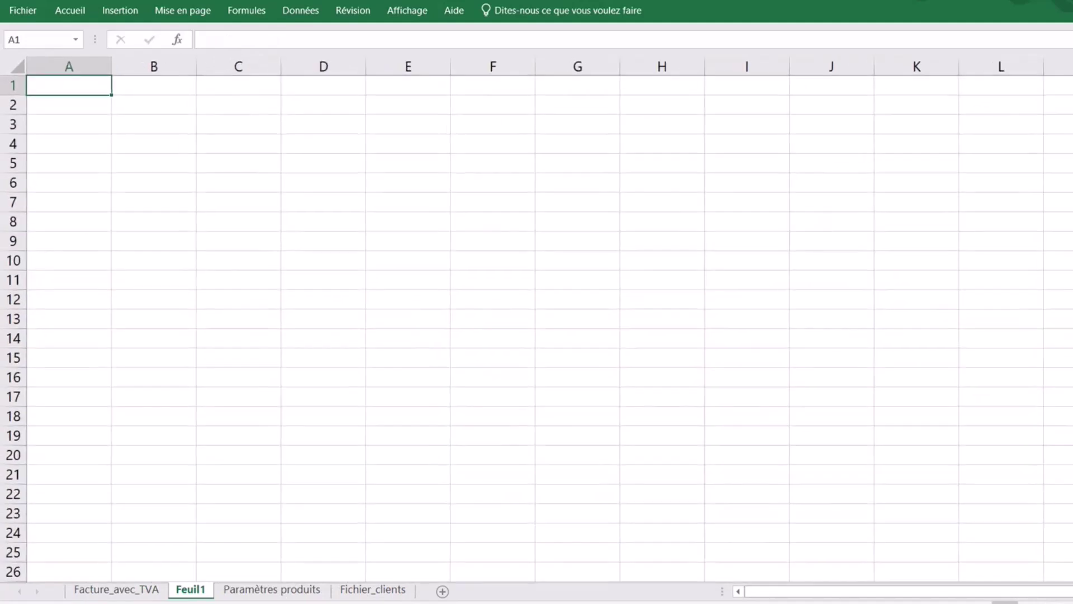
left_click(158, 201)
left_click(166, 110)
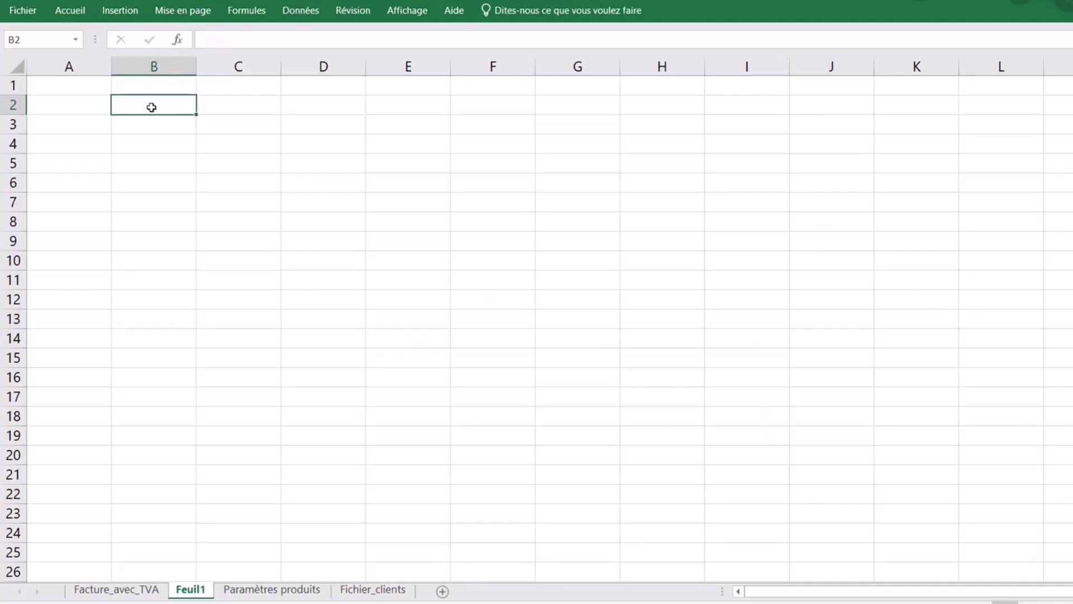
type("Chez le")
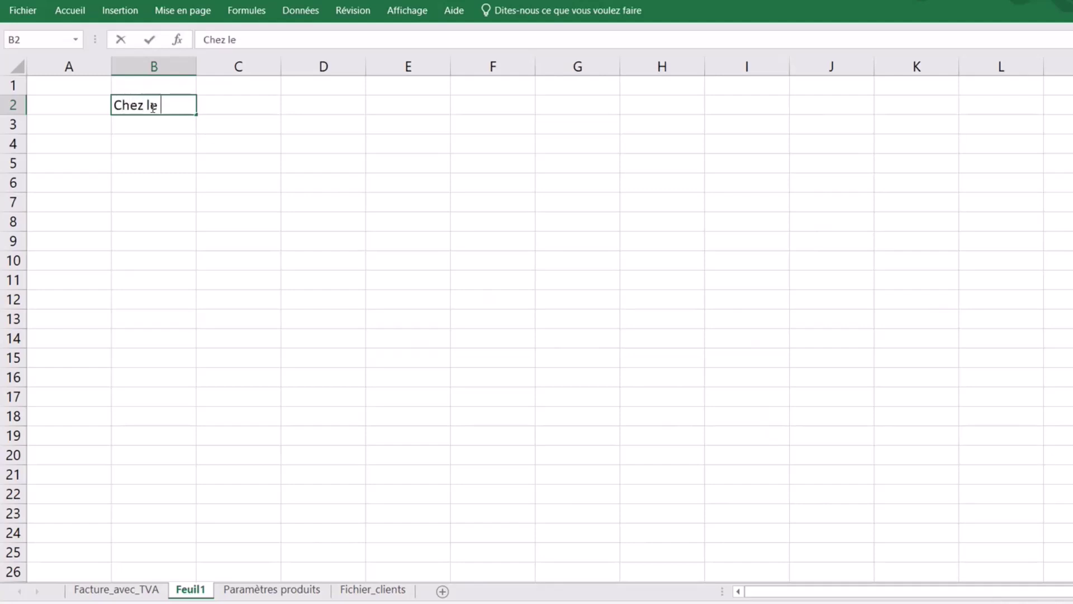
type(" fournis")
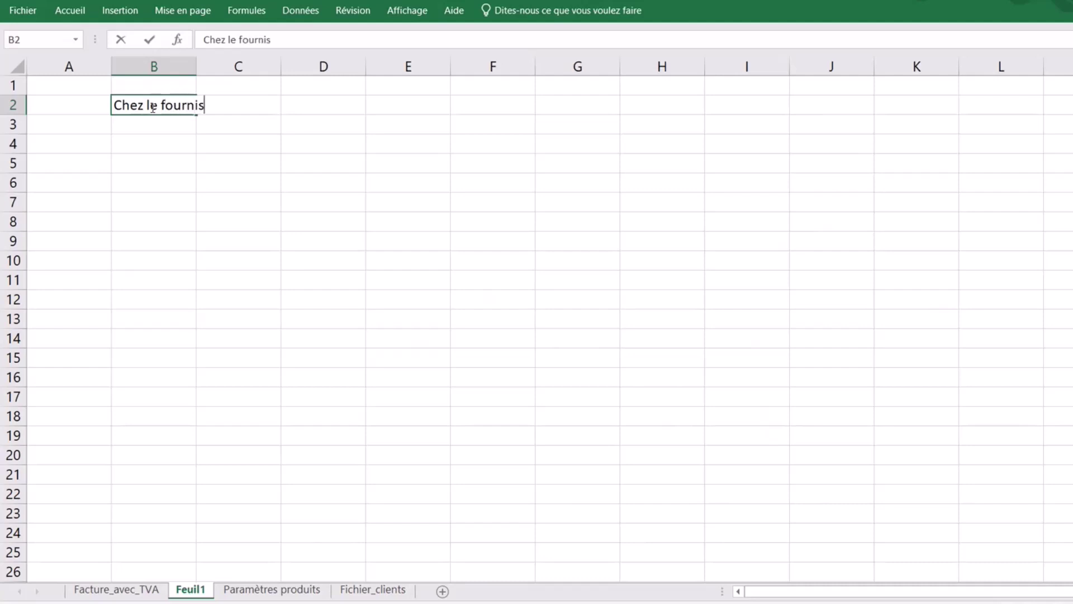
type("seur")
left_click(175, 193)
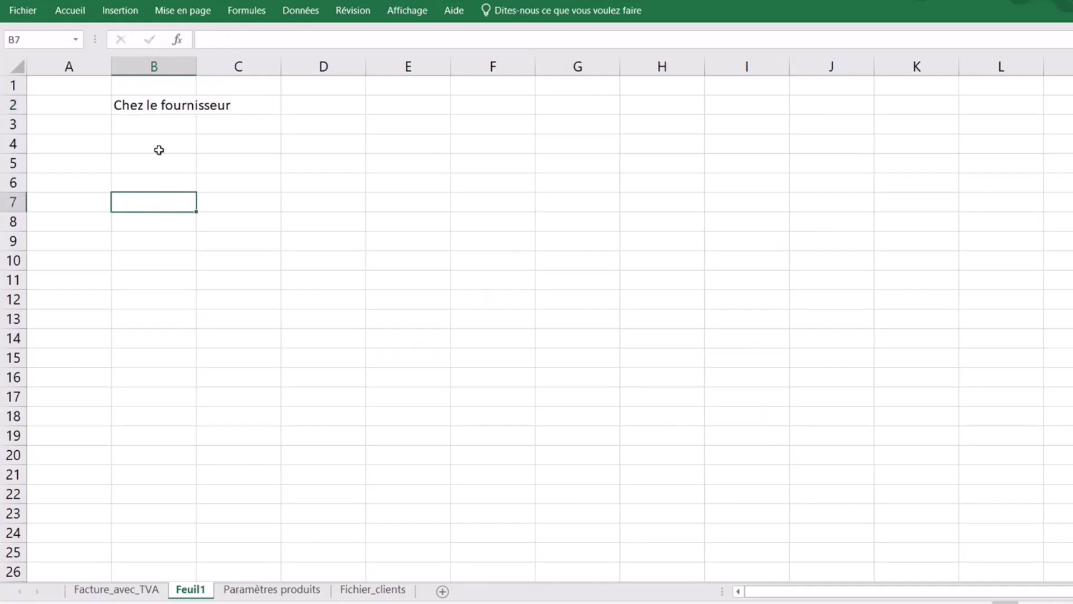
Make the heading bold on yellow fill, merged and centred across B2:C2.
left_click(154, 104)
left_click(70, 10)
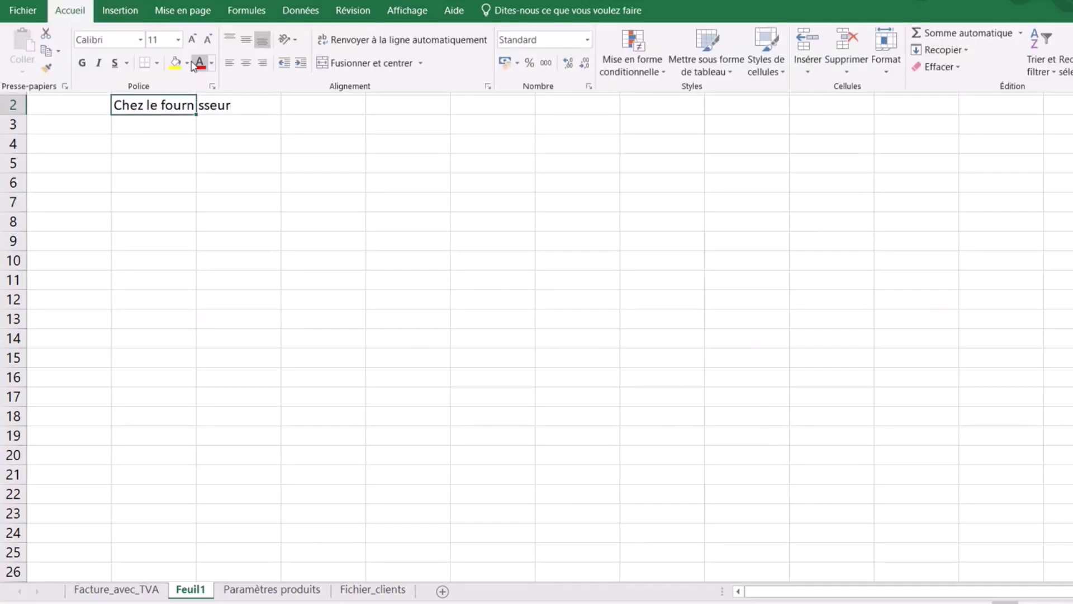
left_click(175, 63)
left_click(83, 62)
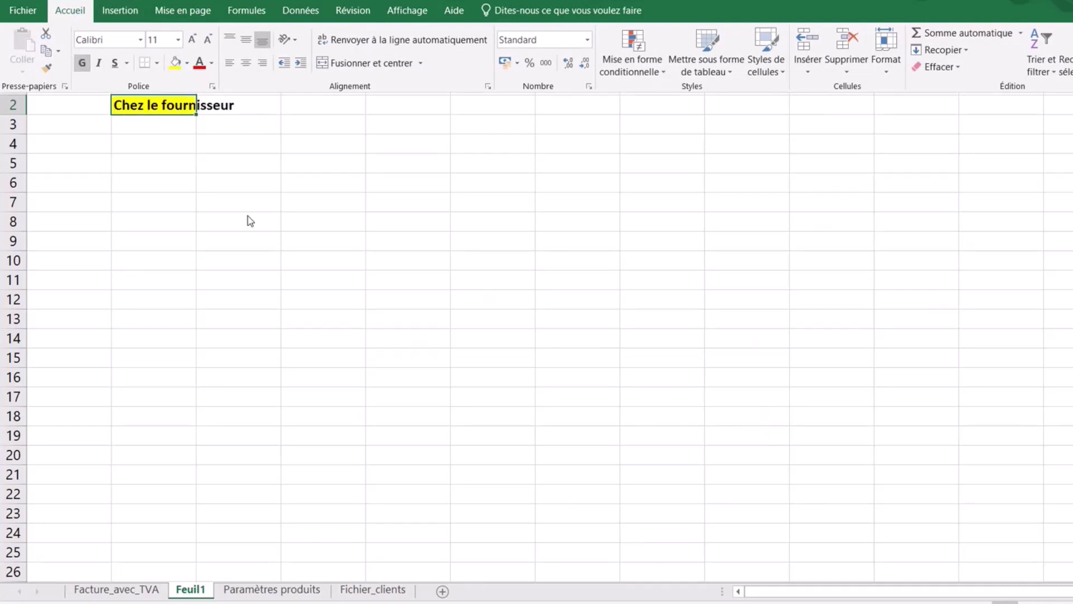
left_click(175, 109)
left_click_drag(175, 109, 212, 110)
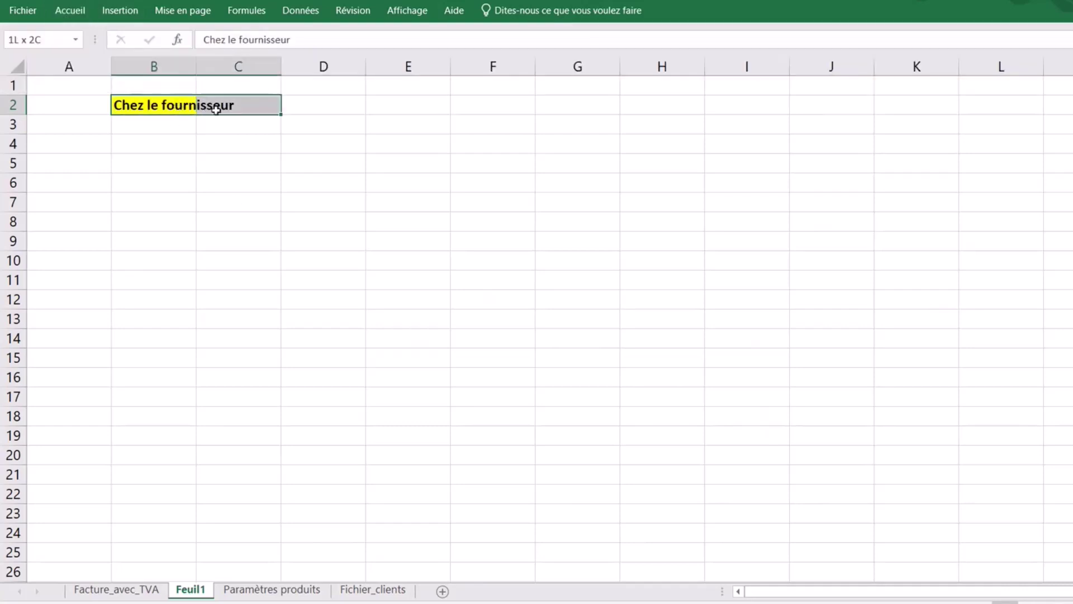
left_click(70, 11)
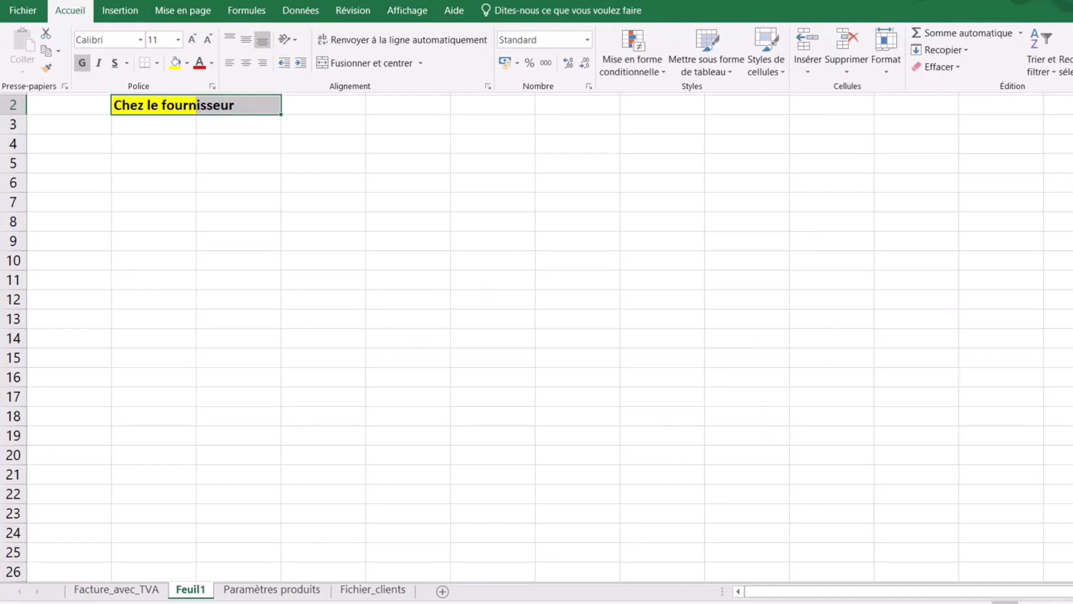
left_click(336, 62)
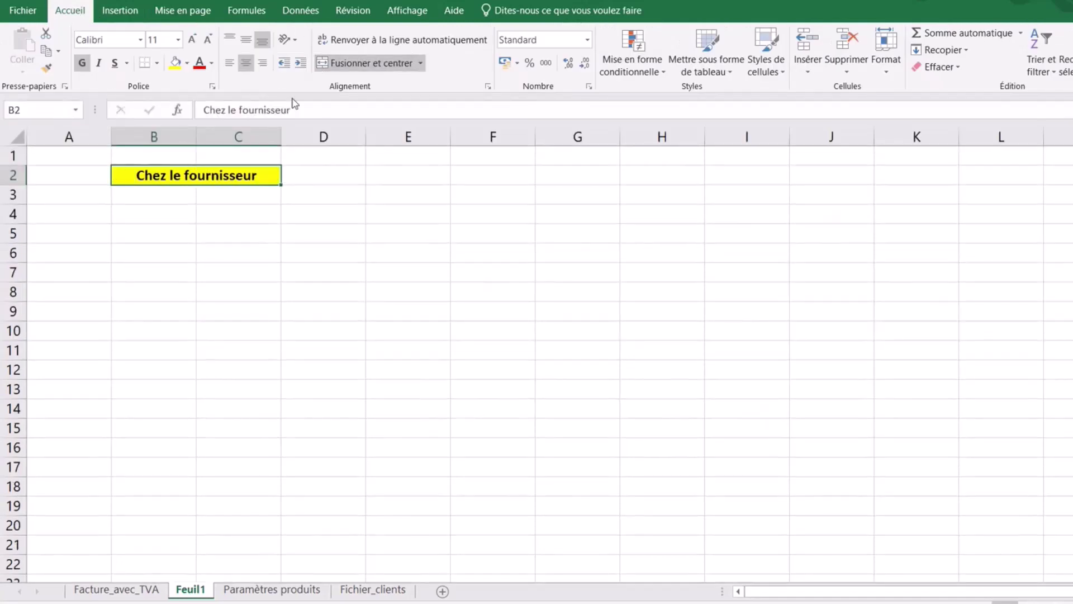
left_click(171, 214)
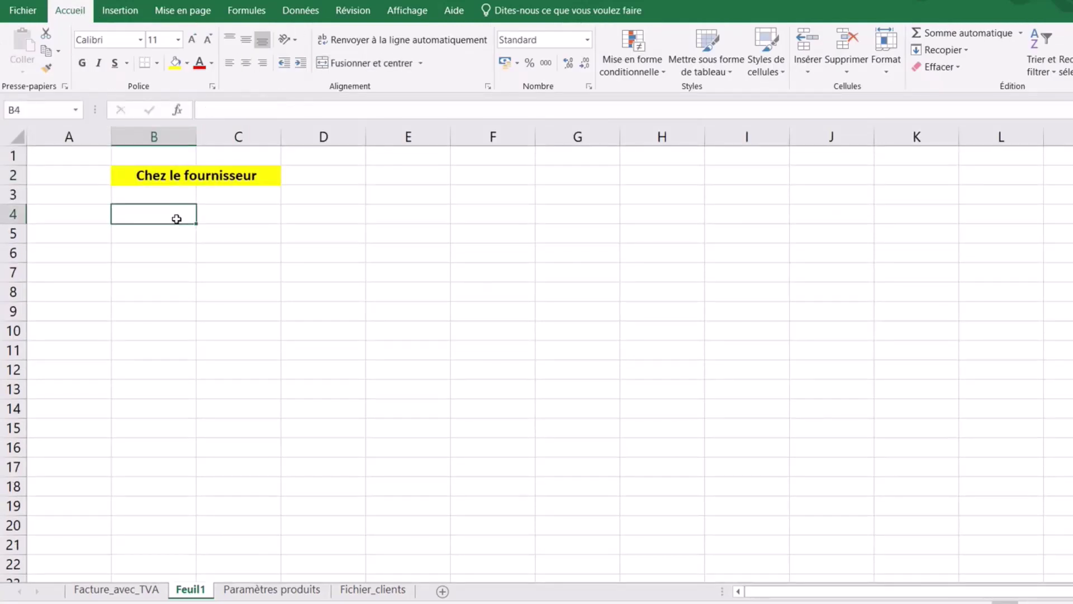
Enter 'Vente de marchandises' in B3 with account 707, widening column B.
left_click(171, 199)
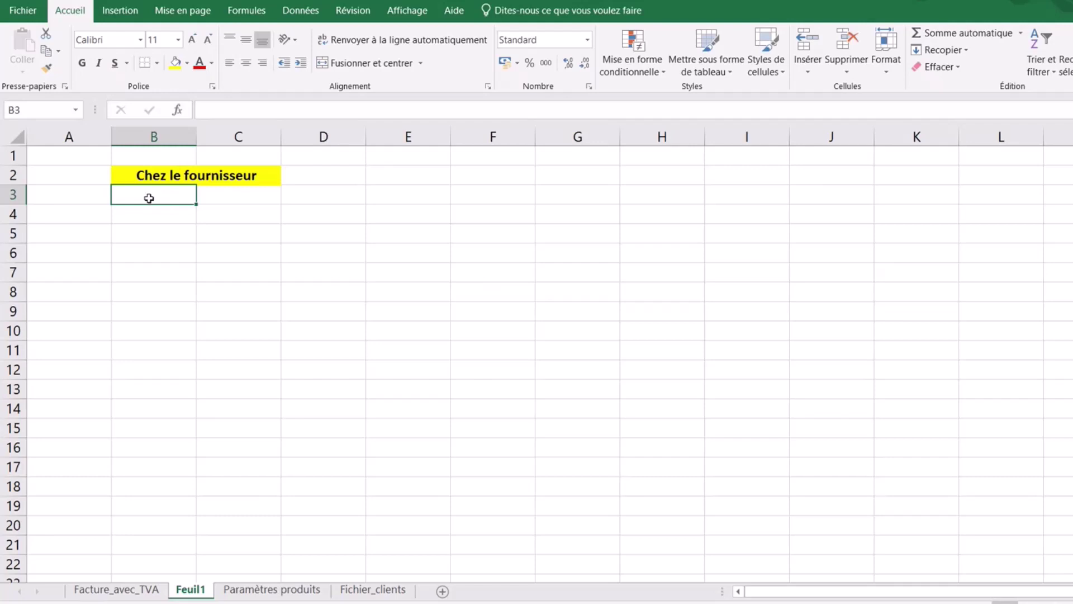
type("Vente de")
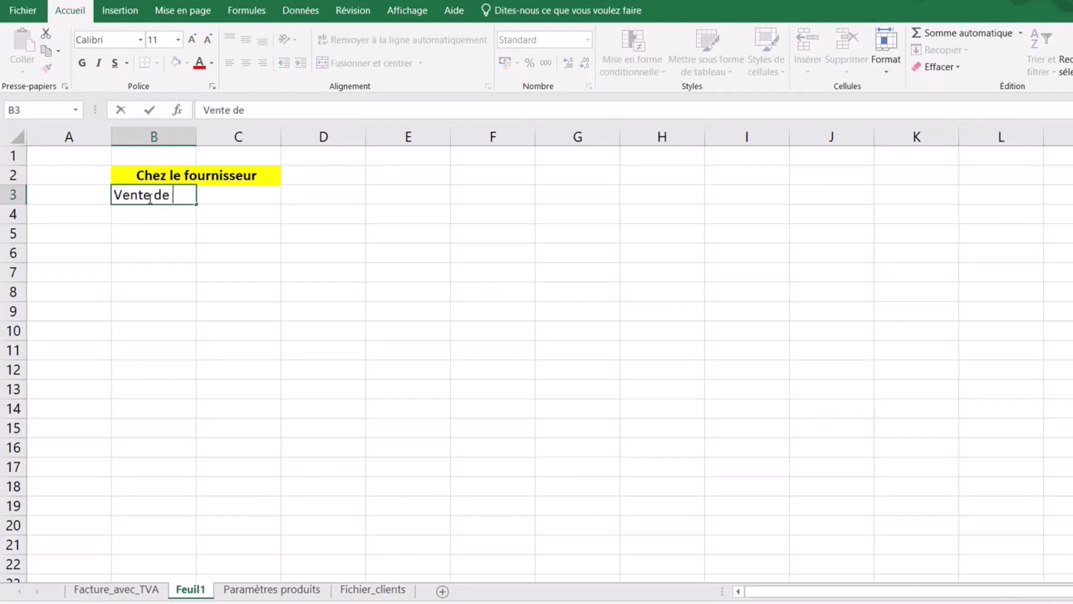
type(" marchandises")
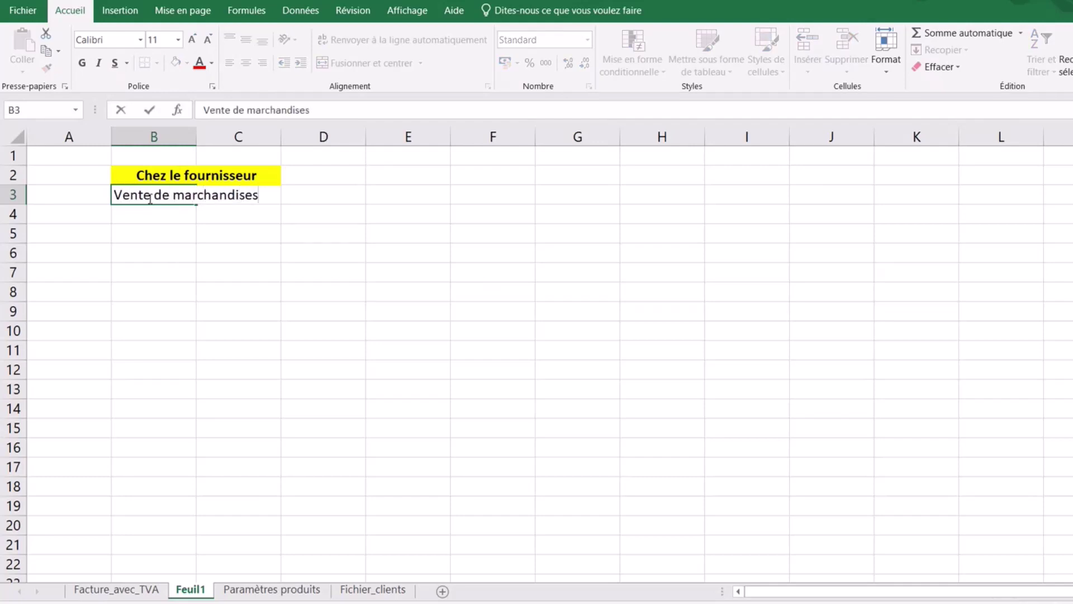
left_click(163, 251)
left_click_drag(196, 140, 295, 171)
left_click(338, 200)
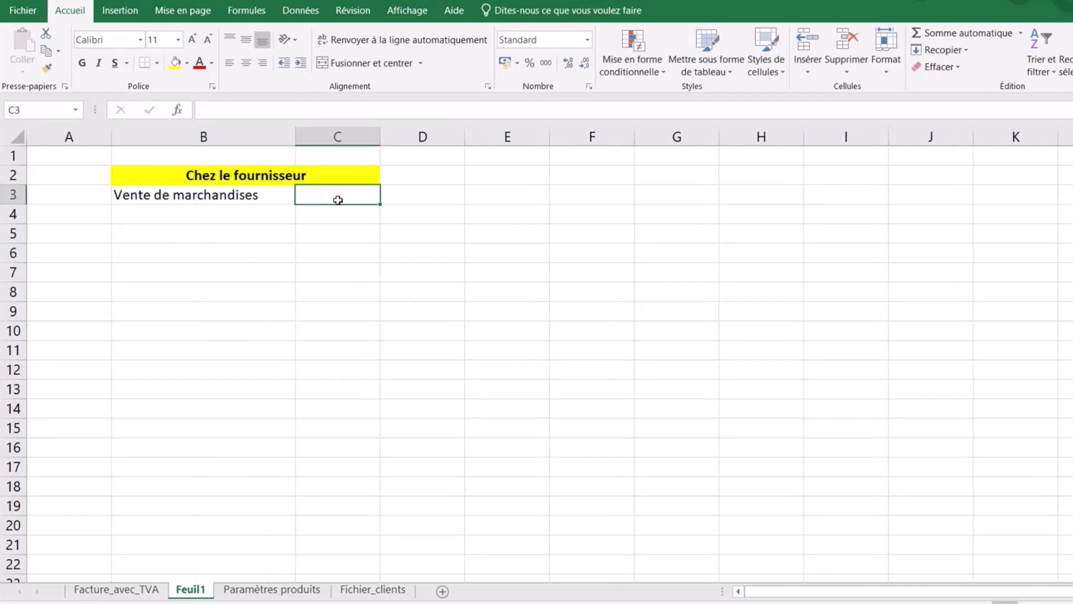
type("707")
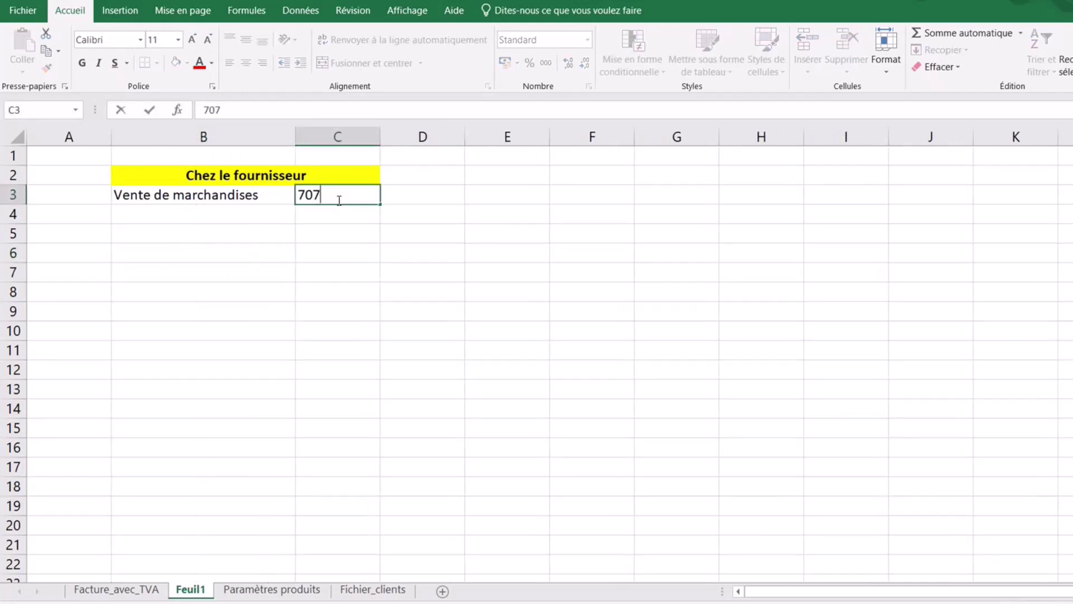
left_click(222, 213)
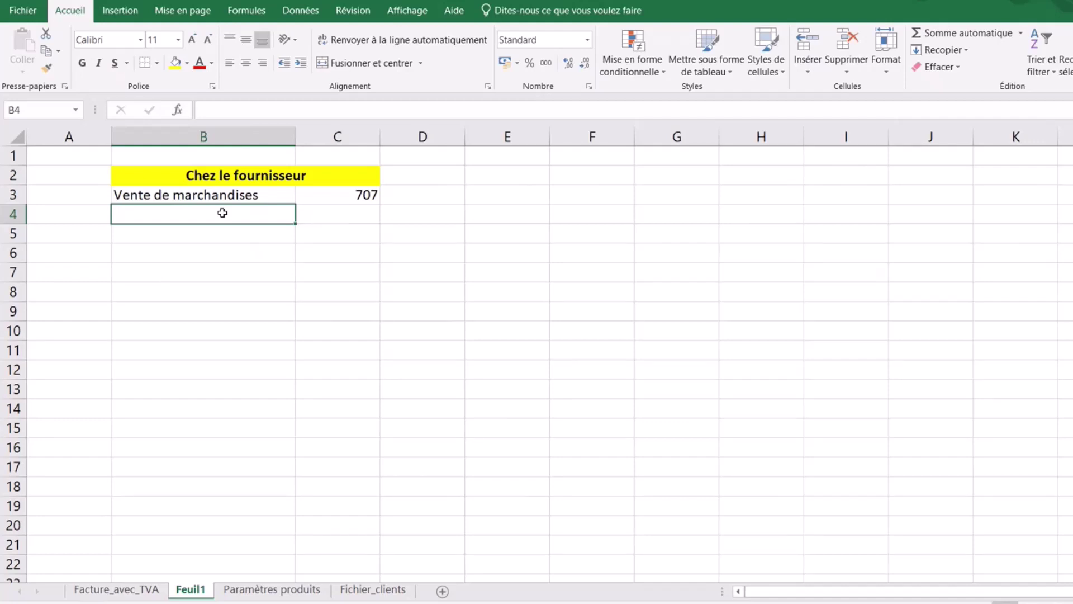
Enter 'Vente de produits finis' in B4 with account 701, correcting a typo.
double_click(222, 213)
type("Vente d")
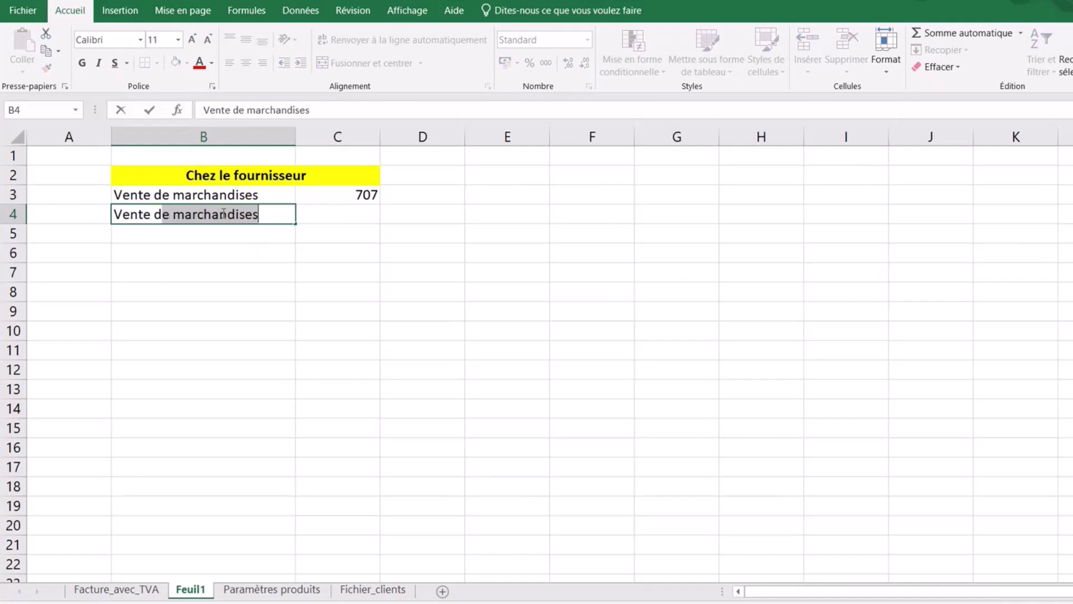
type("e produits vfin")
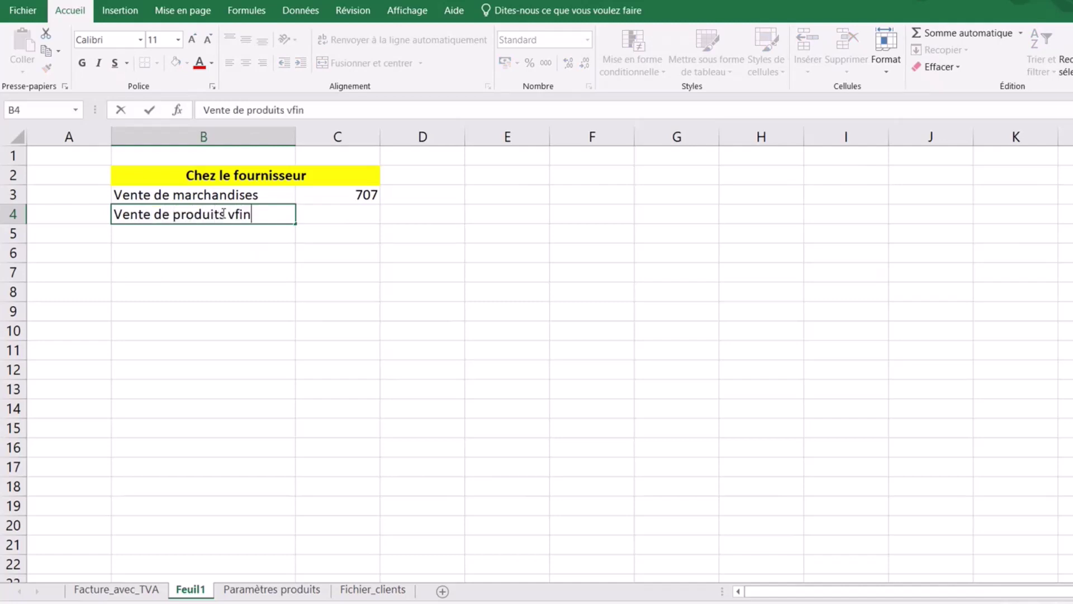
type("is")
left_click(236, 216)
key("BackSpace")
left_click(217, 311)
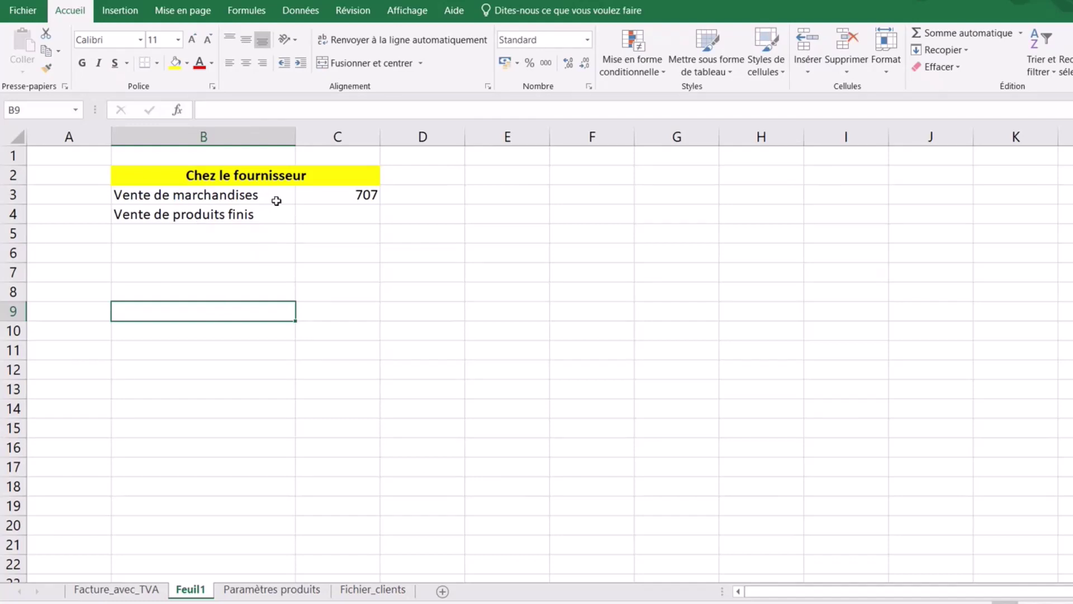
left_click(224, 215)
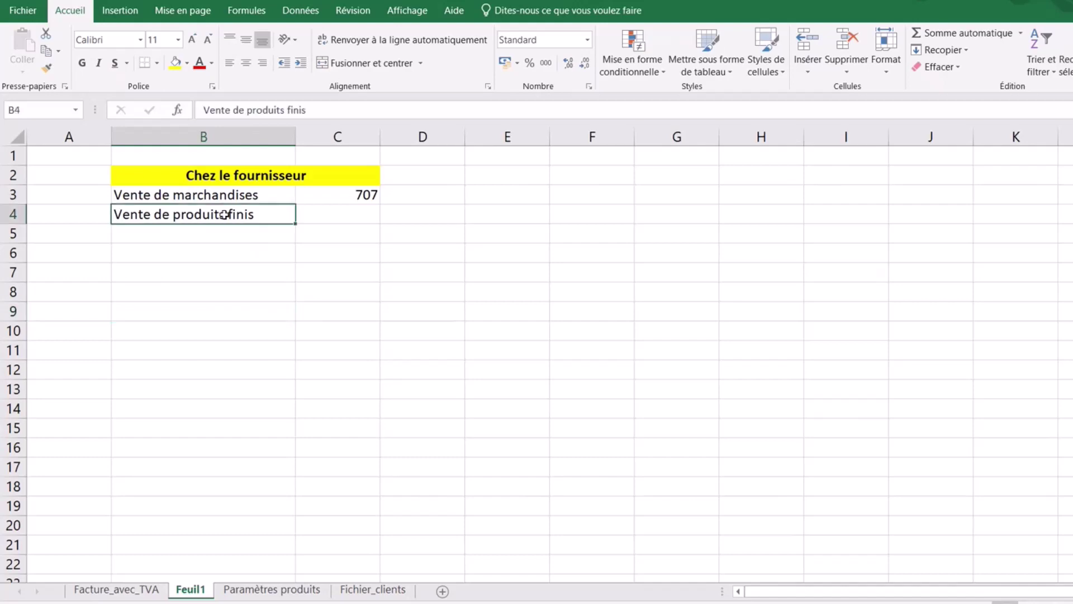
left_click(339, 208)
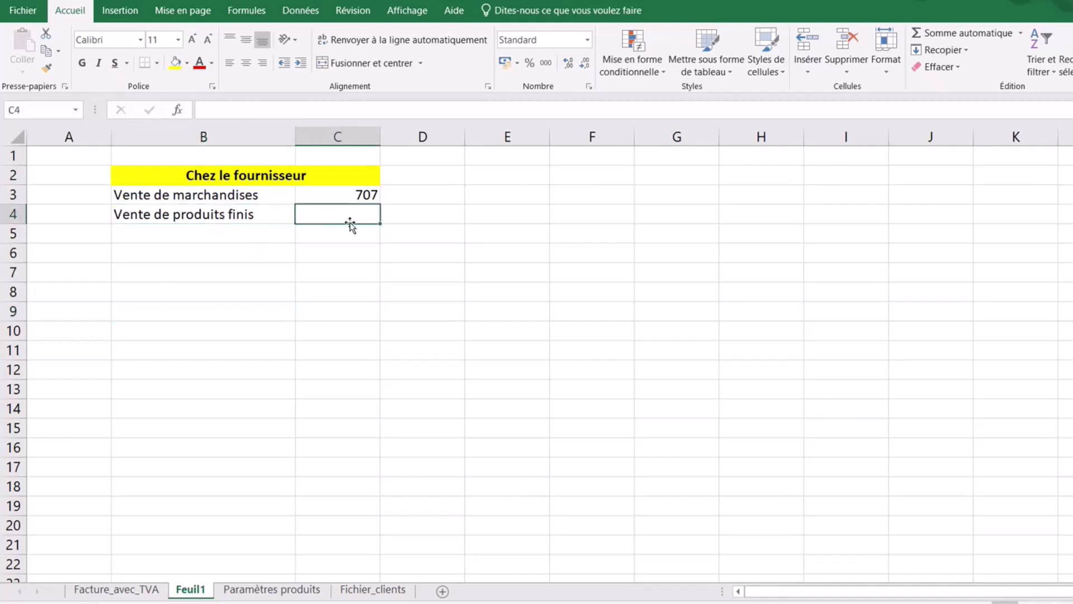
type("701")
left_click(249, 231)
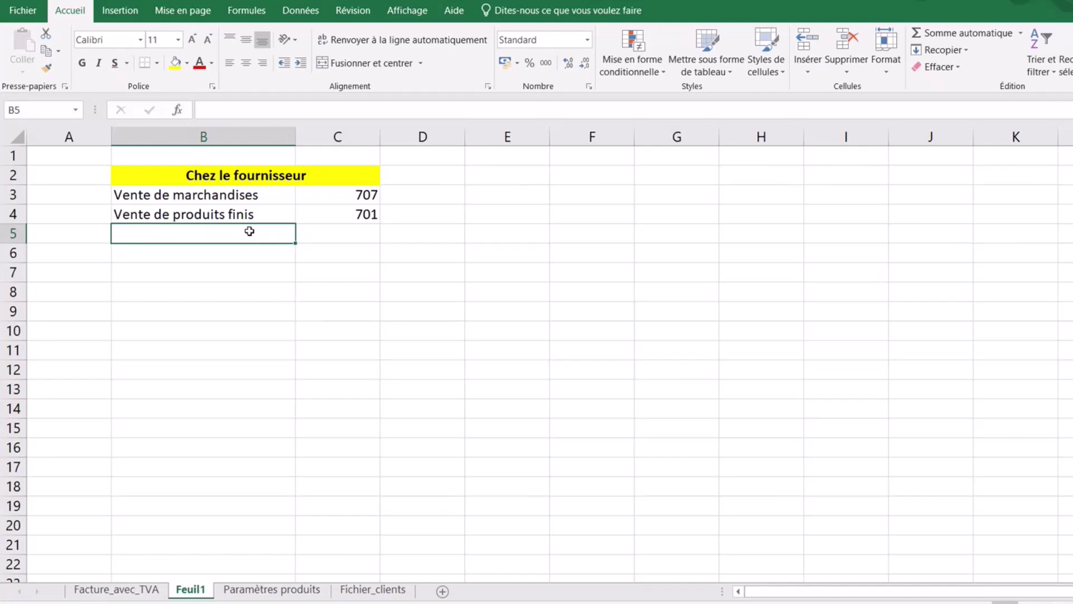
Enter 'Vente de prestations de services' in B5 with account 704, widening column B again.
type("Vente de pr")
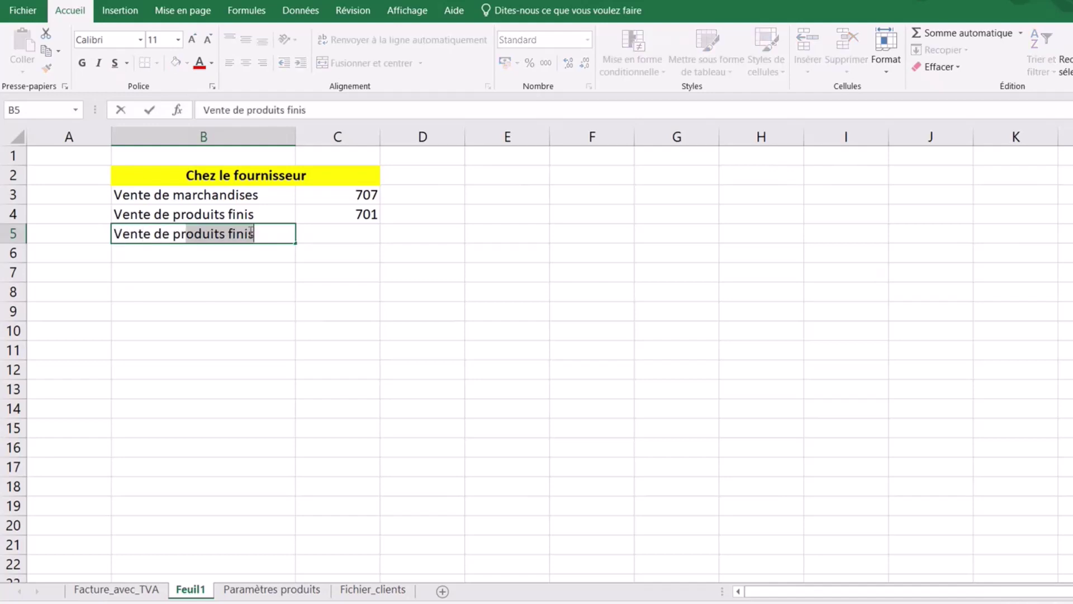
type("estations ")
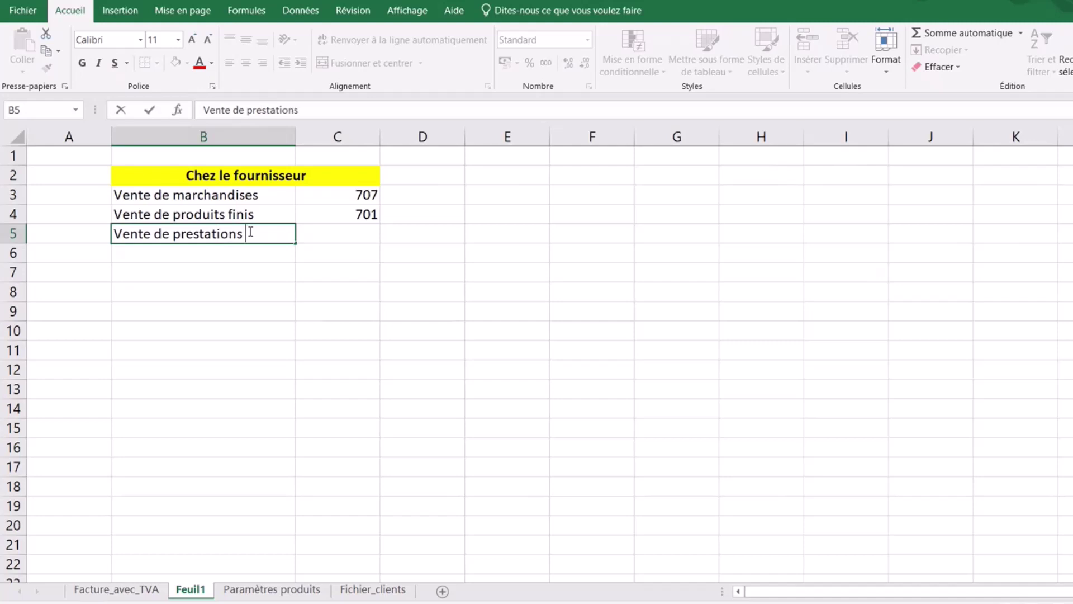
type("de servic")
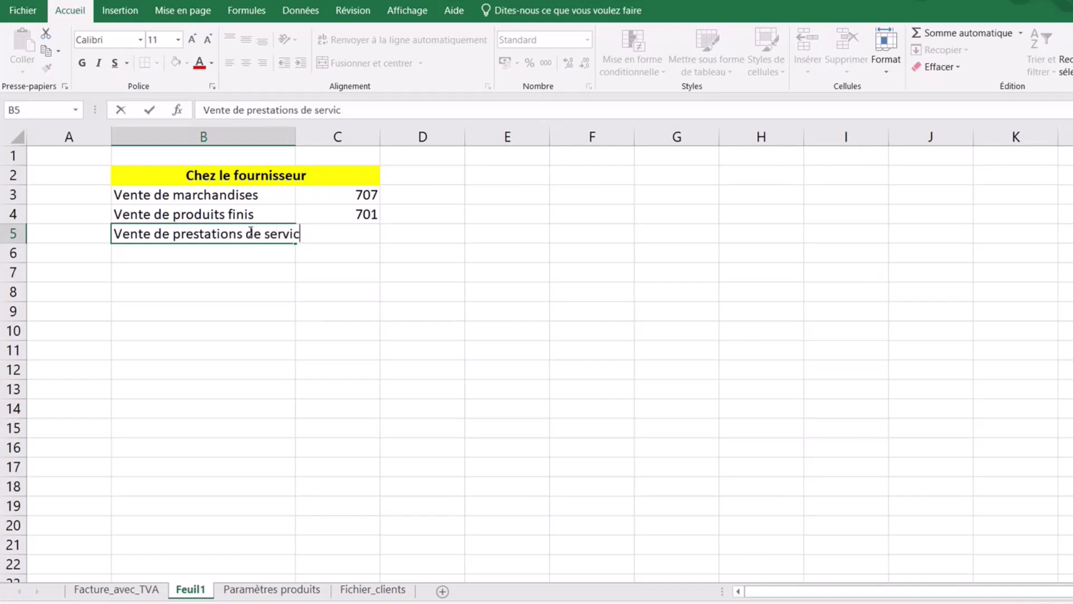
type("es")
key("Return")
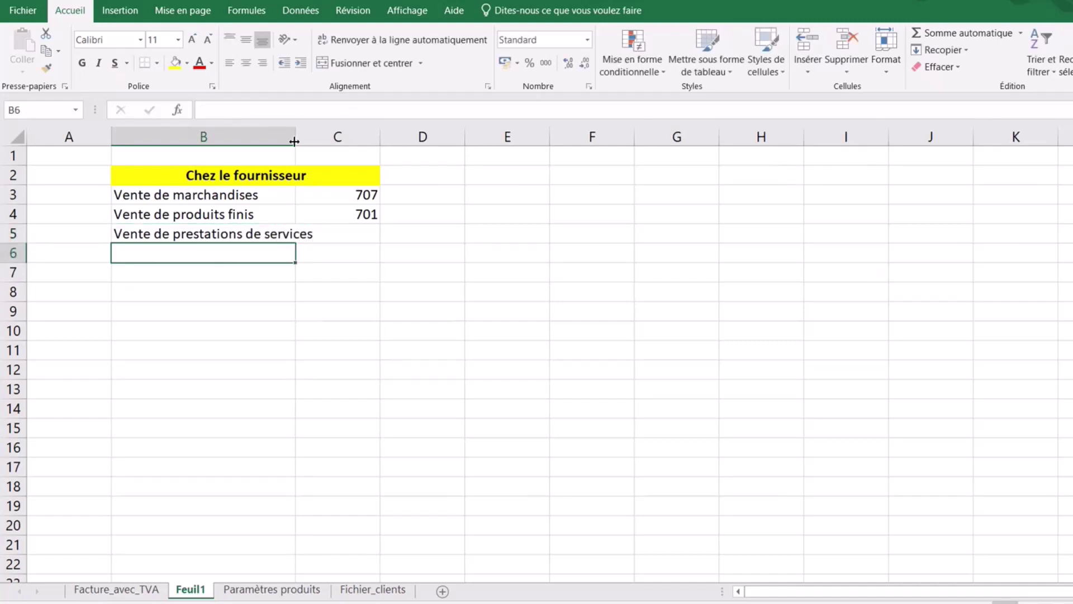
left_click_drag(294, 141, 350, 142)
left_click(387, 226)
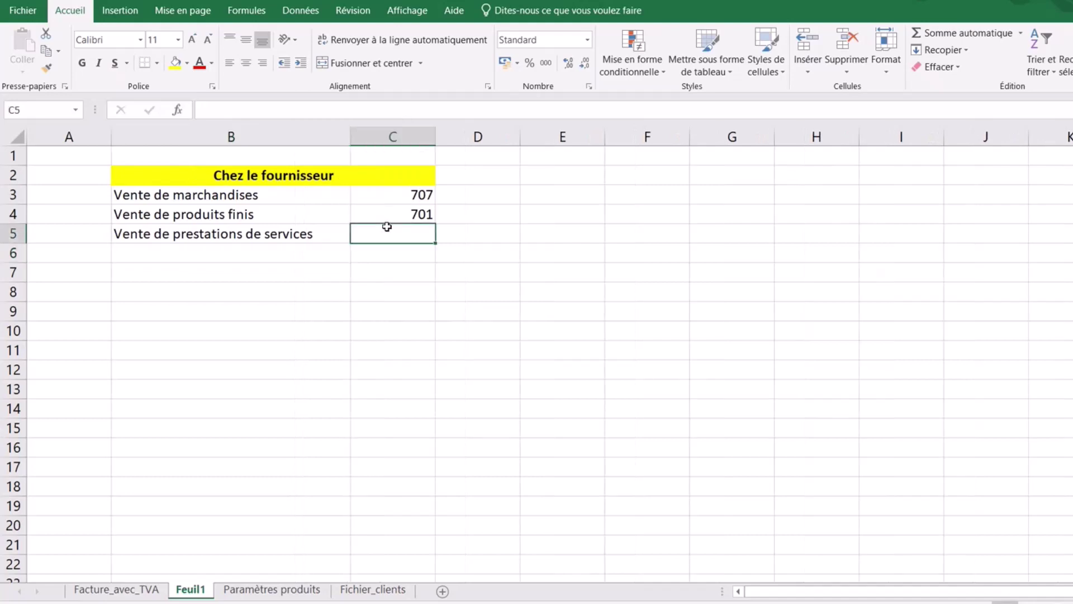
type("704")
left_click(204, 255)
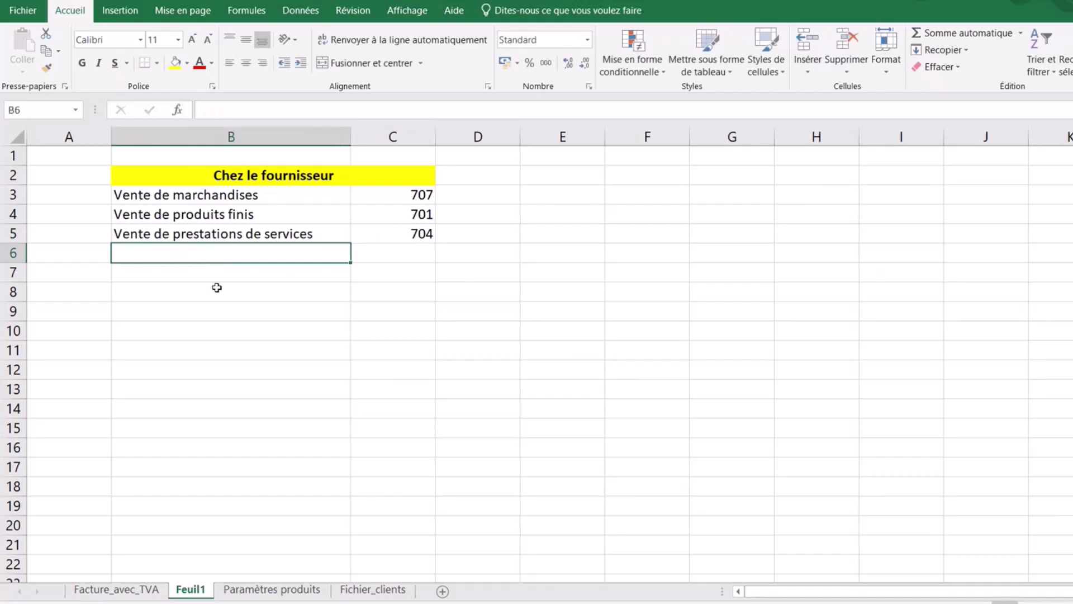
left_click(127, 592)
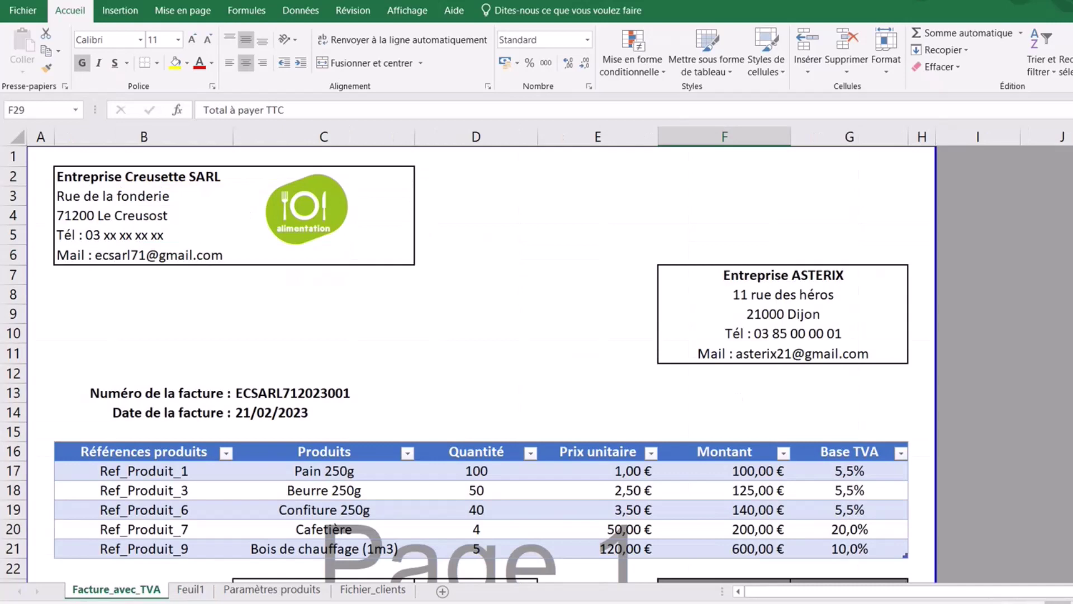
scroll(776, 448, "down", 1)
scroll(777, 448, "down", 2)
scroll(776, 449, "down", 1)
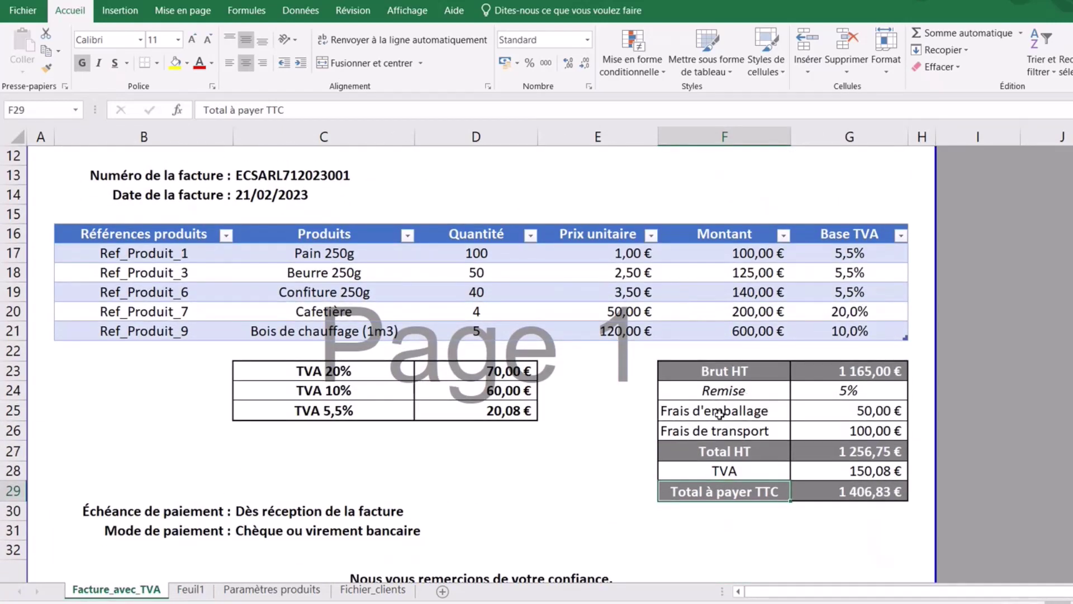
left_click(389, 591)
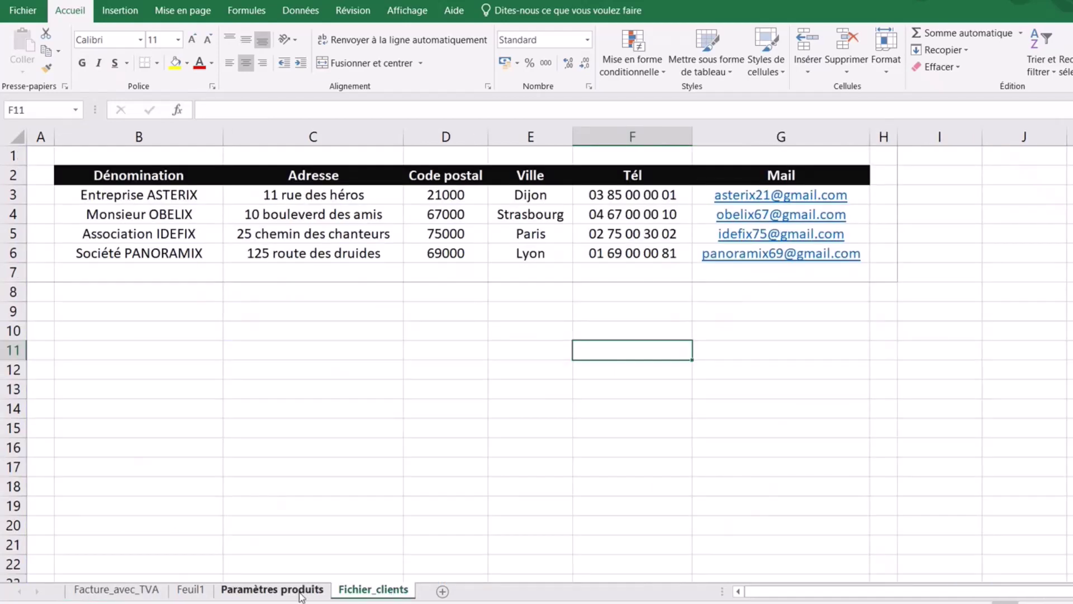
left_click(190, 590)
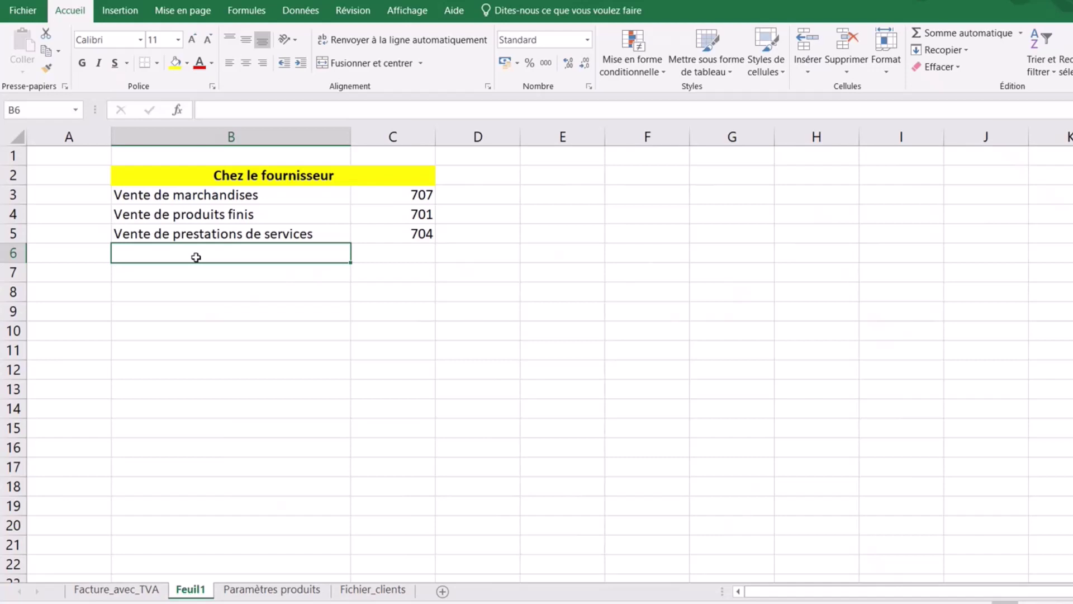
Enter 'Frais d'emballage (produits)' in B6 with account 708.
type("Frais d'em")
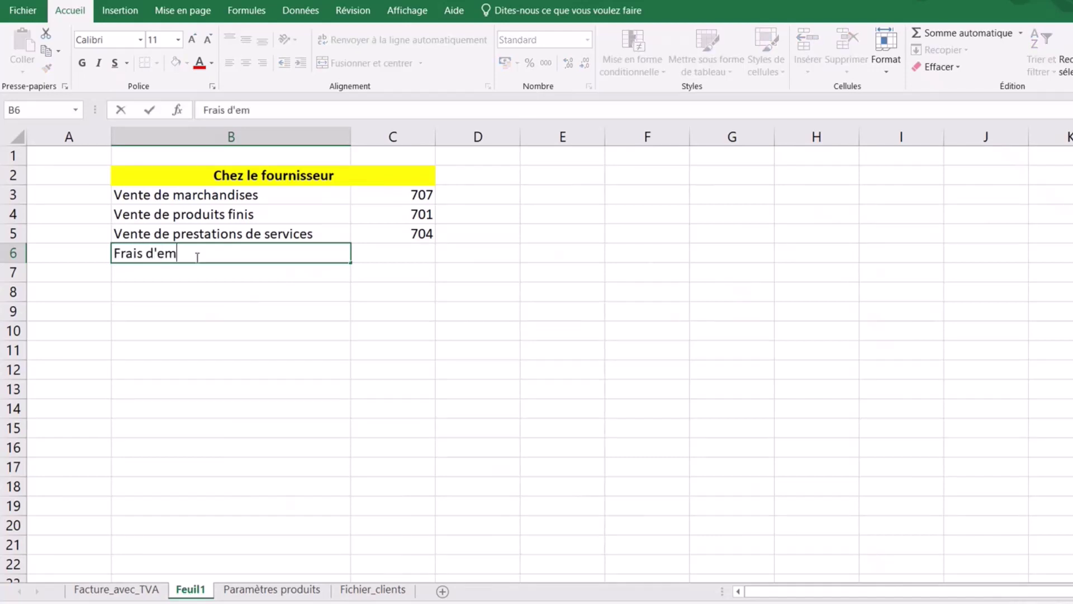
type("ballage ")
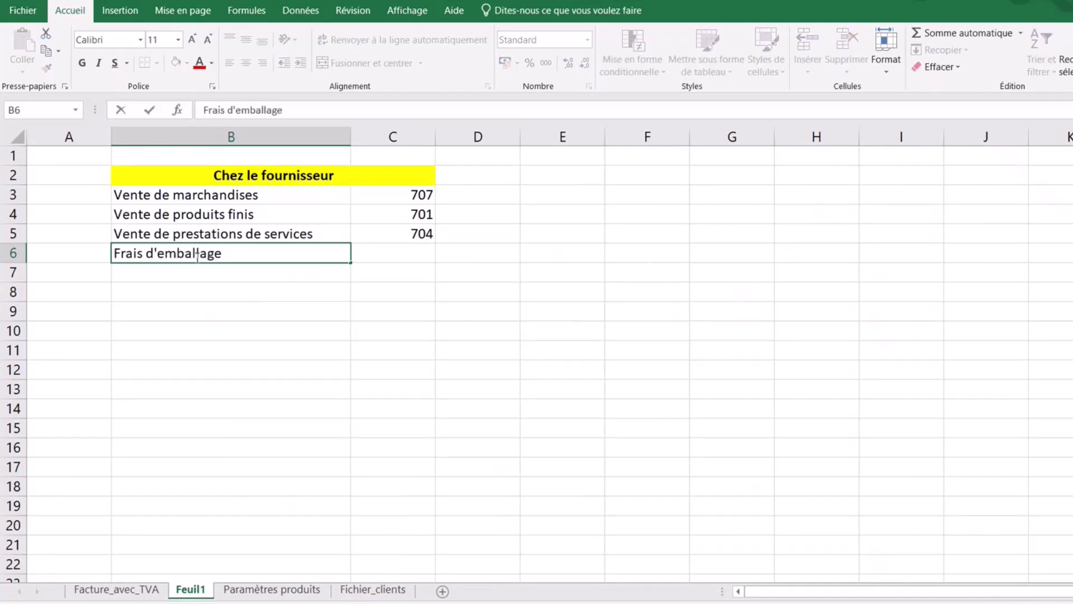
type("(produits")
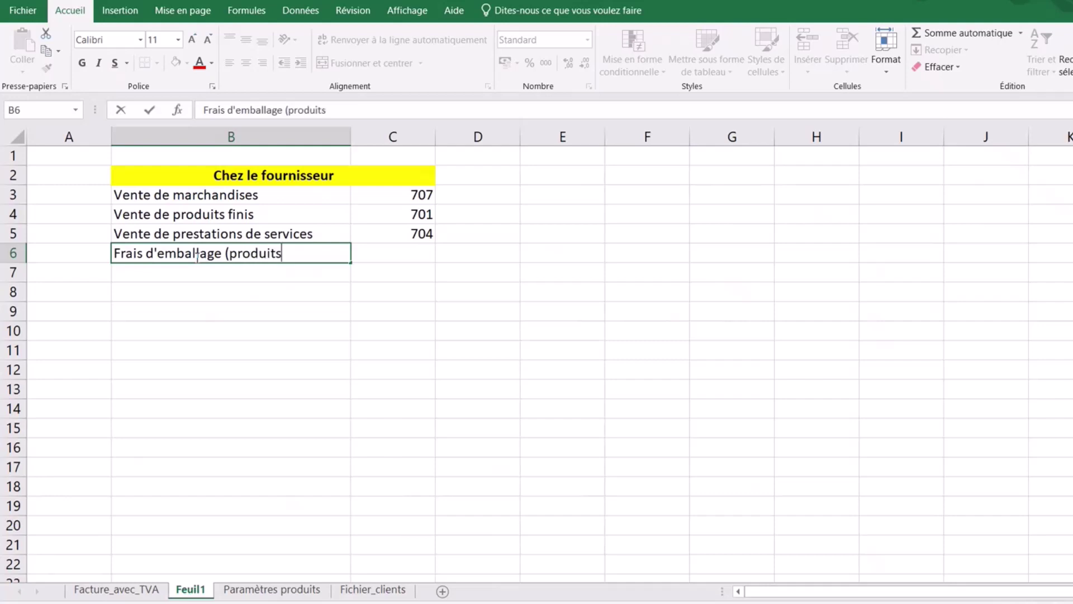
type(")")
left_click(235, 354)
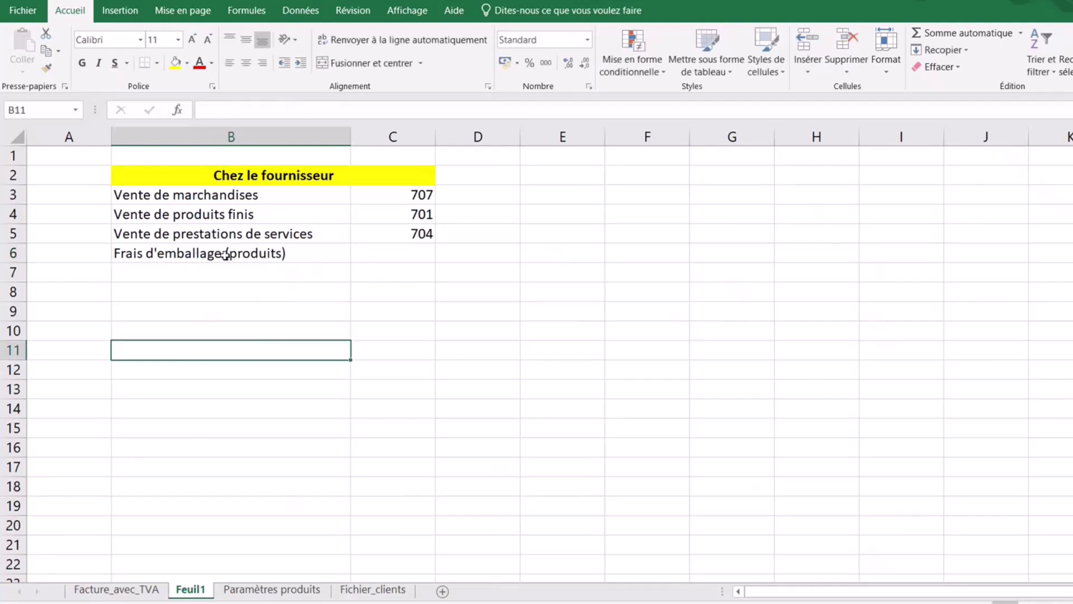
left_click(389, 254)
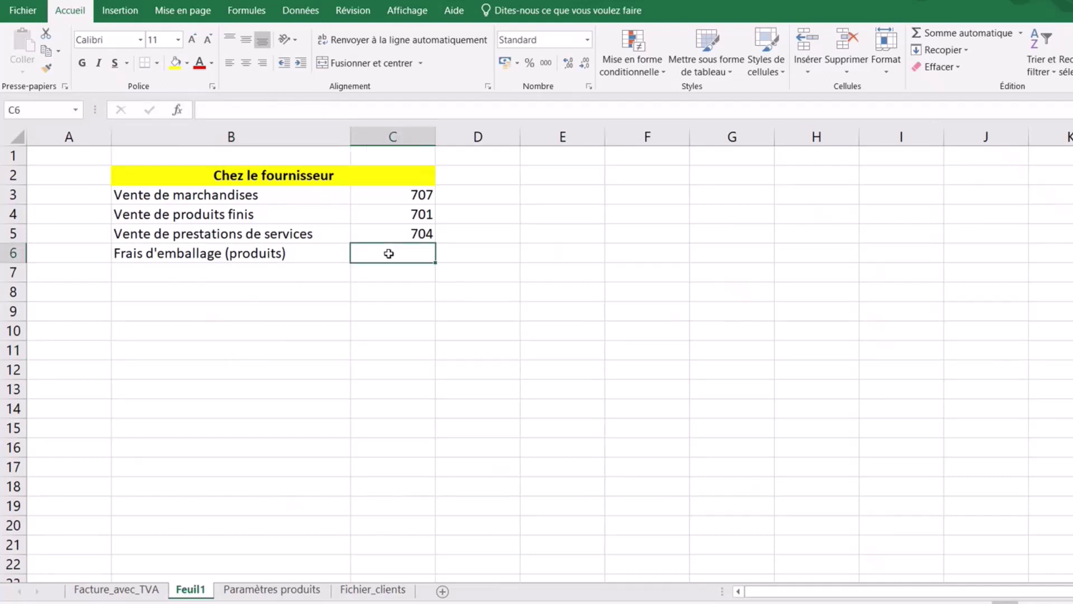
type("7")
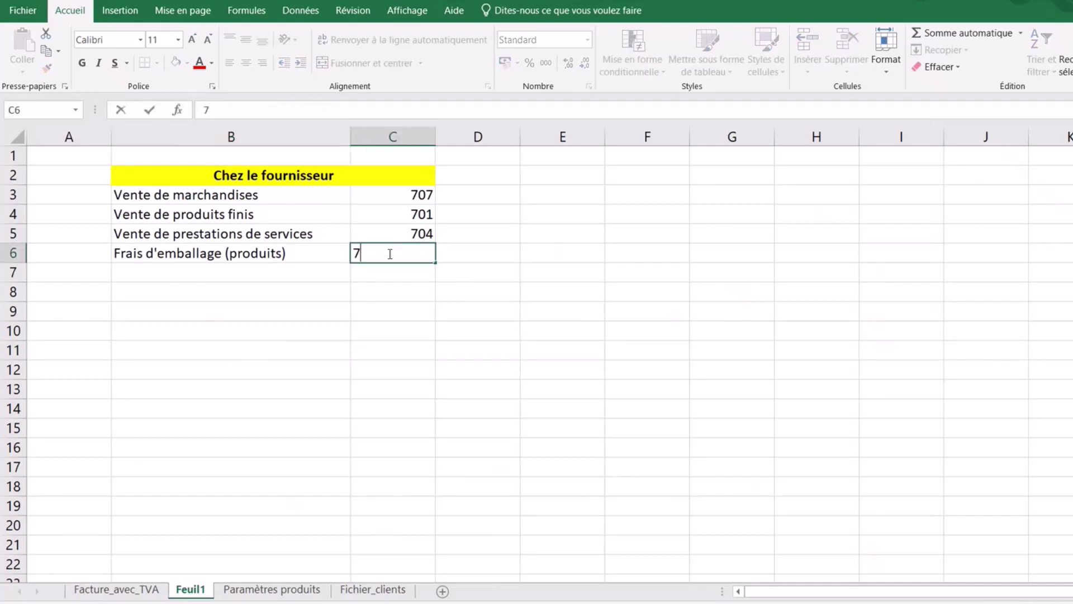
type("08")
left_click(253, 271)
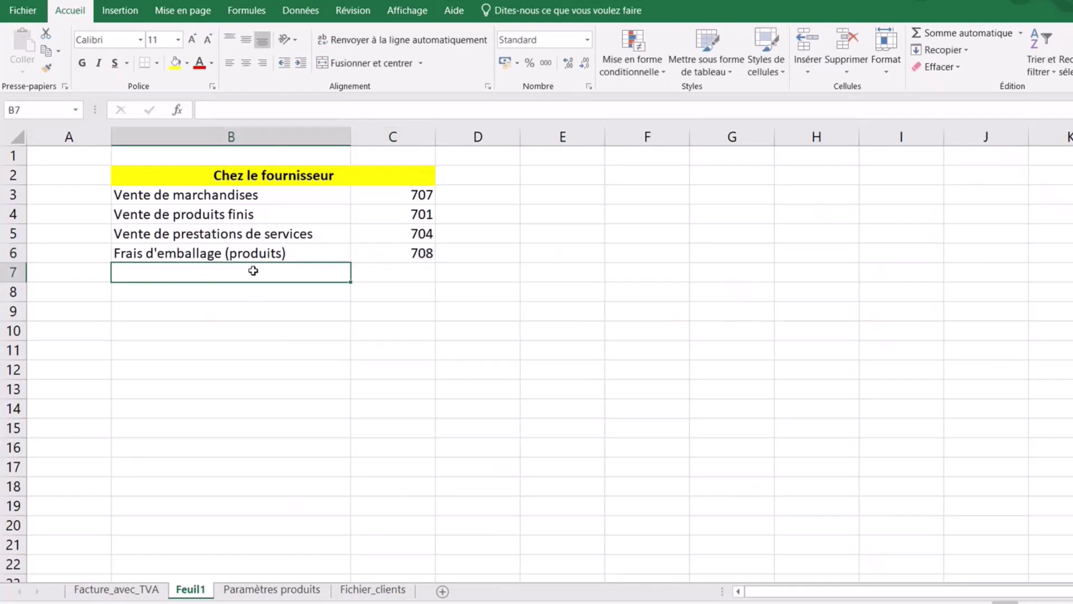
Enter 'Frais de transport (produits)' in B7 with account 708.
type("Frais ")
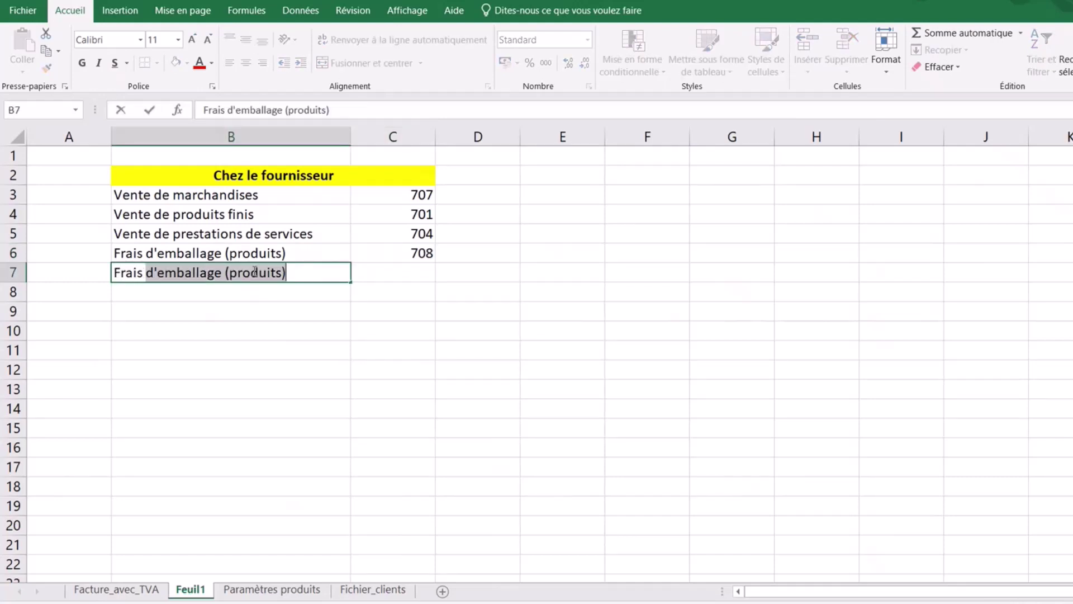
type("de transpor")
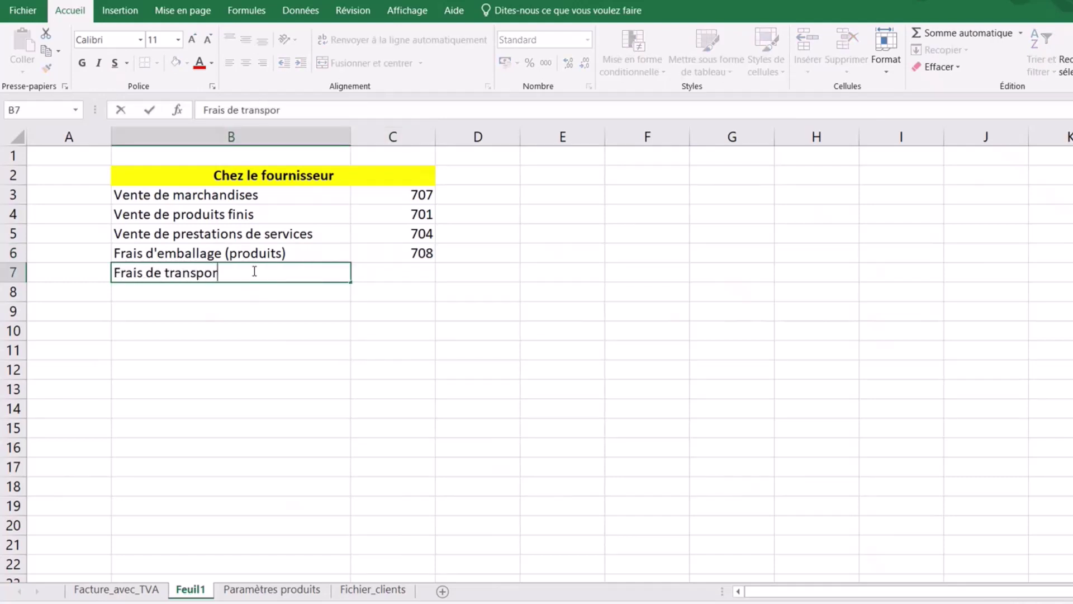
type("t (p")
type("roduit")
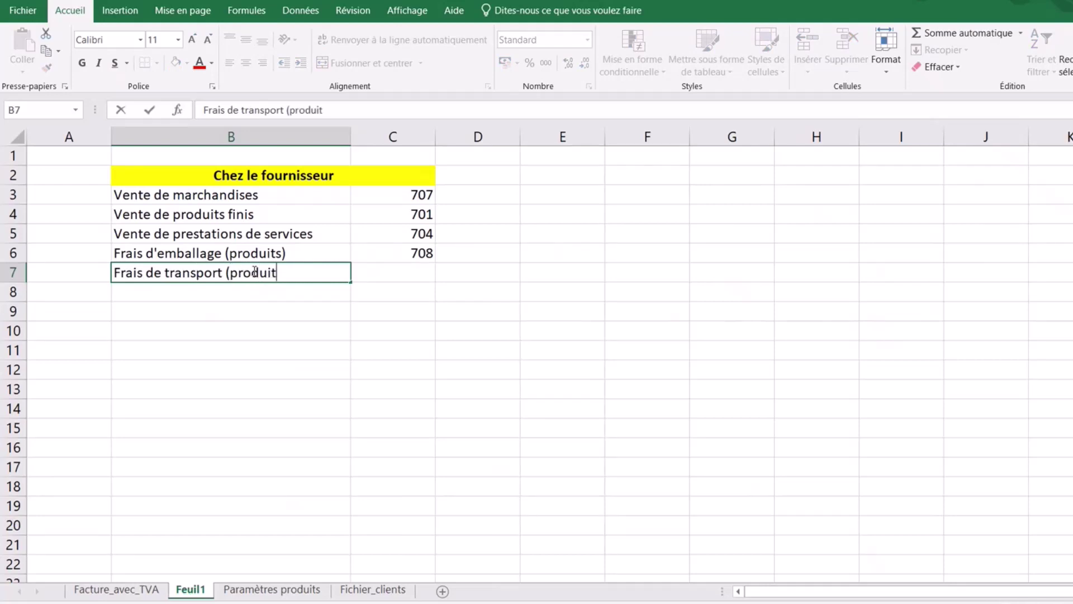
type("s)")
left_click(406, 273)
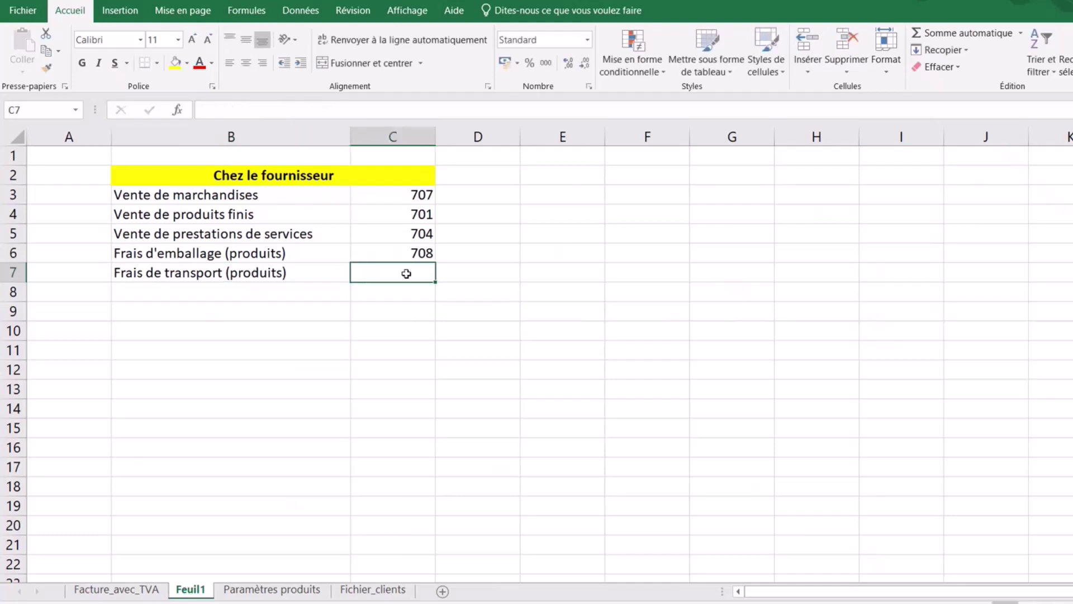
type("708")
left_click(563, 330)
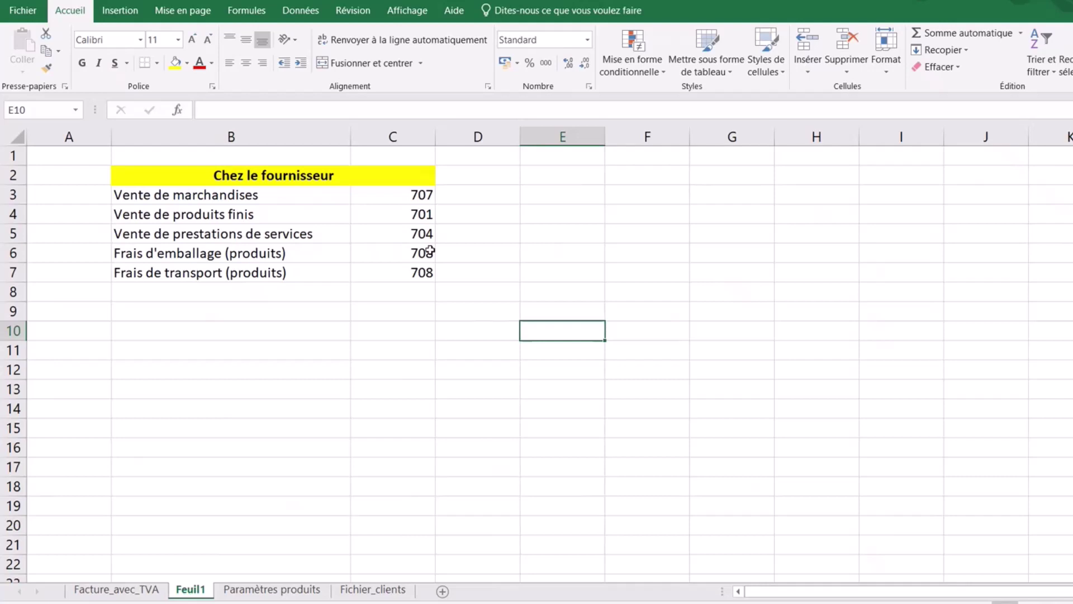
Review the five account labels in B3:B7, ending on empty row 8.
left_click(176, 293)
left_click(231, 193)
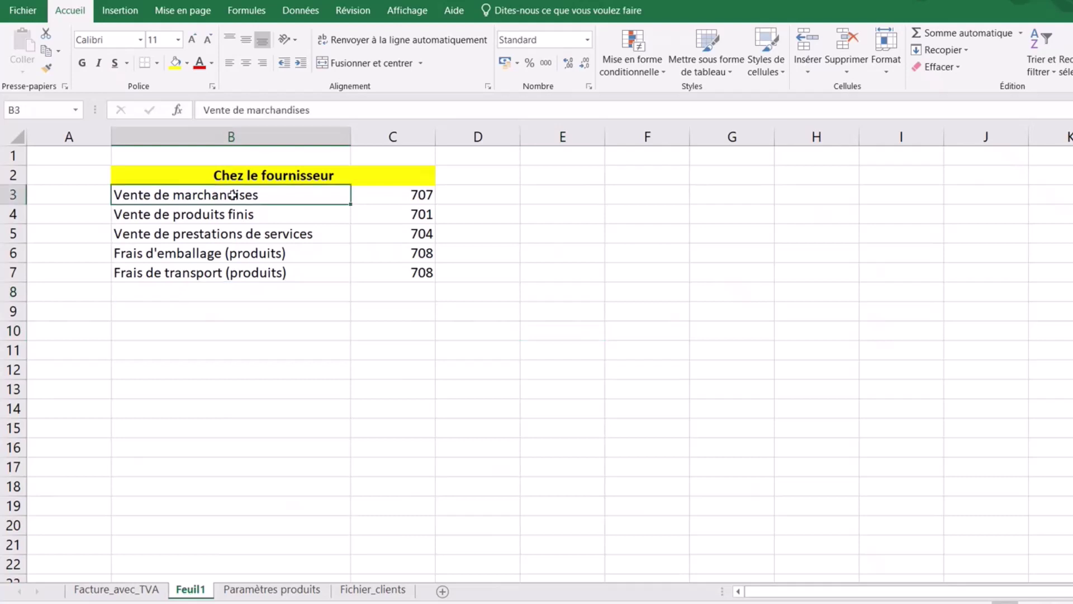
left_click(264, 216)
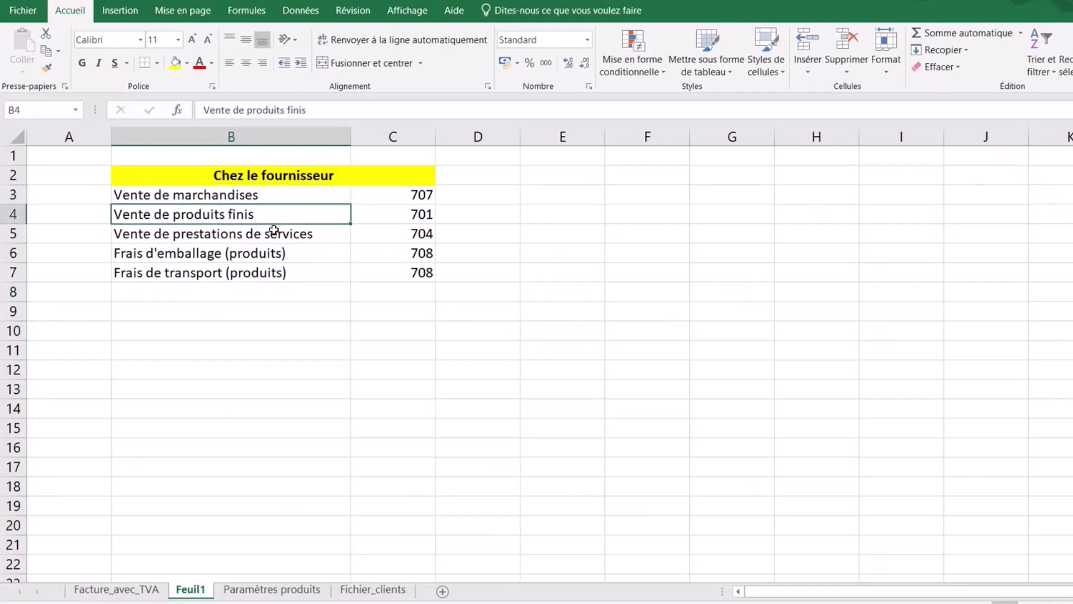
left_click(273, 231)
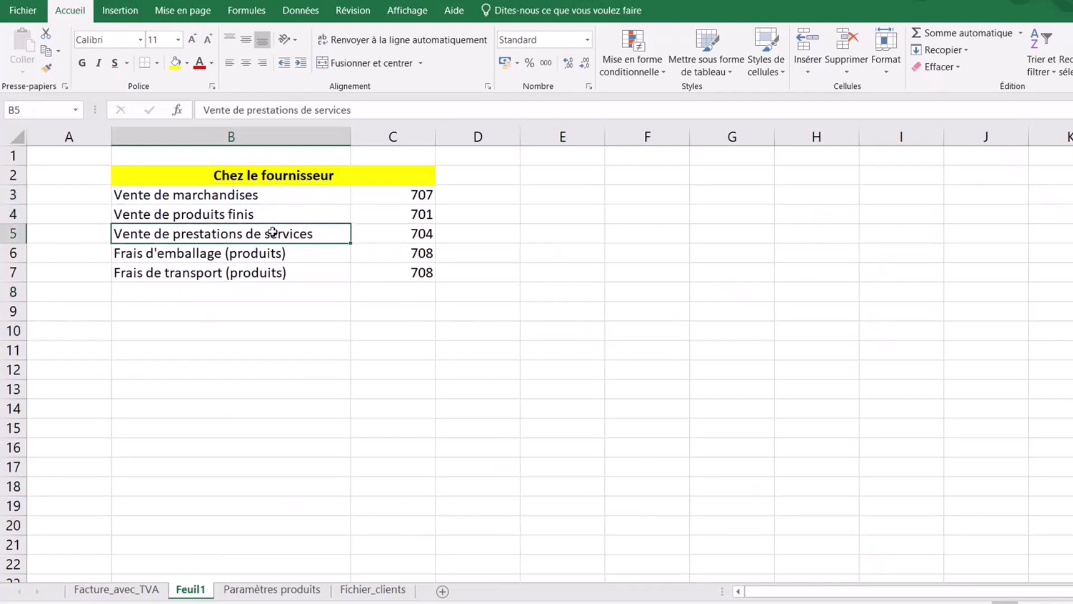
left_click(174, 253)
left_click(175, 274)
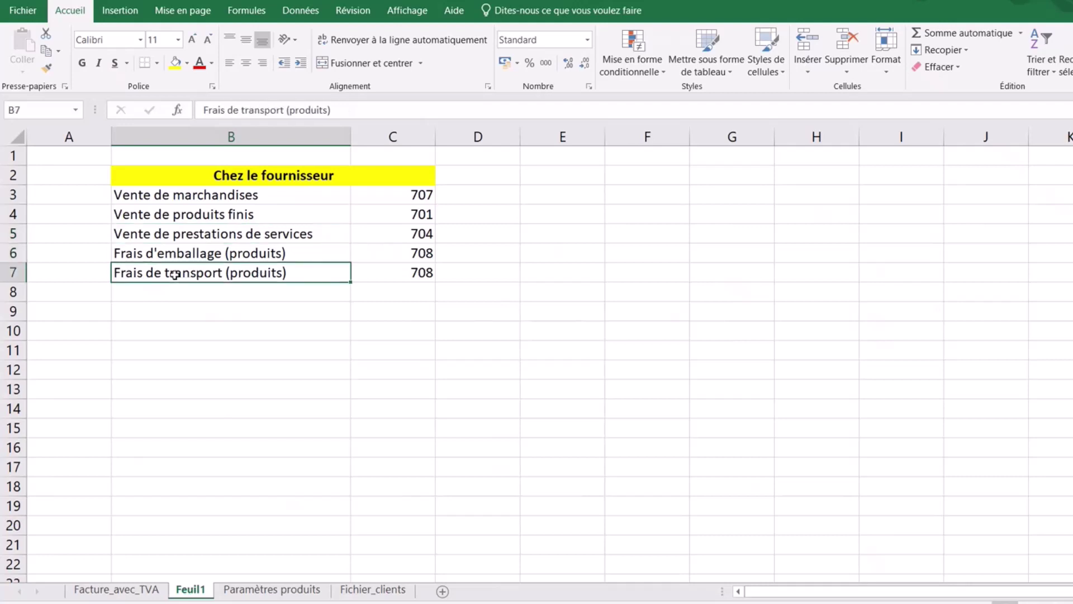
left_click(193, 290)
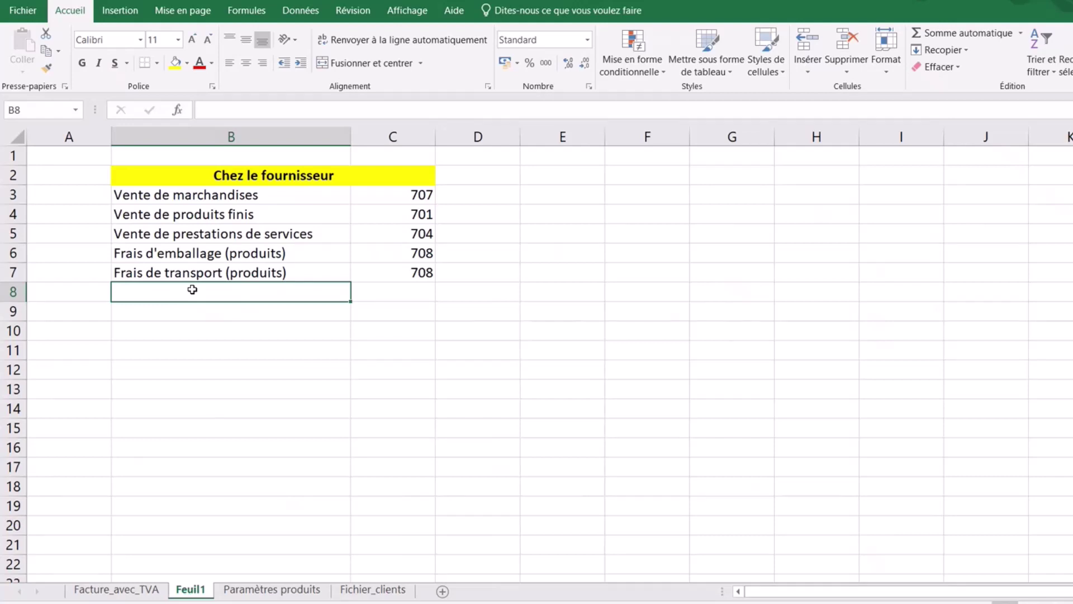
Add TVA collectée with account 44571 in row 8.
type("TVA c")
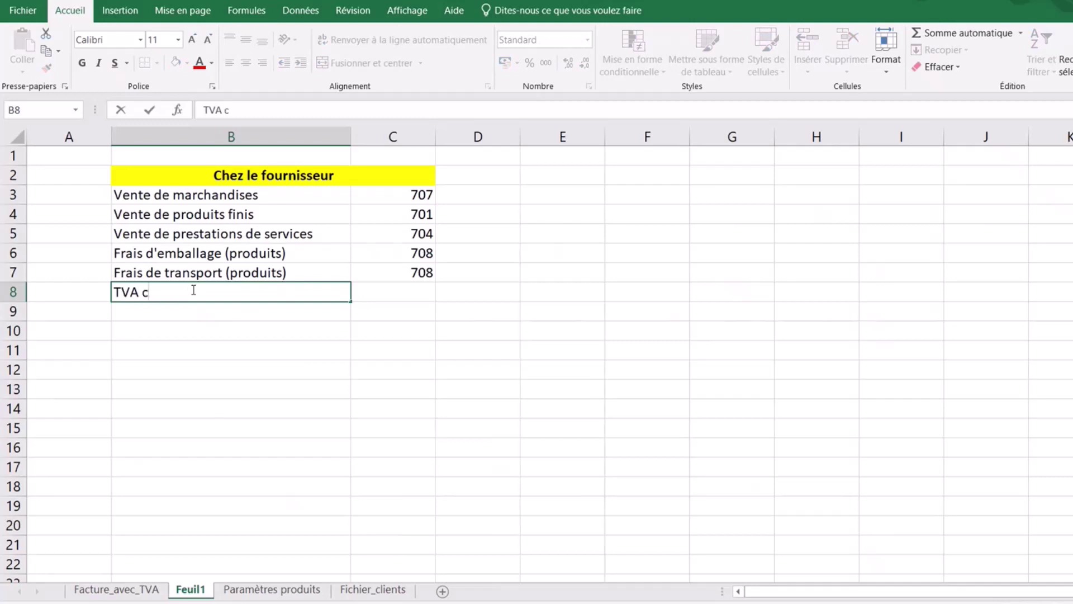
type("ollectée")
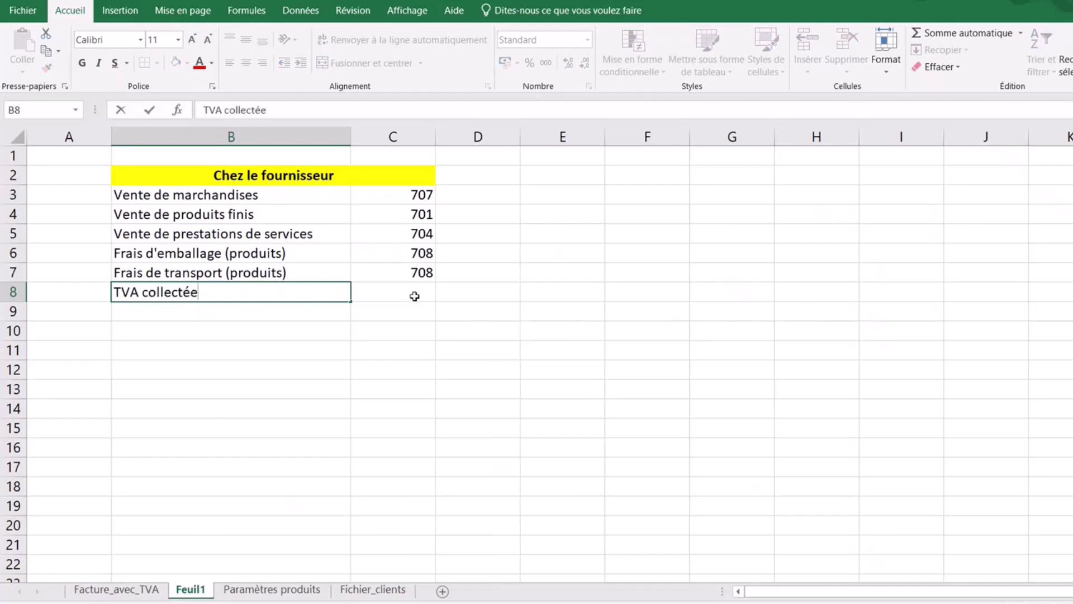
left_click(414, 294)
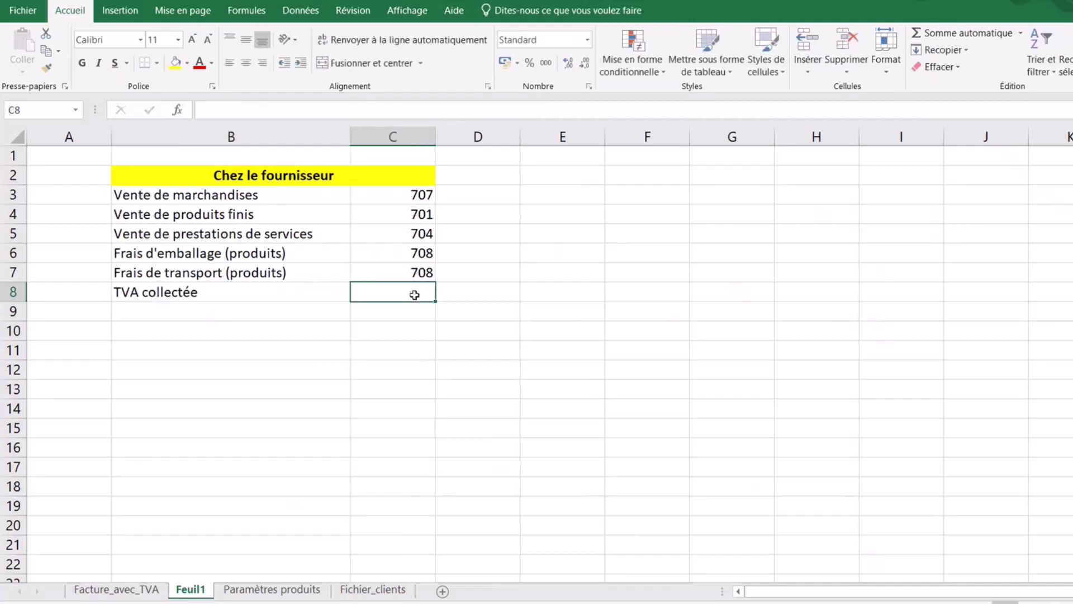
type("44571")
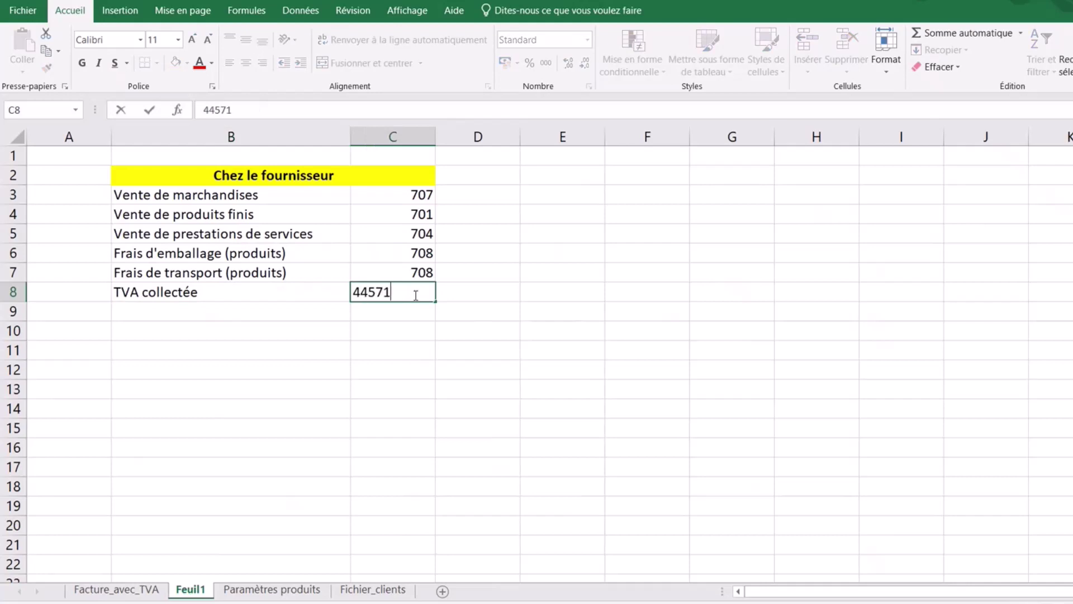
left_click(368, 389)
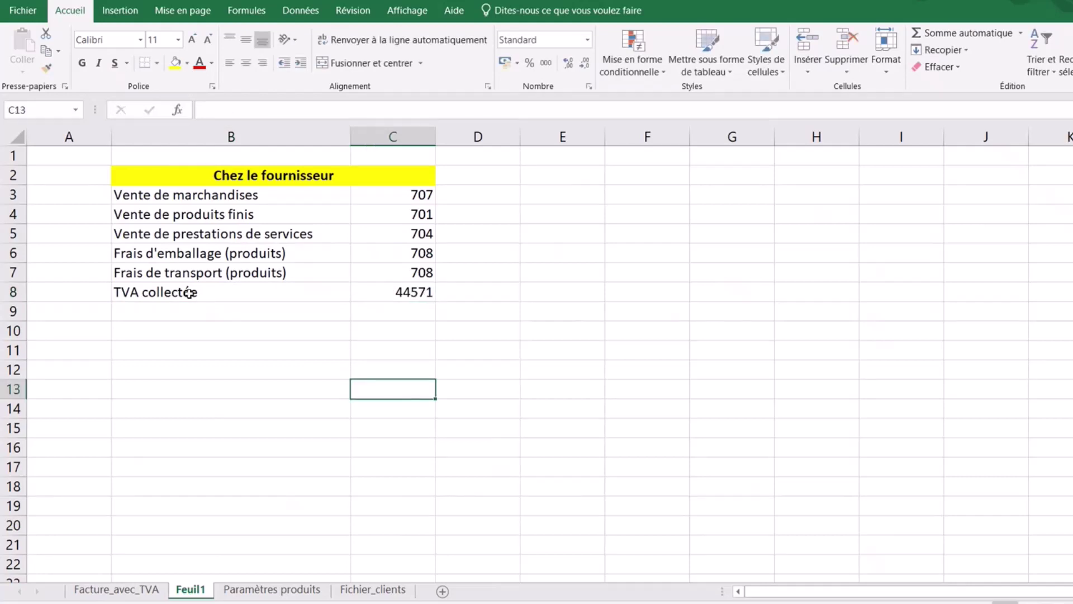
left_click(190, 294)
left_click(211, 316)
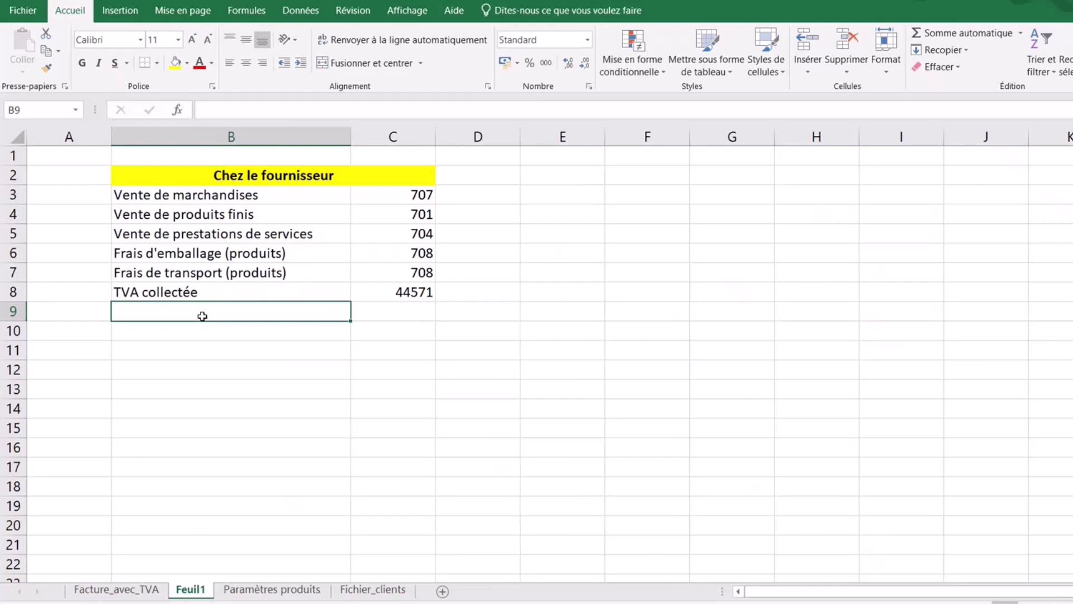
Add Créances clients with account 411 in row 9.
type("Créa")
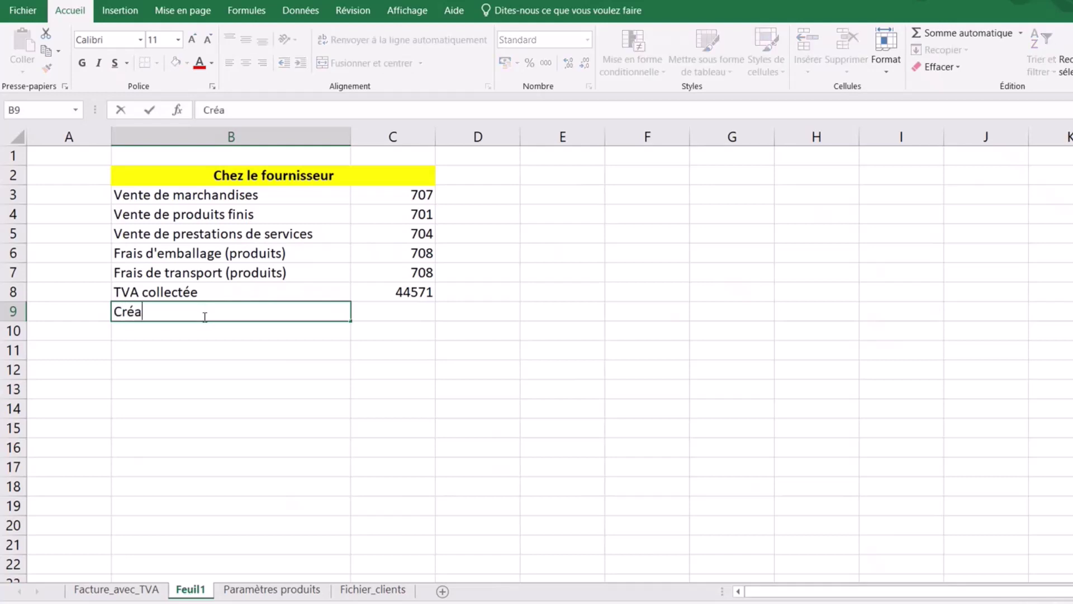
type("nces clients")
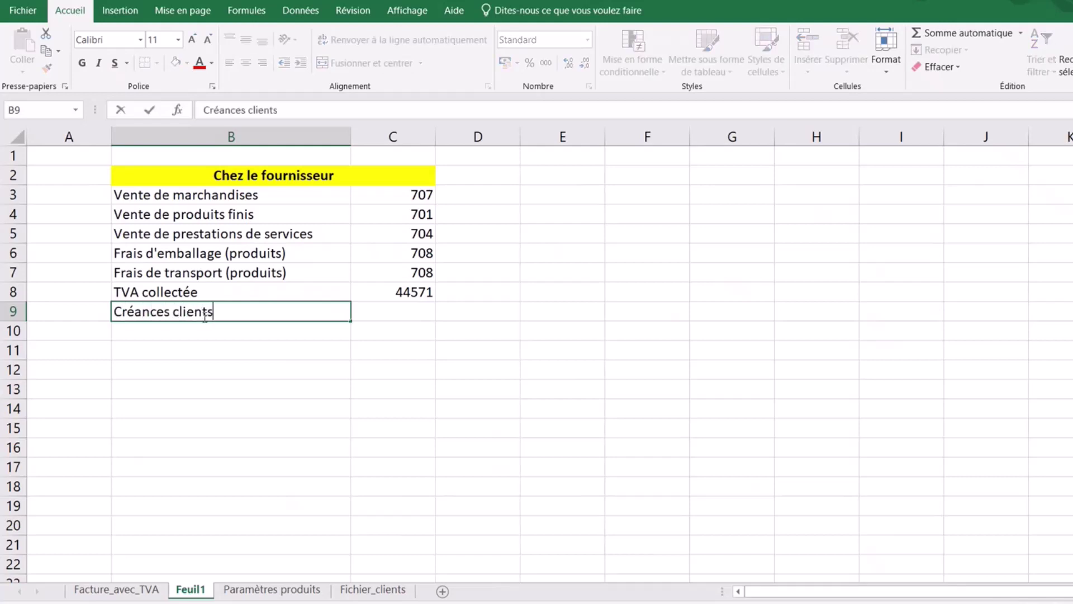
left_click(274, 386)
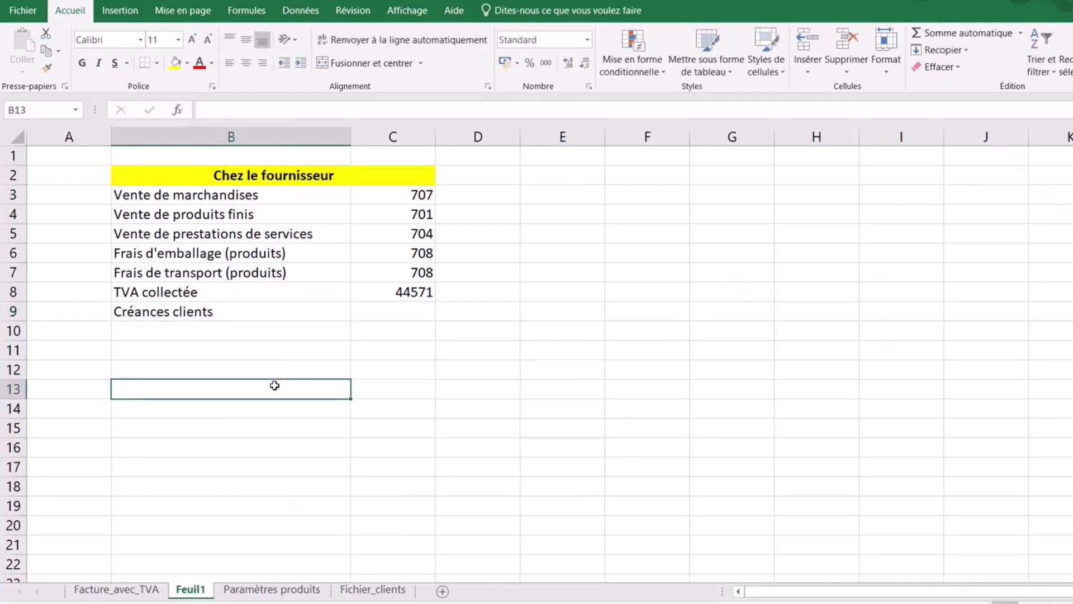
left_click(402, 312)
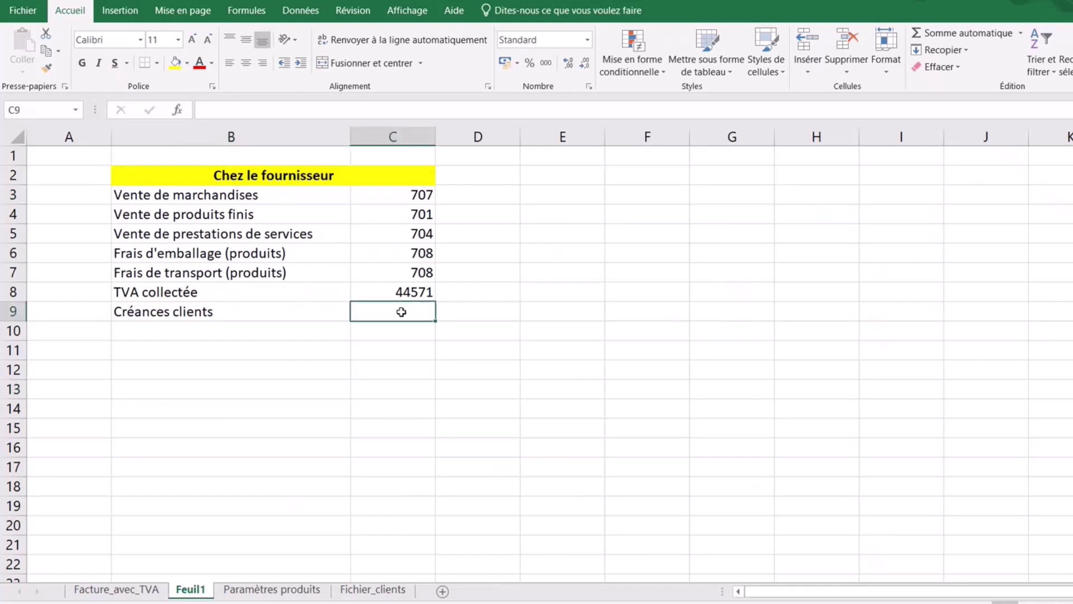
type("411")
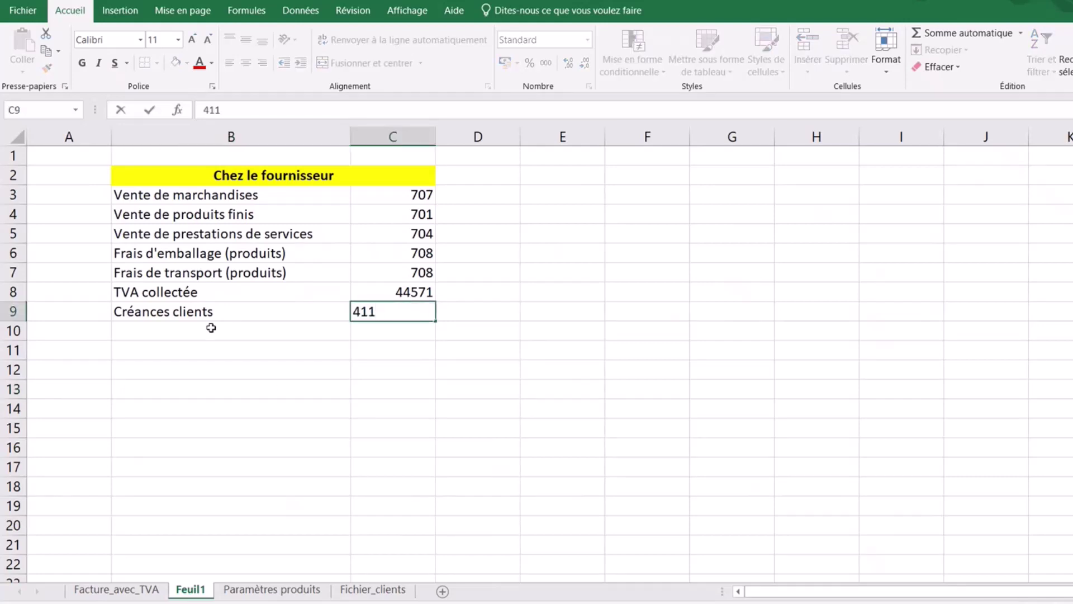
left_click(209, 330)
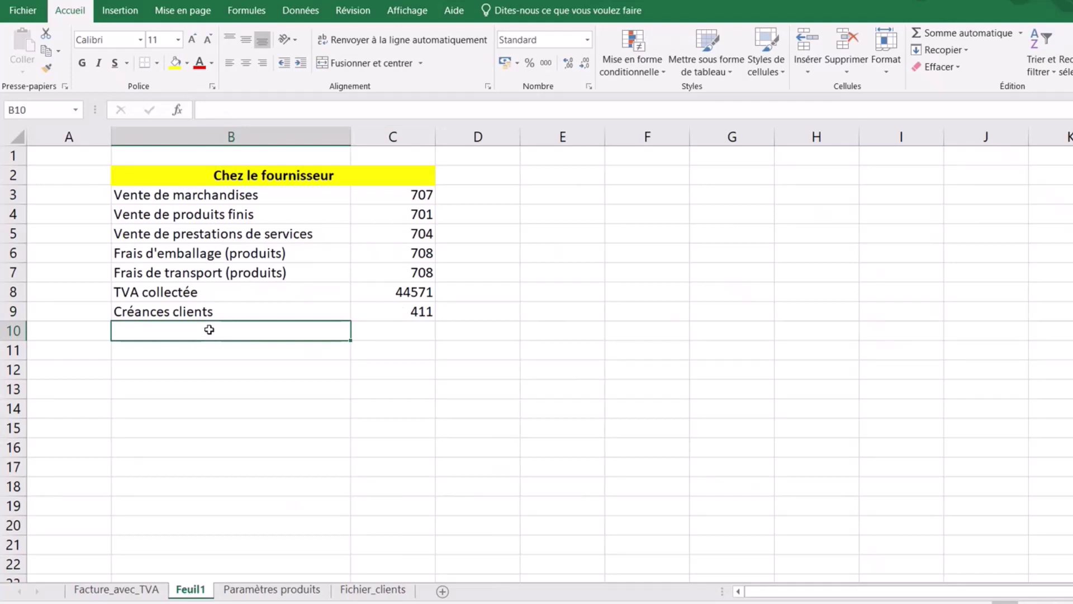
Add Banque 512 in row 10 and Caisse 530 in row 11.
type("Banque")
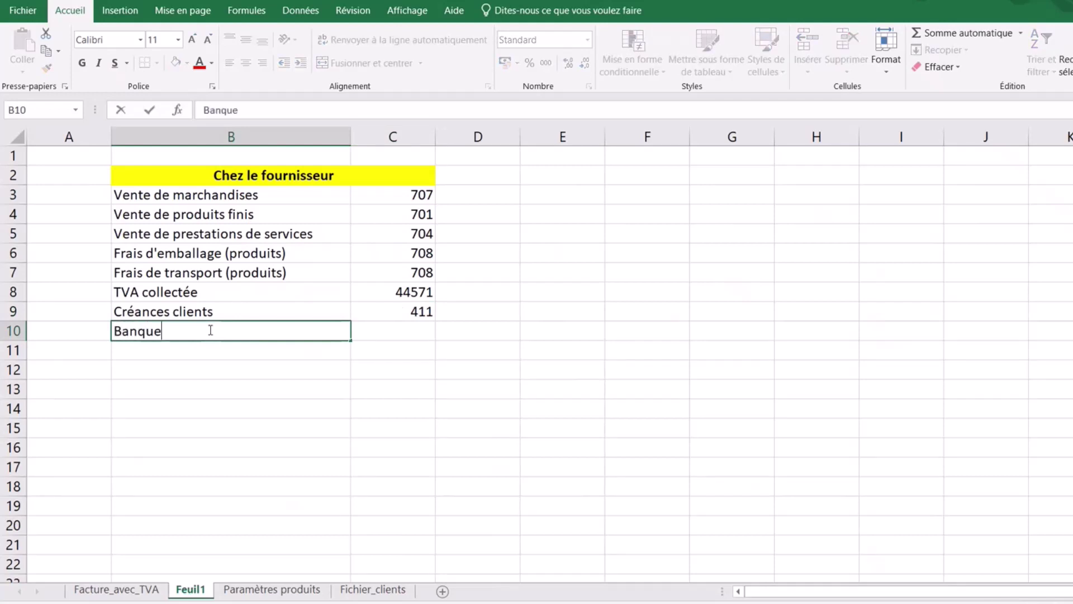
left_click(380, 329)
type("51")
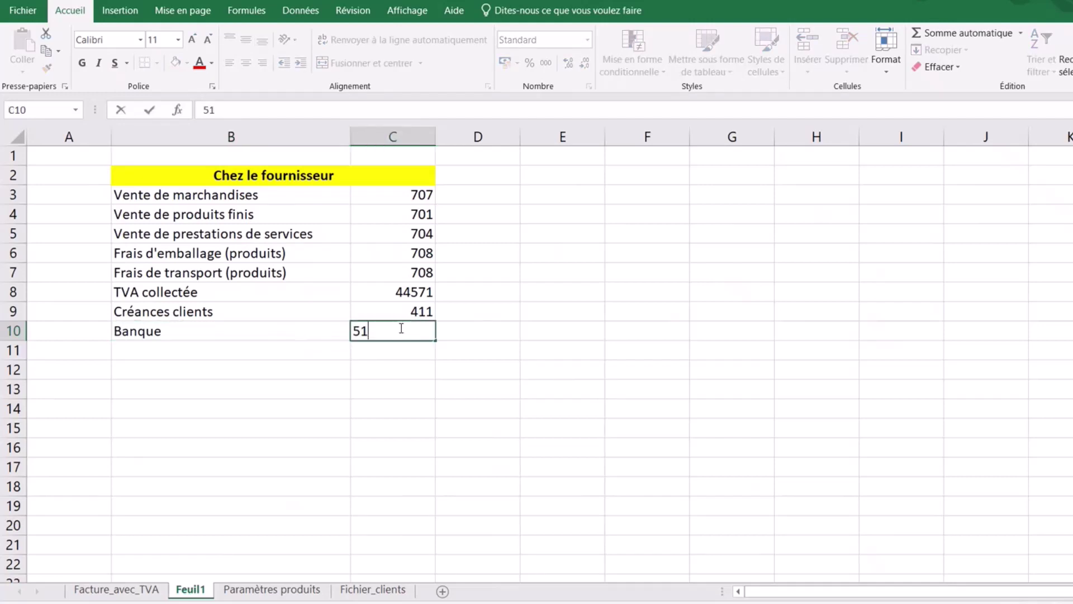
type("2")
left_click(193, 350)
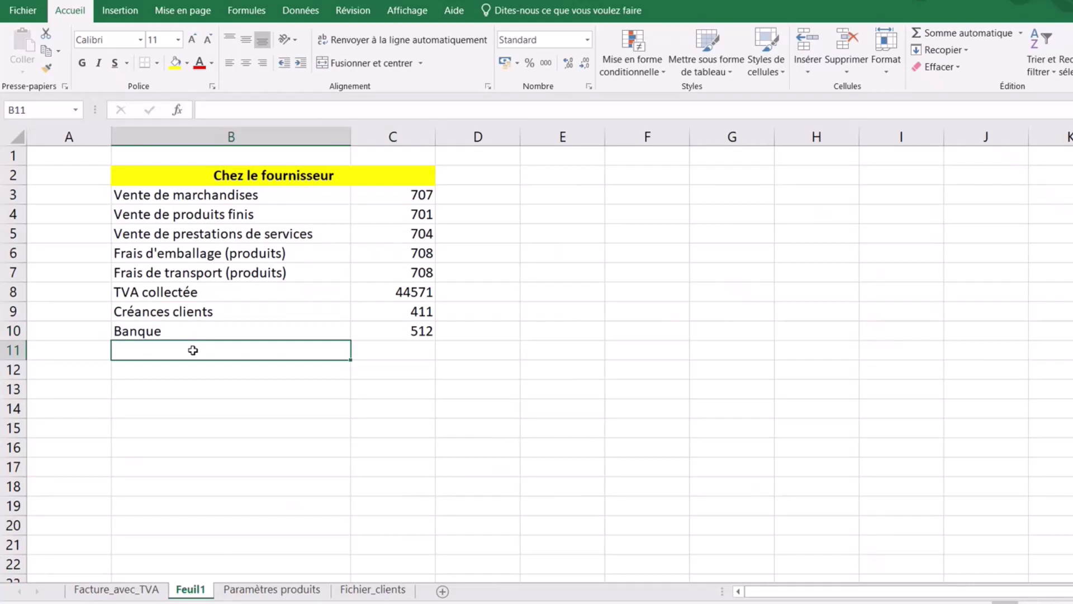
type("Ca")
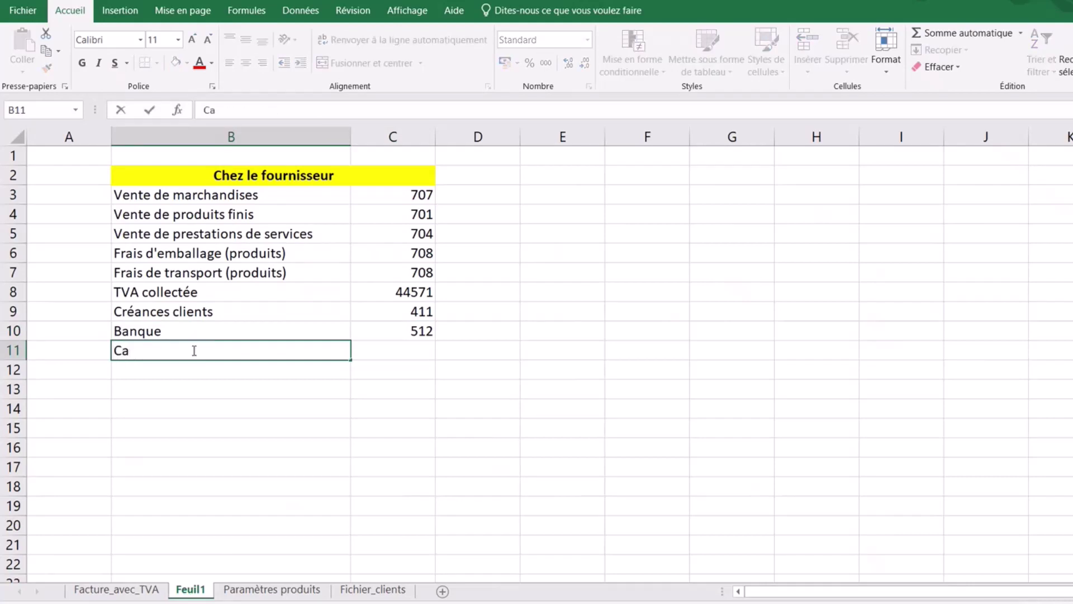
type("isse")
left_click(399, 350)
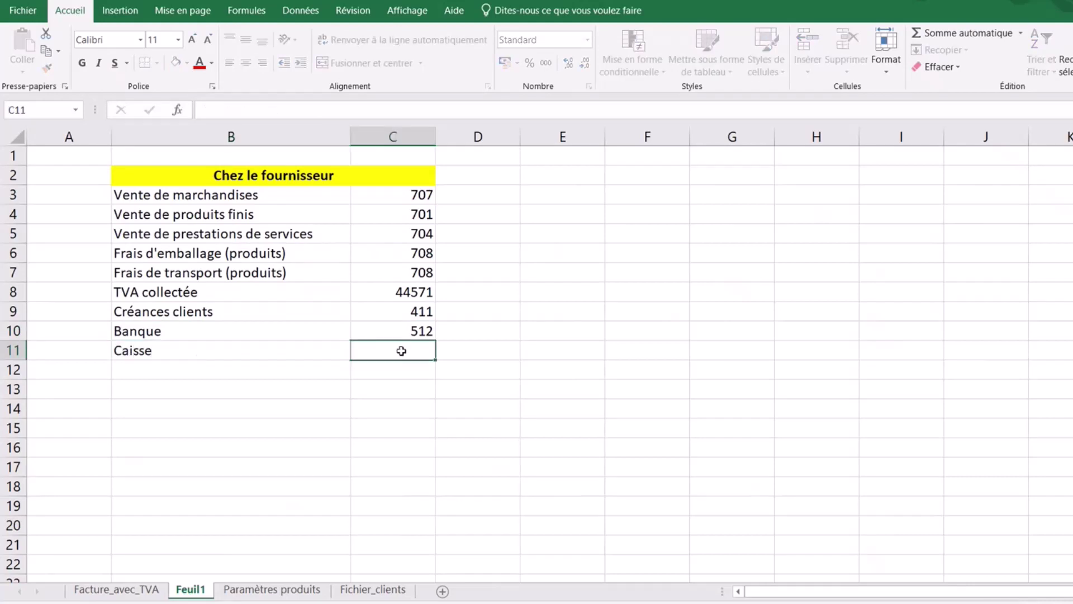
type("530")
left_click(563, 424)
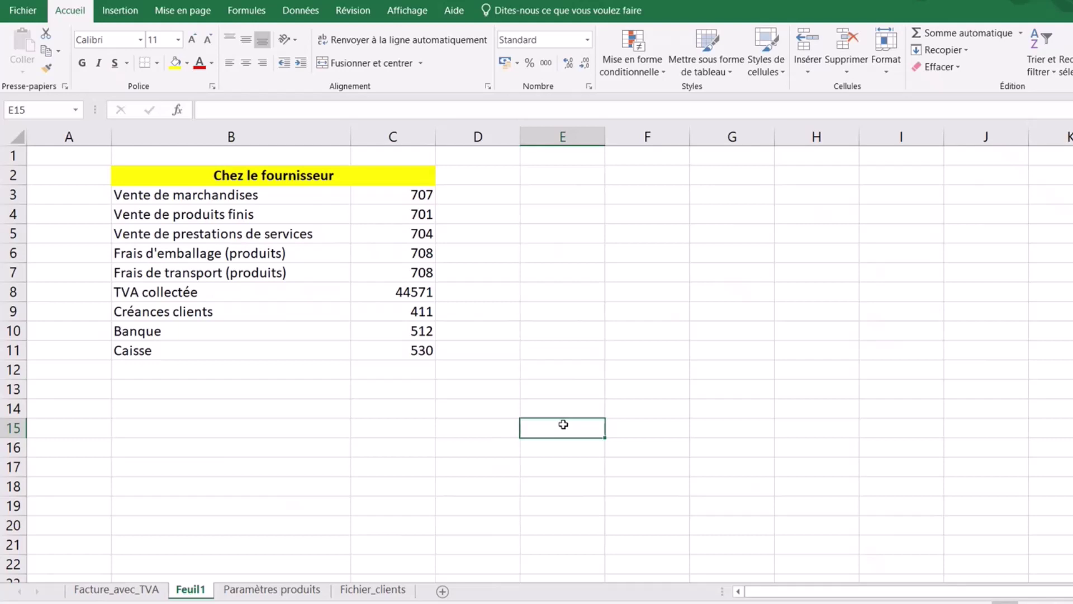
Copy the yellow 'Chez le fournisseur' heading into row 12.
left_click(270, 174)
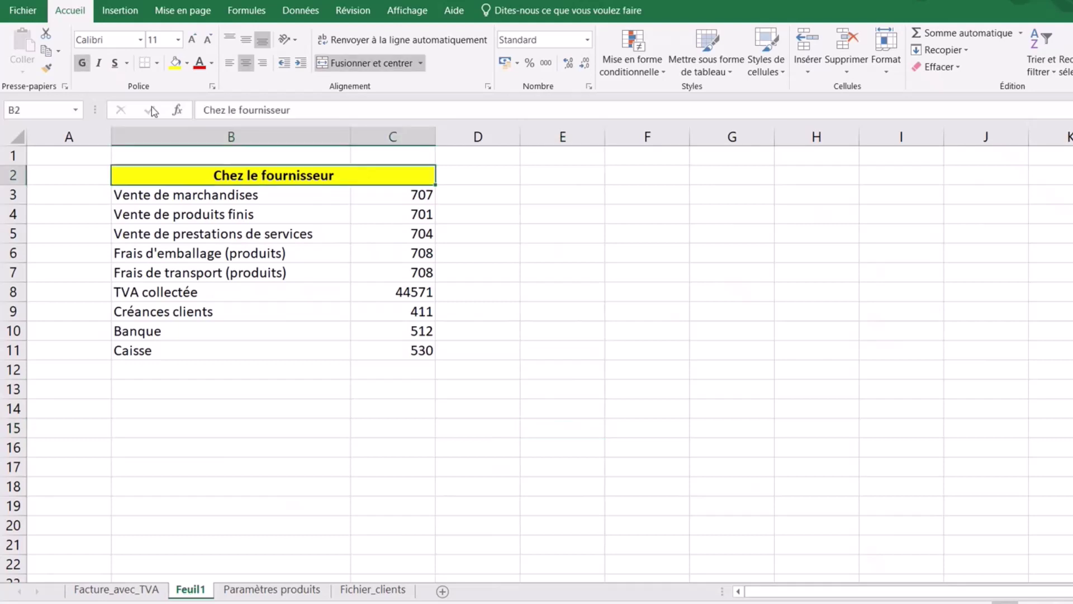
left_click(46, 51)
left_click(221, 368)
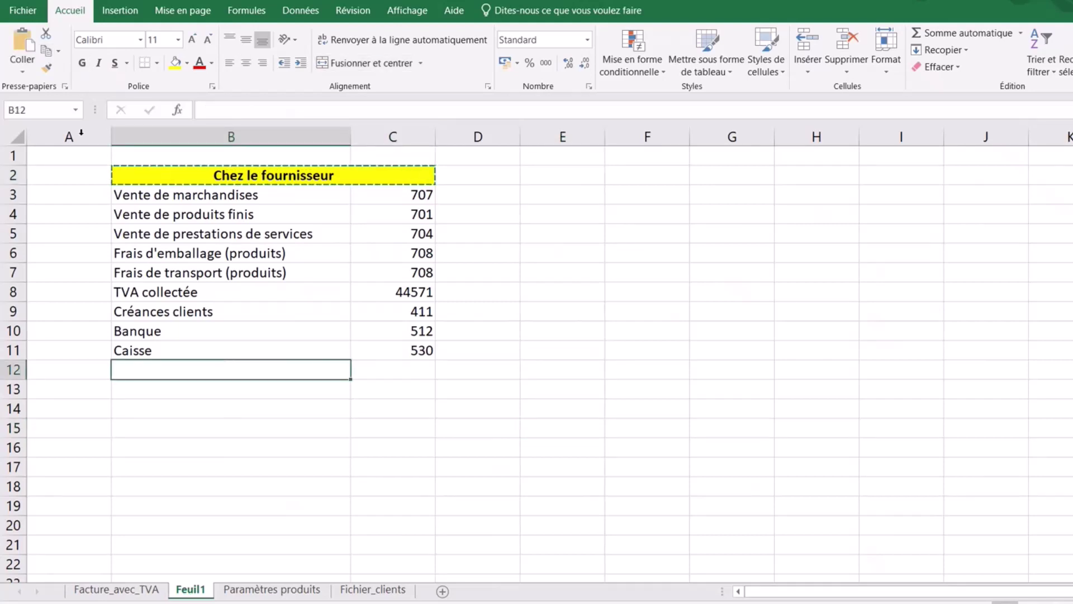
left_click(22, 45)
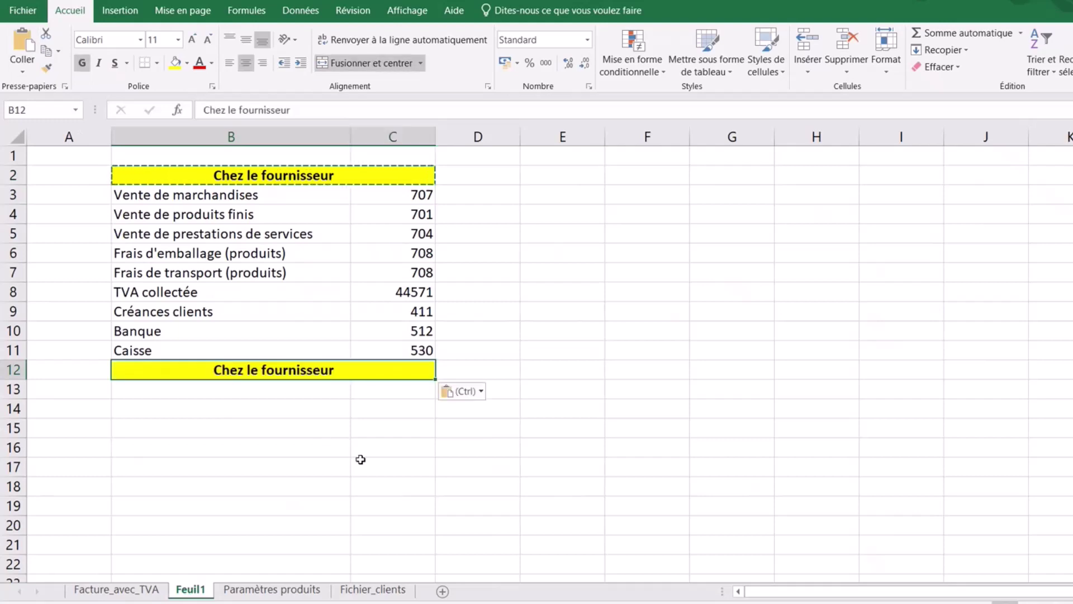
Replace 'fournisseur' with 'client' in the copied heading.
double_click(347, 370)
left_click_drag(347, 370, 265, 369)
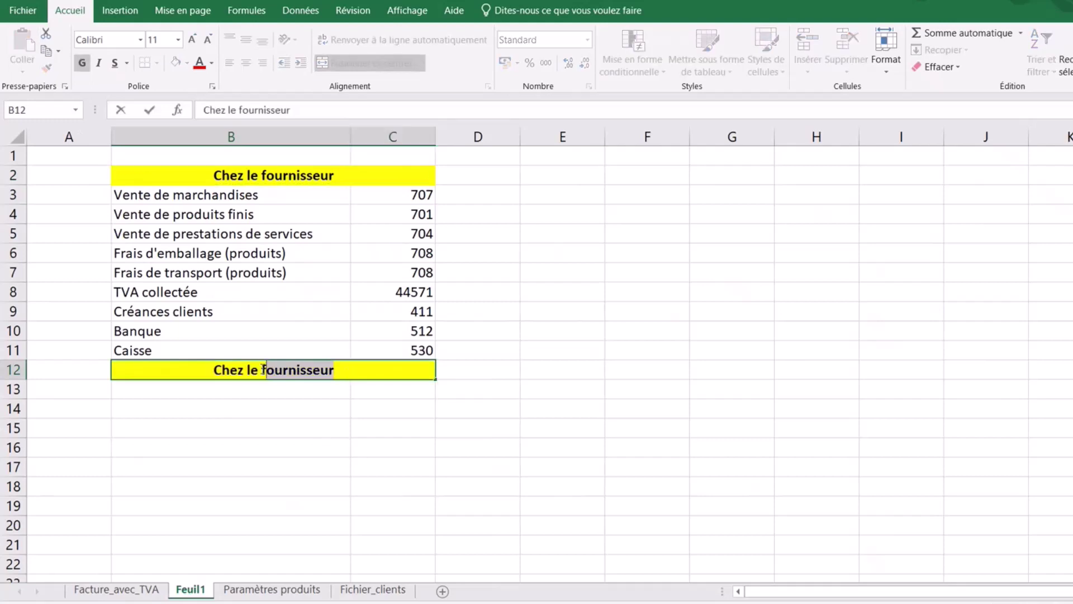
type("client")
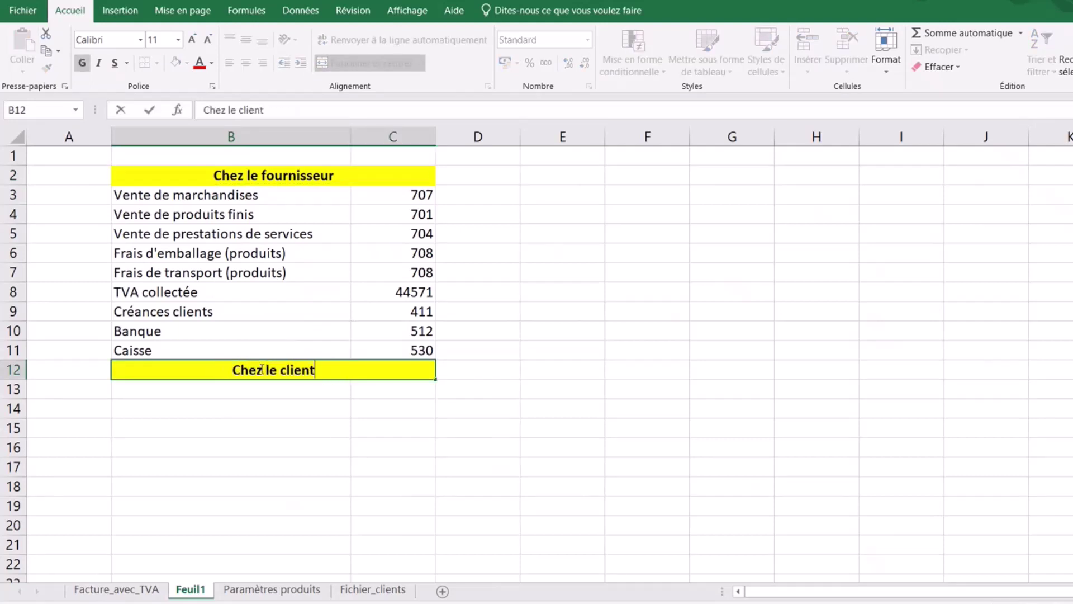
left_click(501, 461)
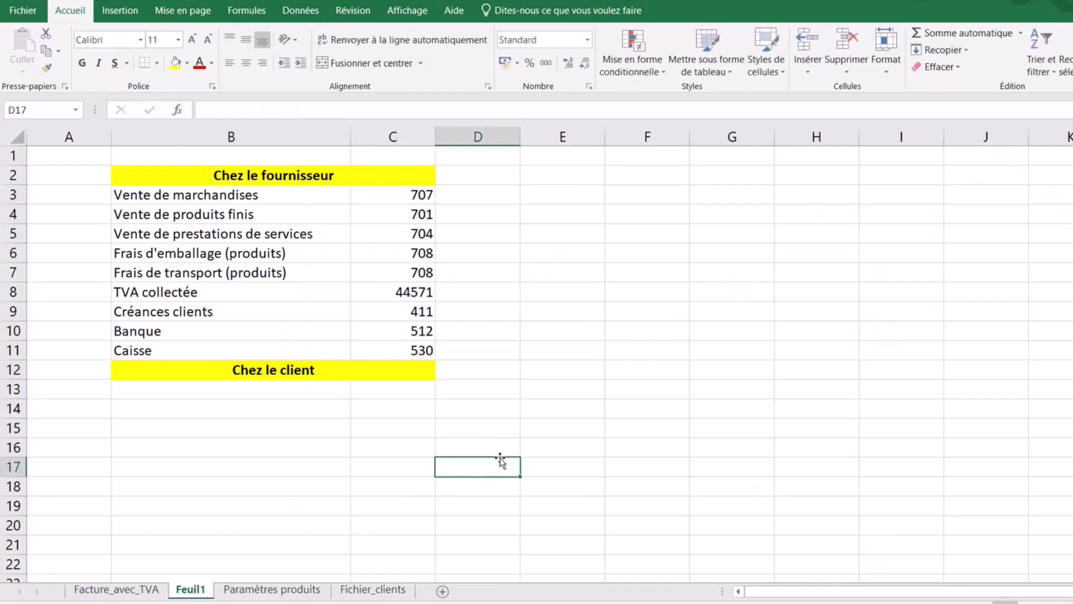
left_click(195, 389)
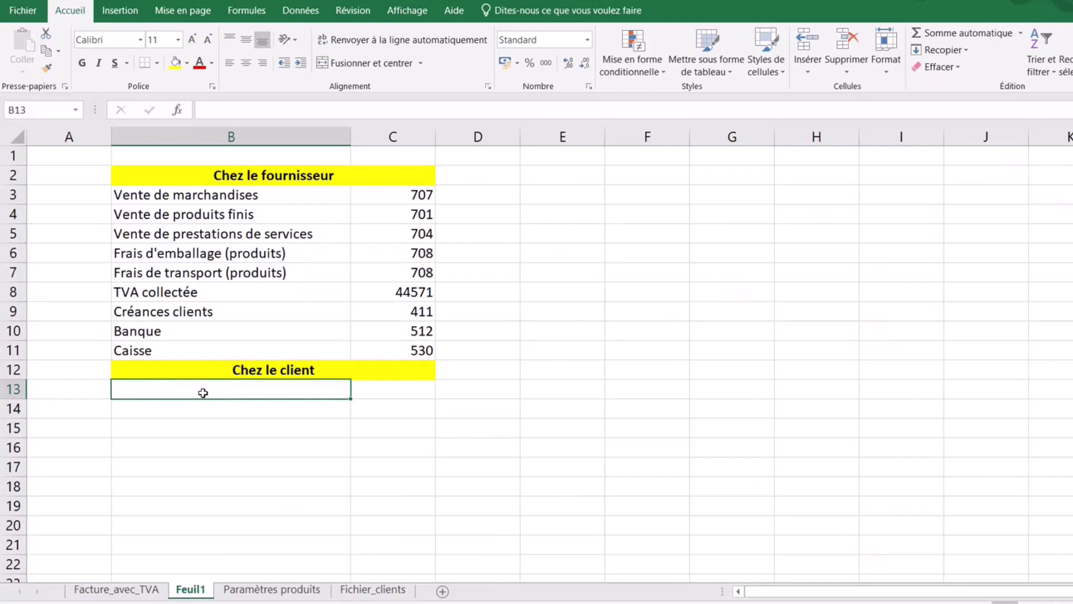
Enter 'Achat de marchandises' with account 607 in row 13.
type("Achat d")
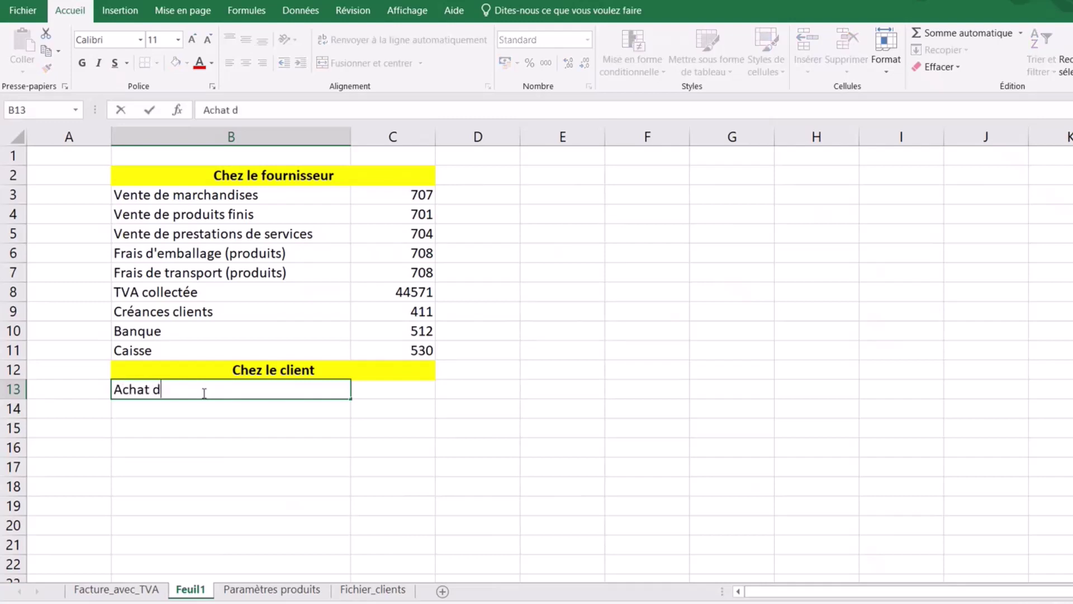
type("e marchandise")
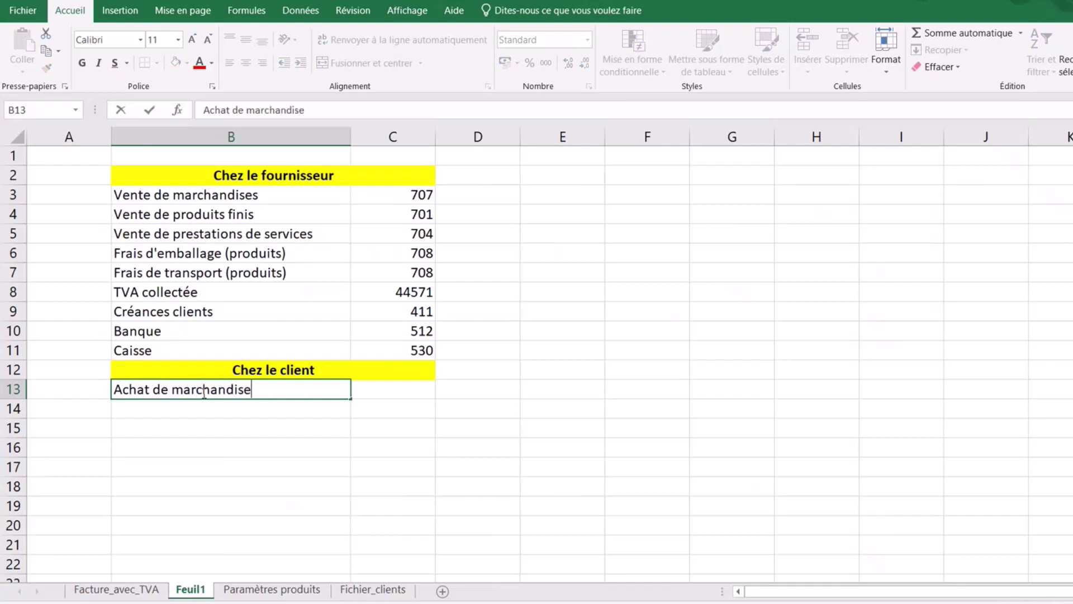
type("s")
left_click(407, 387)
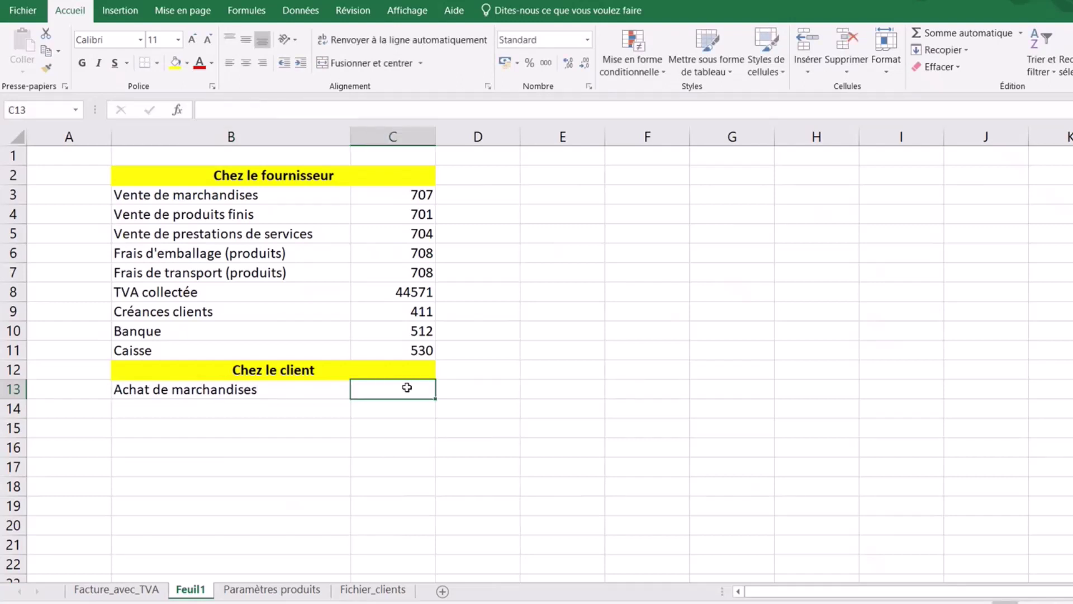
type("6")
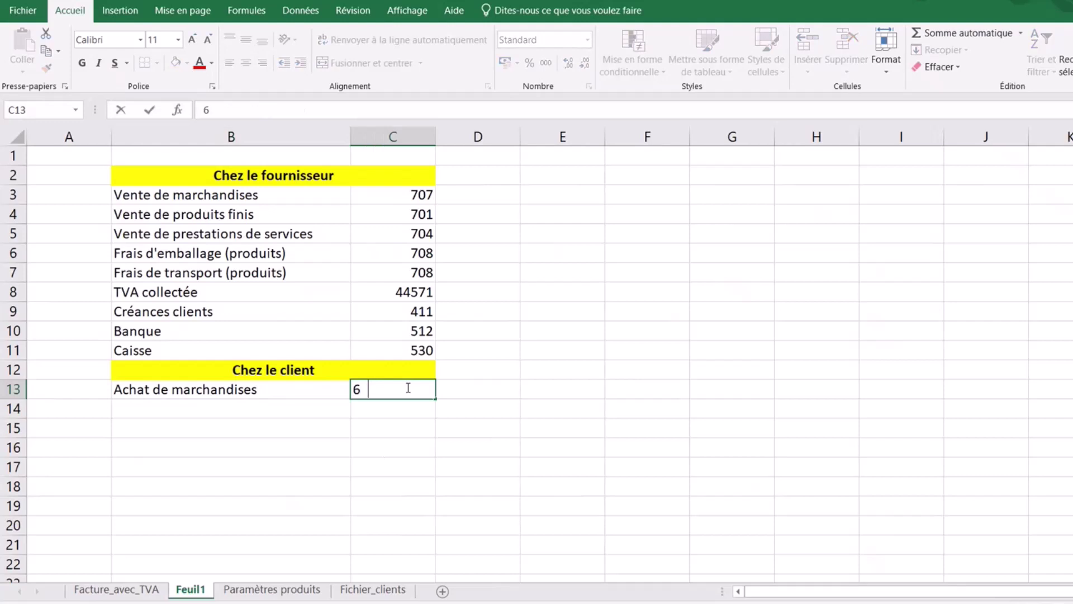
type("07")
left_click(223, 405)
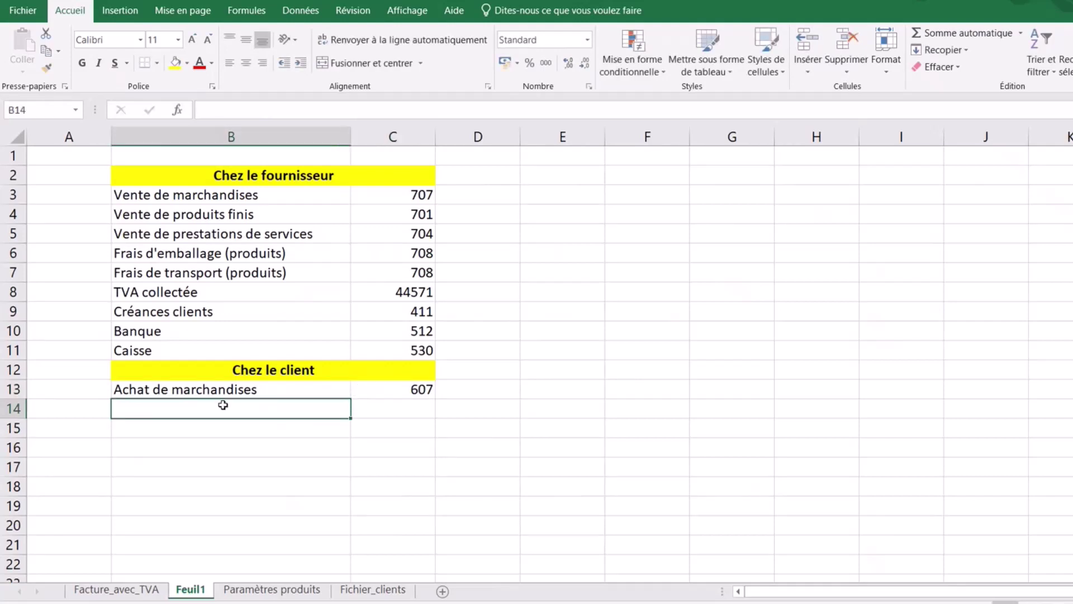
Enter 'Achat des matières premières' 601 in row 14 and 'Chat d'études et prestations de services' in B15.
type("Achat d")
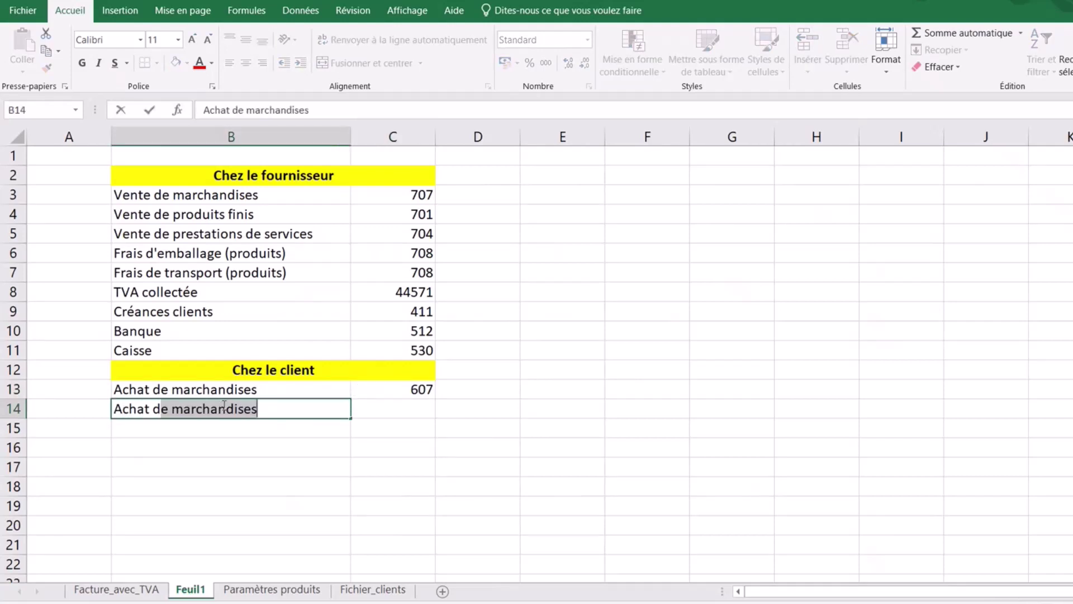
type("es m")
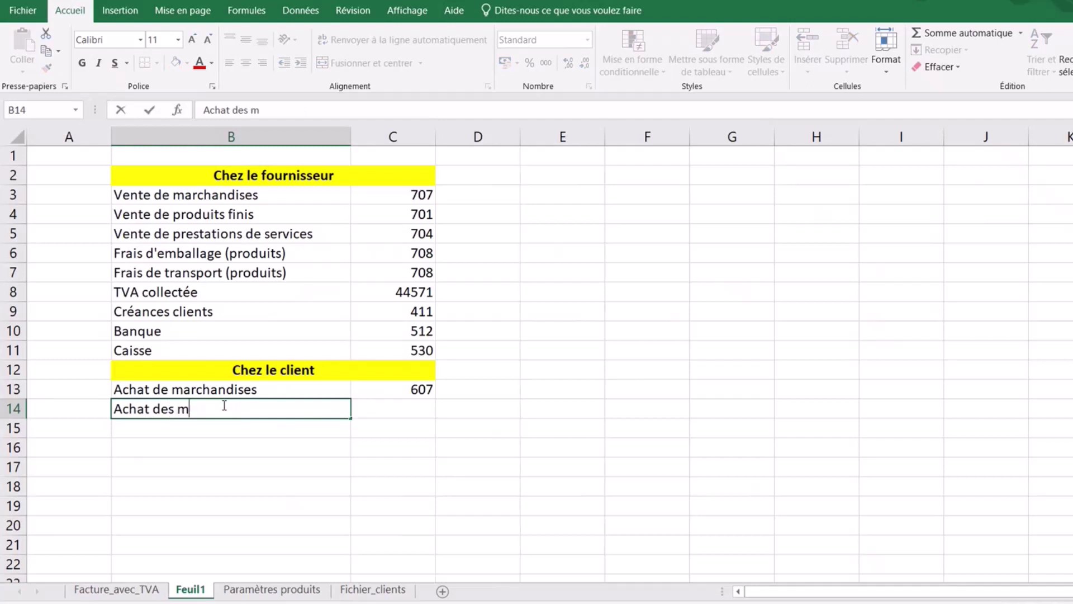
type("atières pre")
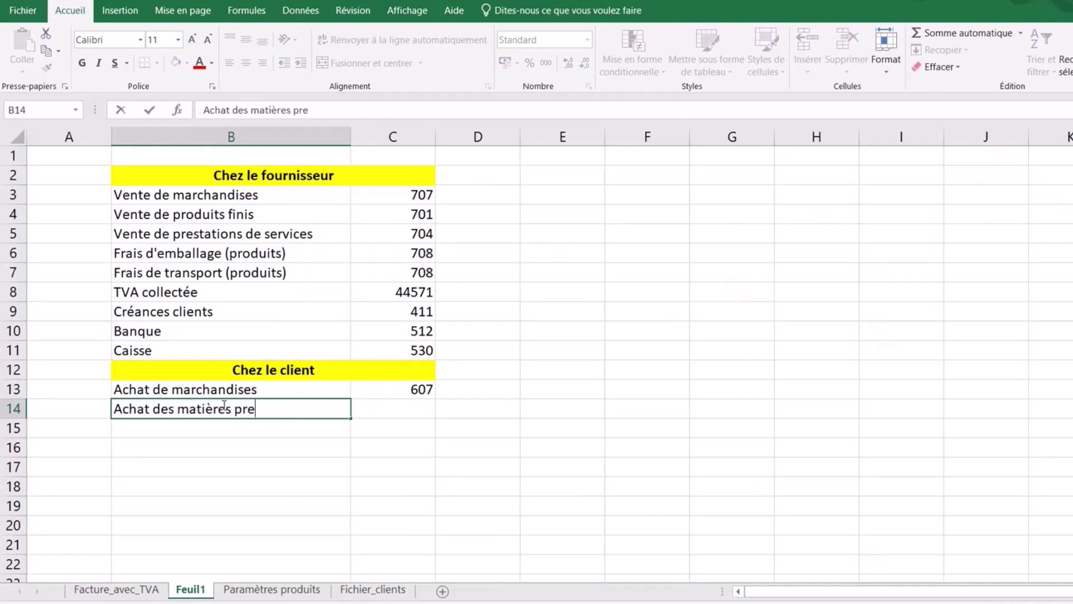
type("mières")
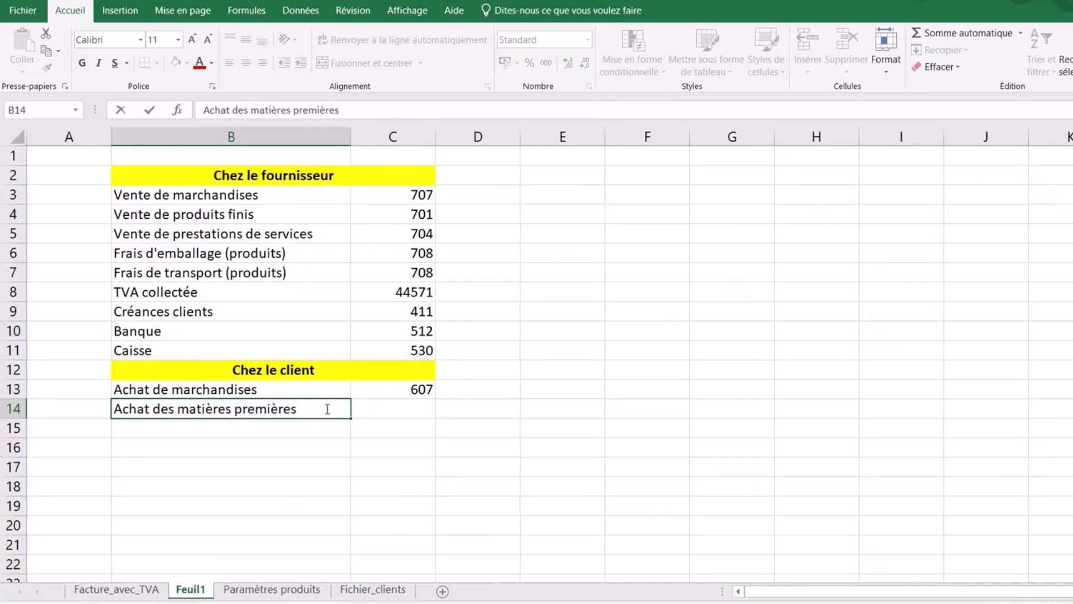
left_click(392, 411)
type("601")
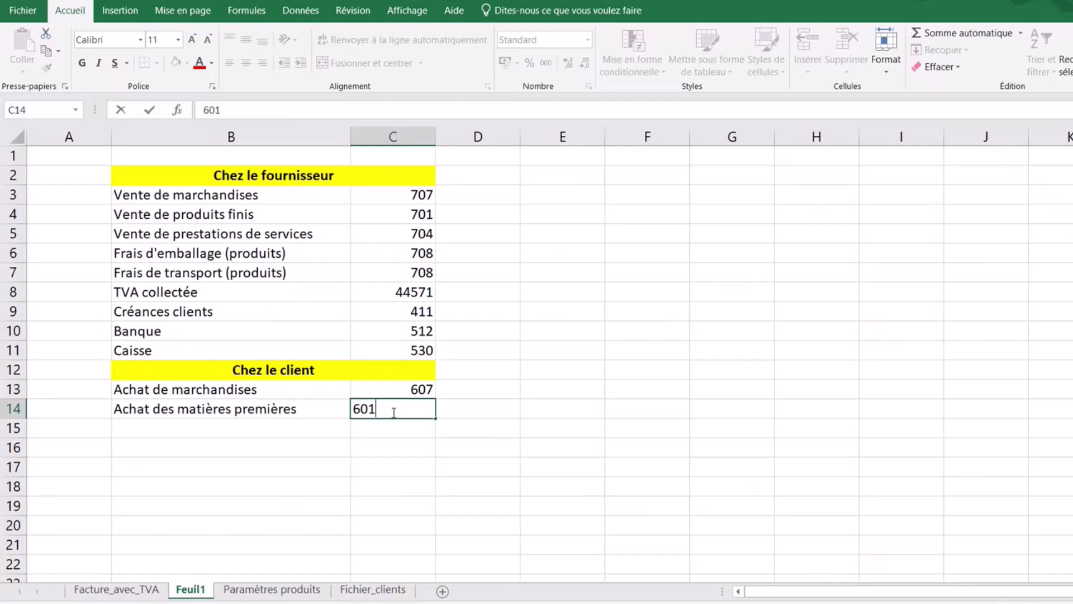
left_click(208, 429)
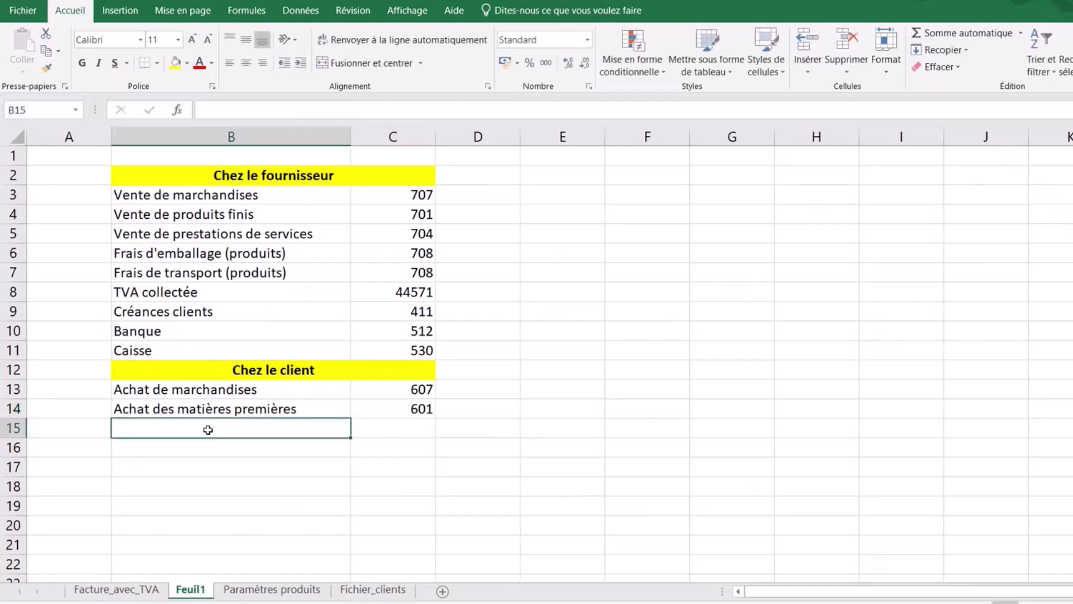
type("Chat d'é")
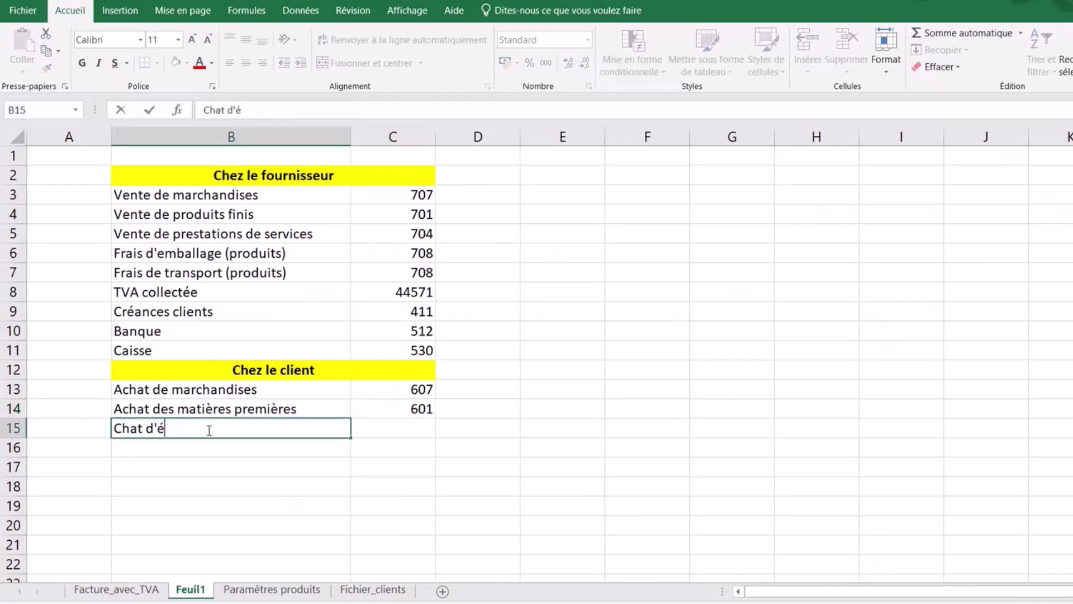
type("tudes et p")
type("restations de se")
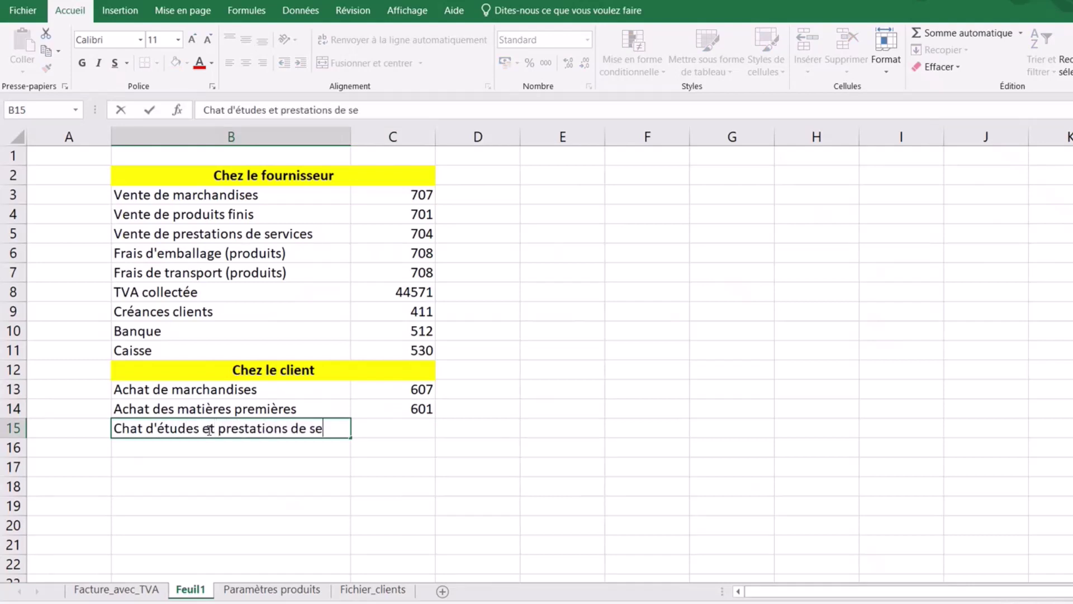
type("rvices")
left_click(326, 463)
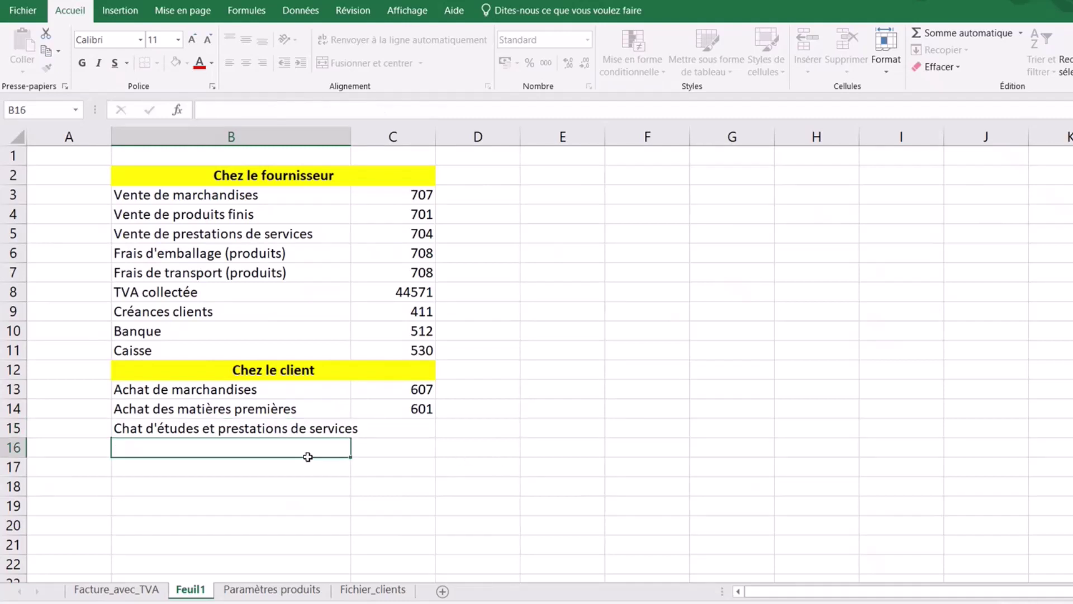
Widen column B and give the studies-and-services line account 604.
left_click_drag(350, 133, 395, 134)
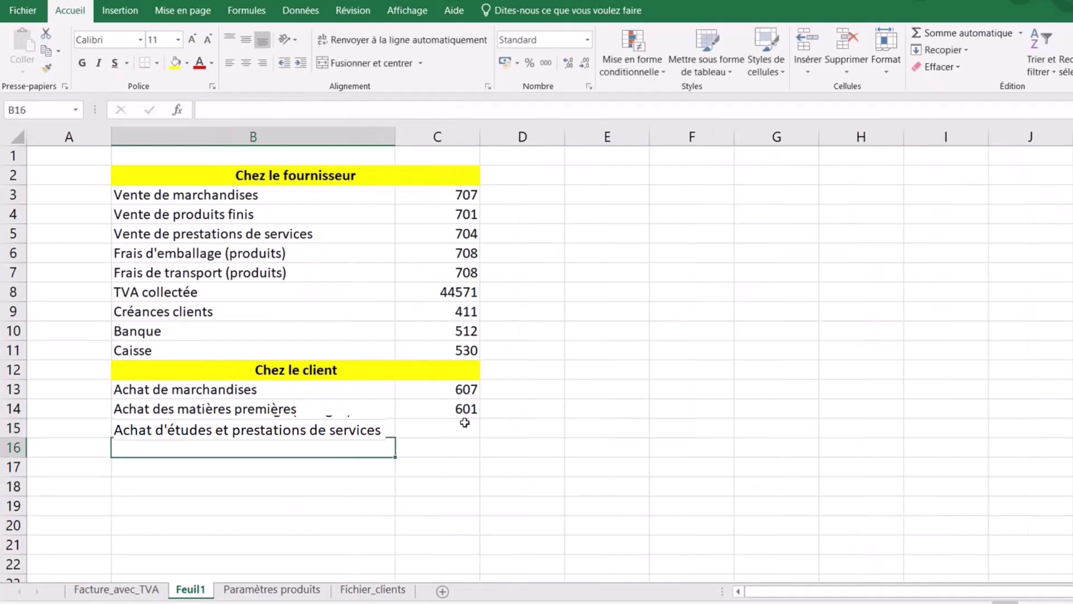
left_click(444, 431)
type("604")
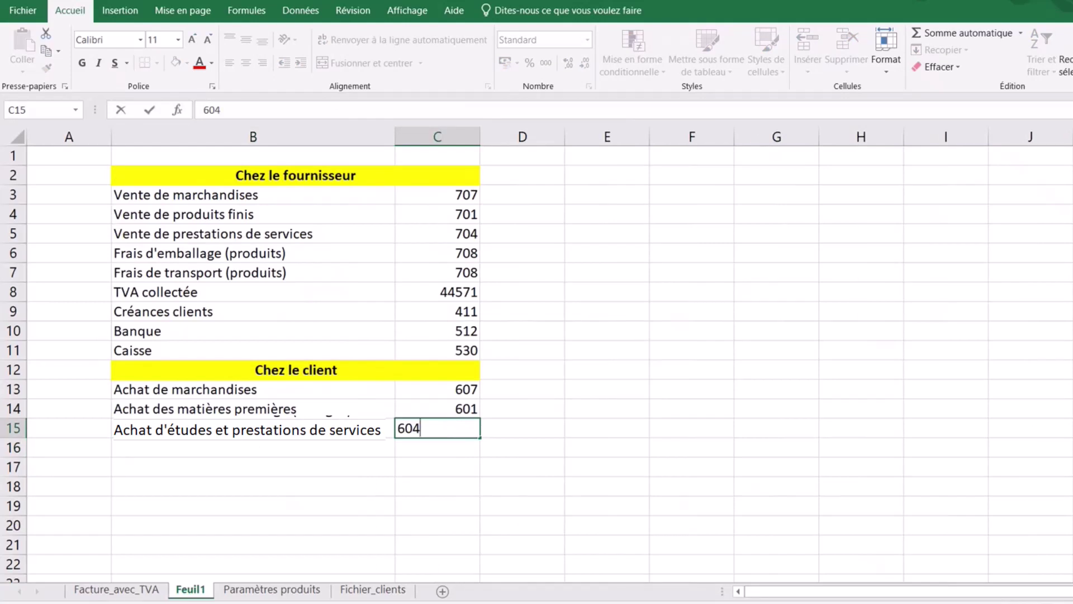
left_click(193, 450)
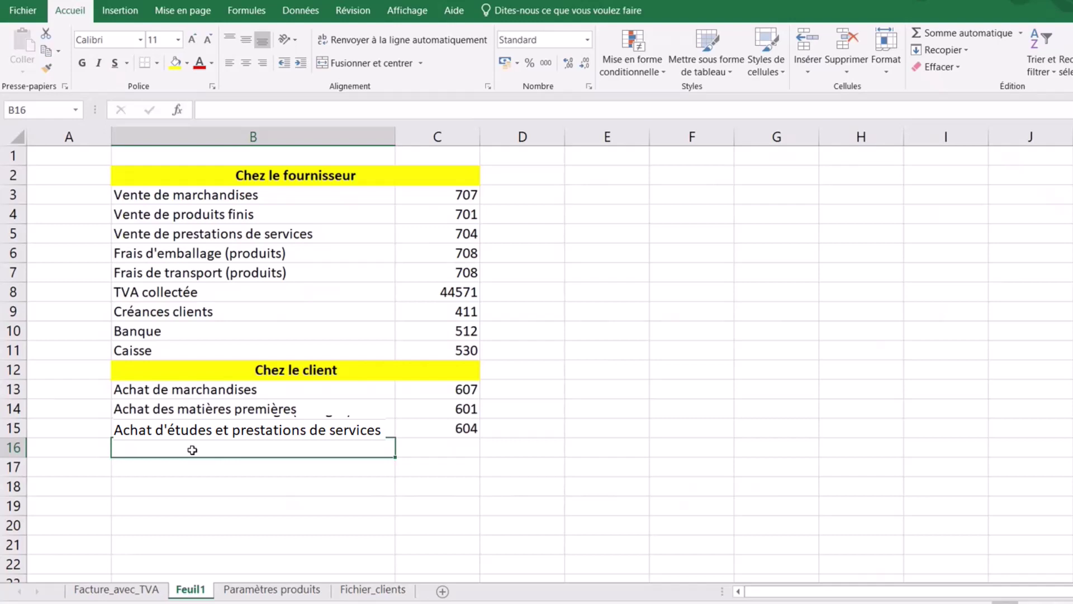
Add 'Frais d'emballage (charges)' 602 in row 16 and 'Frais de transport (charges)' in B17.
type("Frais d'")
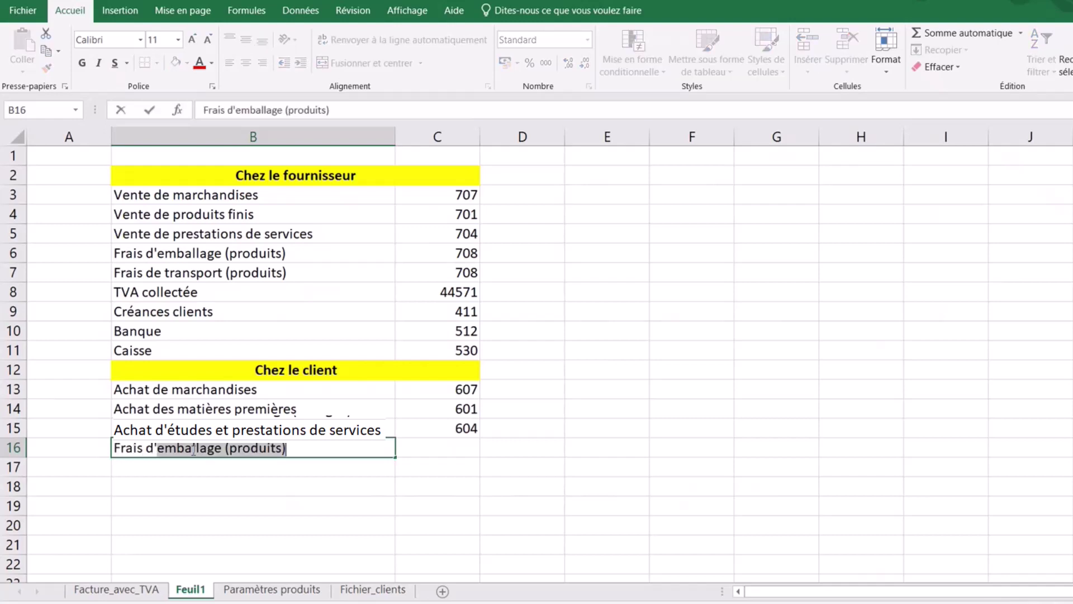
type("emballage ")
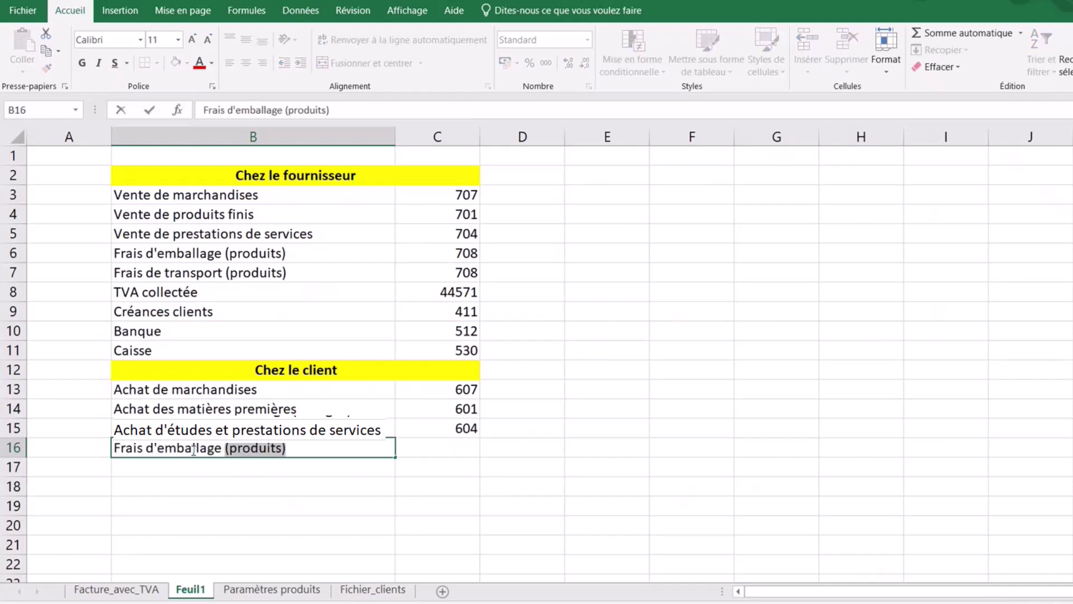
type("(charg")
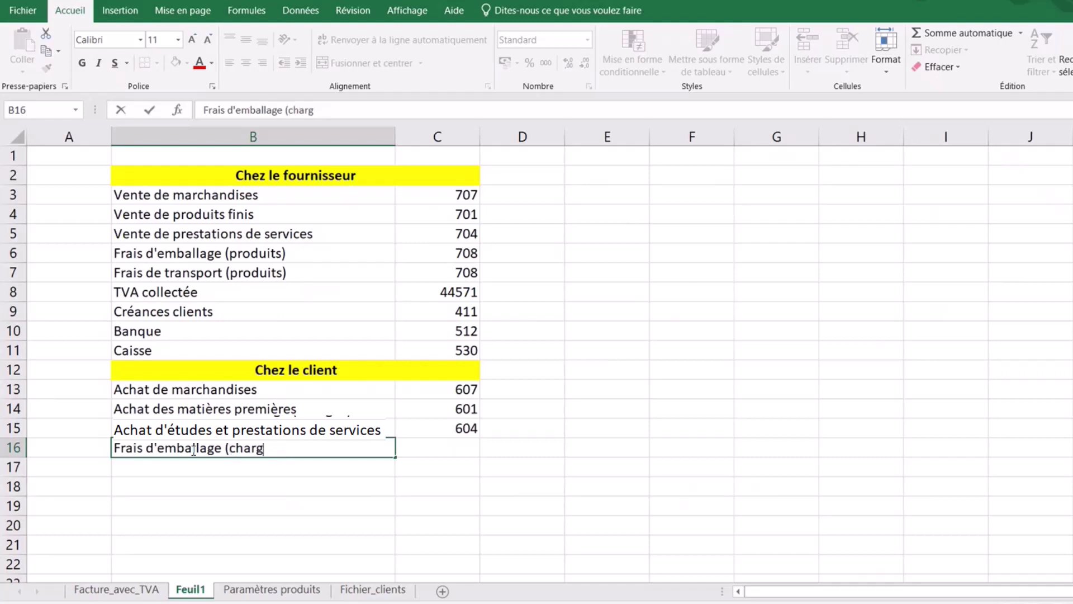
type("es)")
left_click(450, 452)
type("602")
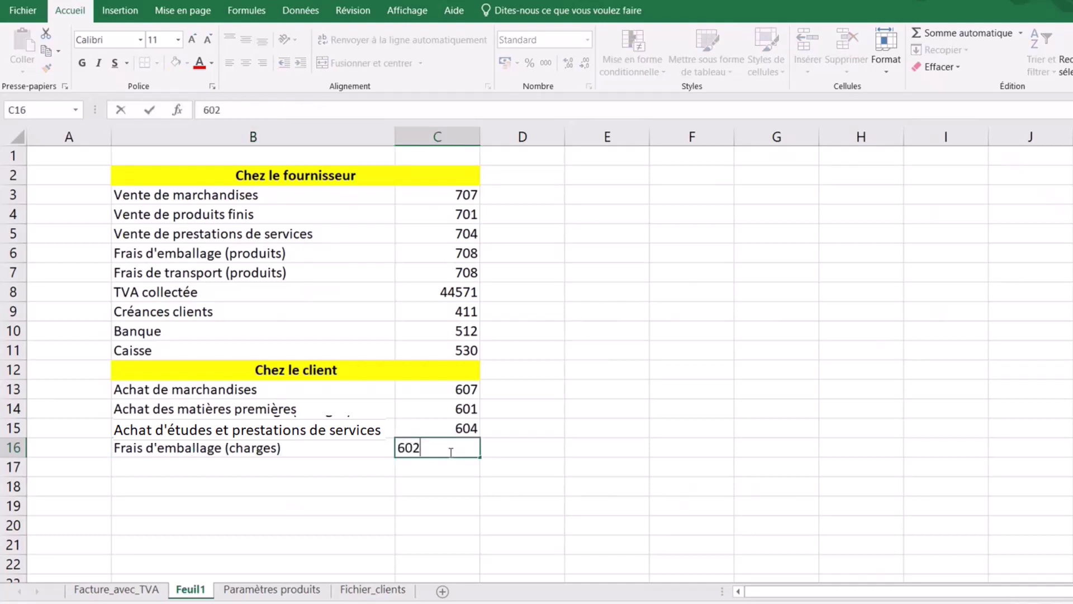
left_click(167, 466)
type("Fra")
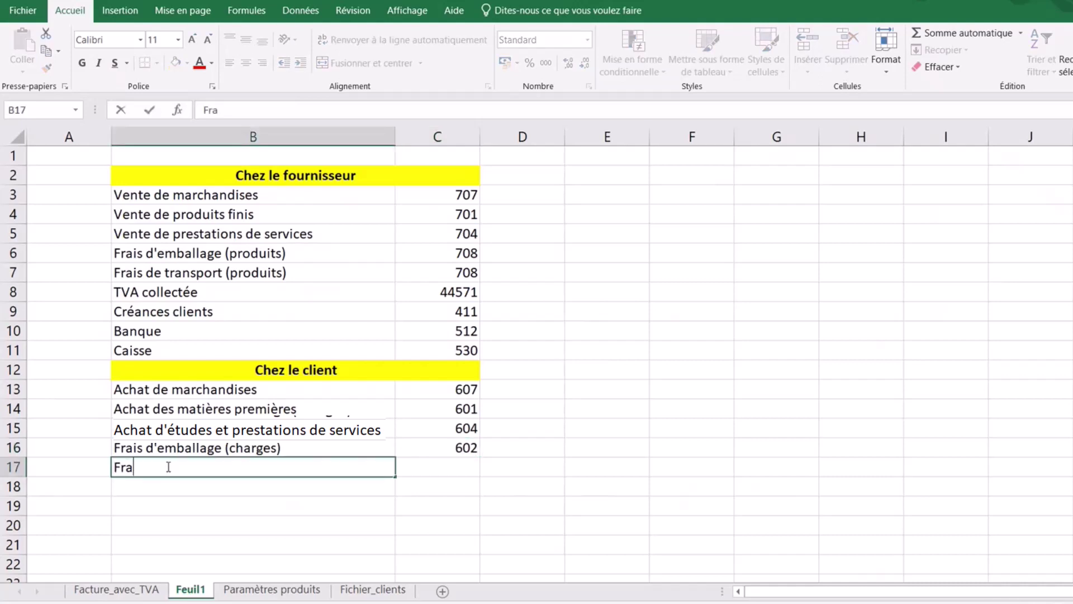
type("is de transpo")
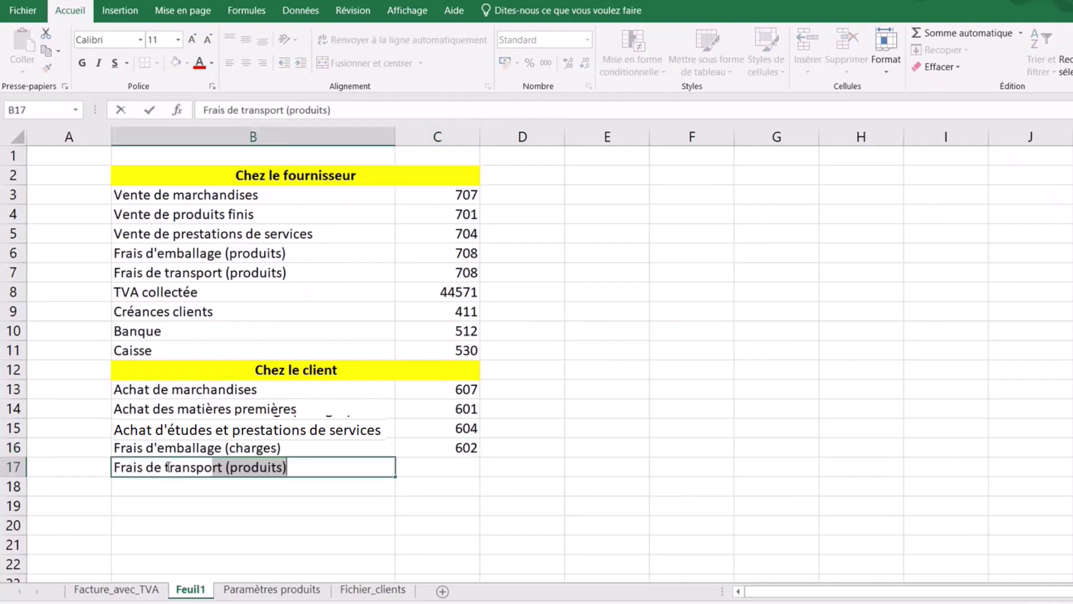
type("rt (cha")
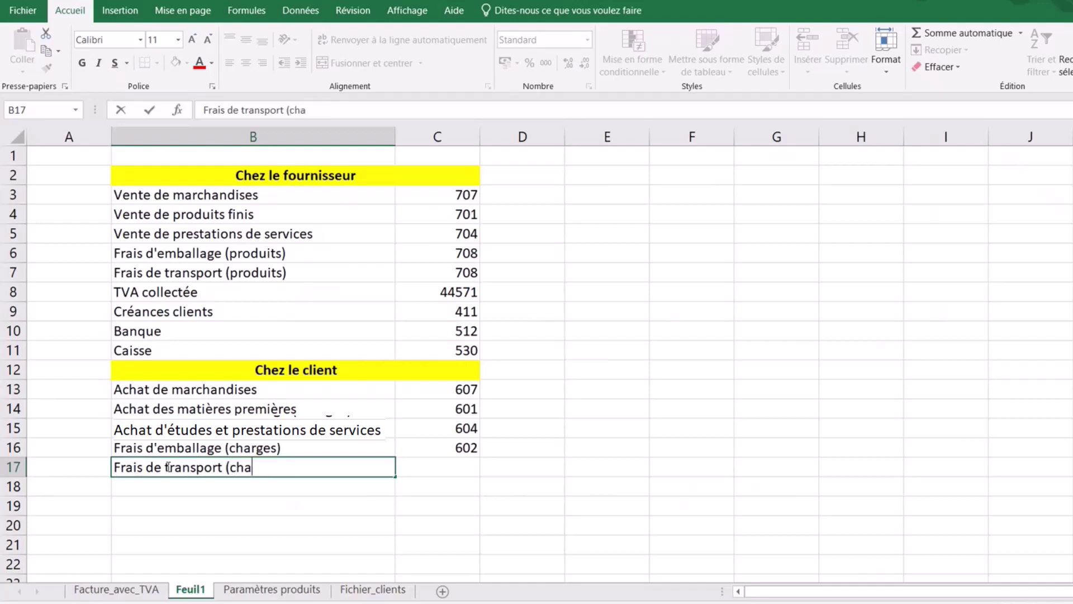
type("rges")
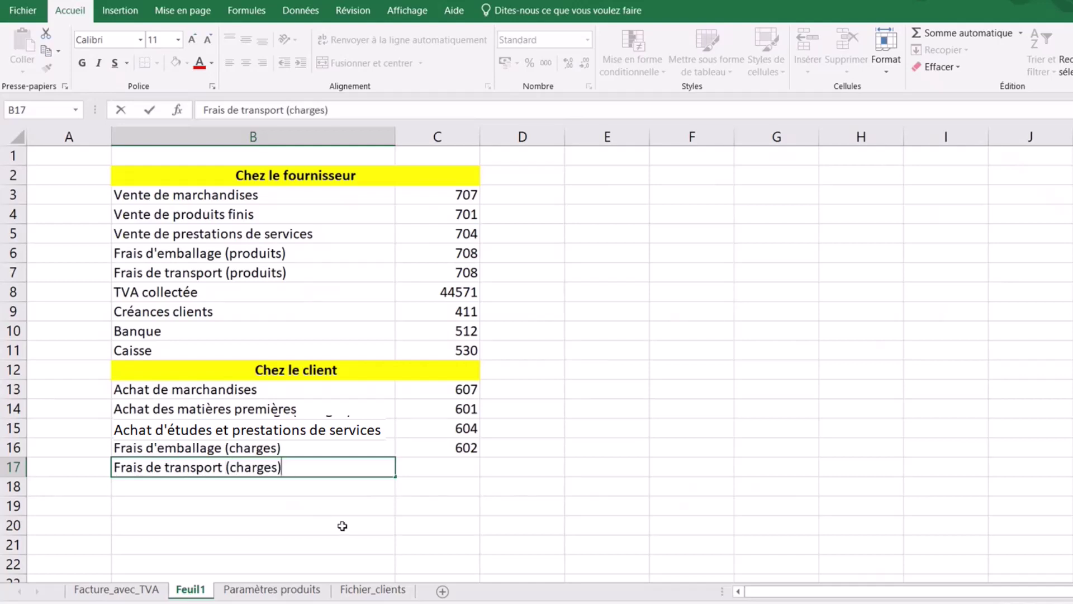
left_click(463, 466)
Enter account 624, then add 'TVA déductibles sur autres biens et services' with 44566 in row 18.
type("6")
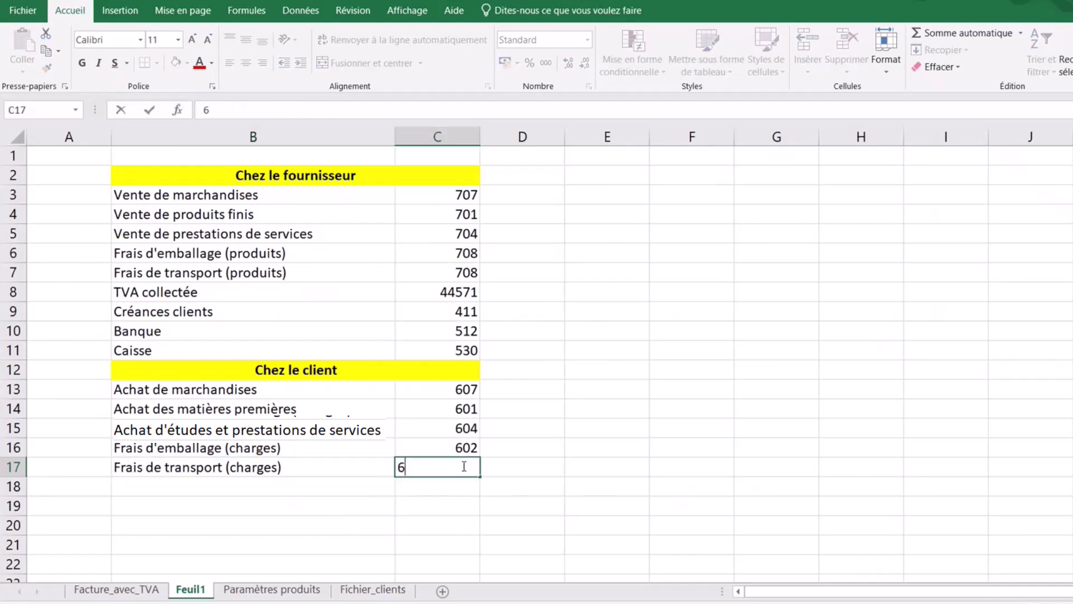
type("24")
left_click(706, 459)
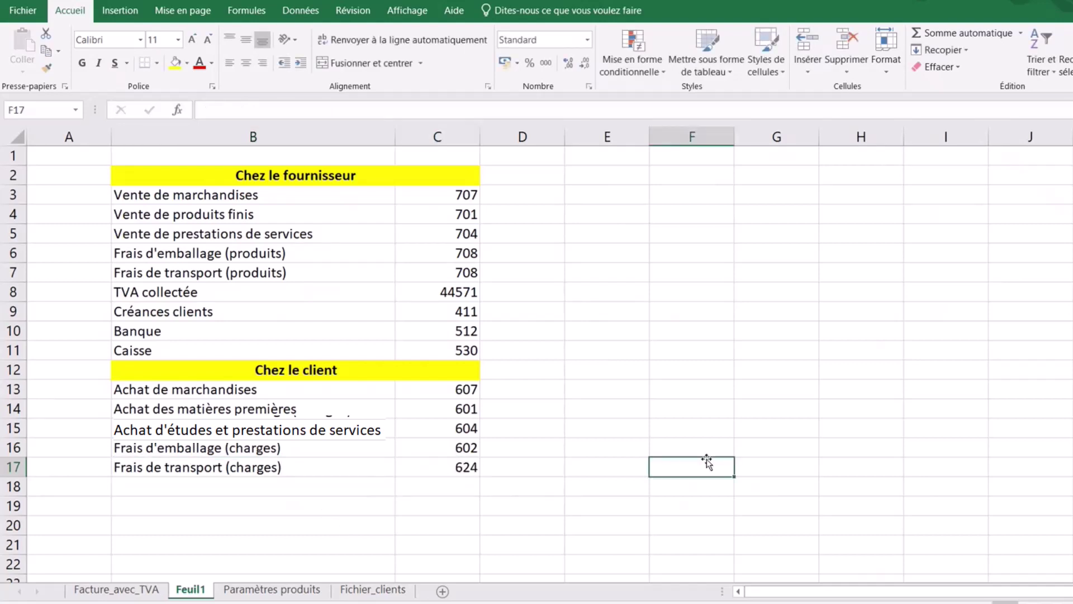
left_click(158, 489)
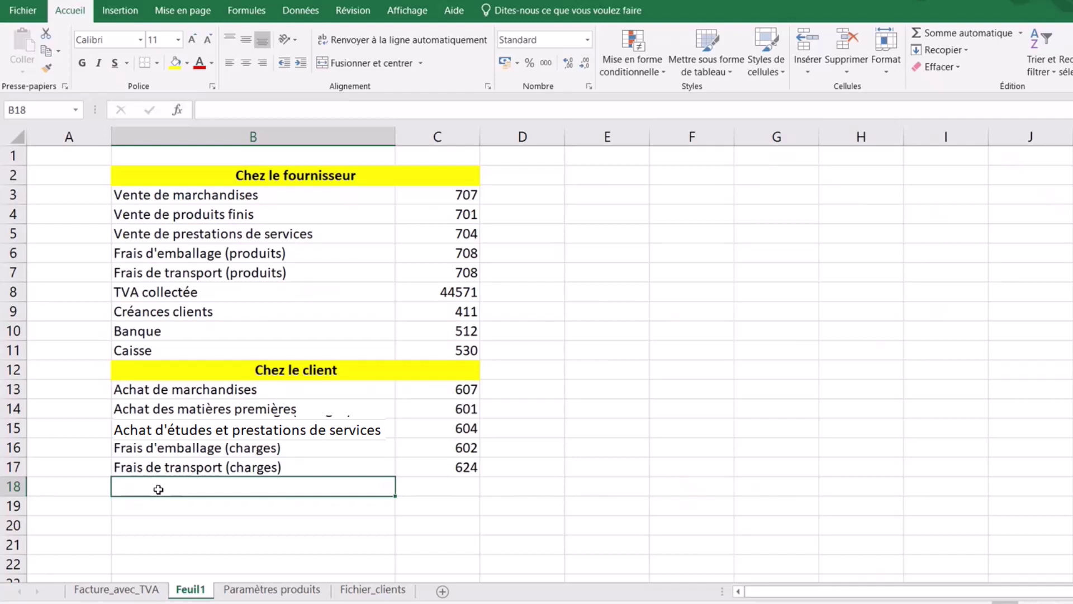
type("TVA d")
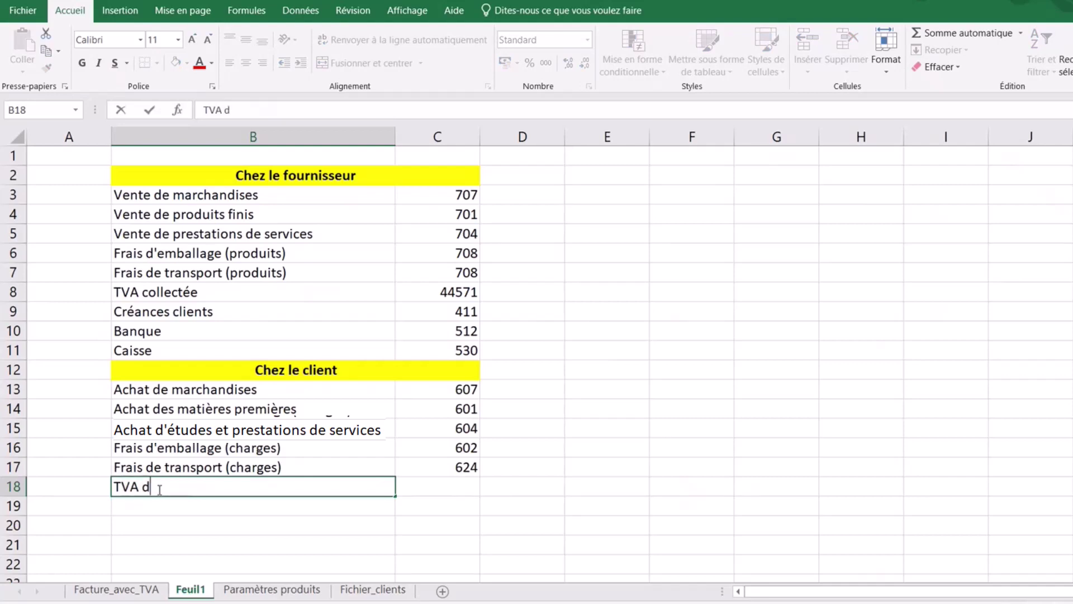
type("éductibles ")
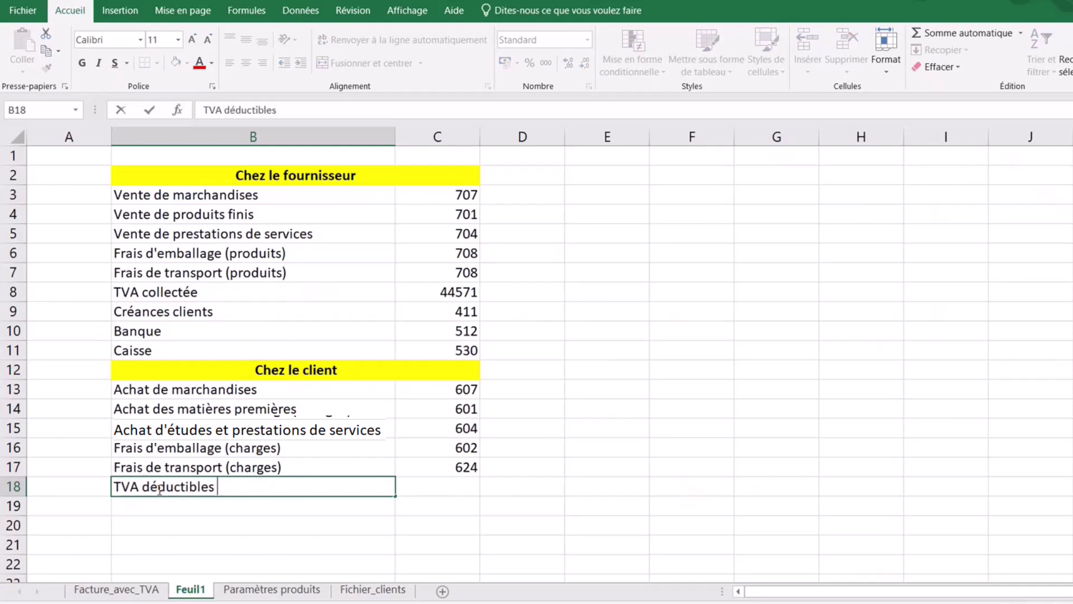
type("aur")
key("BackSpace")
key("BackSpace")
key("BackSpace")
type("sur a")
type("utres biens e")
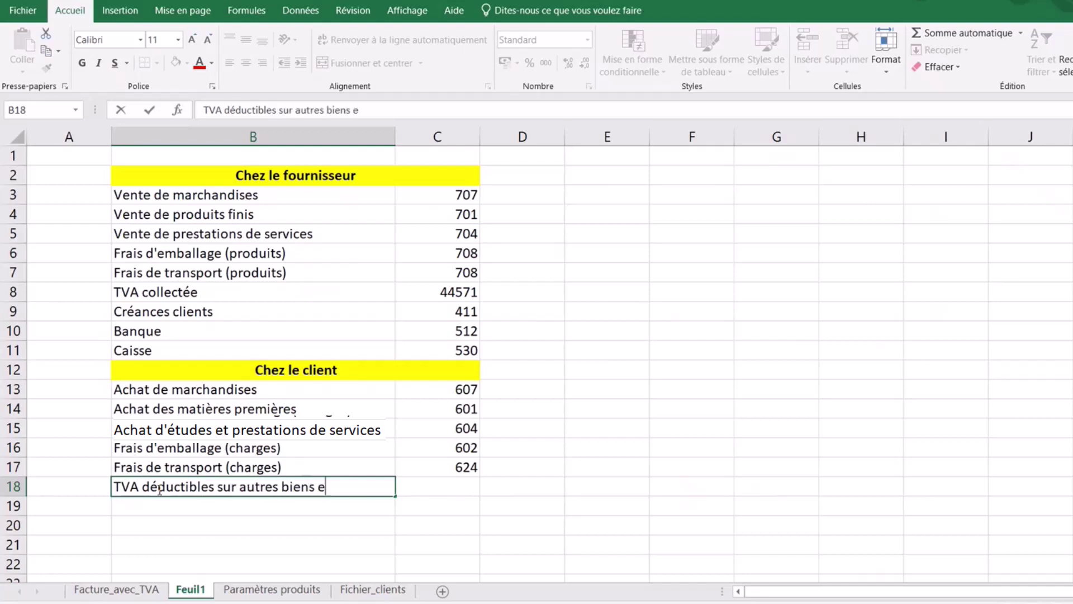
type("t services")
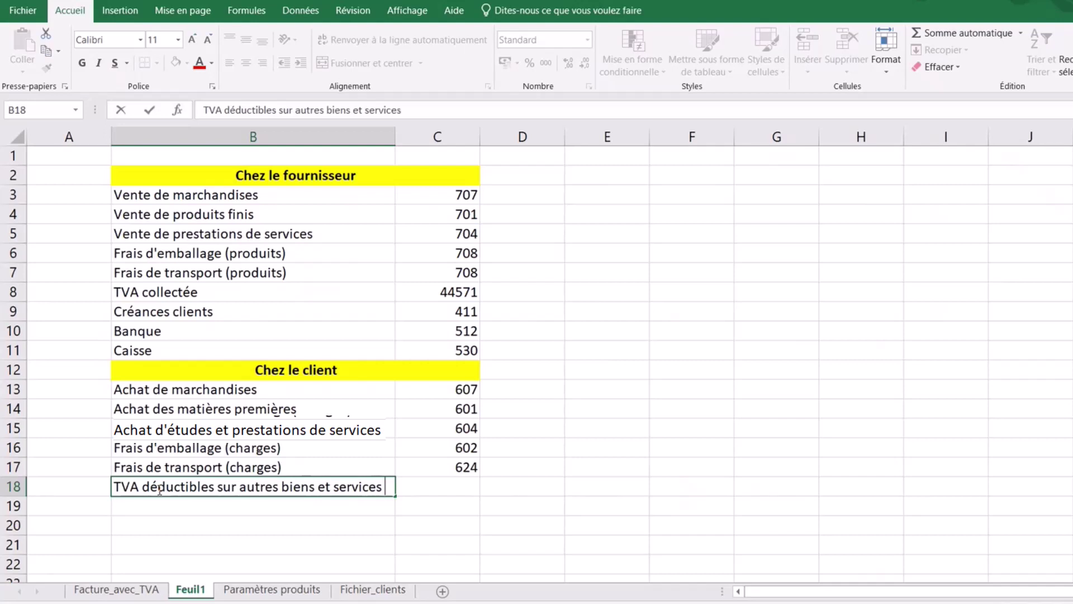
left_click(259, 526)
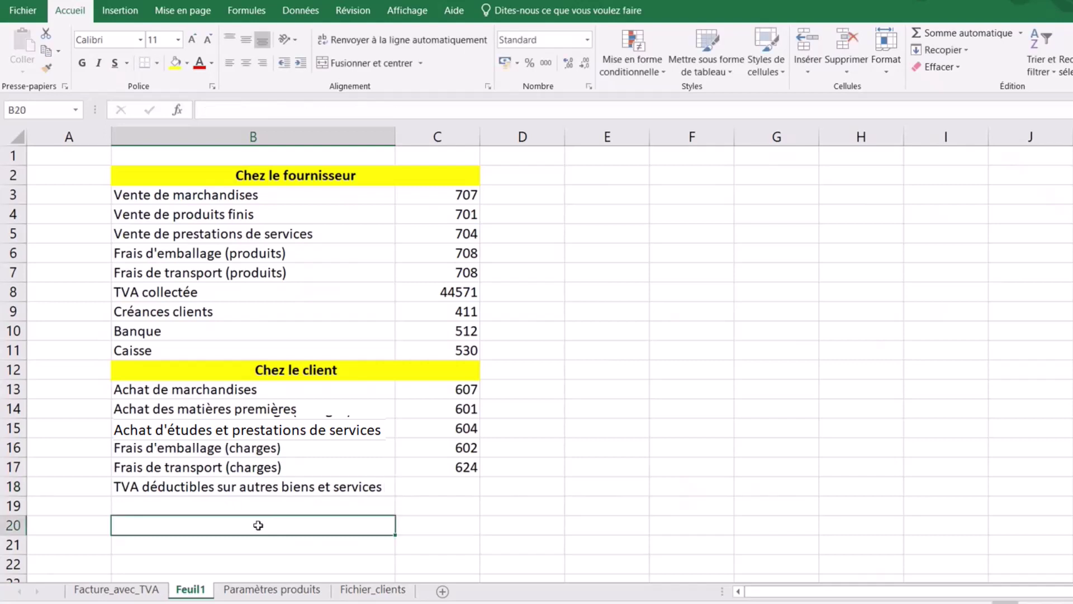
left_click(315, 491)
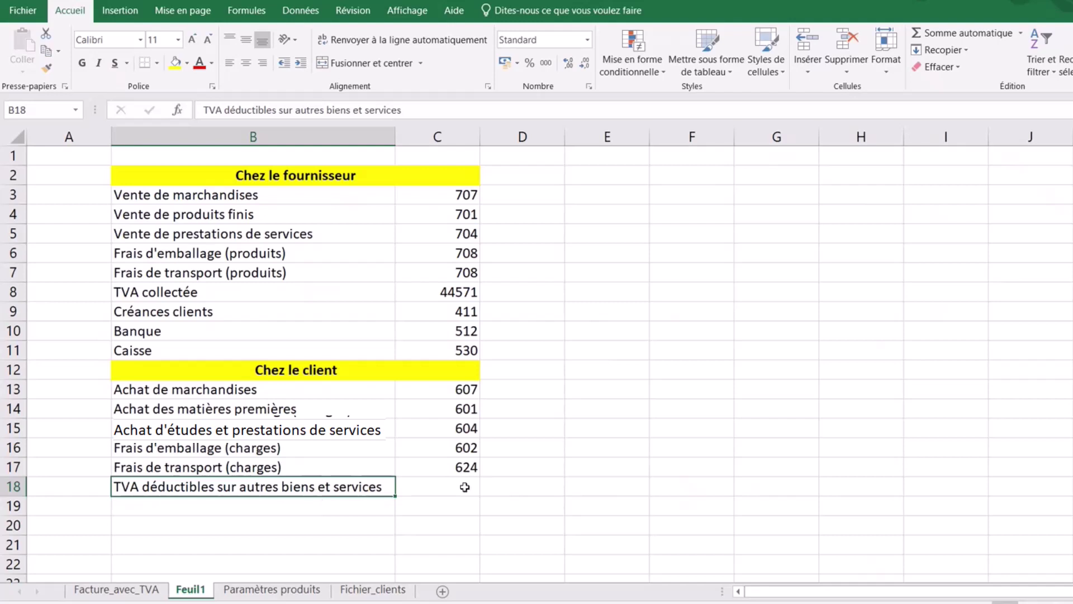
left_click(428, 486)
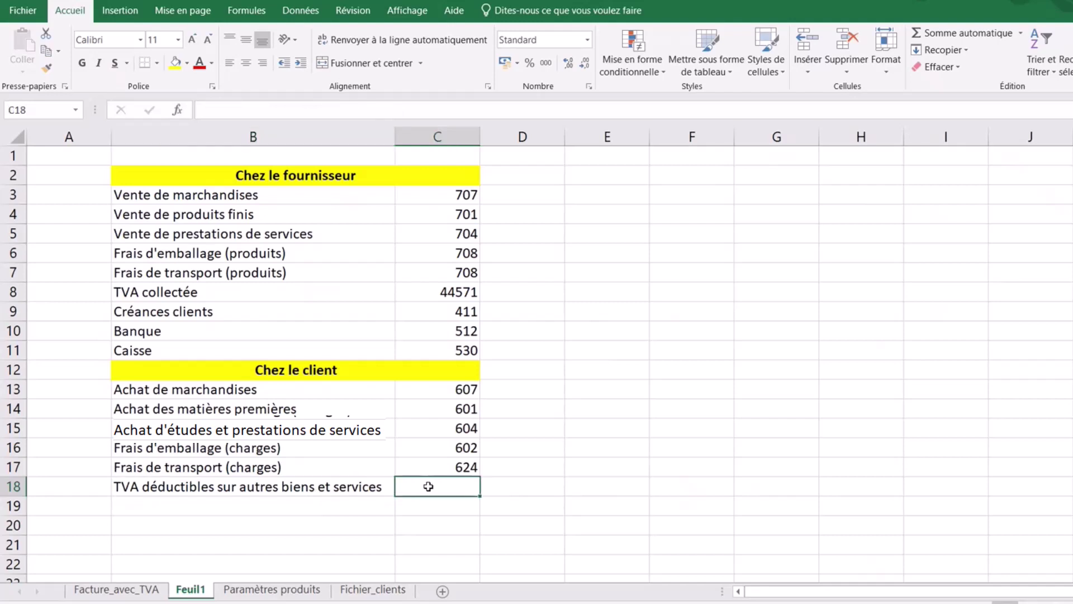
type("44566")
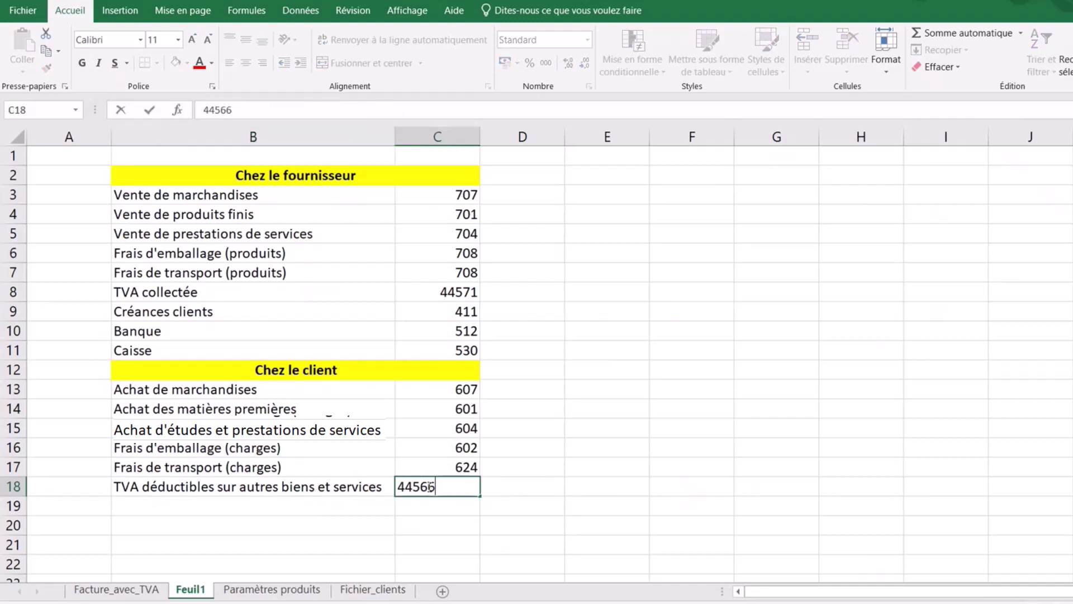
left_click(246, 500)
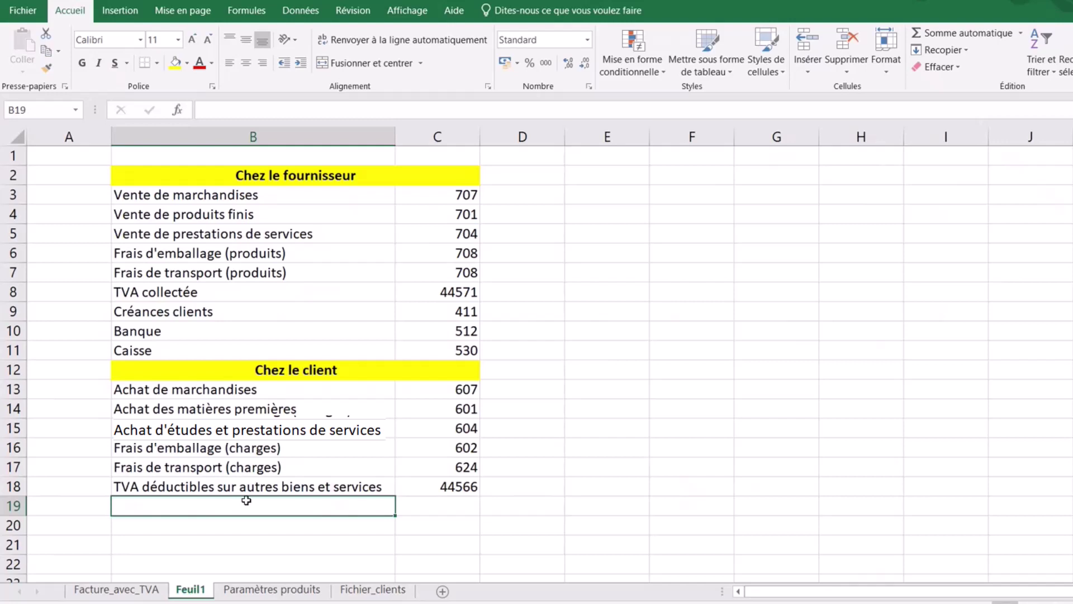
Add 'TVA déductible sur immobilisations' with account number 44562.
type("TVA ")
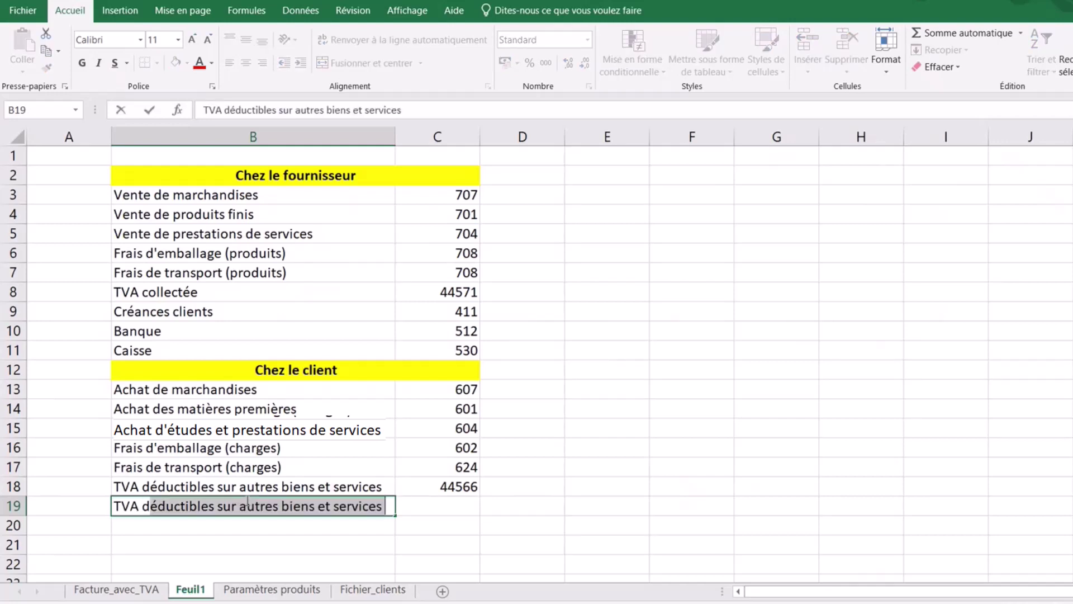
type("déductible ")
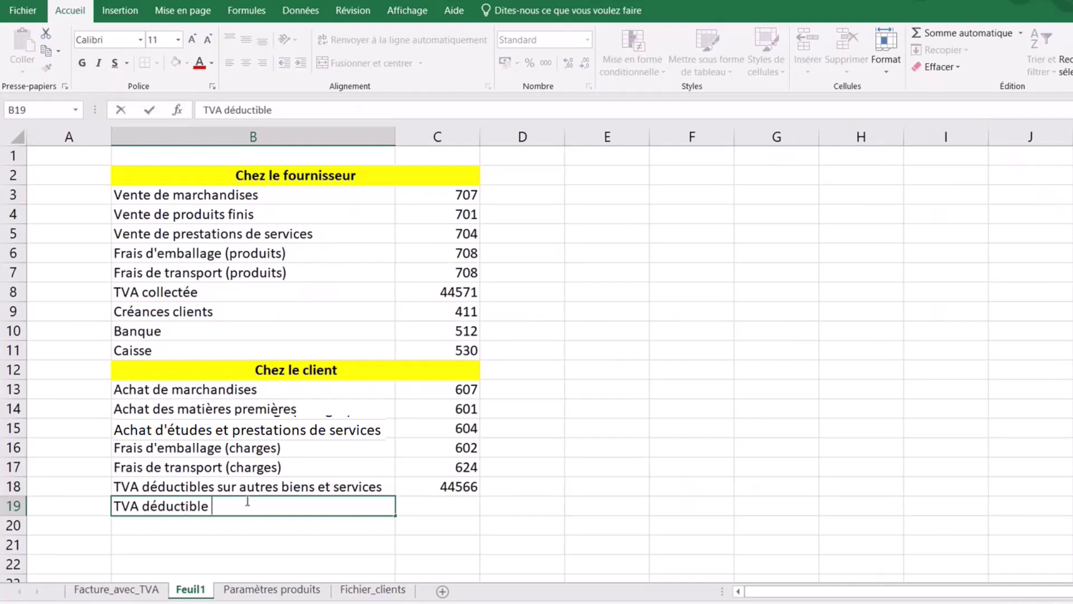
type("sur immobi")
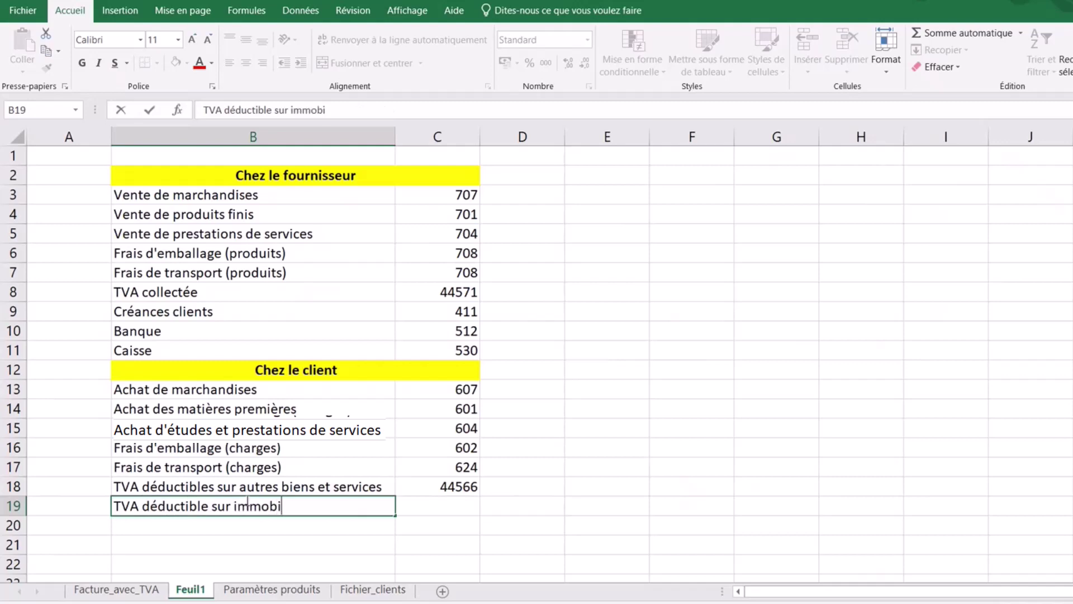
type("lisations")
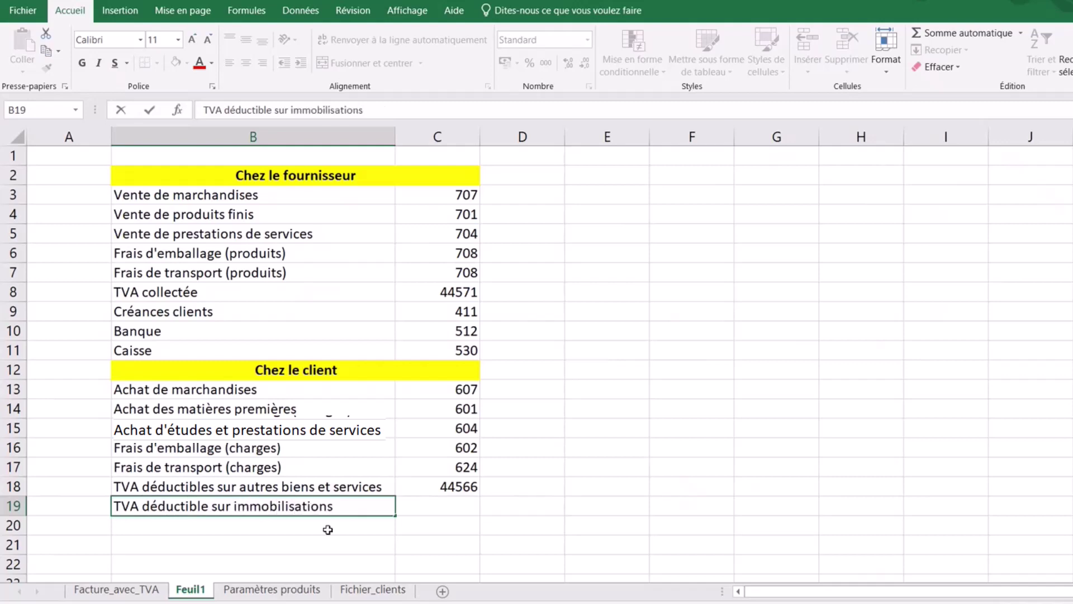
left_click(454, 503)
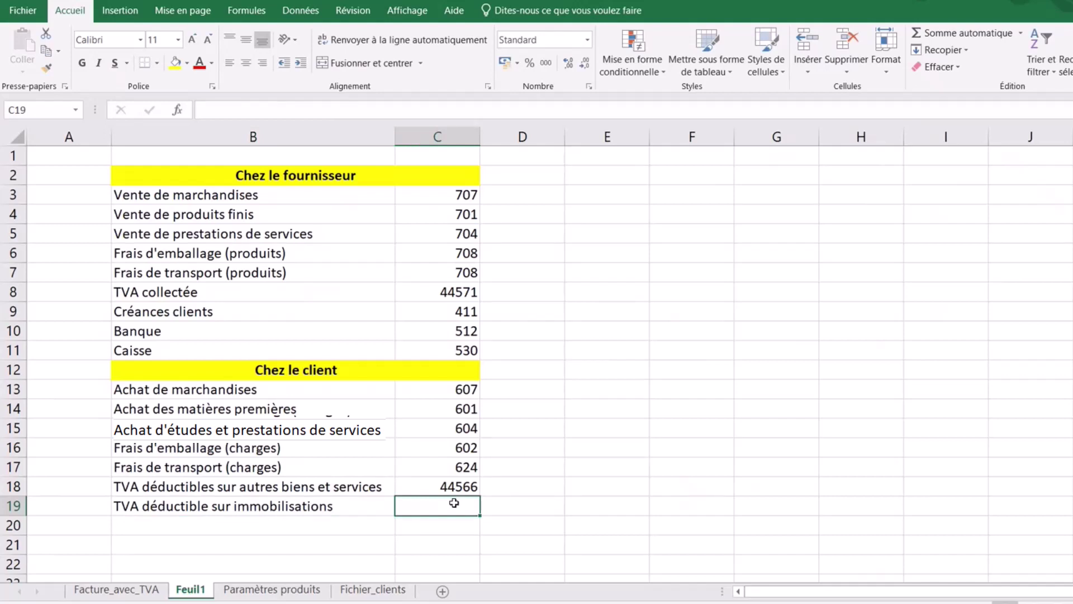
type("44562")
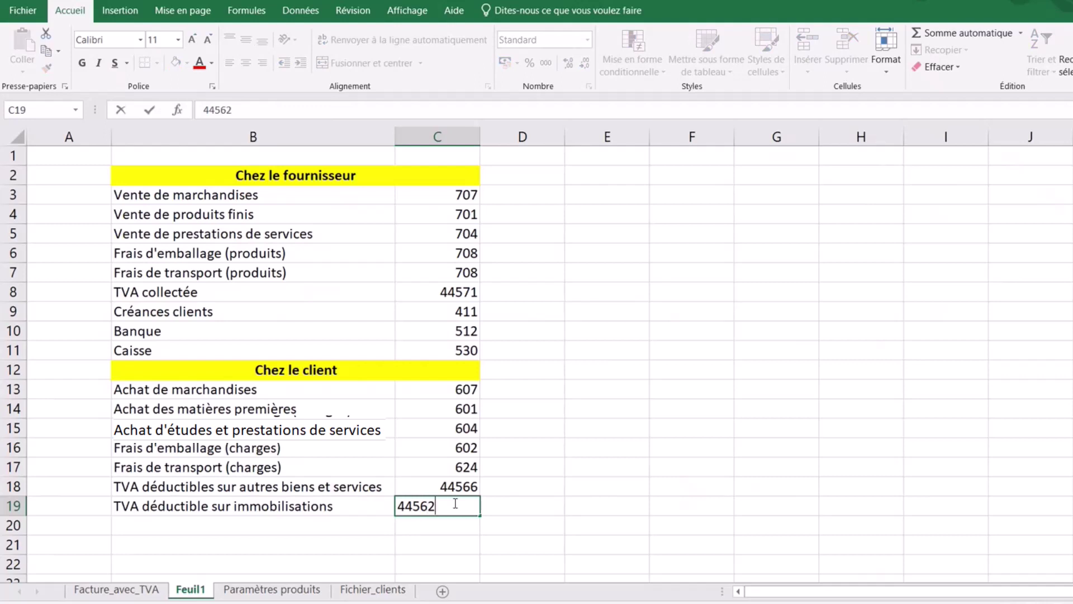
left_click(598, 501)
Add 'Dettes fournisseurs' with account number 401 in row 20.
left_click(197, 528)
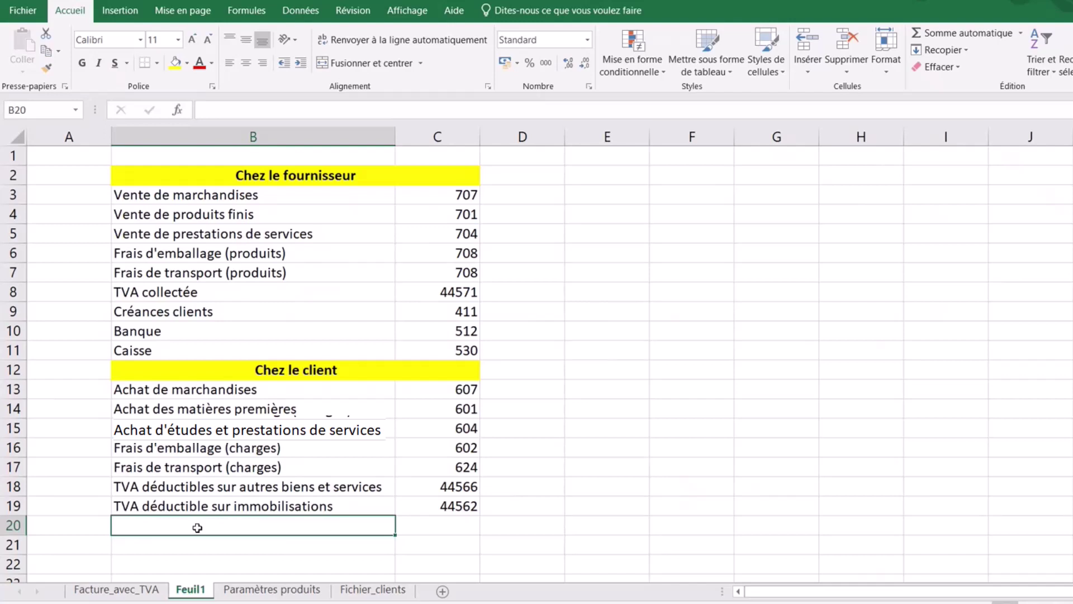
type("Dette")
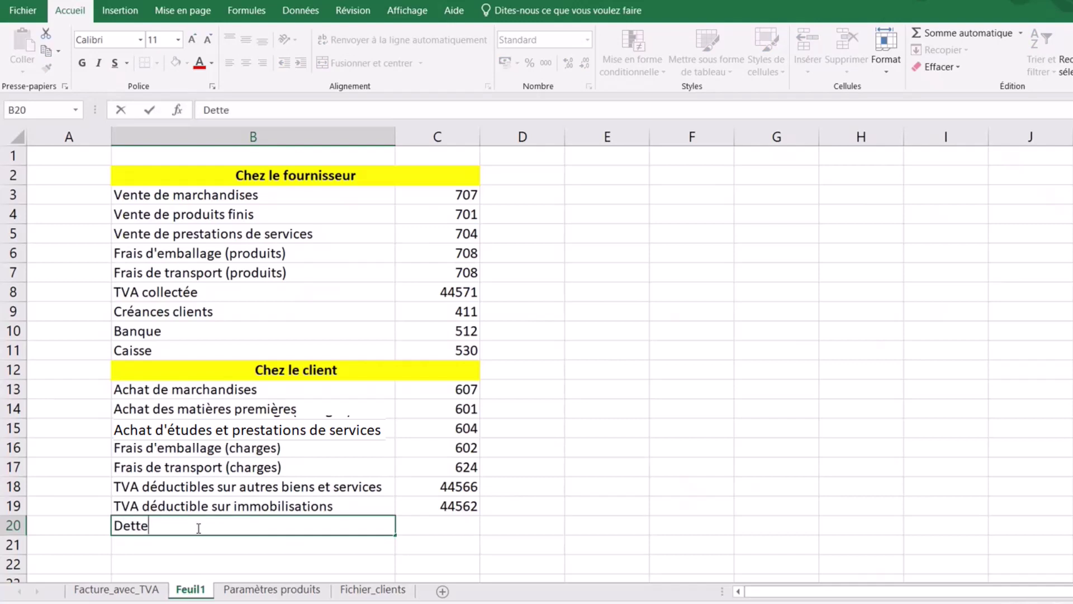
type("s fournisseu")
type("r")
type("s")
left_click(453, 529)
type("40")
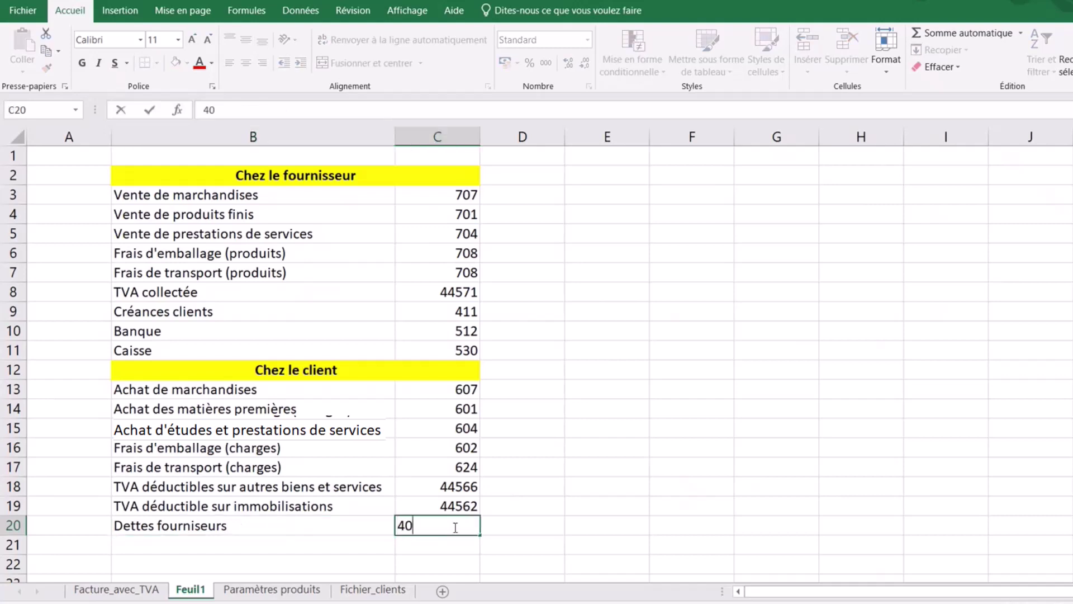
type("1")
left_click(259, 542)
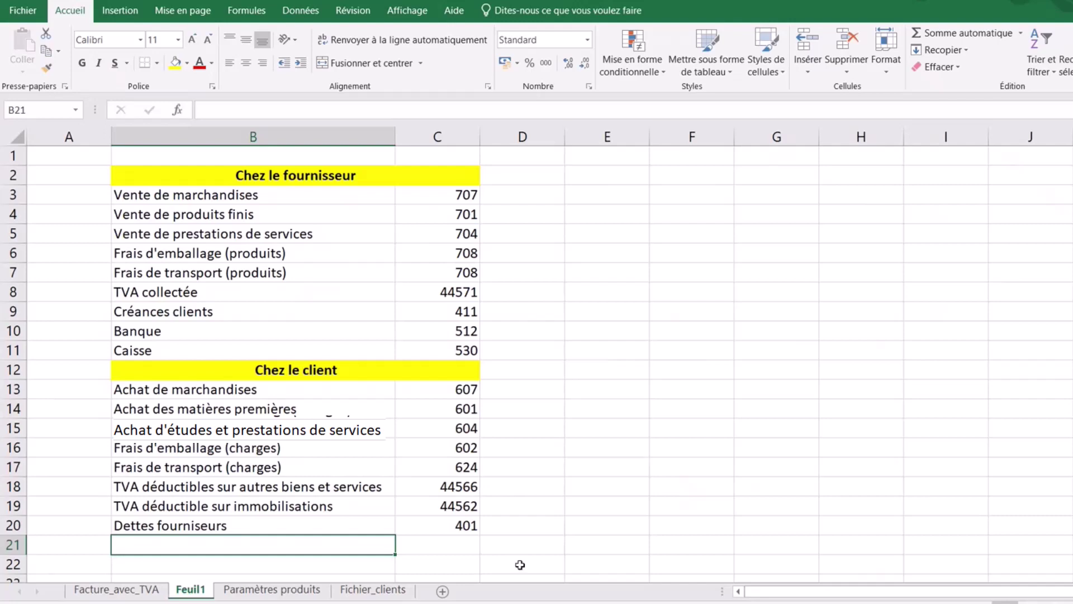
left_click(577, 520)
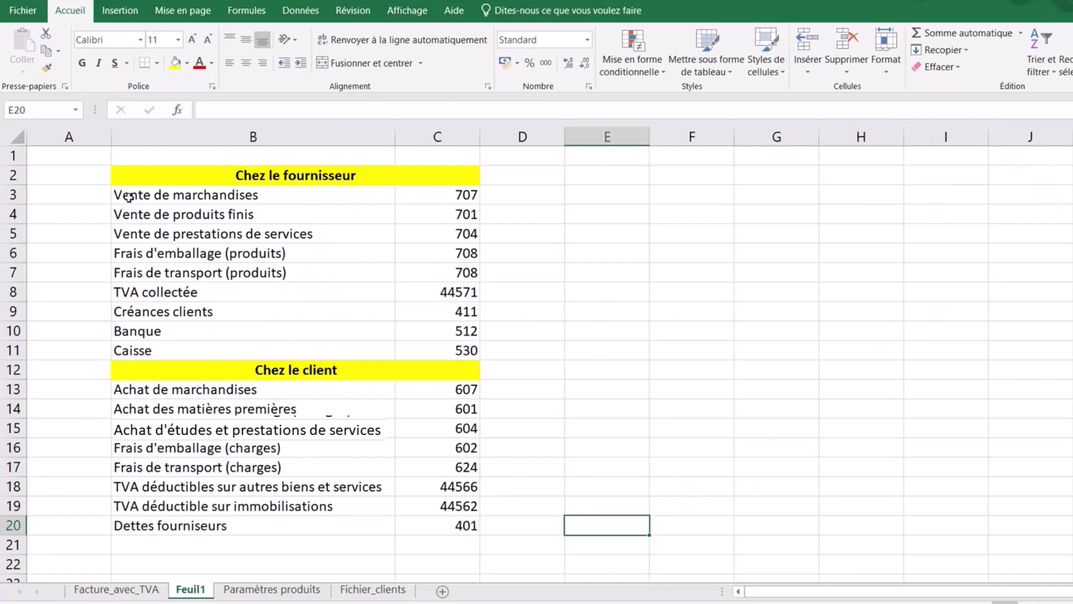
Delete the 'Chez le fournisseur' and 'Chez le client' heading rows.
left_click(12, 175)
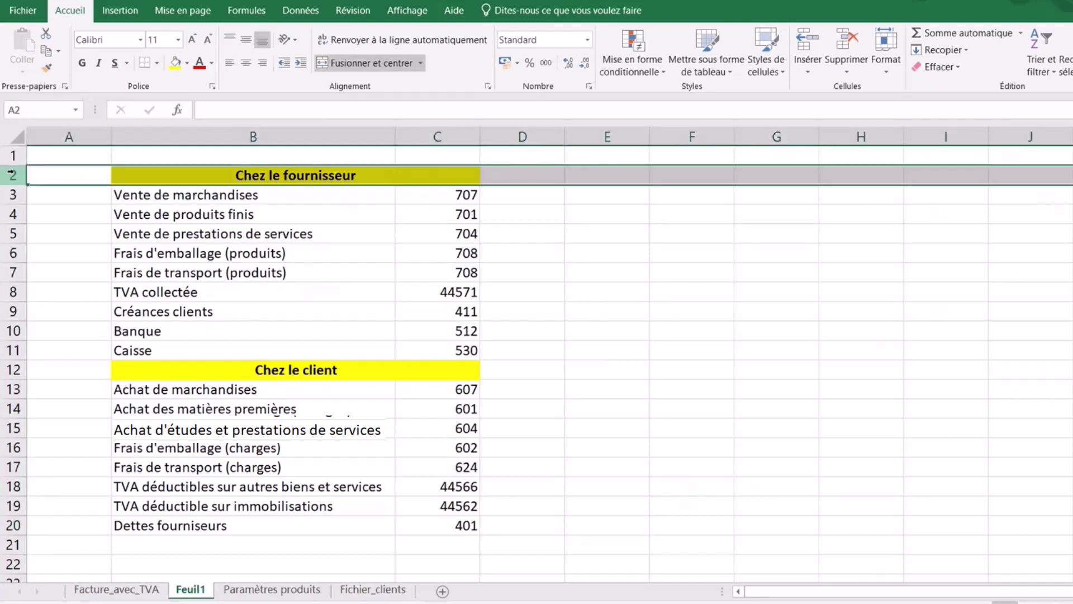
right_click(13, 174)
left_click(78, 301)
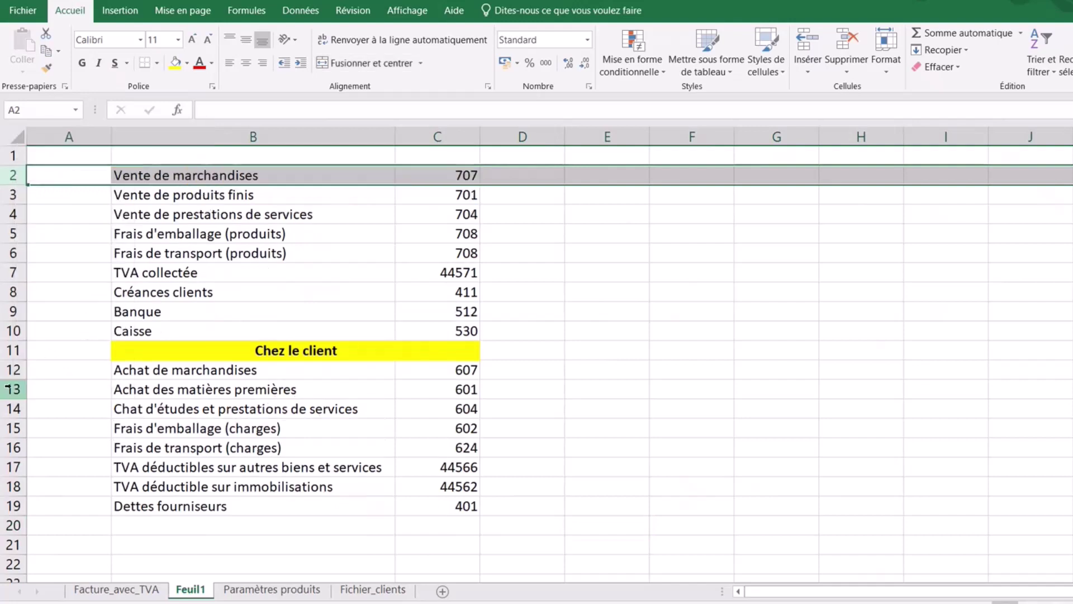
left_click(8, 355)
right_click(9, 355)
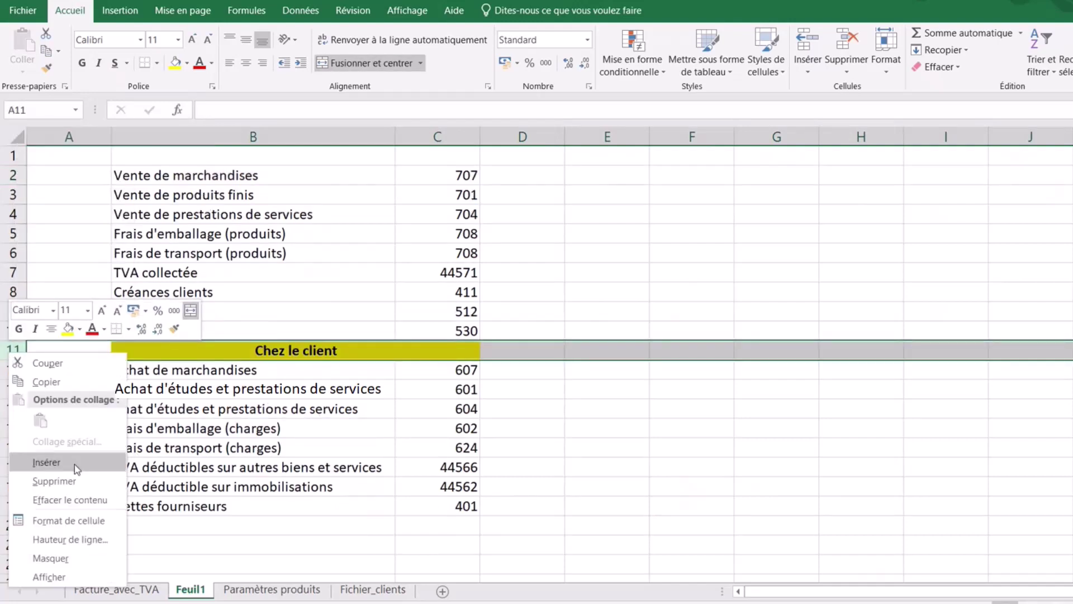
left_click(67, 480)
Enter headers 'Comptes' in B1 and 'n° comptes' in C1, then select both.
left_click(193, 151)
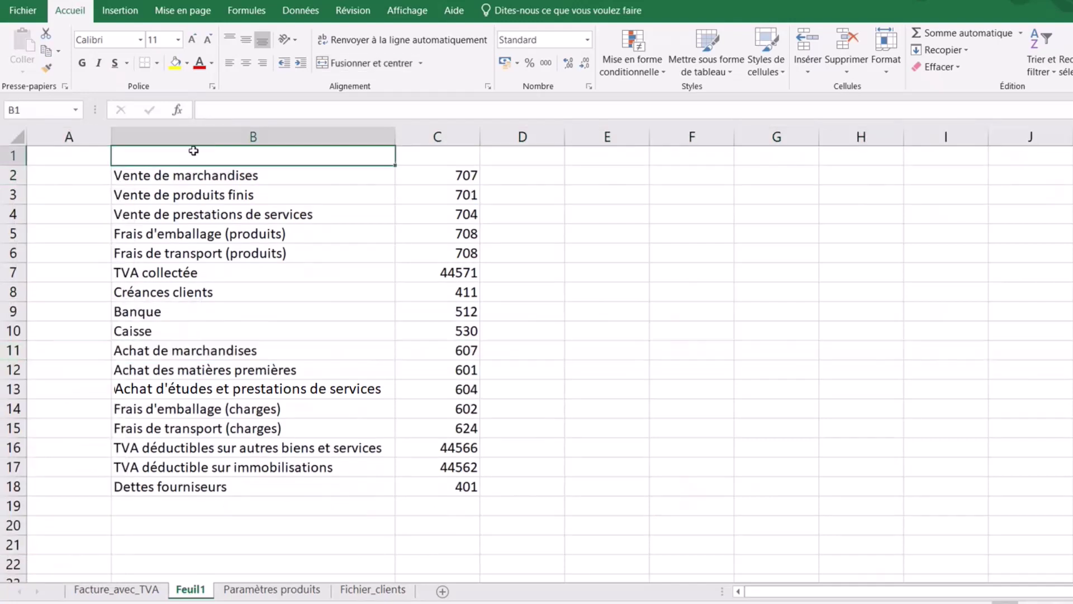
type("Com")
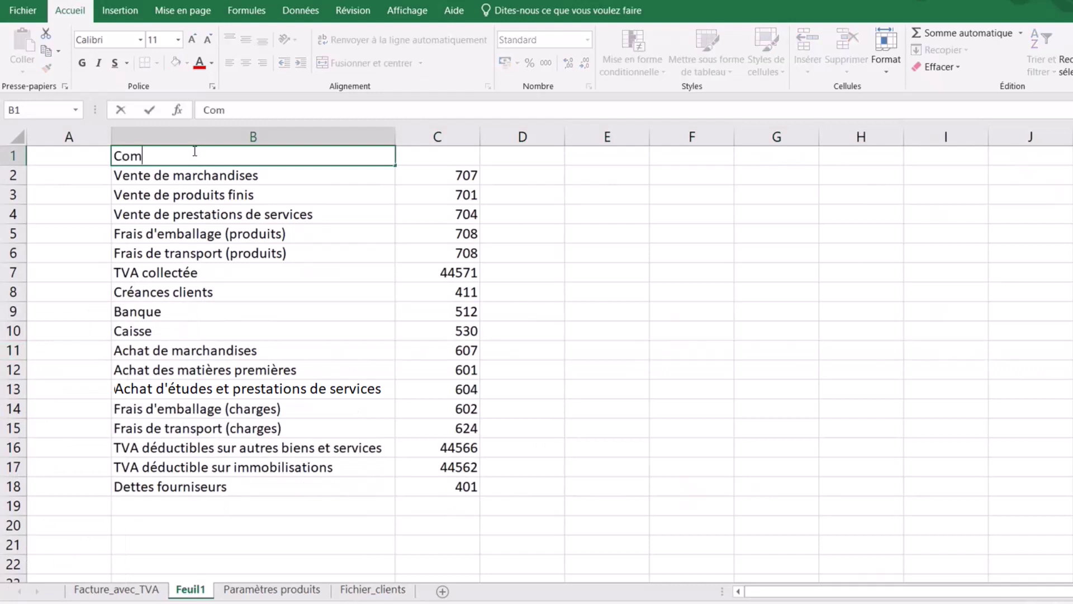
type("ptes")
left_click(470, 158)
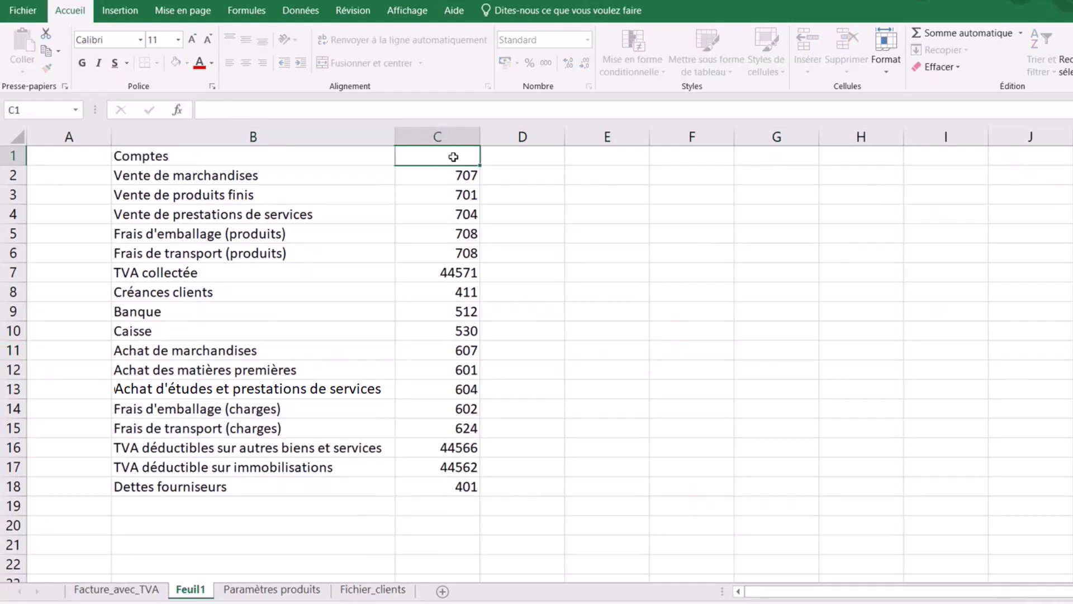
type("n° co")
type("mptes")
left_click(607, 234)
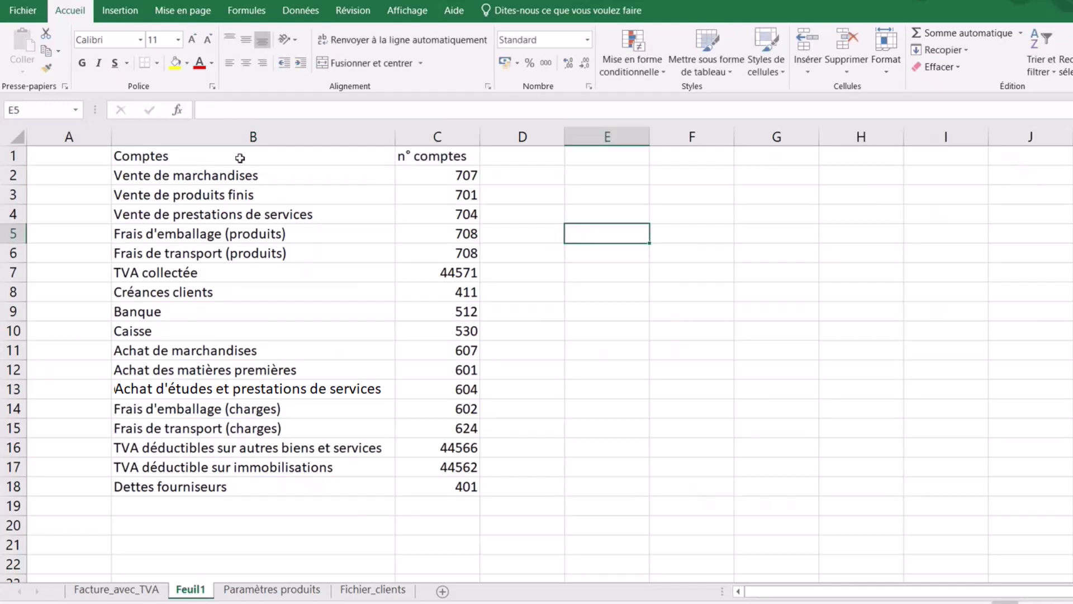
left_click_drag(285, 154, 419, 158)
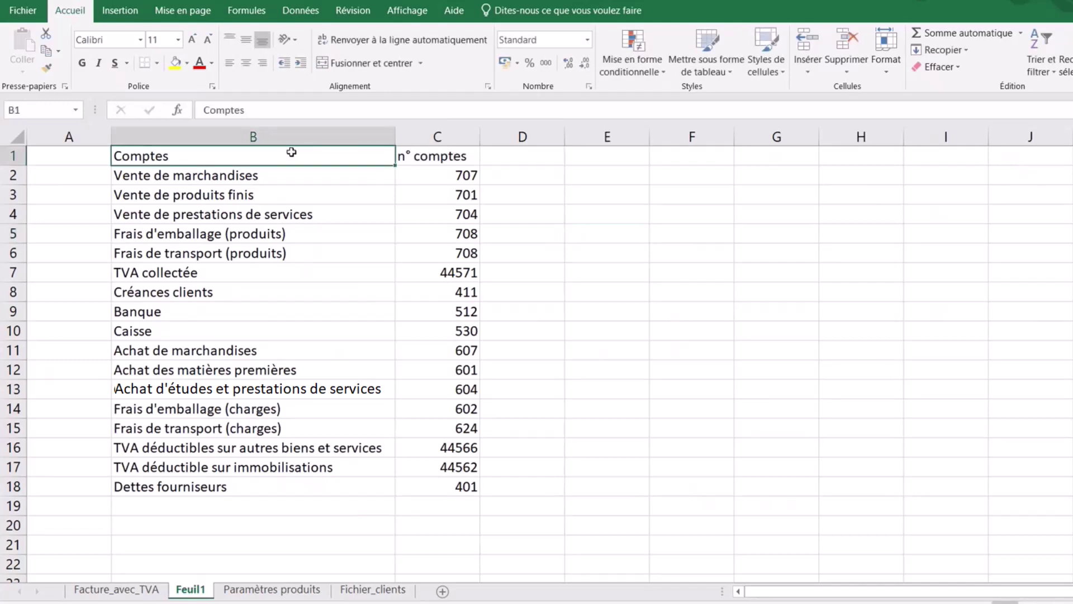
Format the Comptes and n° comptes headers bold, white on black fill, centred.
left_click(81, 62)
left_click(188, 63)
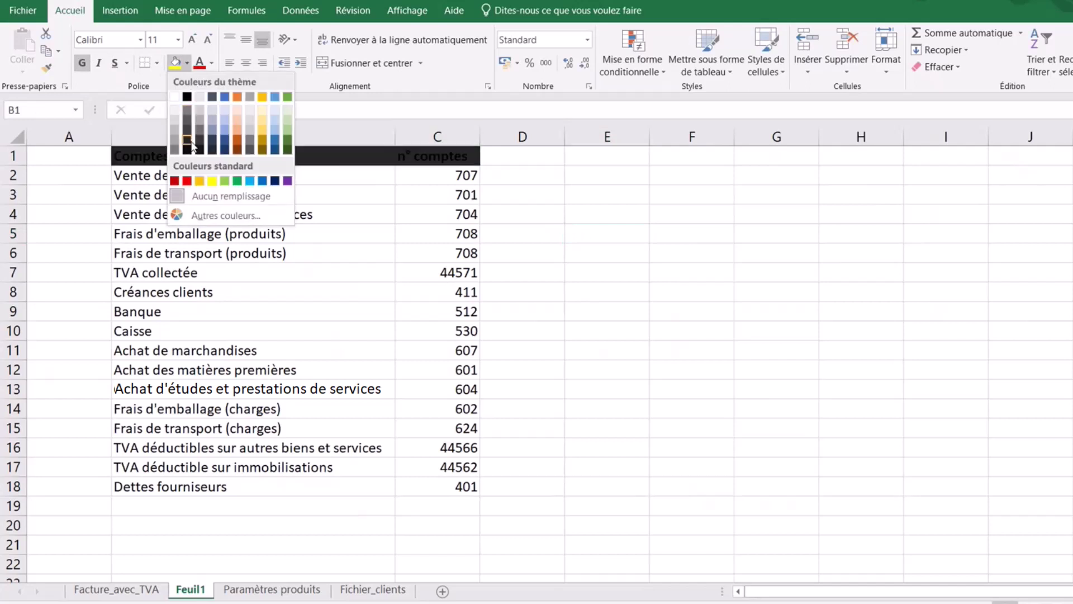
left_click(192, 144)
left_click(212, 63)
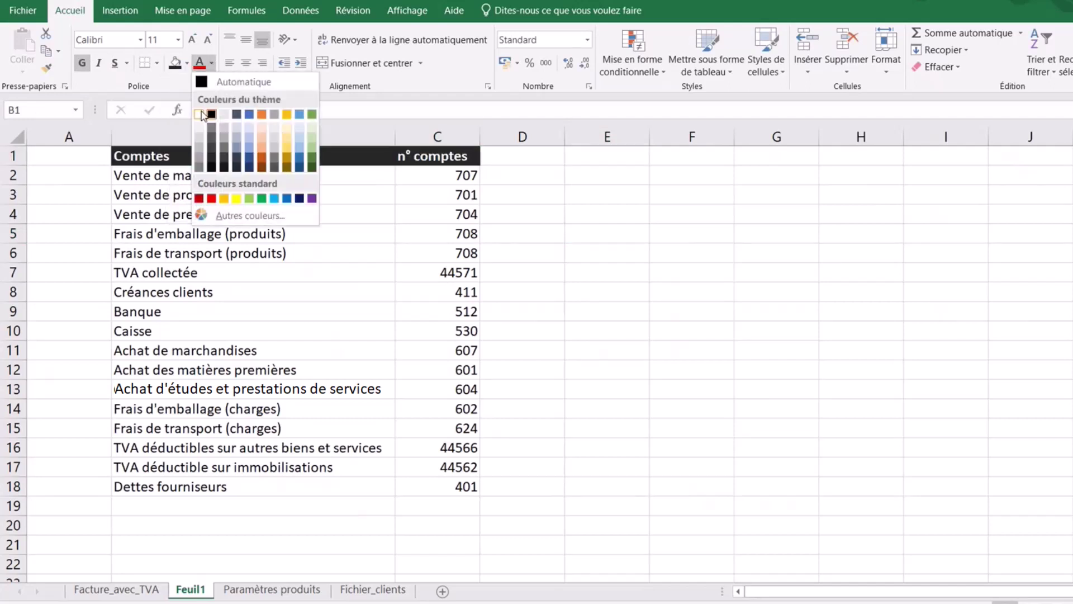
left_click(211, 106)
left_click(246, 62)
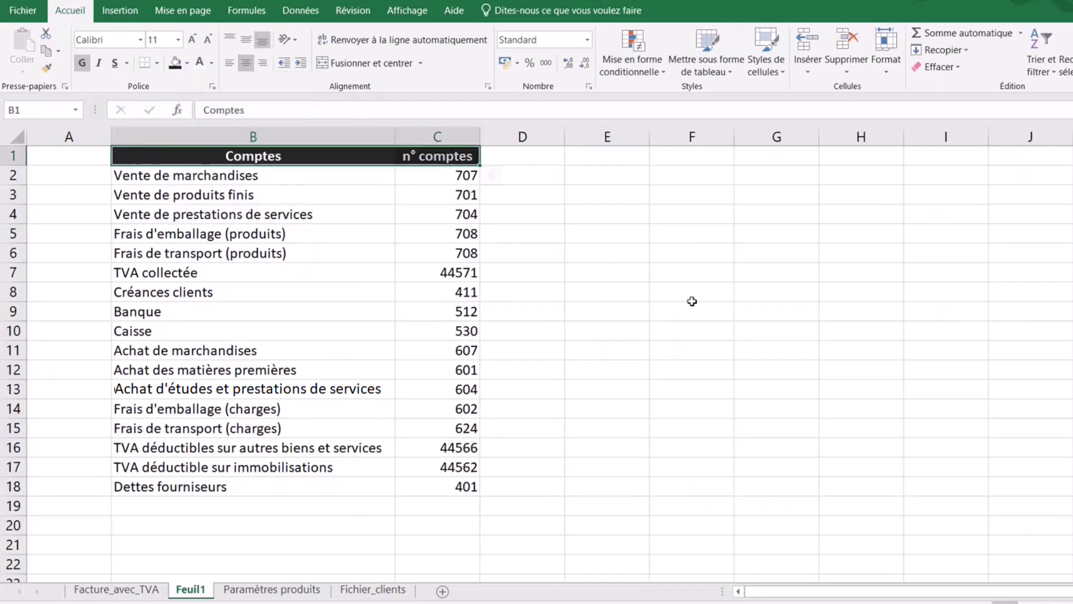
left_click(691, 308)
Centre every label and number in the account table, then select the table.
mouse_move(257, 155)
left_mouse_down()
mouse_move(430, 373)
mouse_move(436, 489)
left_mouse_up()
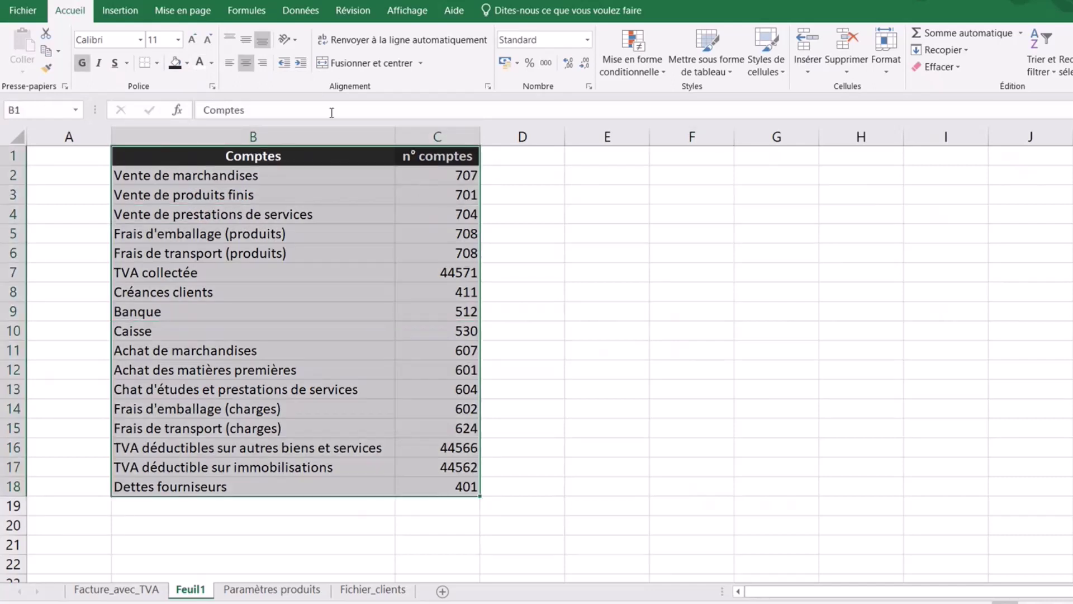
left_click(242, 64)
left_click(241, 64)
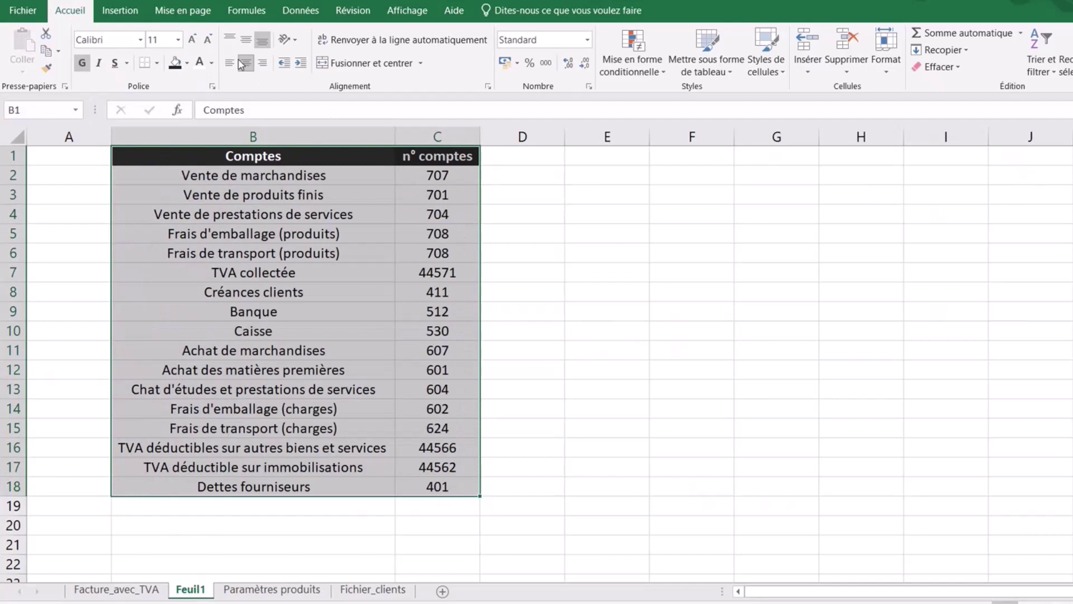
left_click(708, 426)
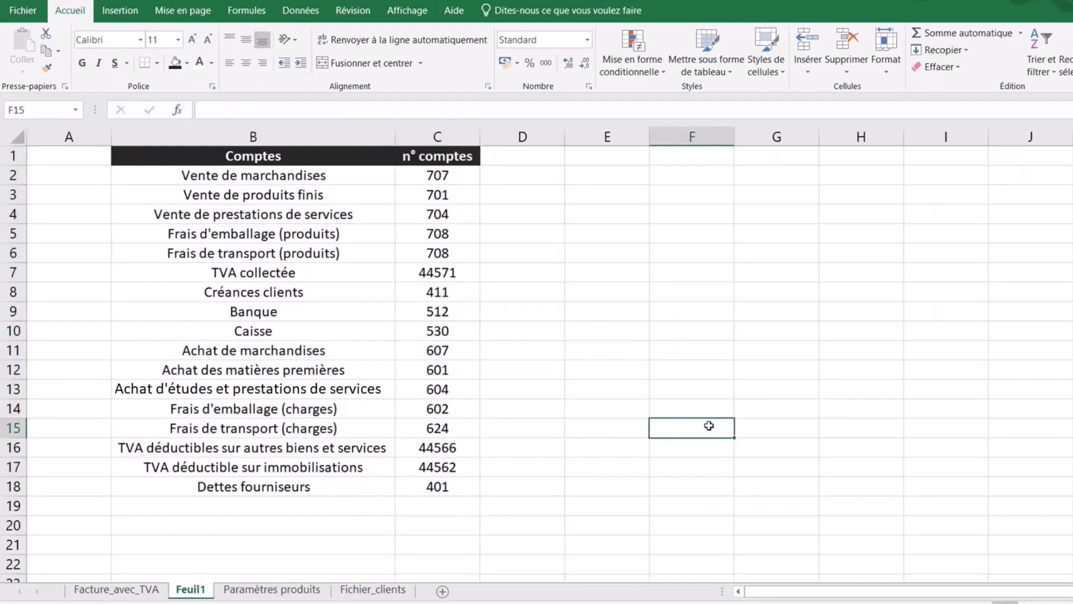
left_click(239, 156)
left_click_drag(237, 156, 444, 486)
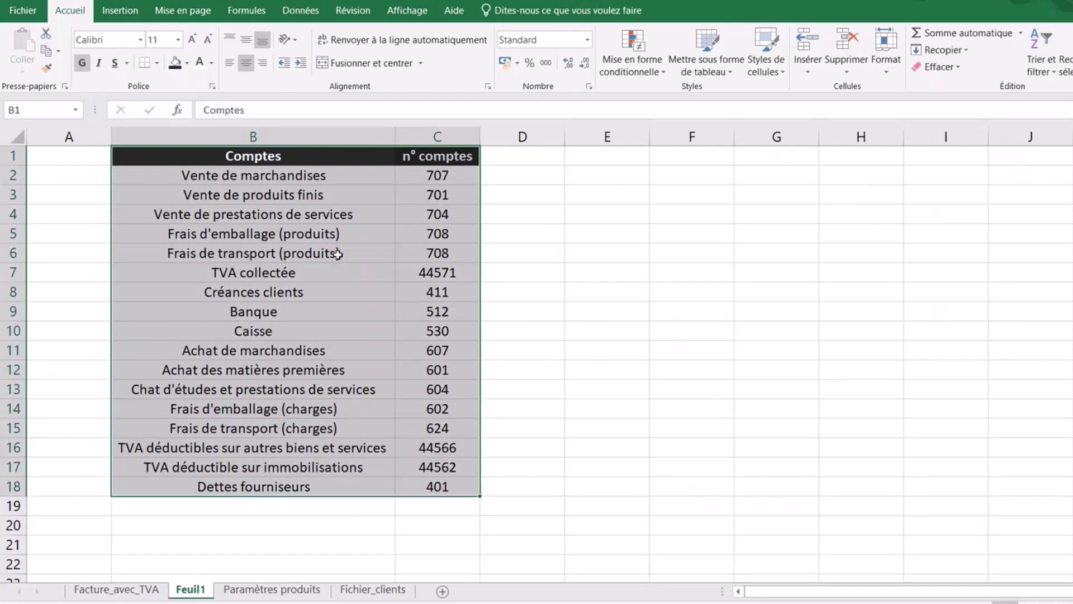
Custom-sort the account table by n° comptes, Du plus petit au plus grand.
left_click(1043, 67)
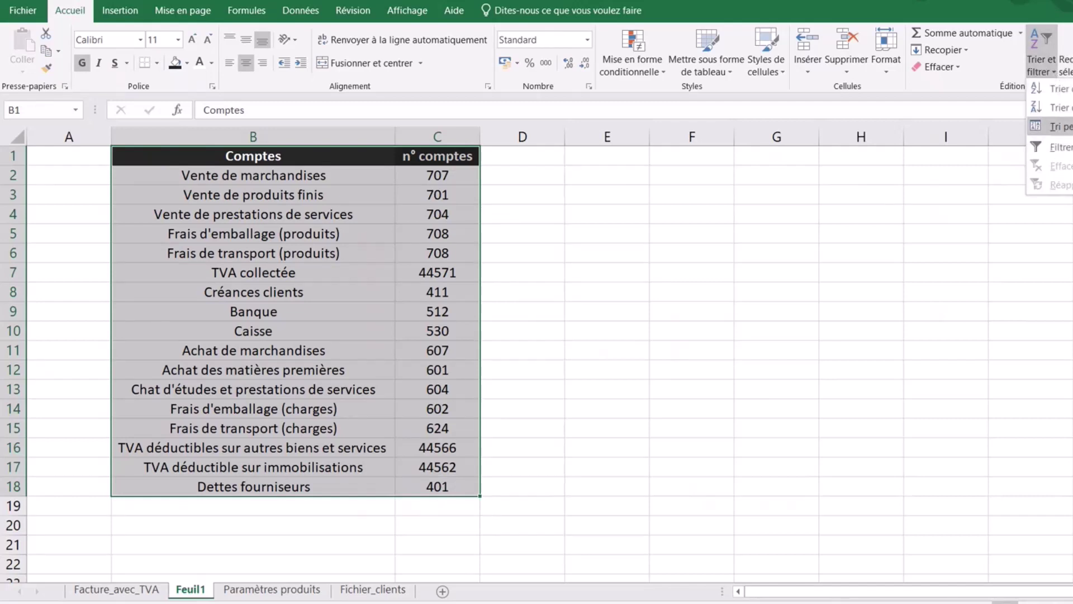
left_click(1058, 127)
left_click(496, 376)
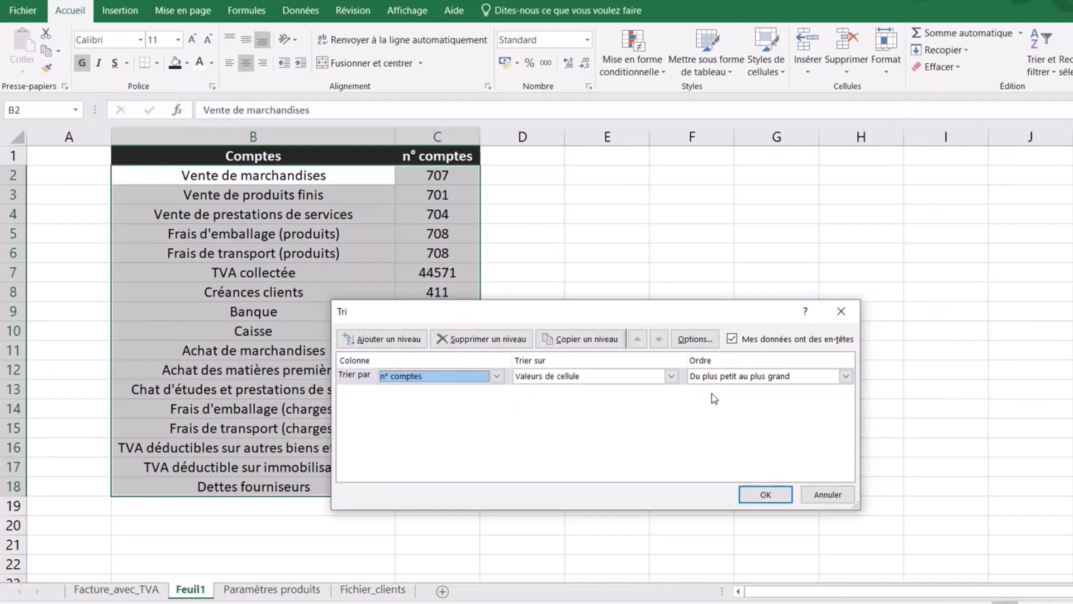
left_click(765, 494)
left_click(651, 395)
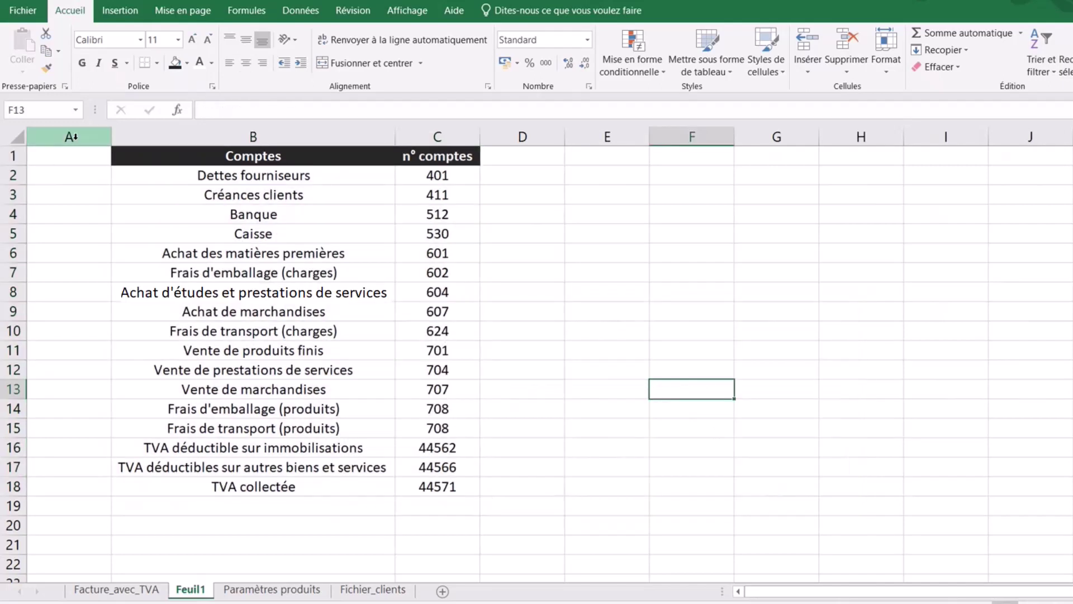
left_click(73, 137)
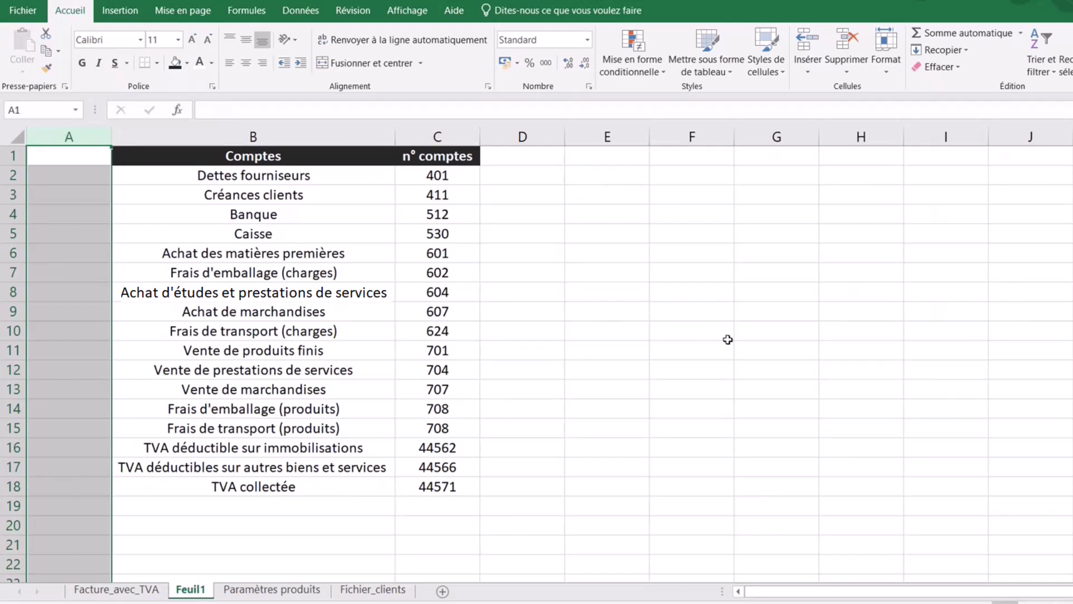
Set the width of columns A and D to 3.
left_click(886, 56)
left_click(927, 146)
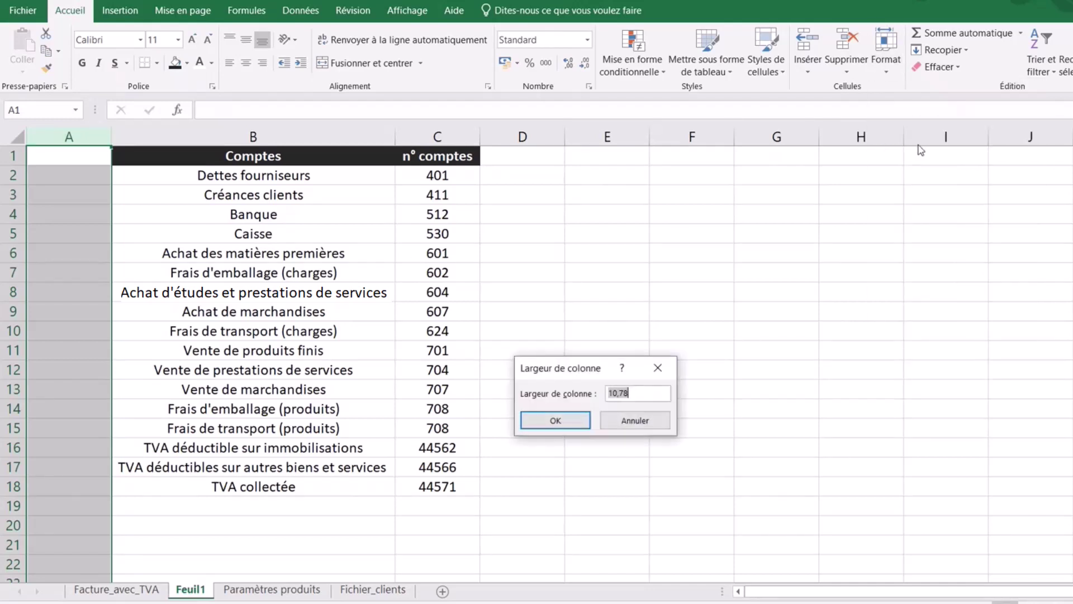
type("3")
key("Return")
left_click(491, 136)
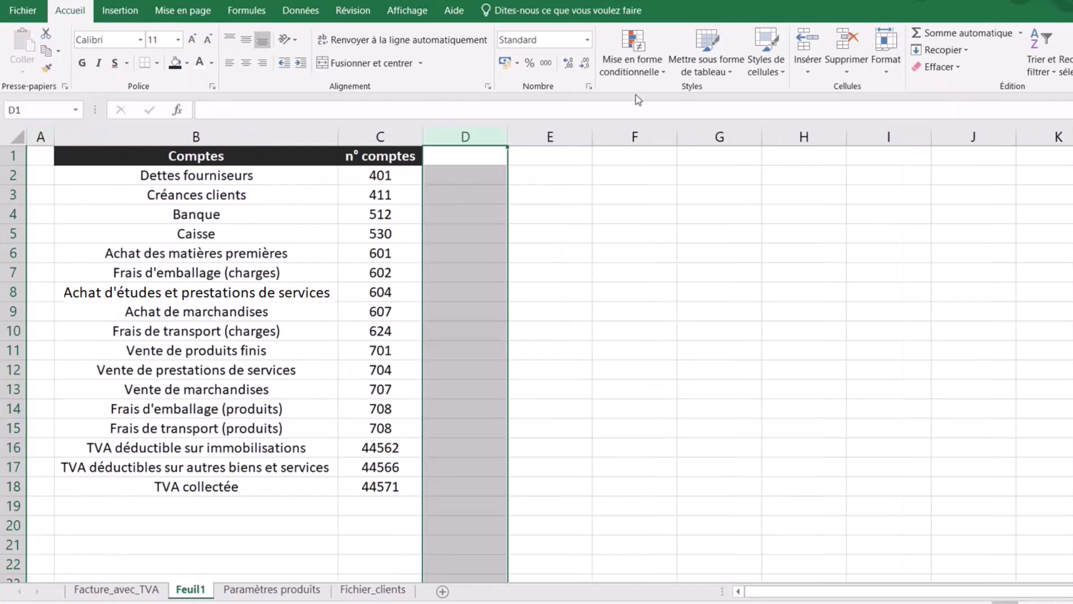
left_click(895, 64)
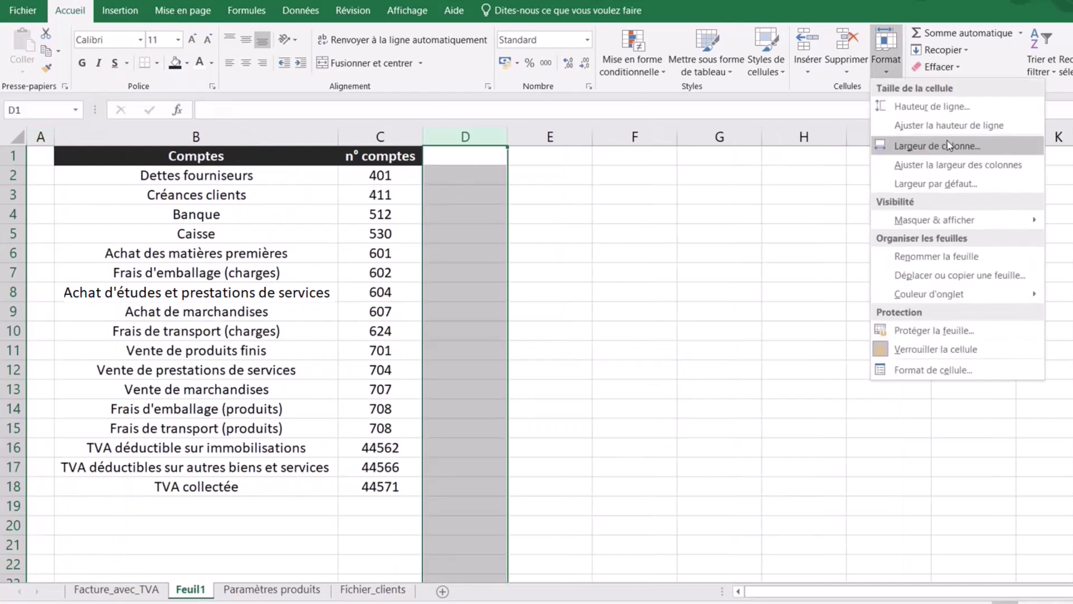
left_click(948, 146)
type("3")
key("Return")
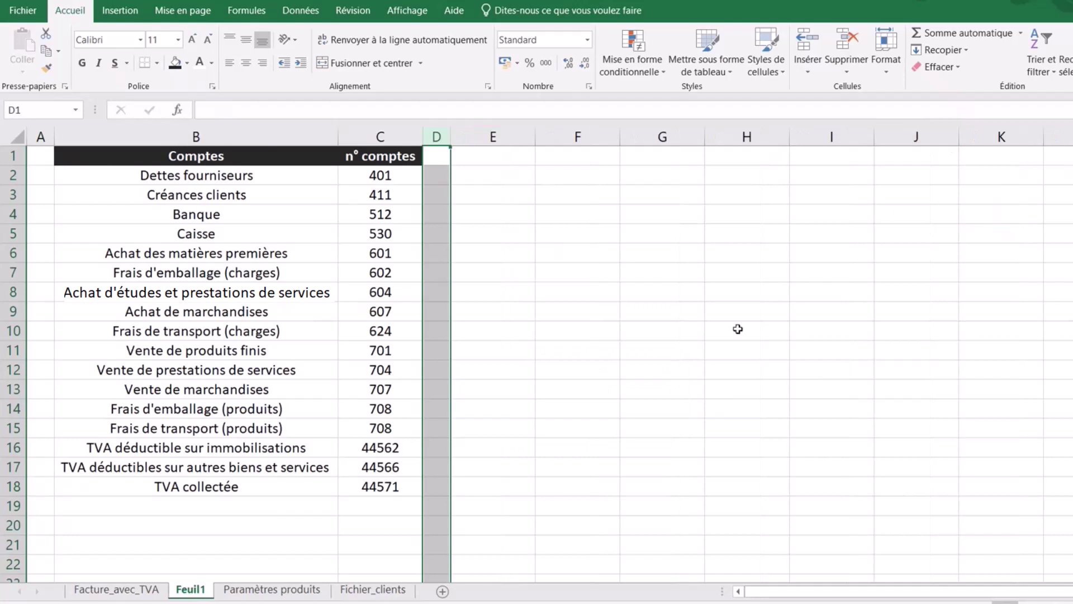
left_click(738, 329)
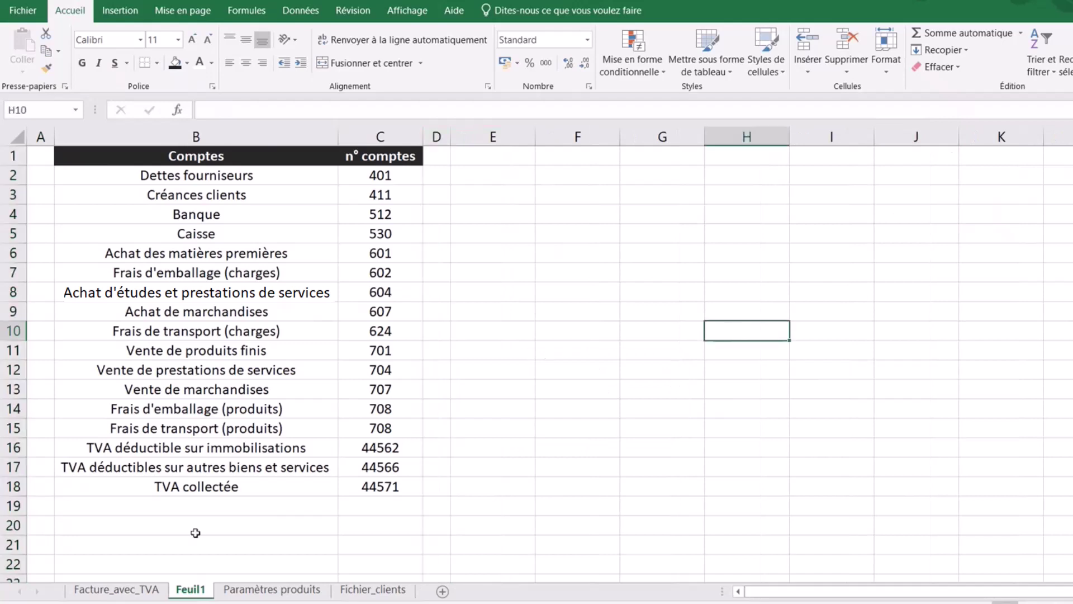
Rename sheet Feuil1 to Plan_comptable.
double_click(191, 592)
type("Plan")
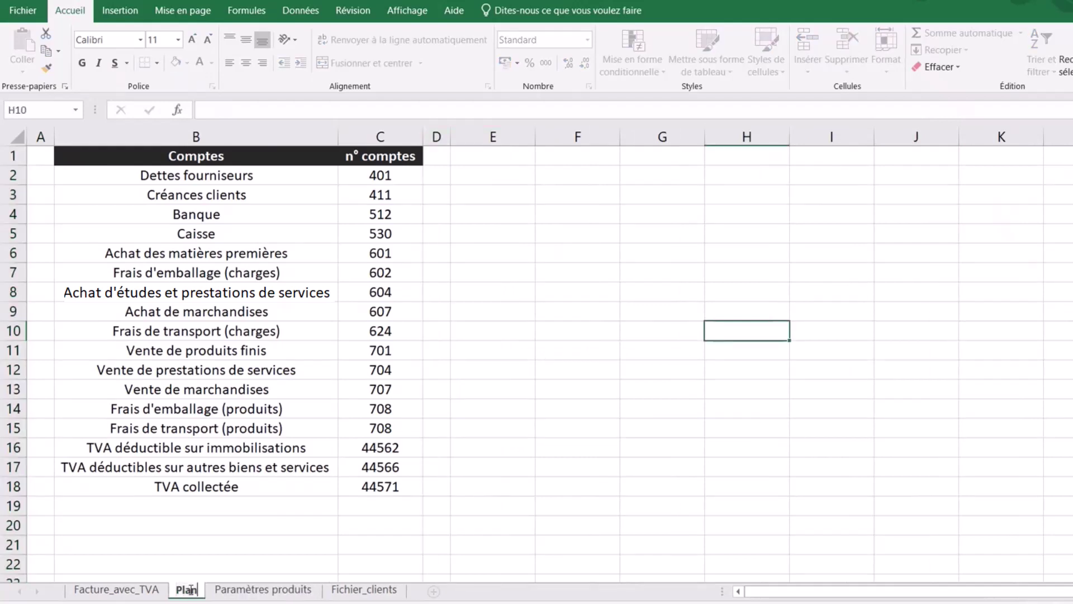
type("_comptab")
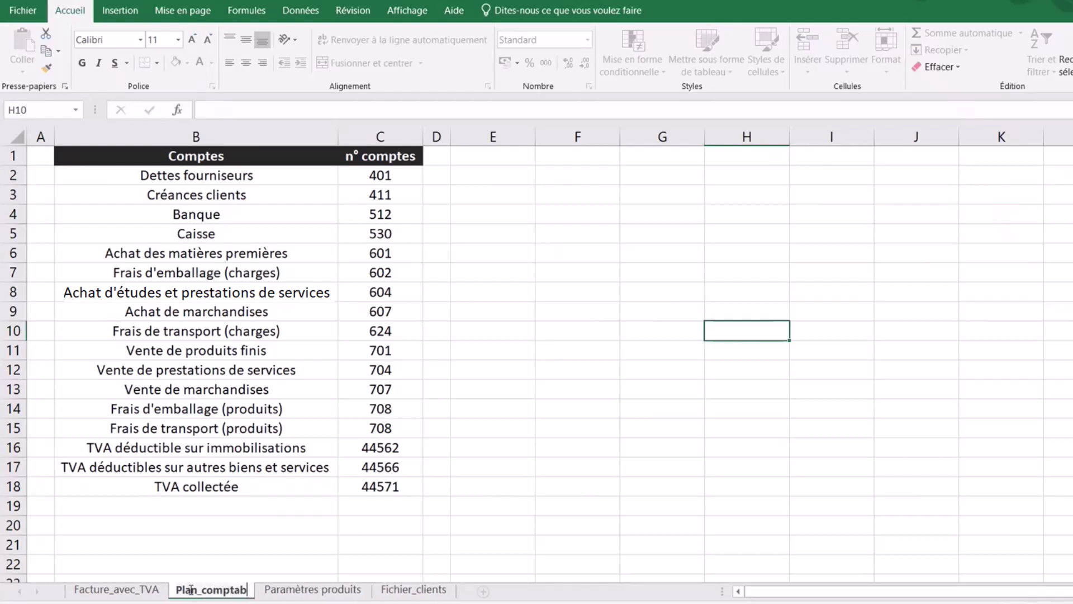
type("le")
left_click(537, 493)
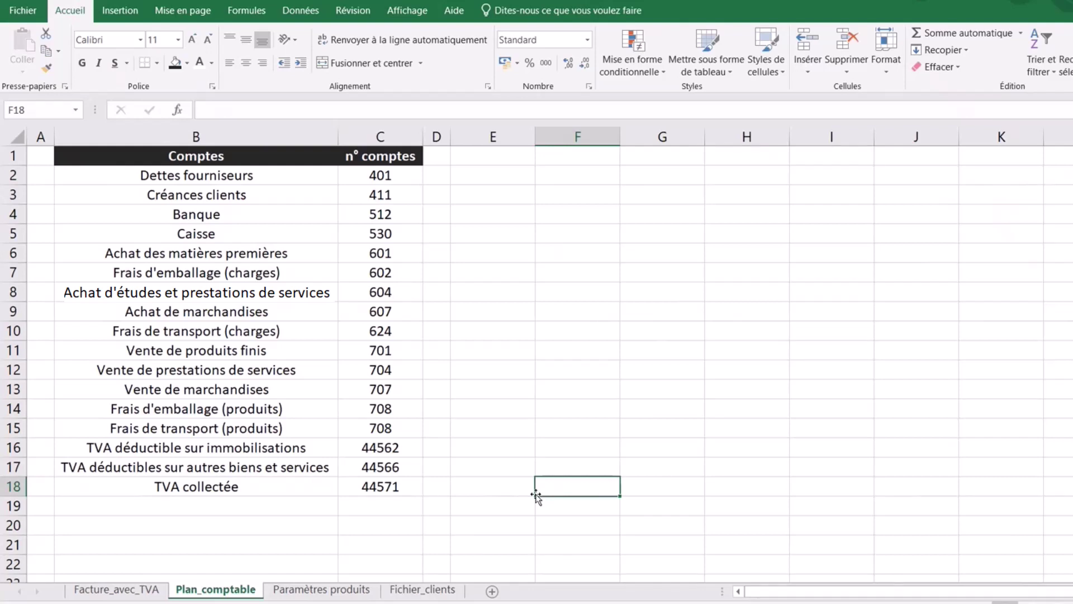
Add a new sheet and name it Journal-fournisseur.
left_click(492, 591)
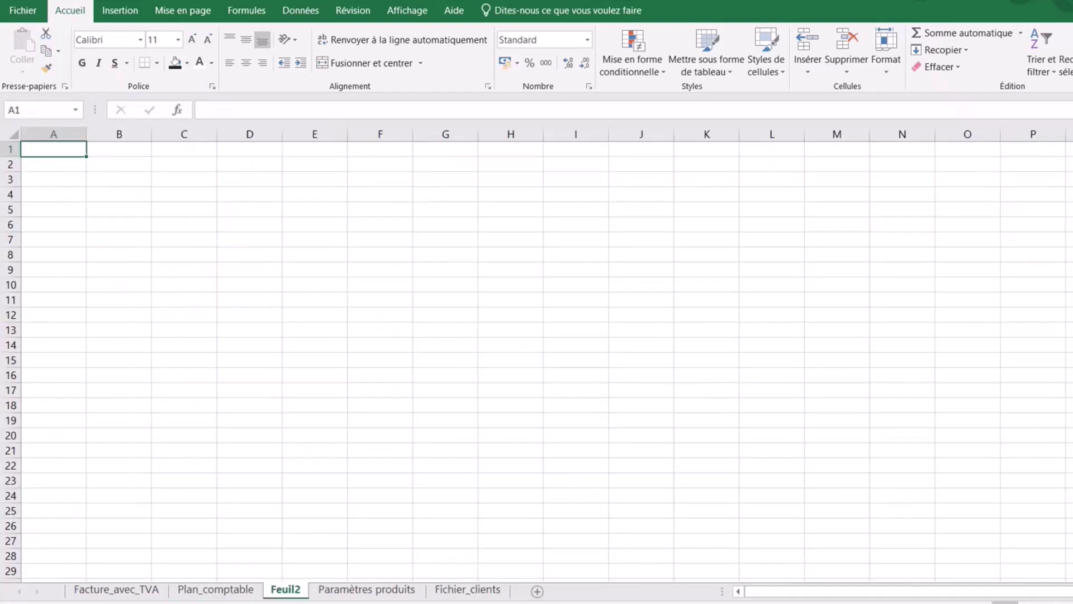
scroll(536, 355, "up", 1, "ctrl")
scroll(537, 355, "up", 1, "ctrl")
scroll(536, 355, "up", 1, "ctrl")
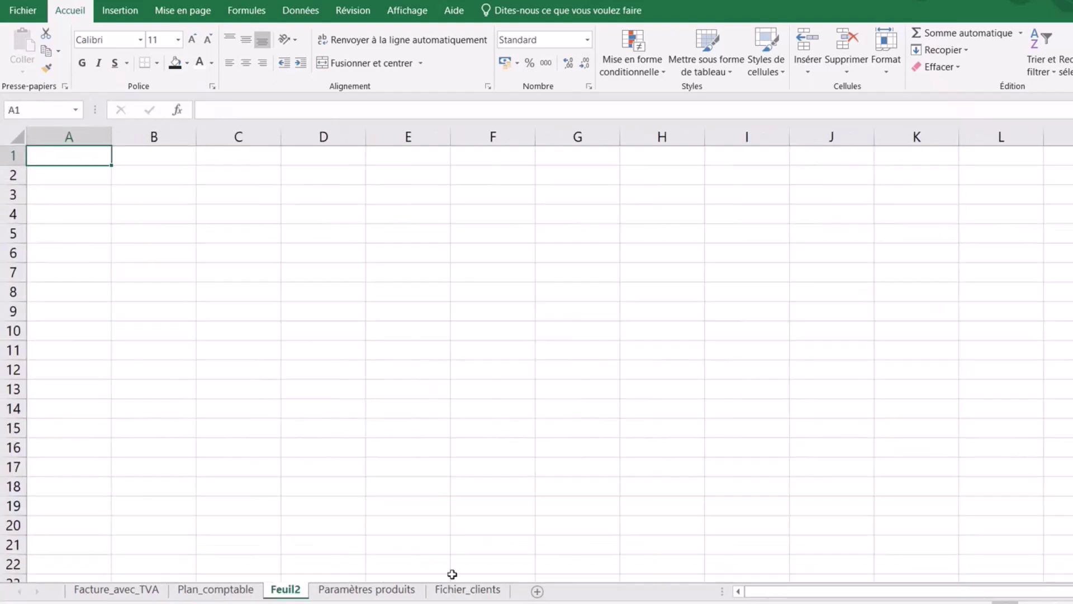
double_click(286, 589)
type("J")
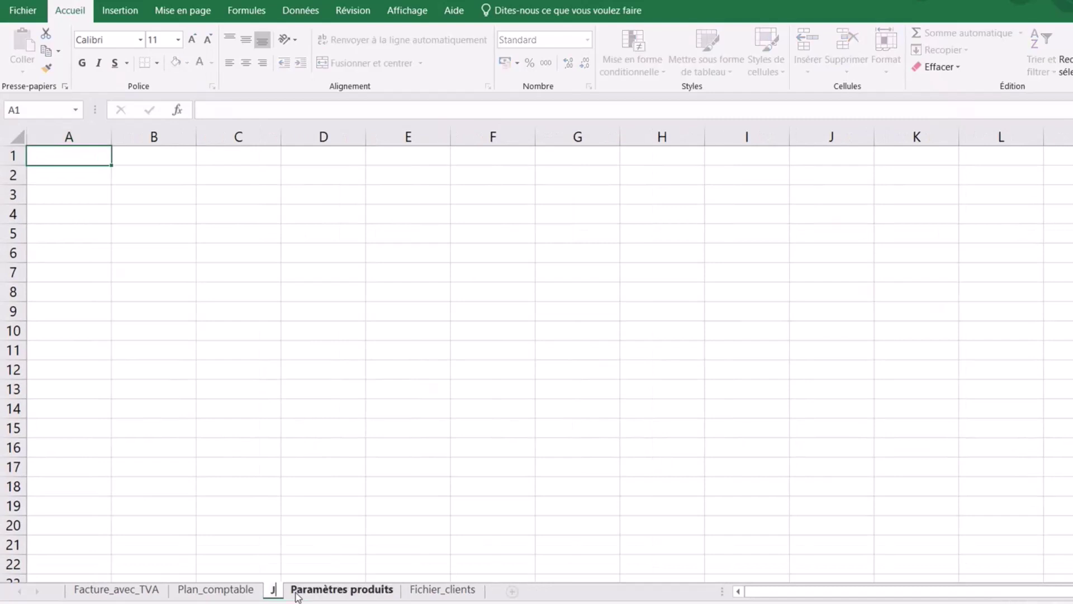
type("ournal")
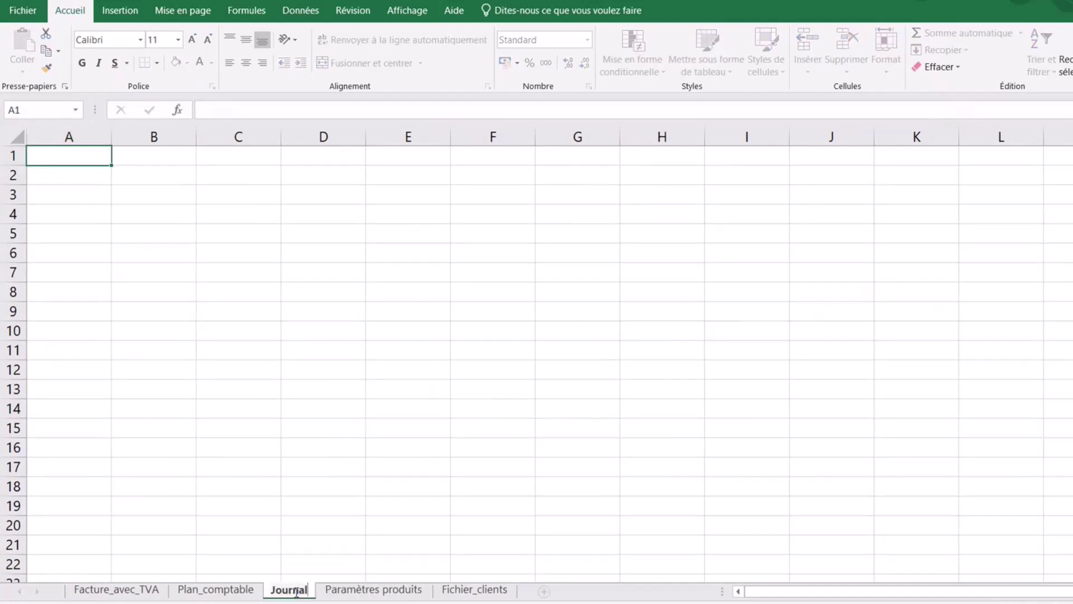
type("-fourn")
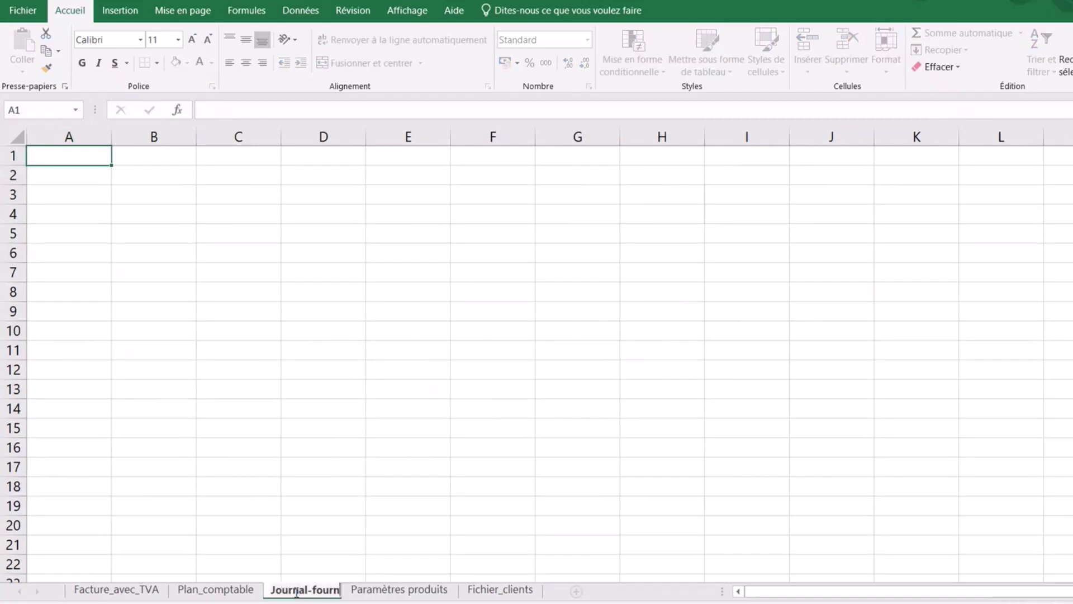
type("isseur")
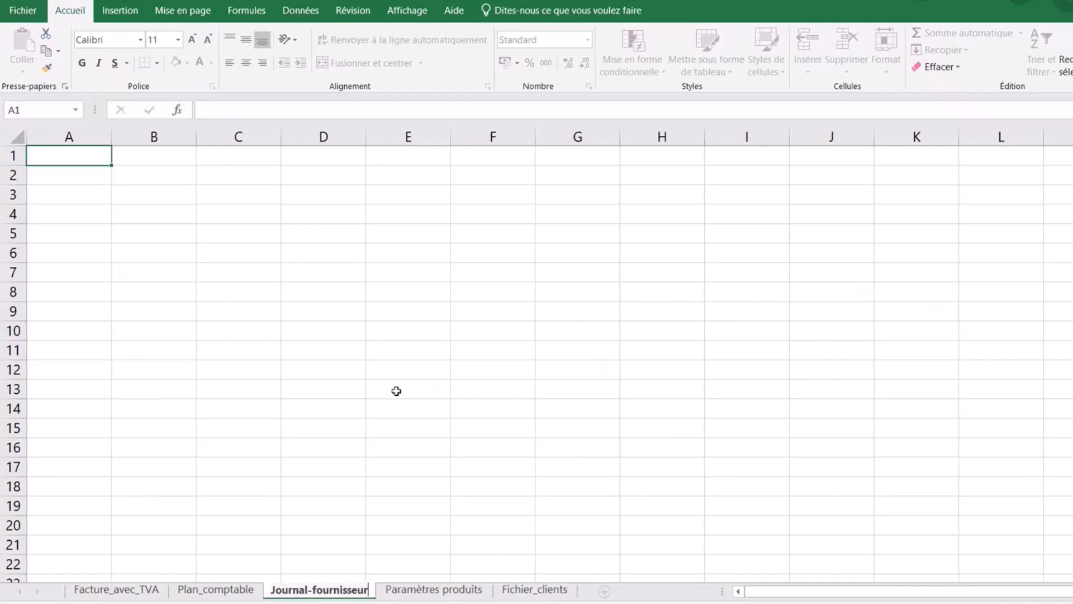
left_click(395, 390)
left_click(202, 307)
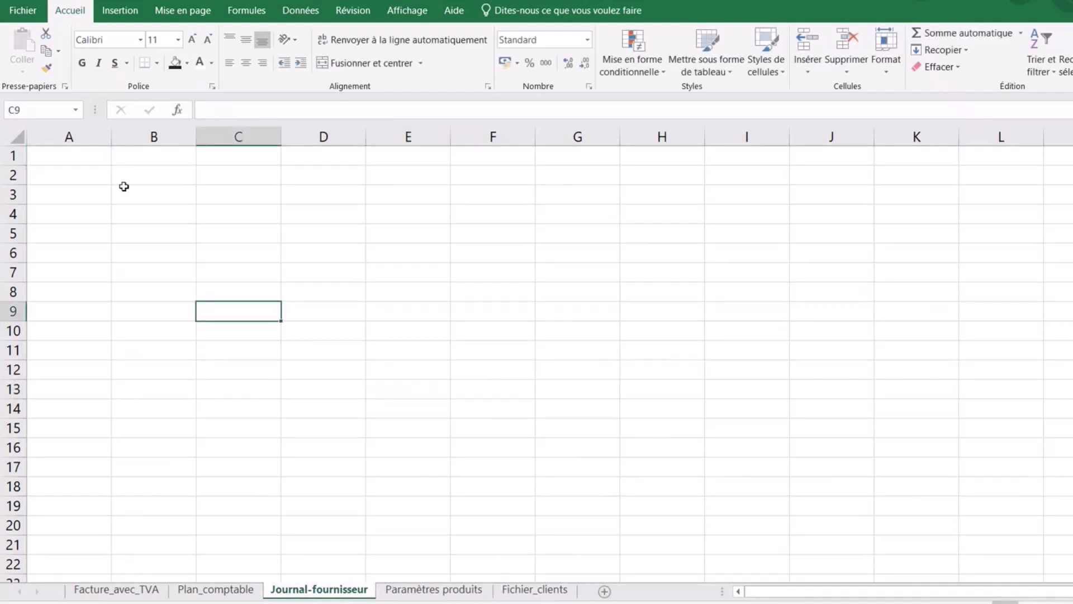
Enter headers n° compte, Date, Débit and Crédit in B2, D2, F2 and G2.
left_click(154, 175)
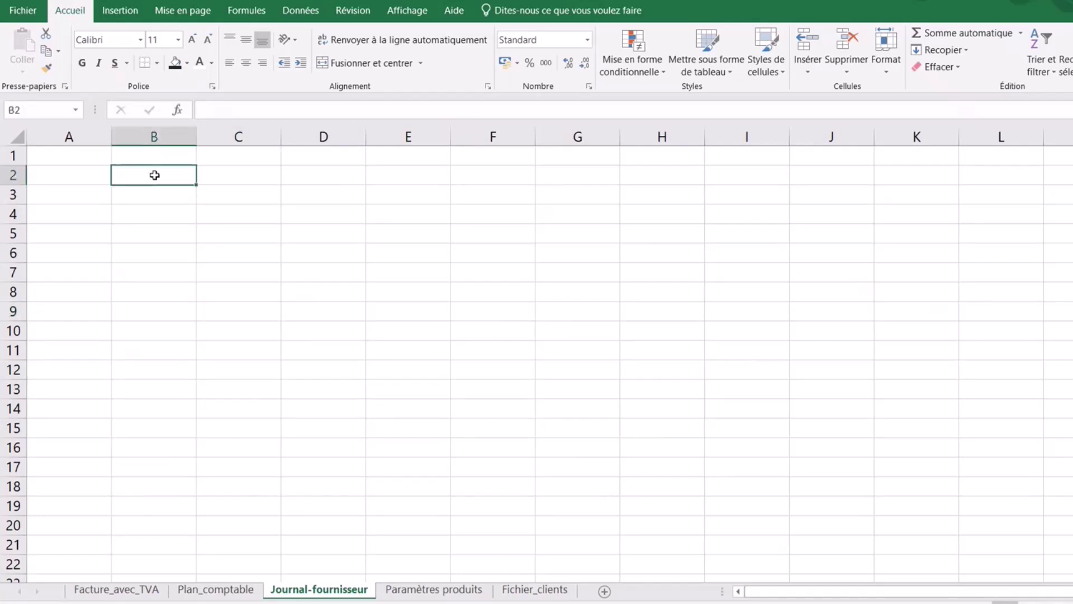
type("n) COM")
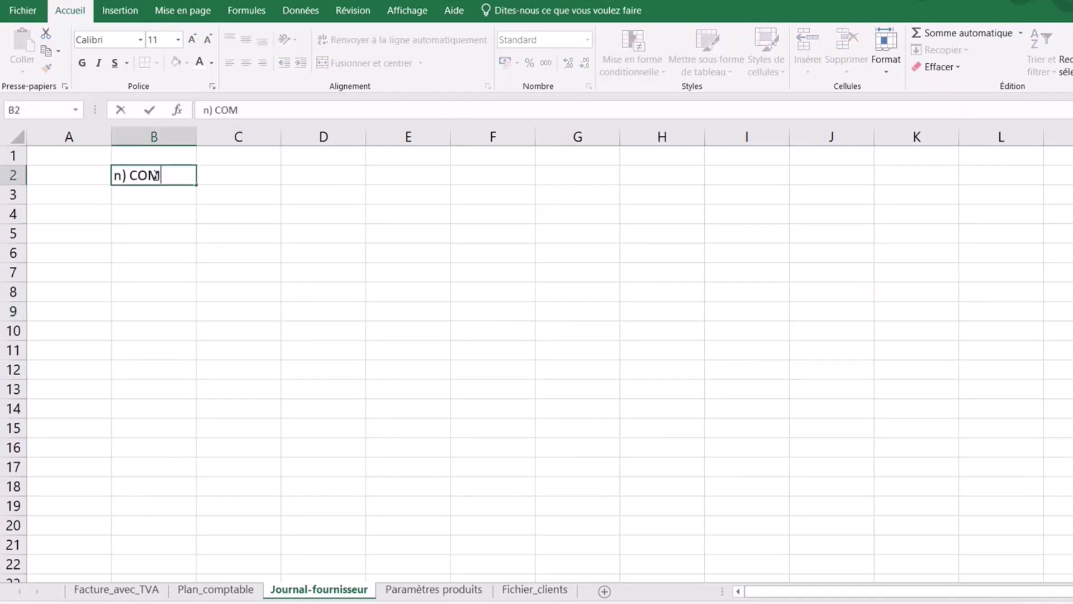
type("PTE")
key("BackSpace")
key("BackSpace")
key("BackSpace")
key("BackSpace")
key("BackSpace")
key("BackSpace")
type("ompte")
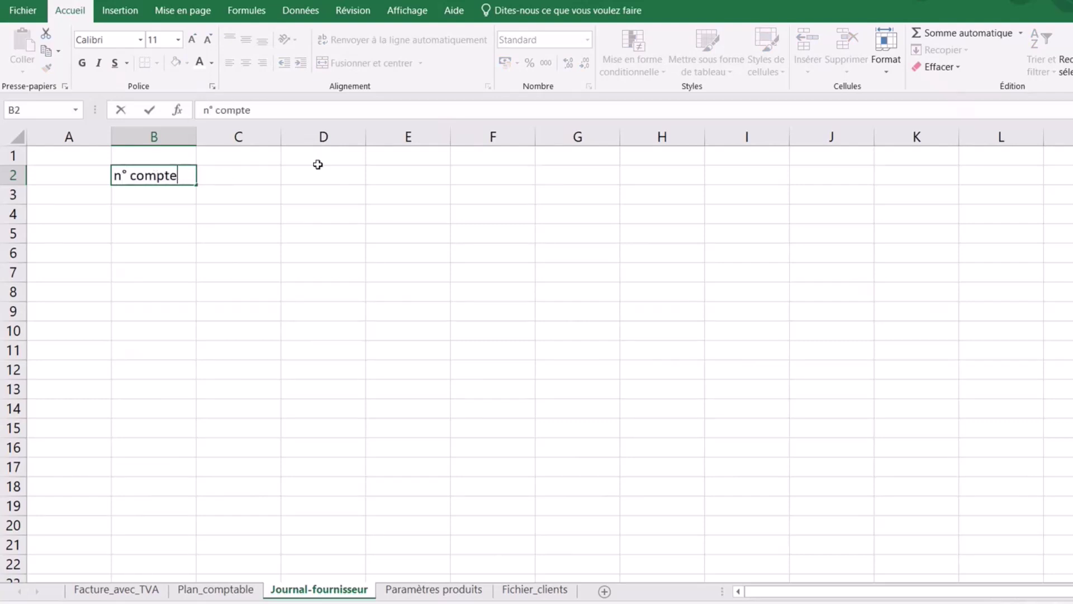
left_click(316, 168)
type("Date")
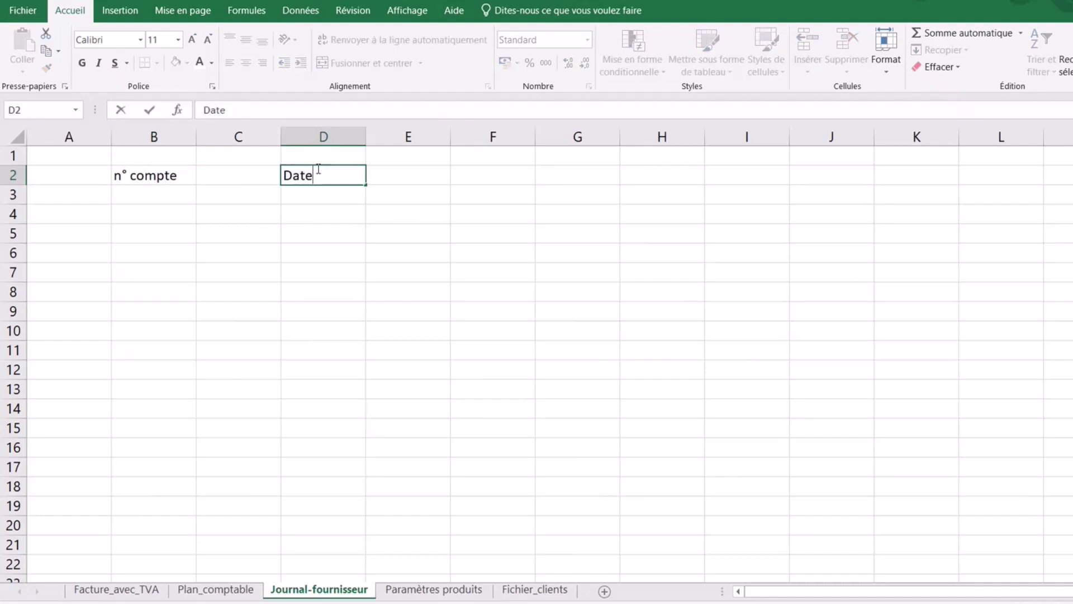
left_click(489, 174)
type("Débit")
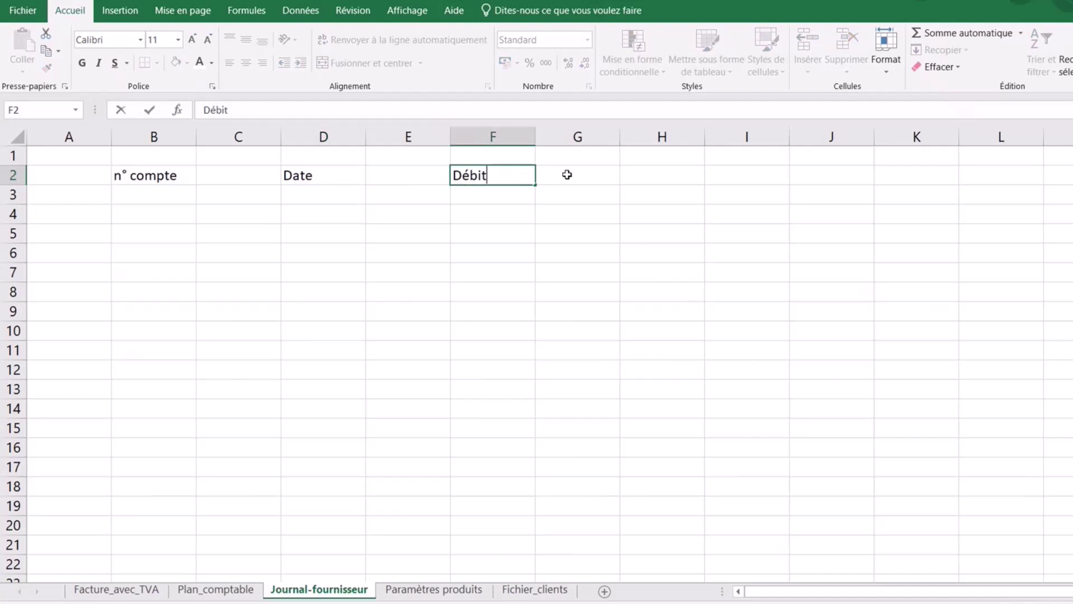
left_click(568, 175)
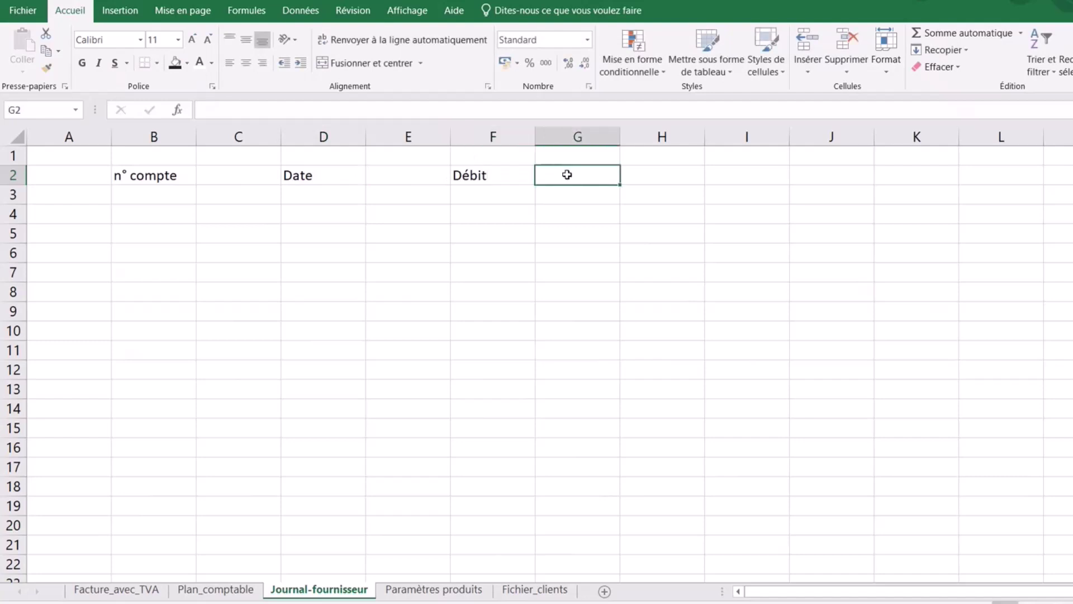
type("Crédit")
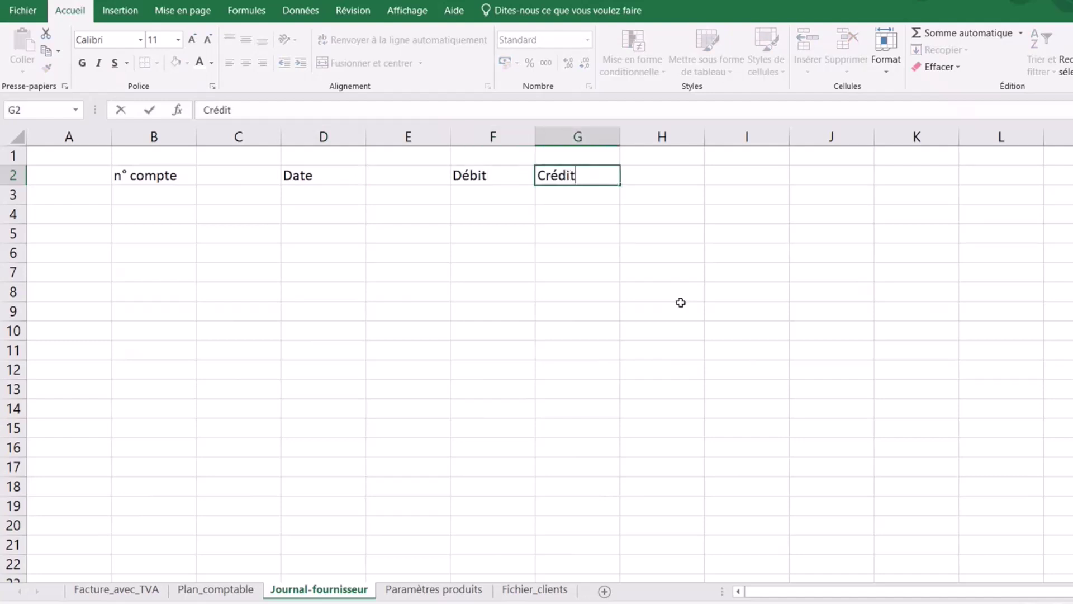
left_click(680, 303)
Make the B2:G2 headers bold and centred.
left_click_drag(151, 175, 559, 175)
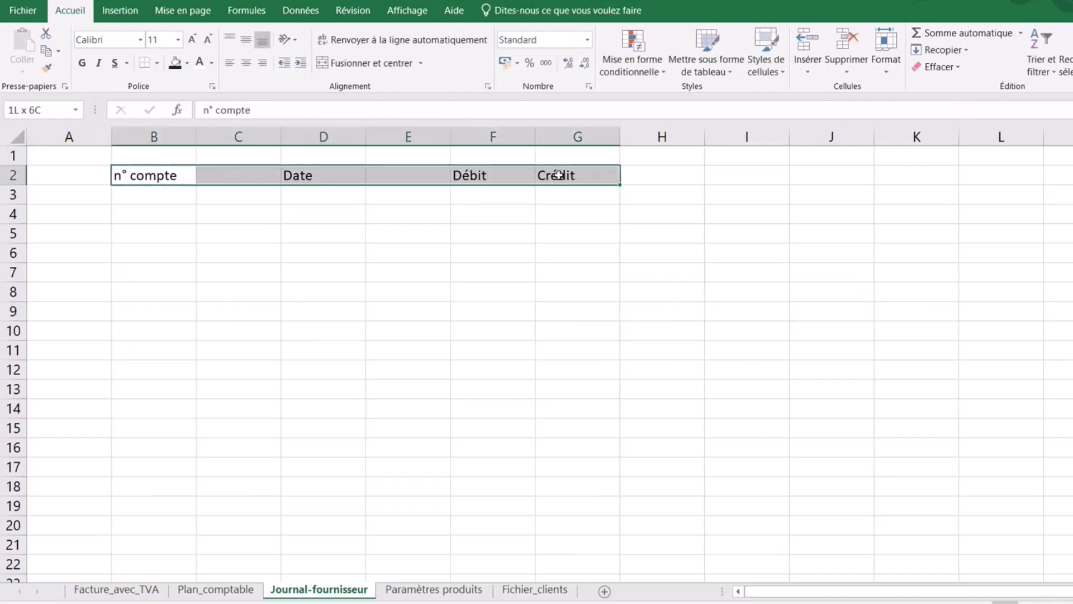
left_click(81, 63)
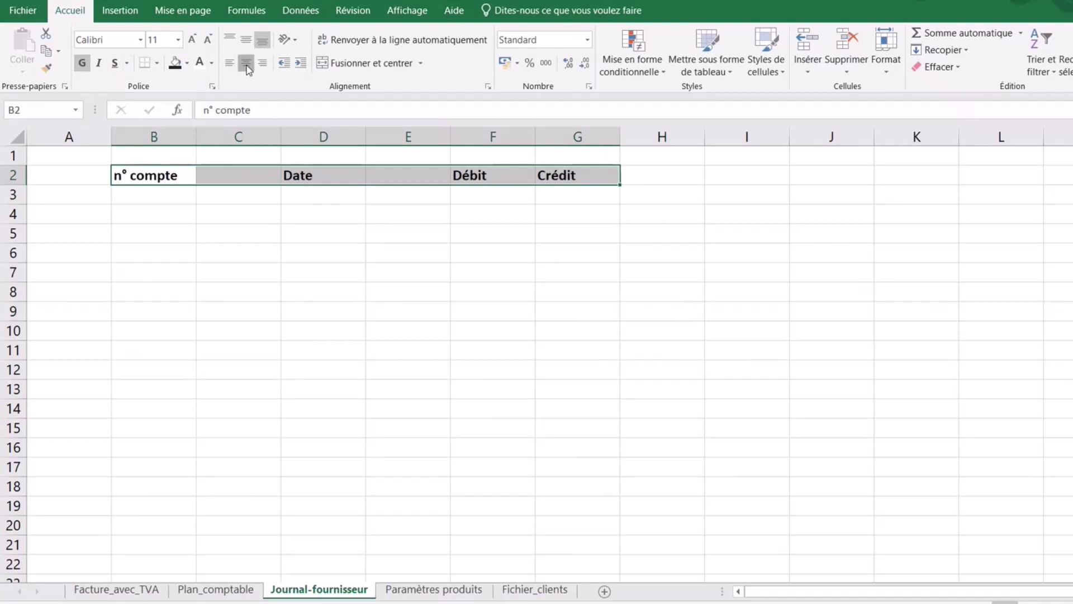
left_click(247, 64)
left_click(479, 255)
left_click_drag(141, 193, 261, 197)
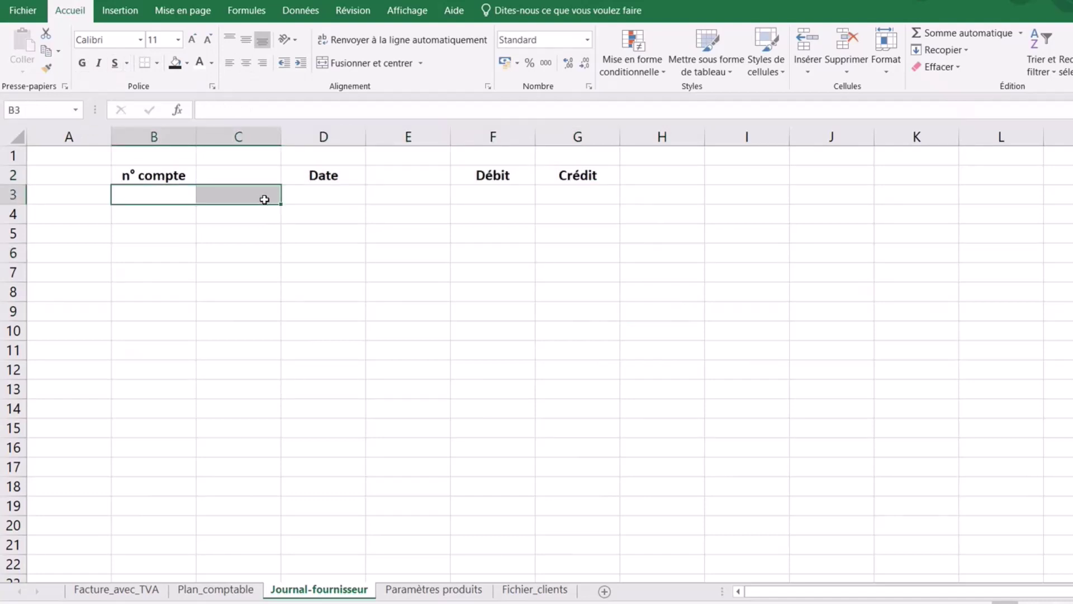
Add a thin top border to B3:C3 under n° compte.
left_click(157, 62)
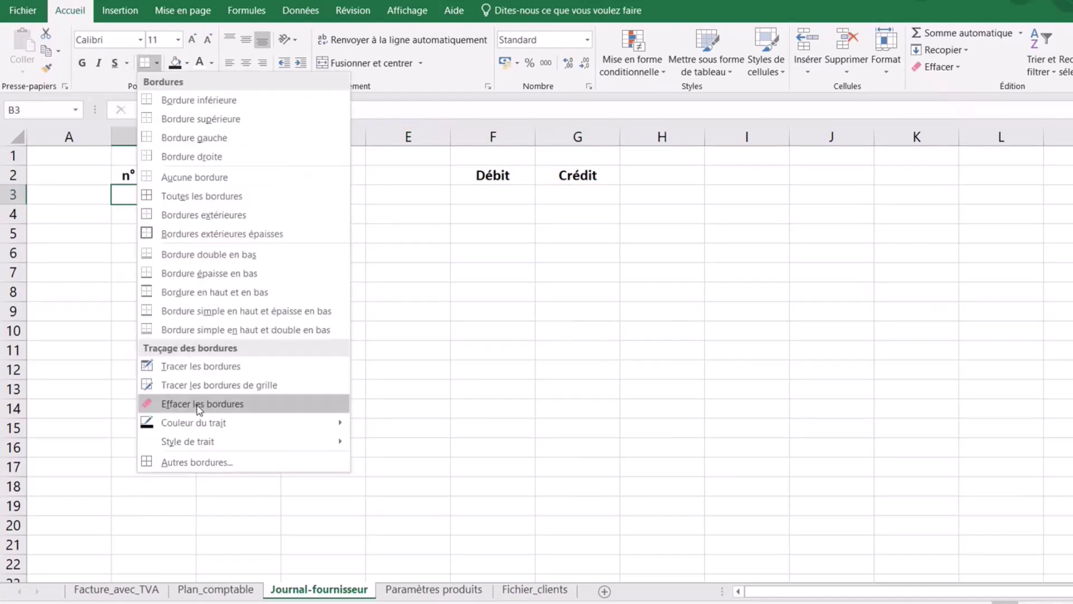
left_click(215, 462)
left_click(479, 353)
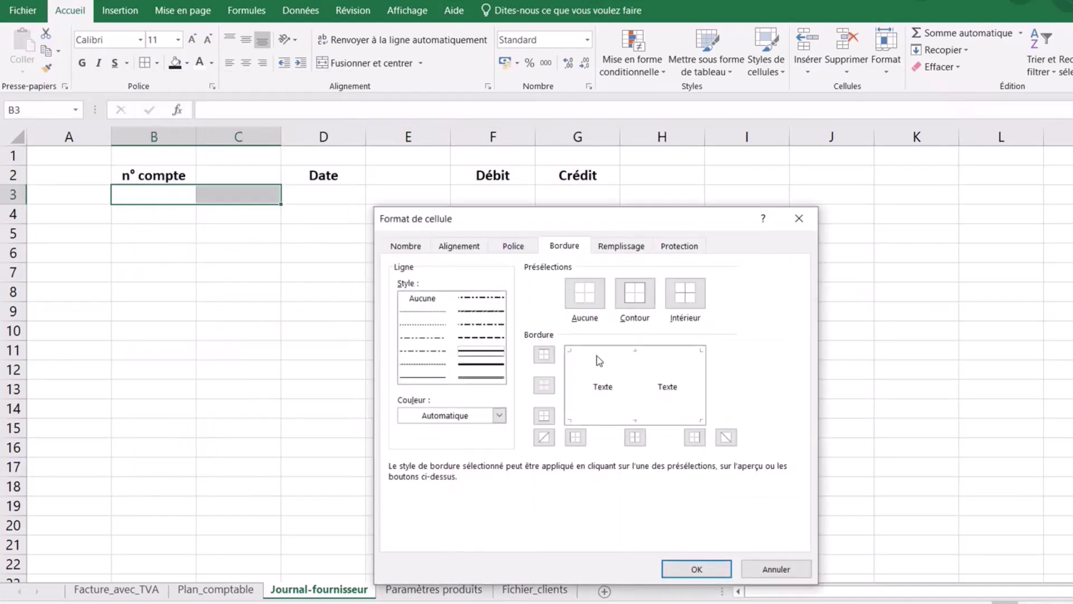
left_click(620, 354)
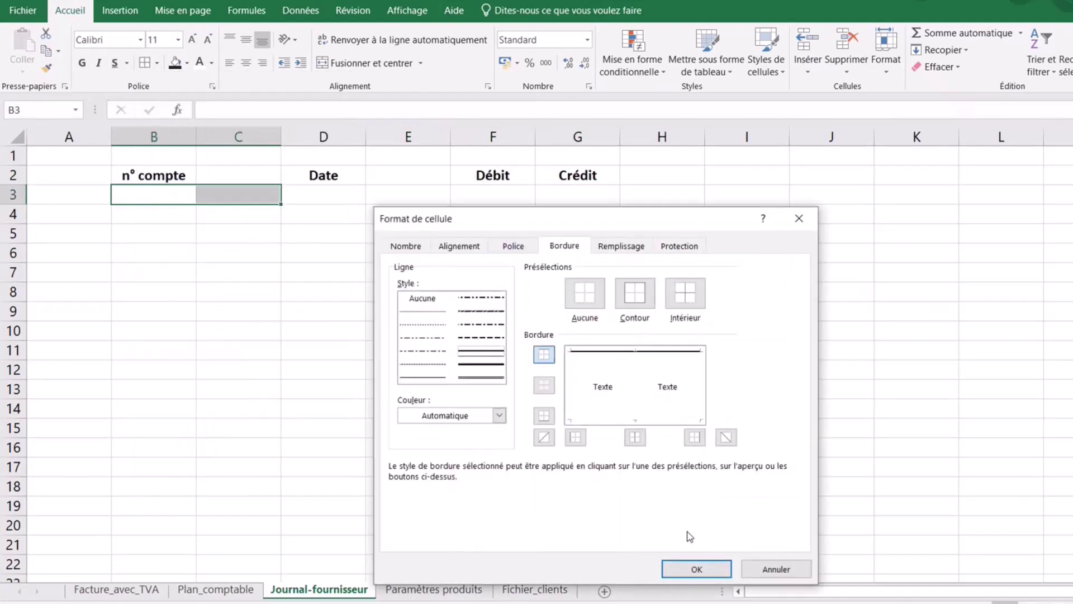
left_click(696, 569)
Add a medium top border to E3:G3 under Débit and Crédit.
left_click_drag(412, 195, 578, 194)
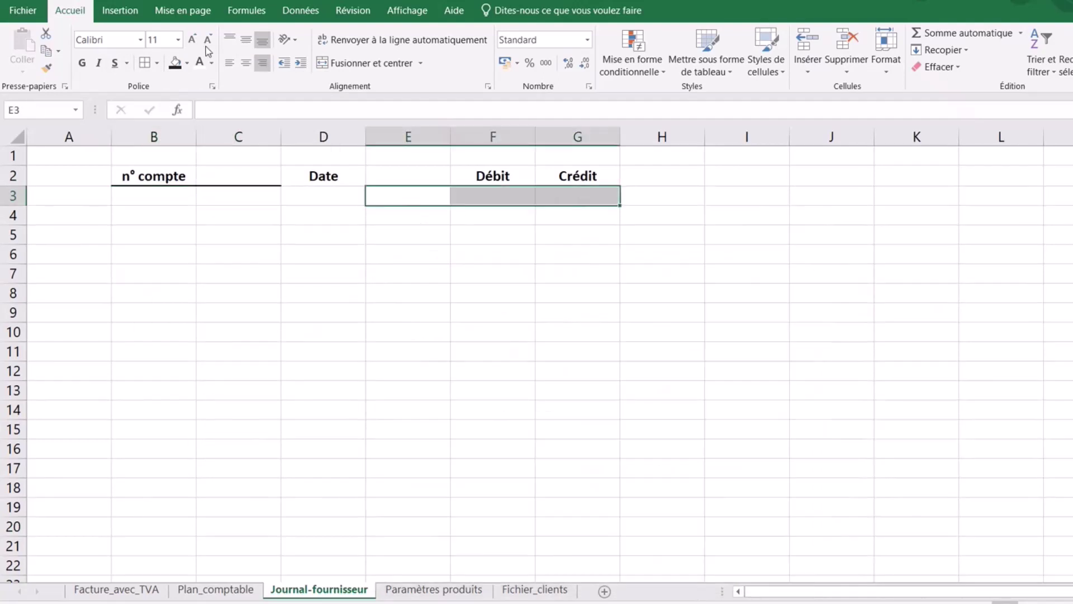
left_click(156, 62)
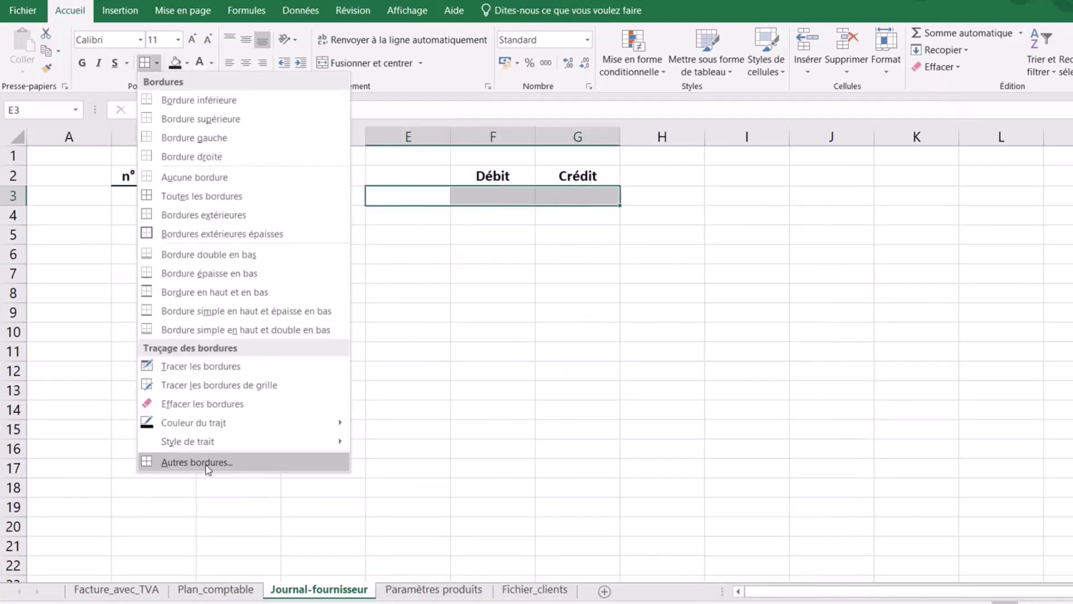
left_click(197, 463)
left_click(544, 355)
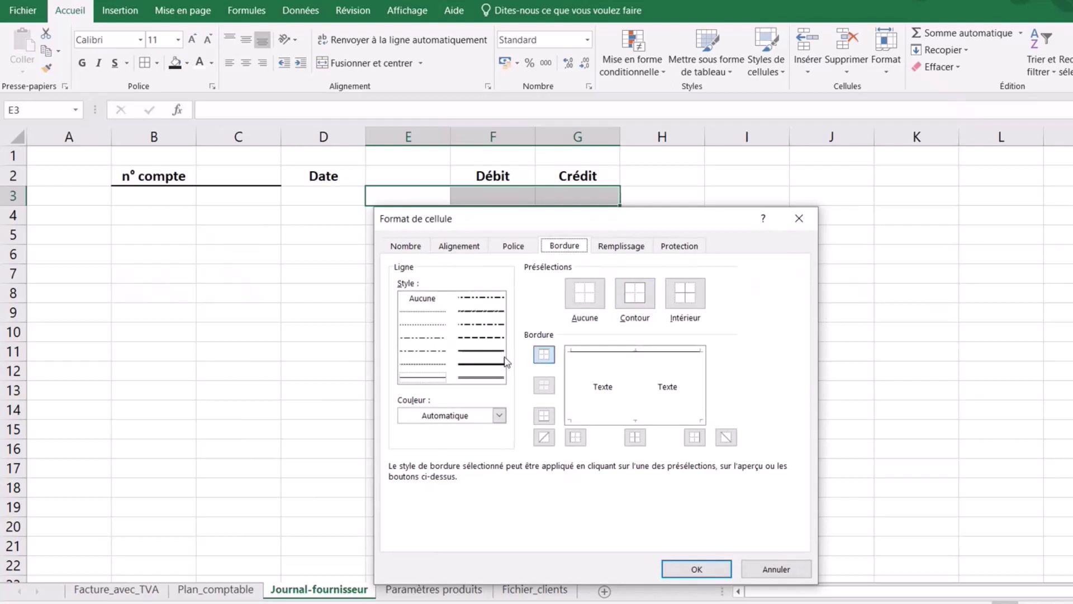
left_click(468, 352)
left_click(629, 350)
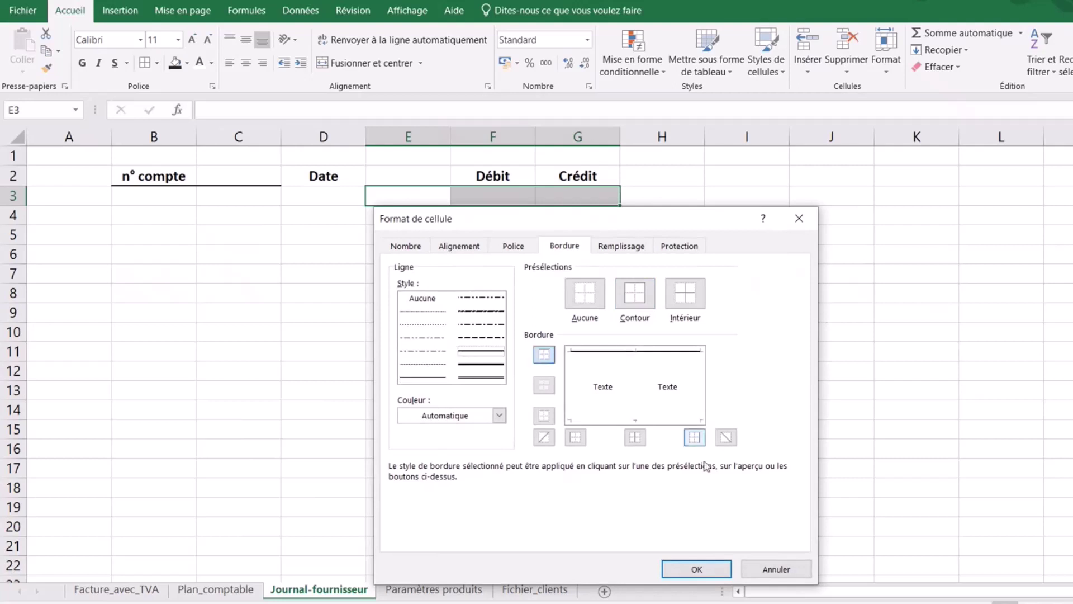
left_click(704, 577)
left_click(526, 273)
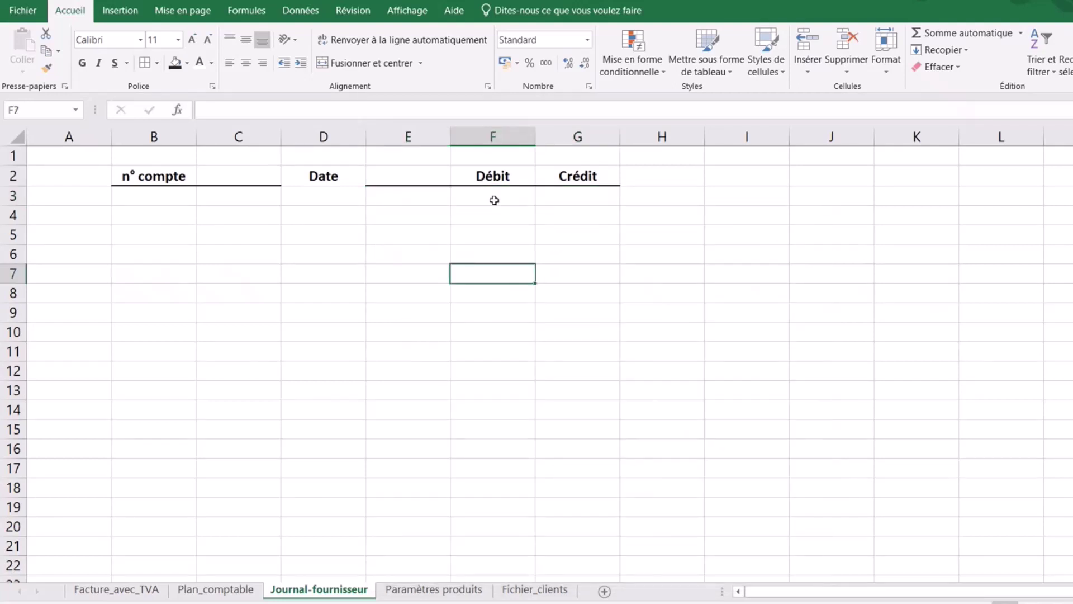
Give F3:G11 left, inner vertical and right borders.
mouse_move(491, 198)
left_mouse_down()
mouse_move(592, 200)
mouse_move(586, 352)
left_mouse_up()
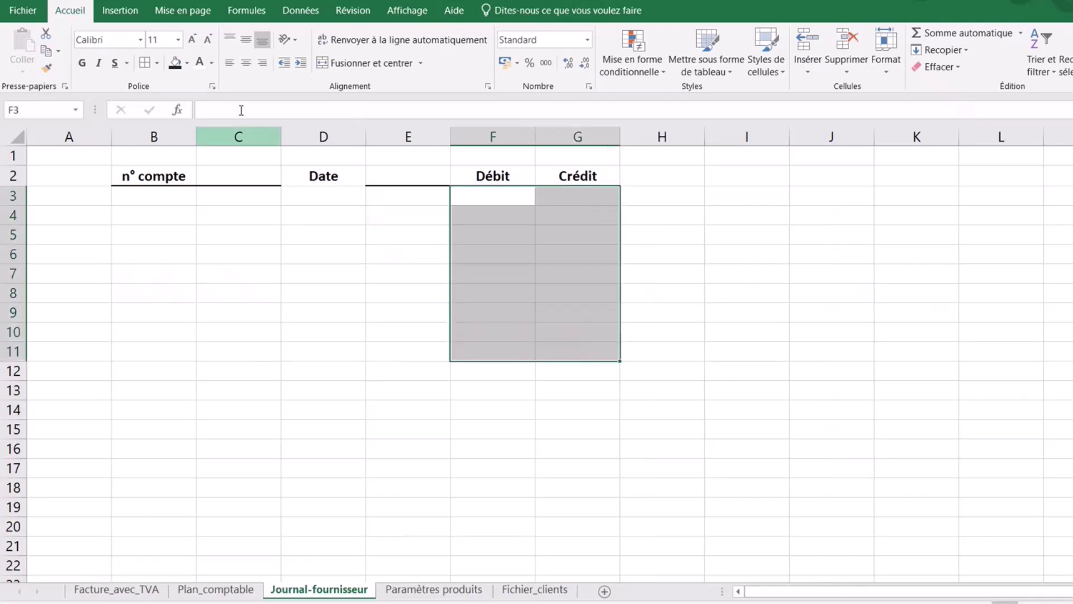
left_click(157, 62)
left_click(255, 461)
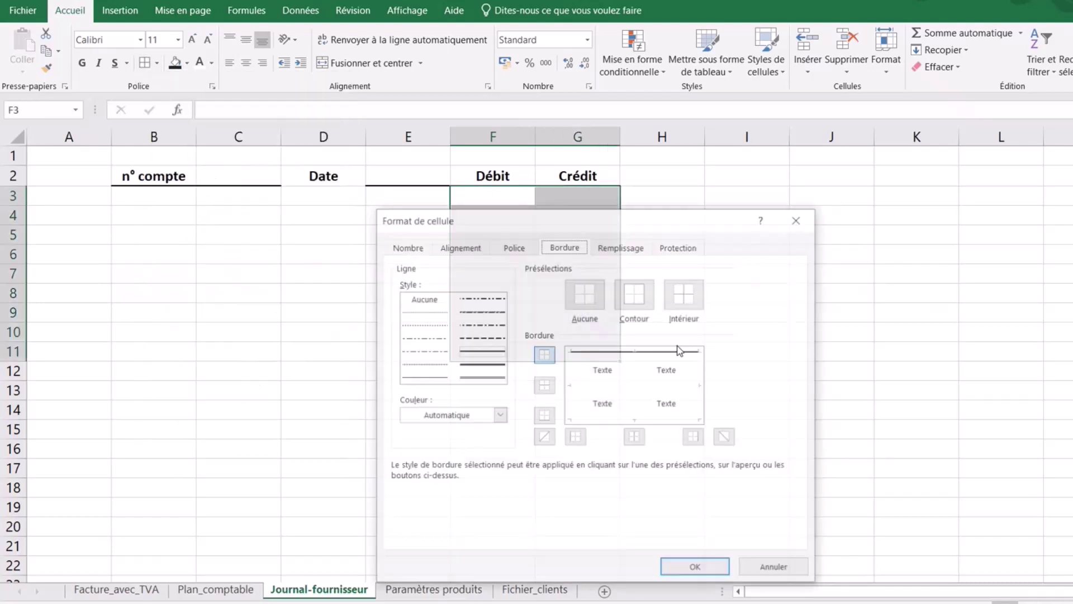
left_click(573, 380)
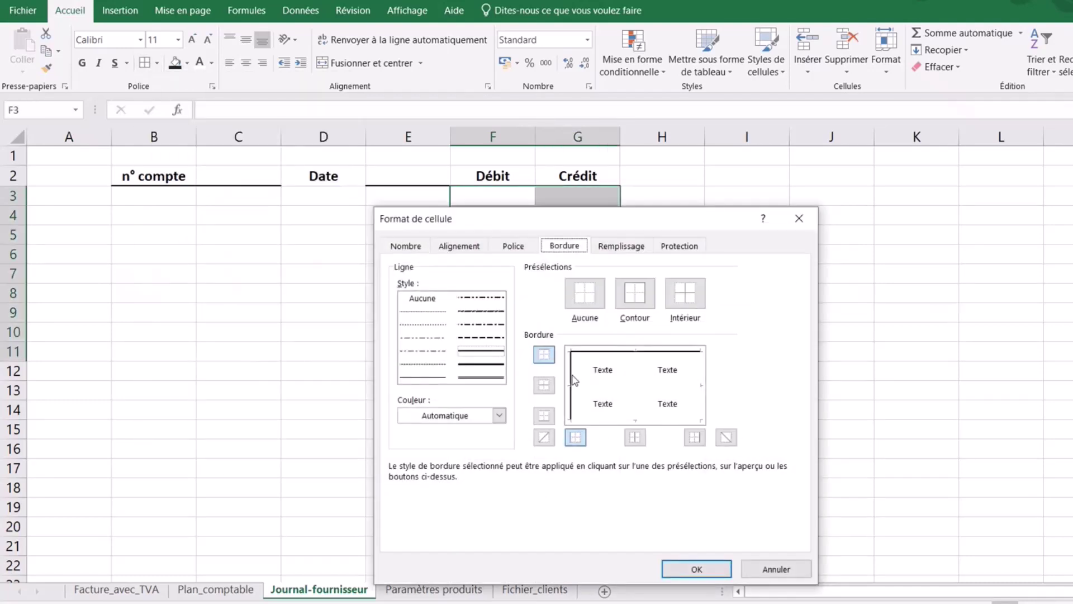
left_click(636, 373)
left_click(703, 374)
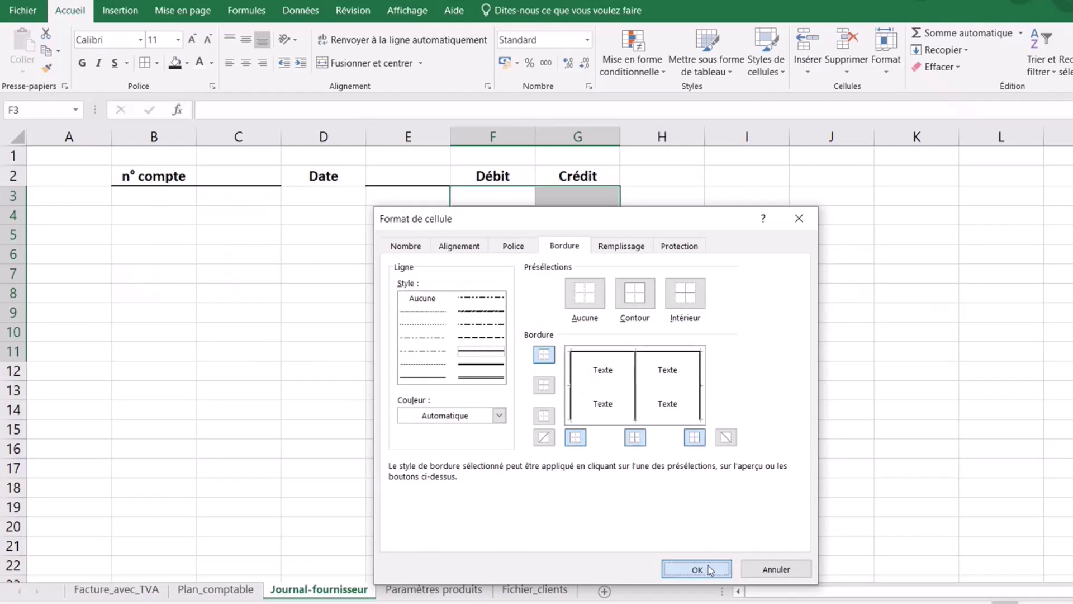
left_click(708, 566)
Give B3:B11 left and right borders.
left_click_drag(169, 196, 178, 351)
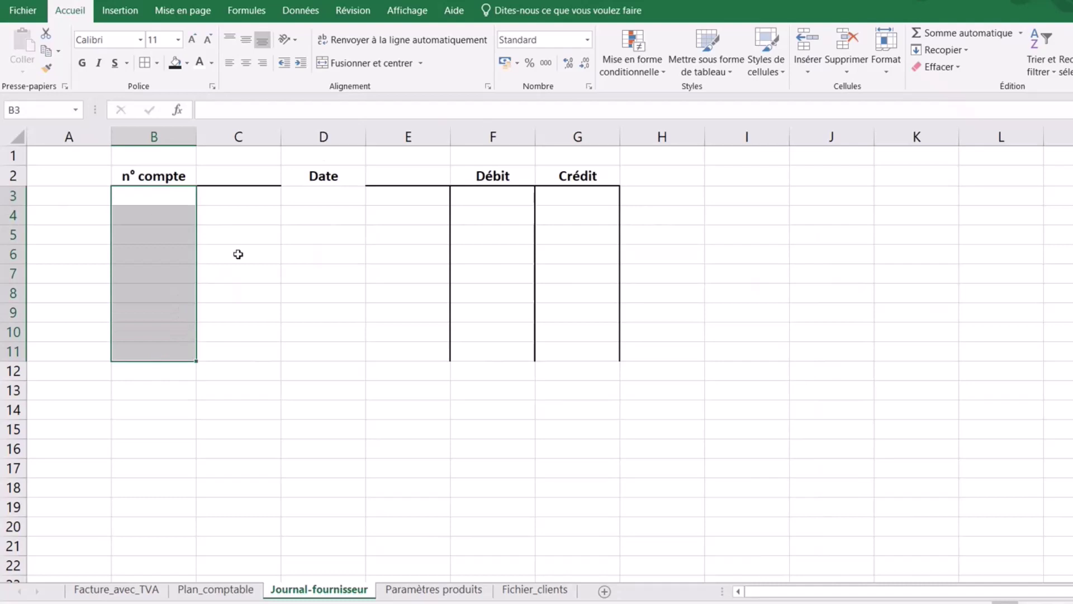
left_click(158, 63)
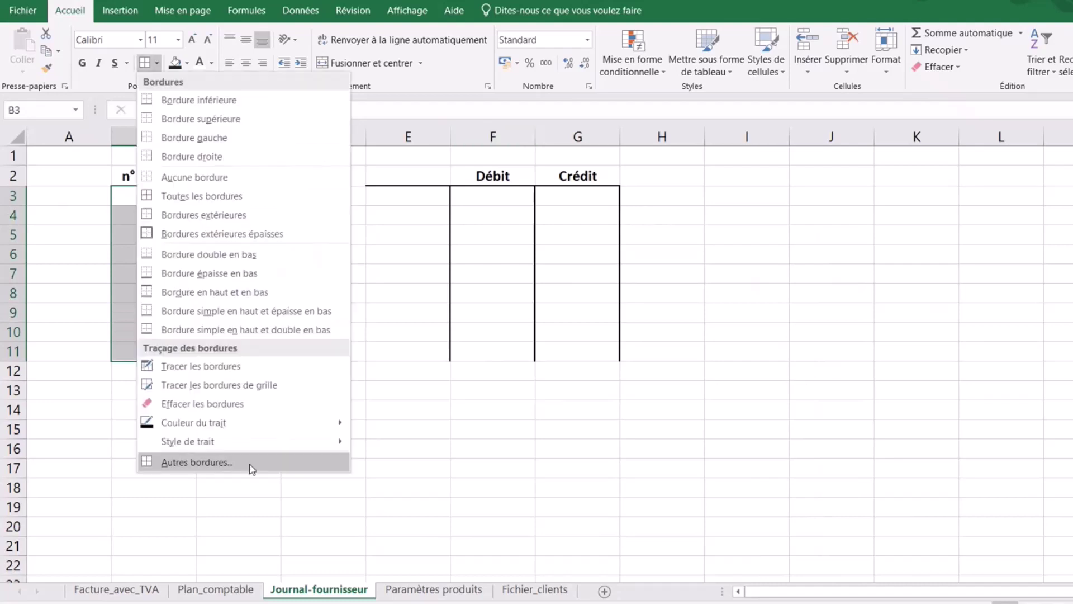
left_click(252, 465)
left_click(573, 357)
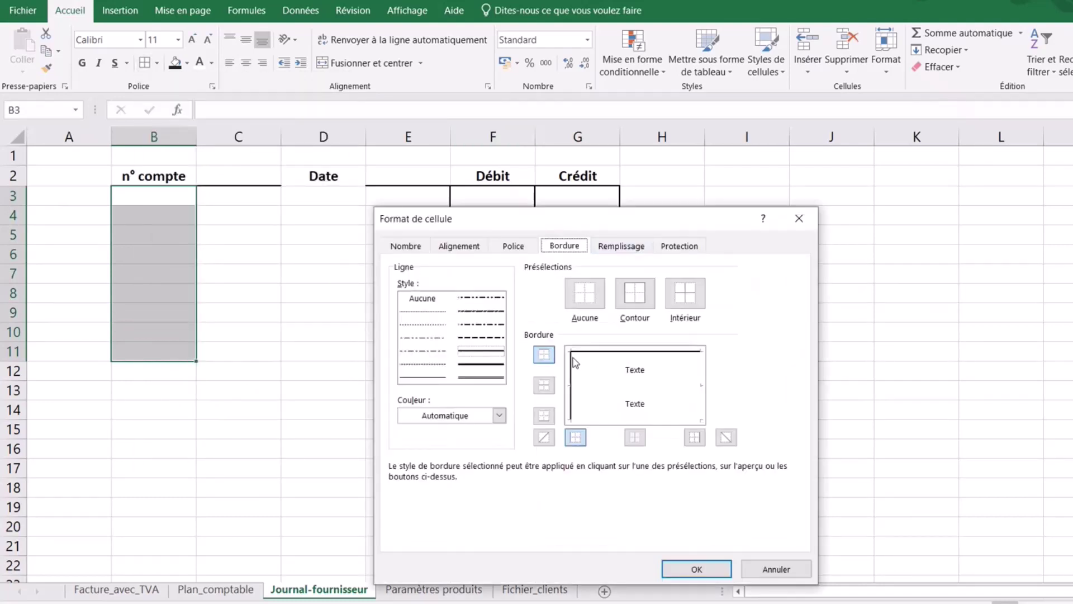
left_click(702, 378)
left_click(696, 569)
left_click(818, 440)
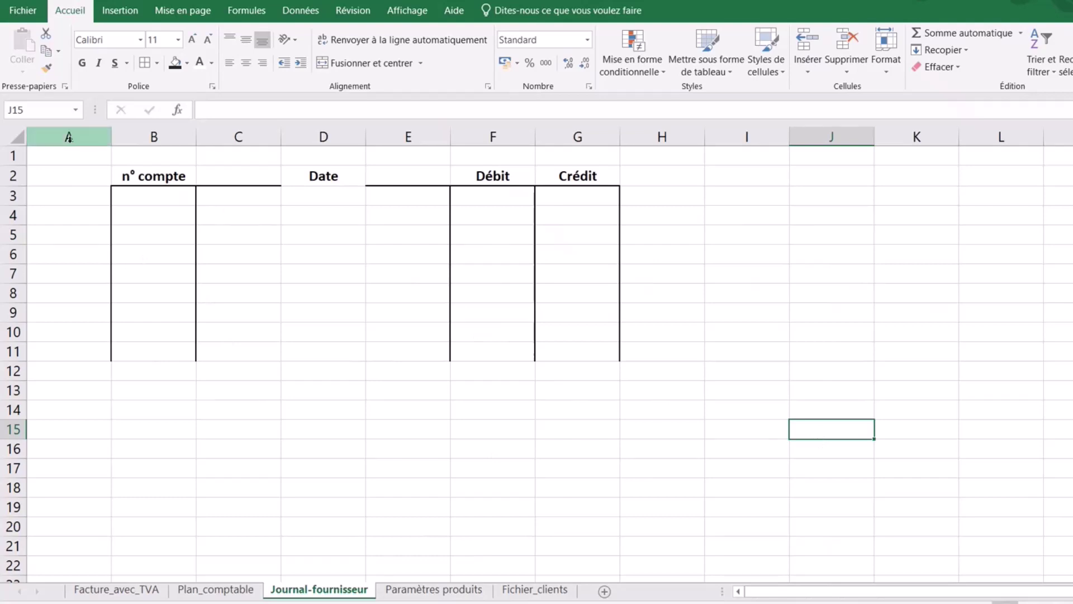
Set the width of columns A and H to 3.
left_click(69, 140)
left_click(890, 66)
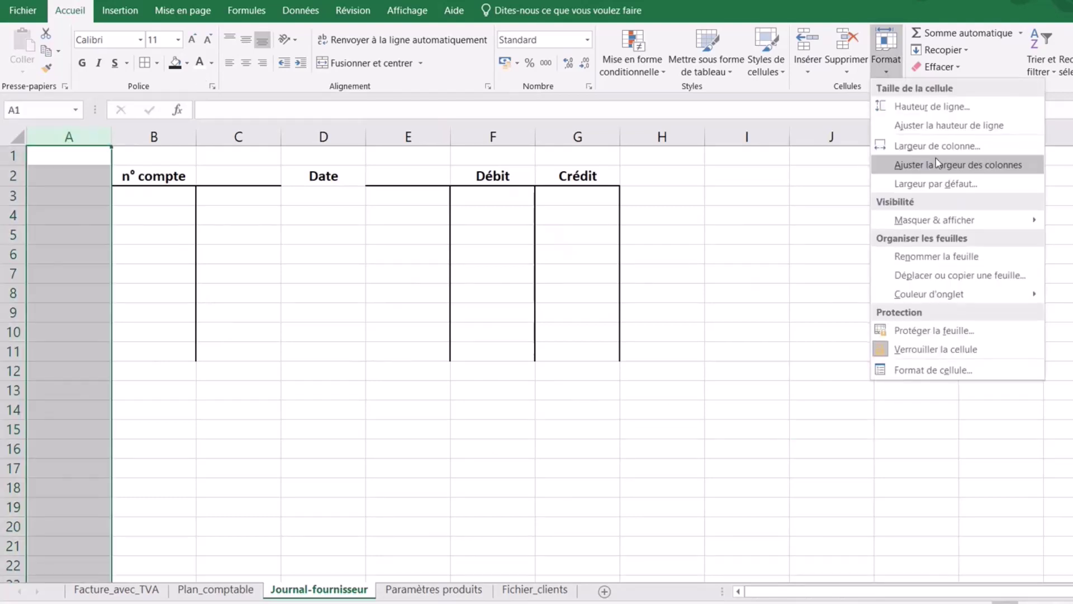
left_click(937, 146)
type("3")
key("Return")
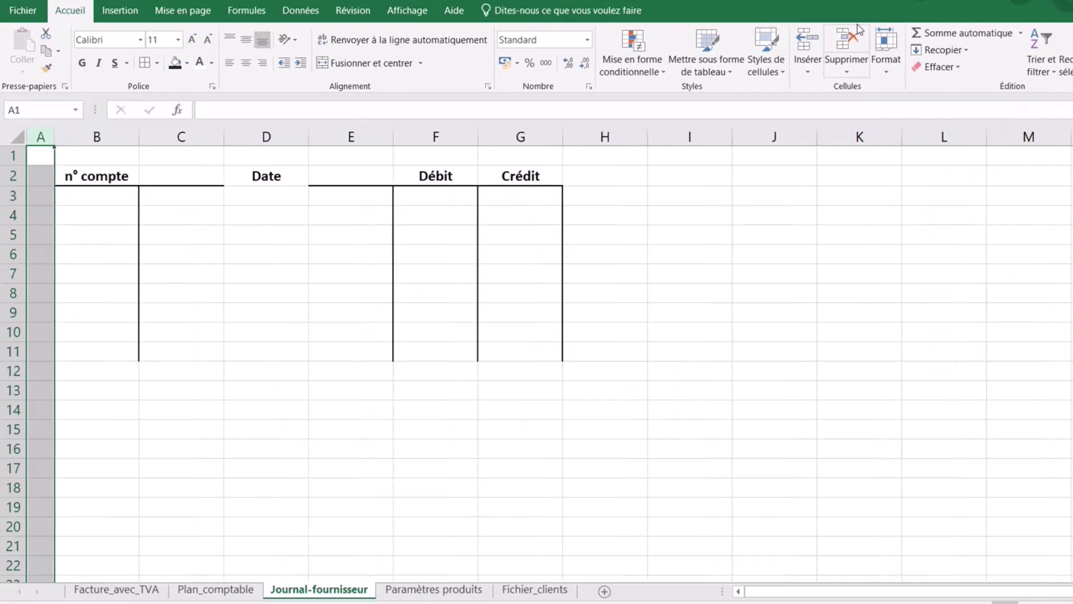
left_click(605, 136)
left_click(886, 63)
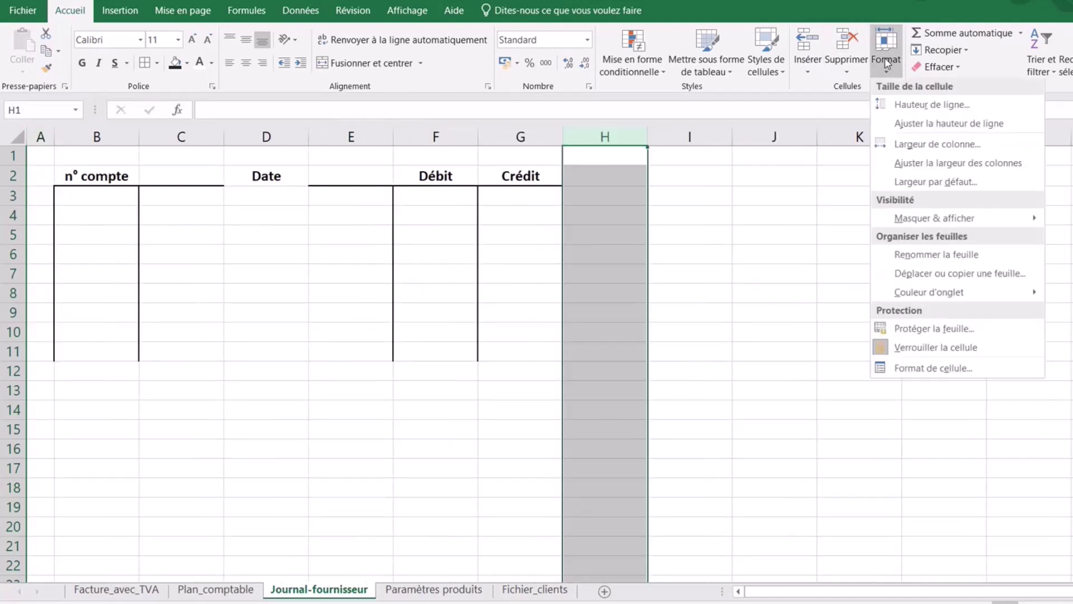
left_click(920, 144)
type("3")
key("Return")
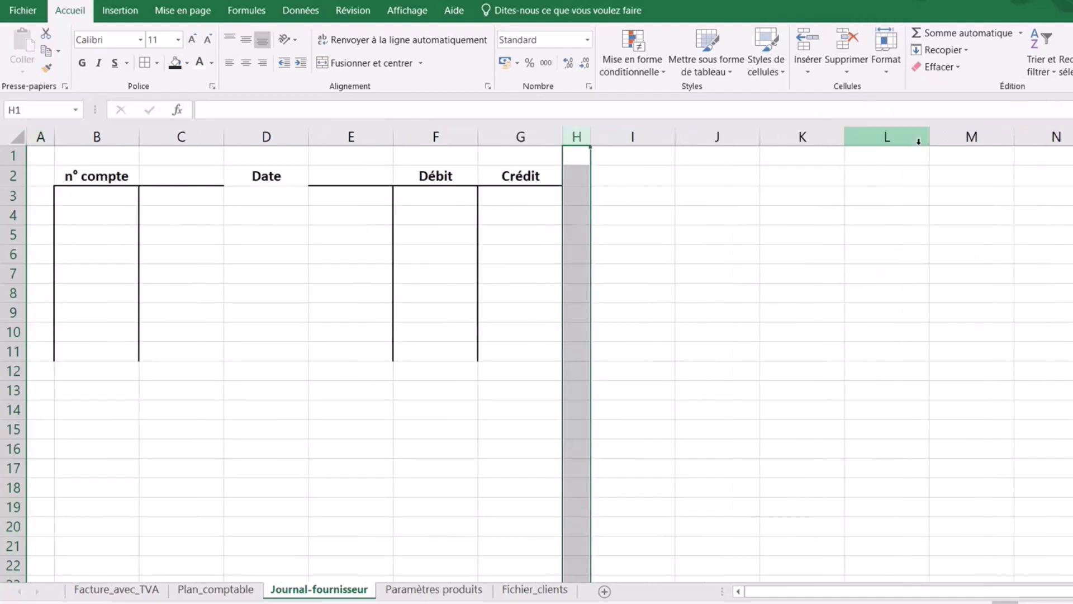
Widen columns E and C by dragging their header borders.
left_click(652, 407)
left_click(338, 432)
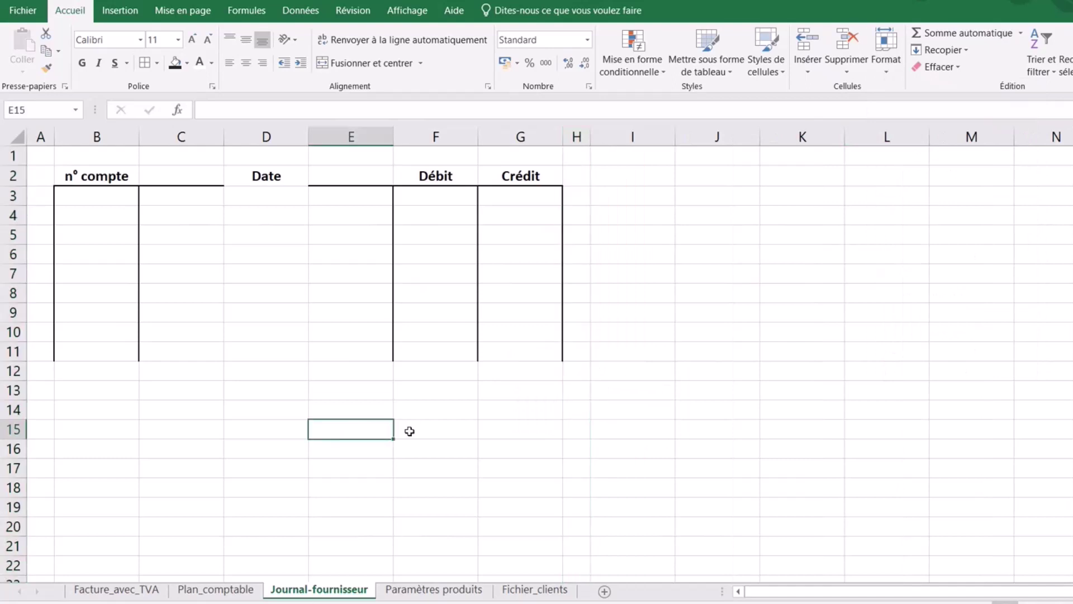
left_click(354, 223)
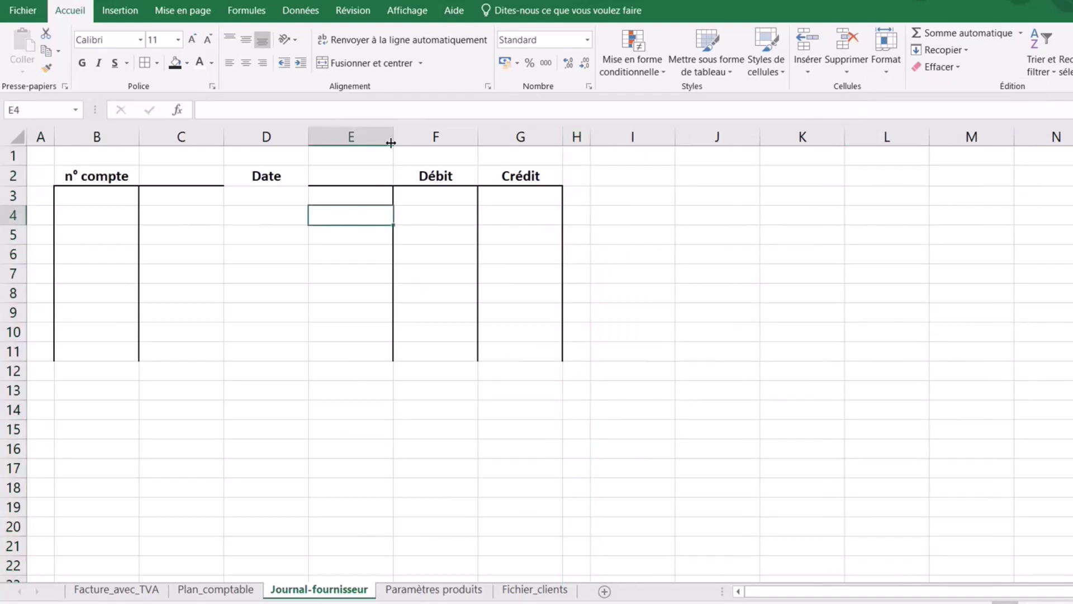
left_click_drag(394, 137, 497, 161)
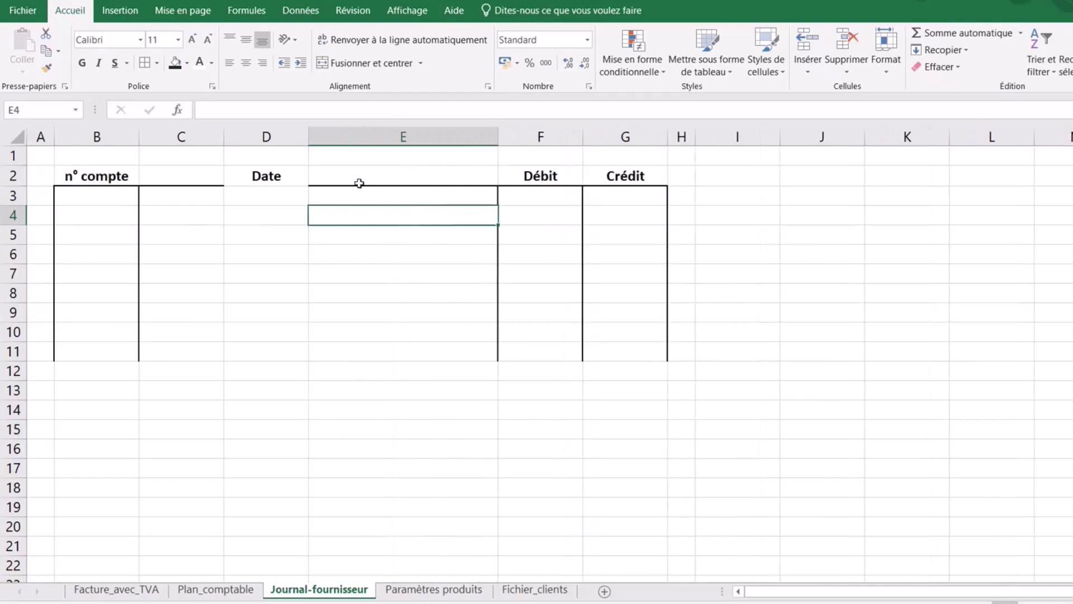
left_click_drag(223, 136, 291, 146)
left_click(559, 447)
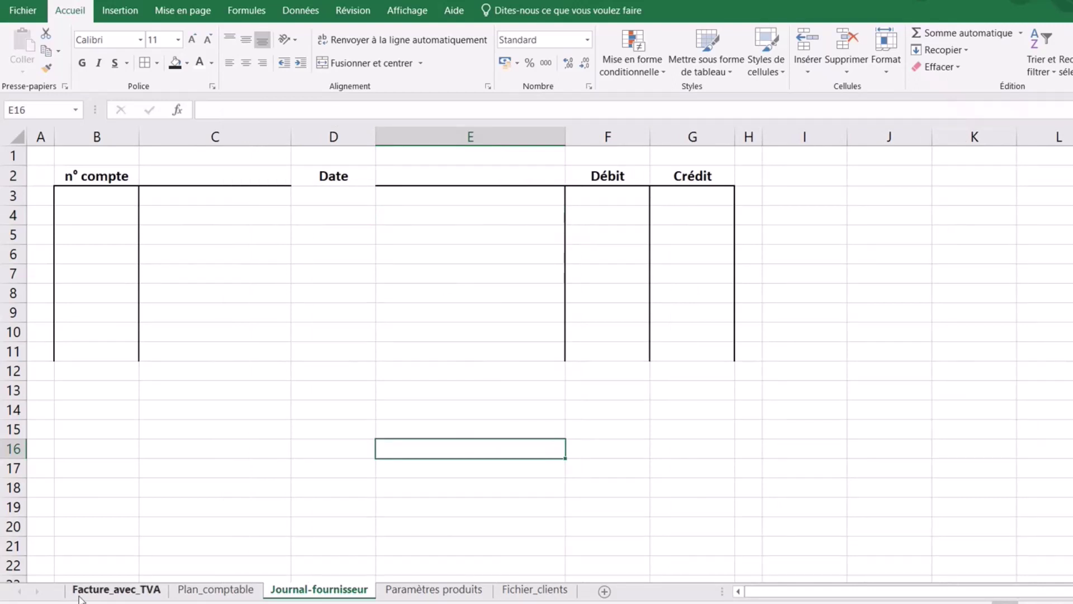
left_click(109, 592)
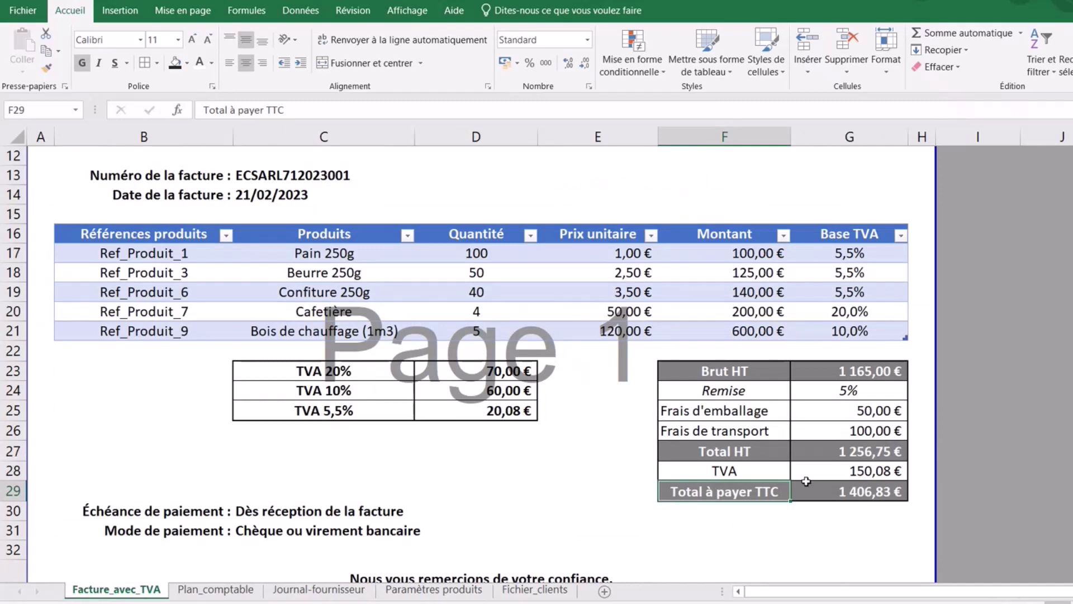
left_click(739, 380)
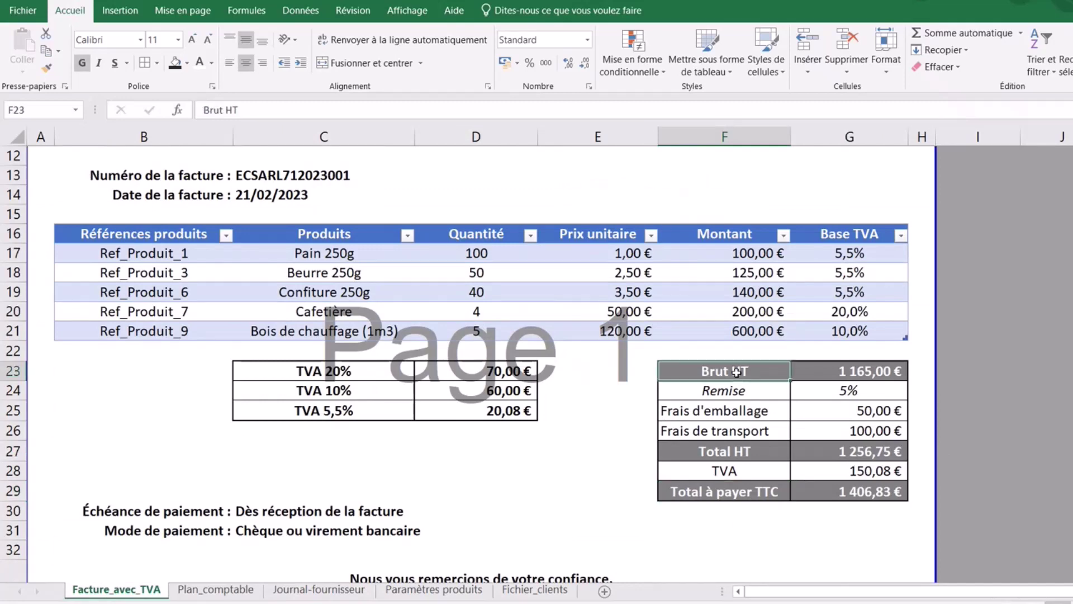
left_click(717, 409)
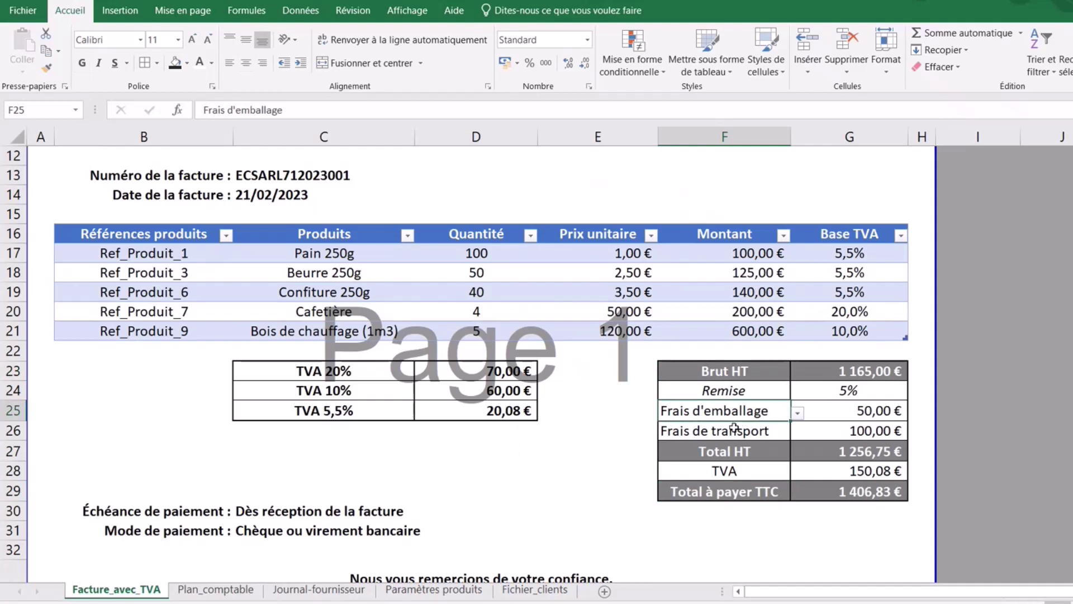
left_click(734, 426)
left_click(742, 457)
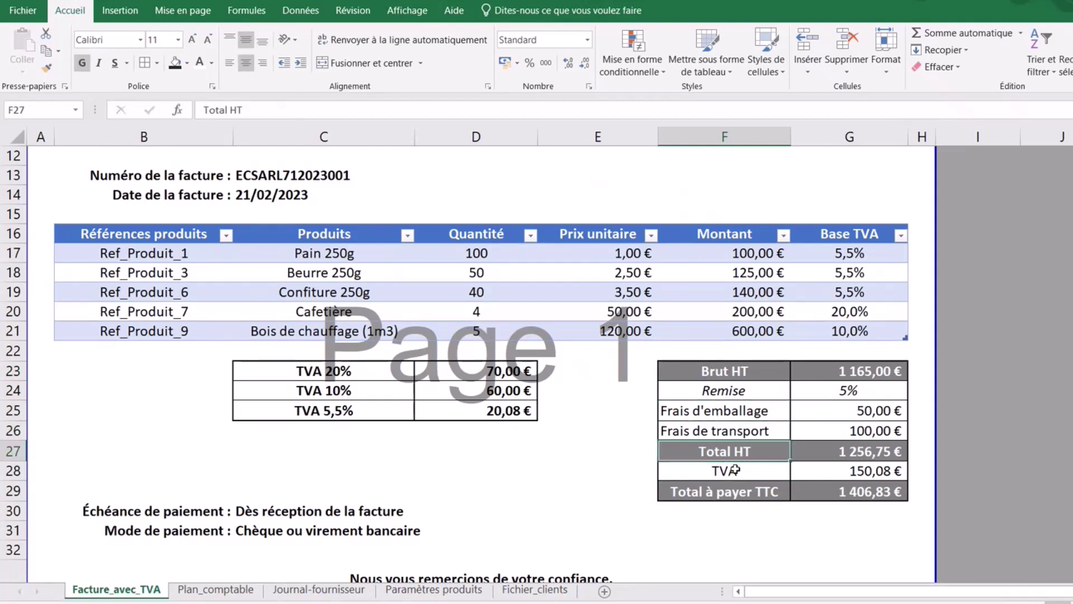
left_click(735, 471)
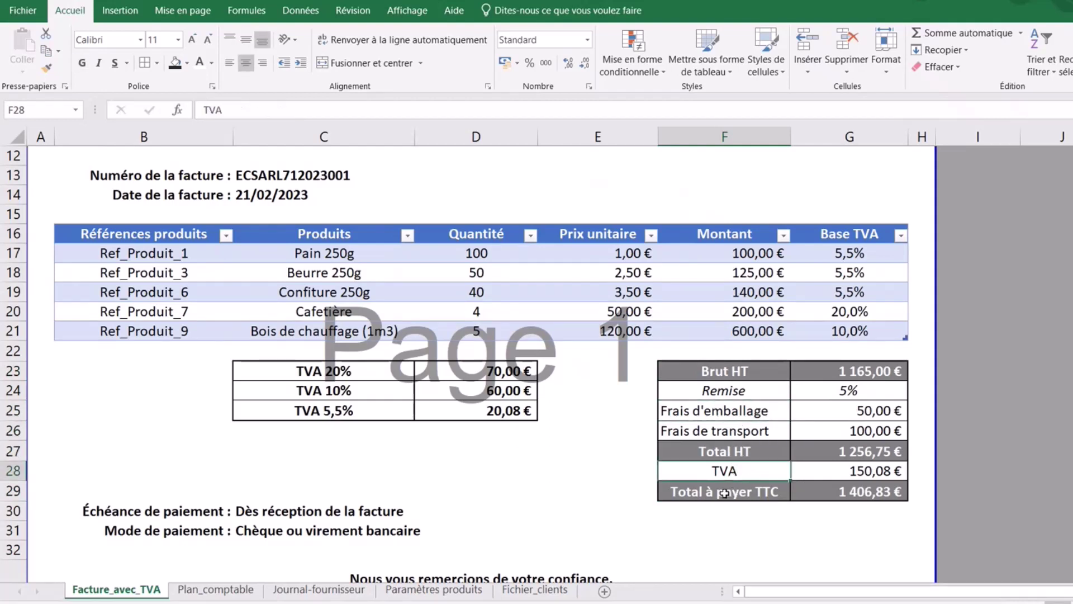
left_click(724, 493)
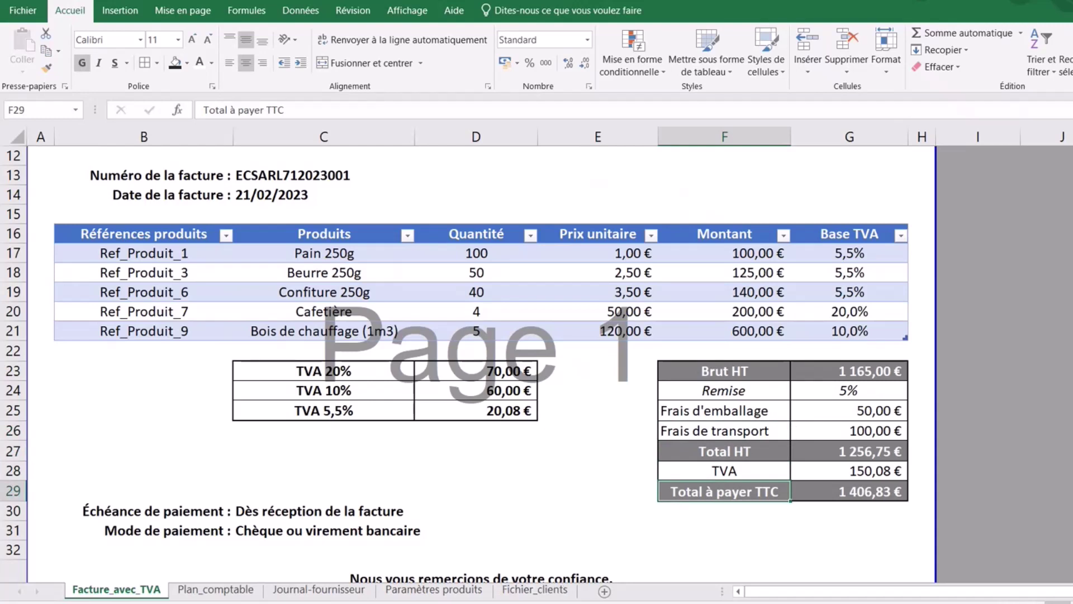
left_click(319, 589)
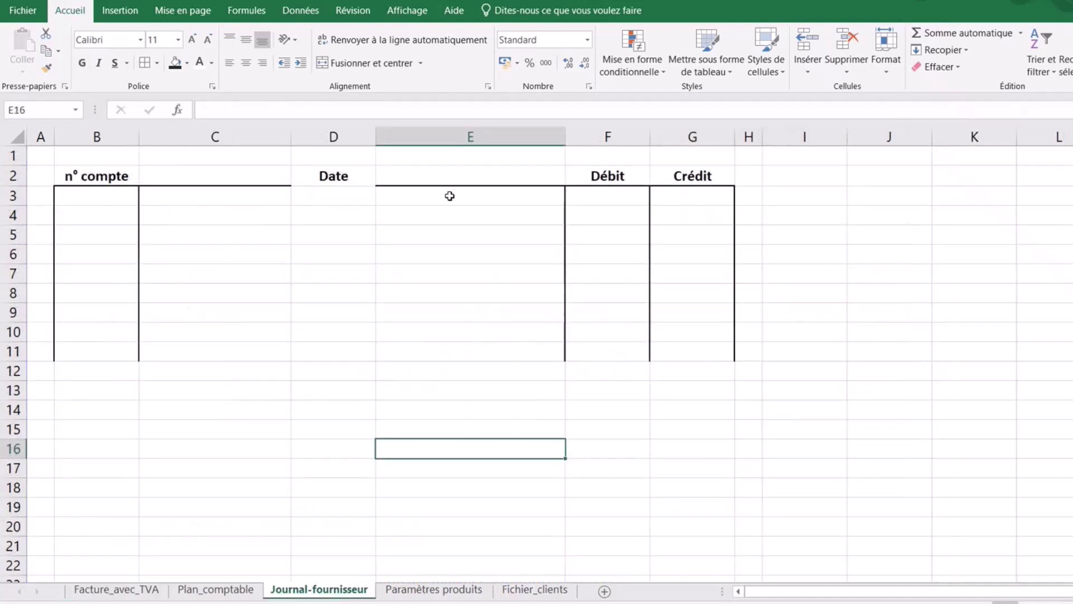
Give E4 a Liste data validation whose source is =Plan_comptable!$B:$B.
left_click(434, 217)
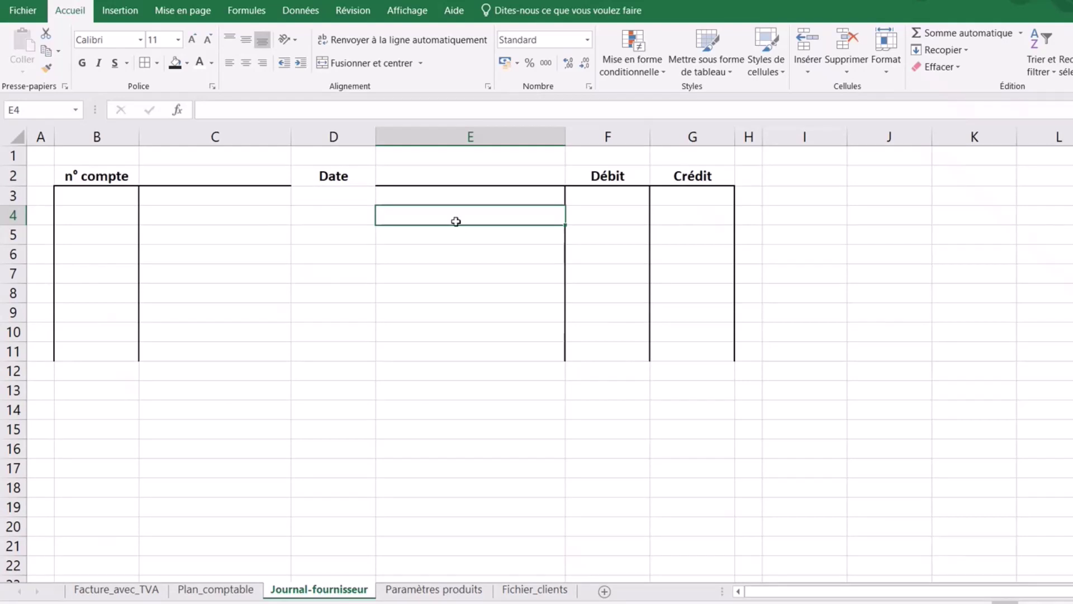
left_click(300, 12)
left_click(766, 67)
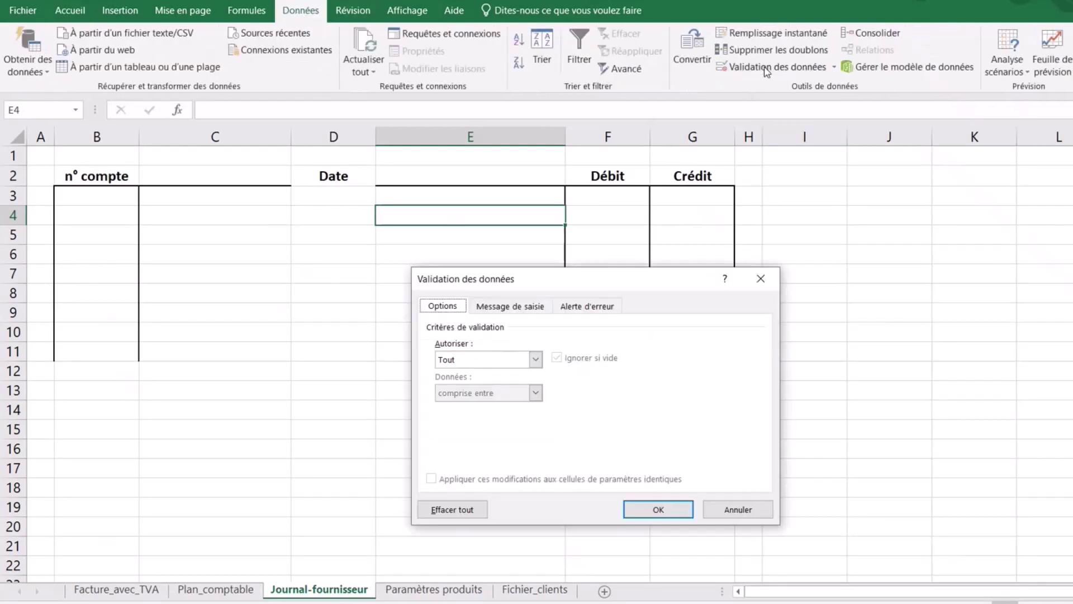
left_click(535, 360)
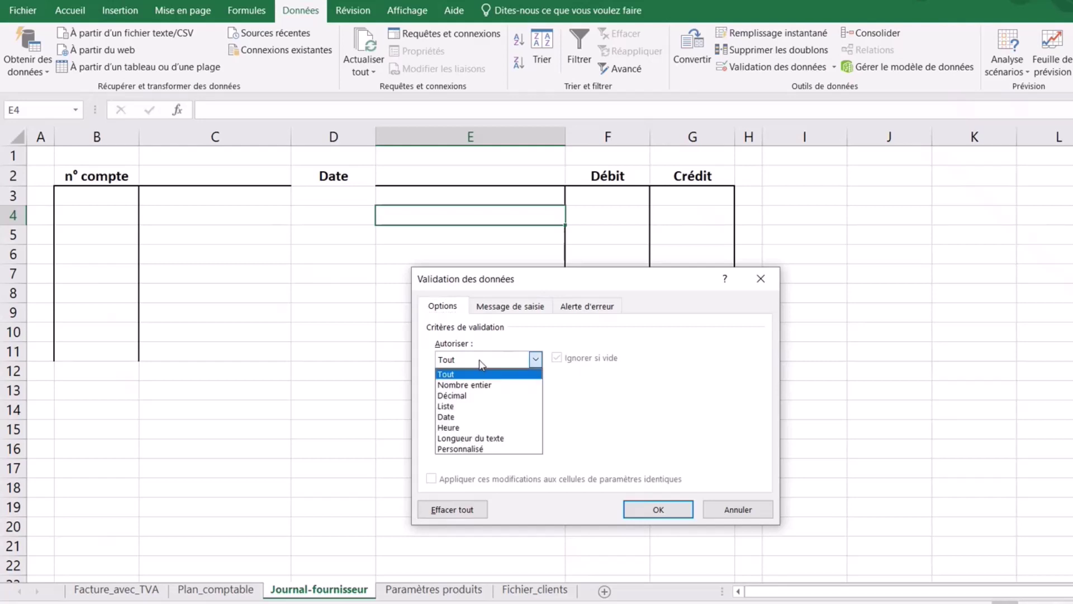
left_click(462, 406)
left_click(468, 424)
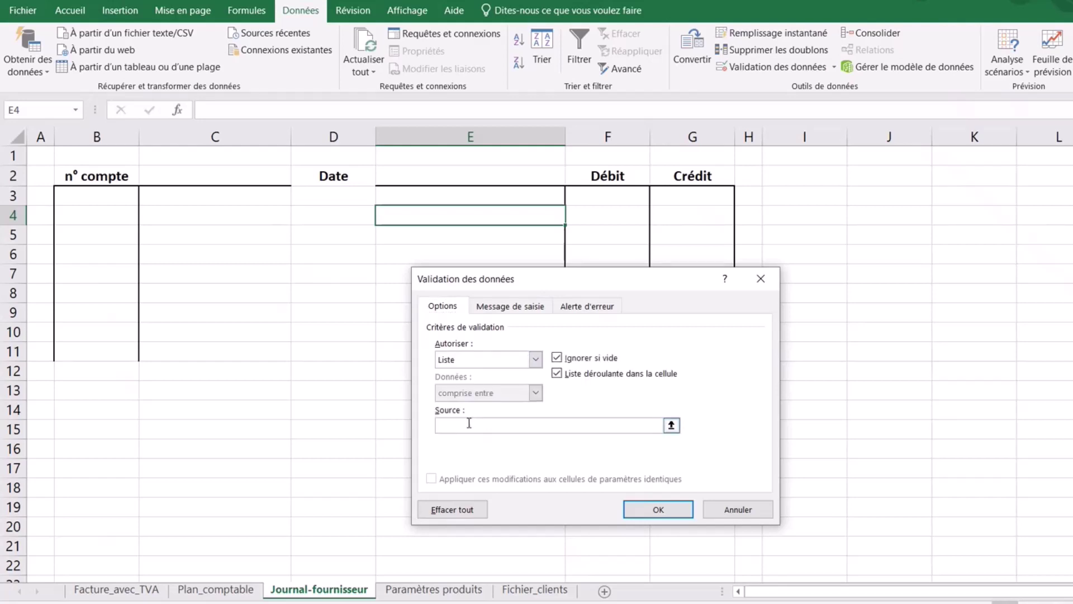
left_click(214, 589)
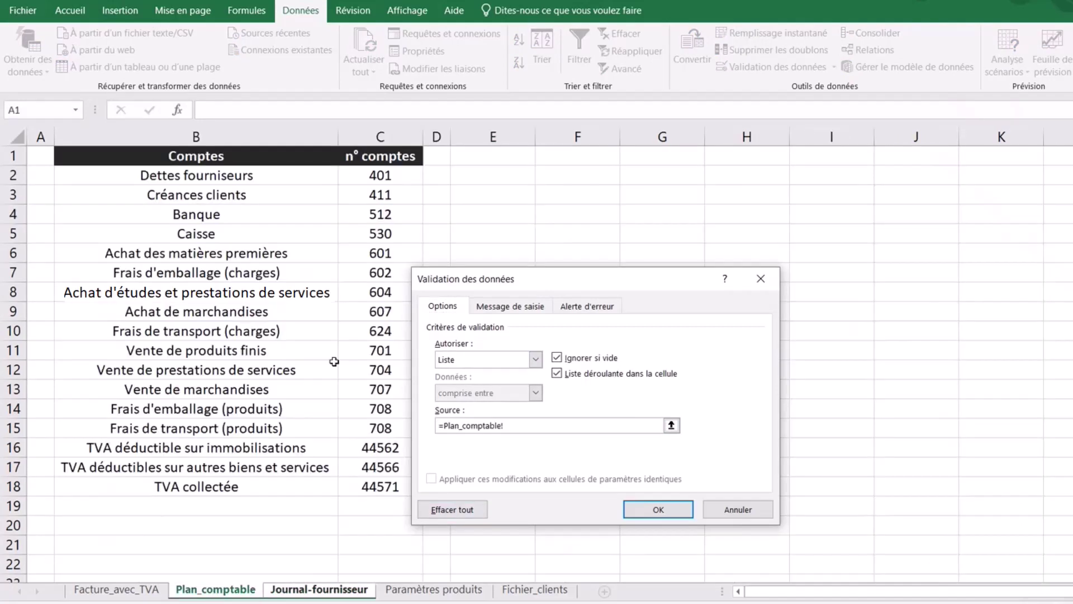
left_click(221, 137)
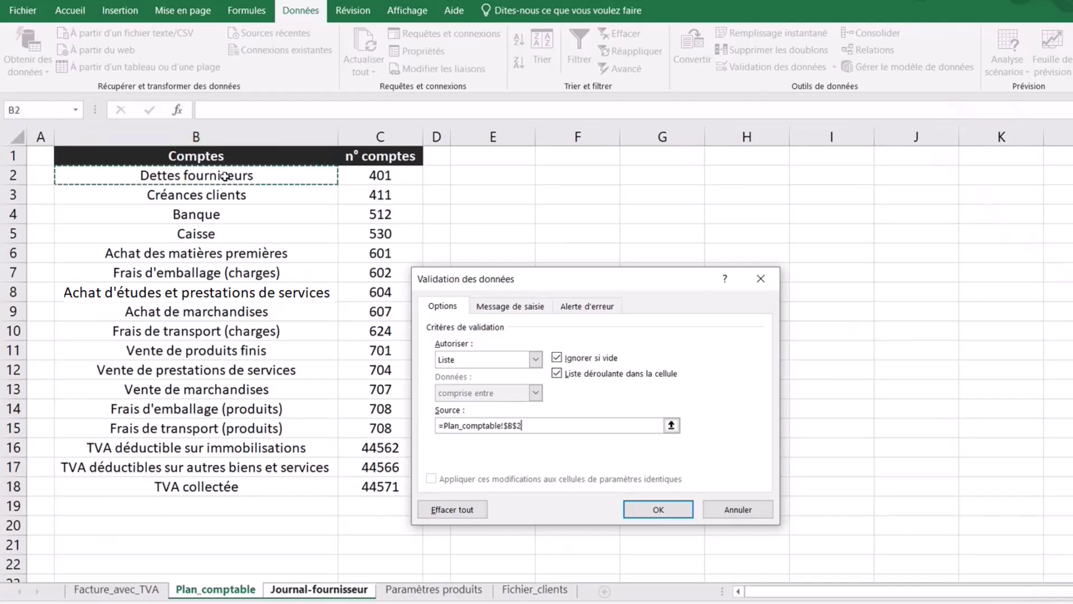
left_click_drag(228, 175, 218, 487)
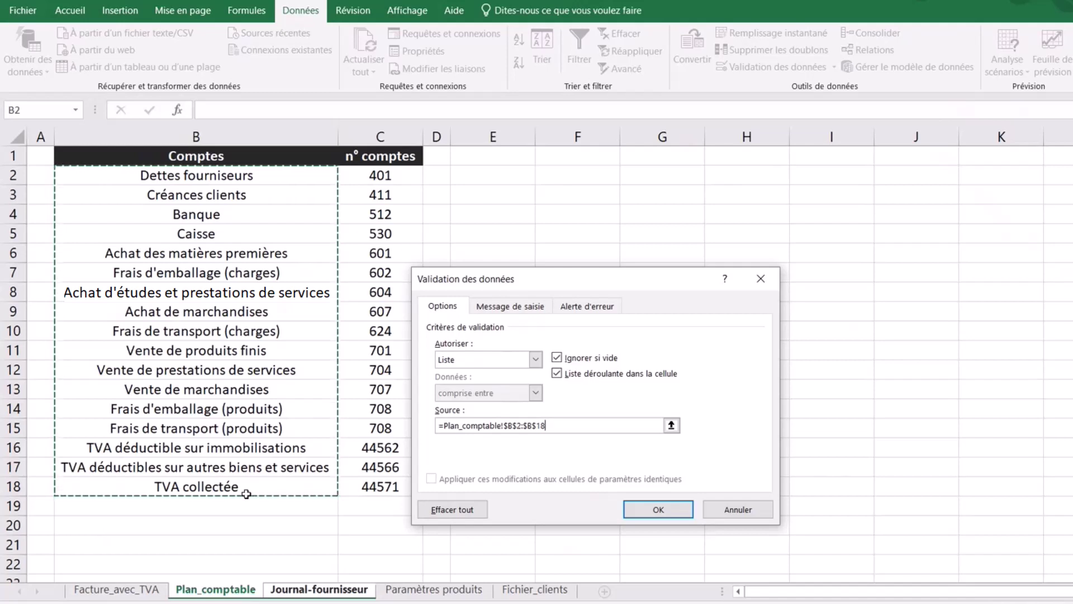
left_click(196, 137)
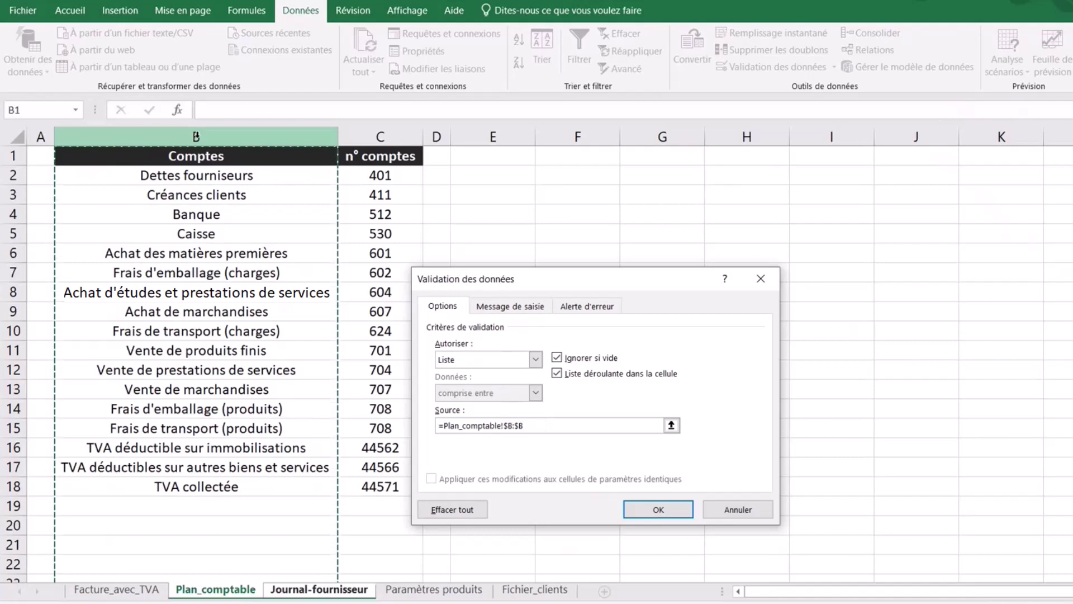
left_click(662, 510)
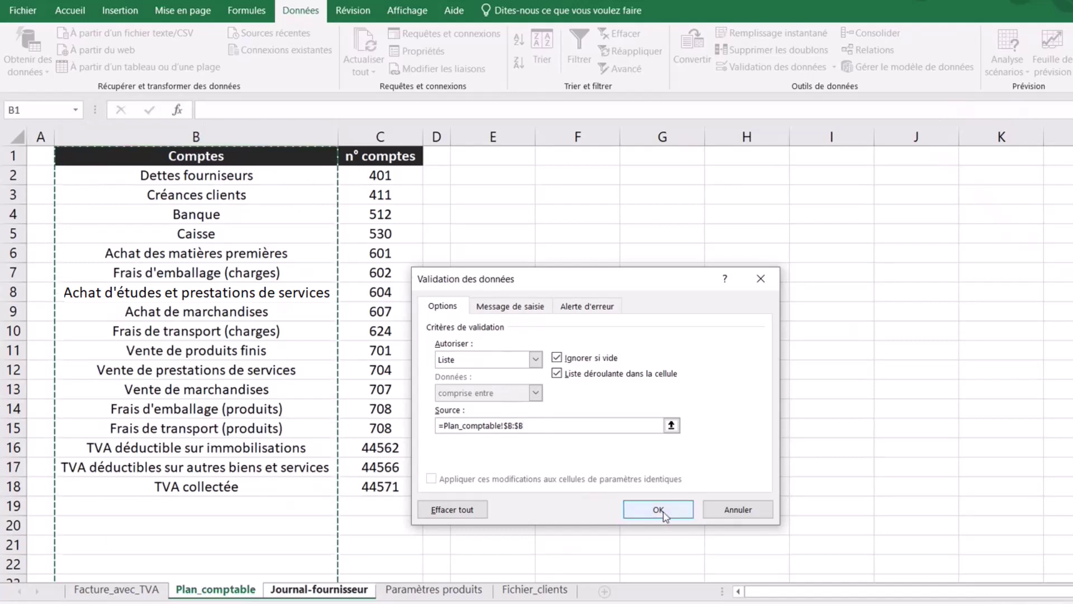
Choose Vente de marchandises from E4's account dropdown, then select B4.
left_click(572, 217)
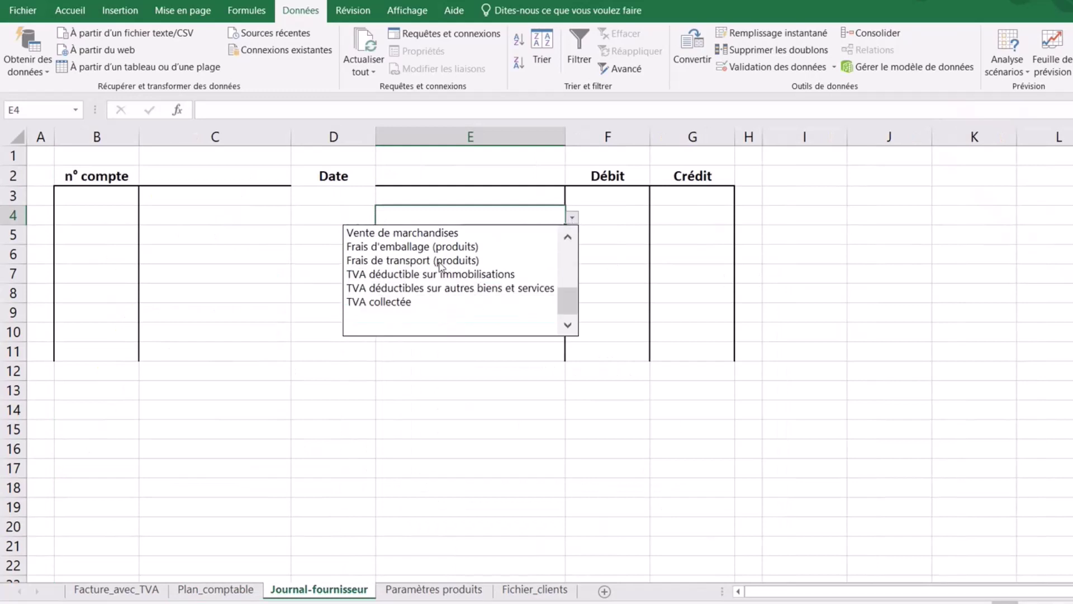
left_click(432, 233)
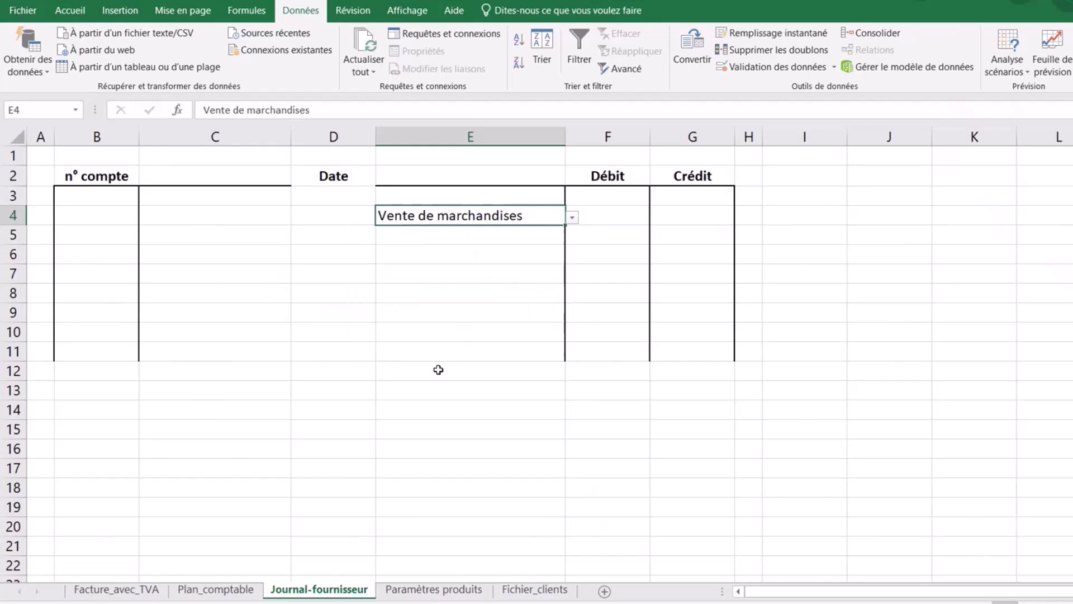
left_click(472, 426)
left_click(435, 220)
left_click(90, 212)
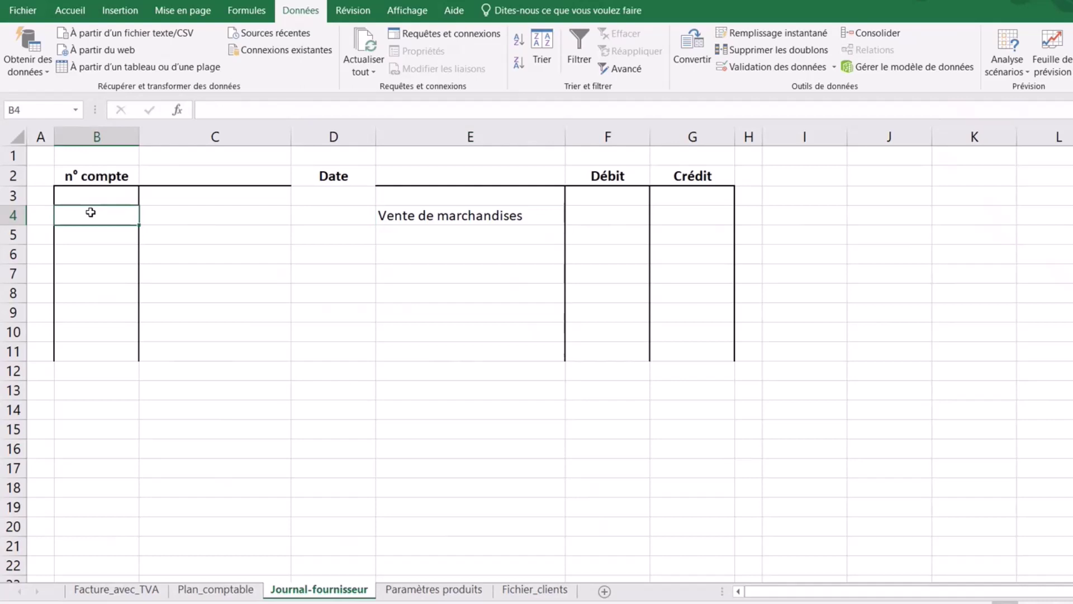
Enter =rechrechev(E4;Plan_comptable!B:C;2;0) in B4, which returns #NOM?
type("=recrec")
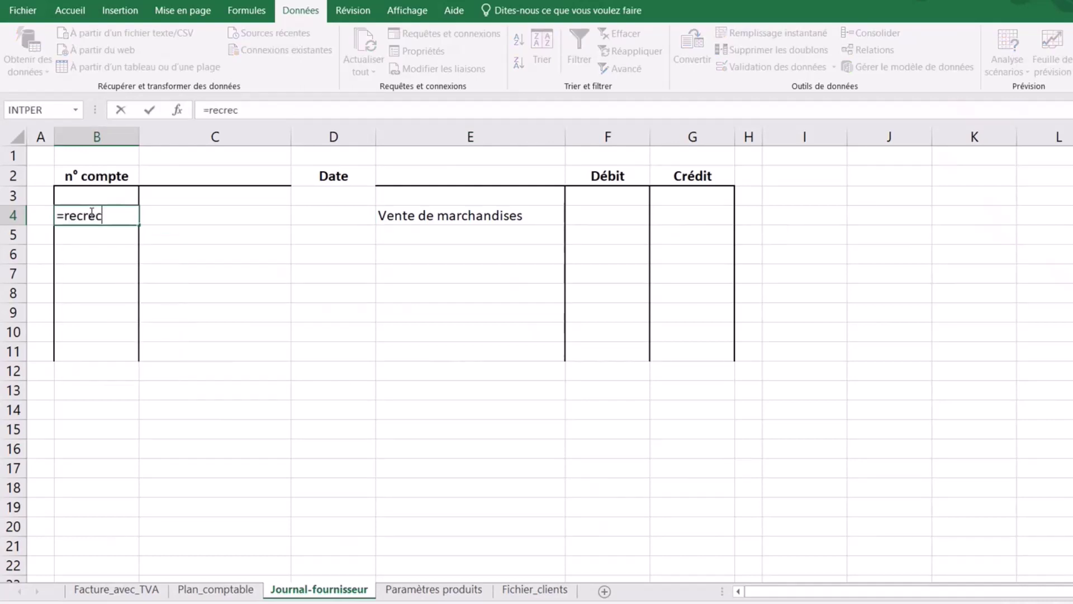
type("hev")
type("(")
left_click(83, 216)
type("h")
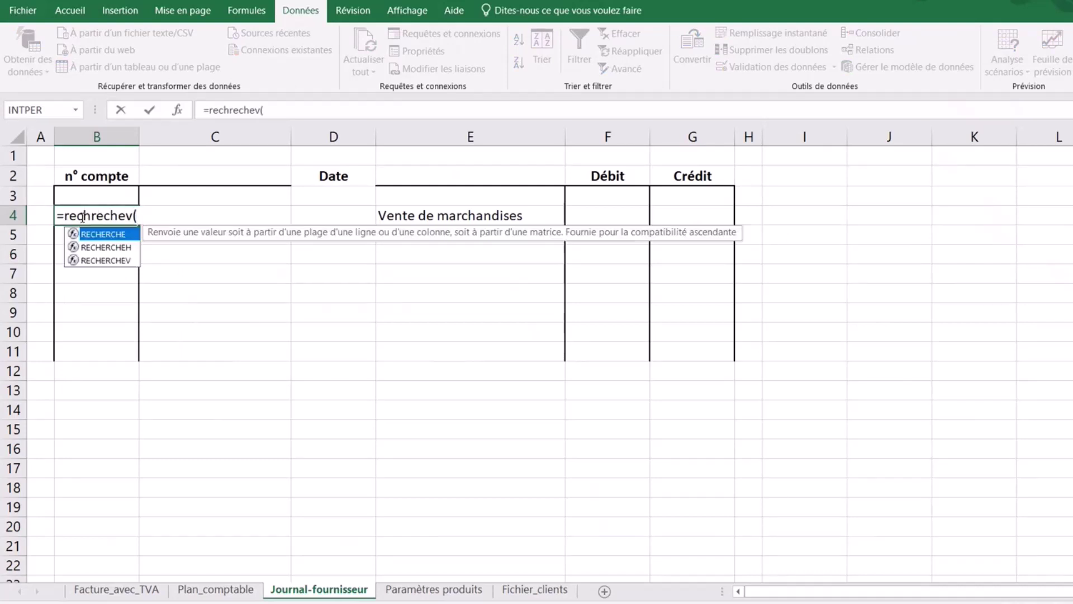
left_click(134, 218)
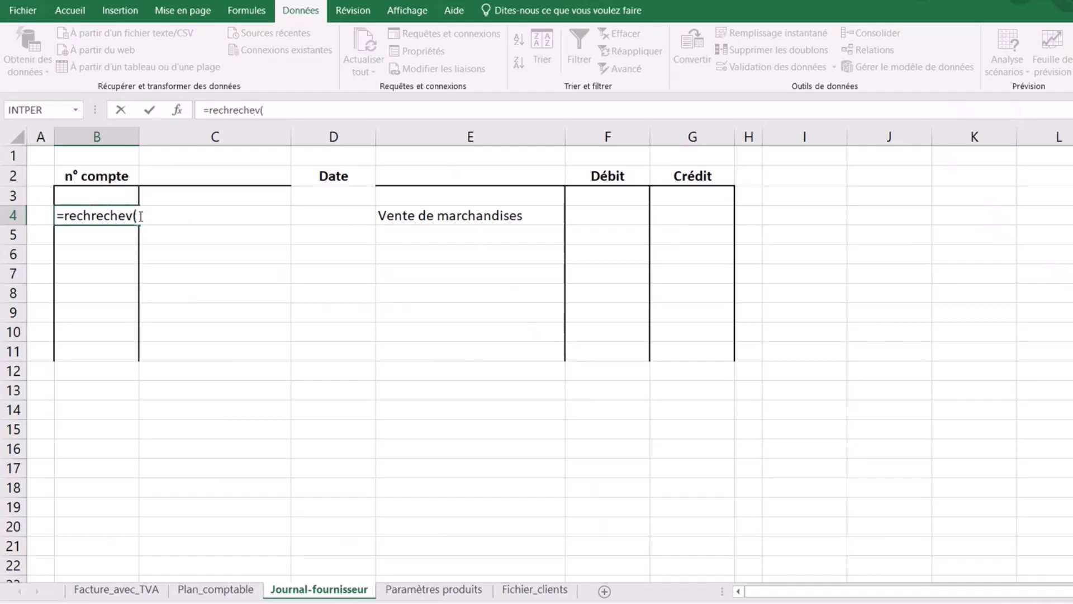
left_click(444, 217)
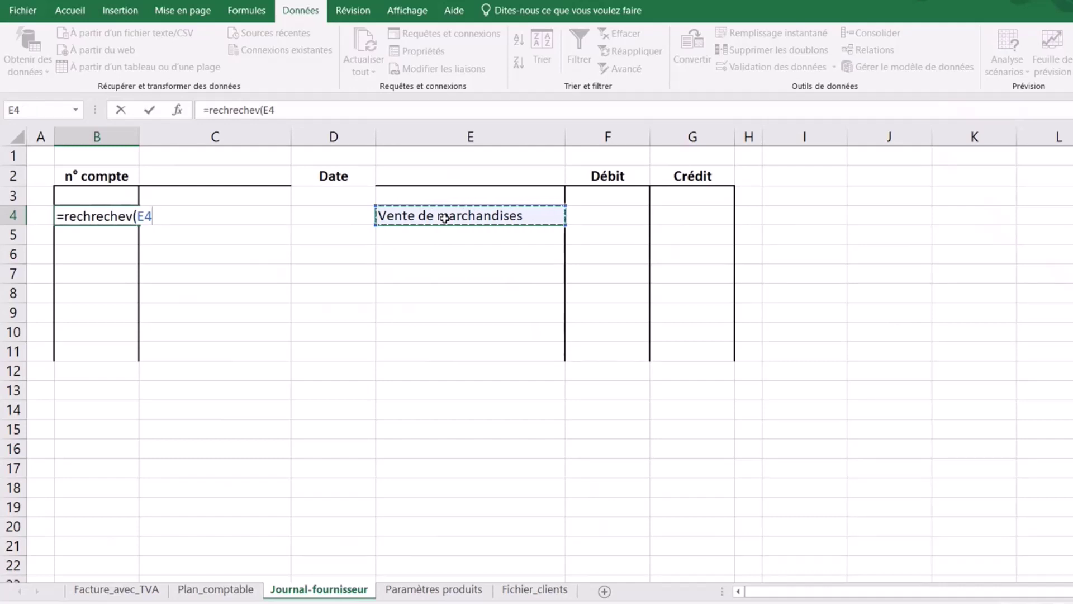
type(";")
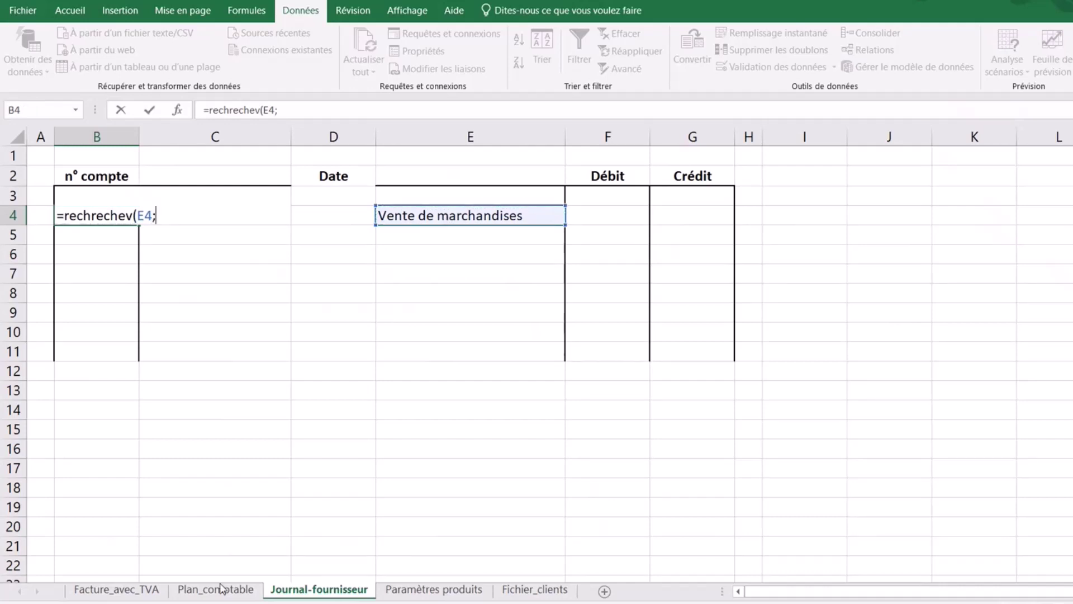
left_click(217, 590)
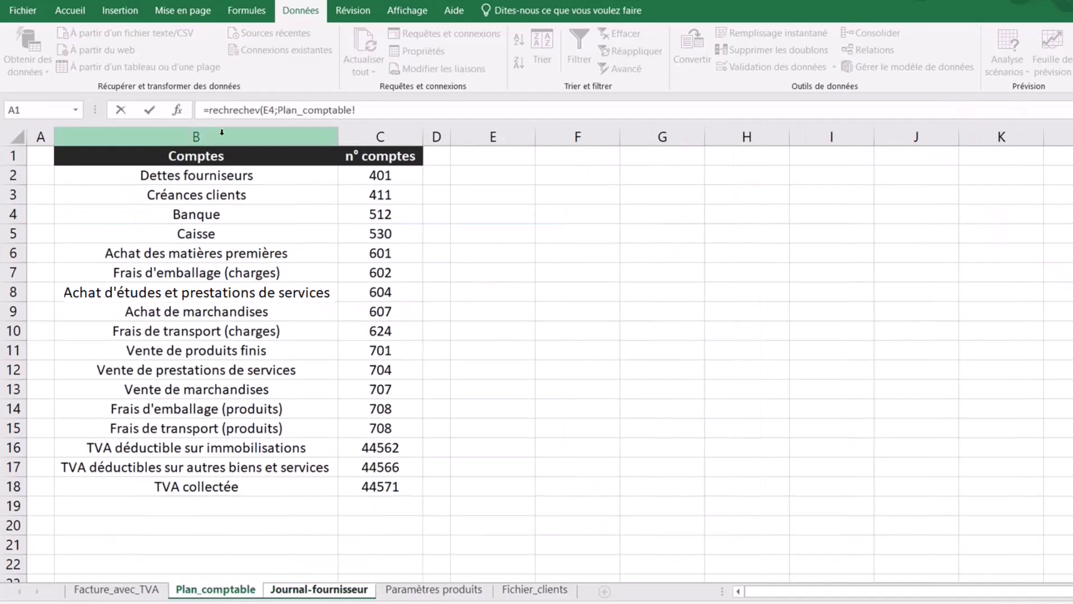
left_click_drag(221, 136, 375, 137)
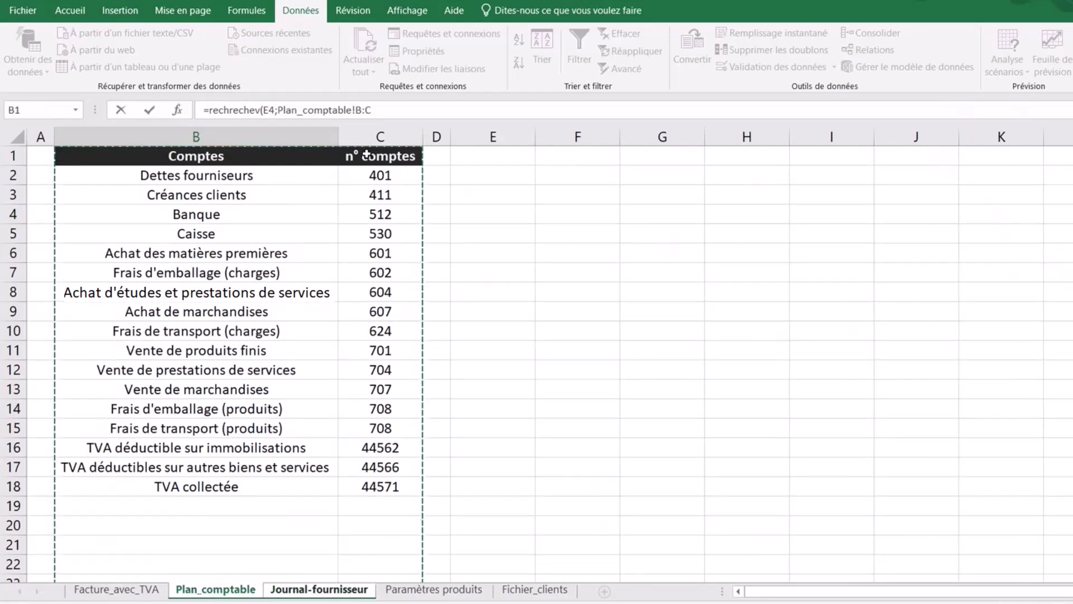
type(";2")
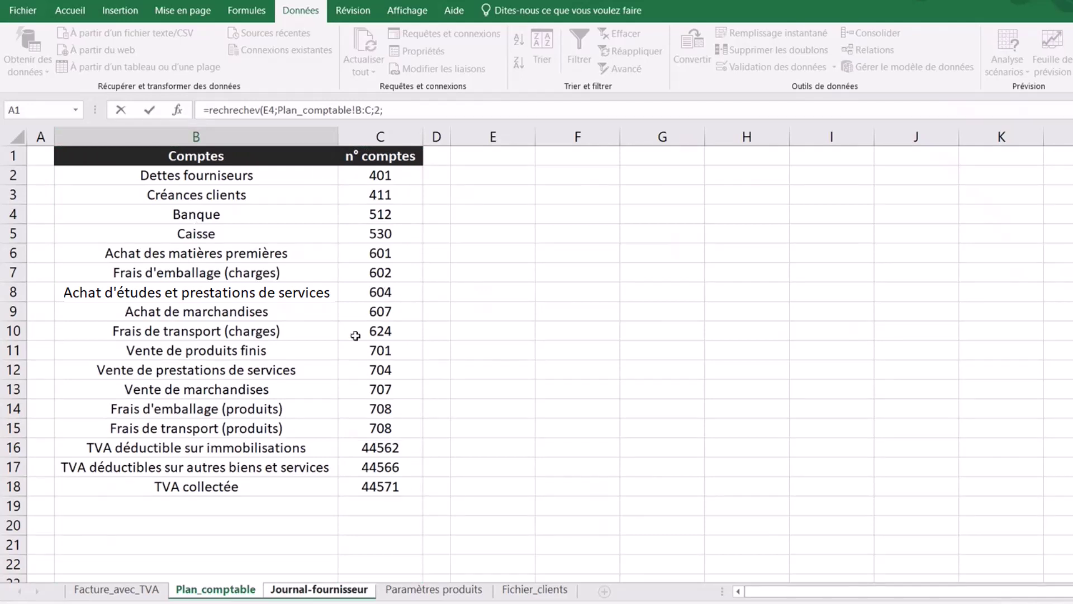
type("0")
key("Return")
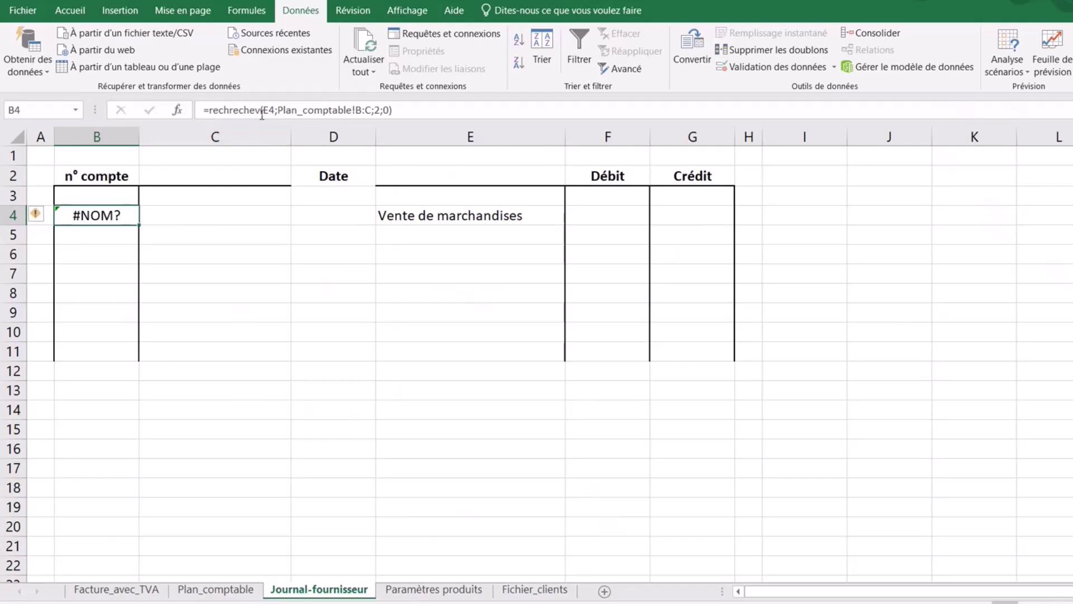
Rewrite B4 as =recherchev(E4;Plan_comptable!B:C;2;0) so it returns 707.
left_click_drag(256, 110, 219, 110)
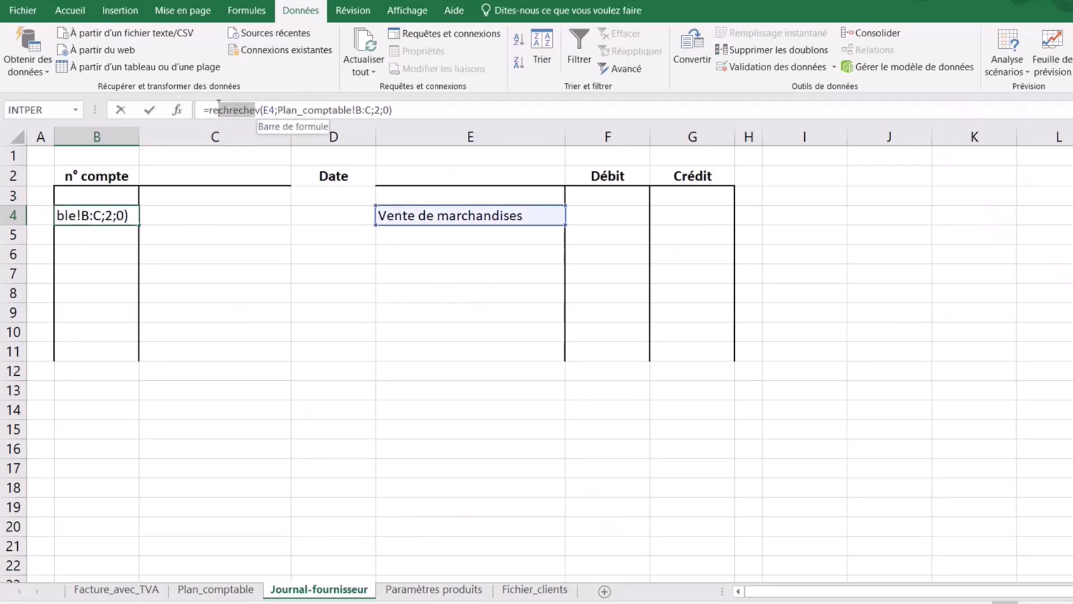
left_click(390, 110)
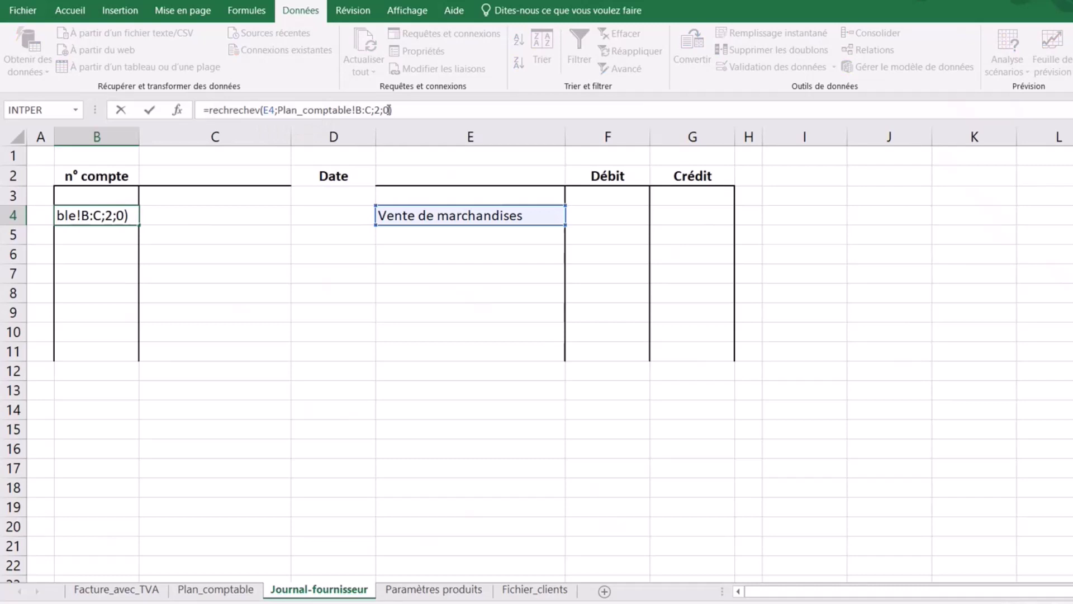
left_click_drag(390, 110, 209, 110)
type("reche")
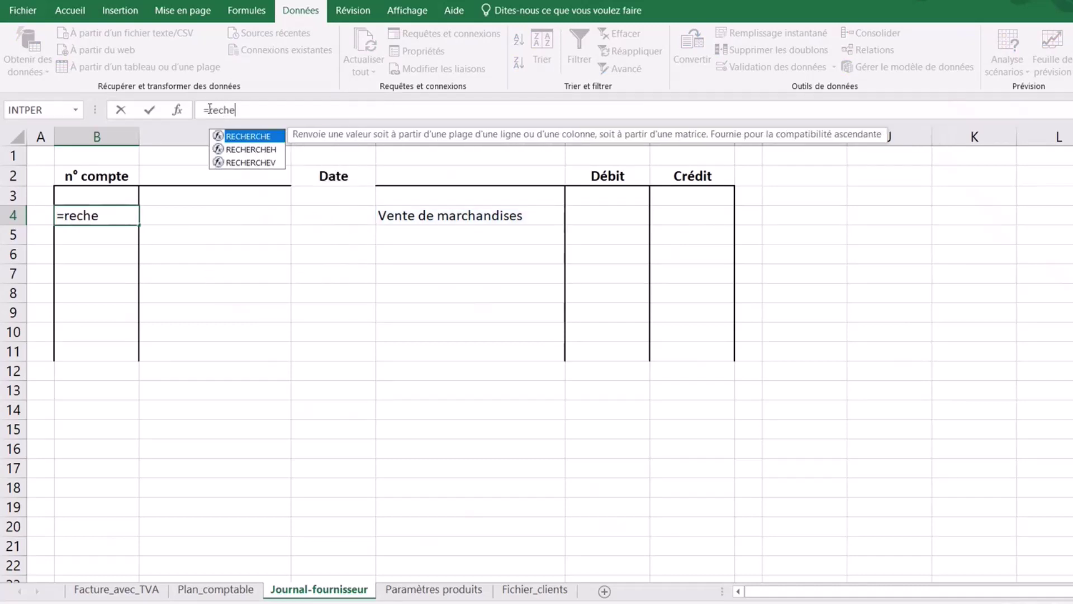
type("rche")
type("v(")
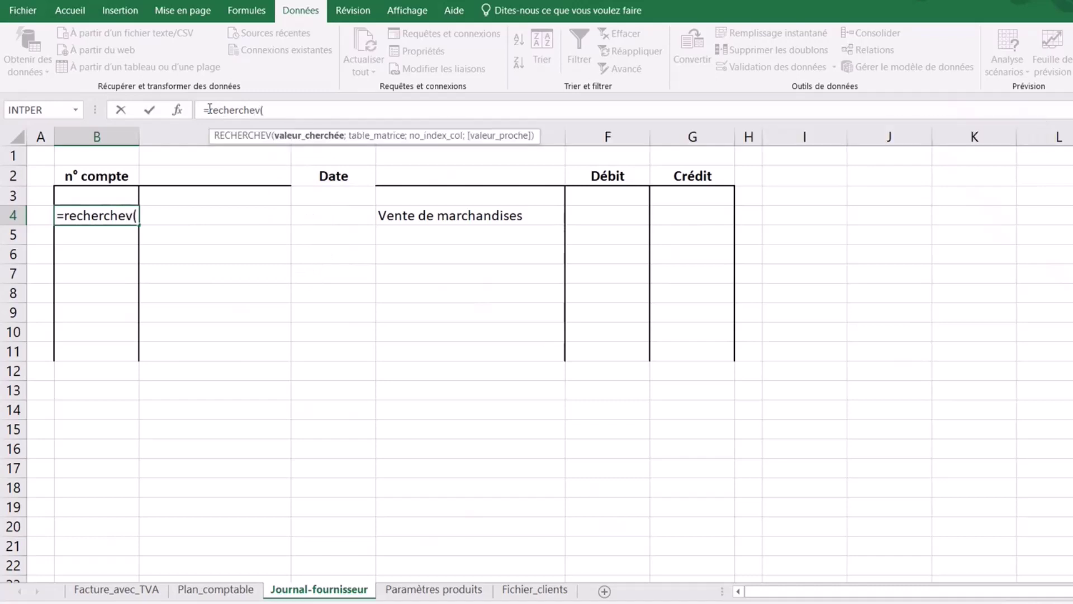
left_click(506, 212)
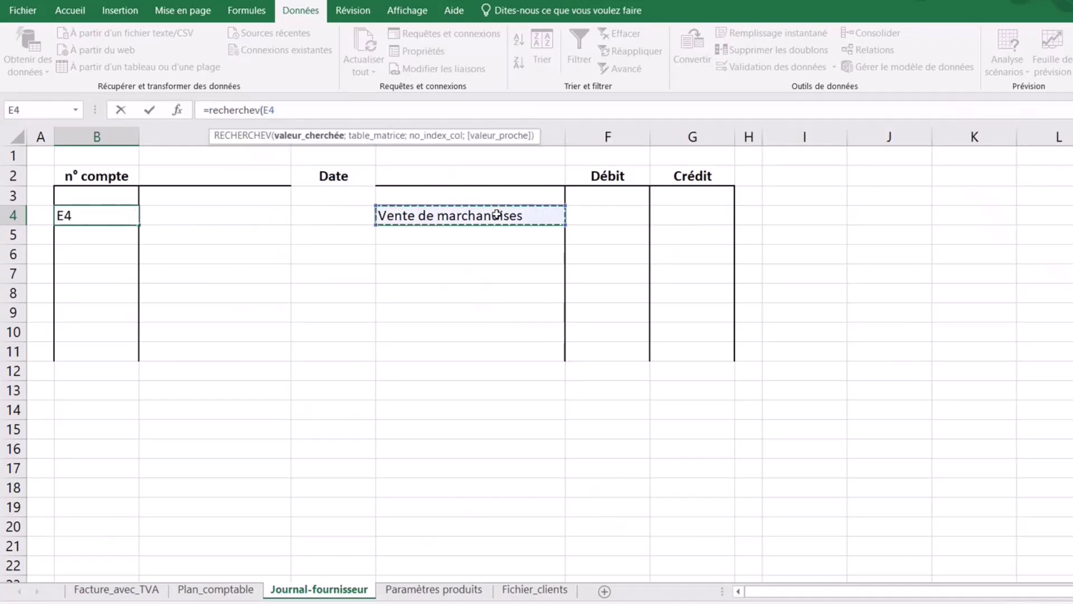
type(";")
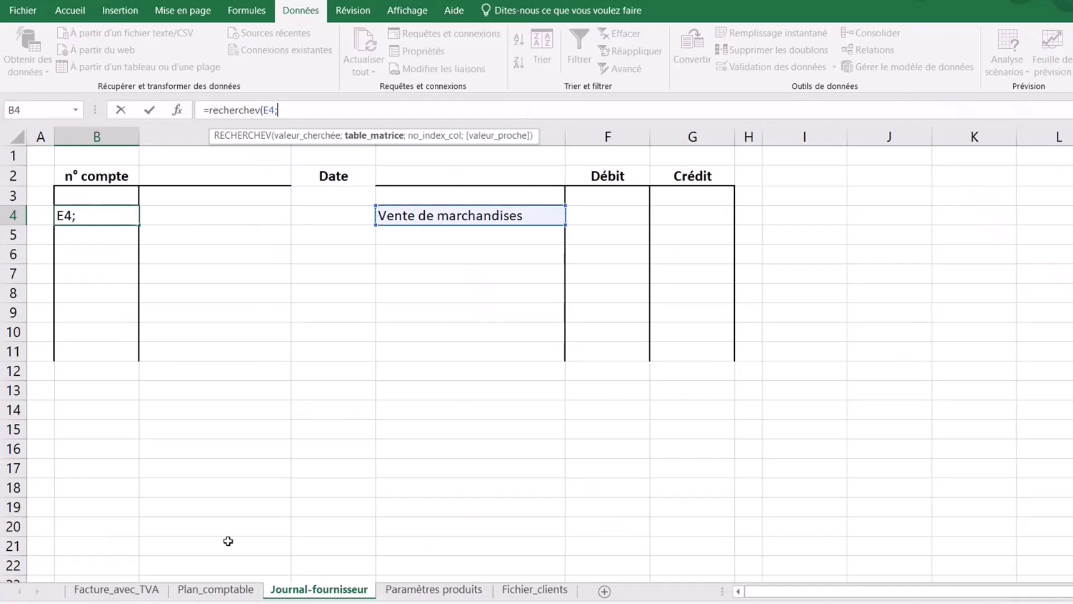
left_click(215, 589)
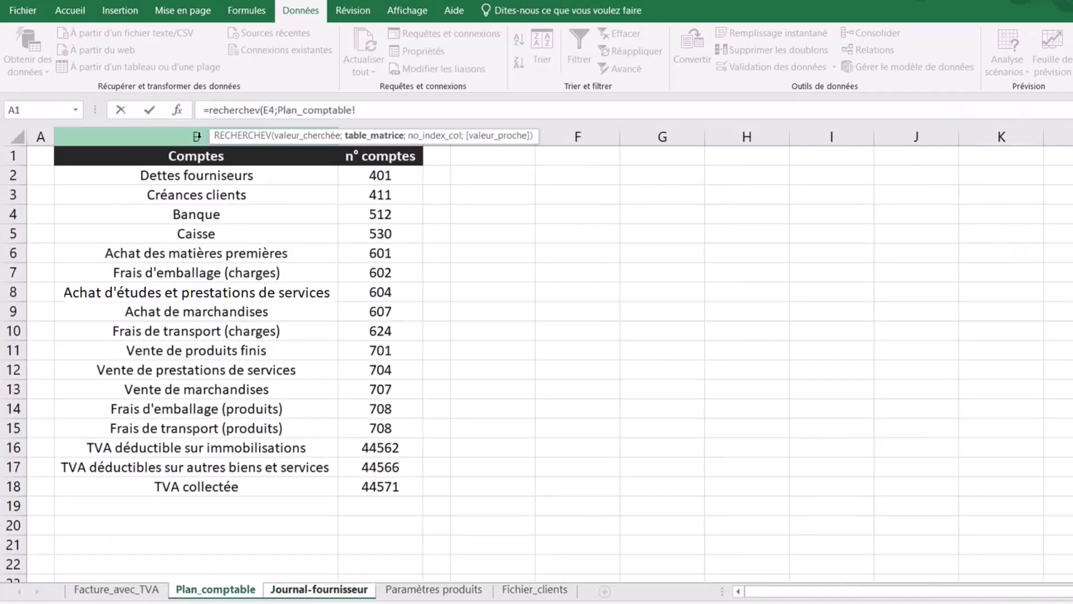
left_click_drag(197, 137, 374, 149)
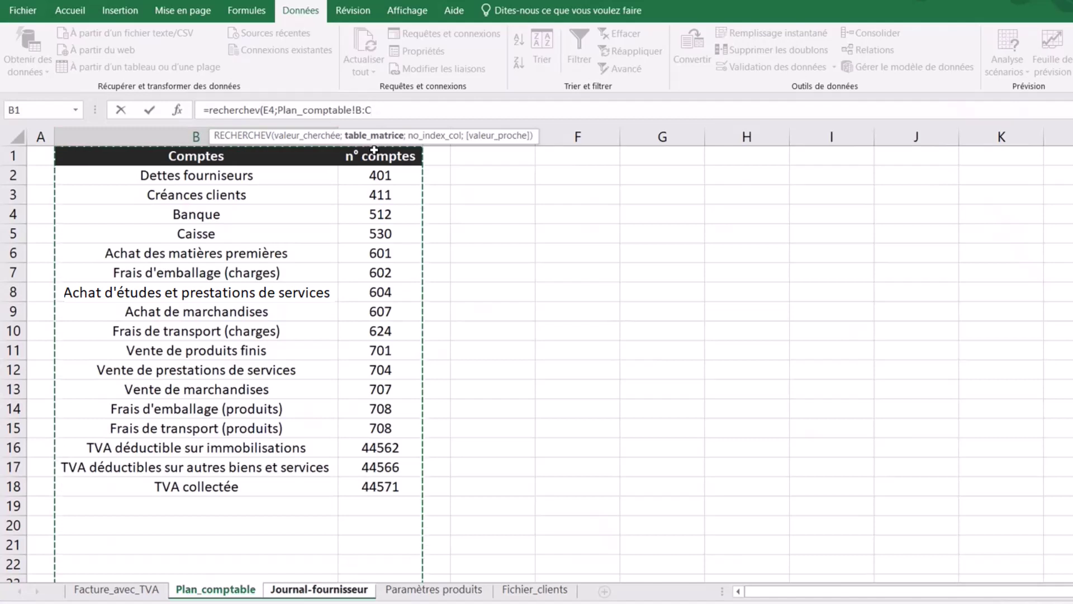
type(";2")
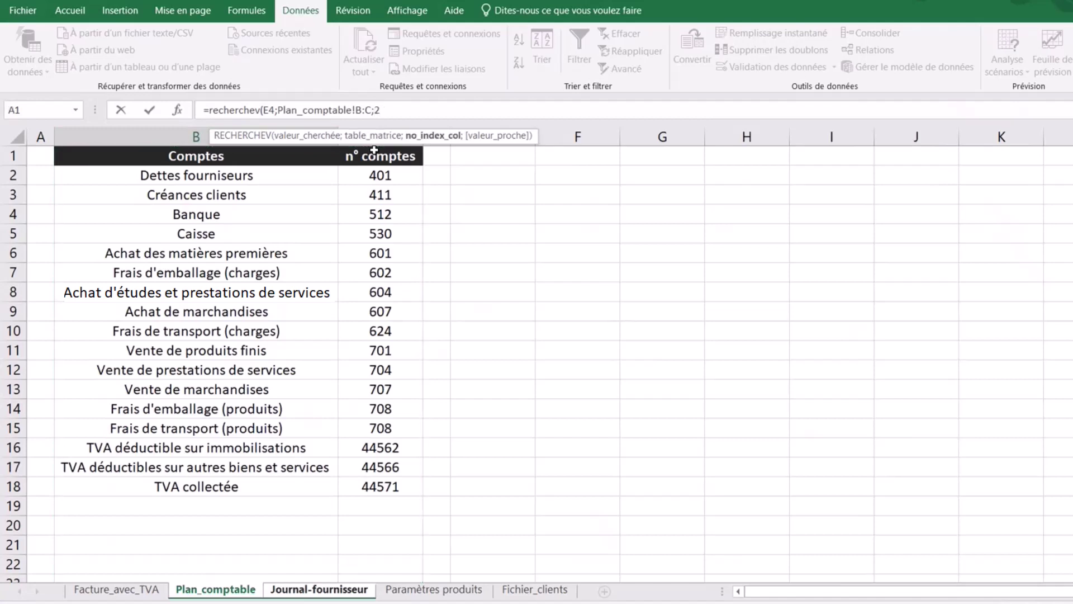
type(";0")
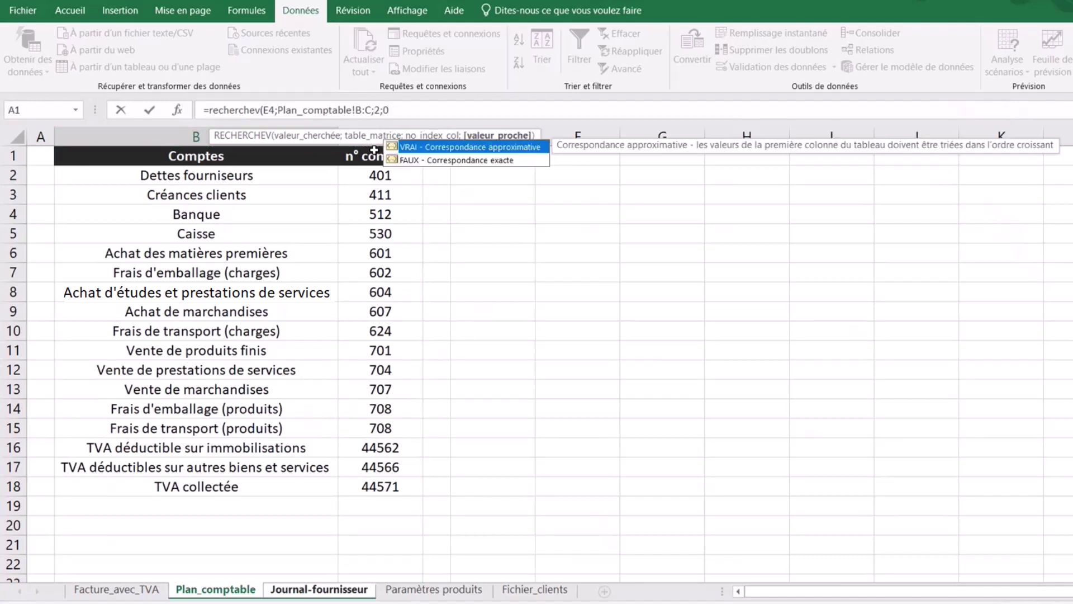
type(")")
key("Return")
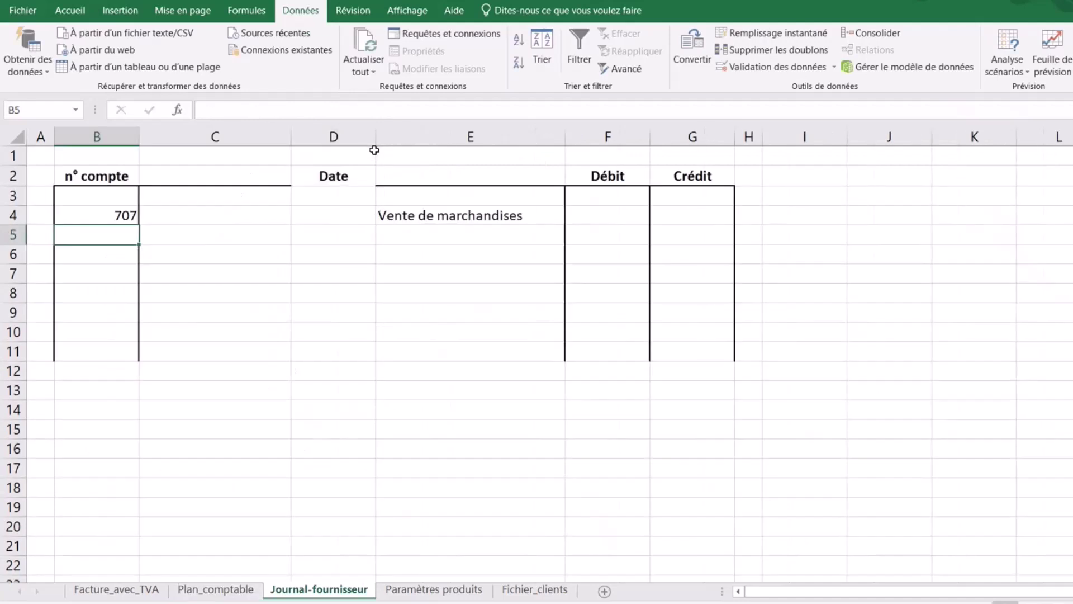
Centre the whole n° compte column B, then select G4.
left_click(103, 136)
left_click(70, 10)
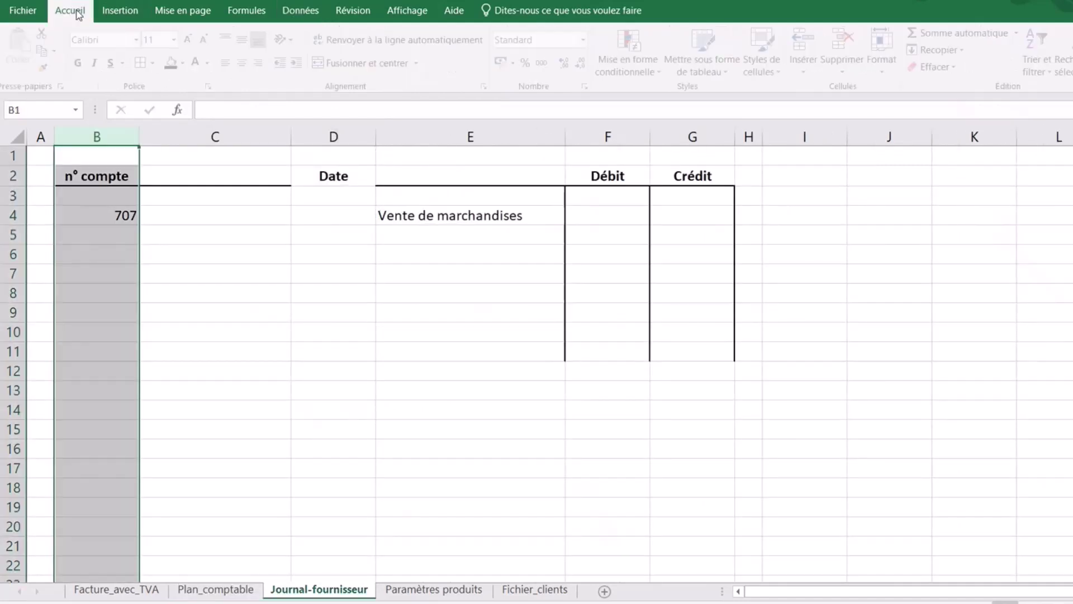
left_click(246, 63)
left_click(248, 342)
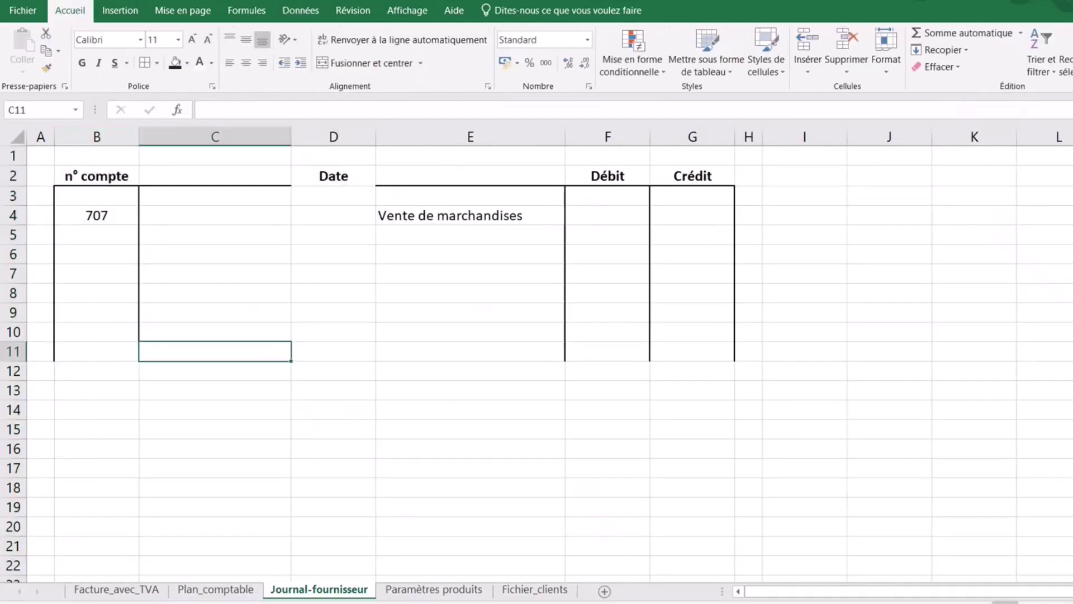
left_click(455, 217)
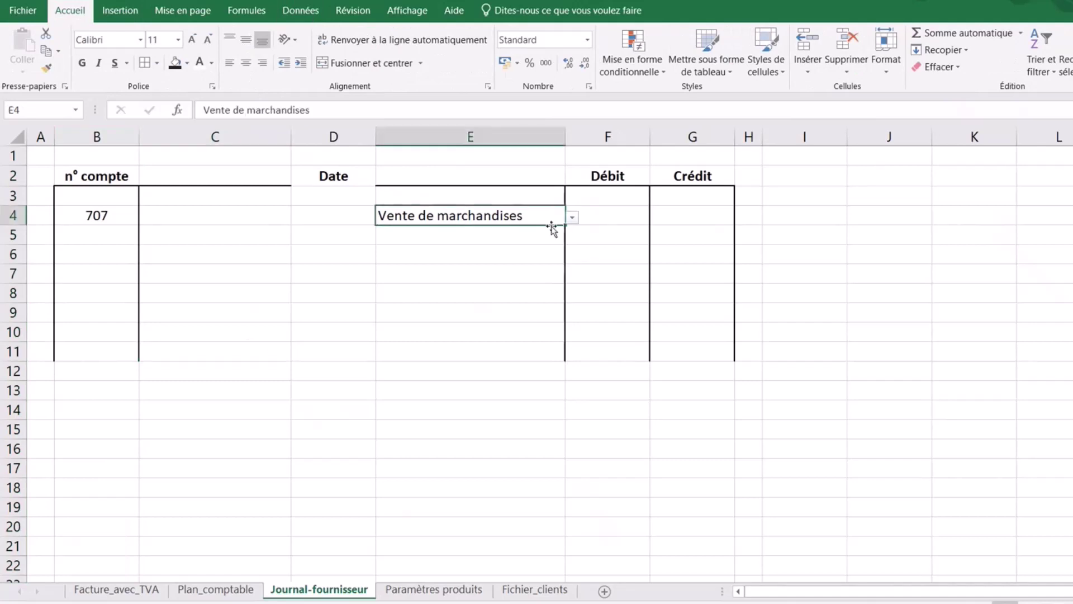
left_click(699, 216)
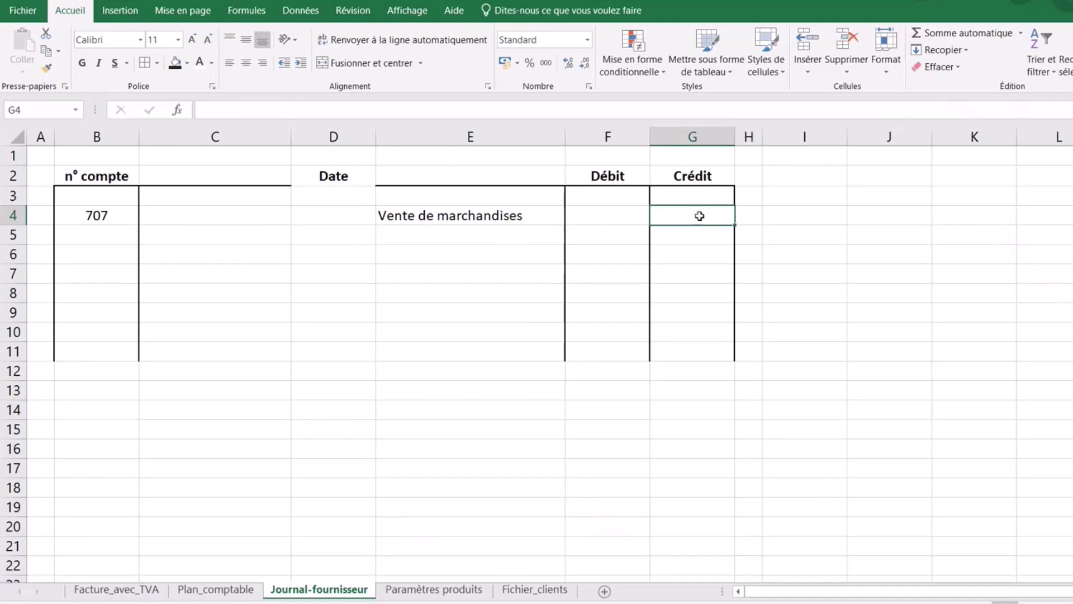
Enter 'Net commercial' in G4 in red font and extend it with '= Brut HT'.
type("Net c")
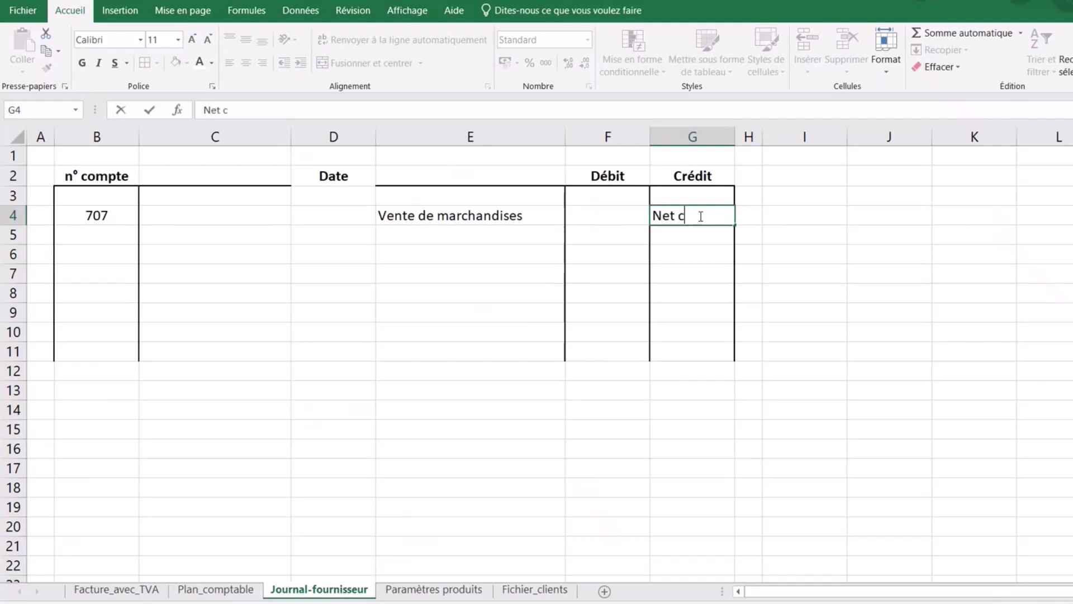
type("ommercial")
left_click(894, 369)
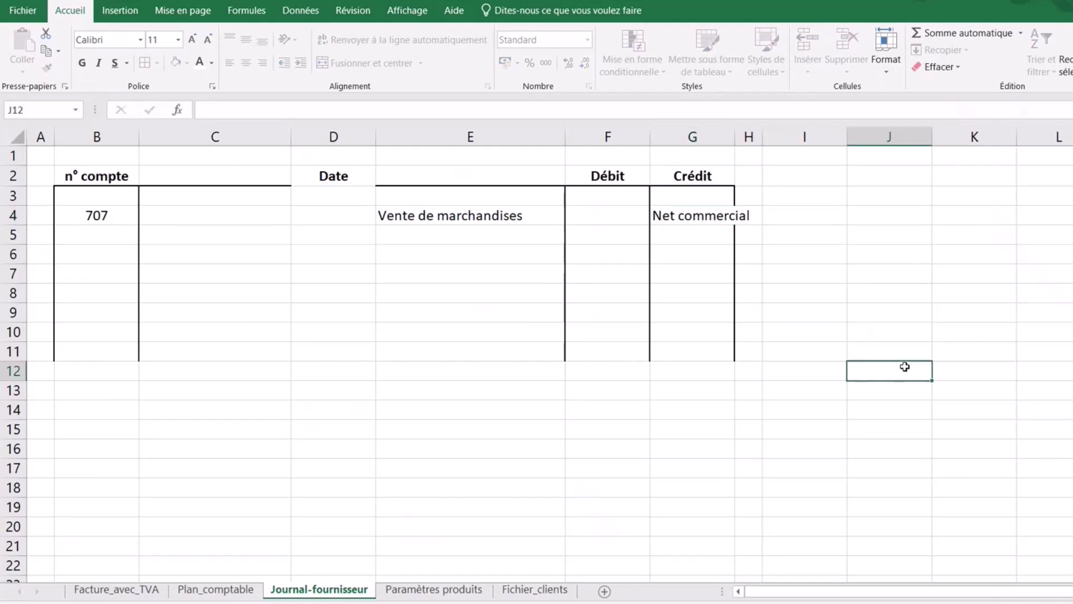
left_click(698, 217)
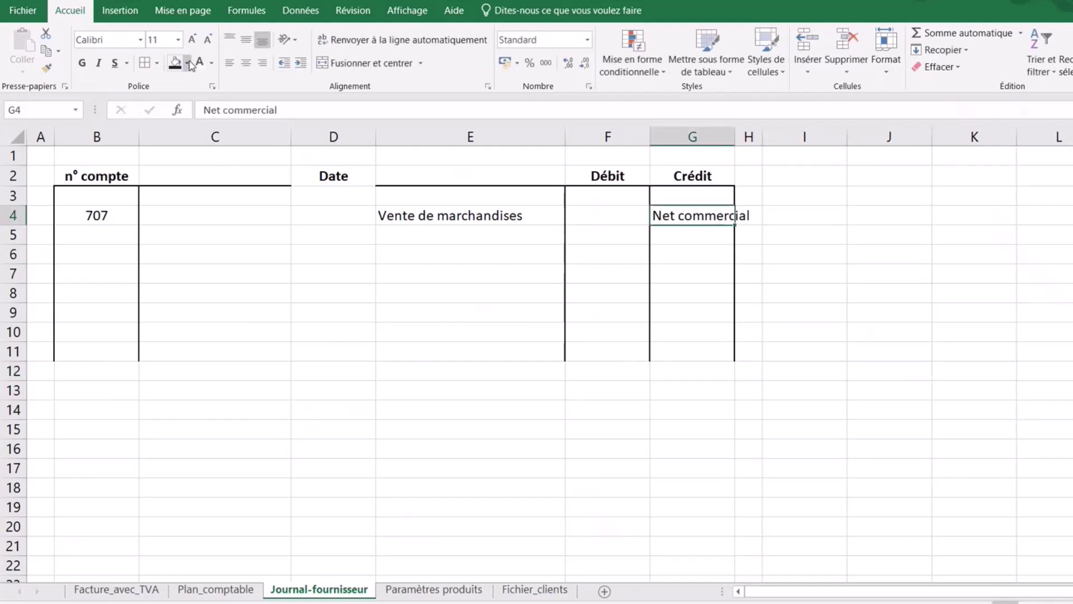
left_click(188, 63)
left_click(211, 63)
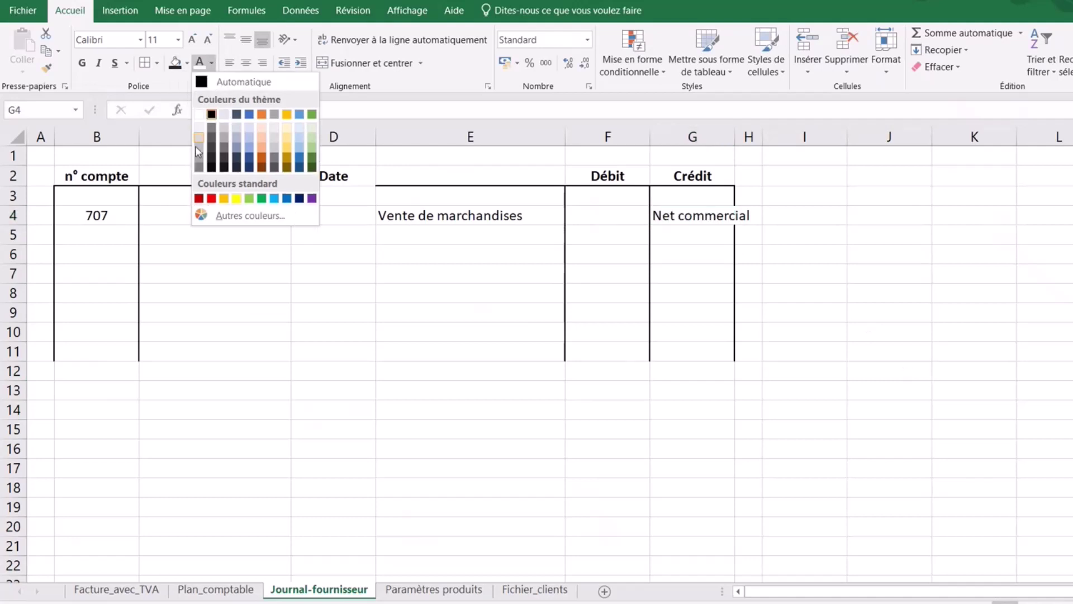
left_click(199, 199)
left_click(312, 110)
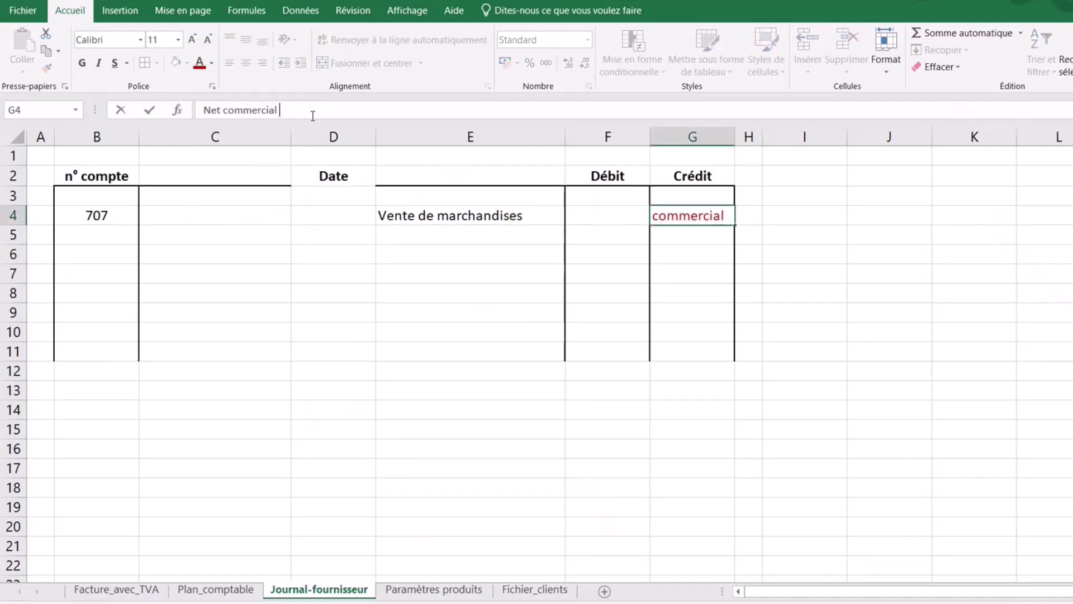
type("= ")
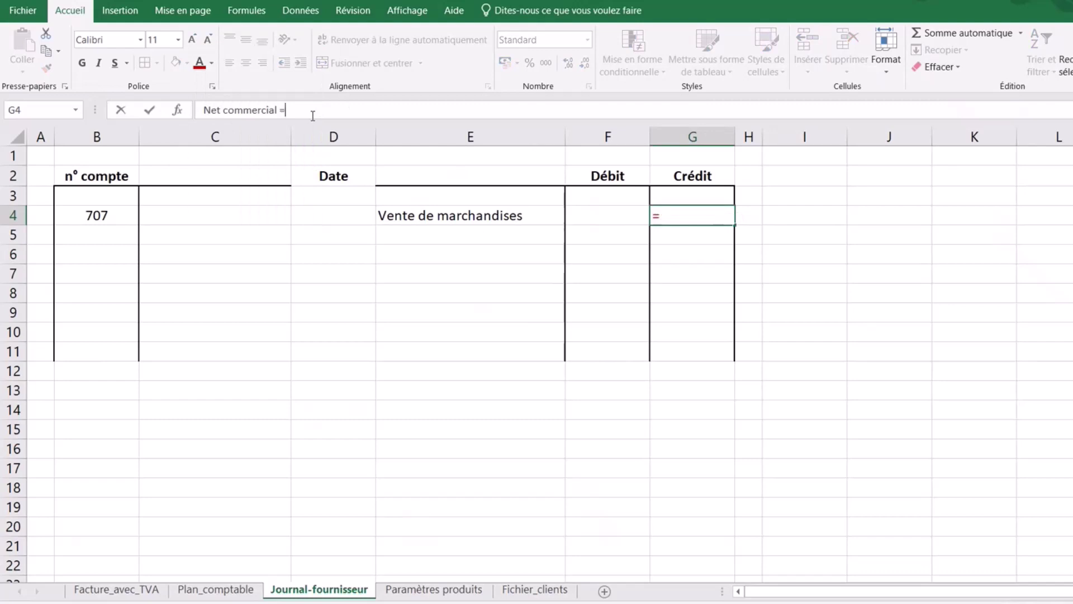
type("Brut ")
type("HT-remise(s")
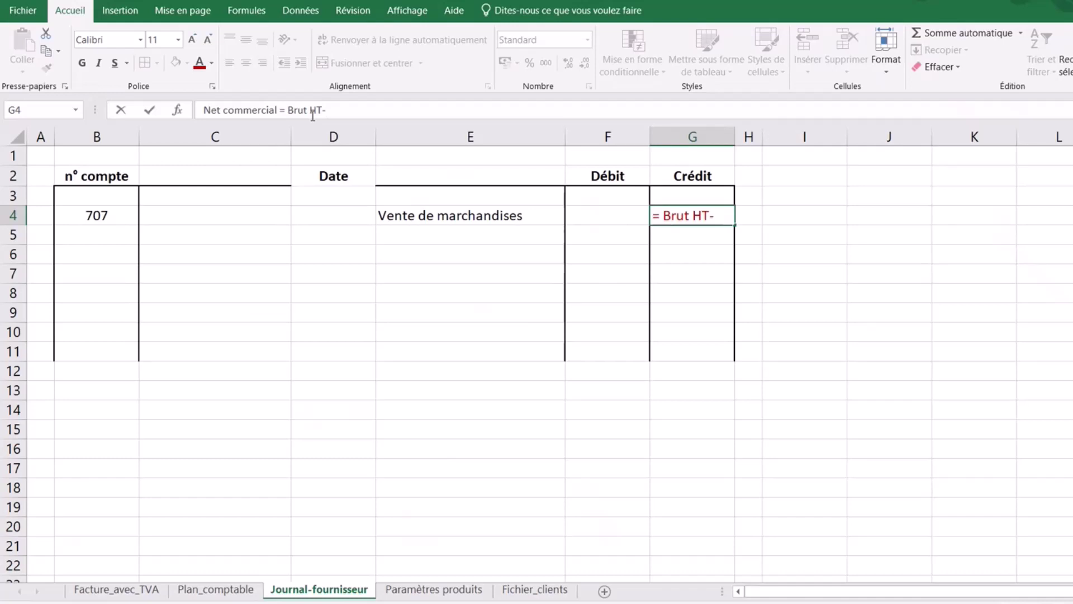
Finish the G4 note so it reads 'Net commercial = Brut HT-remise(s)' and confirm it.
type("rem")
type("ise(")
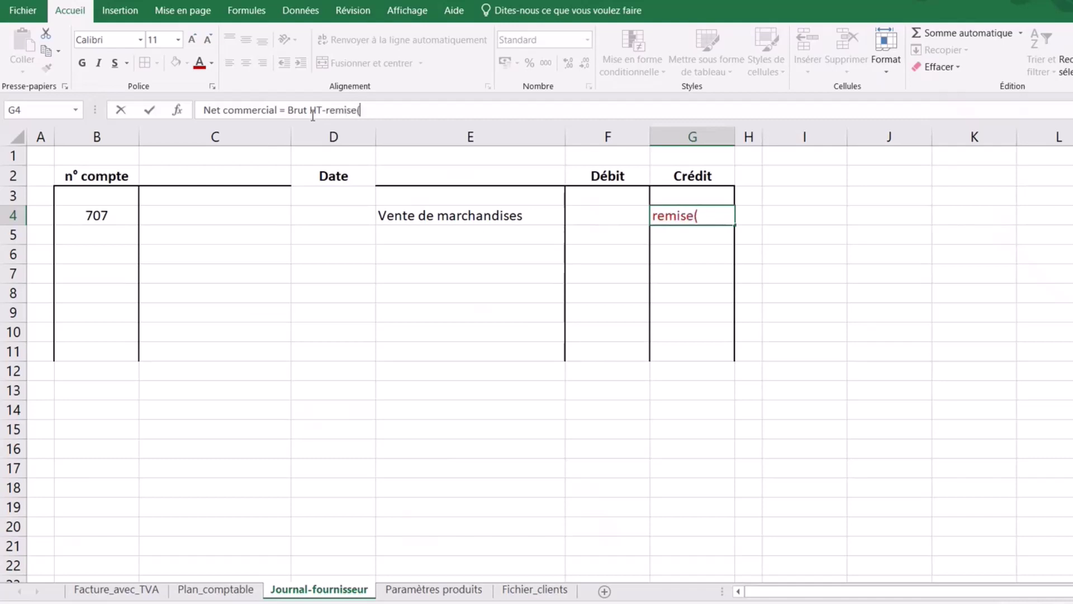
type("s")
type(")")
left_click(800, 422)
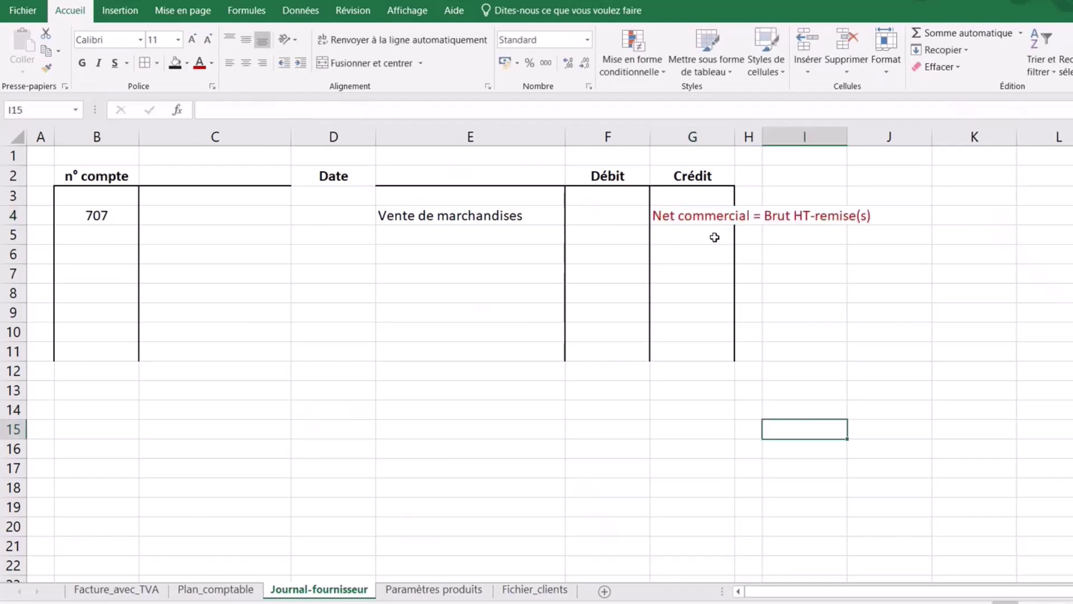
left_click(682, 218)
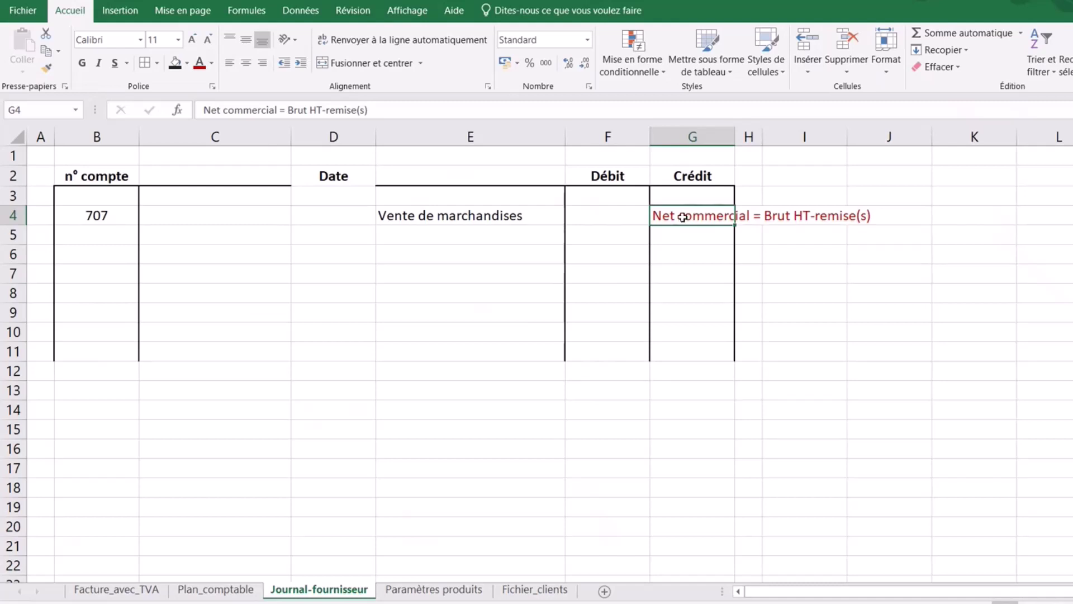
left_click(944, 388)
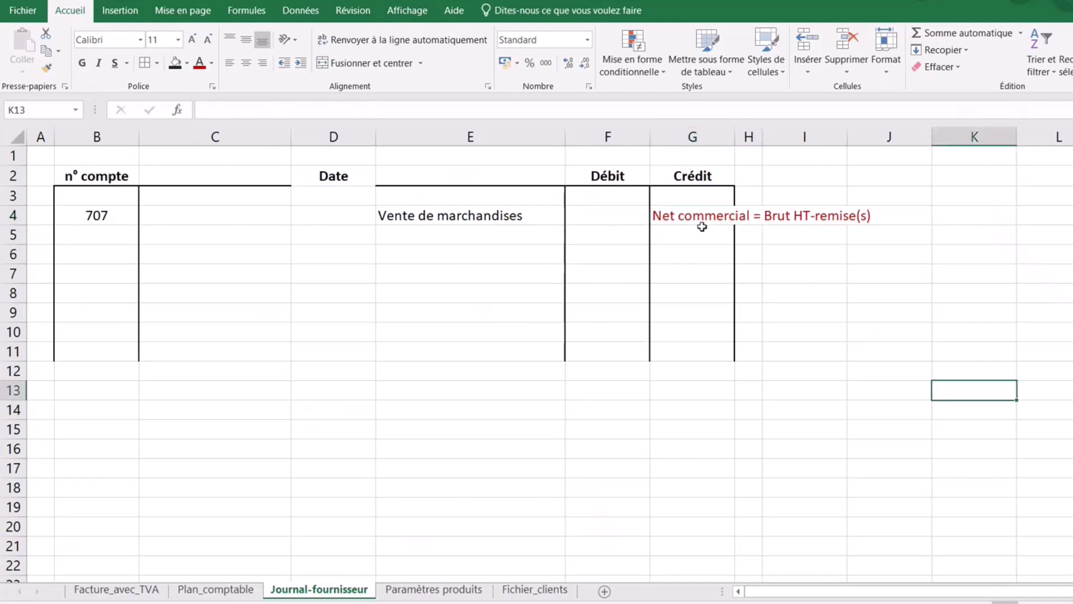
Set the 707 credit to =Facture_avec_TVA!G23*(1-Facture_avec_TVA!G24).
left_click(681, 214)
type("=")
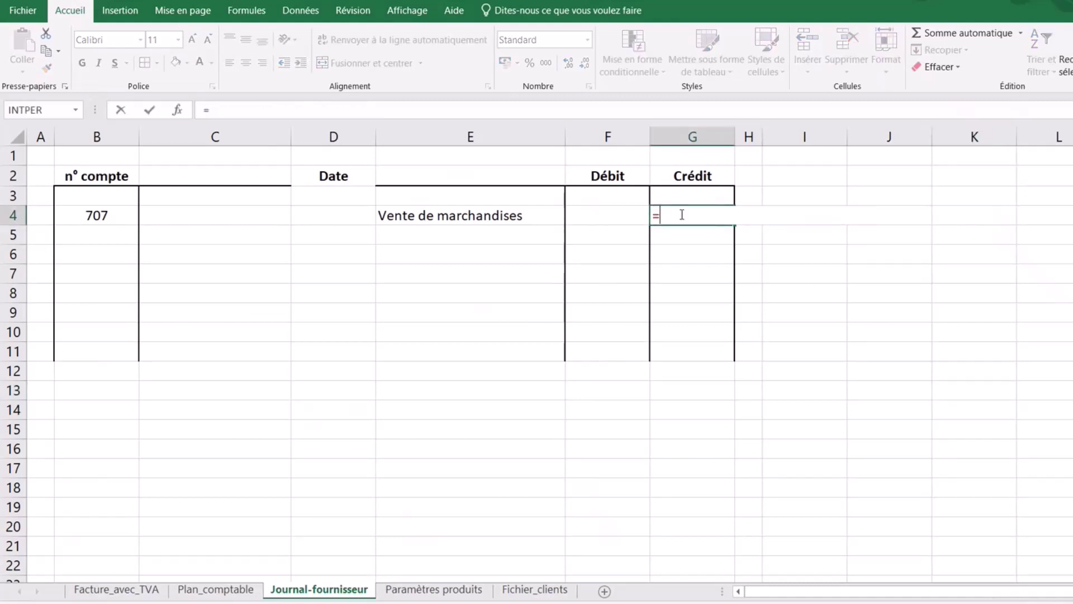
left_click(117, 590)
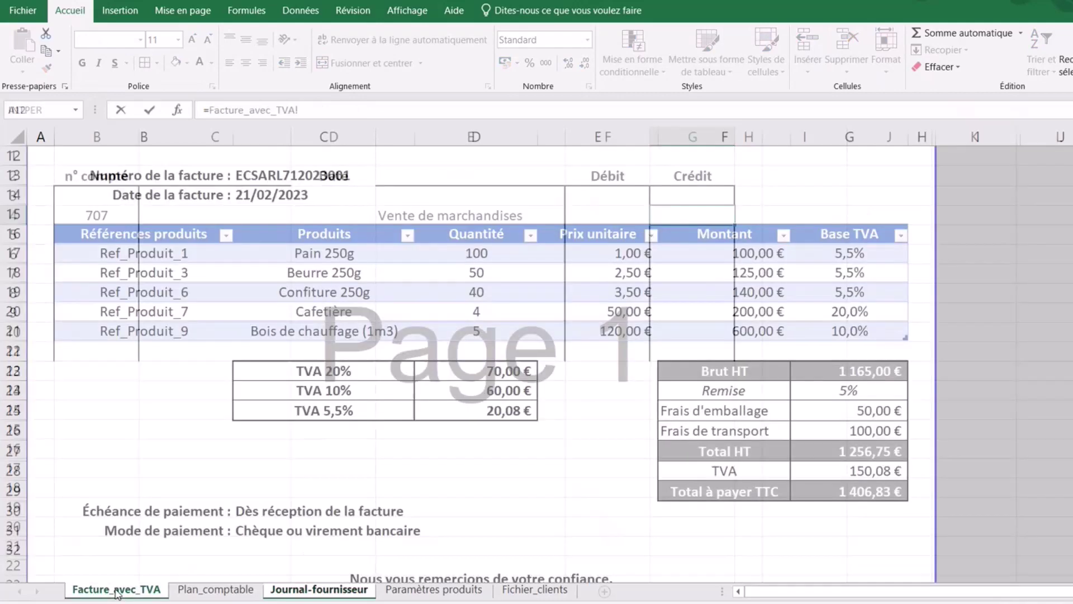
left_click(851, 370)
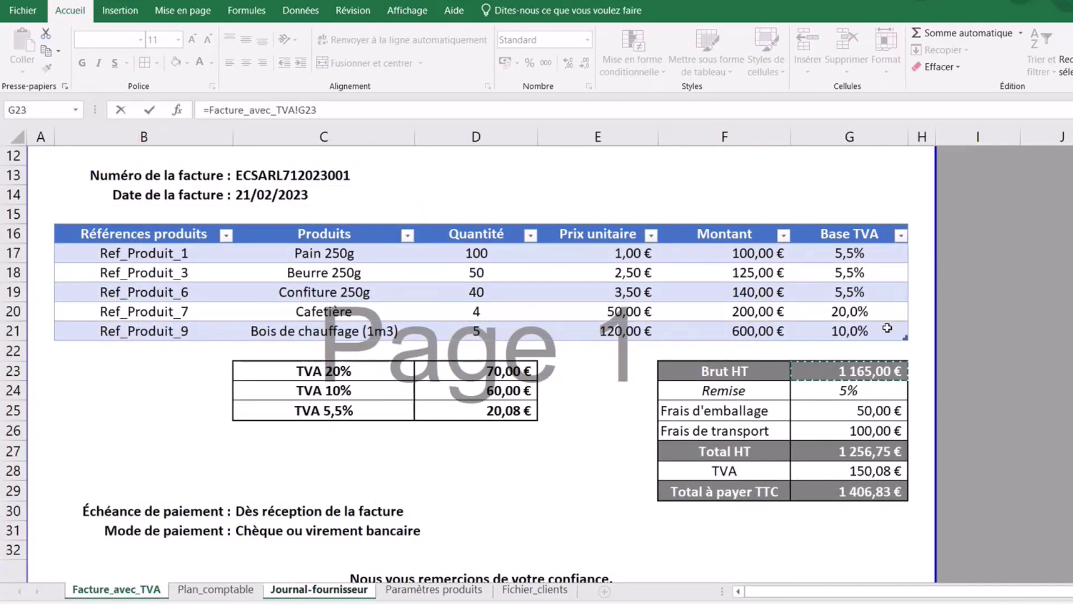
type("-")
key("BackSpace")
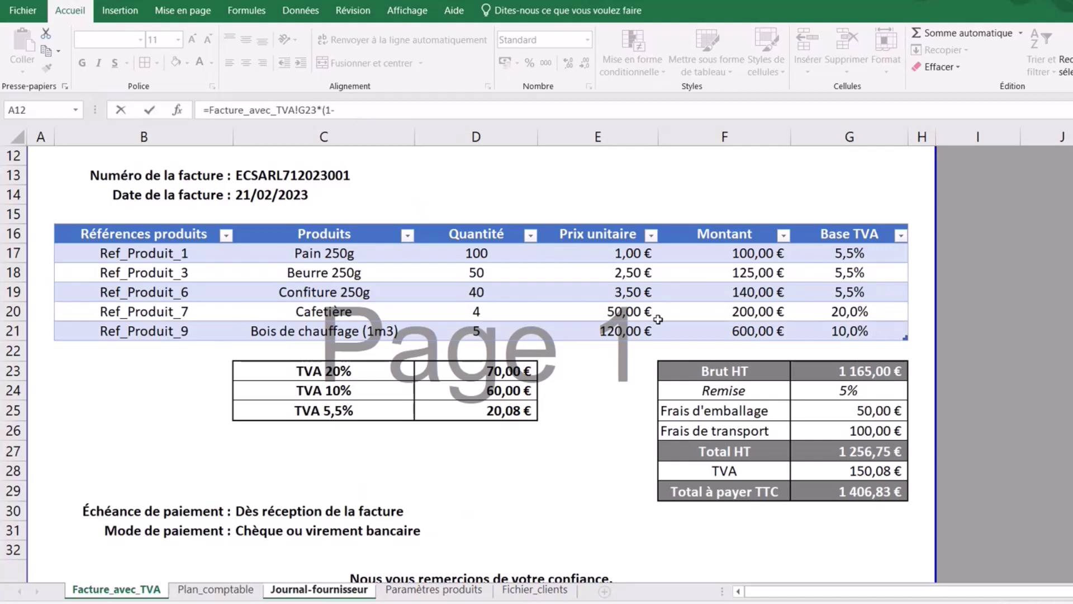
left_click(849, 389)
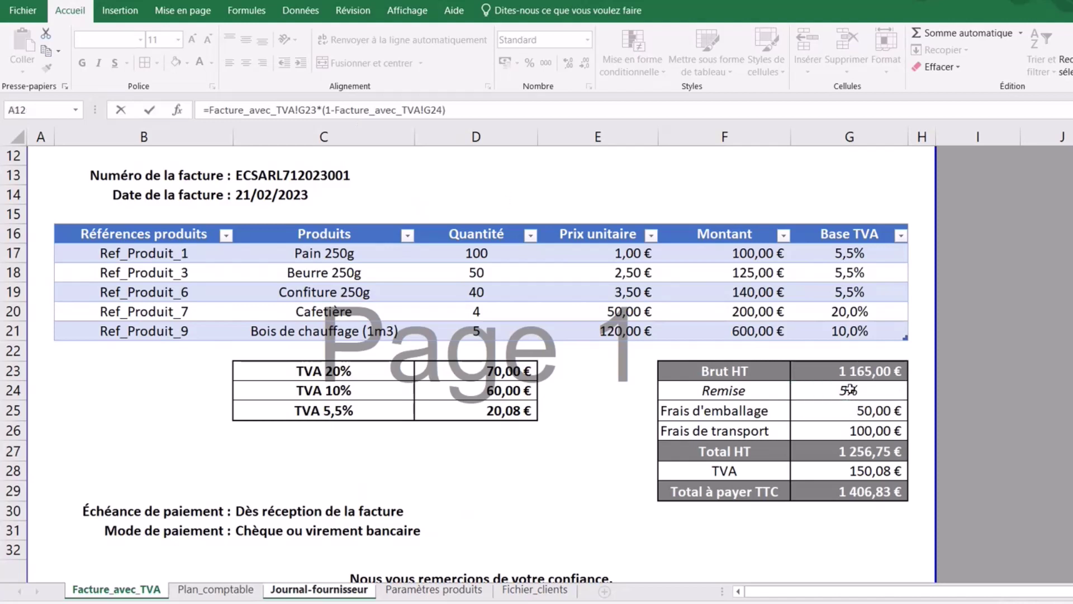
key("Return")
Apply the Comptabilité format so the 707 credit shows 1 106,75 €.
left_click(703, 211)
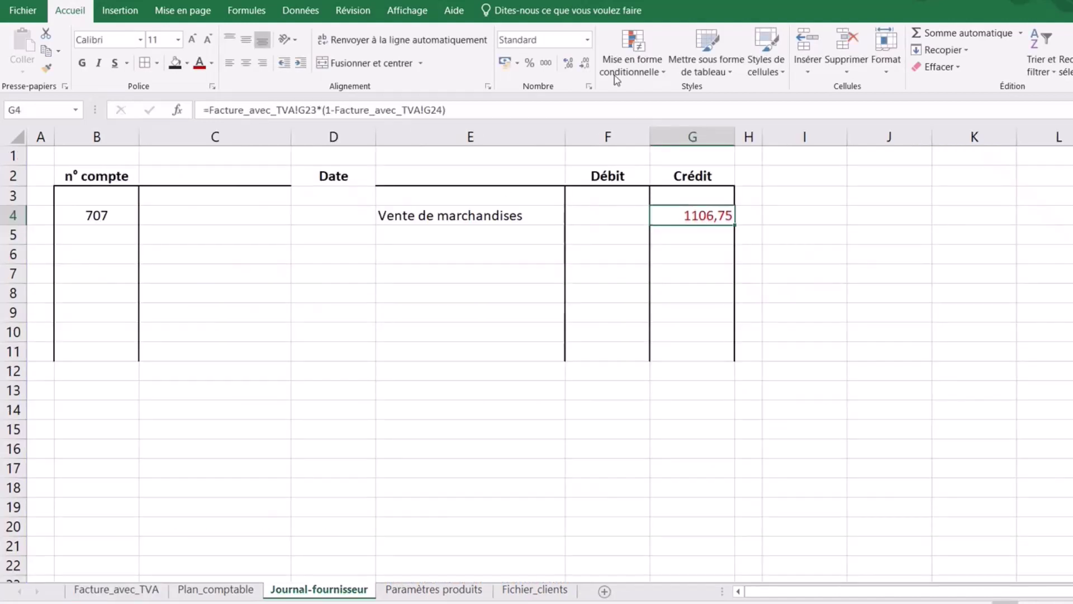
left_click(503, 66)
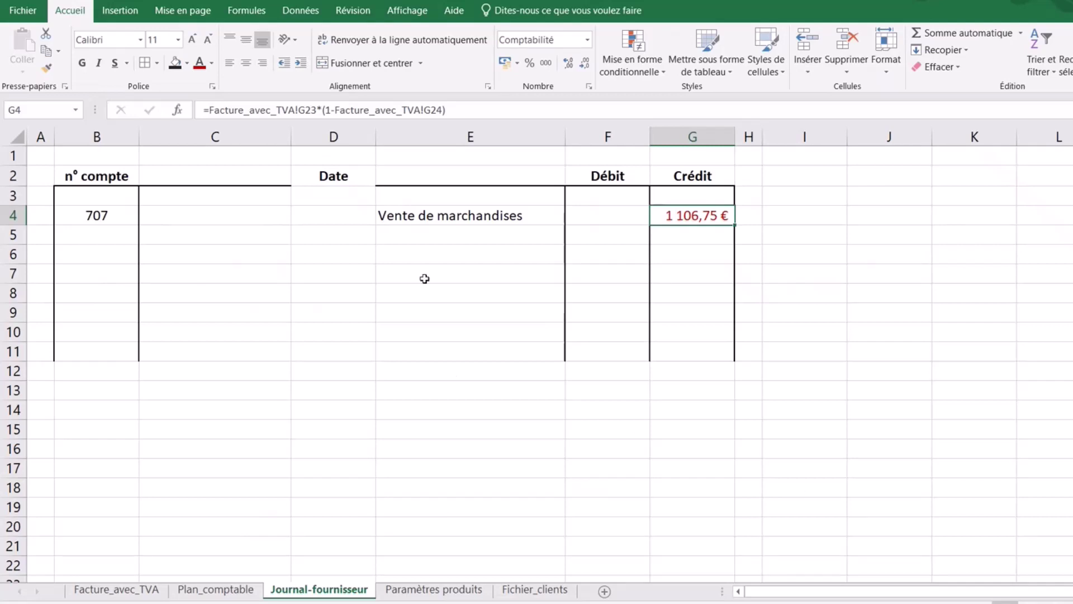
left_click(459, 218)
Add a row 5 line labelled Frais d'emballage (produits) with its account number looked up.
left_click(461, 234)
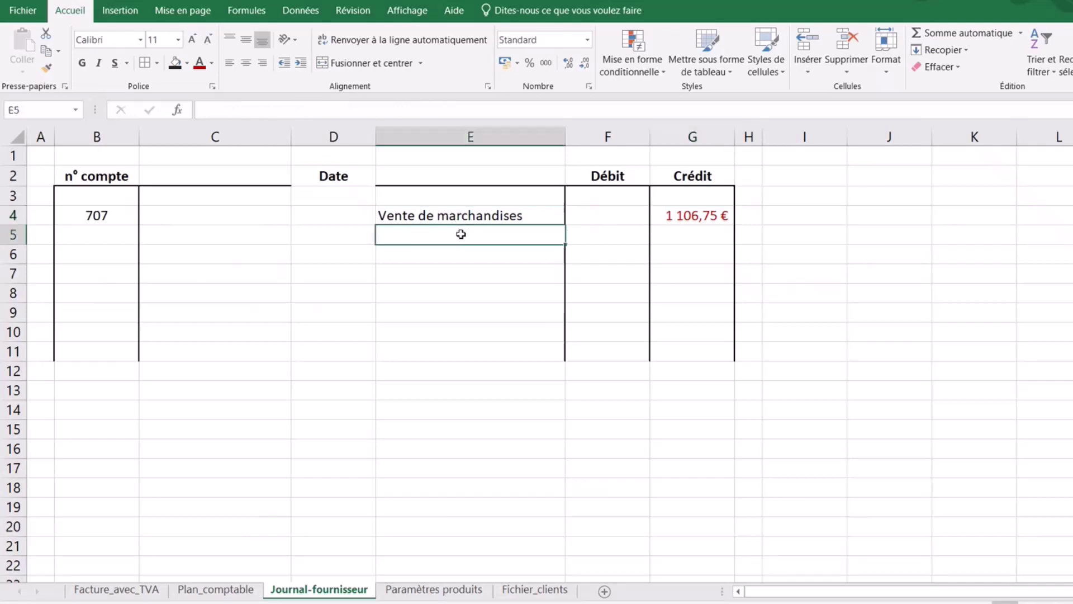
left_click(510, 214)
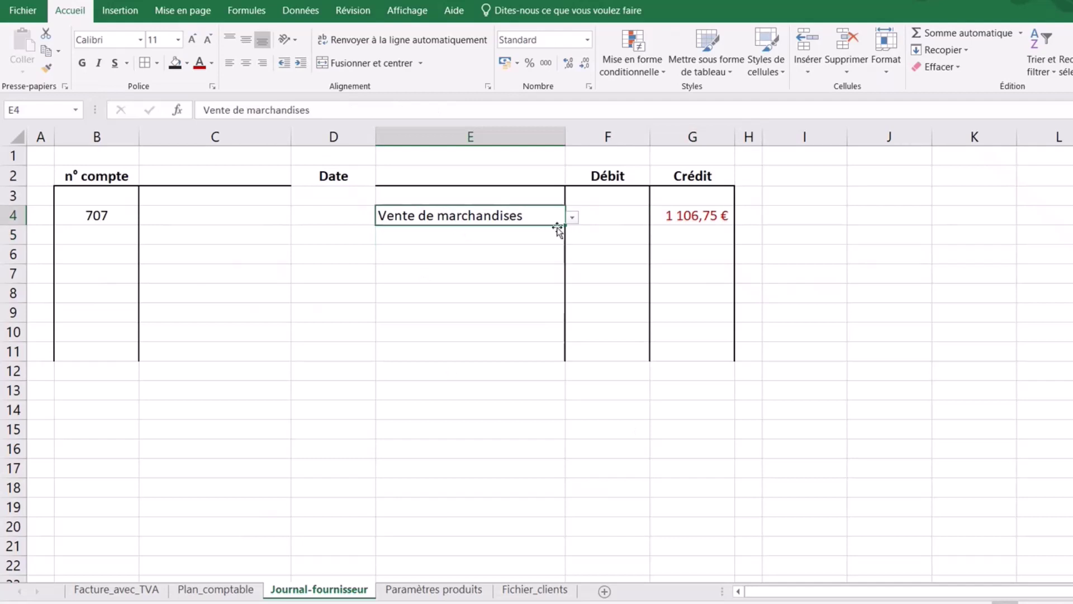
left_click_drag(563, 228, 561, 228)
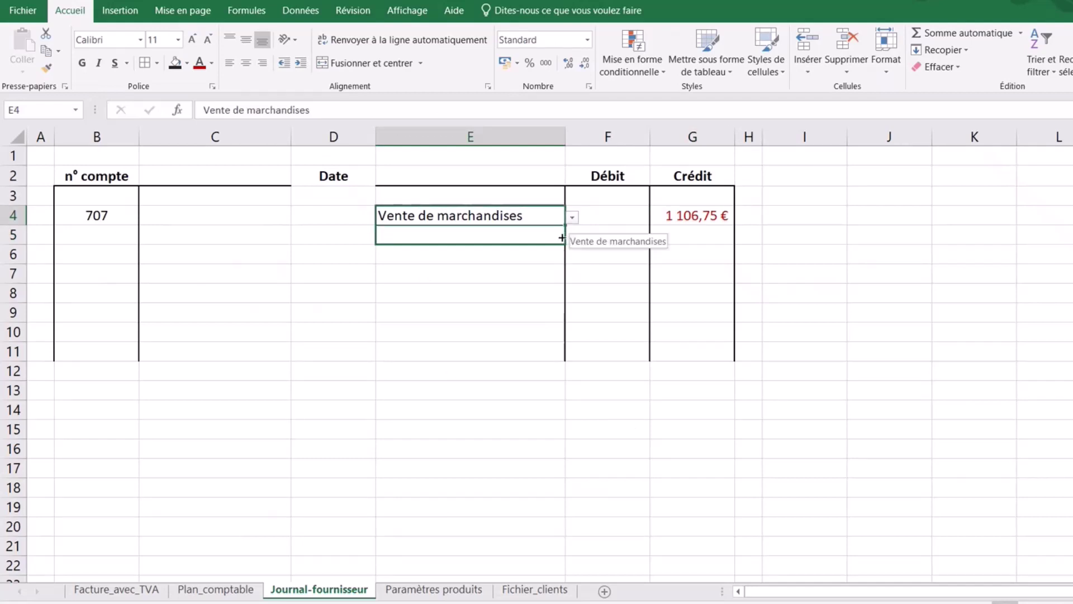
left_click(494, 234)
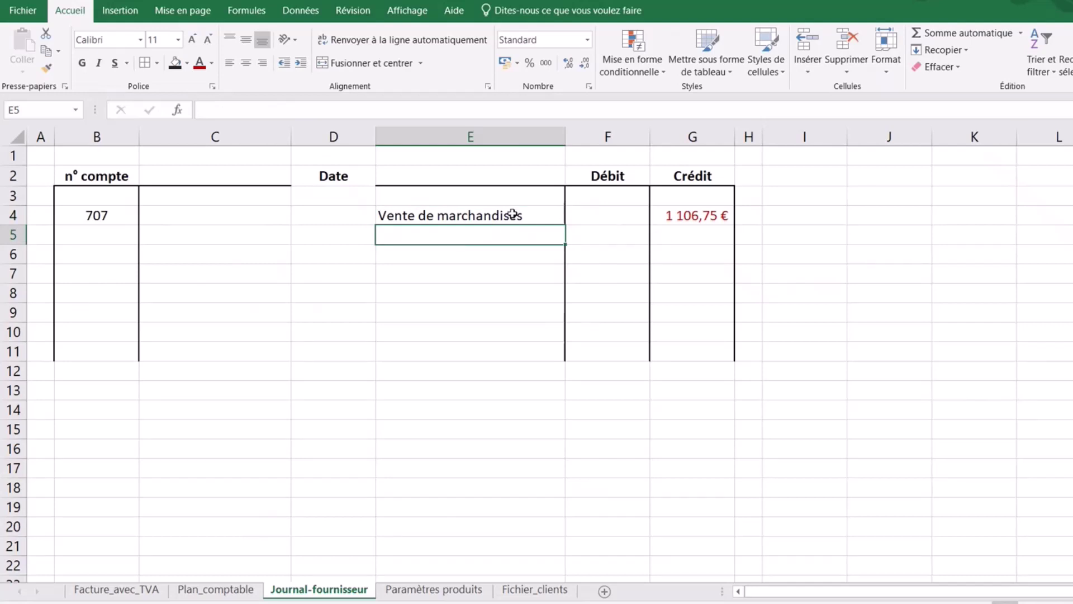
left_click(511, 214)
left_click_drag(564, 227, 564, 239)
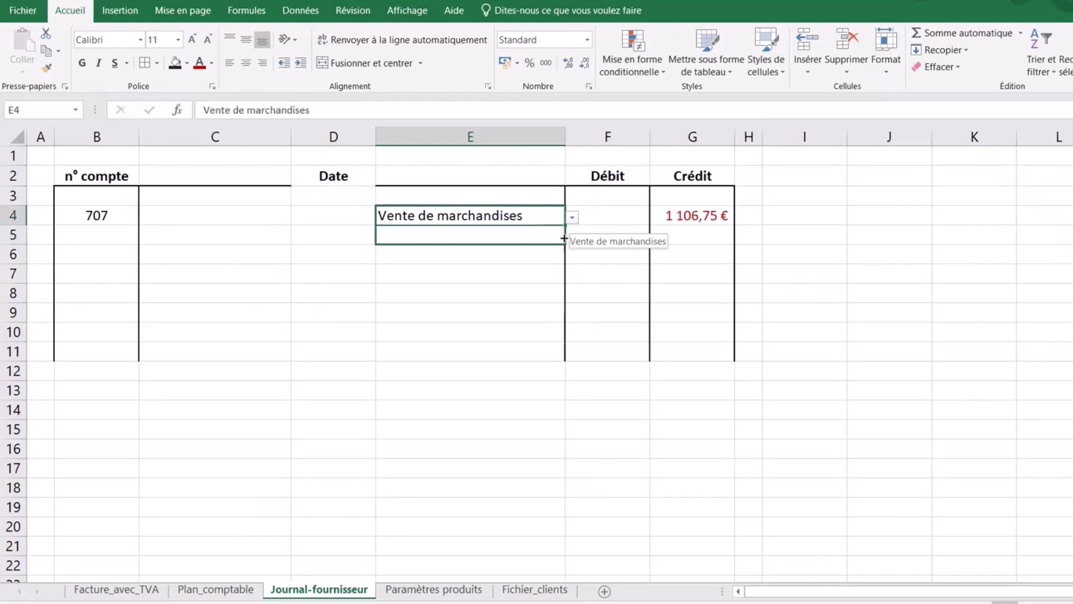
left_click(506, 234)
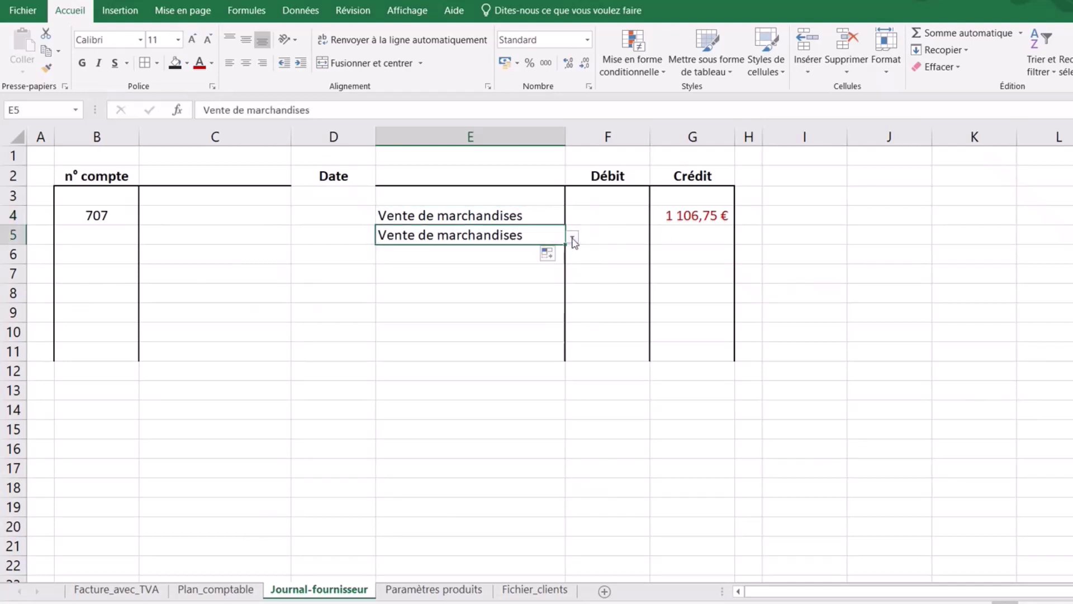
left_click(572, 237)
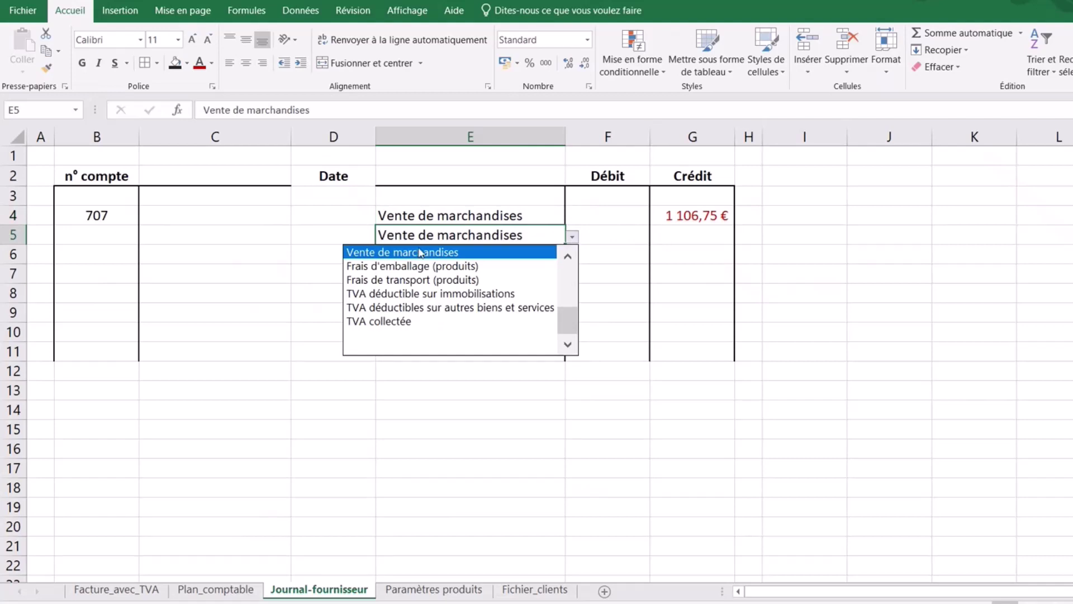
left_click(426, 265)
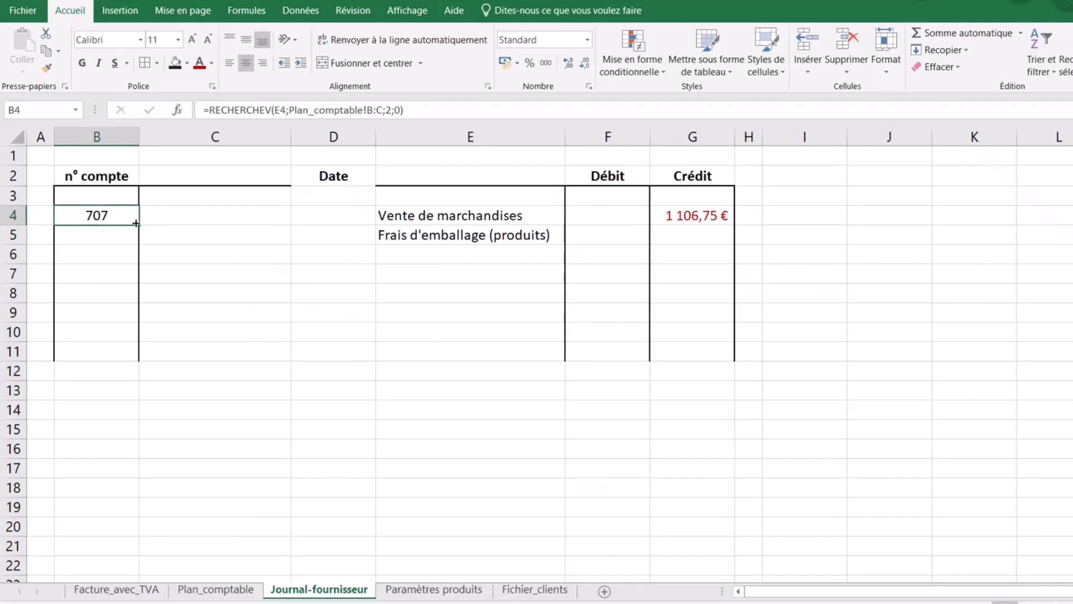
left_click_drag(137, 227, 136, 239)
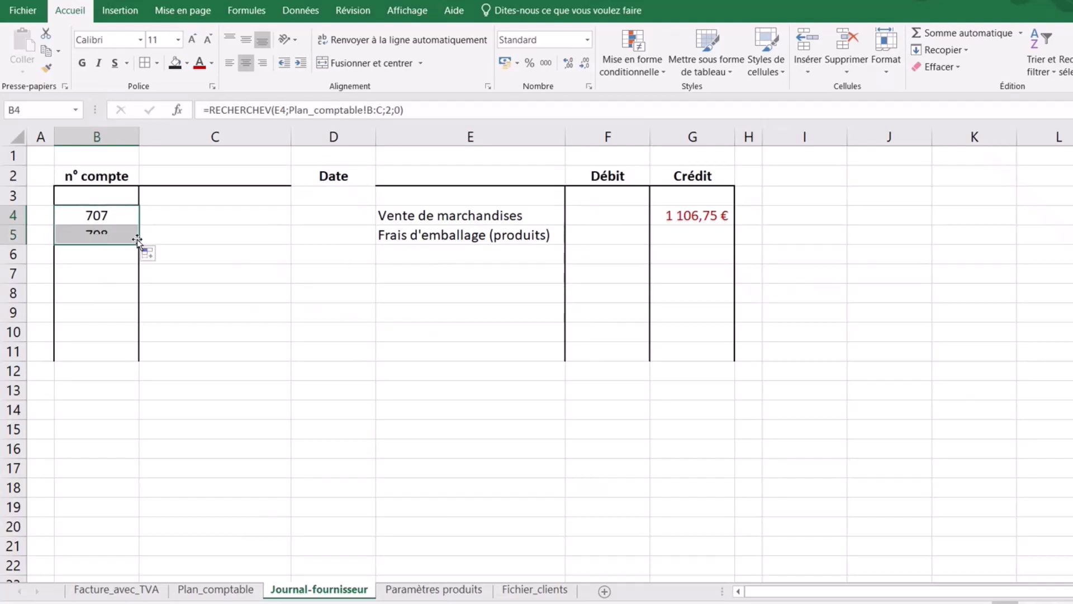
Link the row 5 credit to the invoice's packaging fees, showing 50,00 €.
left_click(696, 231)
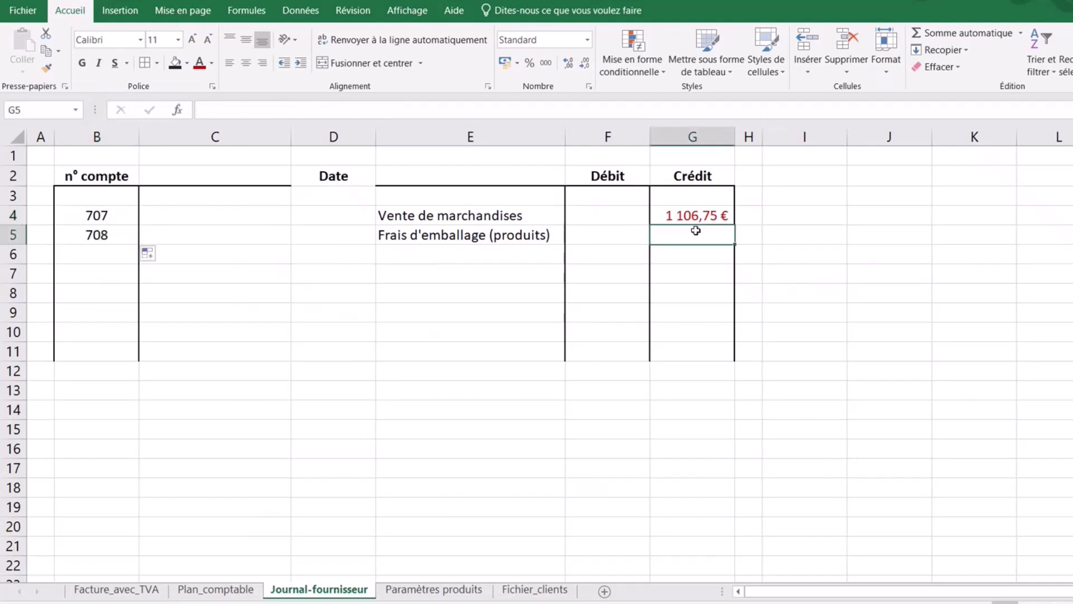
type("=")
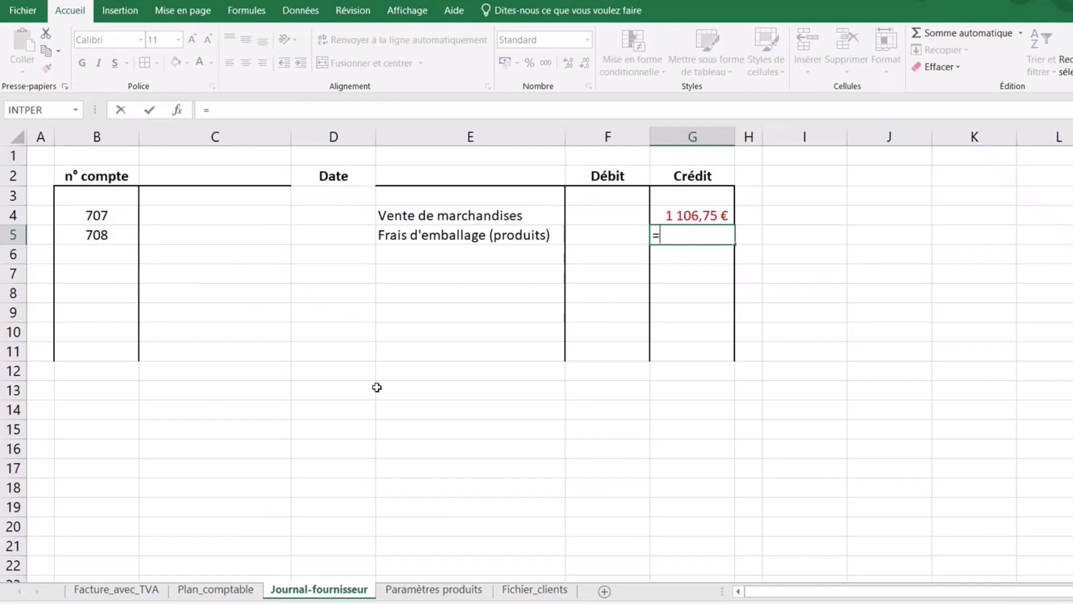
left_click(107, 591)
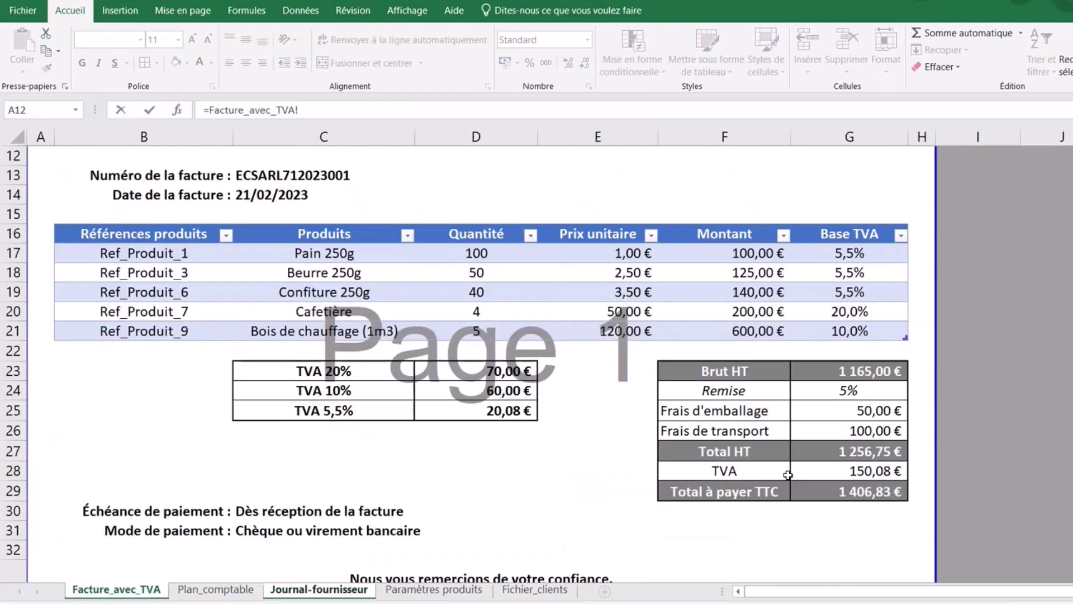
left_click(881, 410)
key("Return")
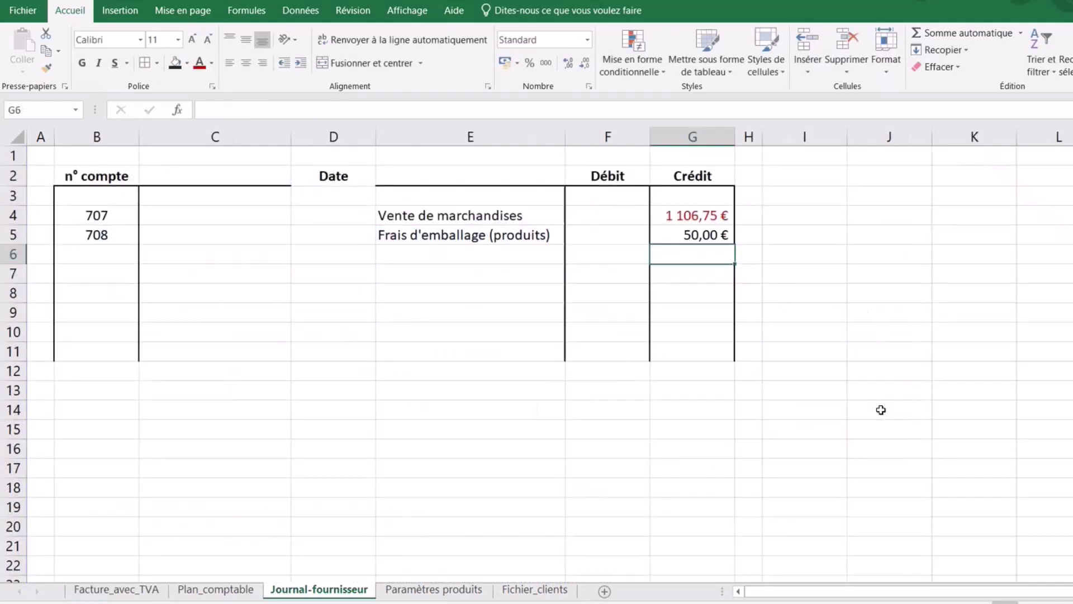
Add a row 6 line labelled Frais de transport (produits) with its account number looked up.
left_click(529, 235)
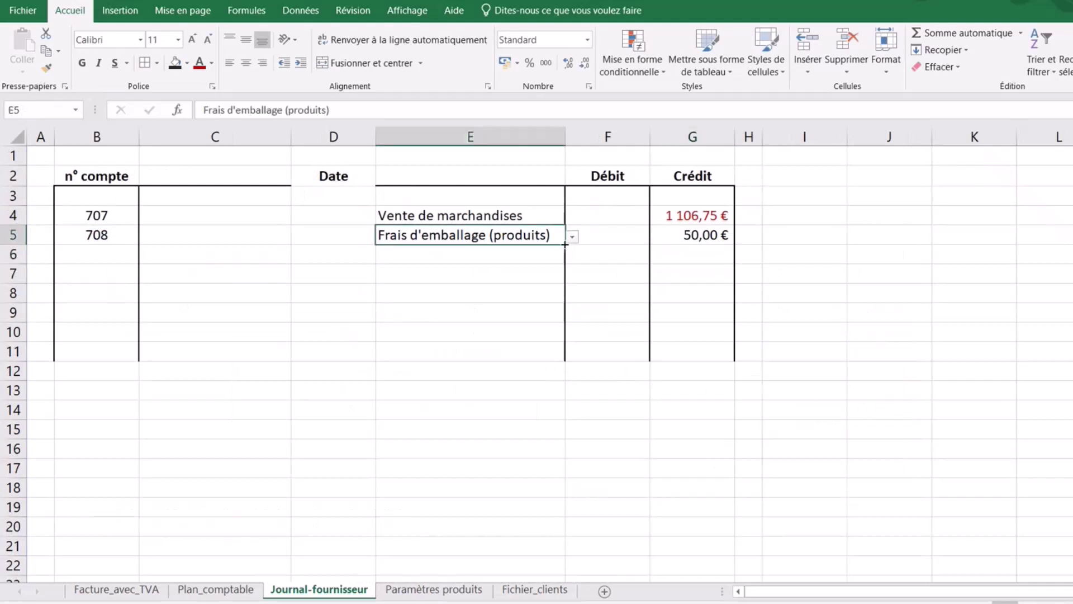
left_click_drag(565, 247, 522, 256)
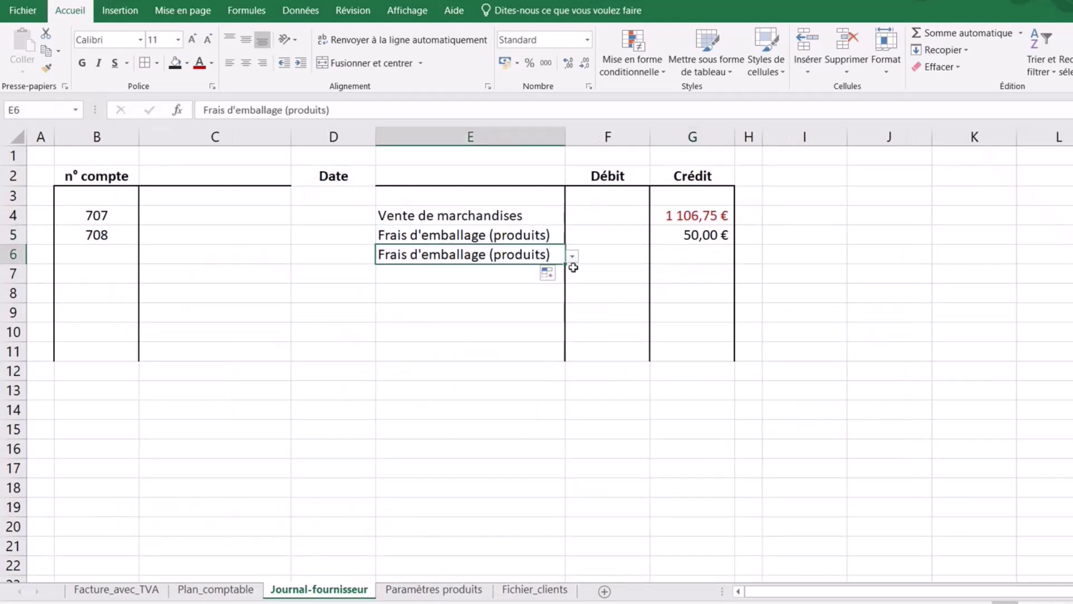
left_click(573, 267)
left_click(560, 257)
left_click(572, 256)
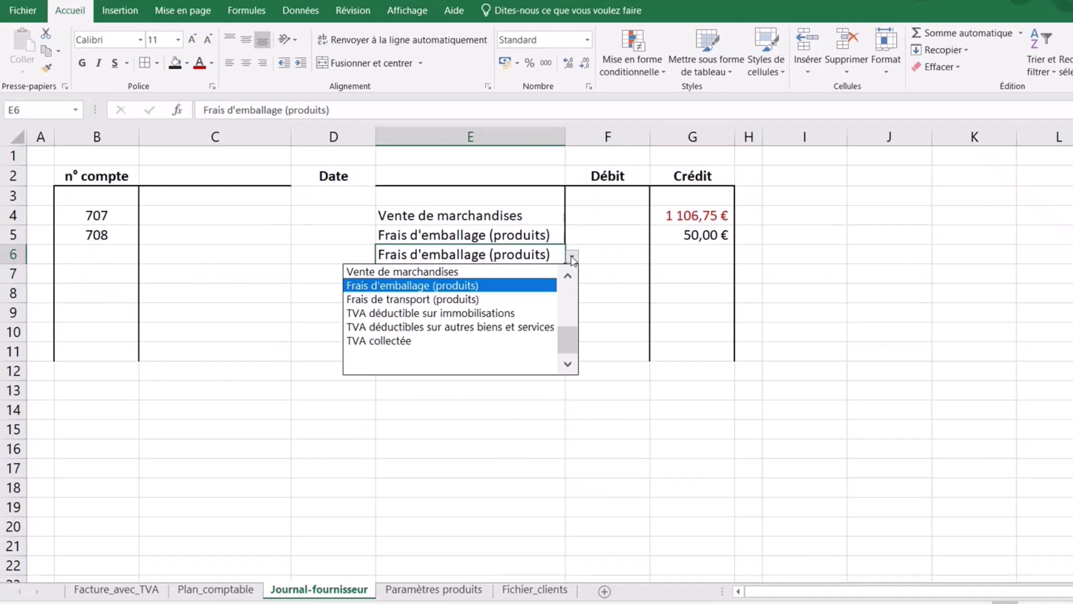
left_click(466, 300)
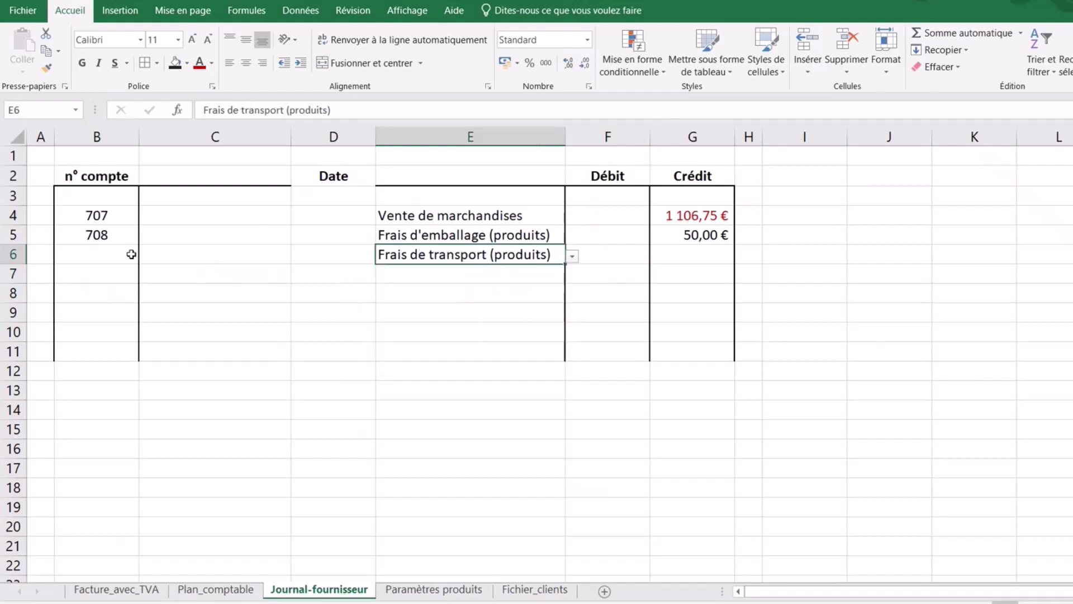
left_click(102, 235)
left_click_drag(138, 244, 141, 260)
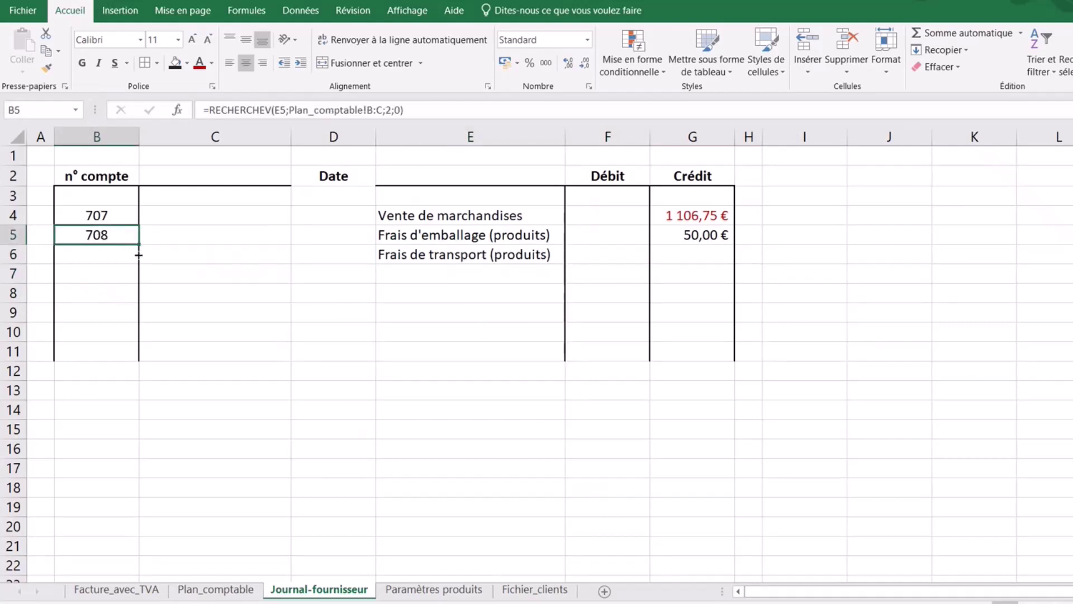
Link the row 6 credit to the invoice's 100,00 € transport fees.
left_click(701, 259)
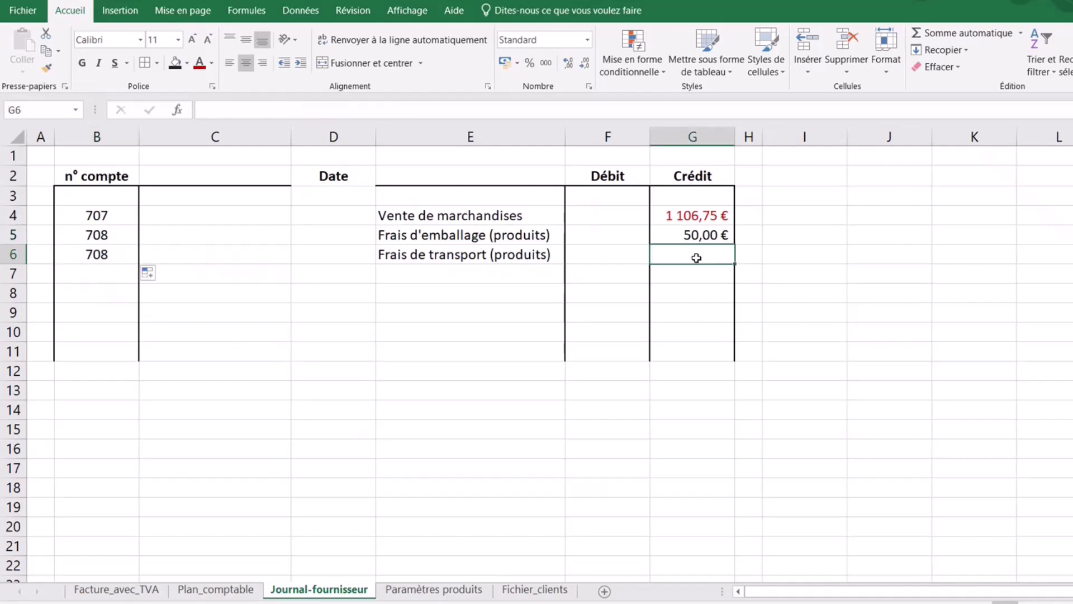
type("=")
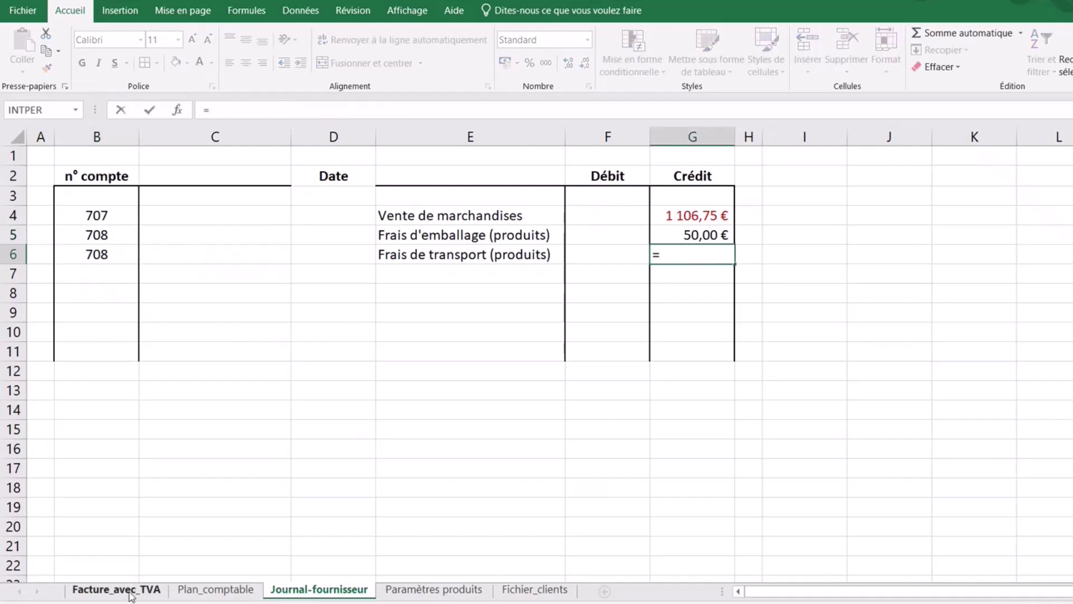
left_click(116, 589)
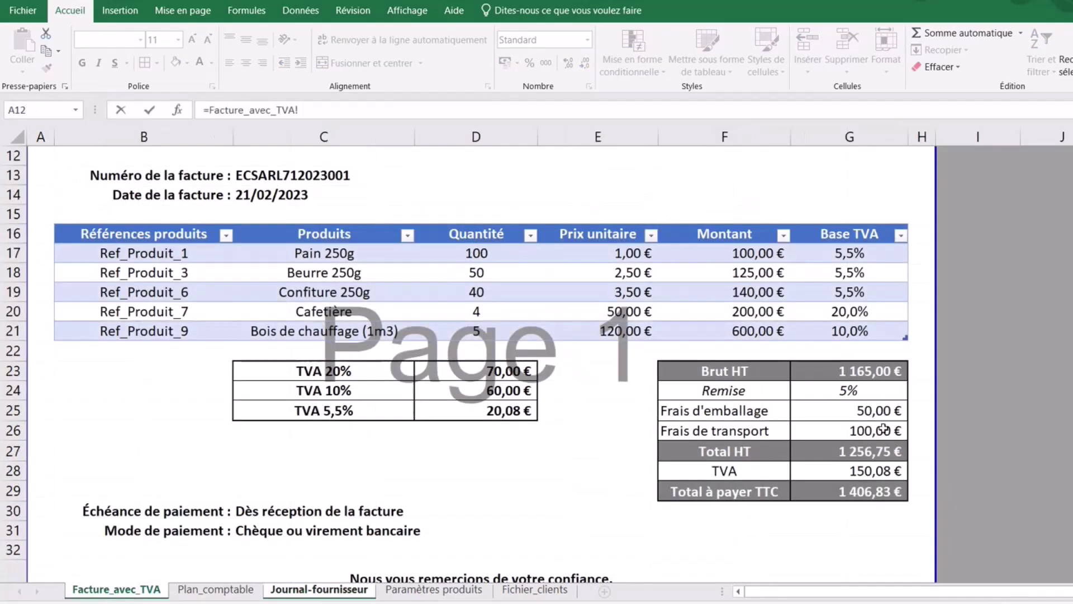
left_click(882, 430)
key("Return")
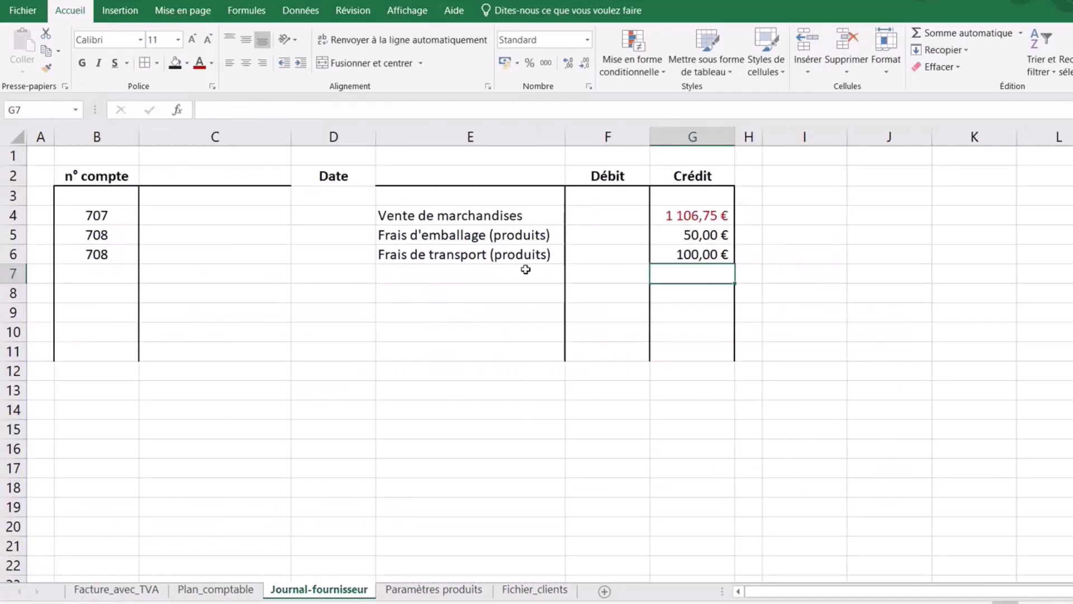
left_click(520, 255)
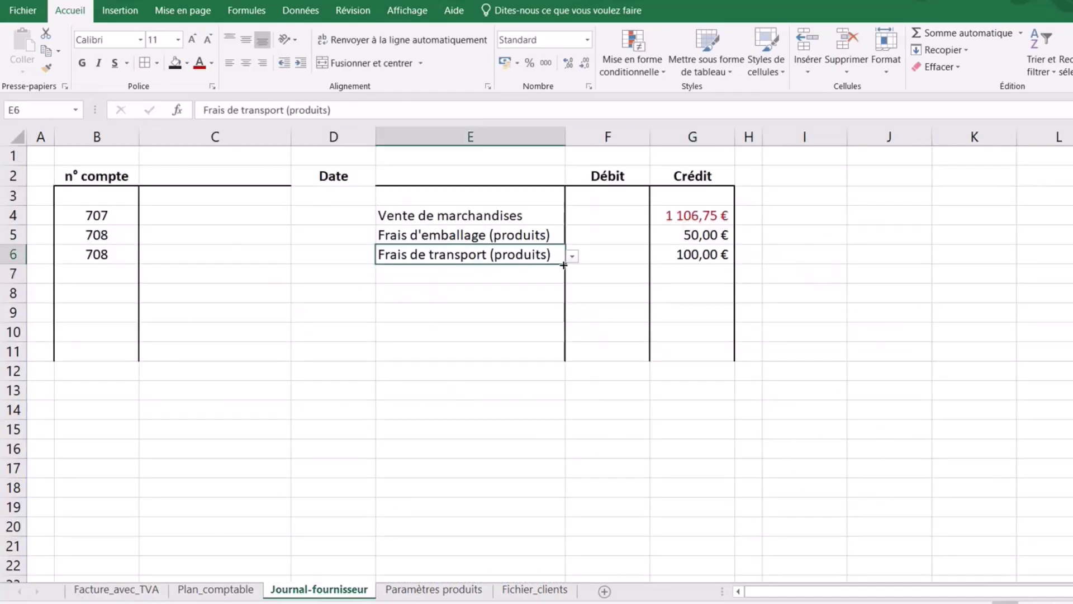
Add a row 7 line labelled TVA collectée, with account 44571 looked up in B7.
left_click_drag(563, 270, 565, 282)
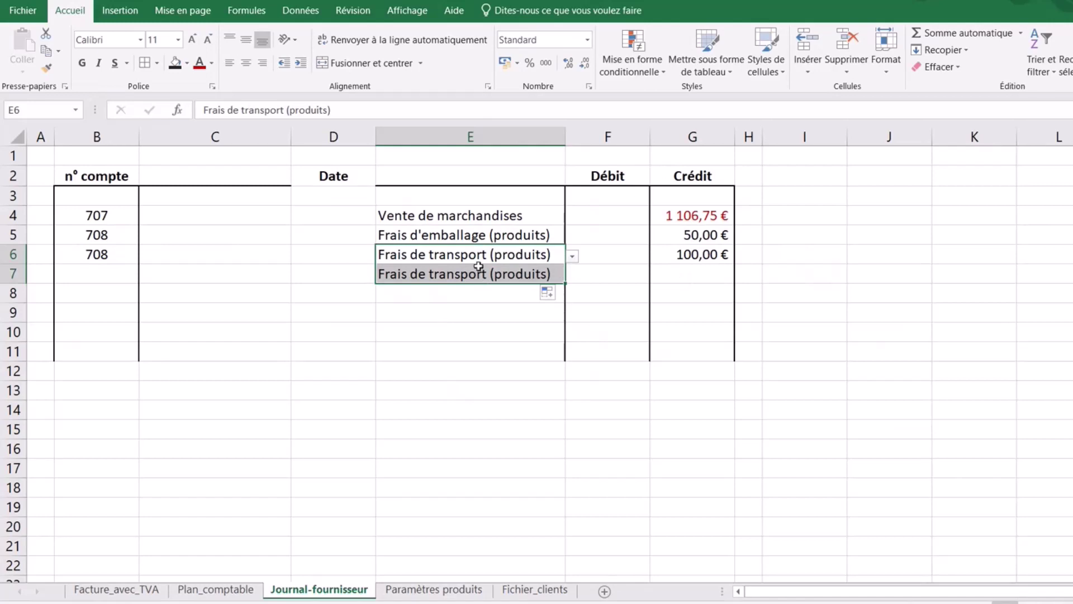
left_click(572, 276)
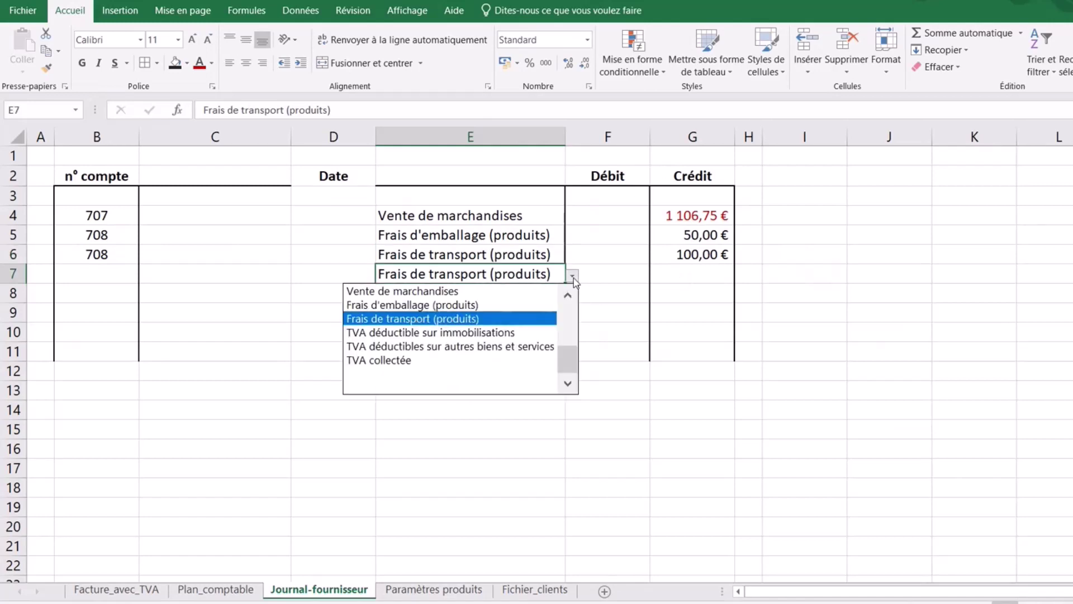
left_click(569, 364)
left_click_drag(566, 335, 566, 304)
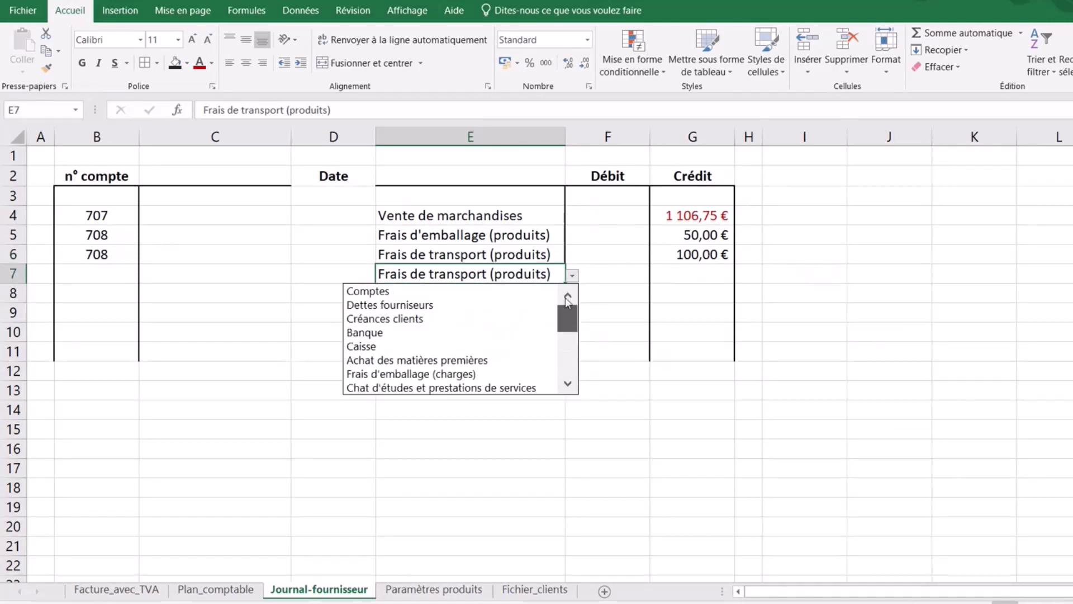
left_click_drag(569, 388, 569, 388)
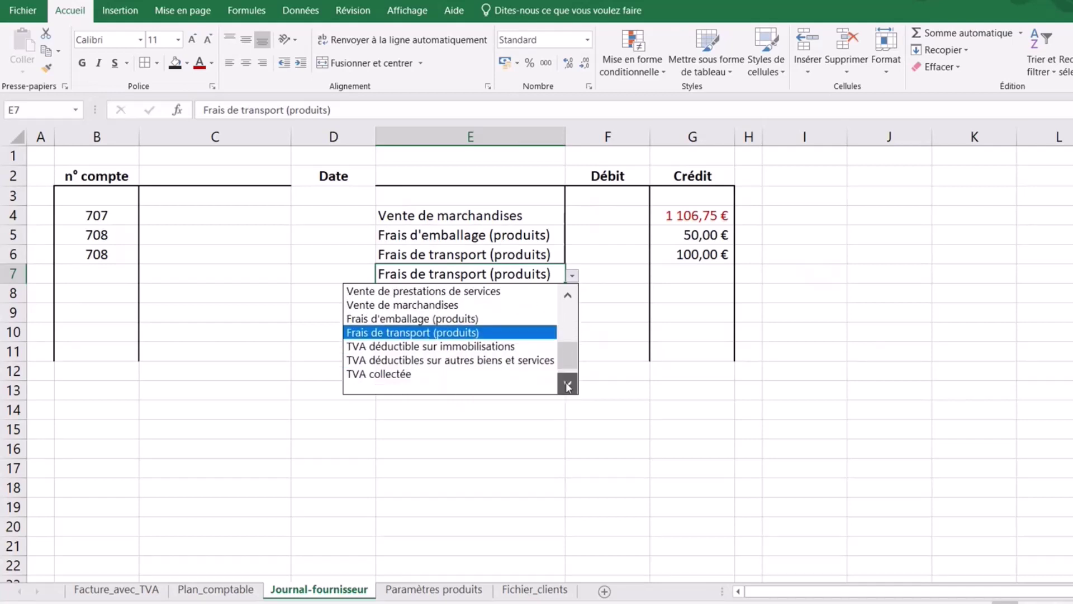
left_click(417, 360)
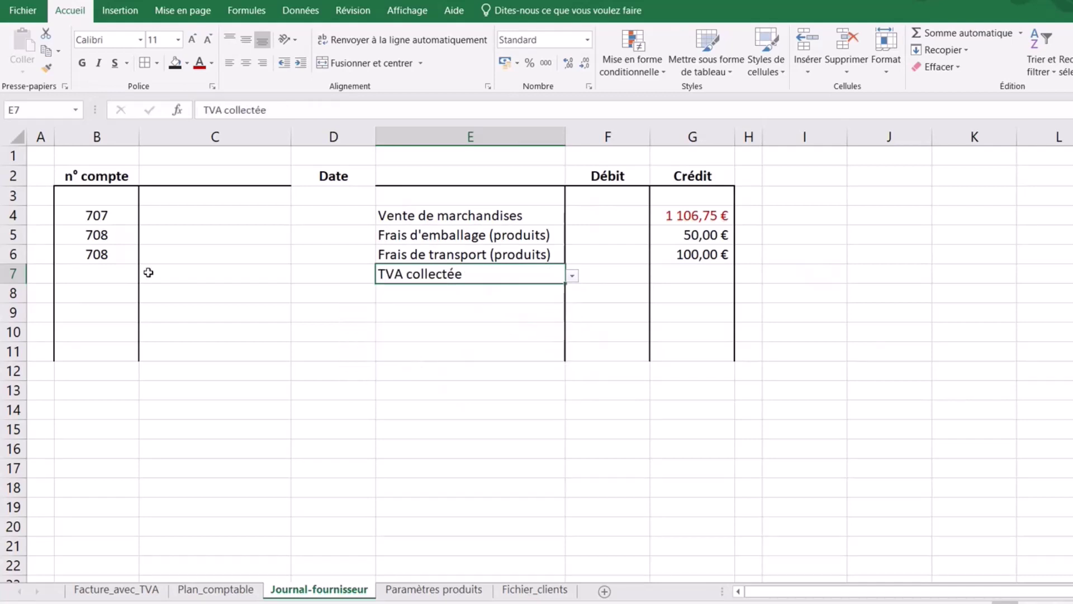
left_click(129, 257)
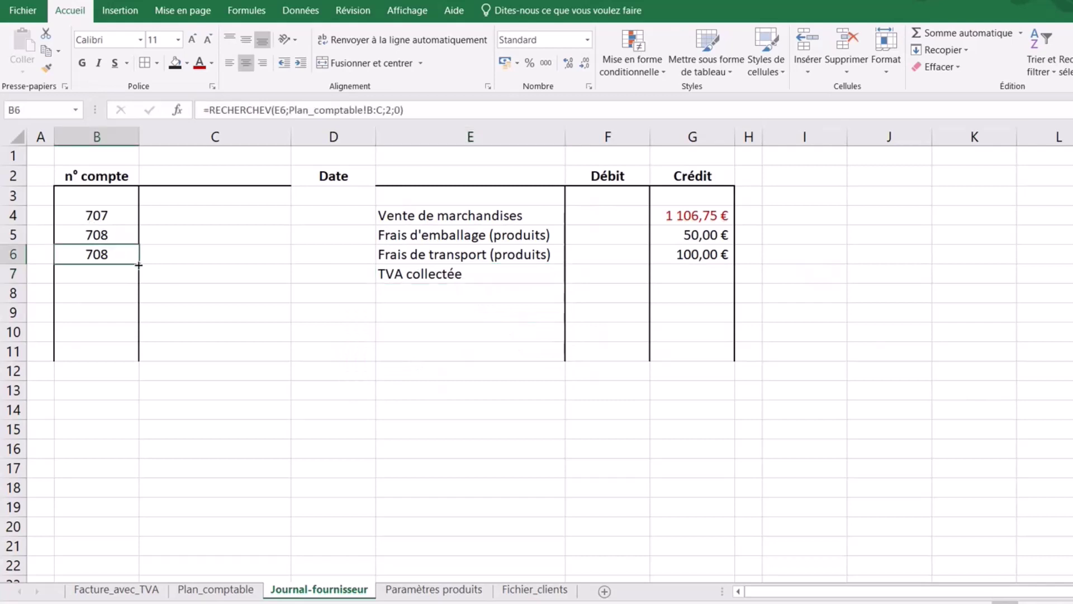
left_click_drag(138, 264, 139, 282)
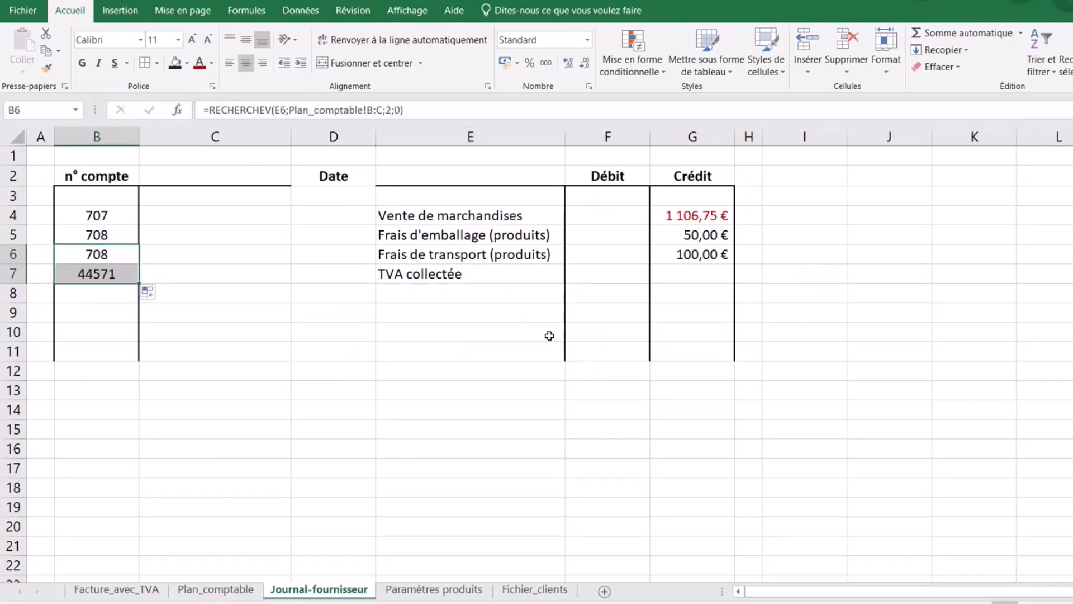
Link the G7 credit to the invoice's TVA total in G28, showing 150,08 €.
left_click(705, 272)
type("=")
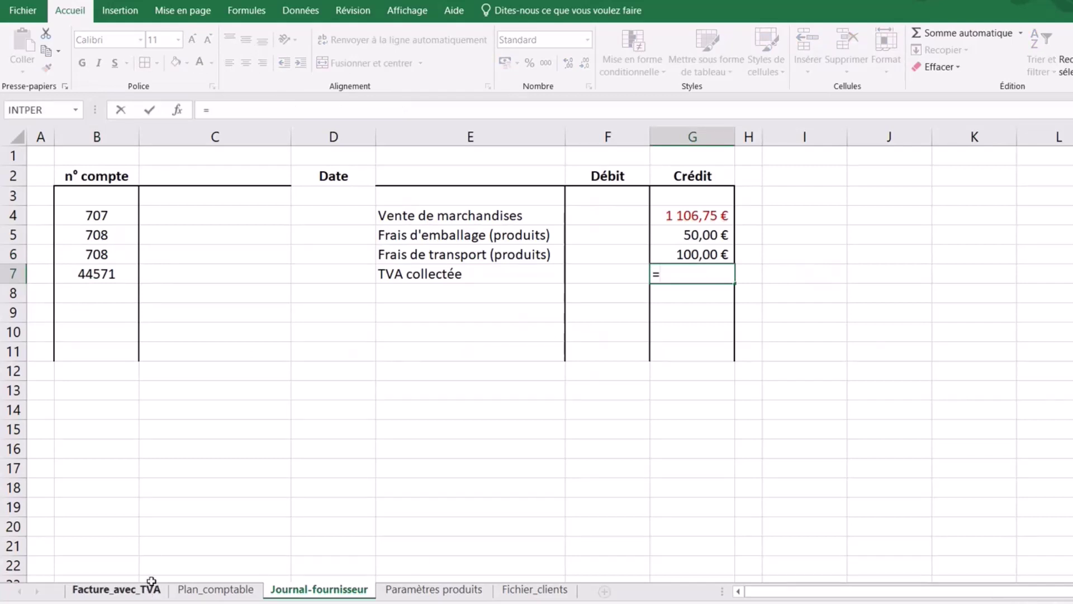
left_click(124, 589)
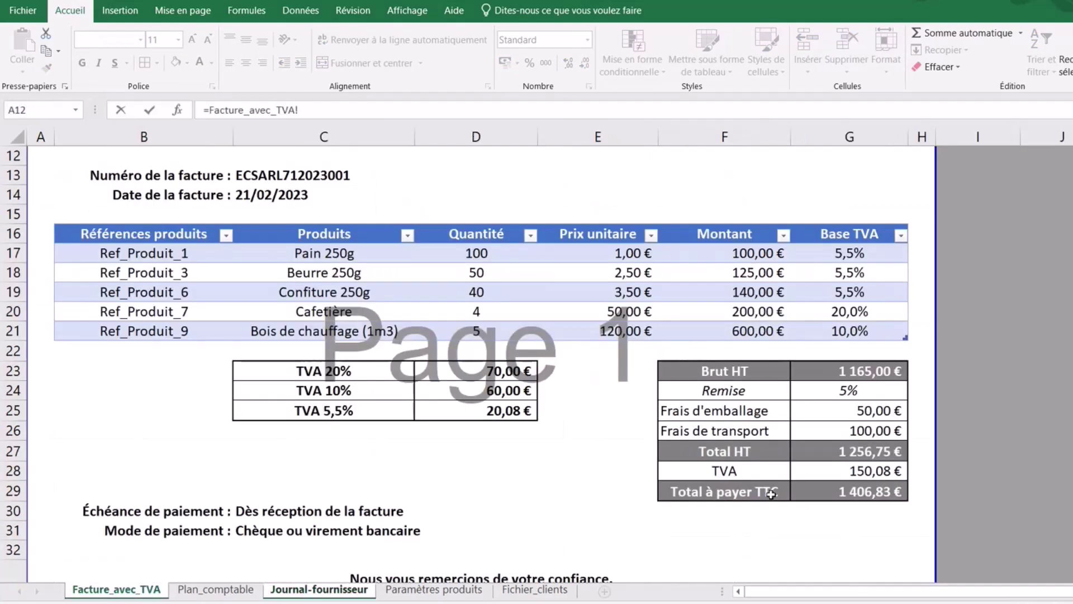
left_click(875, 471)
key("Return")
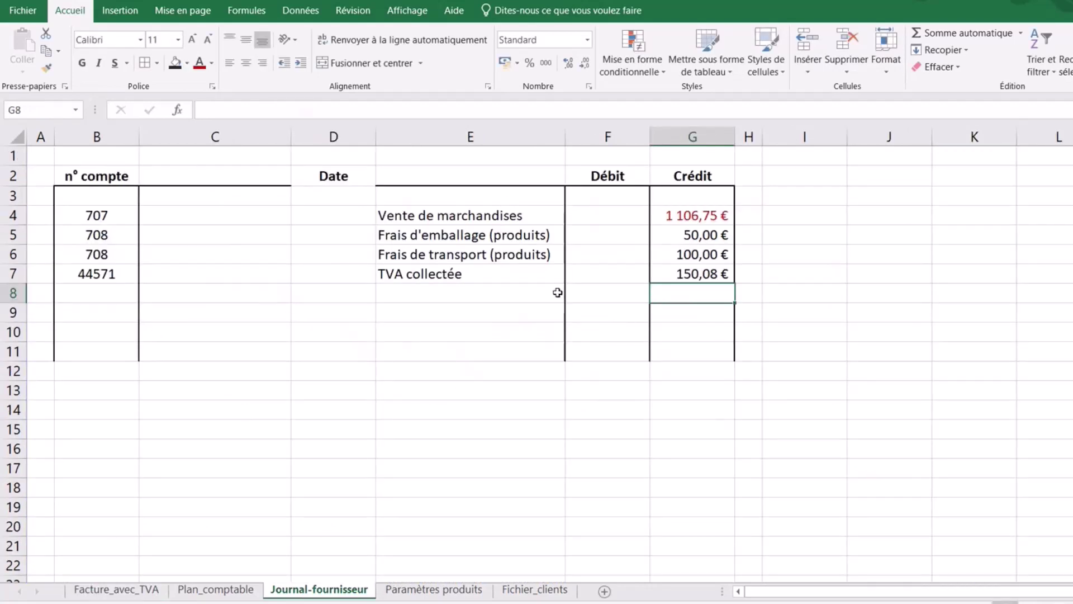
left_click(864, 357)
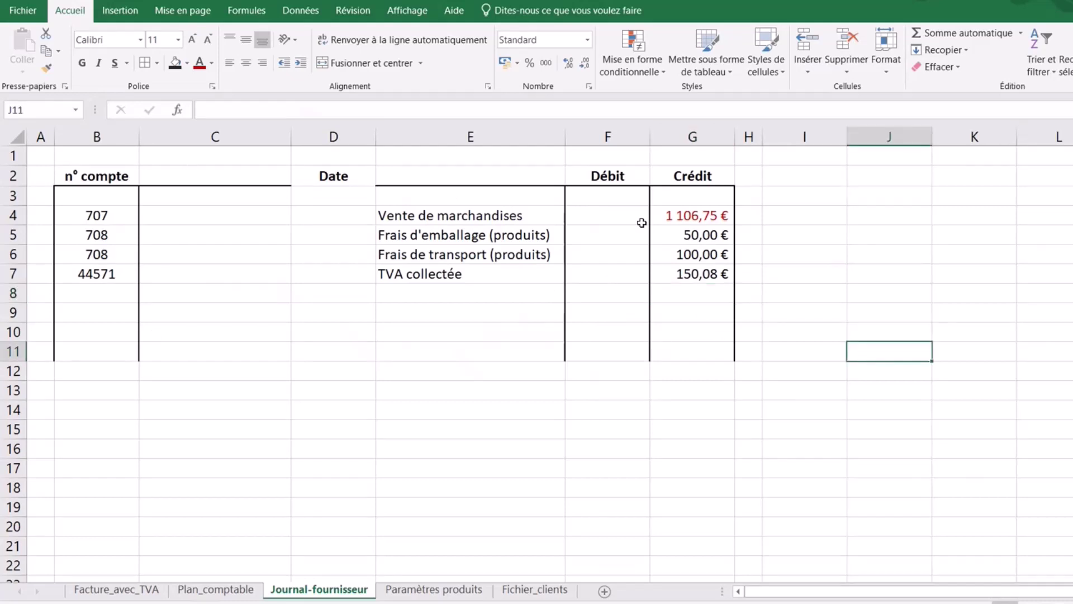
Change the 1 106,75 € credit's font colour from red to Automatique.
left_click(678, 225)
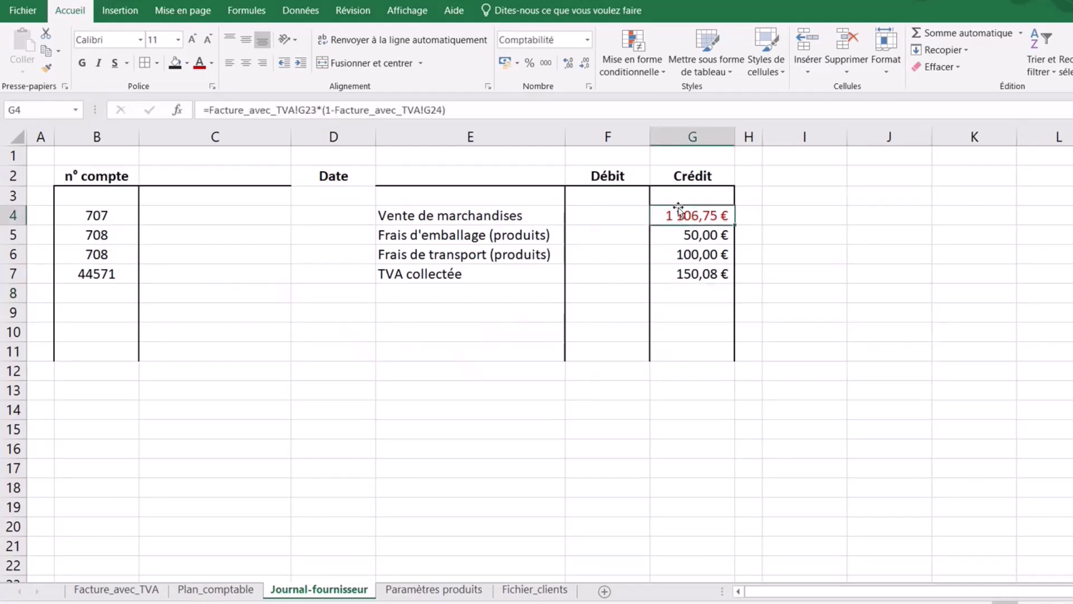
left_click(212, 62)
left_click(203, 86)
left_click(794, 389)
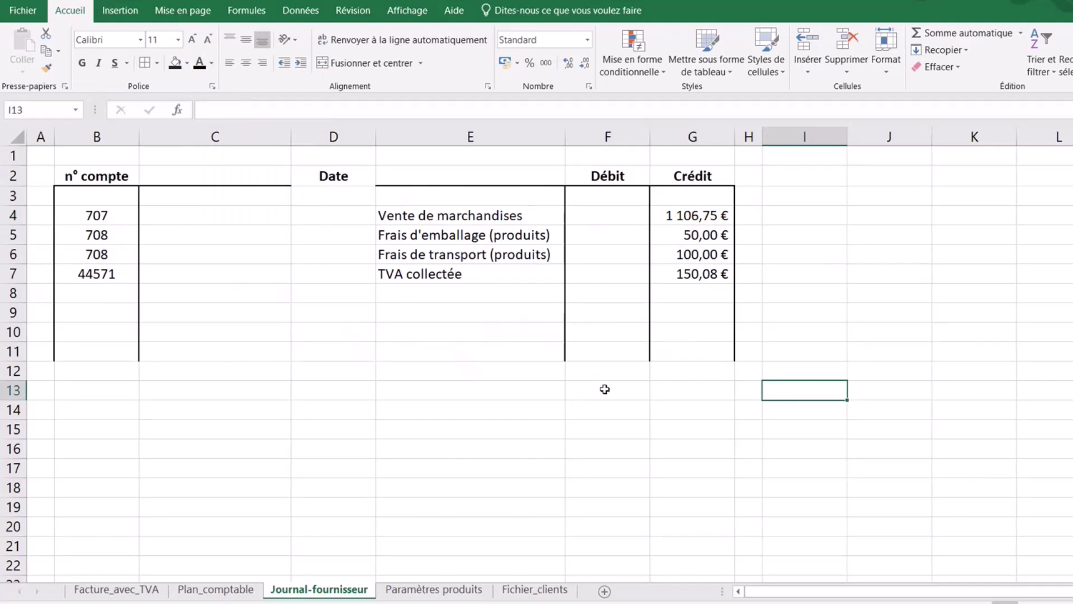
Replace the D2 Date heading with a link to the invoice date in C14 (21/02/2023).
left_click(332, 175)
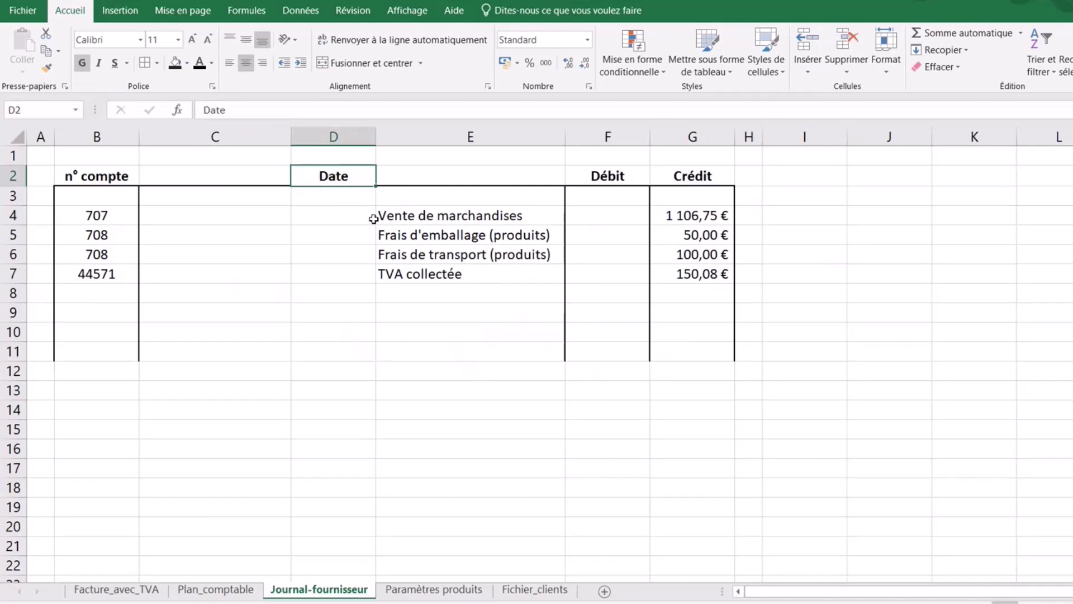
type("=")
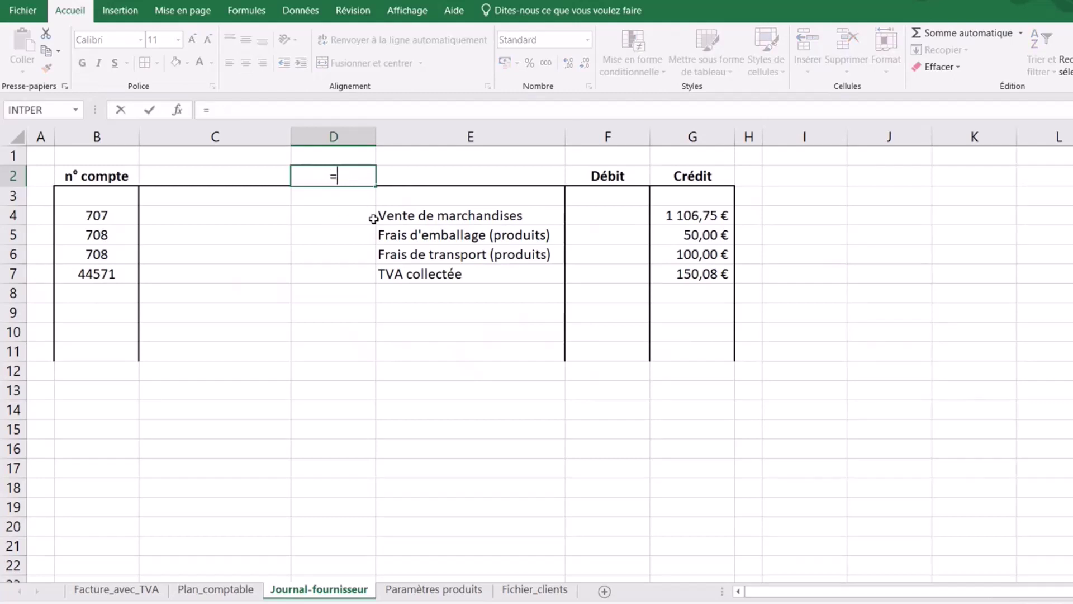
left_click(110, 591)
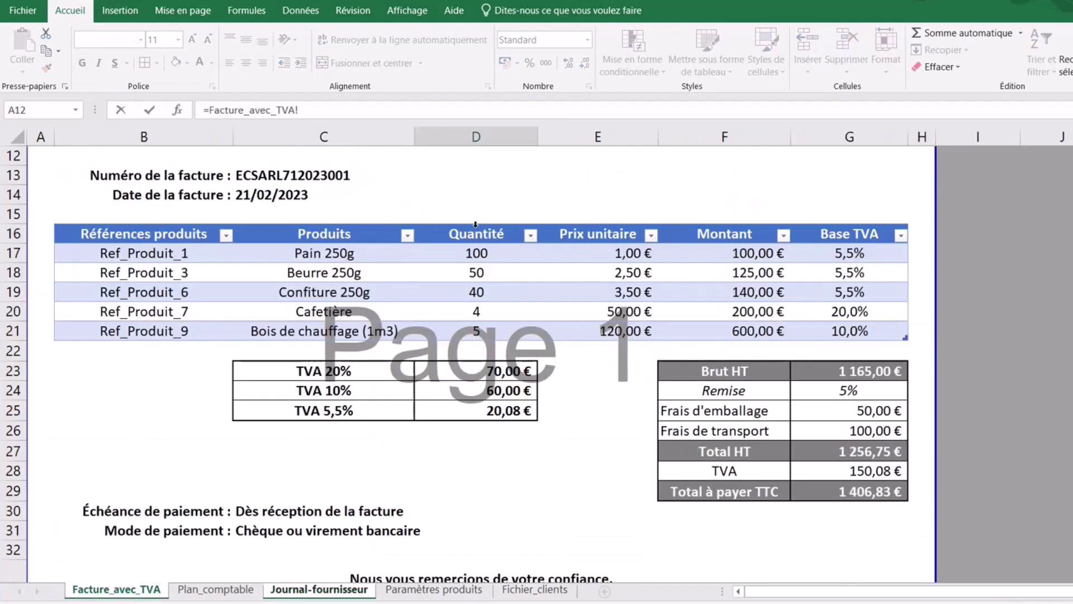
left_click(241, 192)
key("Return")
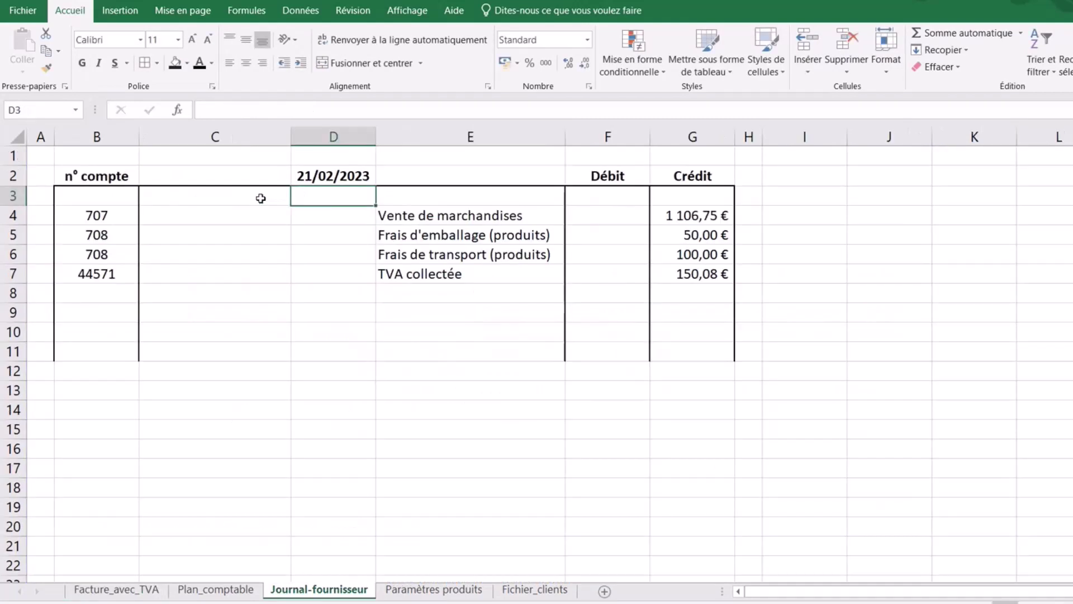
Format the linked date with the 14-mars style so it shows 21-févr.
left_click(334, 177)
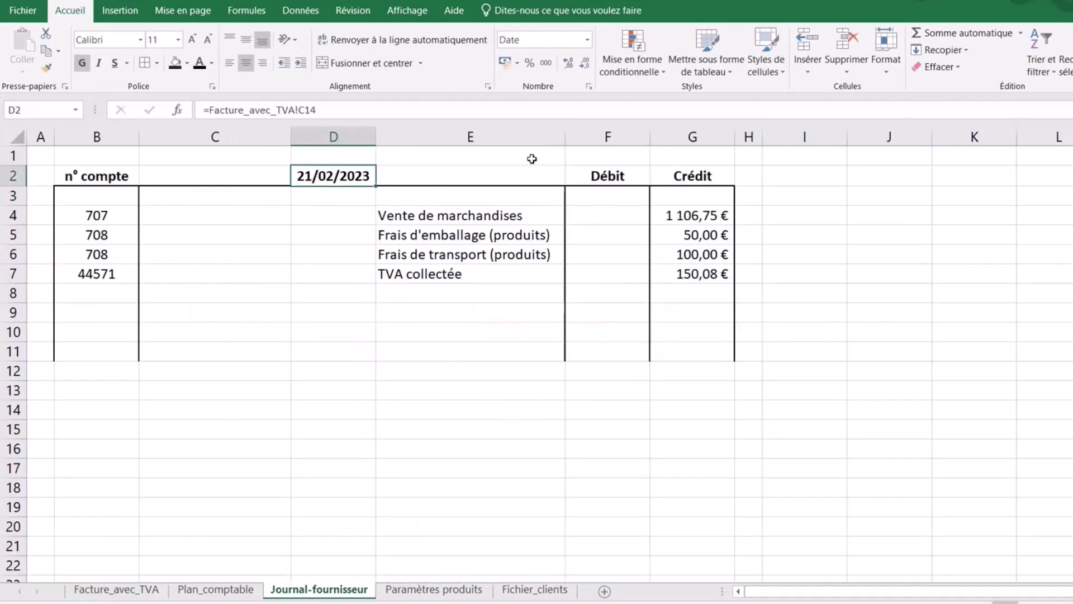
left_click(589, 86)
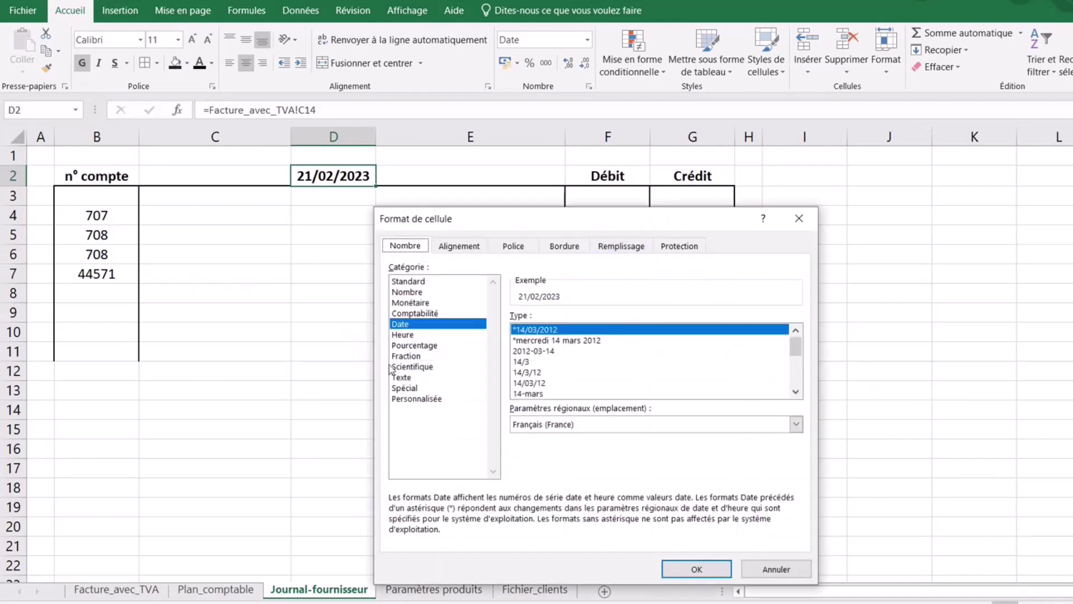
left_click(538, 393)
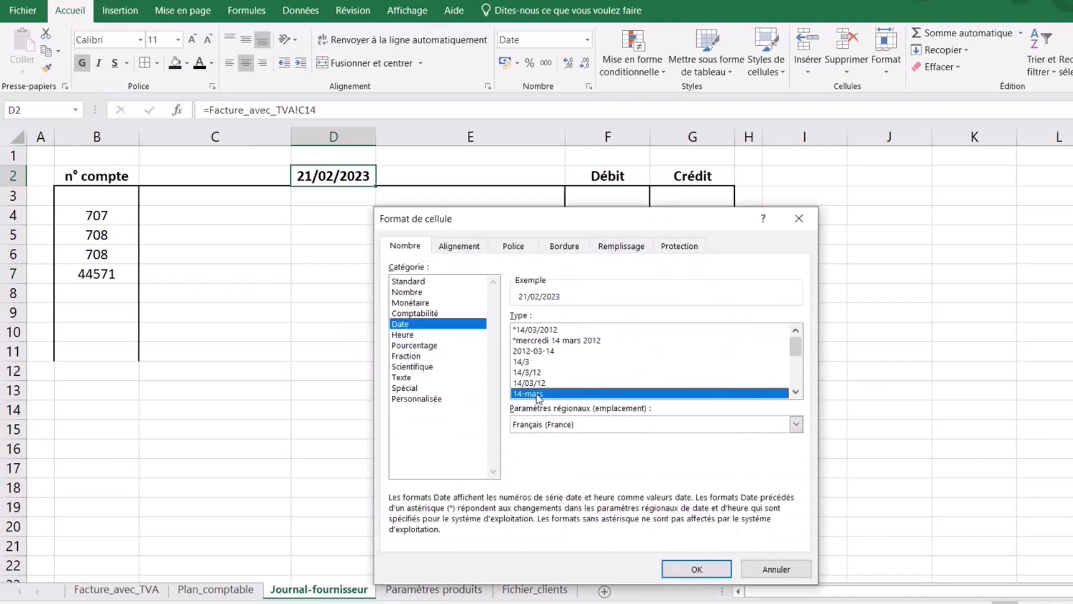
left_click(691, 568)
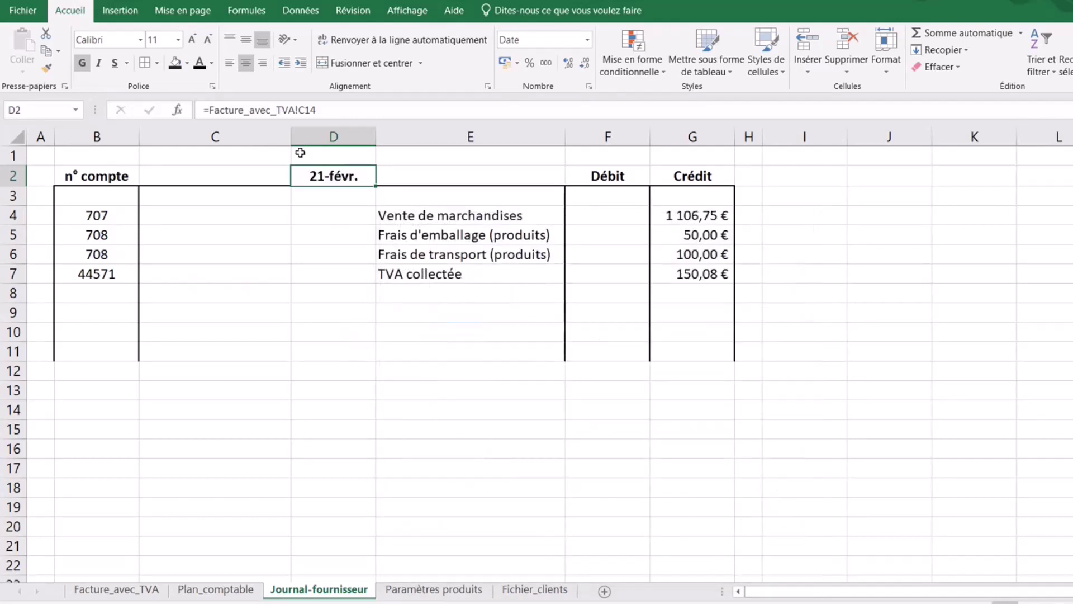
left_click(283, 424)
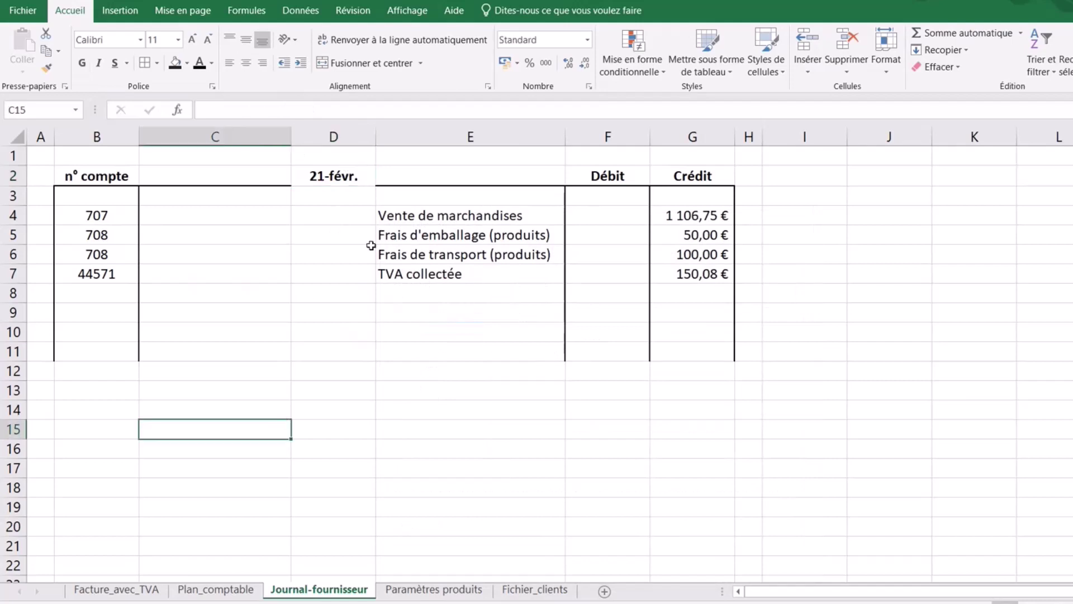
Give C3 a list data validation sourced from the Plan_comptable column B account names.
left_click(233, 194)
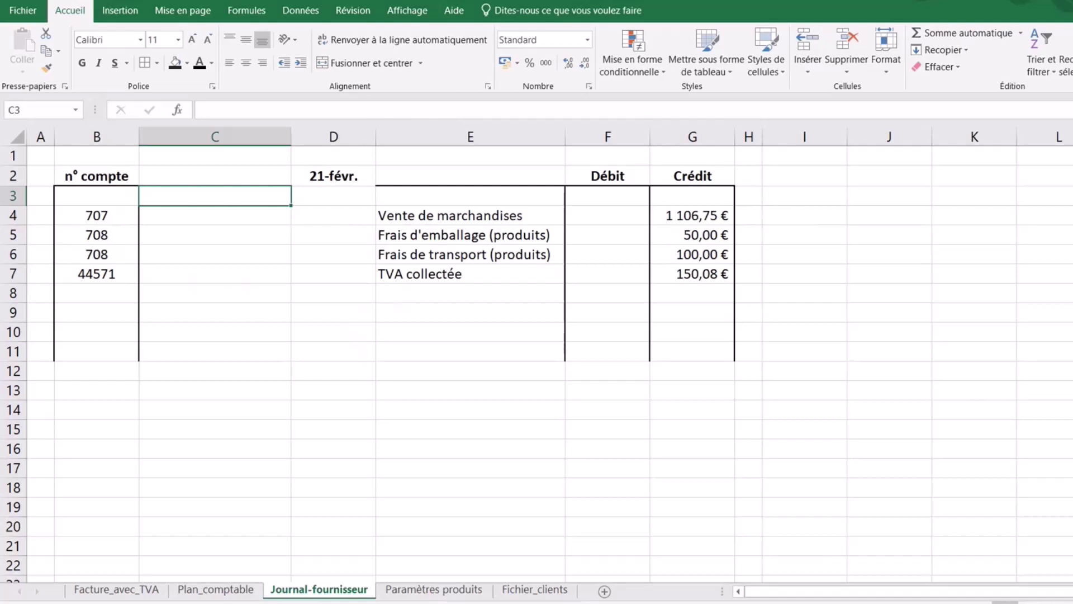
left_click(301, 10)
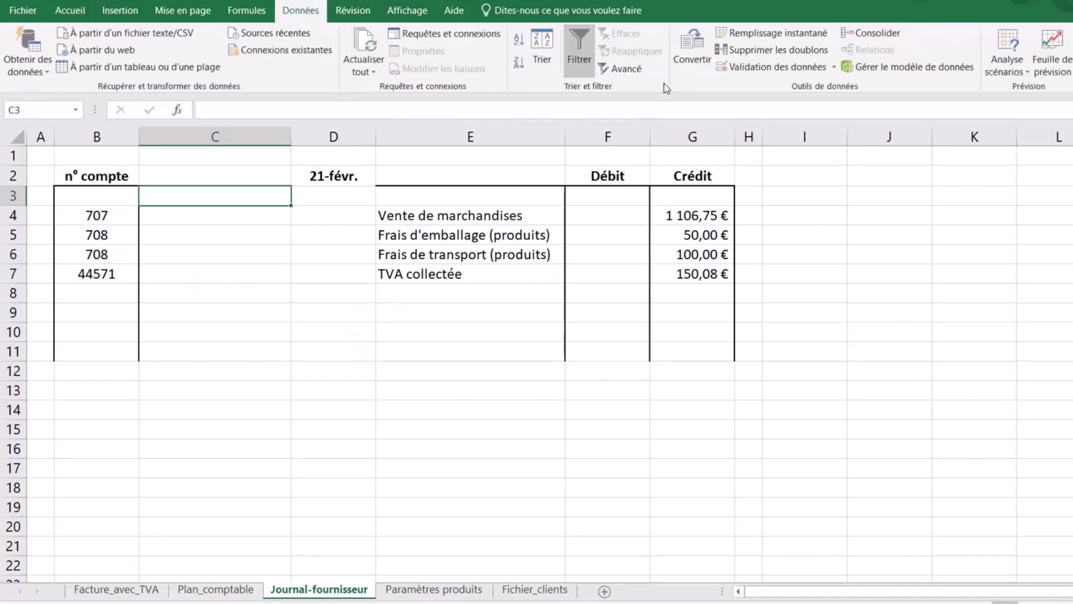
left_click(771, 67)
left_click(475, 364)
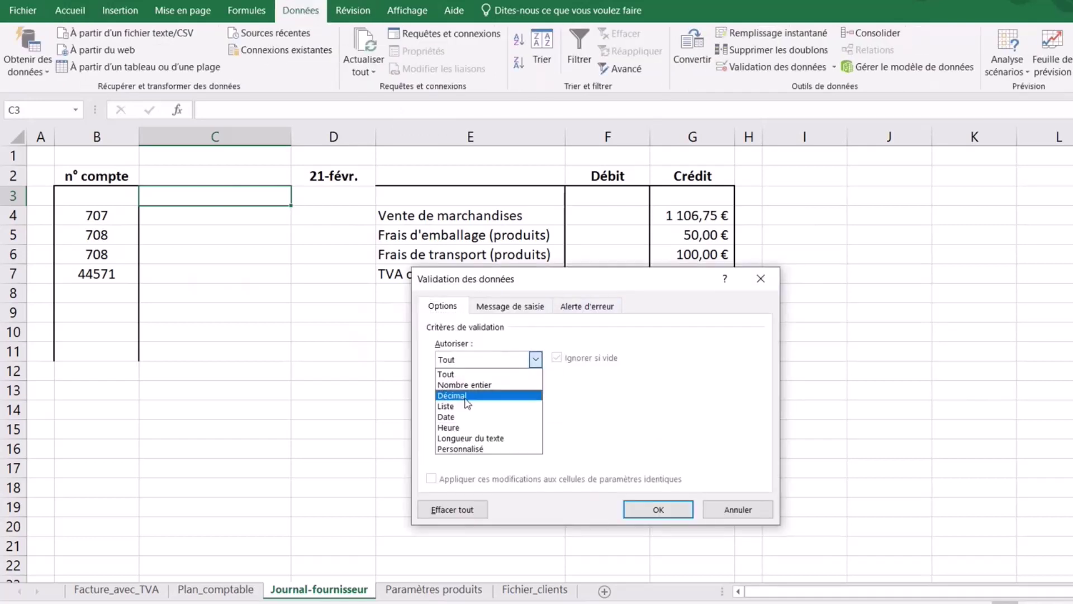
left_click(467, 407)
left_click(476, 424)
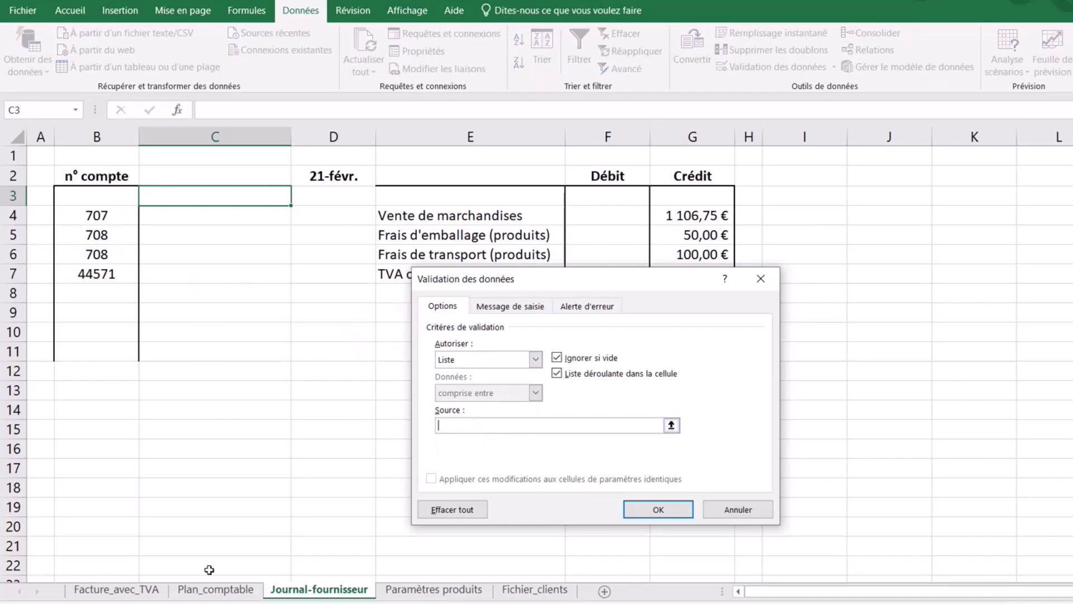
left_click(216, 589)
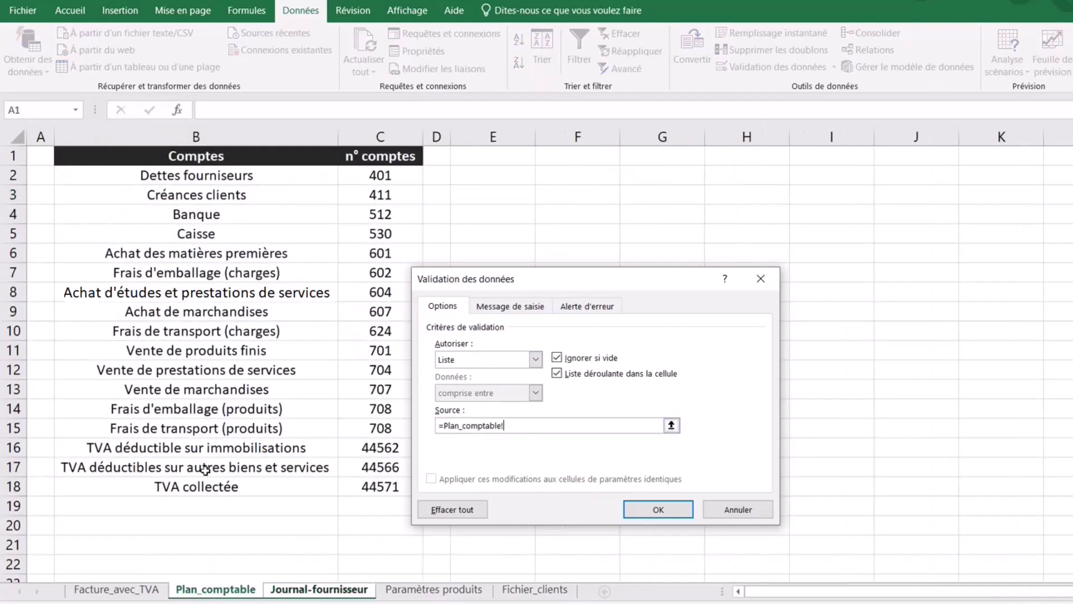
left_click(215, 136)
Pick Créances clients from C3's drop-down list.
left_click(659, 509)
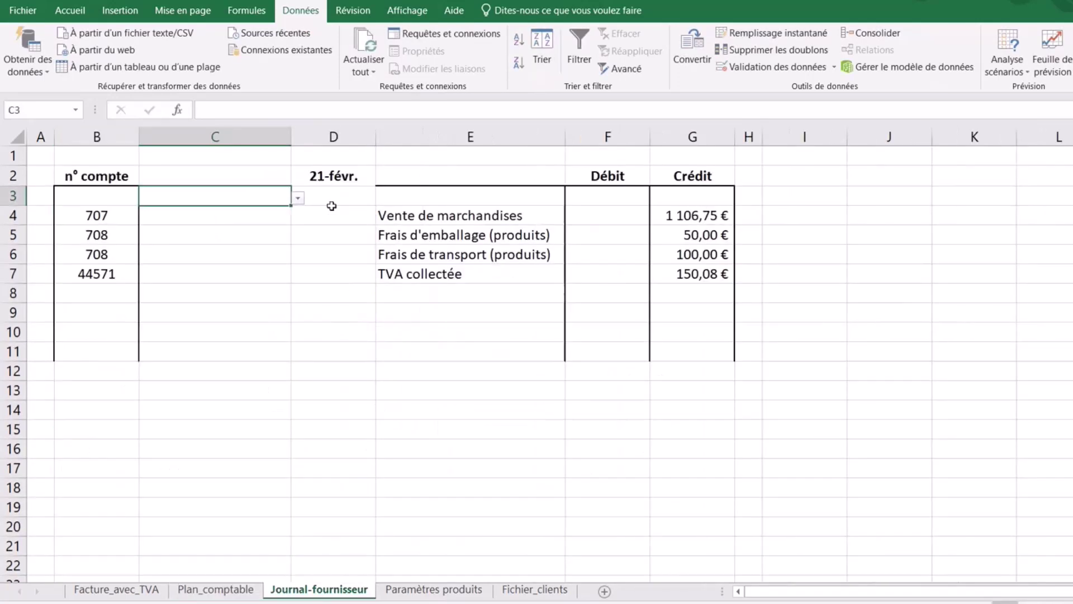
left_click(297, 198)
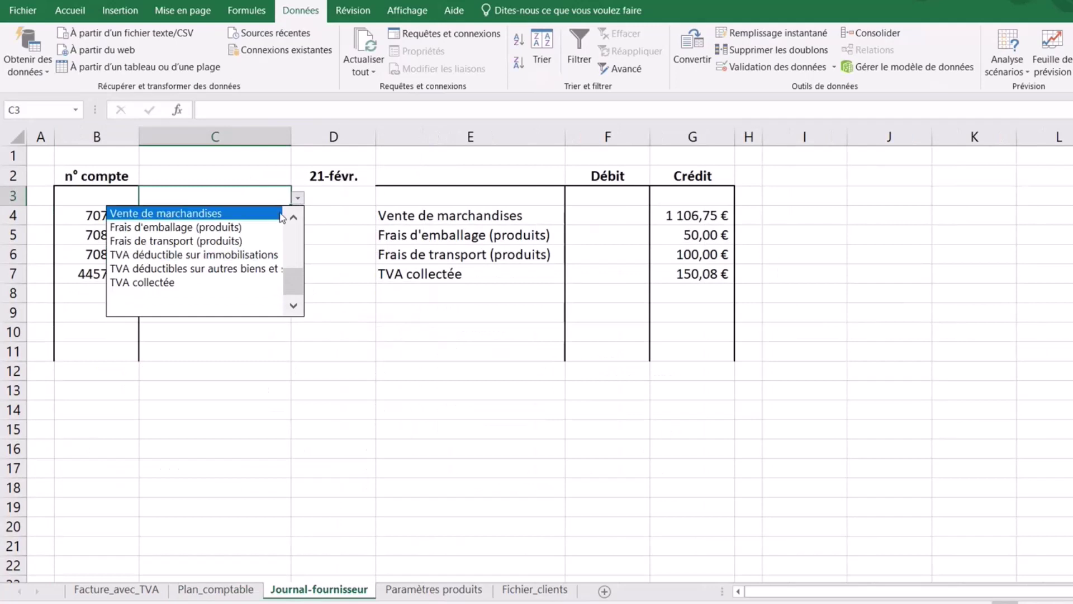
left_click(294, 214)
left_click(294, 214)
left_click(294, 213)
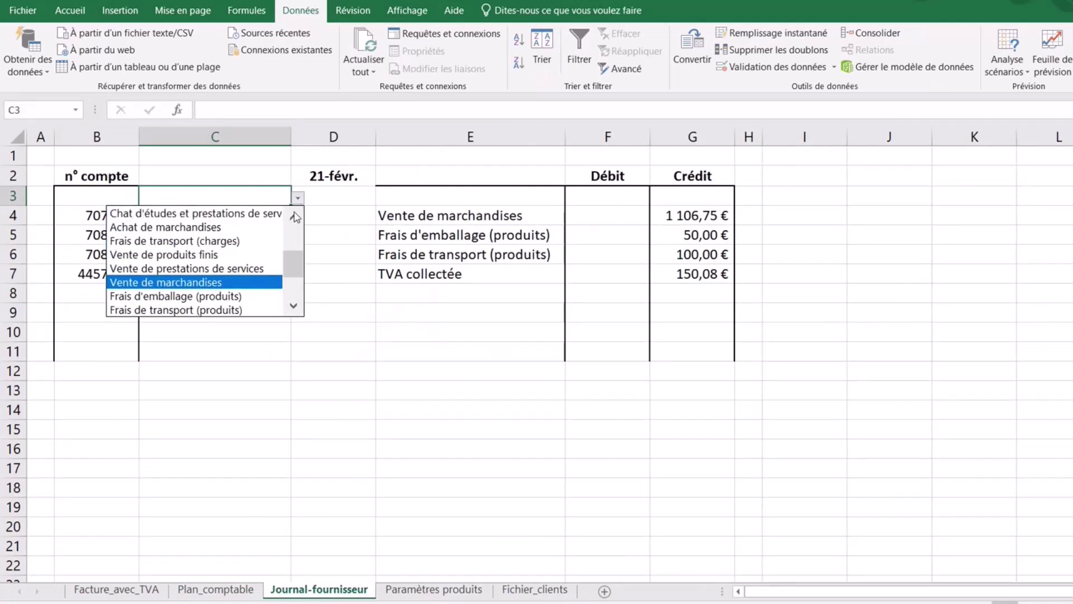
left_click(294, 213)
left_click(294, 215)
left_click(294, 215)
left_click(294, 215)
left_click(294, 215)
left_click(294, 216)
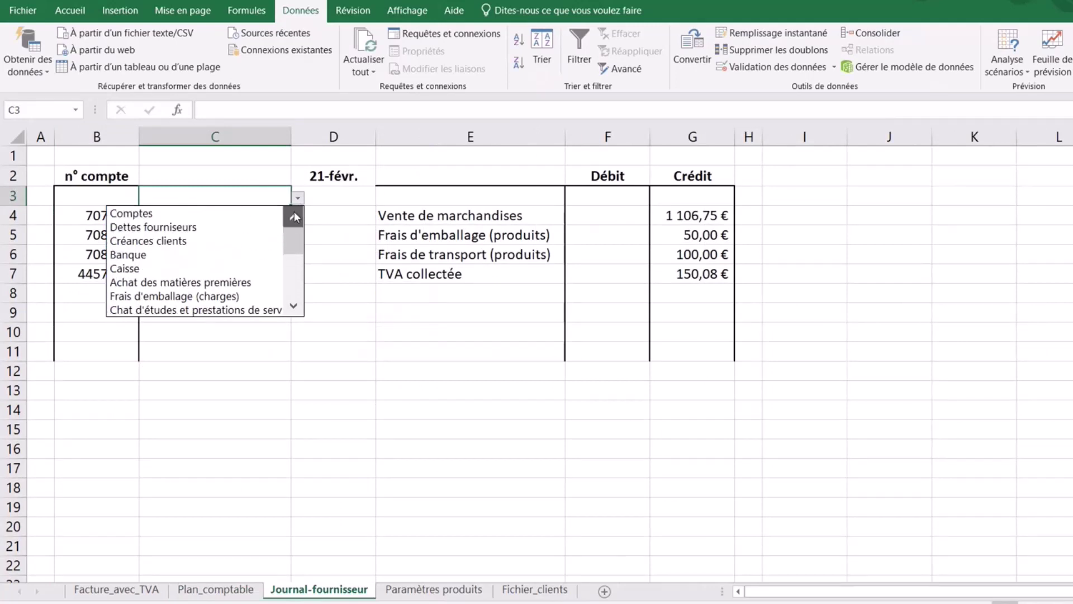
left_click(193, 241)
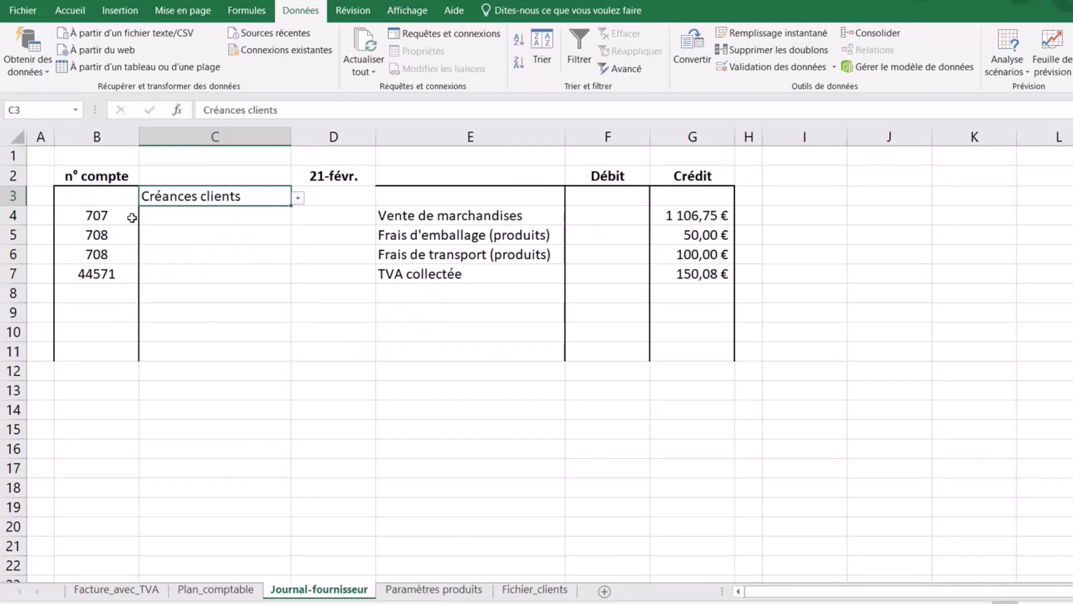
left_click(94, 197)
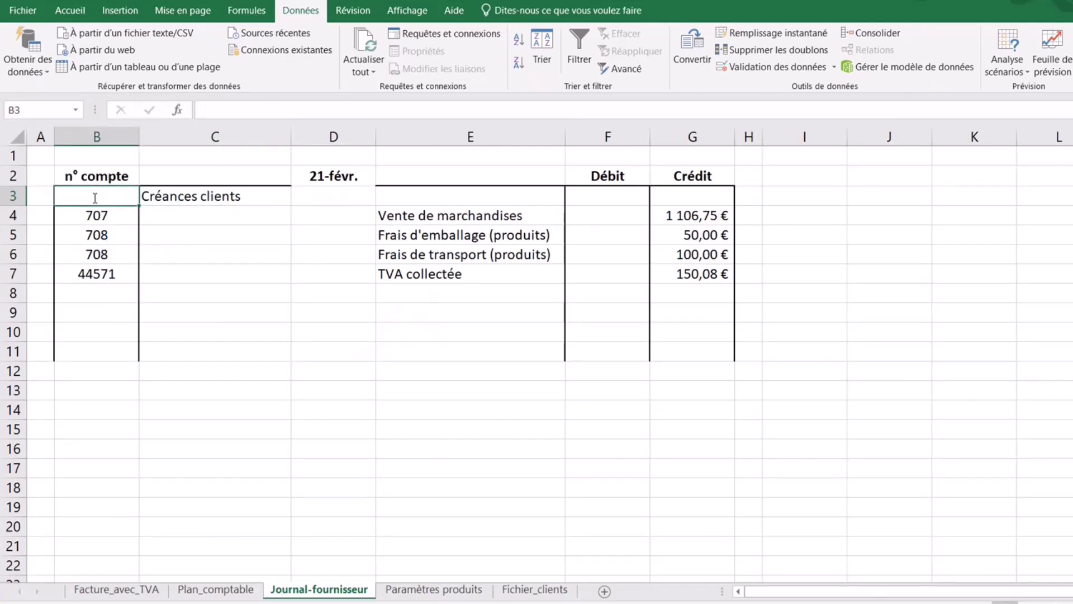
Enter =RECHERCHEV(C3;Plan_comptable!B:C;2;0) in B3 so it returns account 411.
type("=recherche")
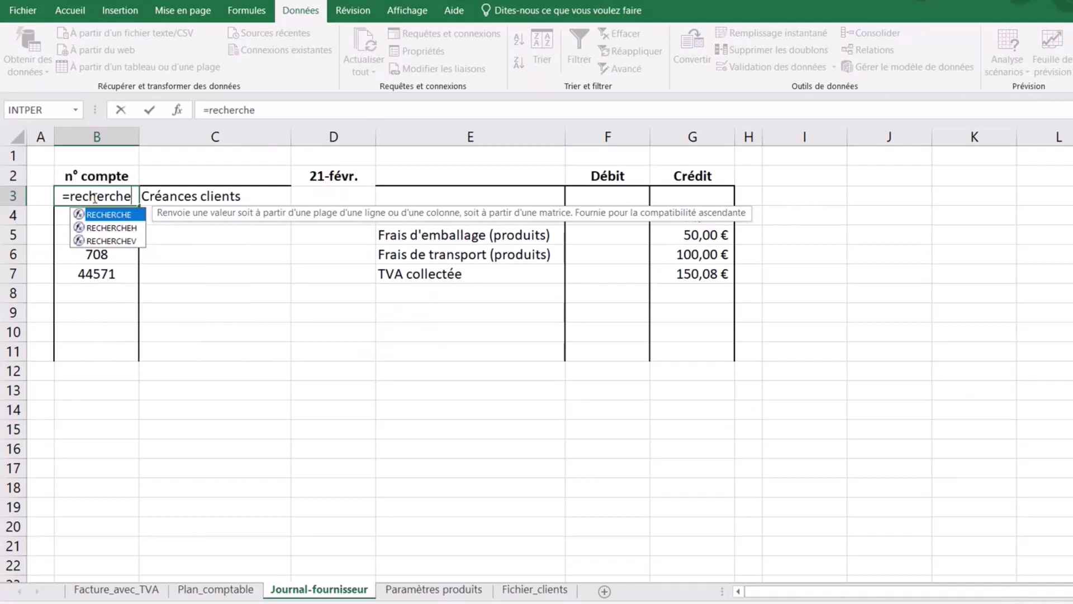
type("v(")
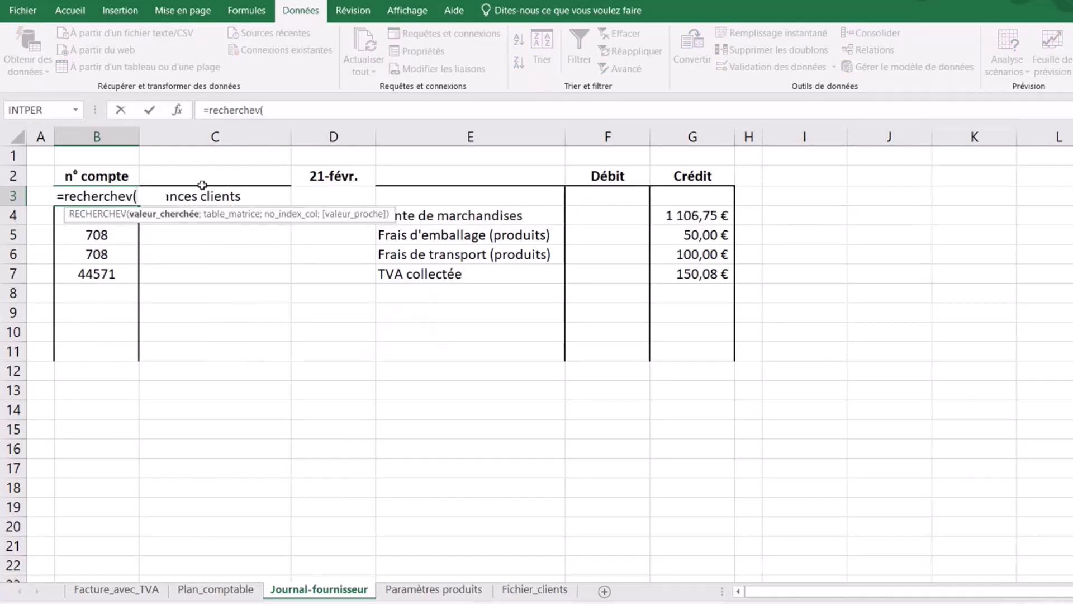
left_click(231, 195)
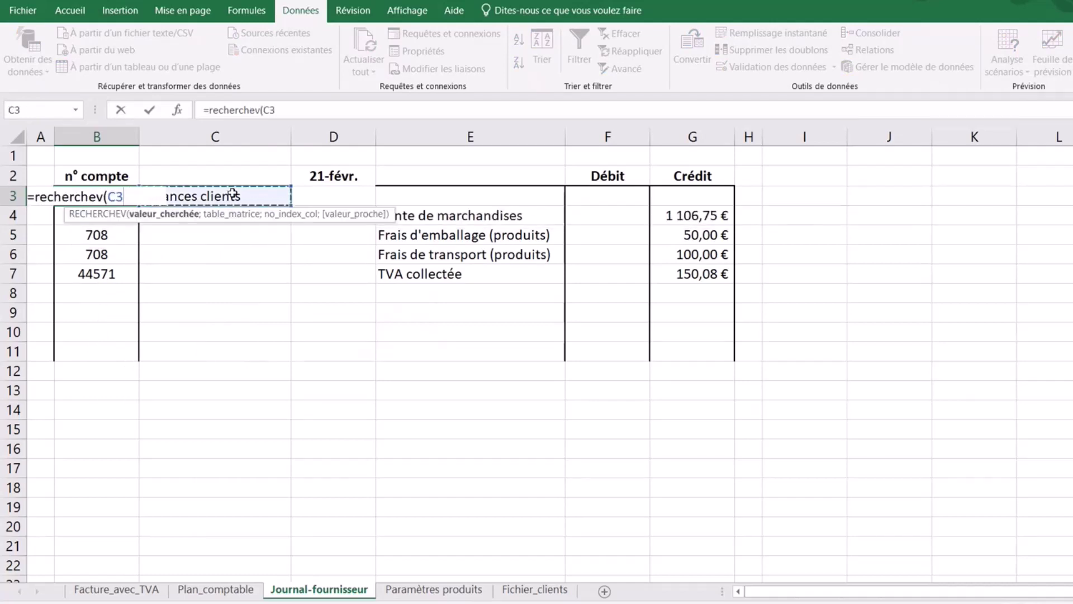
type(";")
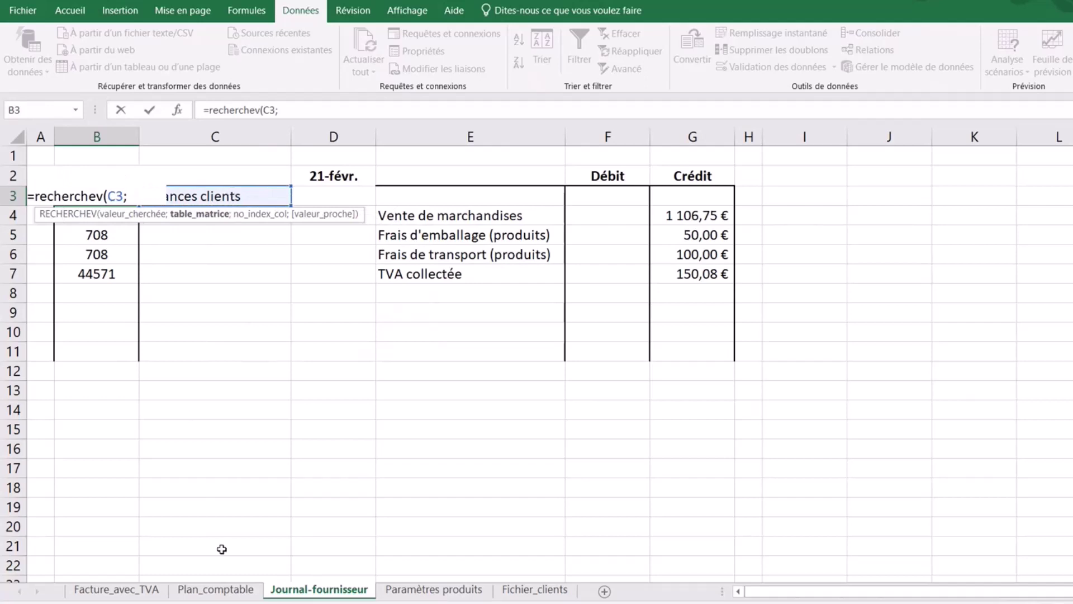
left_click(217, 590)
left_click(183, 139)
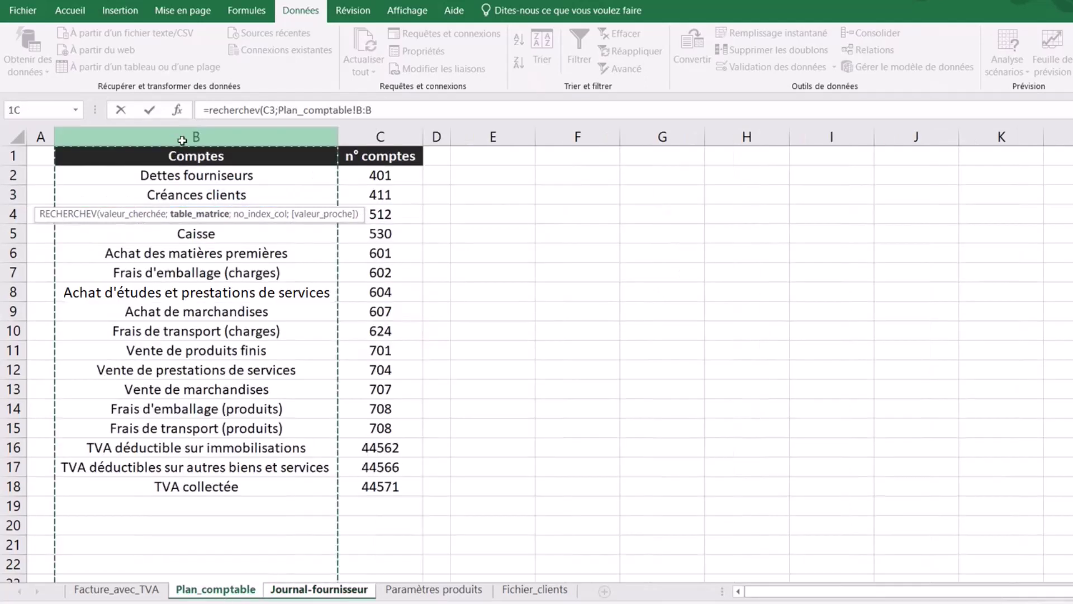
left_click_drag(183, 139, 380, 139)
type(";2")
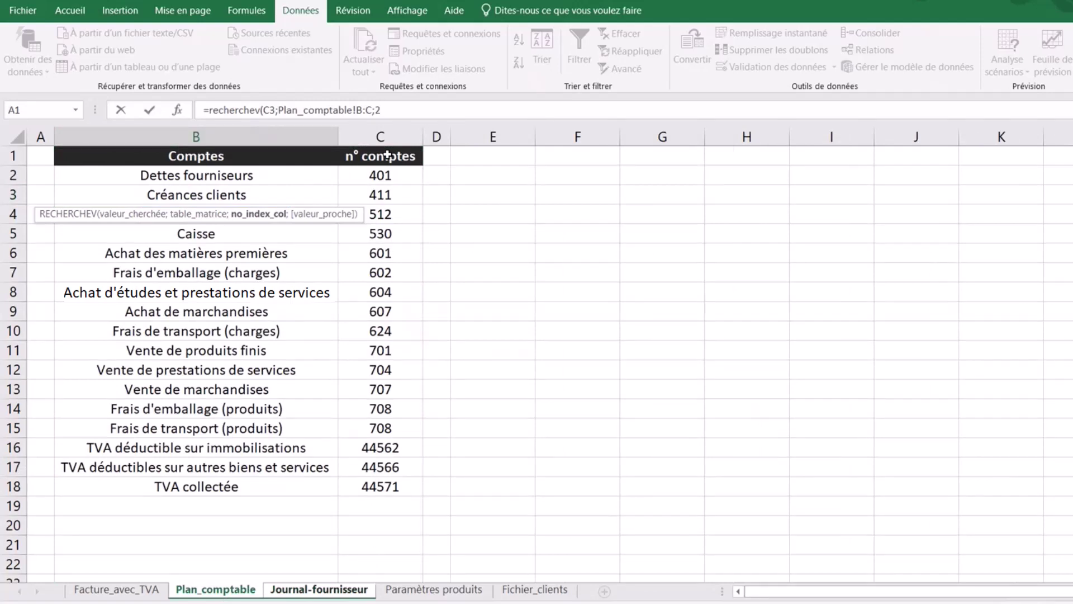
type(";")
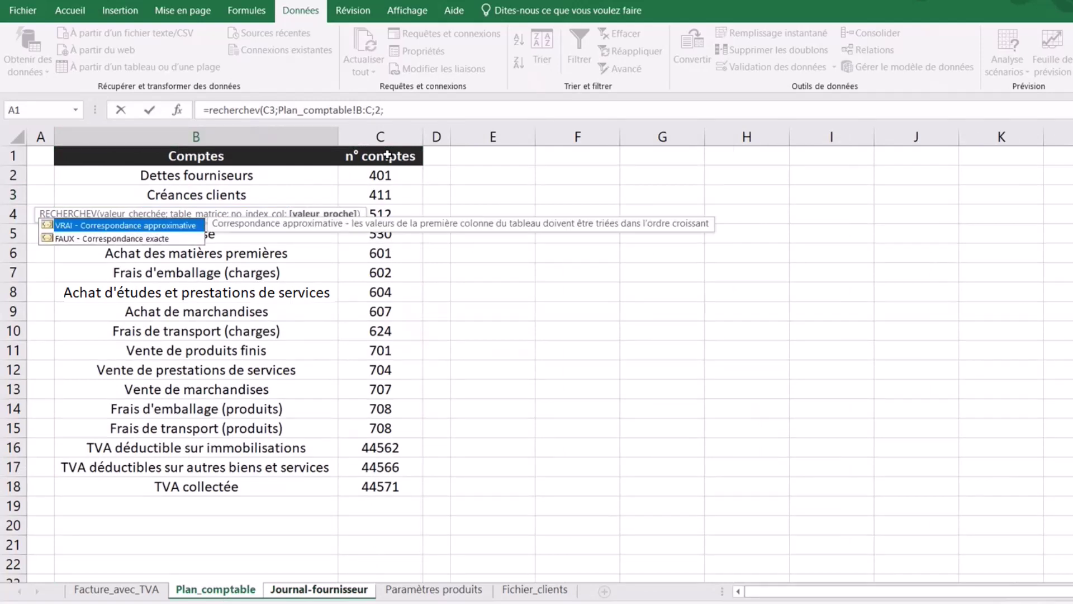
type("0)")
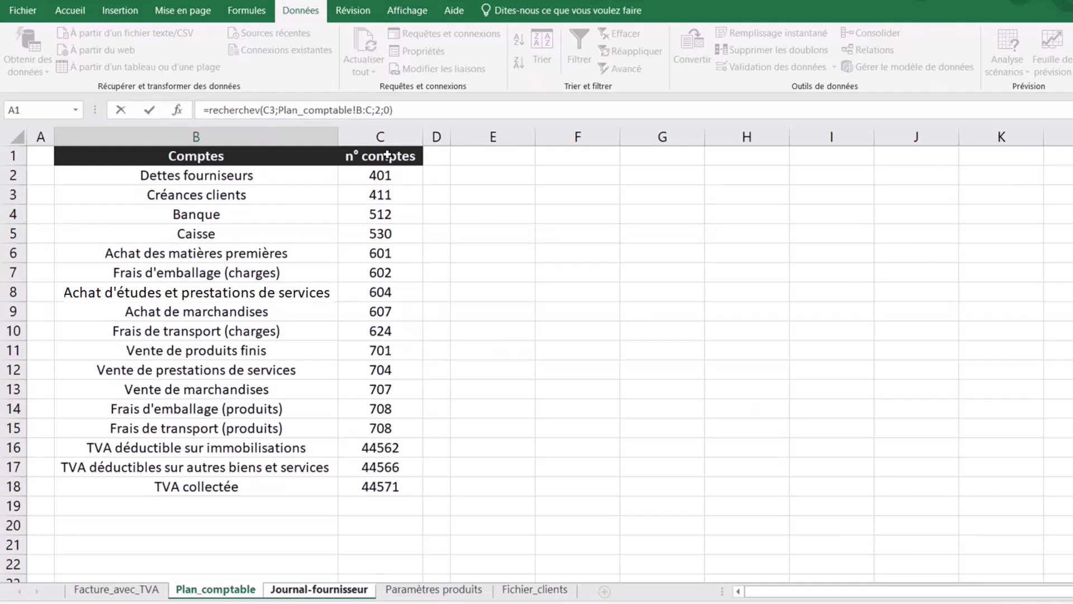
key("Return")
left_click(309, 365)
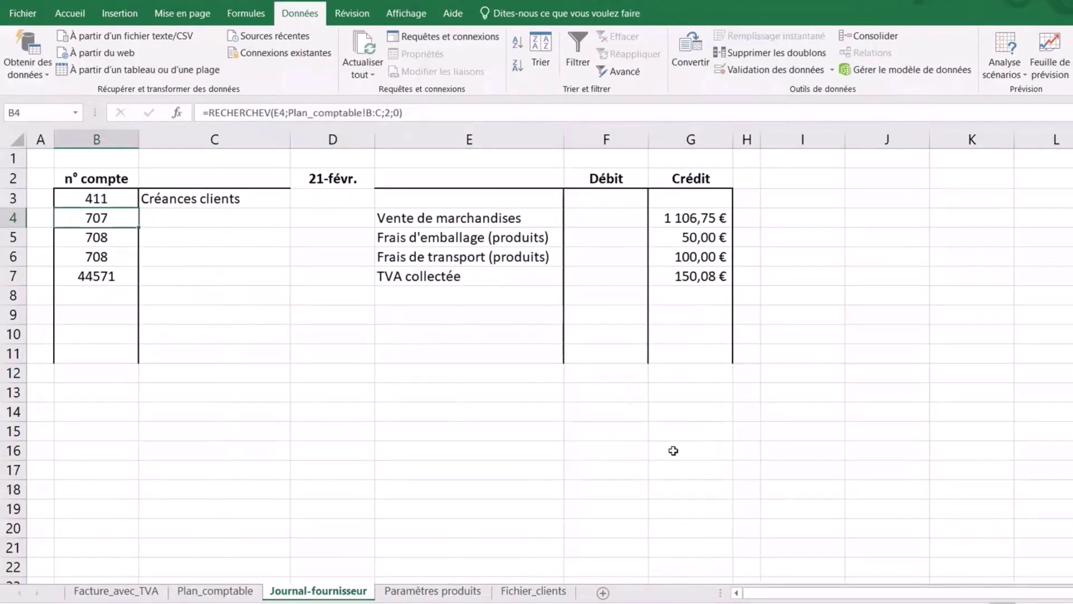
left_click(605, 199)
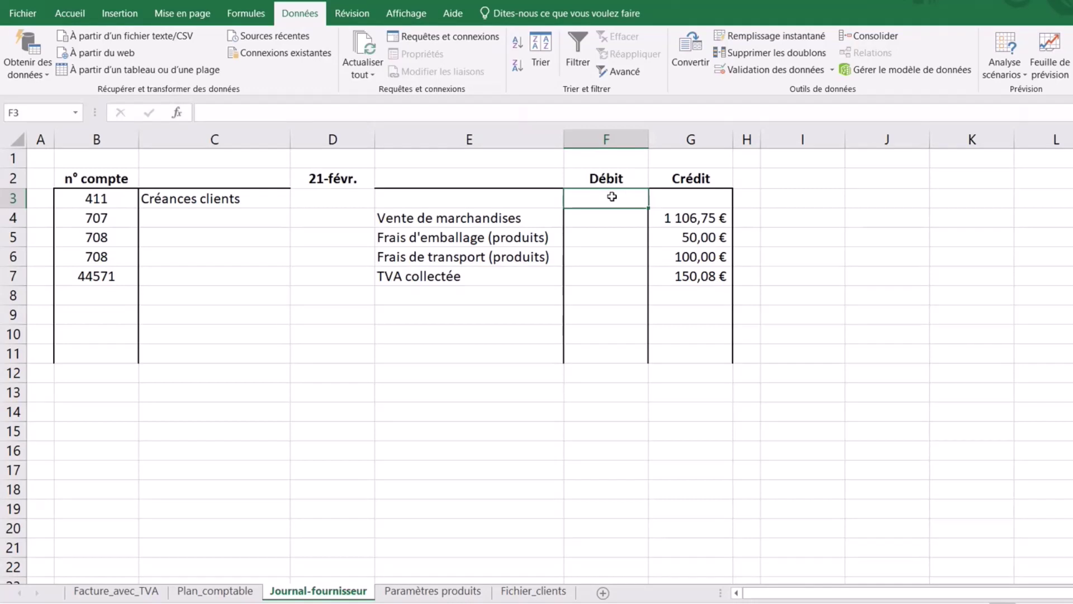
Set F3 to =Facture_avec_TVA!G29 so the Créances clients debit shows 1 406,83 €.
type("=")
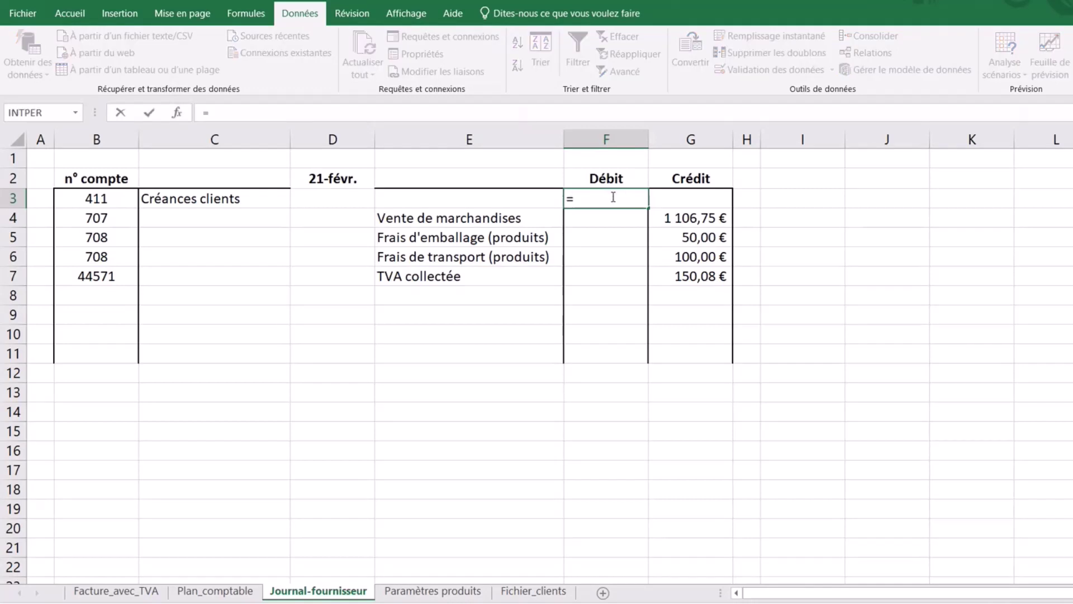
left_click(116, 591)
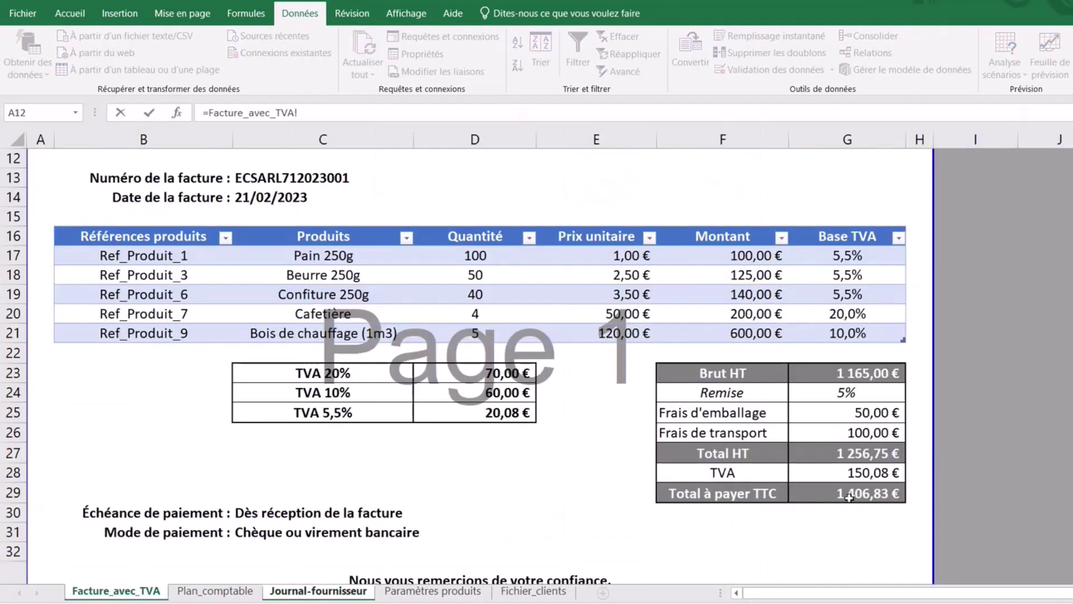
left_click(850, 493)
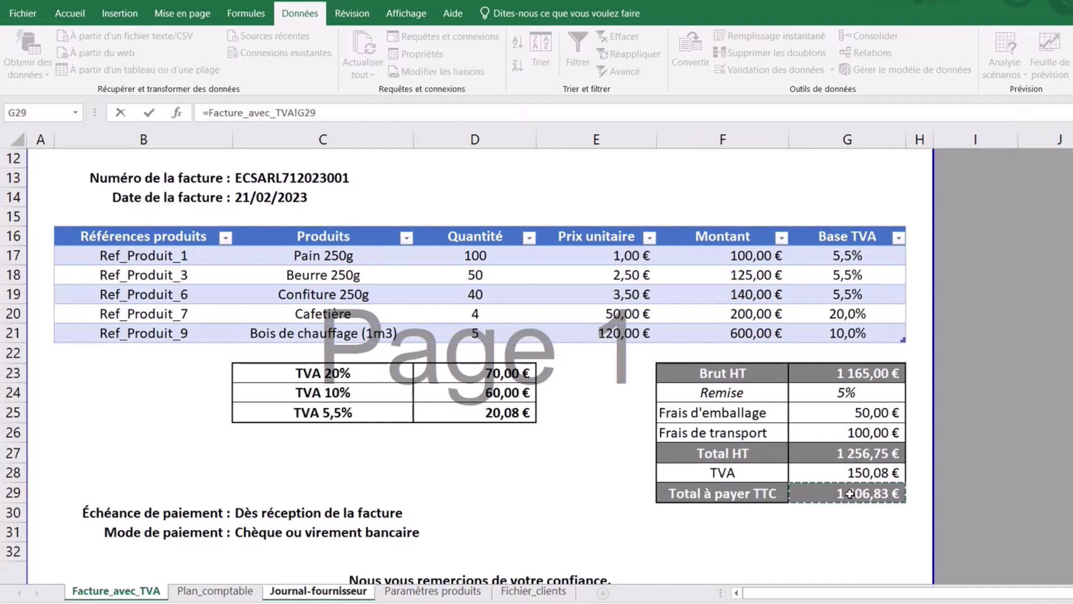
key("Return")
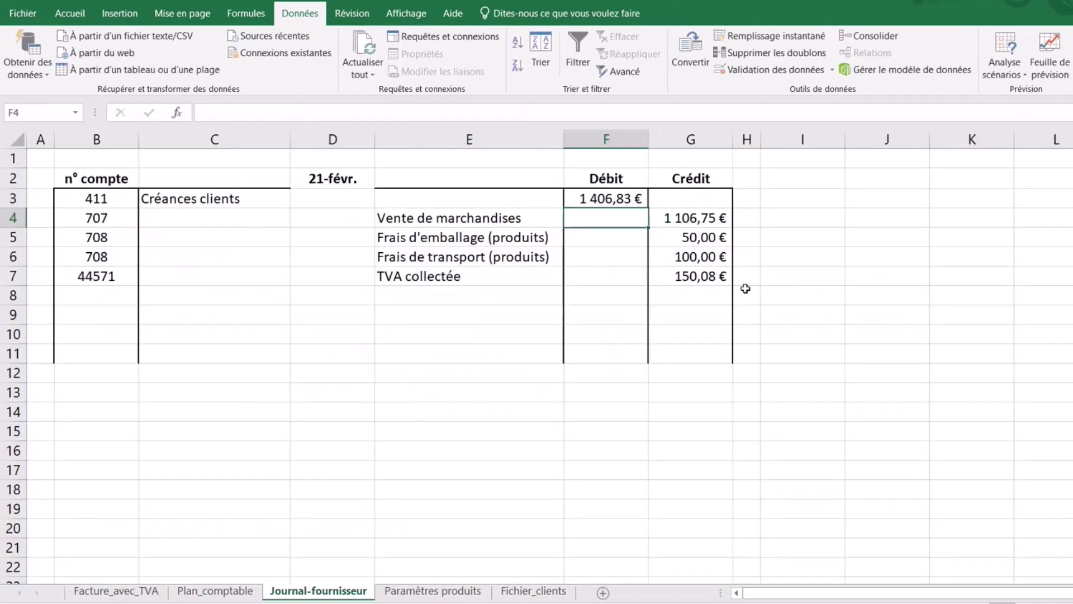
left_click(668, 411)
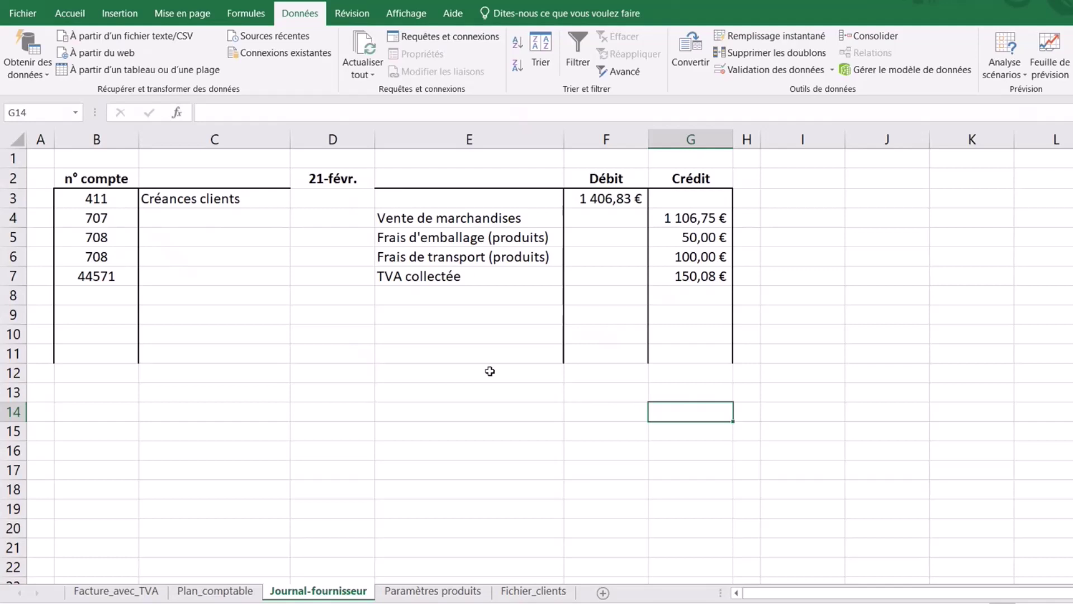
Link C8 to the invoice's Numéro de la facture label.
left_click(185, 295)
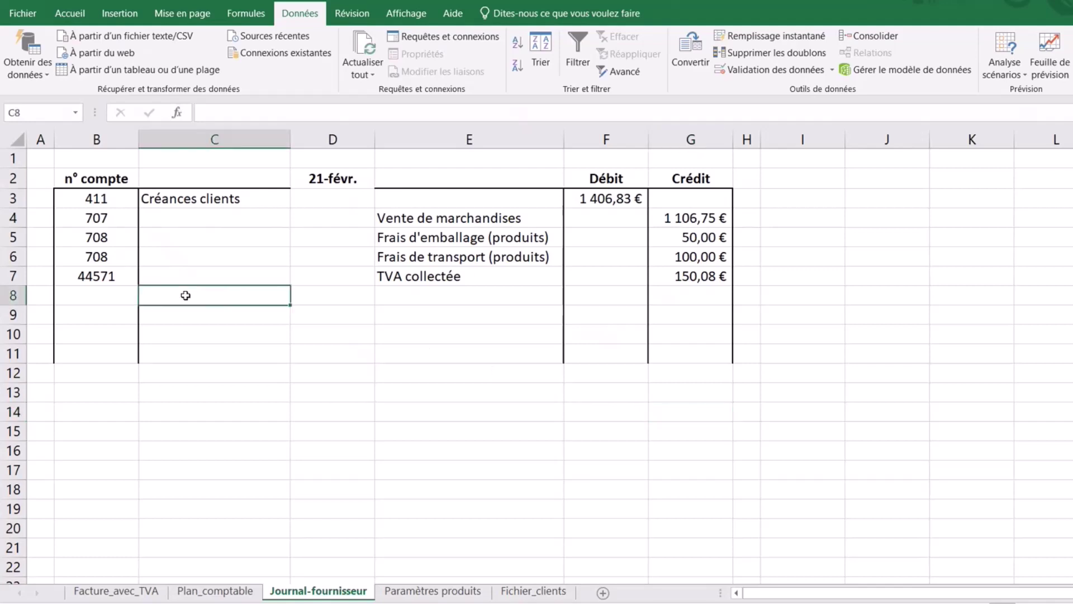
type("=")
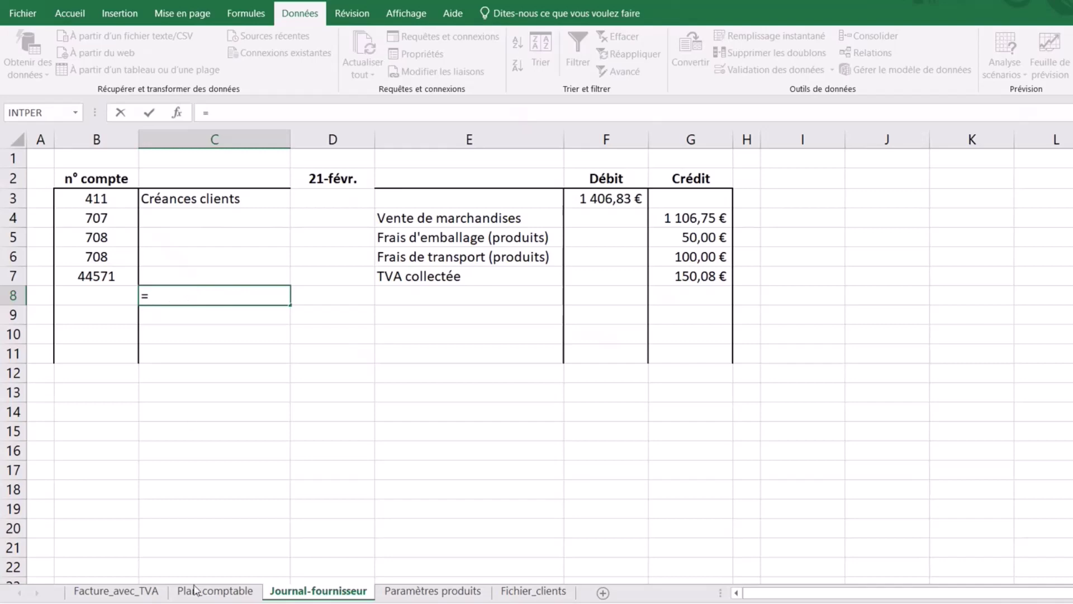
left_click(116, 590)
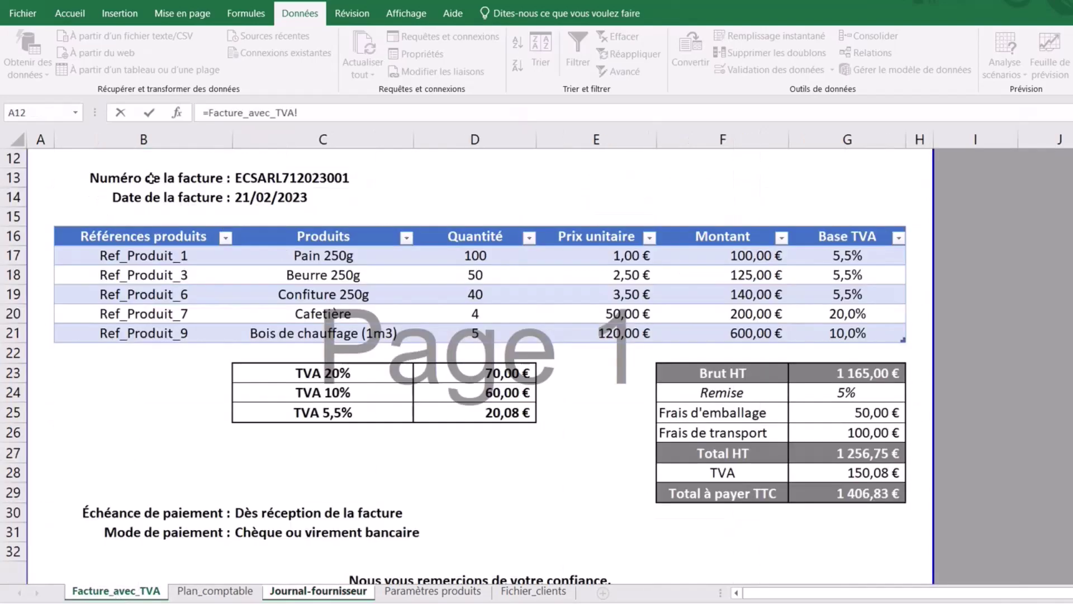
left_click(150, 177)
key("Return")
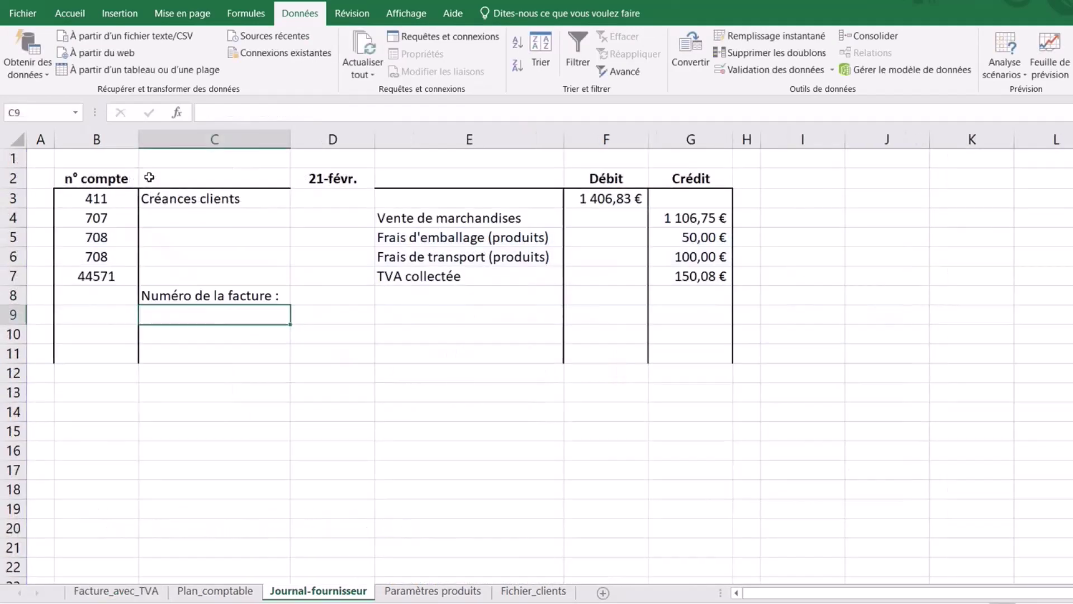
left_click(220, 295)
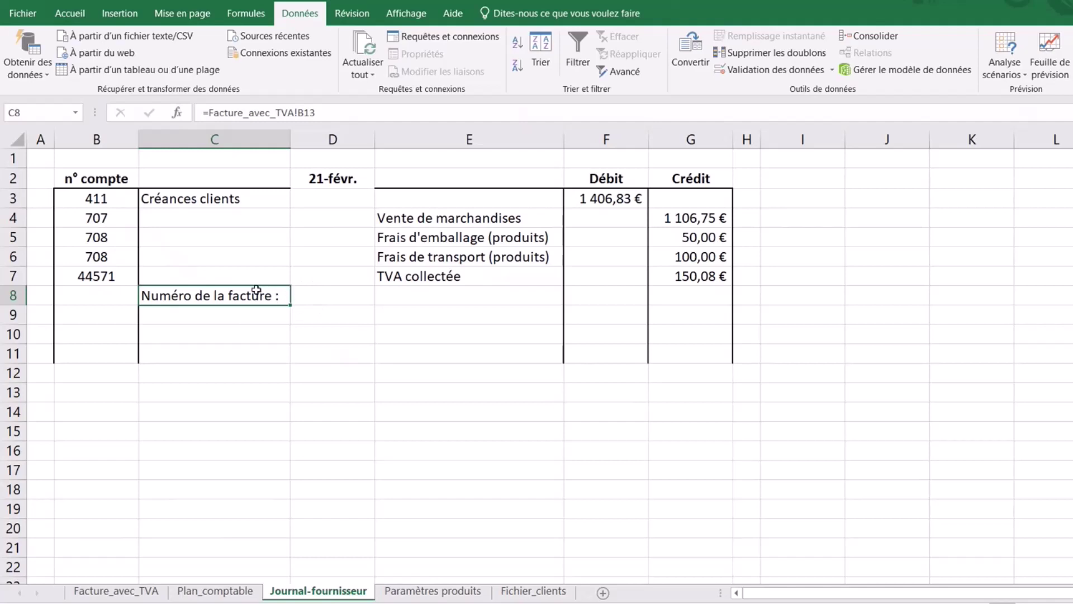
Extend C8's formula with & to append the invoice number from Facture_avec_TVA!C13.
key("Down")
key("Down")
key("Down")
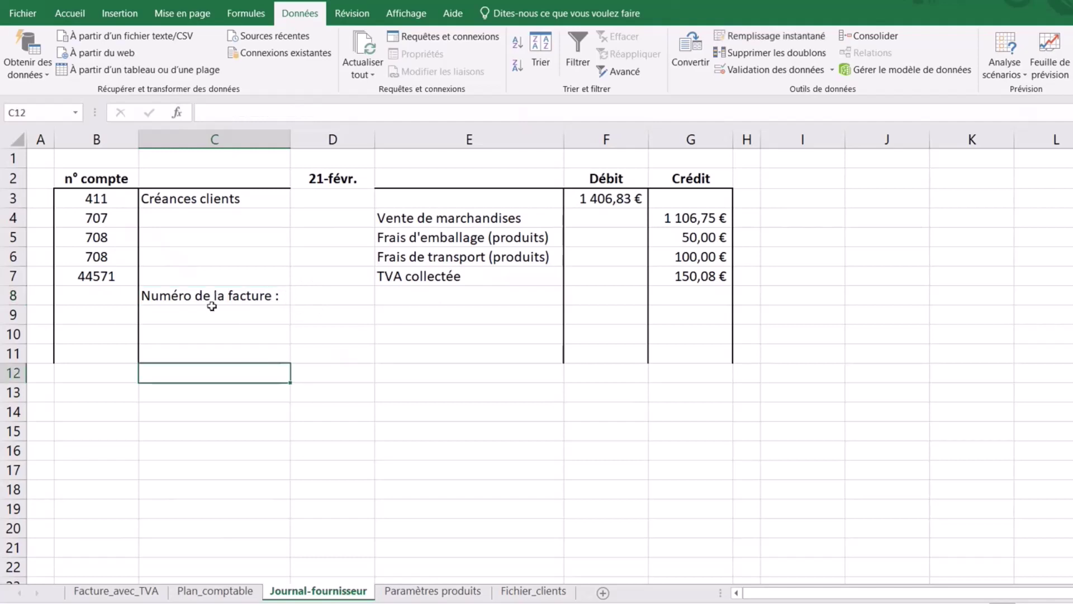
left_click(208, 294)
left_click(328, 112)
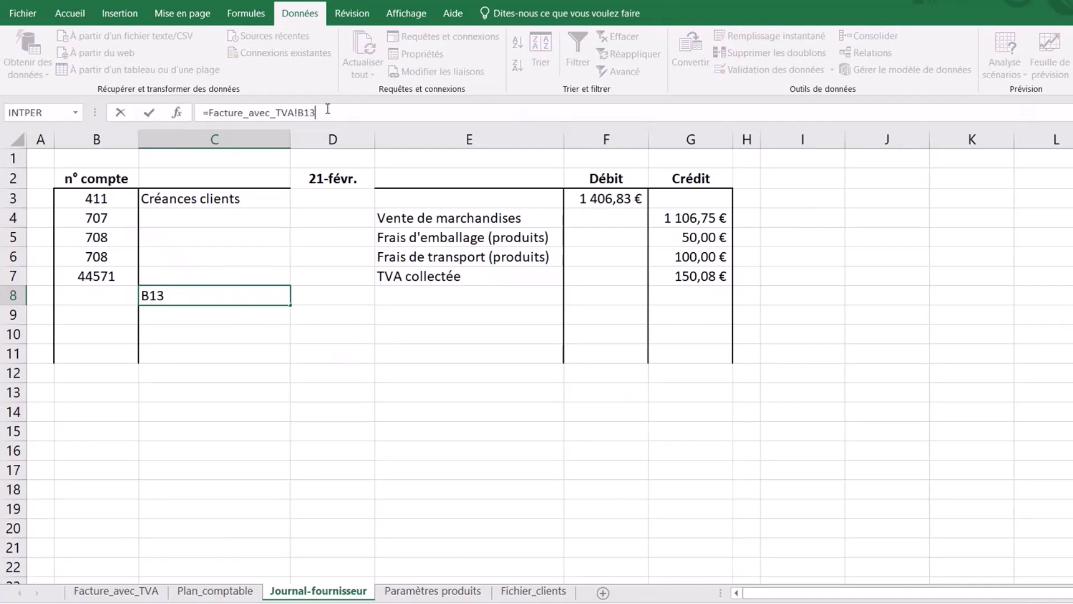
type("&")
left_click(116, 591)
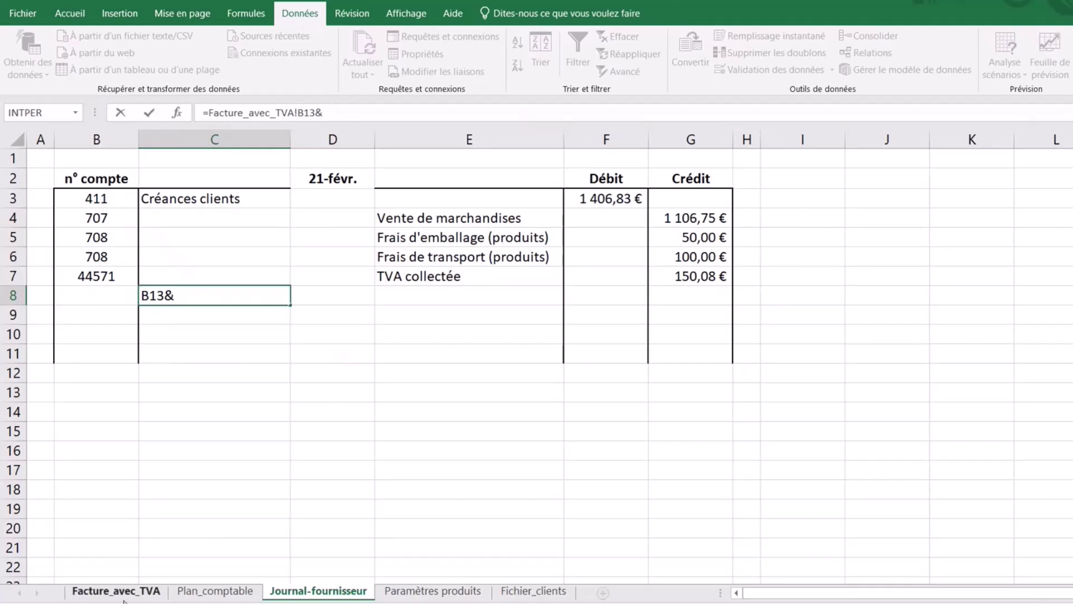
left_click(303, 177)
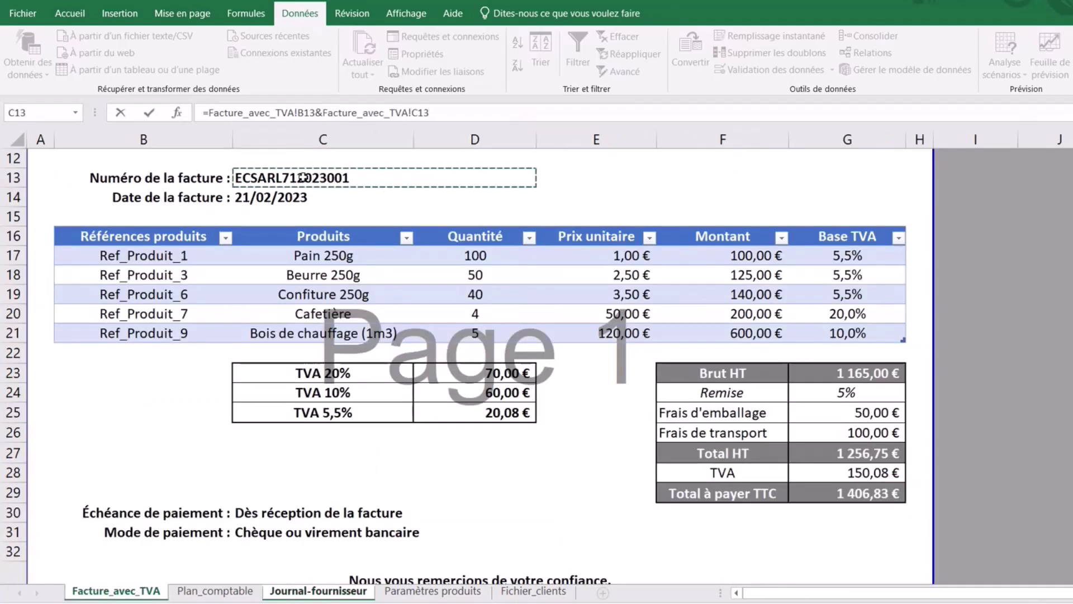
key("Return")
Merge C8:E8, then left-align and italicise the invoice-number text.
left_click_drag(217, 302, 447, 301)
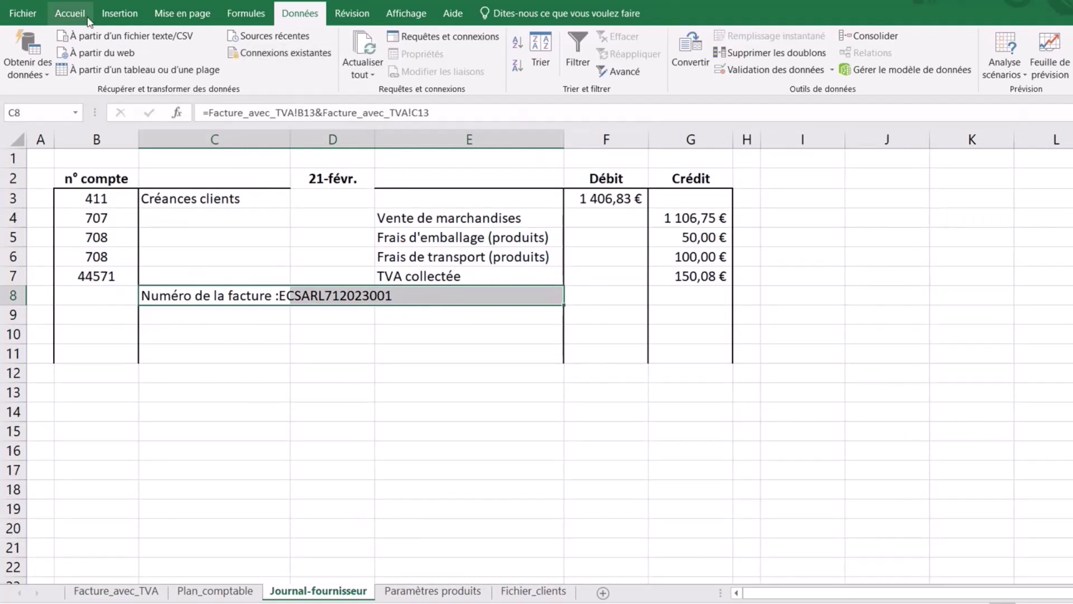
left_click(70, 13)
left_click(366, 66)
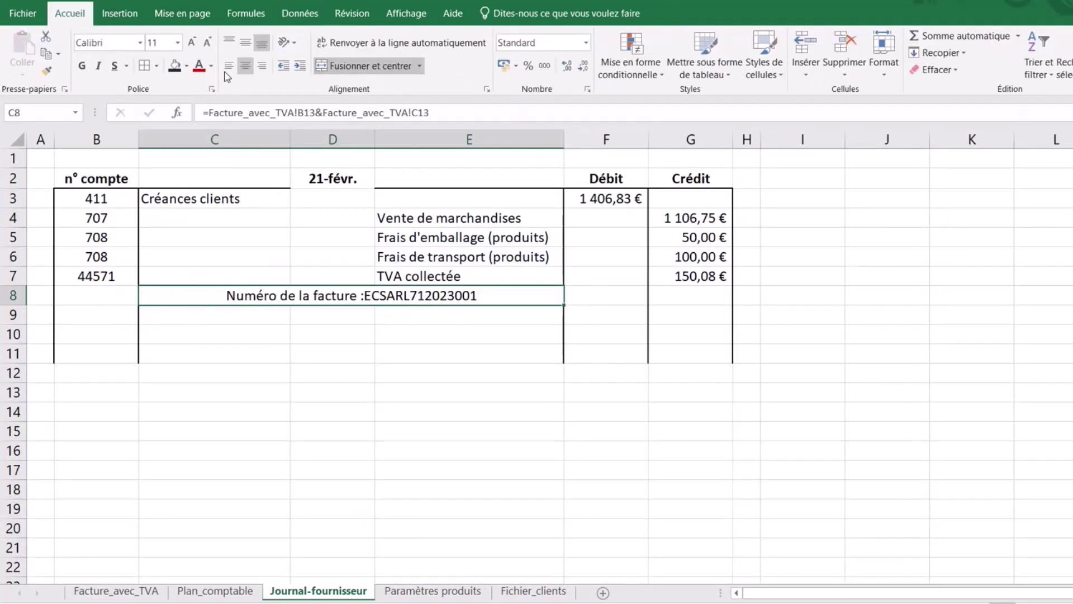
left_click(230, 66)
left_click(99, 65)
Add a bottom border under B8:G8 via Autres bordures.
left_click(269, 403)
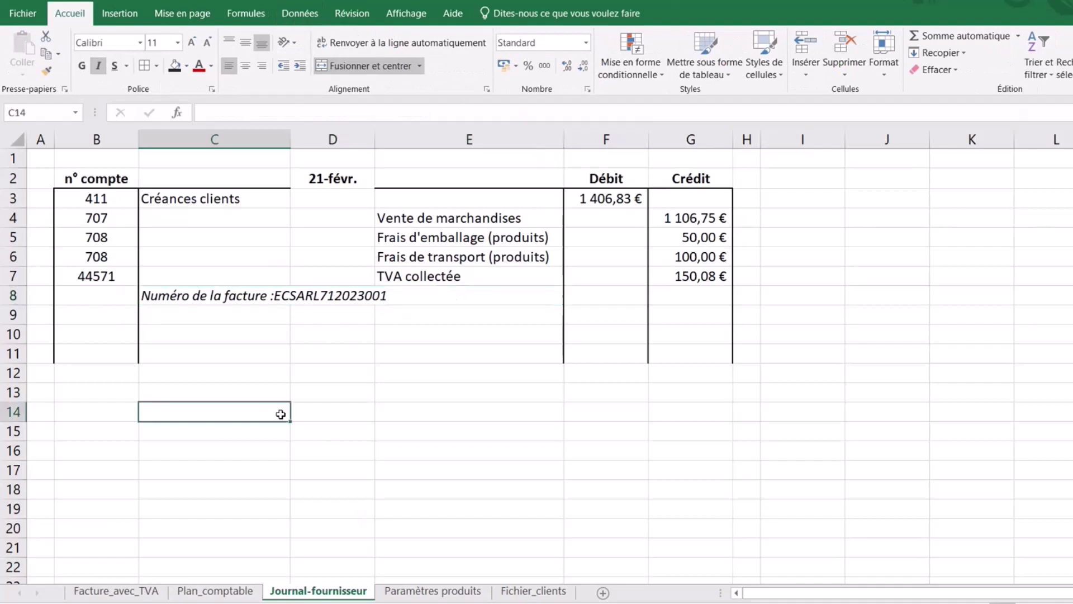
left_click_drag(81, 295, 687, 304)
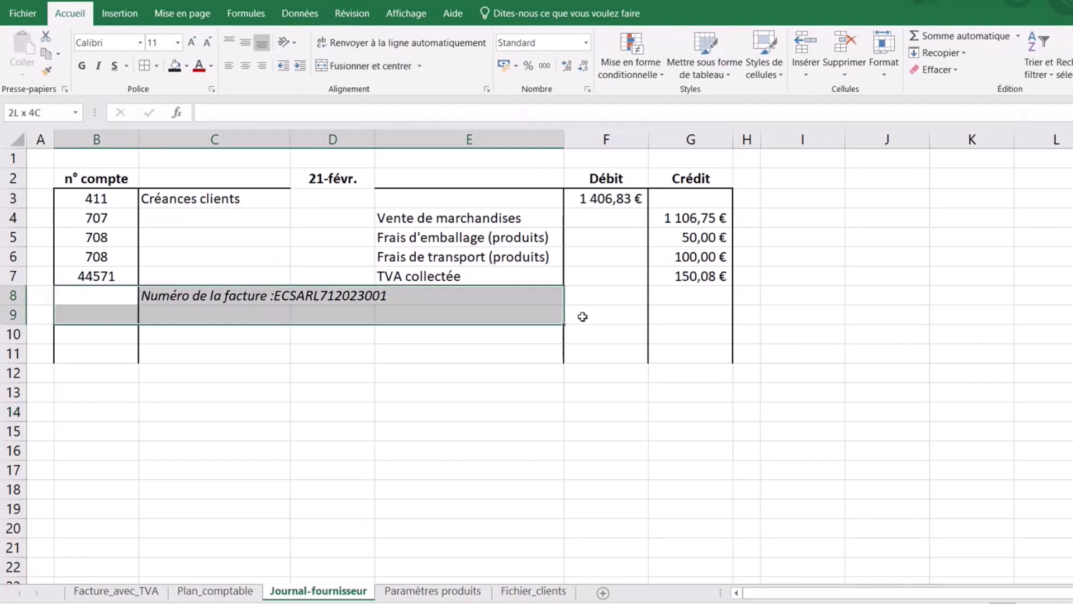
left_click(158, 65)
left_click(221, 463)
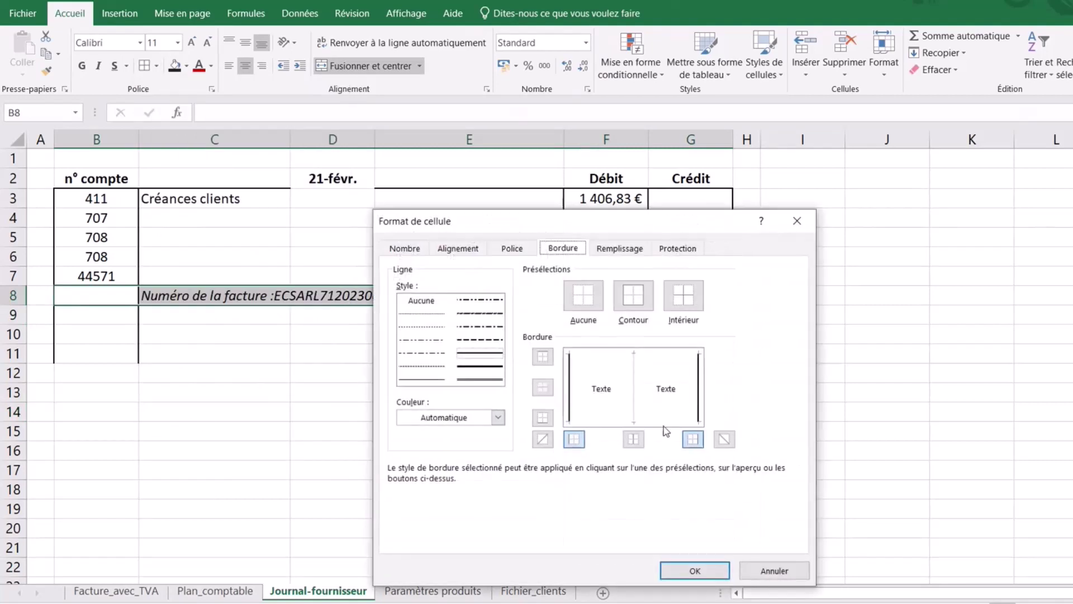
left_click(609, 420)
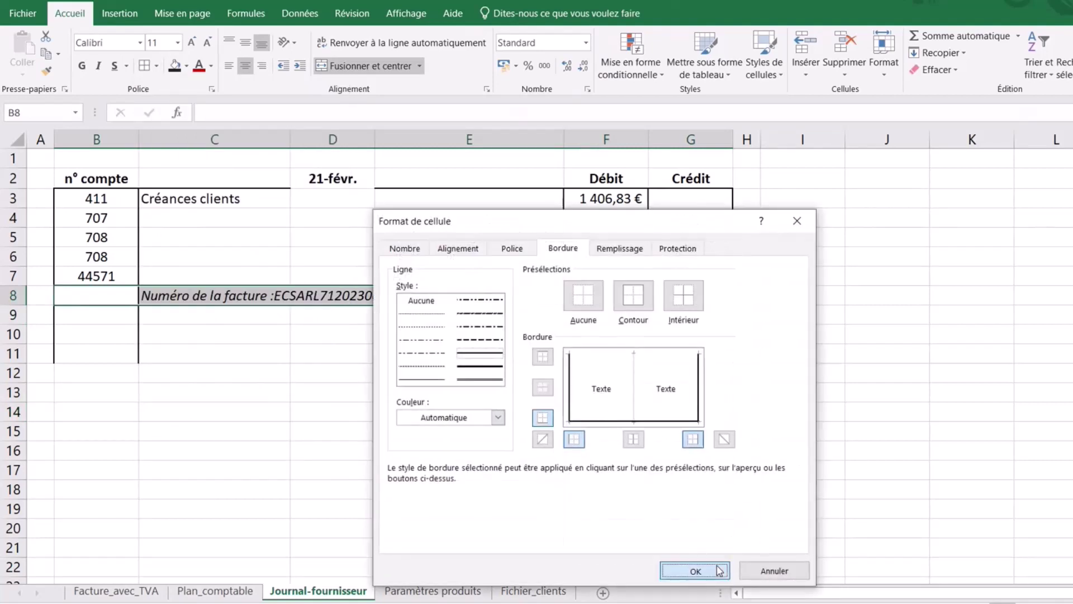
left_click(694, 570)
Delete the empty rows 9 to 11 below the journal table.
mouse_move(12, 316)
left_mouse_down()
mouse_move(6, 371)
mouse_move(11, 355)
left_mouse_up()
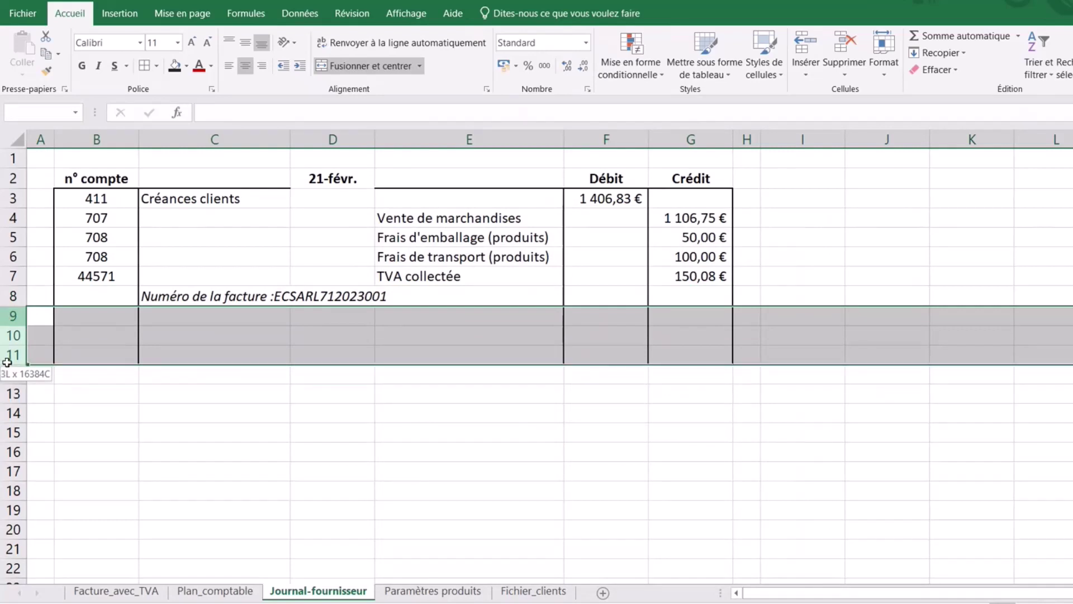
right_click(15, 317)
left_click(61, 445)
left_click(470, 471)
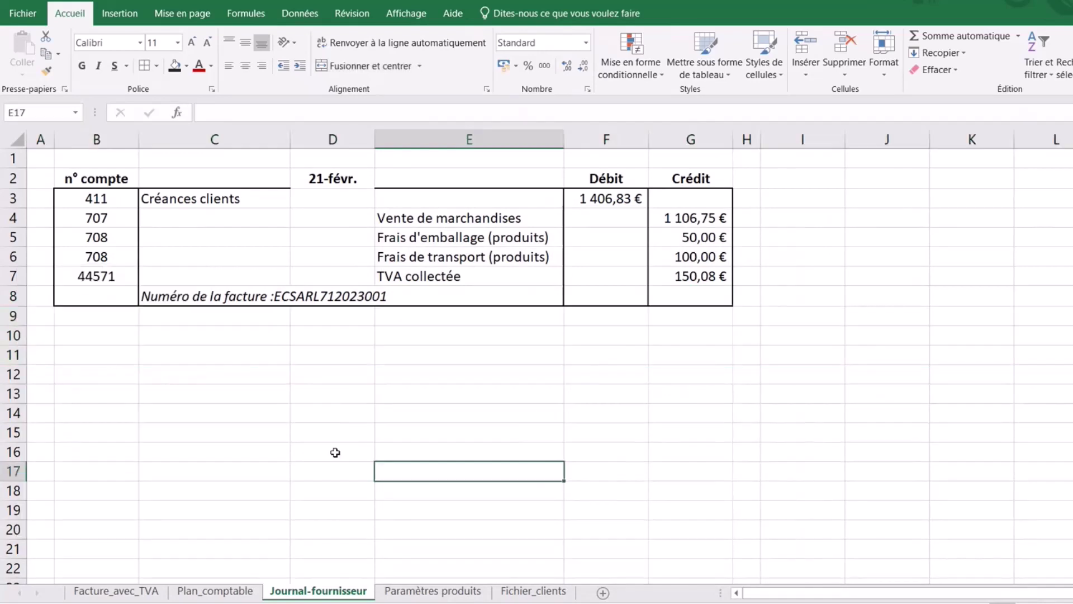
left_click(240, 415)
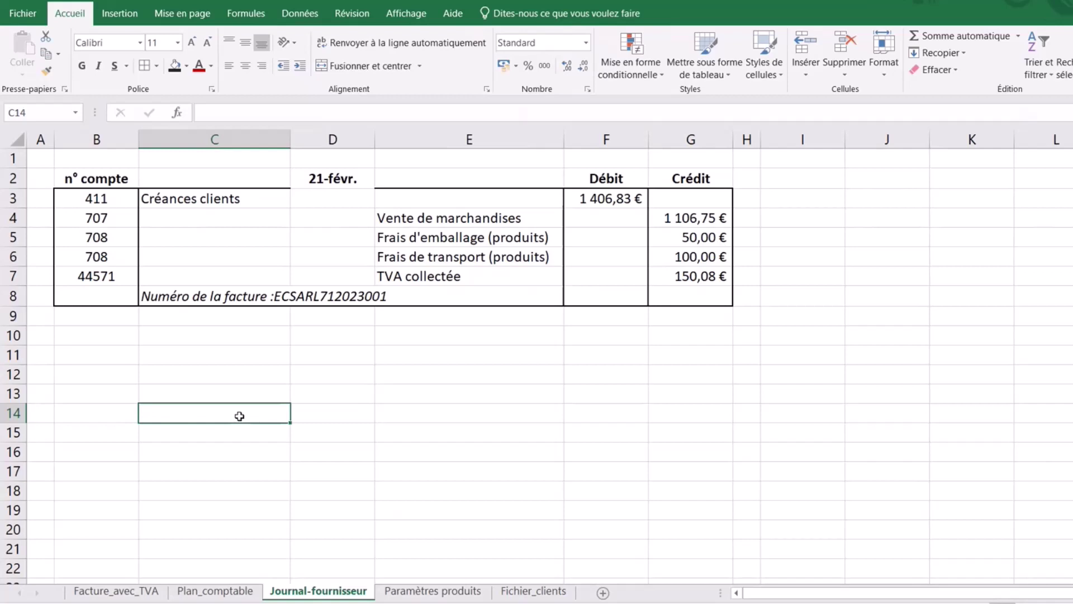
Type in B11 the note that the invoice was paid on 26 février by bank transfer.
left_click(101, 354)
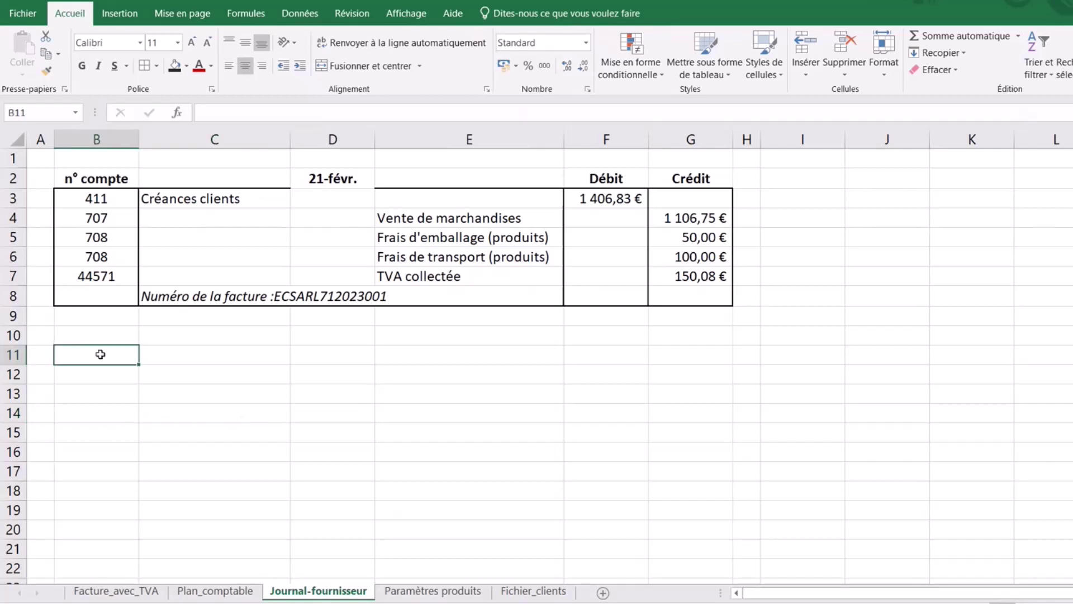
type("La factu")
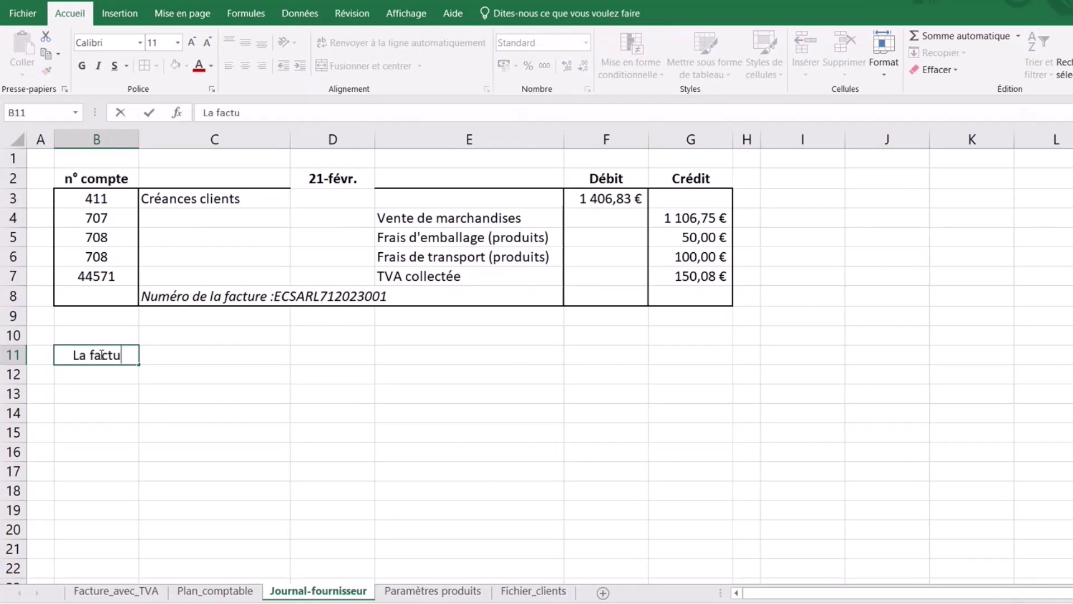
type("re est réglé")
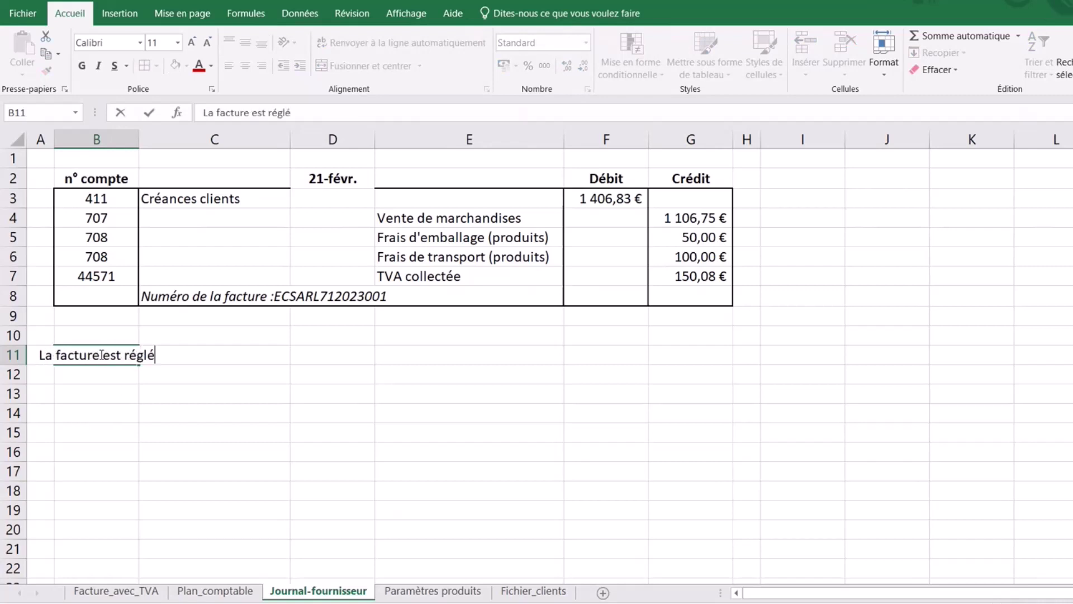
type("e par le fo")
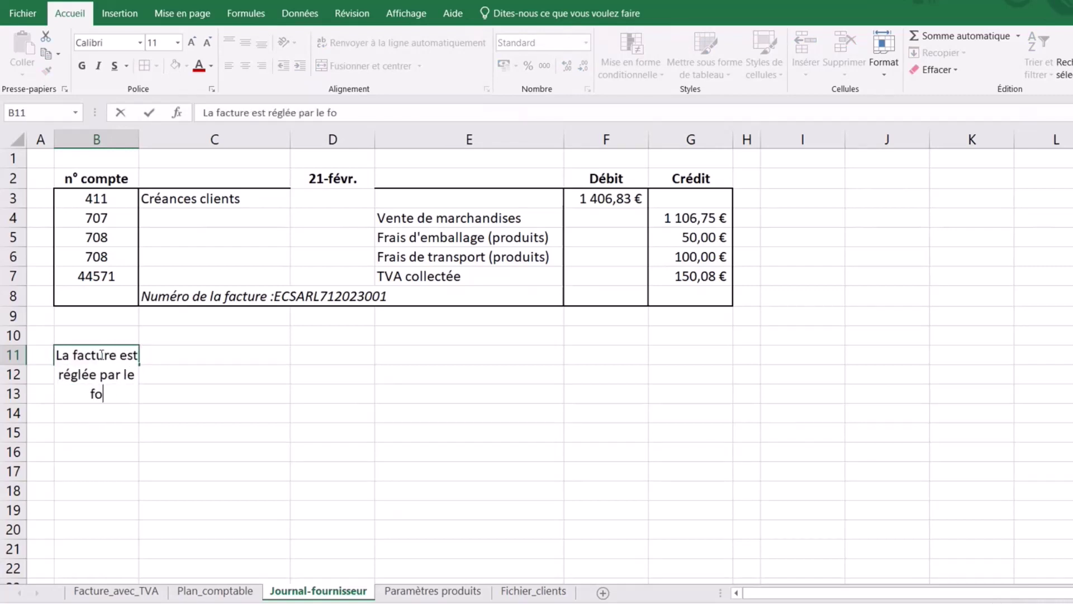
type("yrn")
key("BackSpace")
key("BackSpace")
key("BackSpace")
key("BackSpace")
key("BackSpace")
type("ient le")
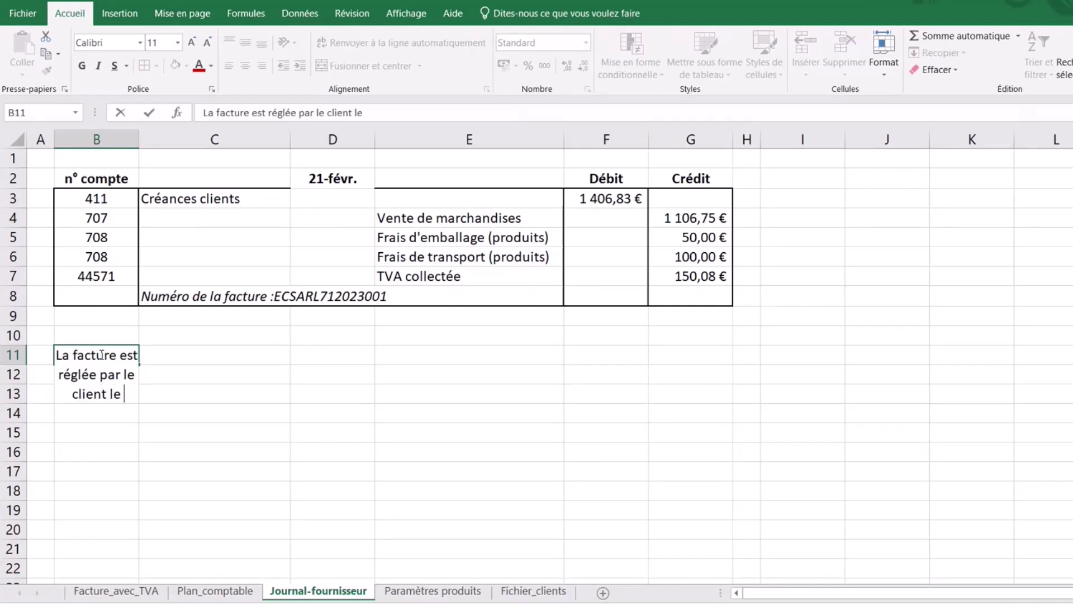
type(" 26 février")
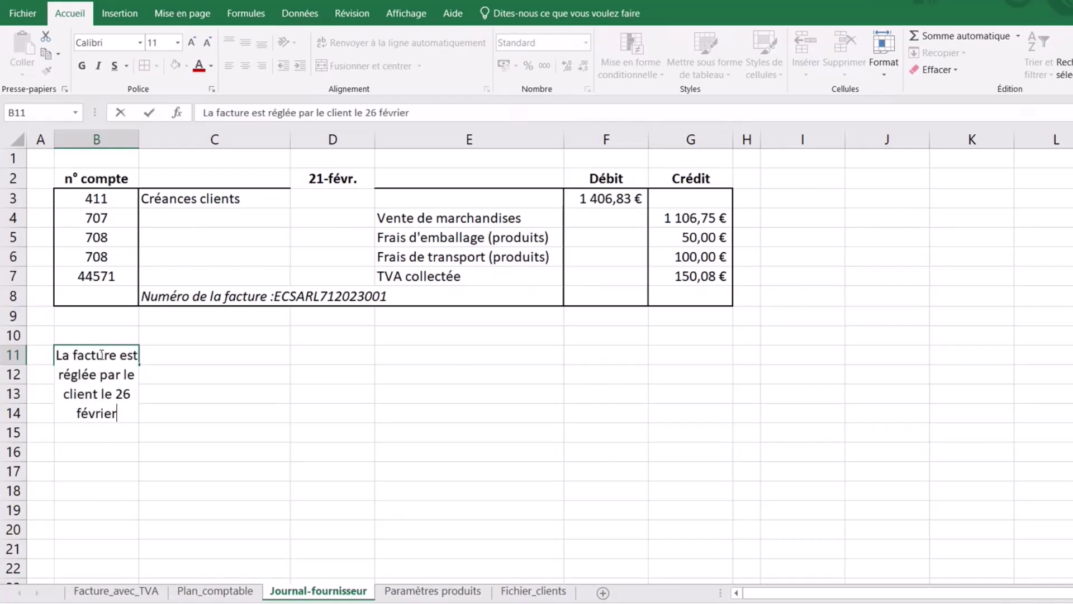
type(" par vireme")
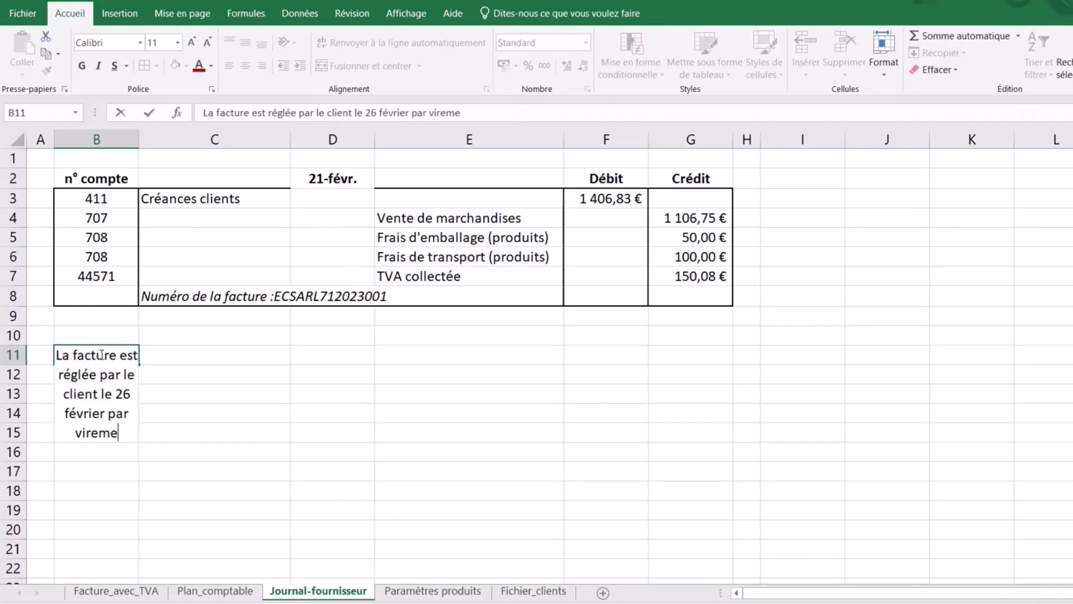
type("nt bancaire")
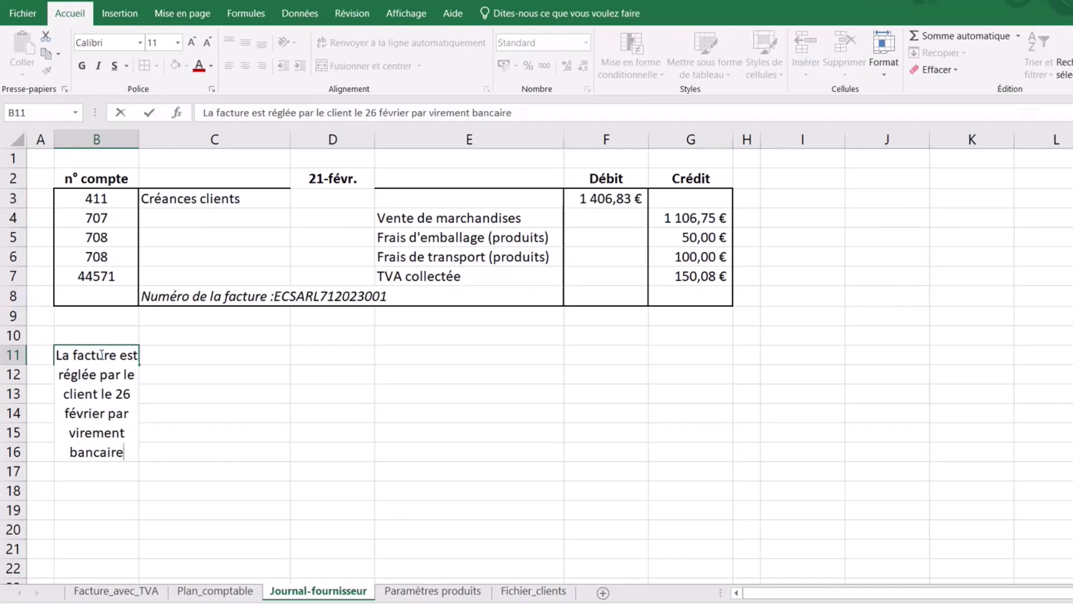
left_click(215, 490)
Merge and centre the note across B11:G11 and make it bold dark red.
left_click_drag(114, 354, 666, 354)
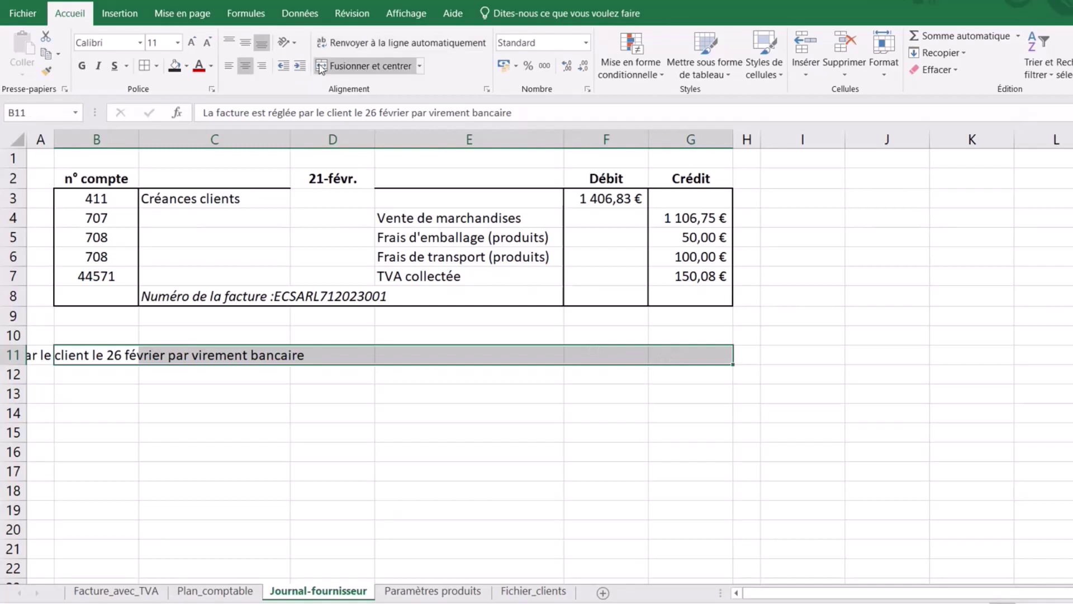
left_click(366, 66)
left_click(198, 66)
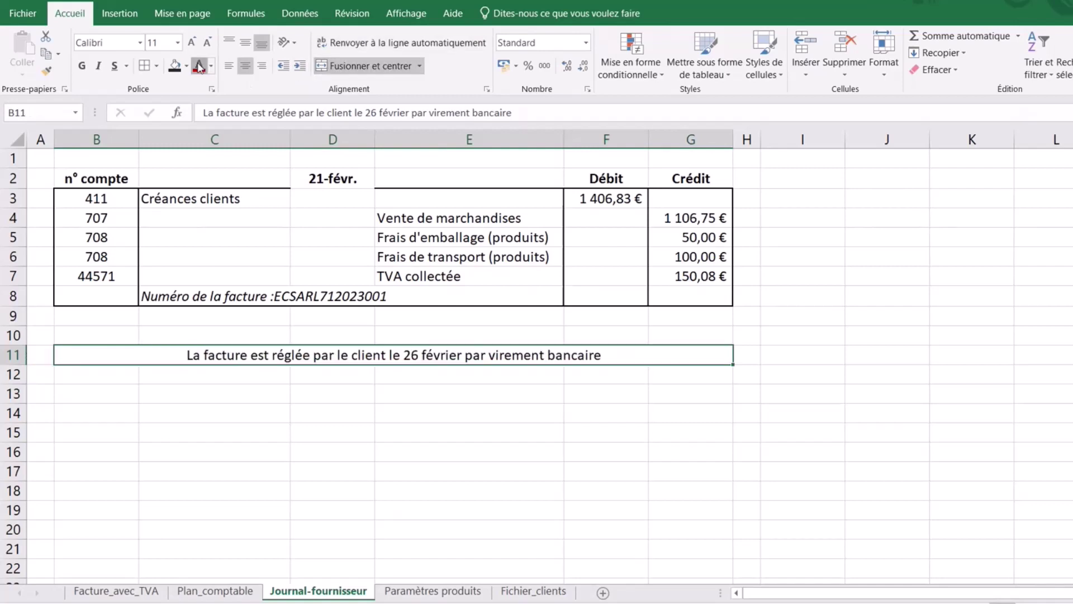
left_click(82, 65)
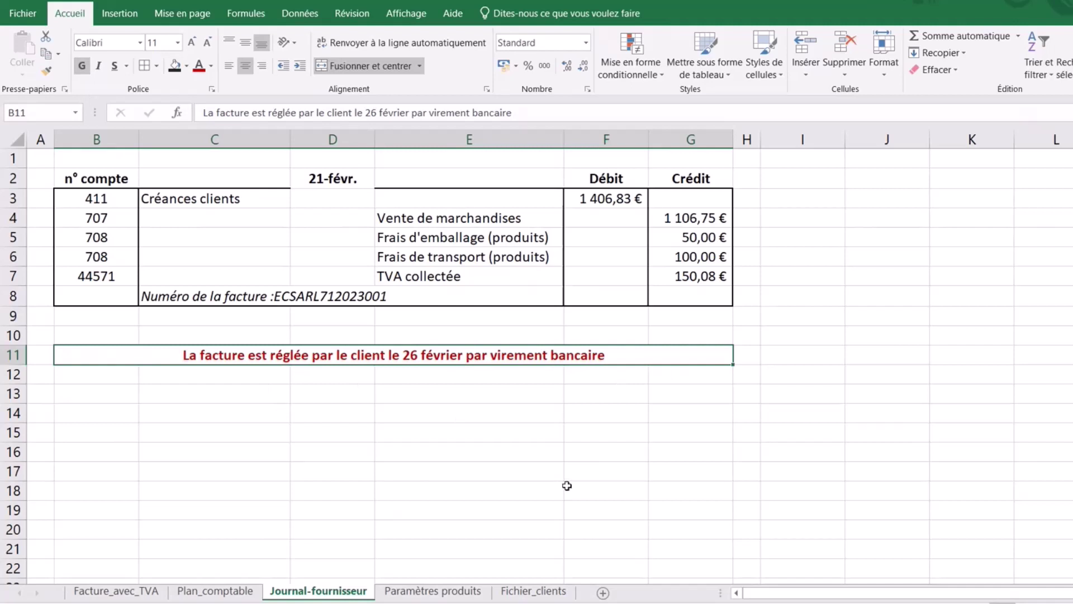
Give B13:C13 a thin solid top border.
left_click_drag(89, 393, 229, 398)
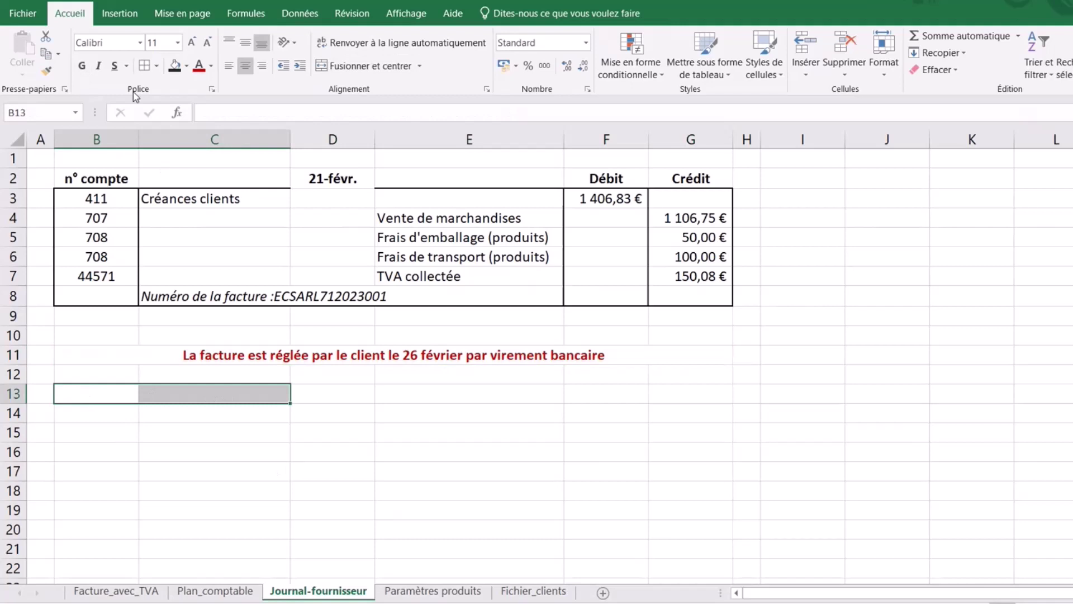
left_click(157, 66)
left_click(180, 465)
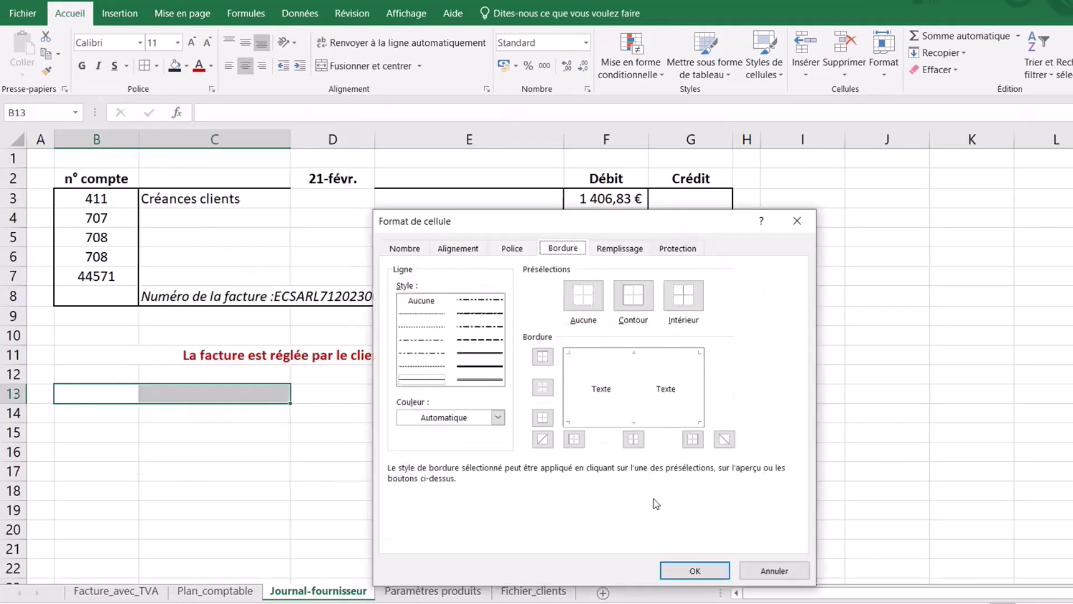
left_click(480, 353)
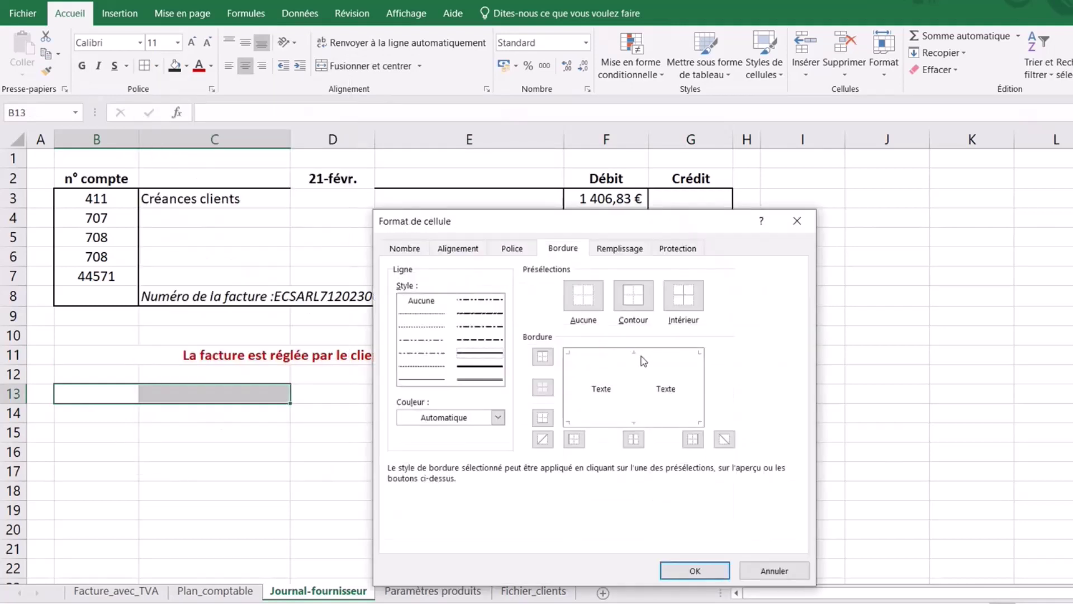
left_click(642, 355)
left_click(695, 571)
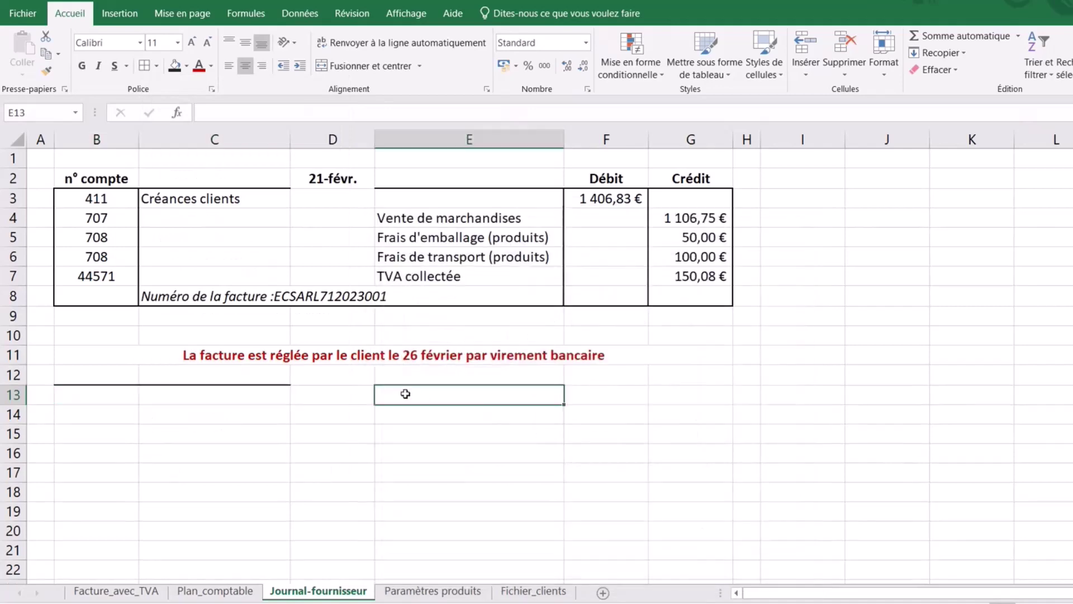
Give E13:G13 a medium top border.
left_click_drag(404, 393, 680, 396)
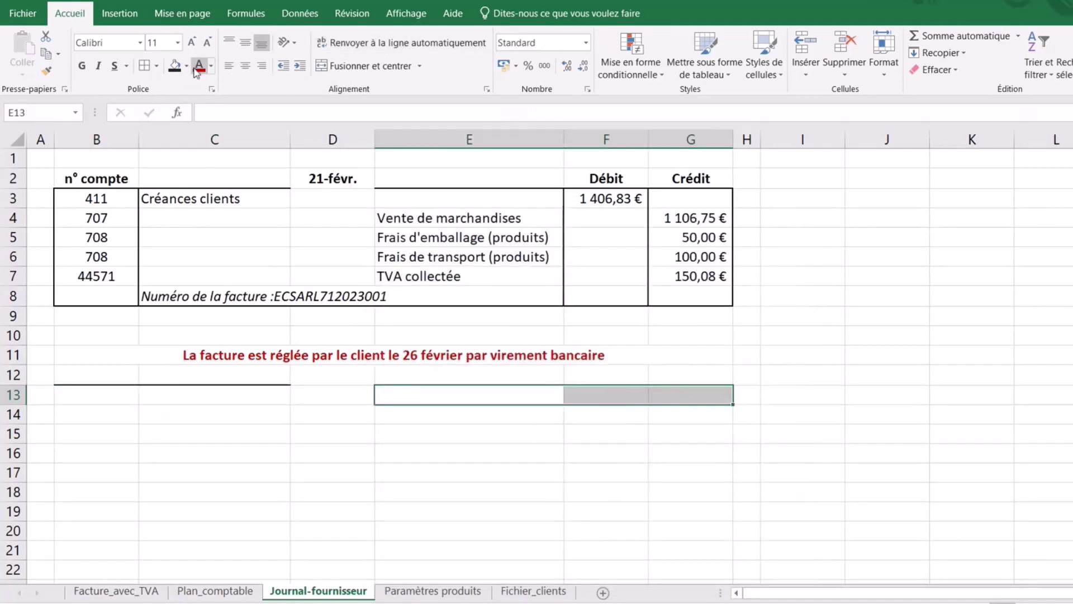
left_click(157, 65)
left_click(195, 464)
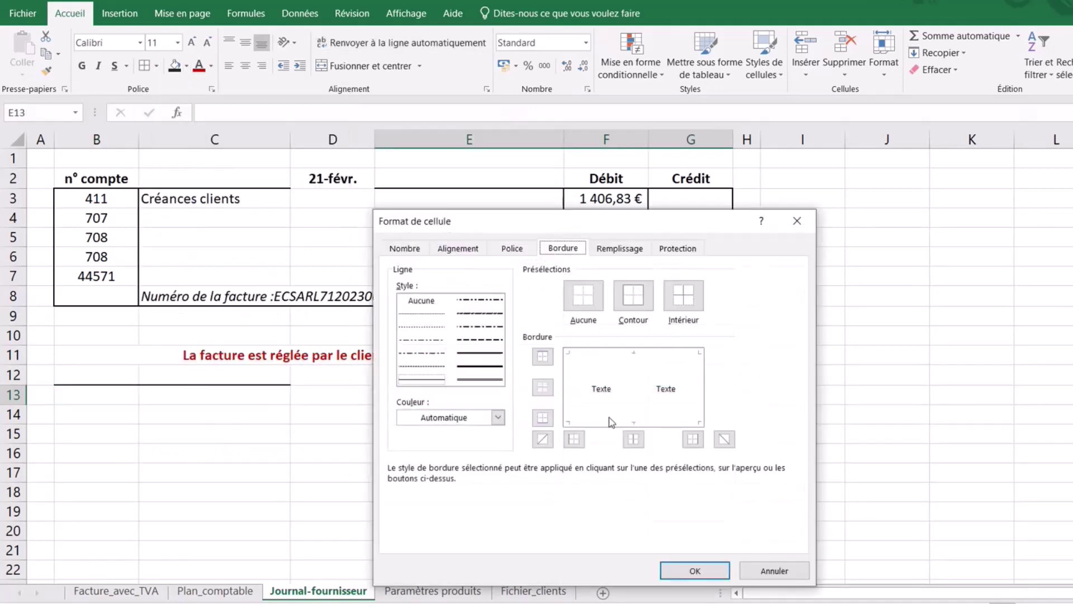
left_click(481, 353)
left_click(542, 356)
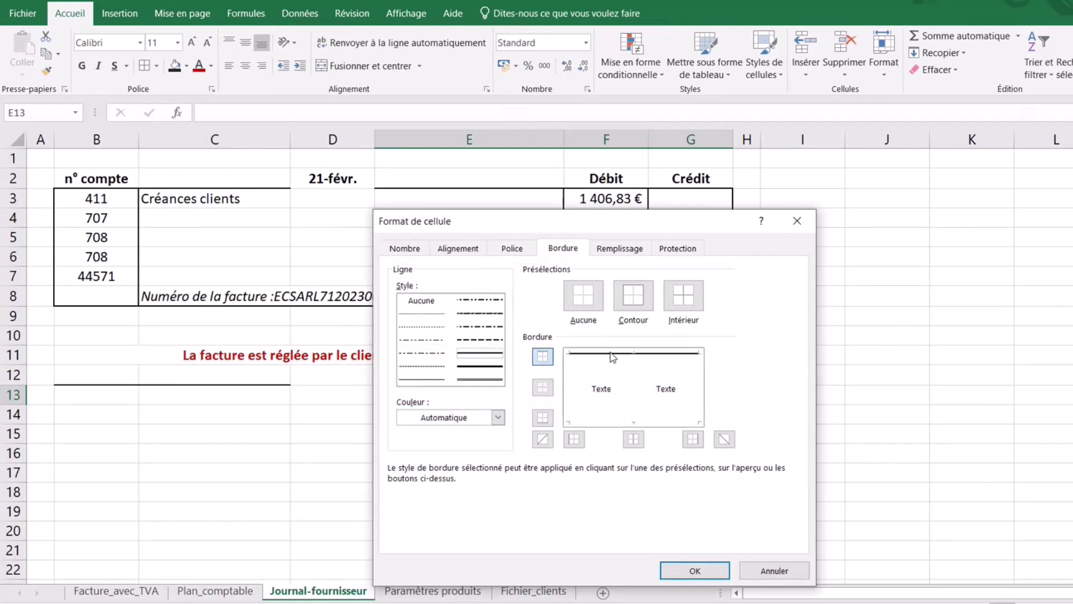
left_click(695, 570)
Add left, middle and right vertical borders to the debit/credit range F13:G19.
mouse_move(609, 395)
left_mouse_down()
mouse_move(718, 520)
mouse_move(703, 507)
left_mouse_up()
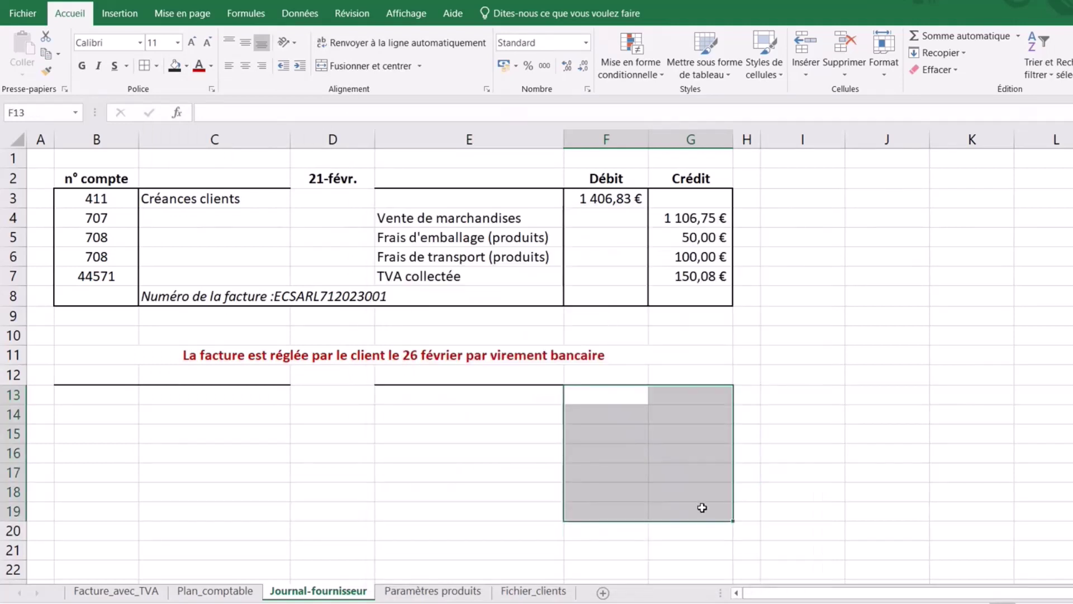
left_click(156, 66)
left_click(216, 463)
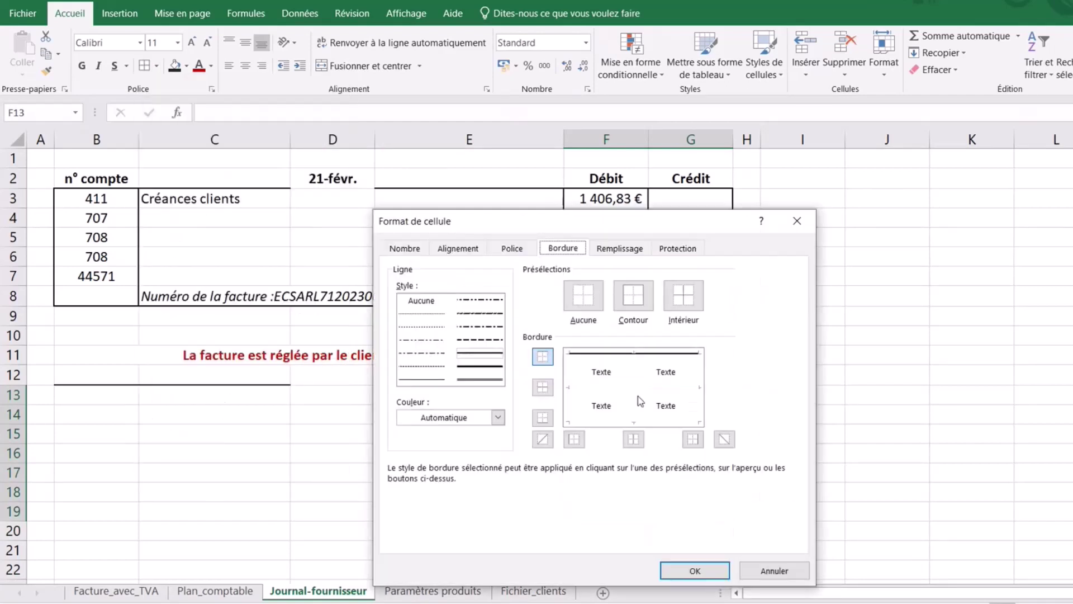
left_click(575, 382)
left_click(635, 382)
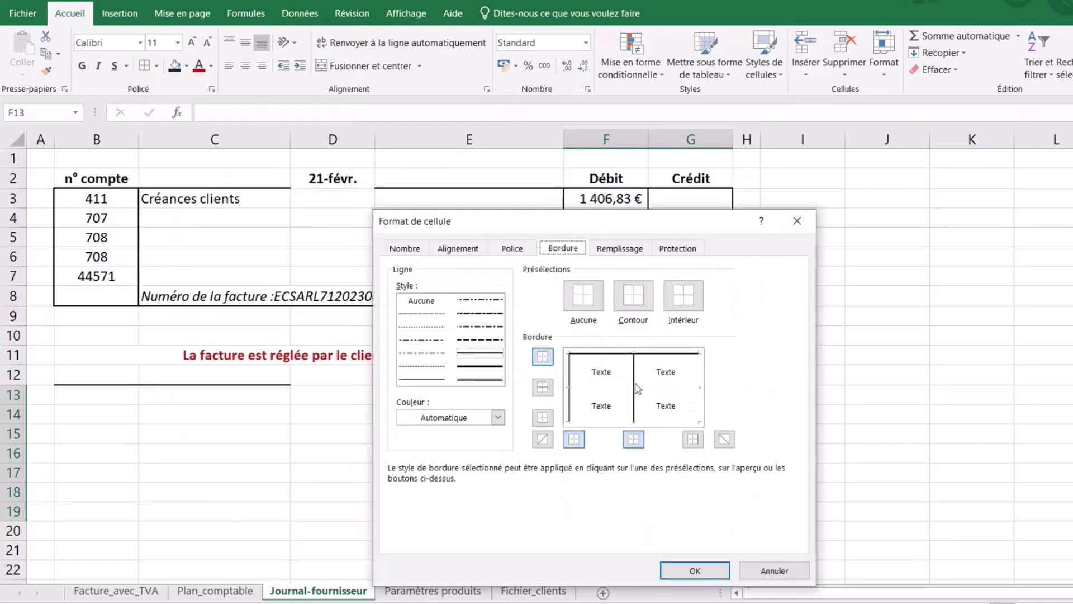
left_click(696, 386)
left_click(695, 570)
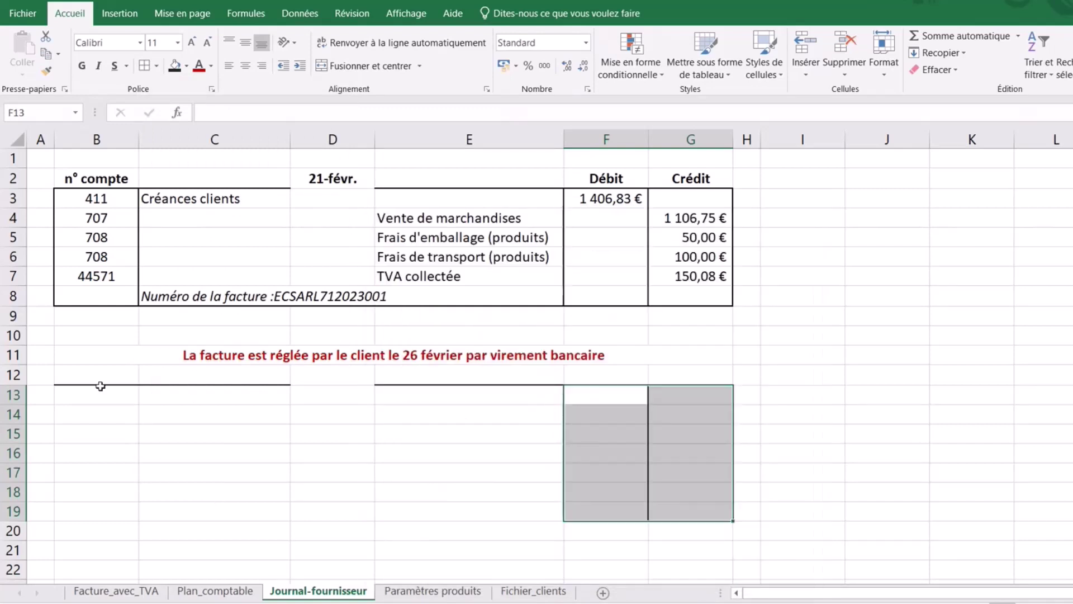
Add left and right borders to B13:B19.
mouse_move(100, 385)
left_mouse_down()
mouse_move(115, 528)
mouse_move(114, 515)
left_mouse_up()
left_click(156, 66)
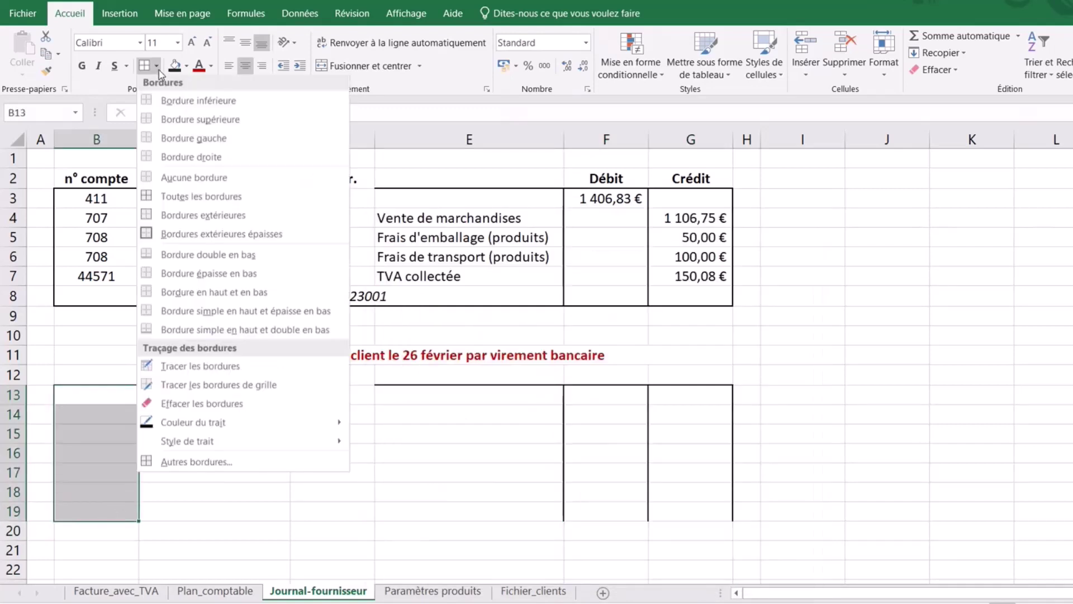
left_click(230, 466)
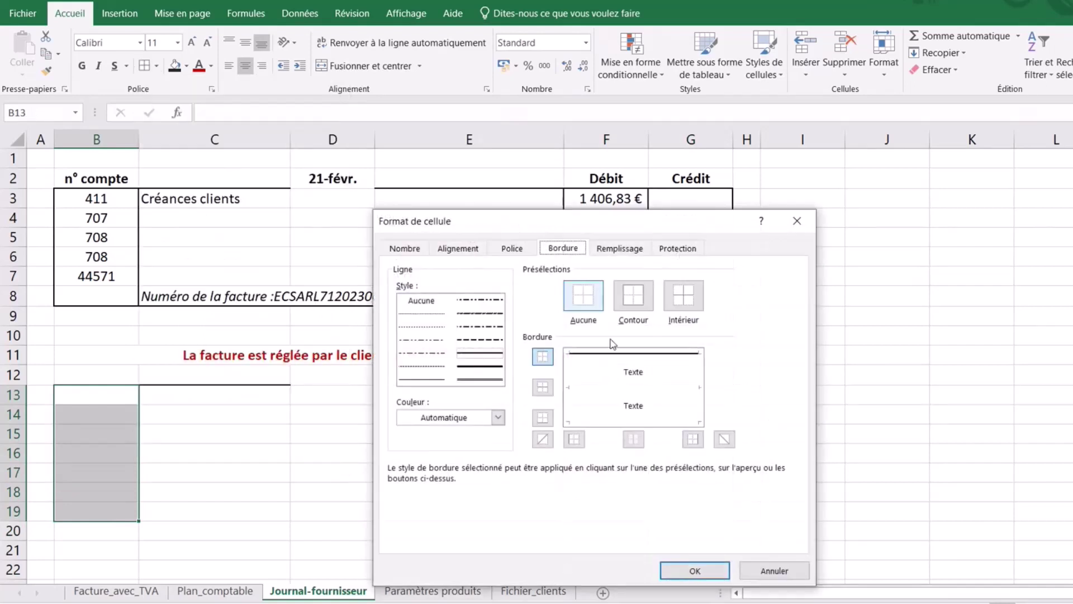
left_click(573, 363)
left_click(698, 378)
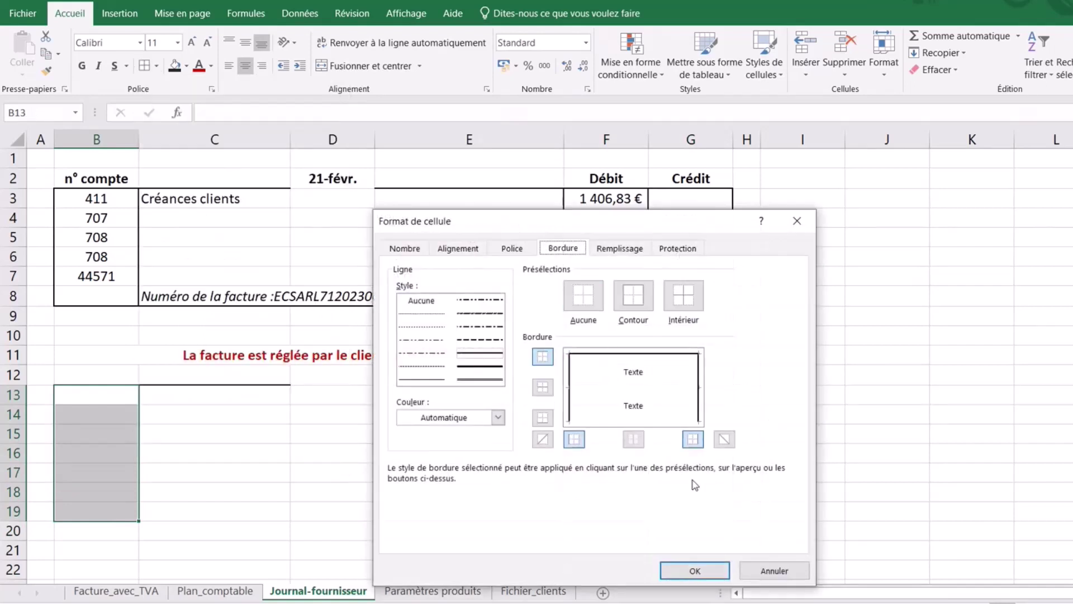
left_click(692, 569)
left_click(849, 434)
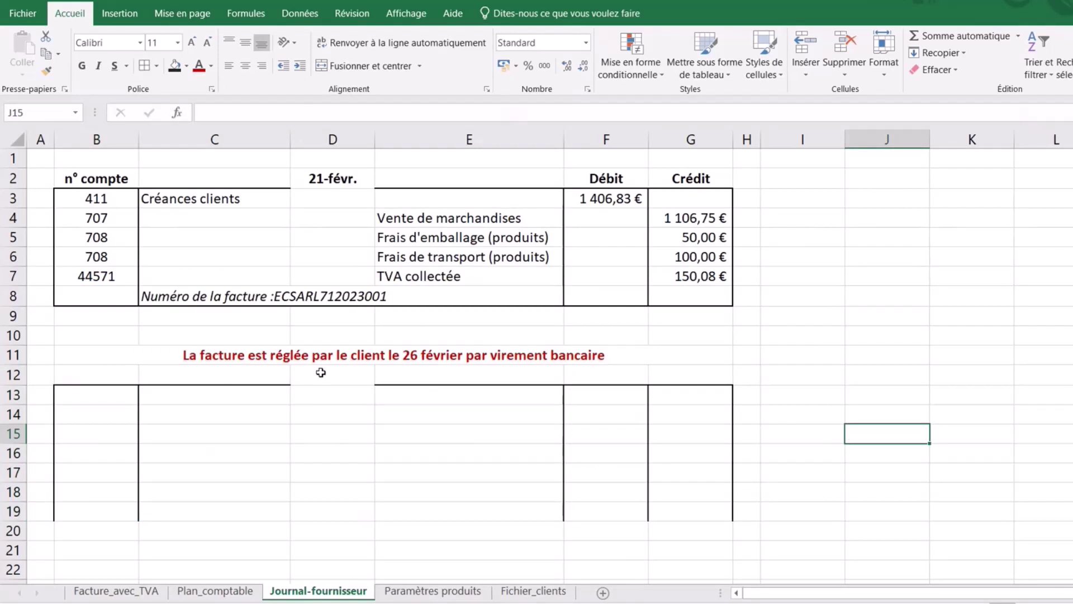
Enter the date 26 février in D12, bold and centred.
left_click(321, 374)
type("26 fé")
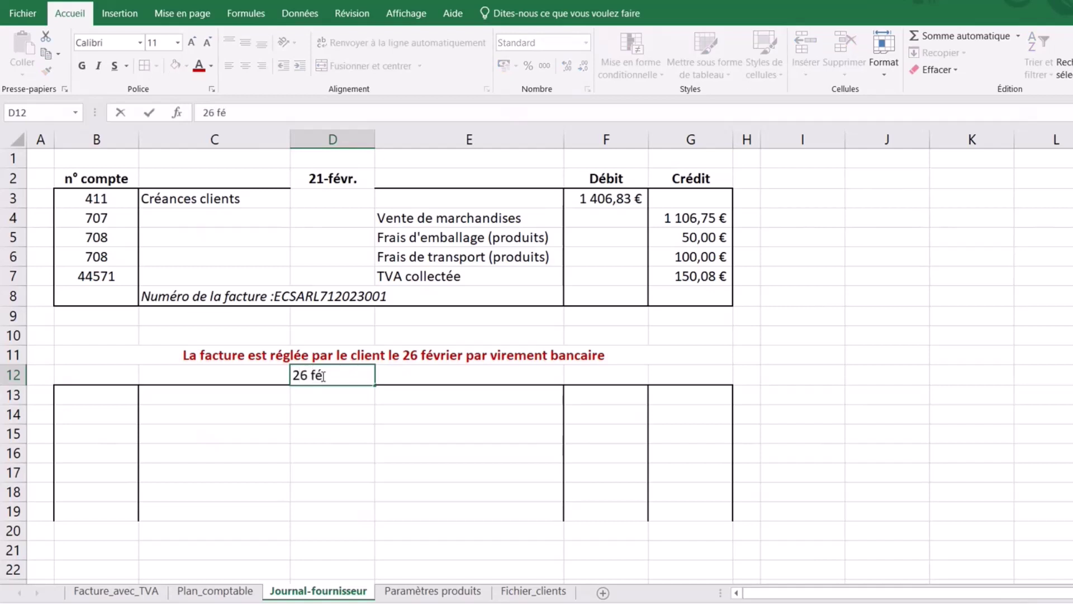
type("vrier")
left_click(464, 460)
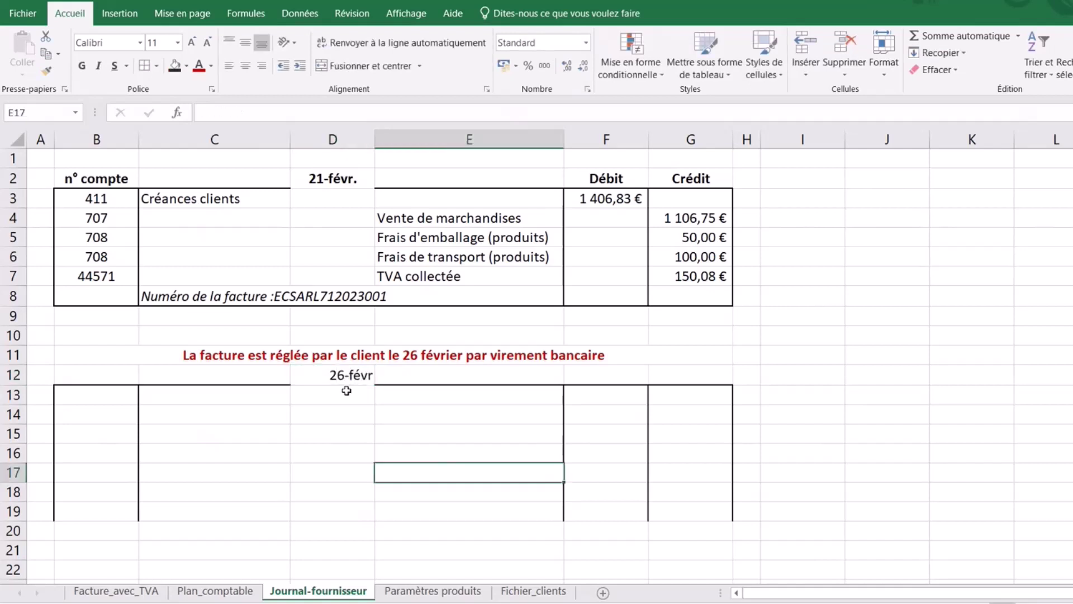
left_click(339, 374)
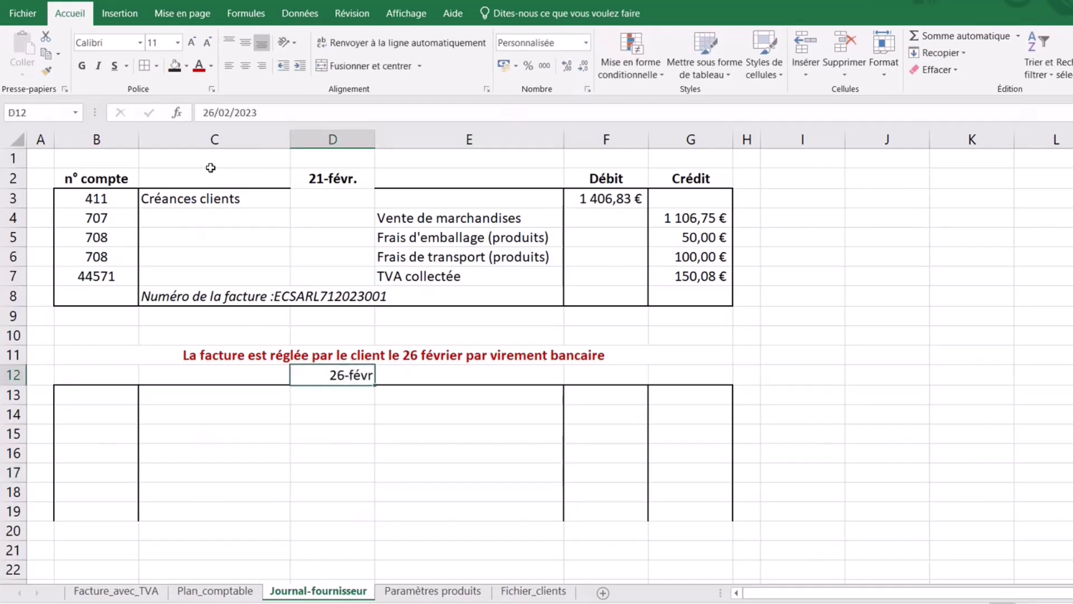
left_click(82, 65)
left_click(253, 70)
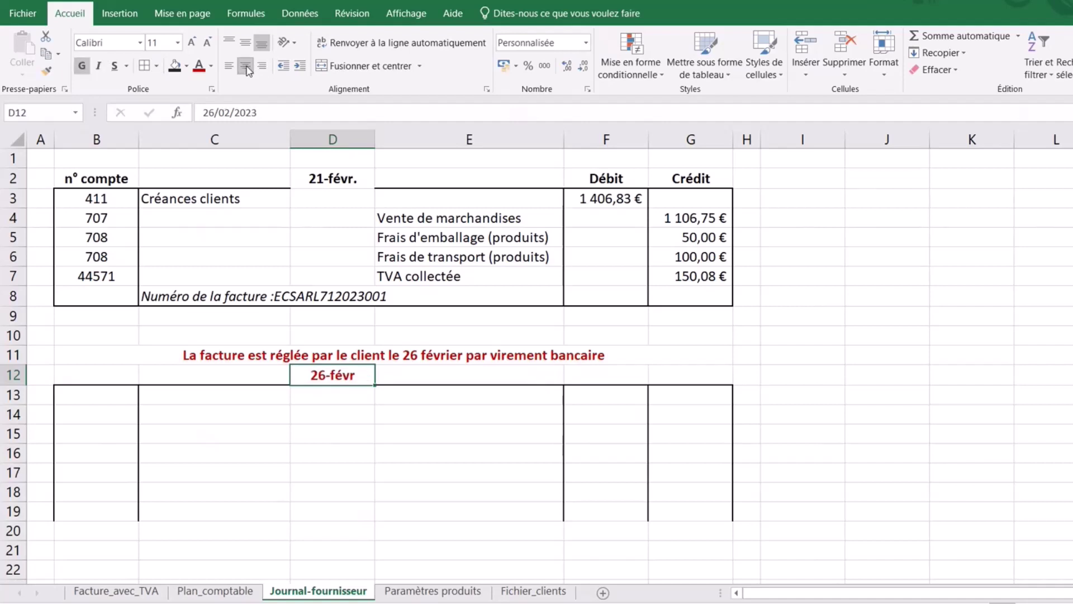
left_click(871, 411)
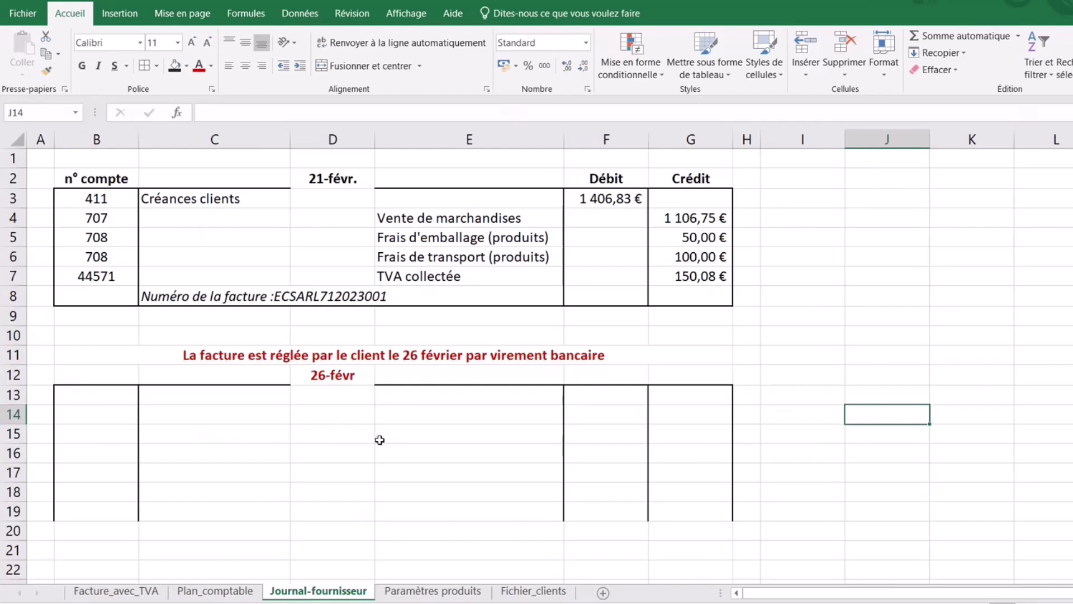
Add a list validation to E14 sourced from Plan_comptable's account-name column.
left_click(417, 417)
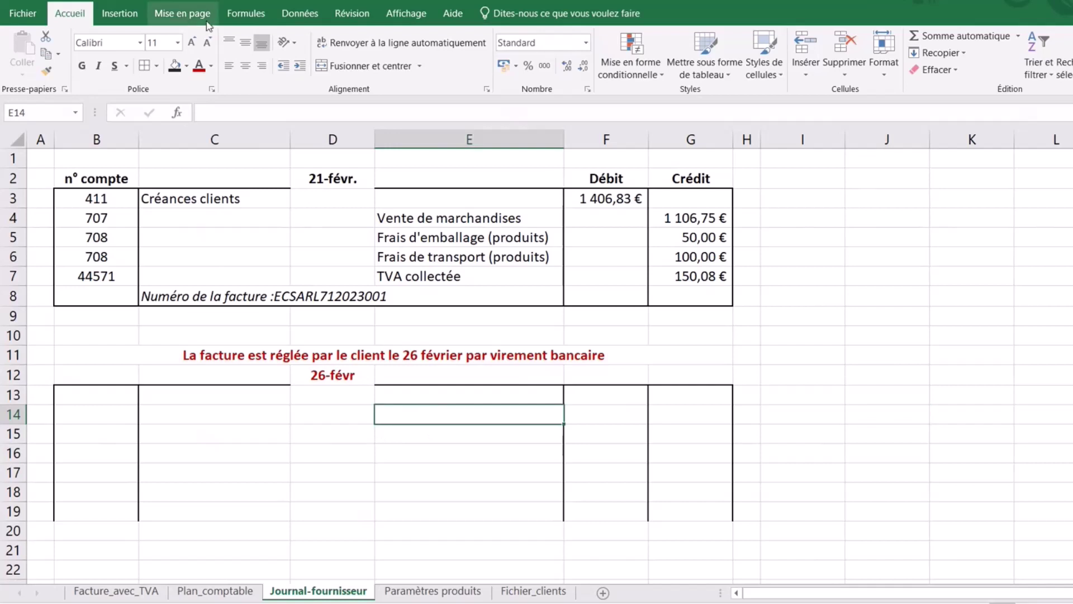
left_click(290, 13)
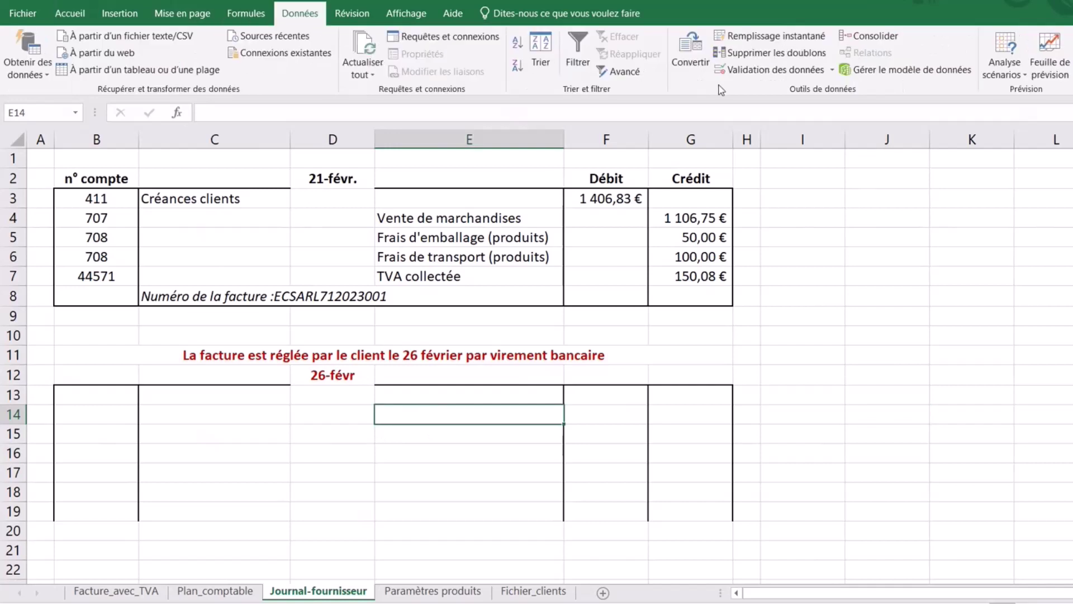
left_click(769, 69)
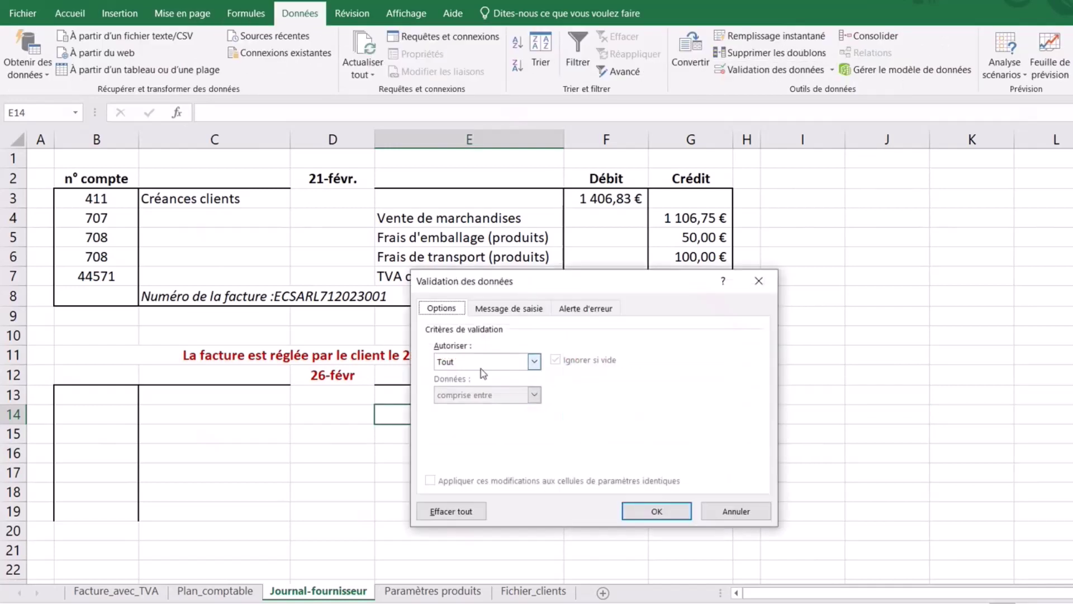
left_click(480, 364)
left_click(460, 409)
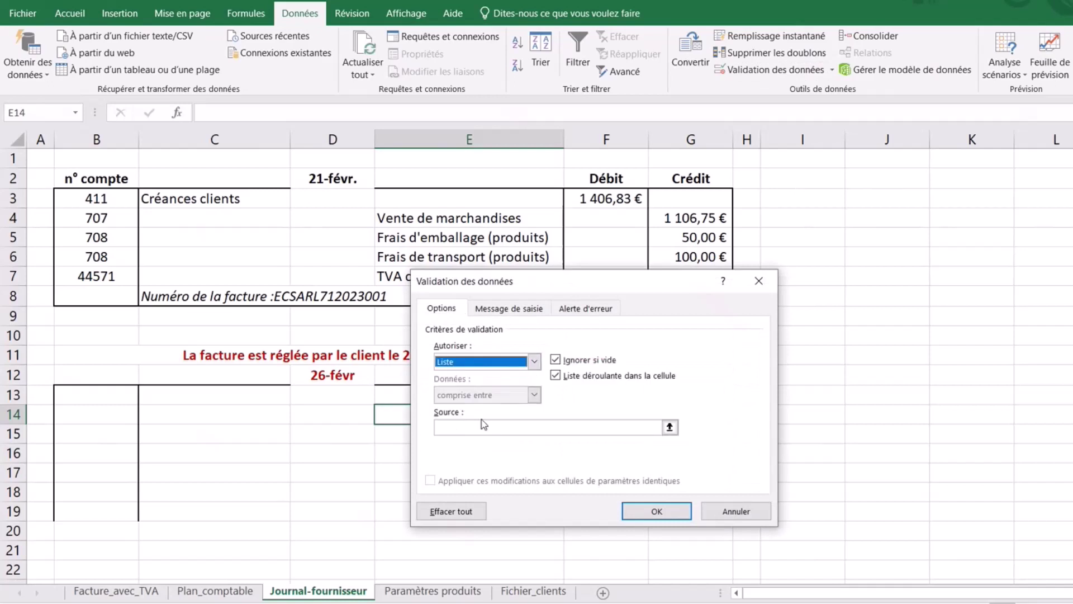
left_click(484, 427)
left_click(215, 590)
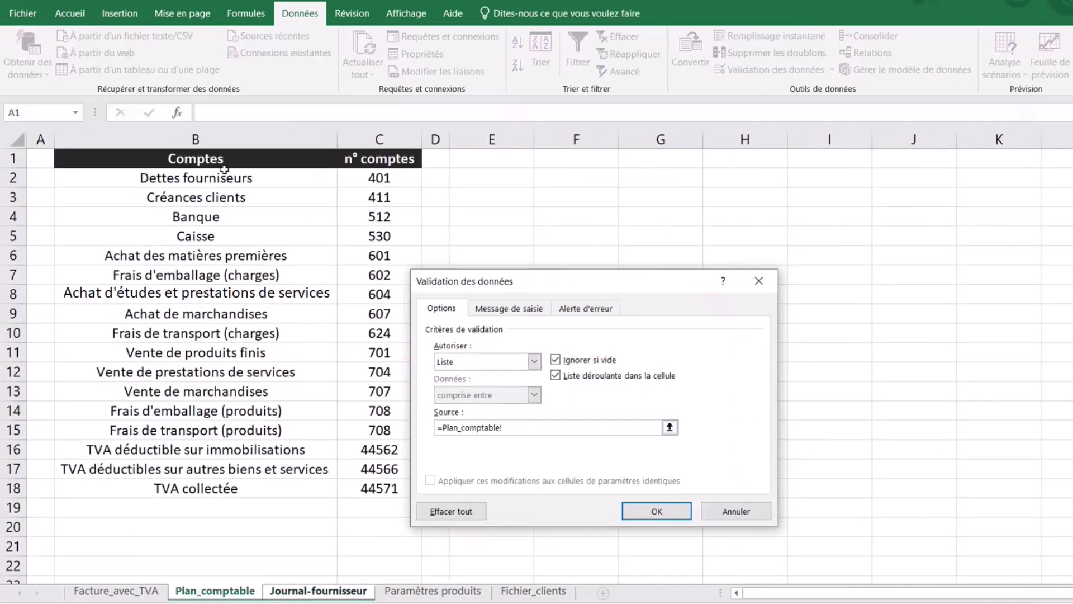
left_click(196, 139)
left_click(657, 511)
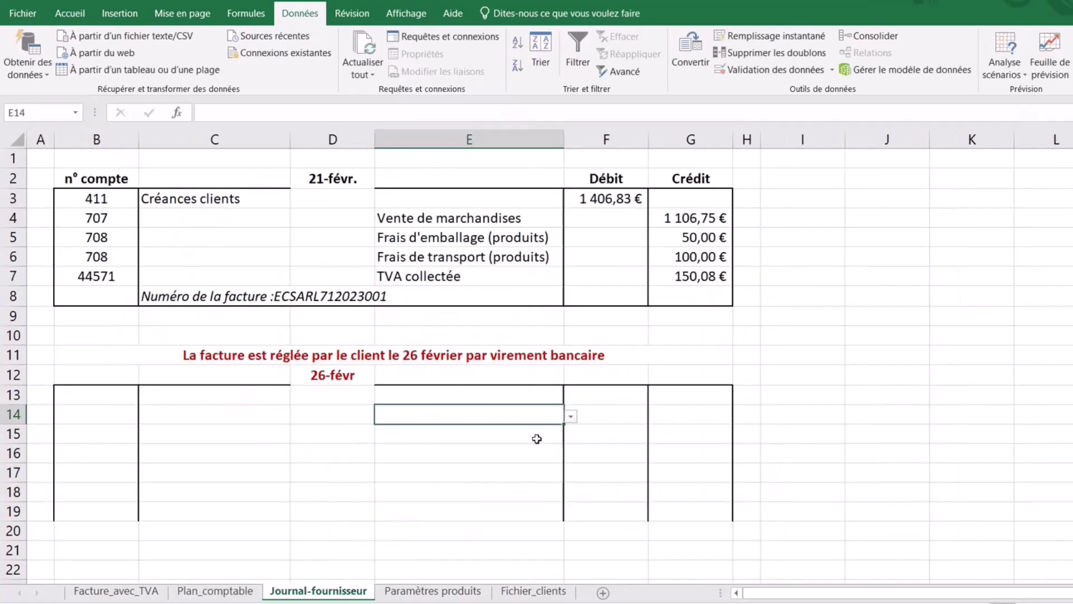
Pick Créances clients in E14 and begin a formula in G14.
left_click(571, 416)
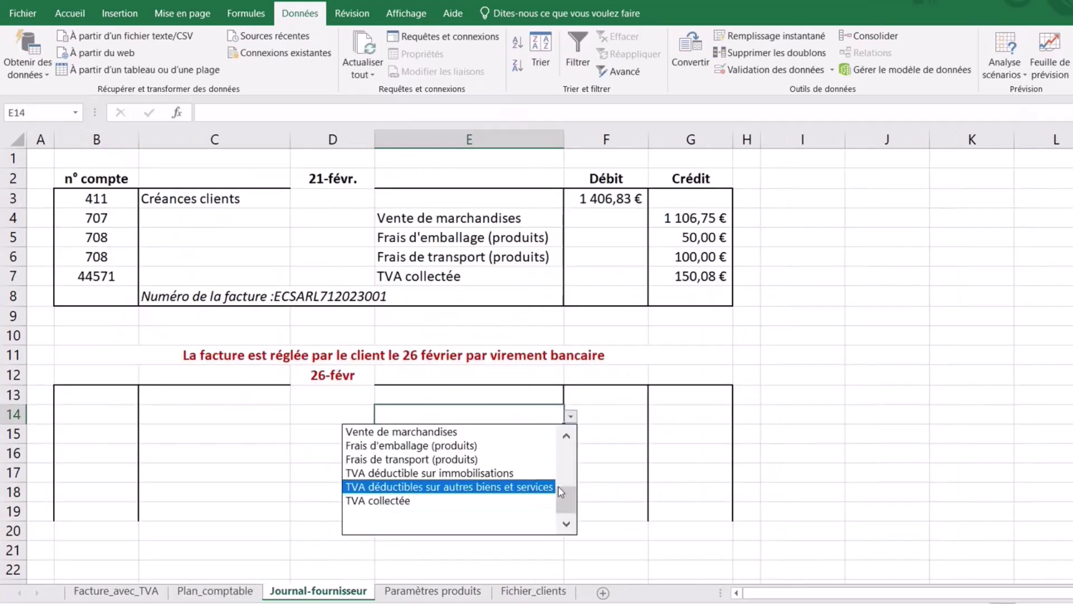
left_click_drag(566, 498, 568, 435)
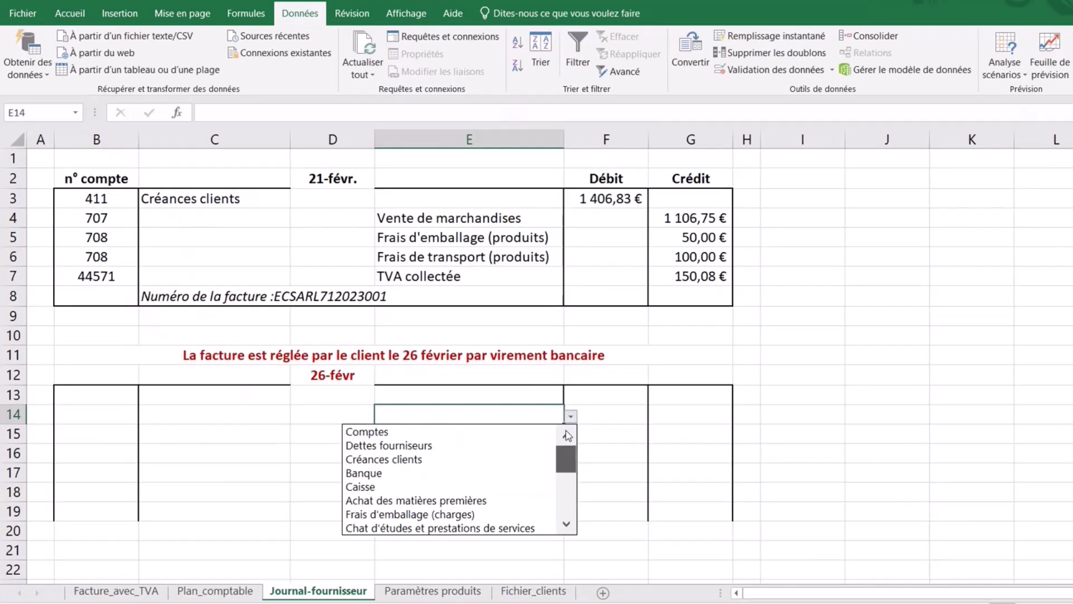
left_click(431, 459)
left_click(489, 473)
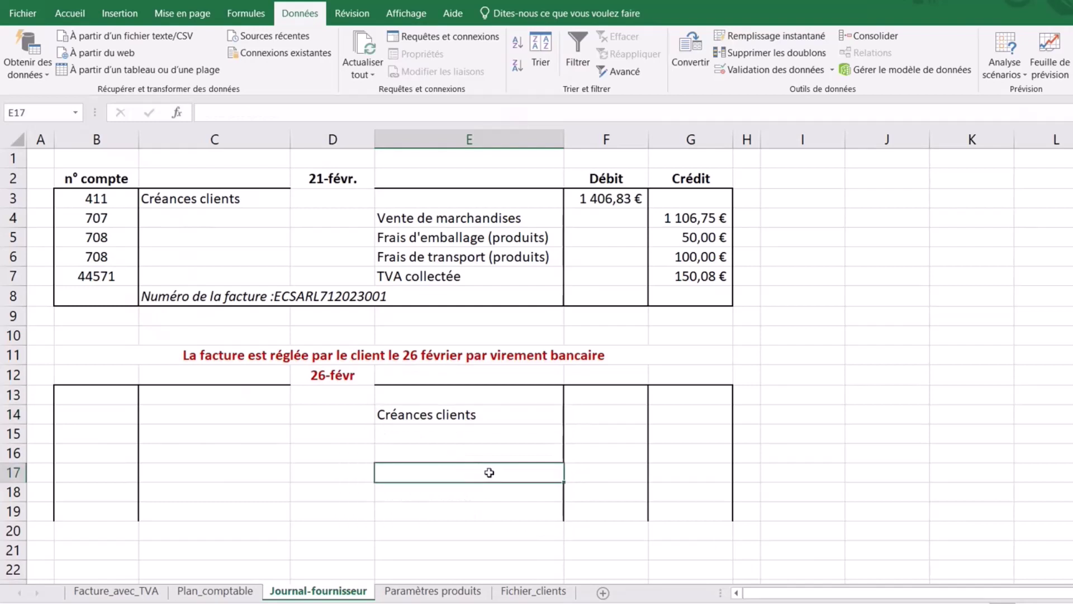
left_click(700, 418)
type("=")
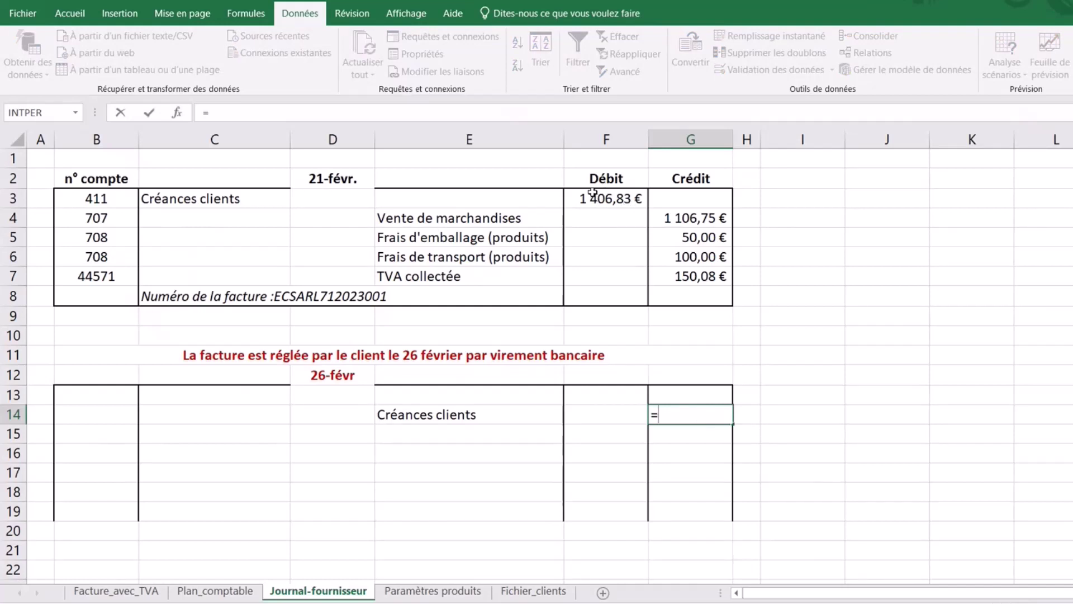
Link G14 to Facture_avec_TVA!G29, the invoice's Total à payer TTC of 1 406,83 €.
left_click(116, 591)
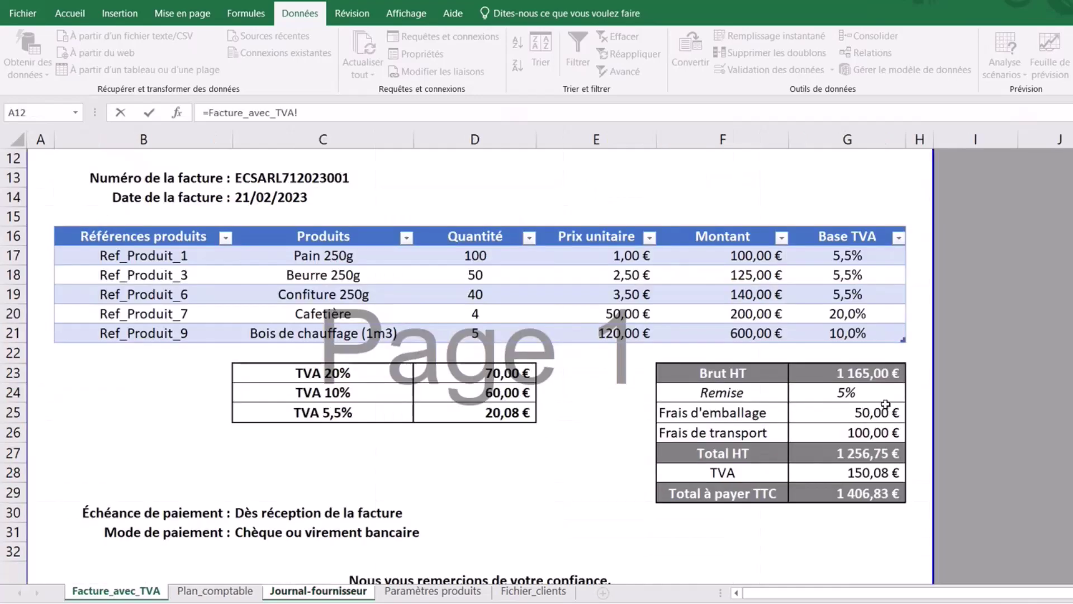
left_click(864, 491)
key("Return")
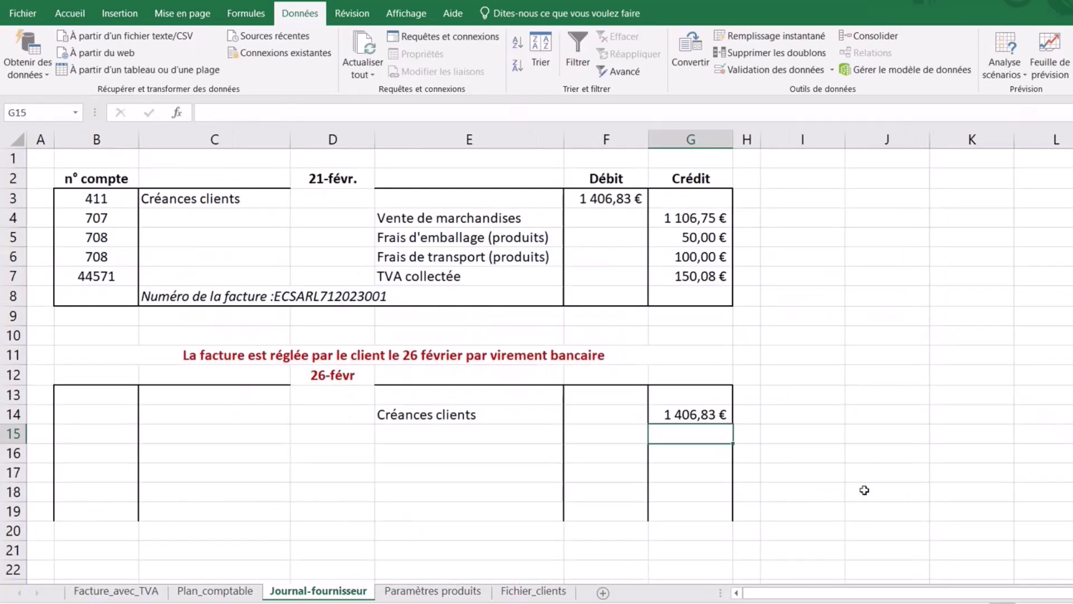
left_click(611, 394)
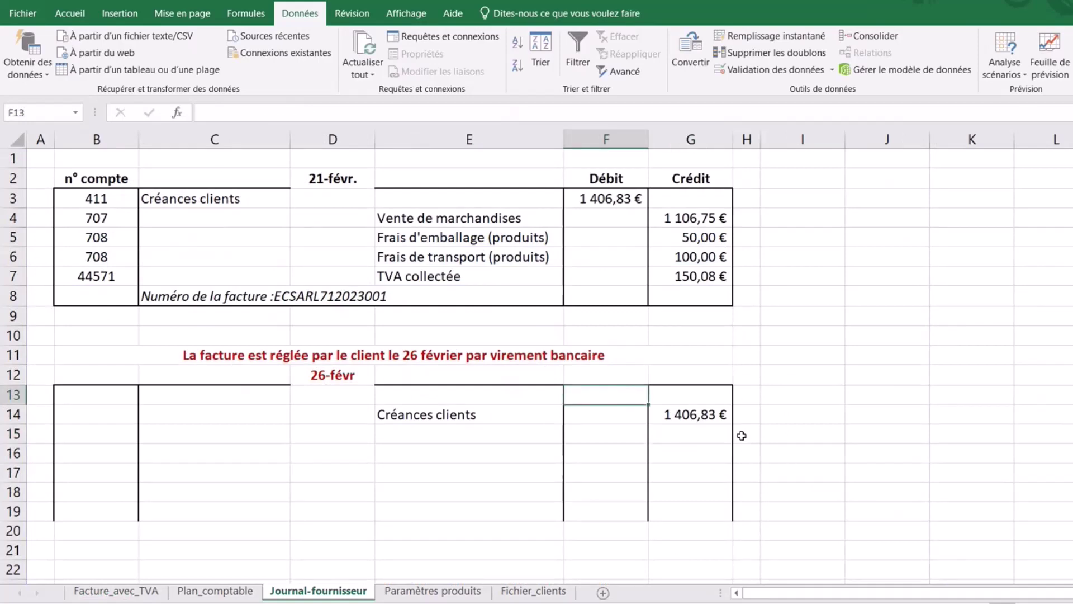
Add a list validation to C13 sourced from Plan_comptable's account-name column.
left_click(244, 398)
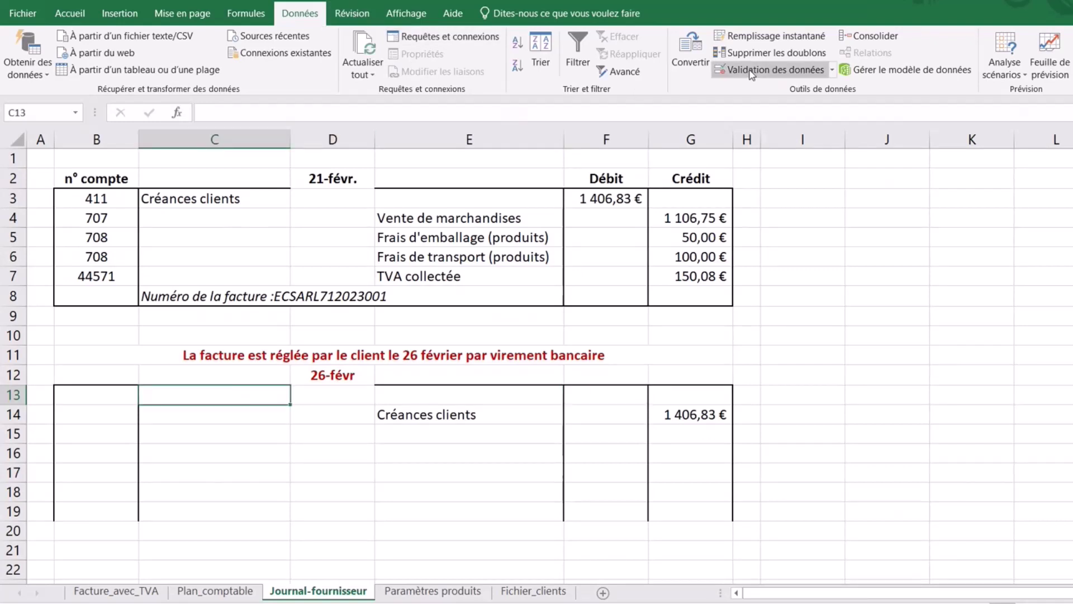
left_click(771, 69)
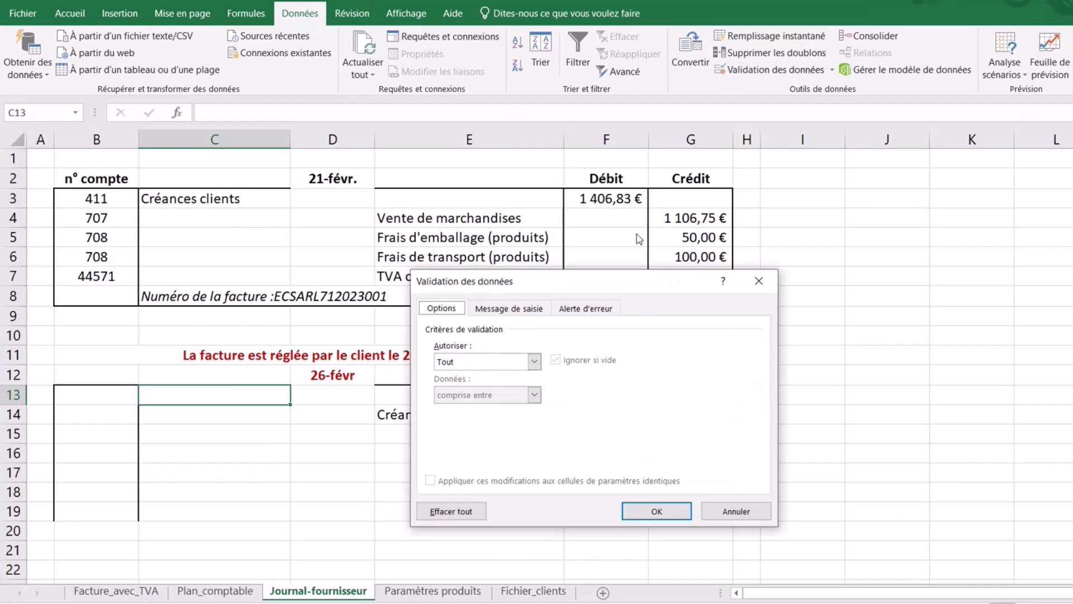
left_click(535, 361)
left_click(464, 408)
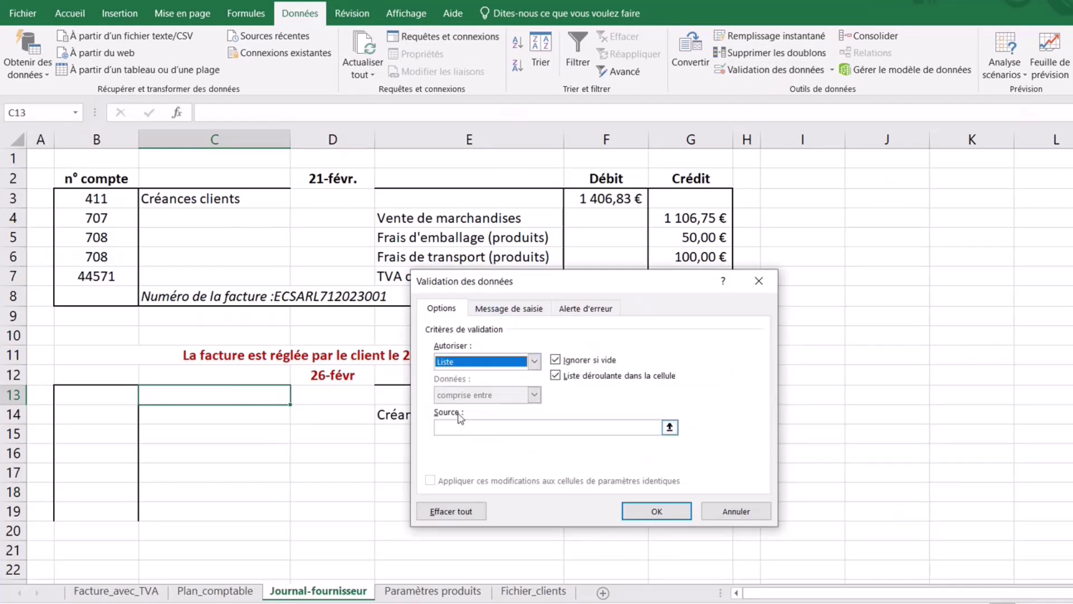
left_click(461, 423)
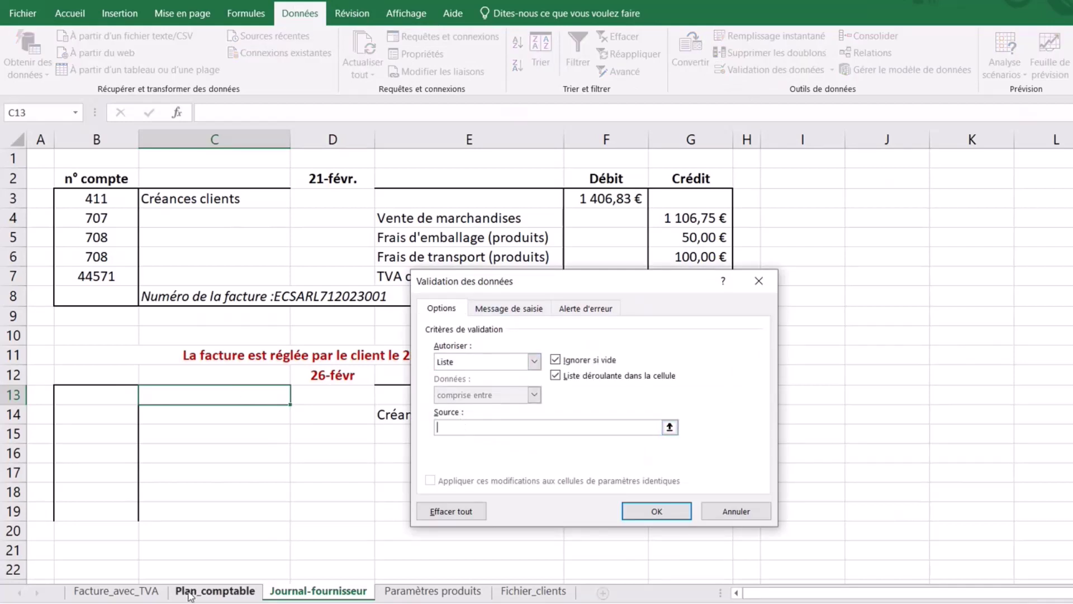
left_click(215, 591)
left_click(260, 142)
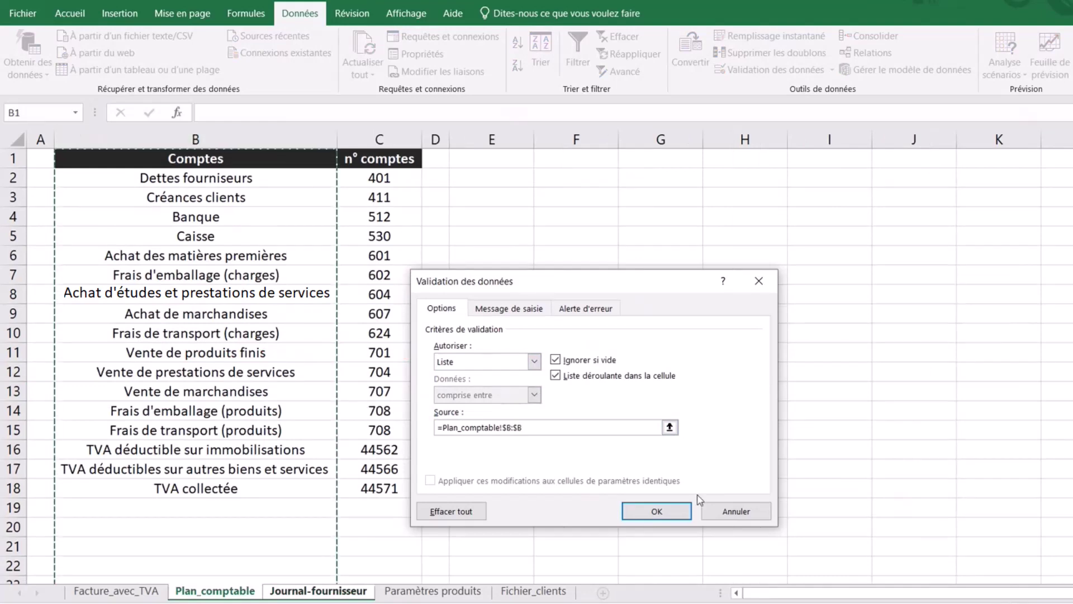
left_click(657, 510)
Choose Banque from the C13 dropdown.
left_click(297, 396)
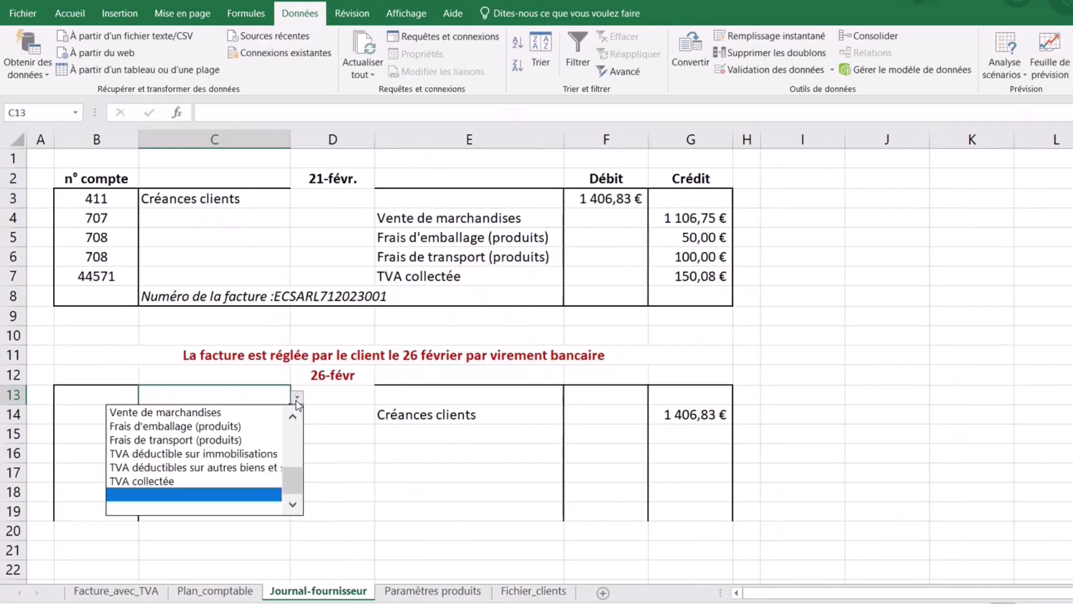
left_click_drag(298, 488, 298, 420)
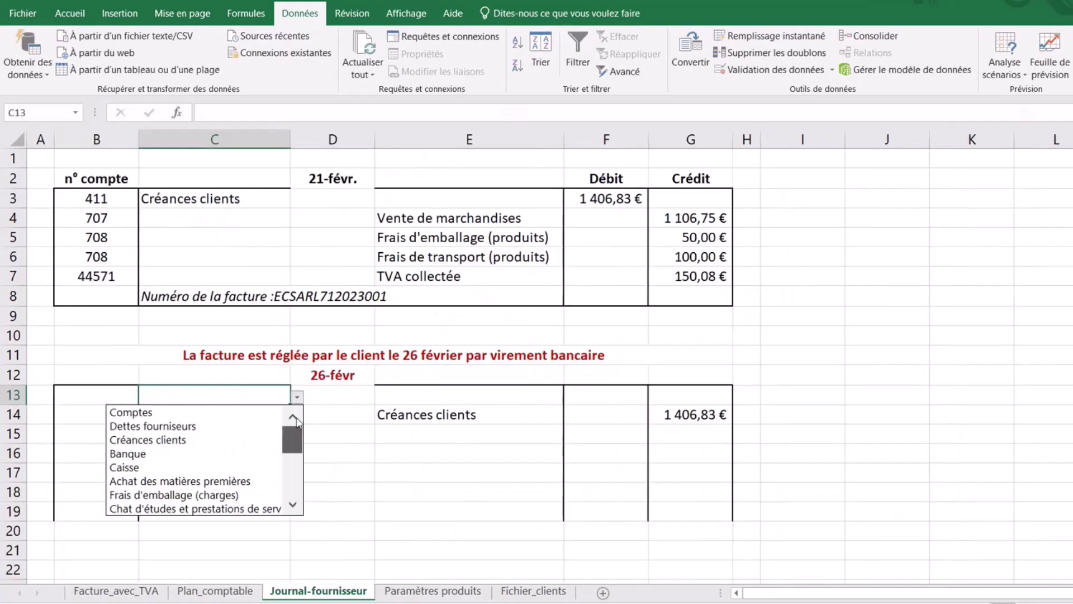
left_click(156, 453)
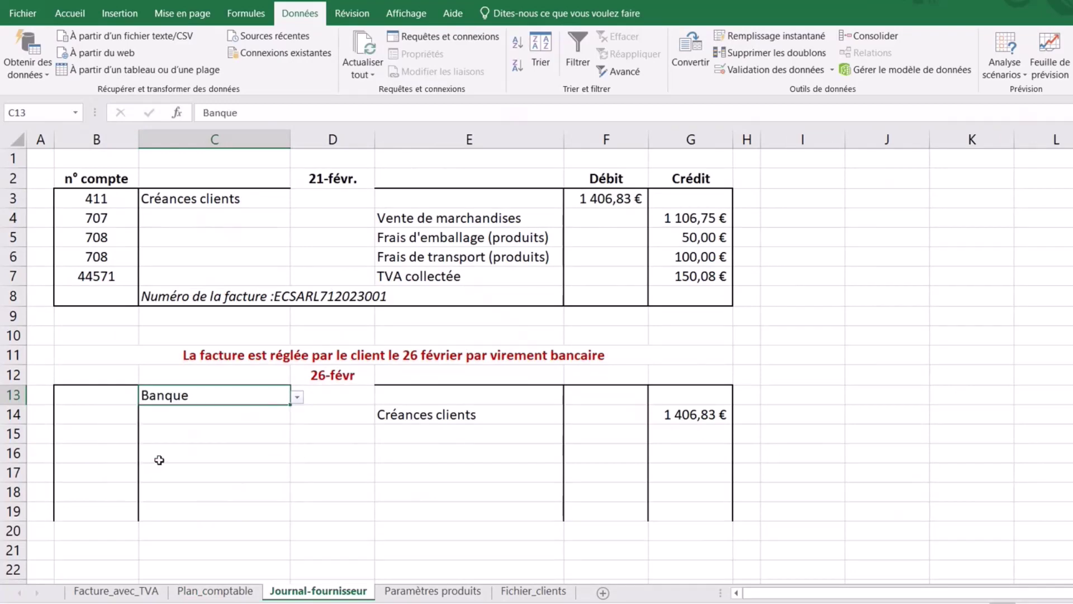
left_click(377, 497)
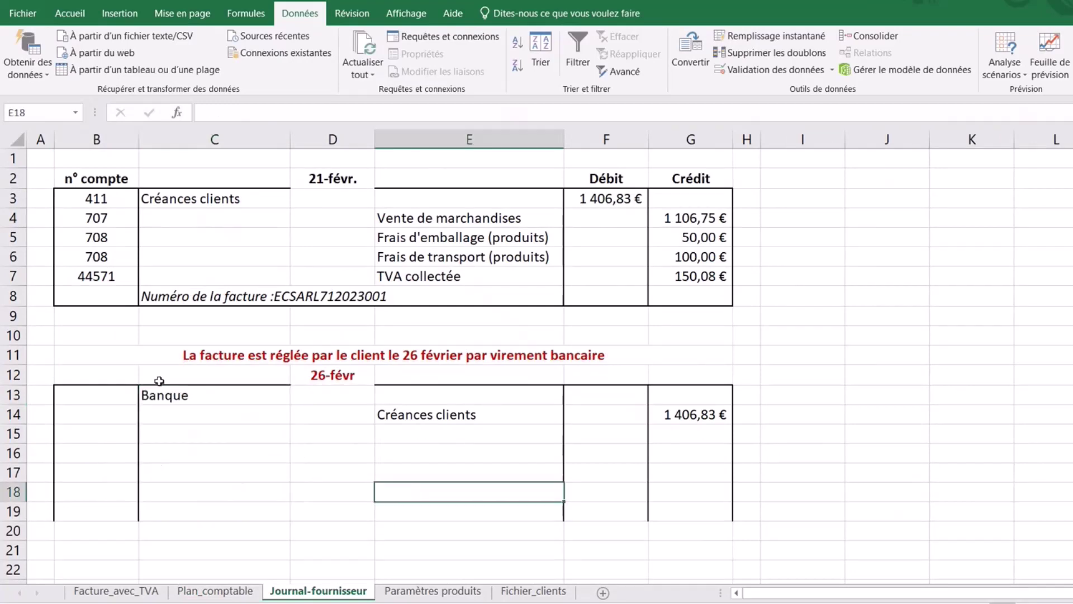
Enter =G14 in F13 so the Banque debit equals 1 406,83 €.
left_click(185, 394)
left_click(616, 400)
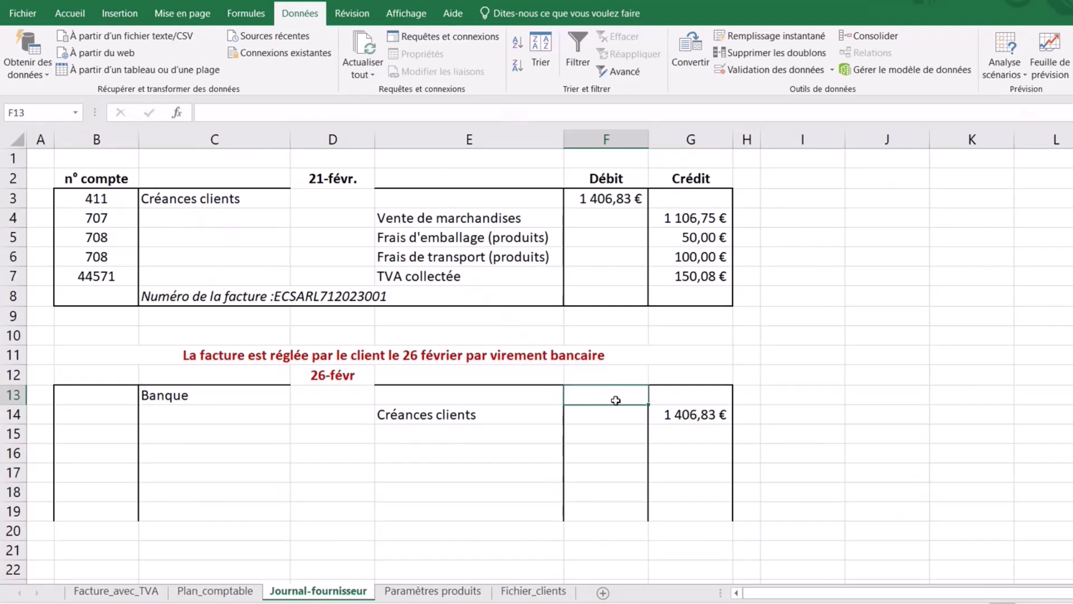
type("=")
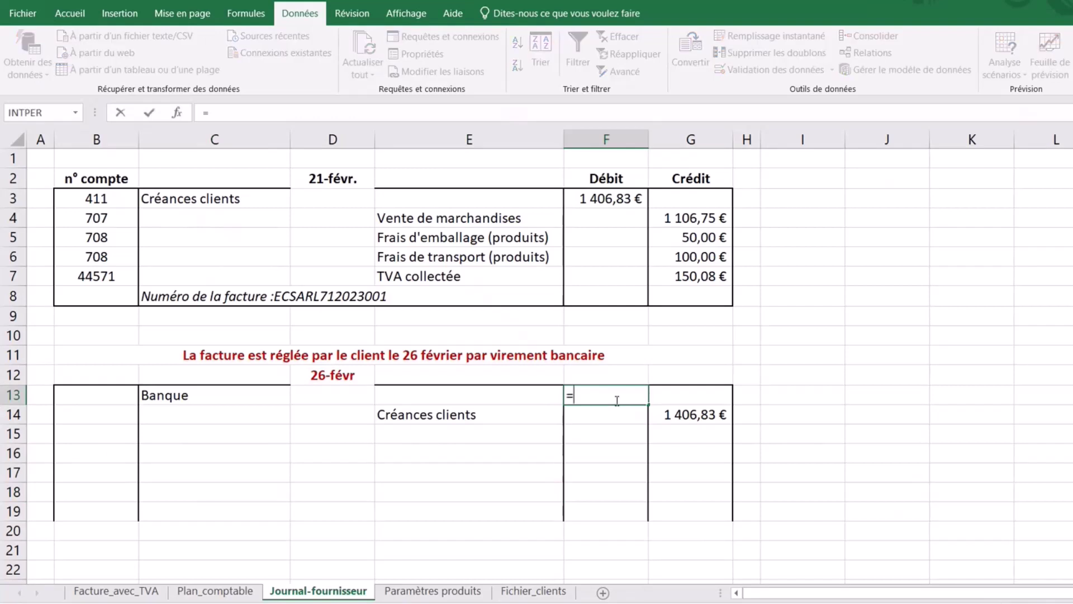
left_click(698, 418)
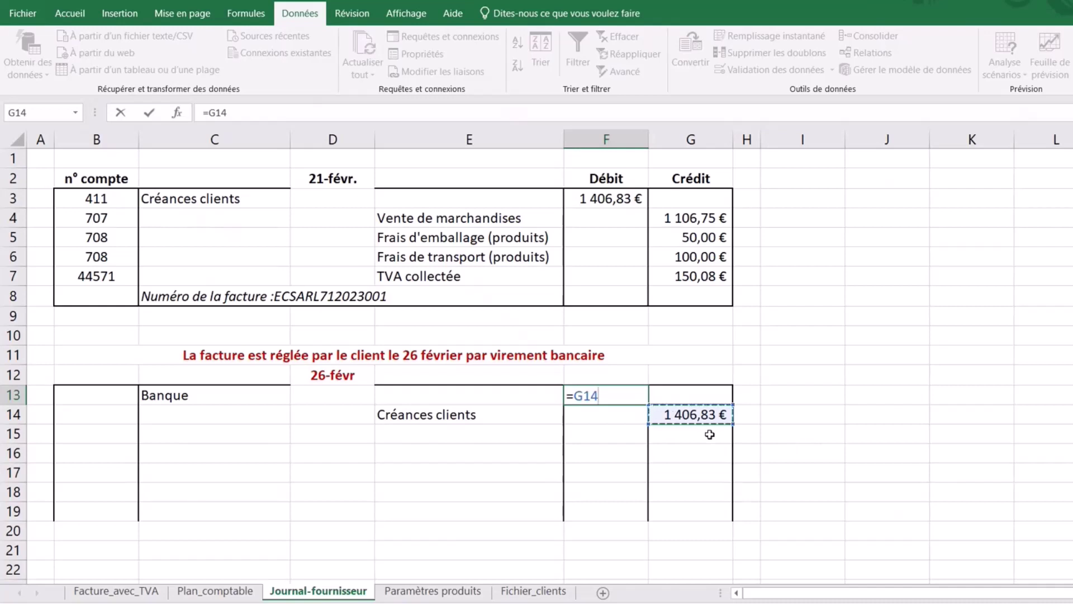
key("Return")
left_click(106, 392)
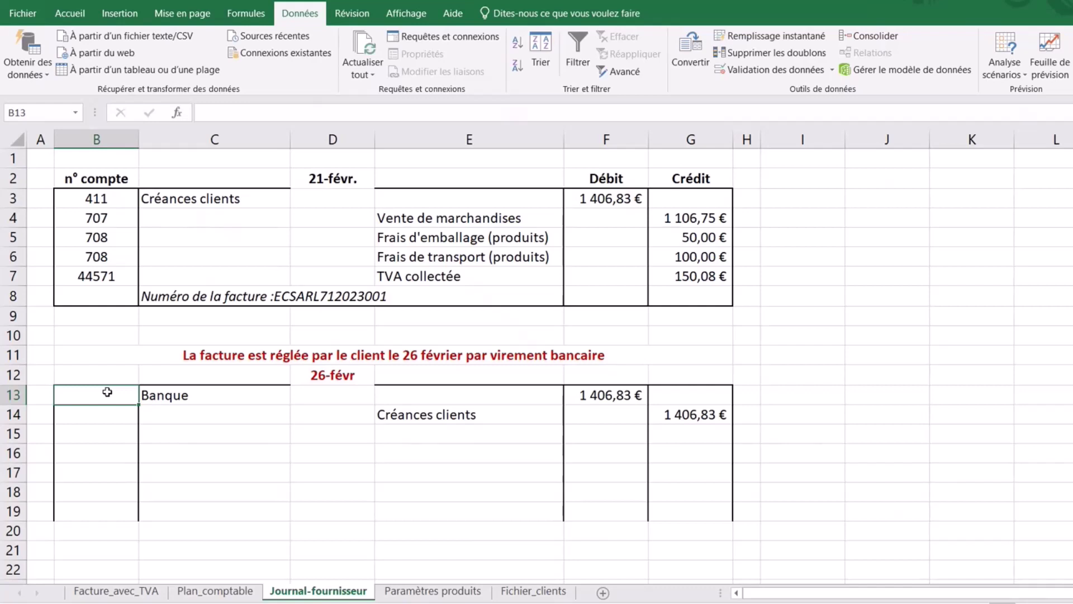
Enter =RECHERCHEV(C13;Plan_comptable!B:C;2;0) in B13 to show 512, and fill it down to B14.
type("=")
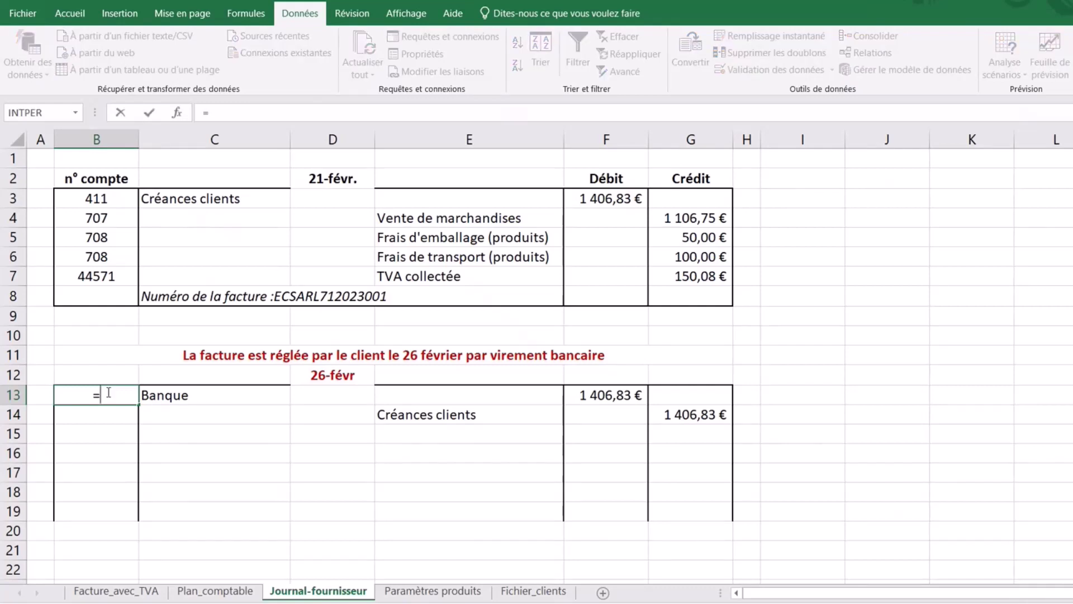
type("recherche")
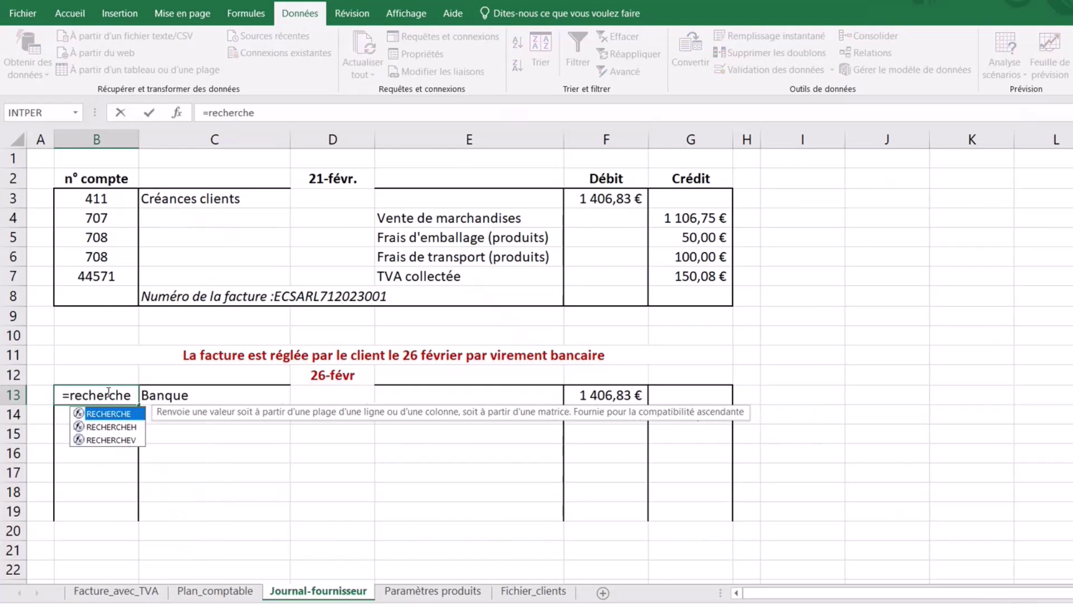
type("v(")
left_click(210, 399)
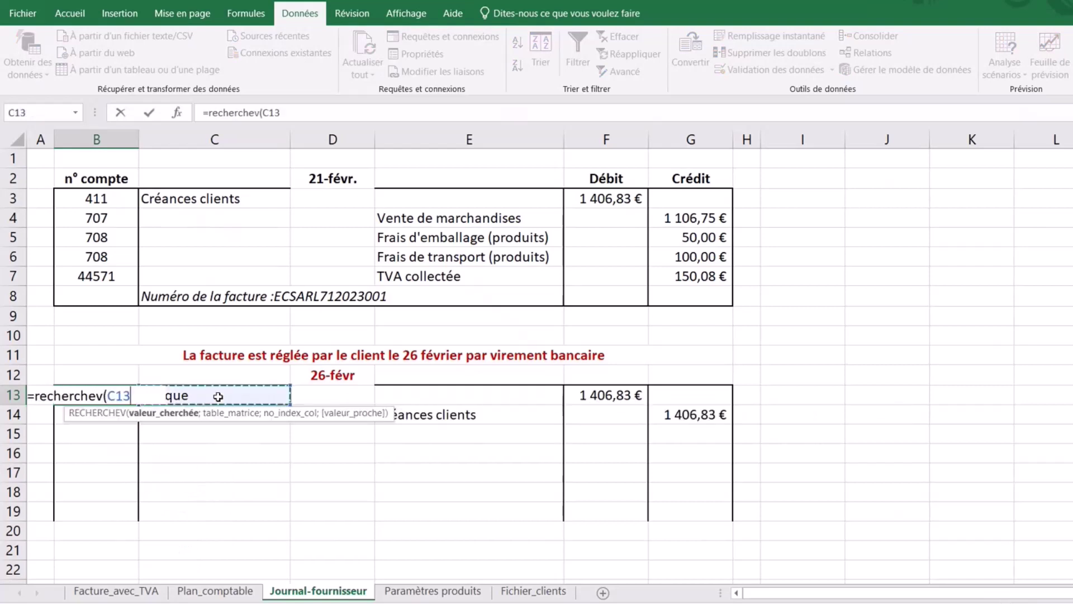
type(";")
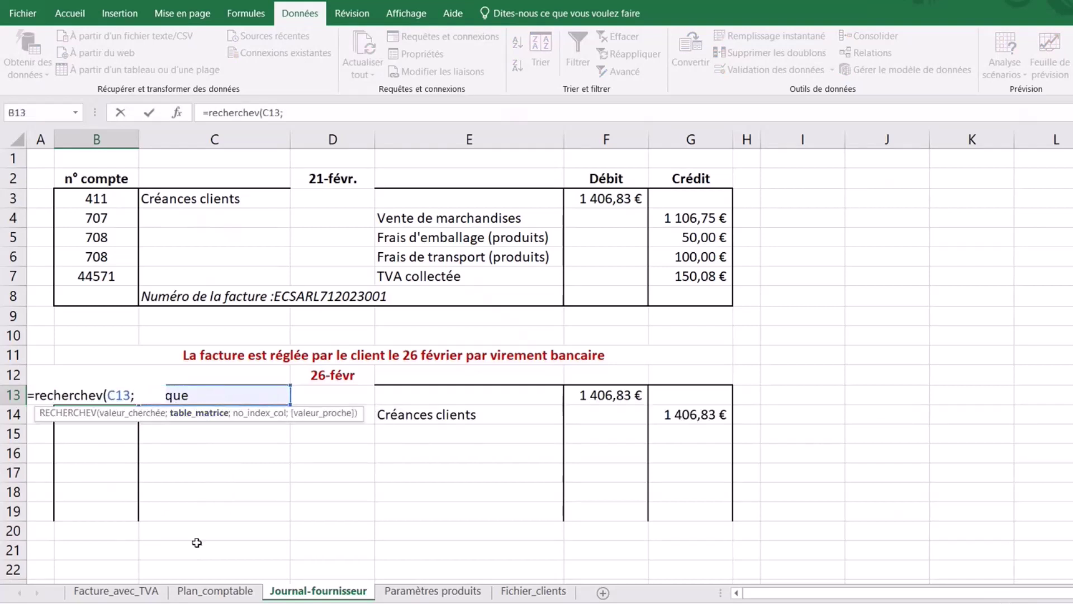
left_click(216, 590)
left_click_drag(250, 140, 376, 139)
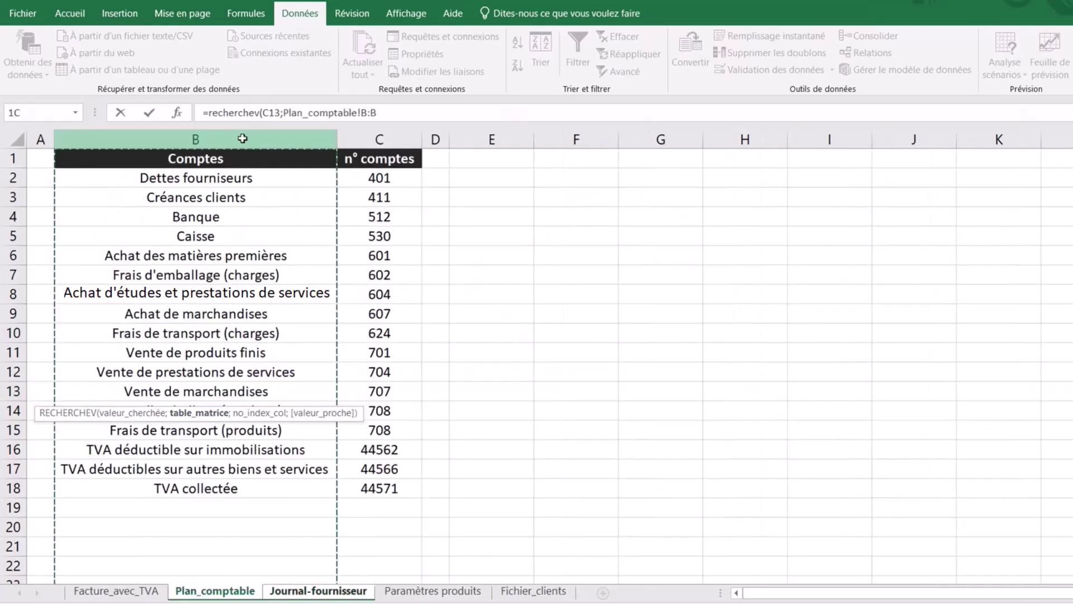
type(";2")
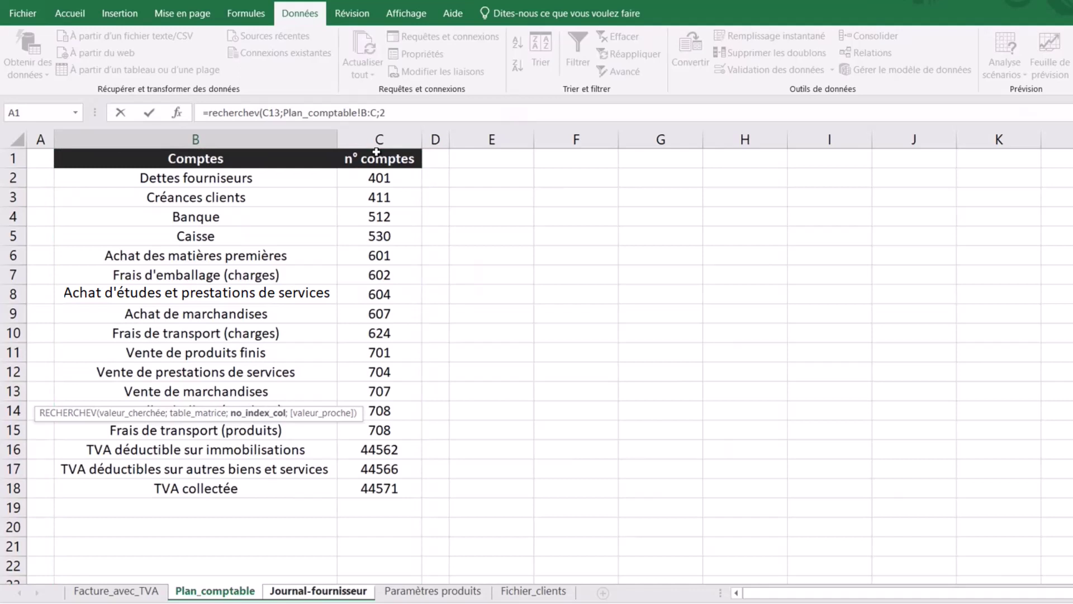
type(";0")
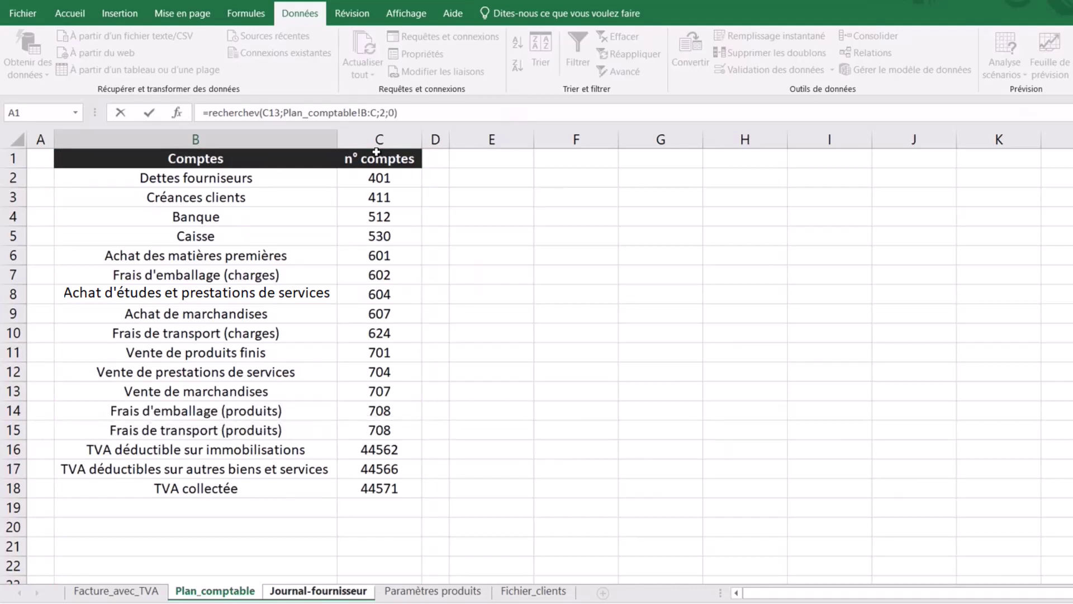
key("Return")
left_click(115, 395)
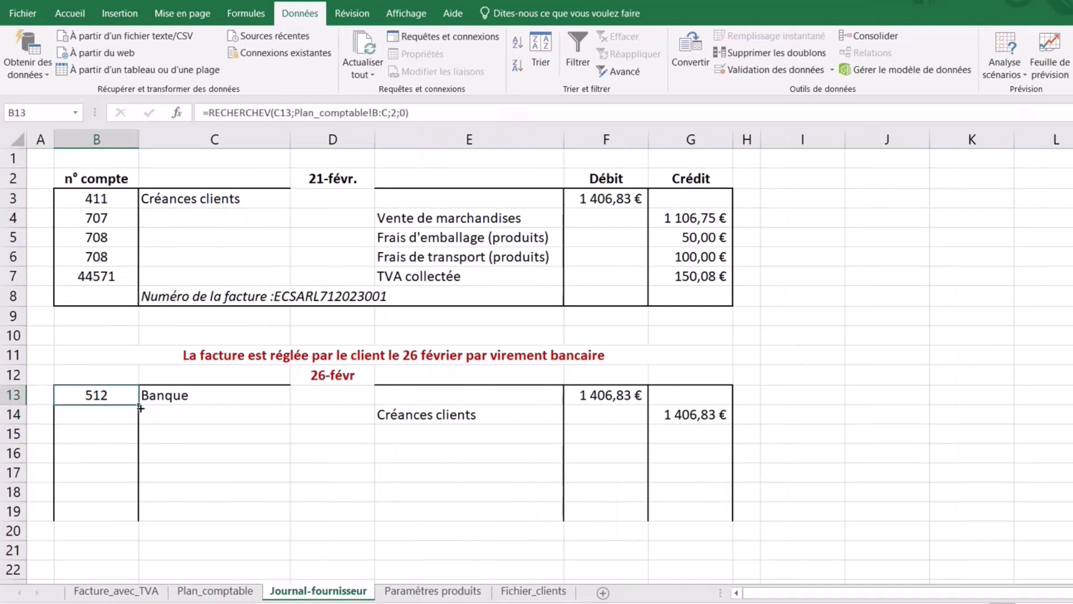
left_click_drag(140, 405, 142, 422)
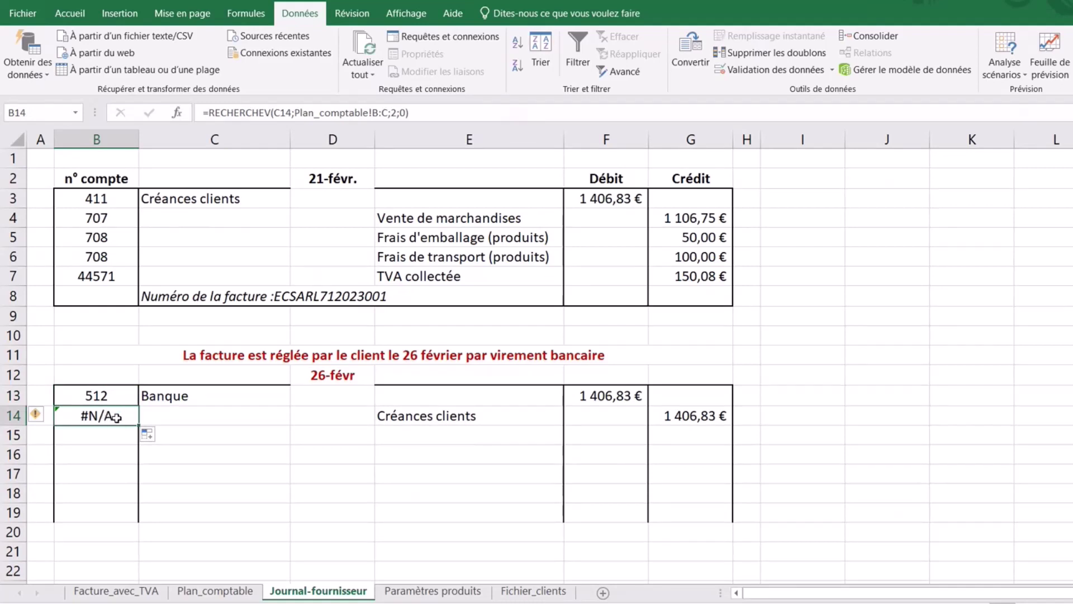
Enter =RECHERCHEV(E14;Plan_comptable!B:C;2;0) in B14 so it shows account 411.
type("=")
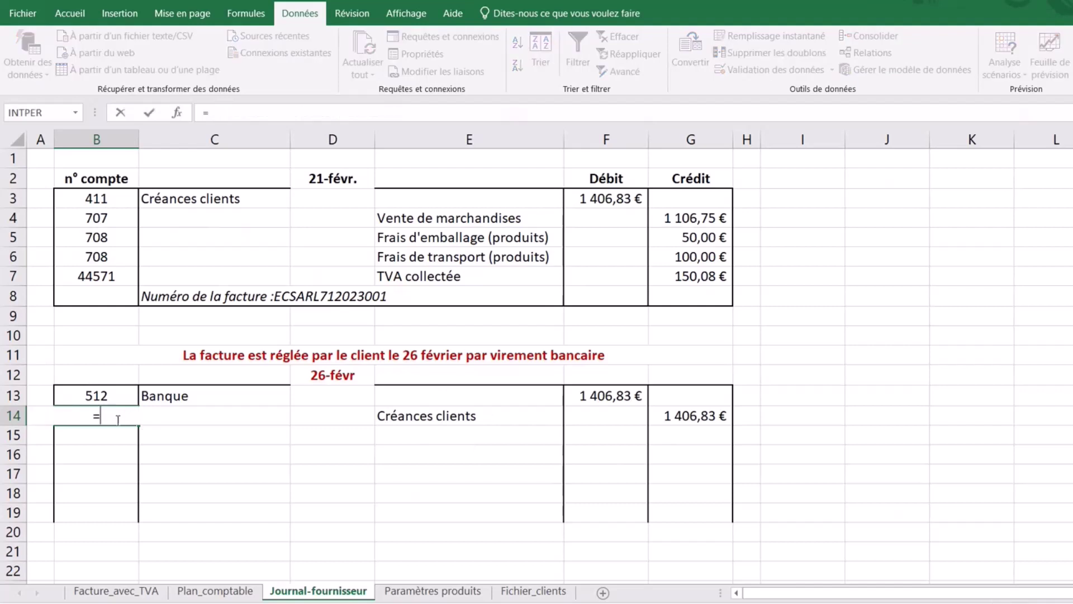
type("reche")
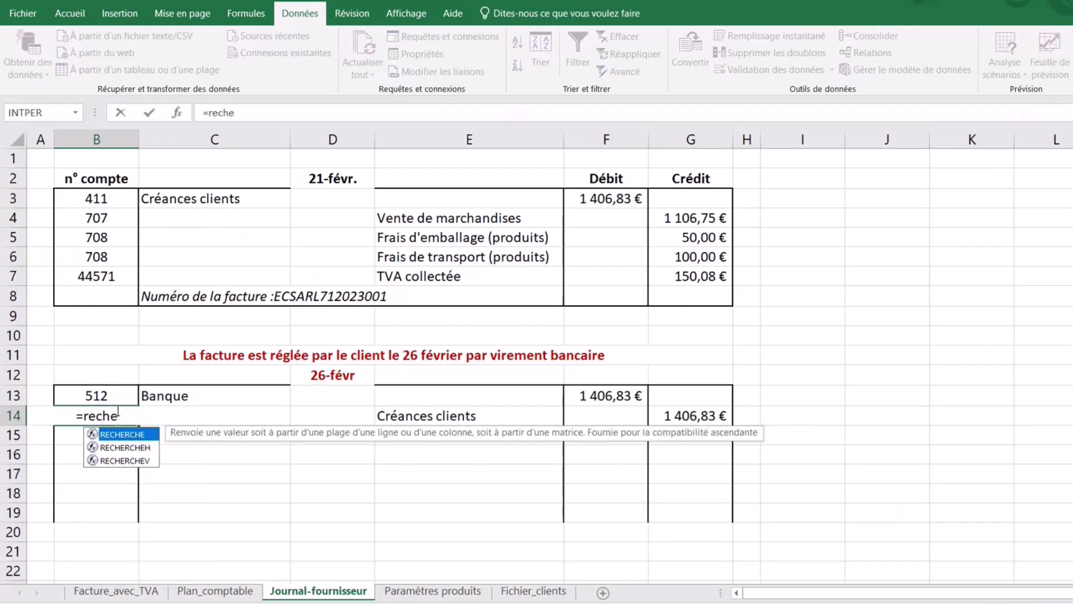
type("rchev(")
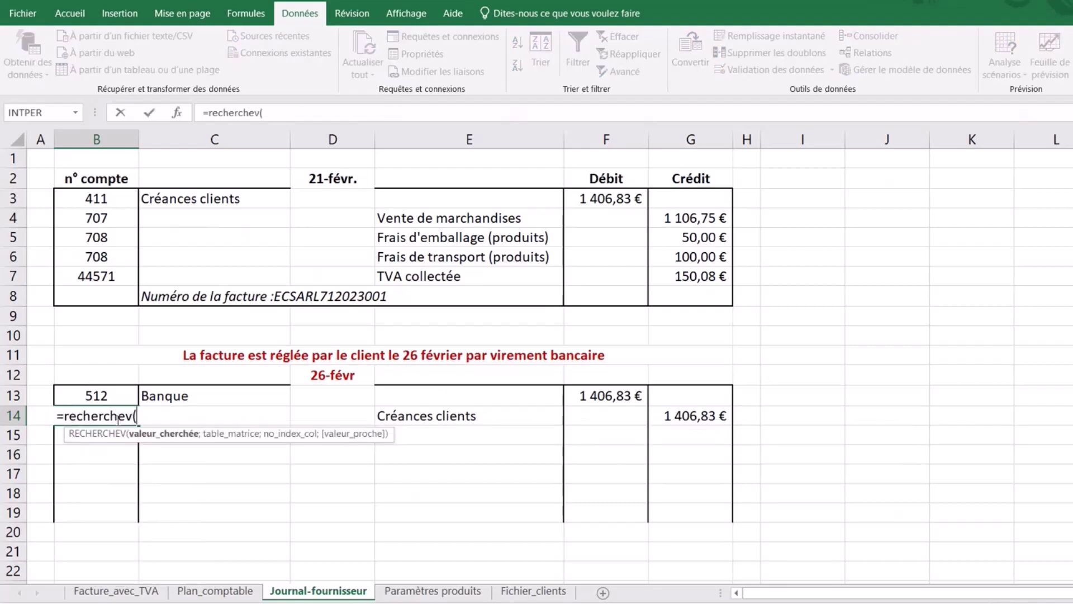
left_click(476, 417)
type(";")
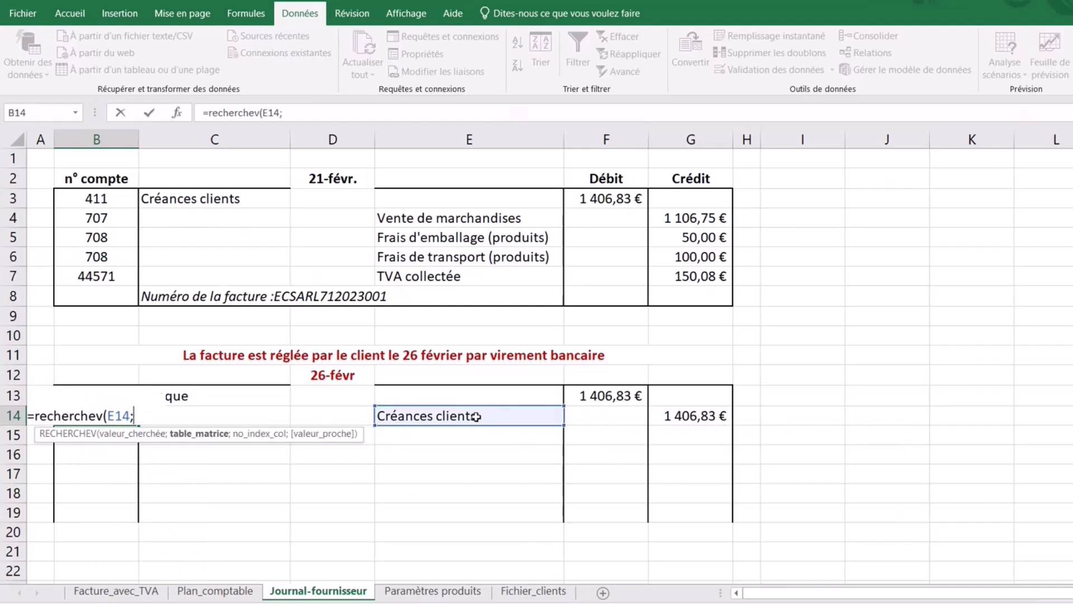
left_click(224, 591)
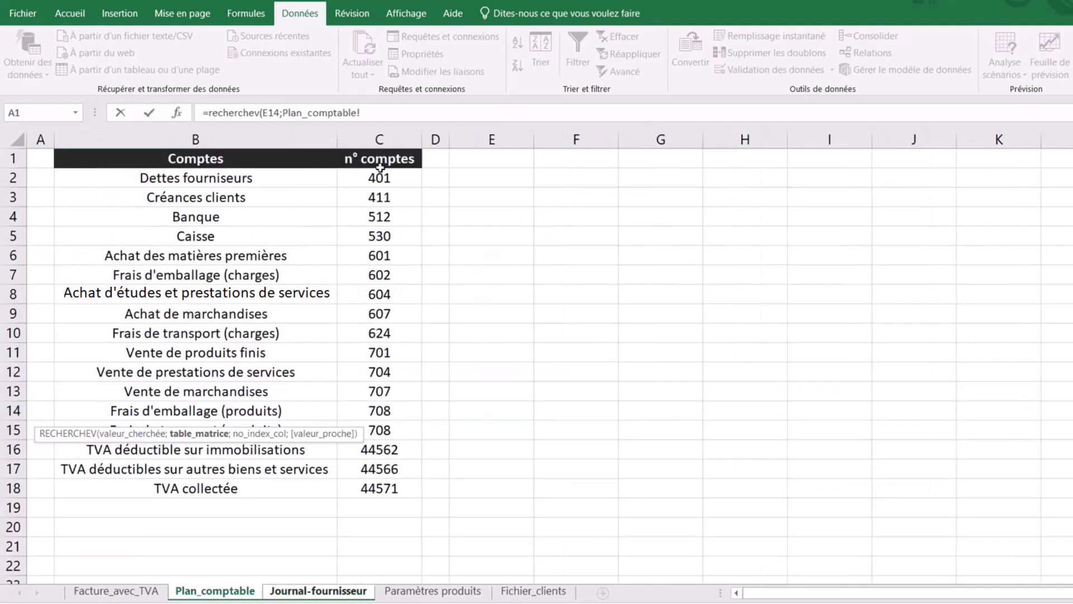
left_click_drag(251, 134, 380, 140)
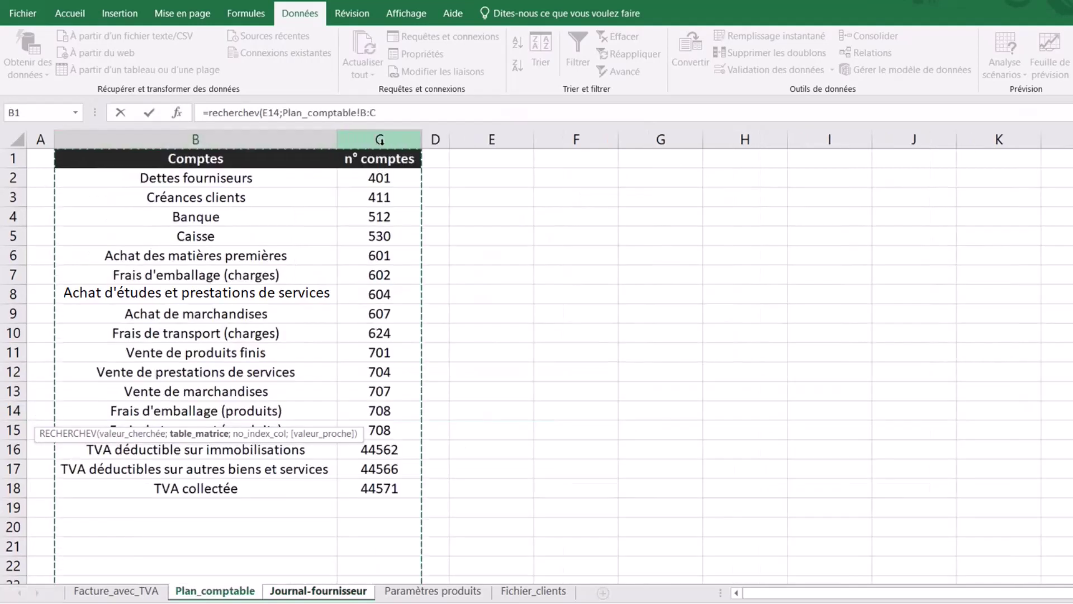
type(";2")
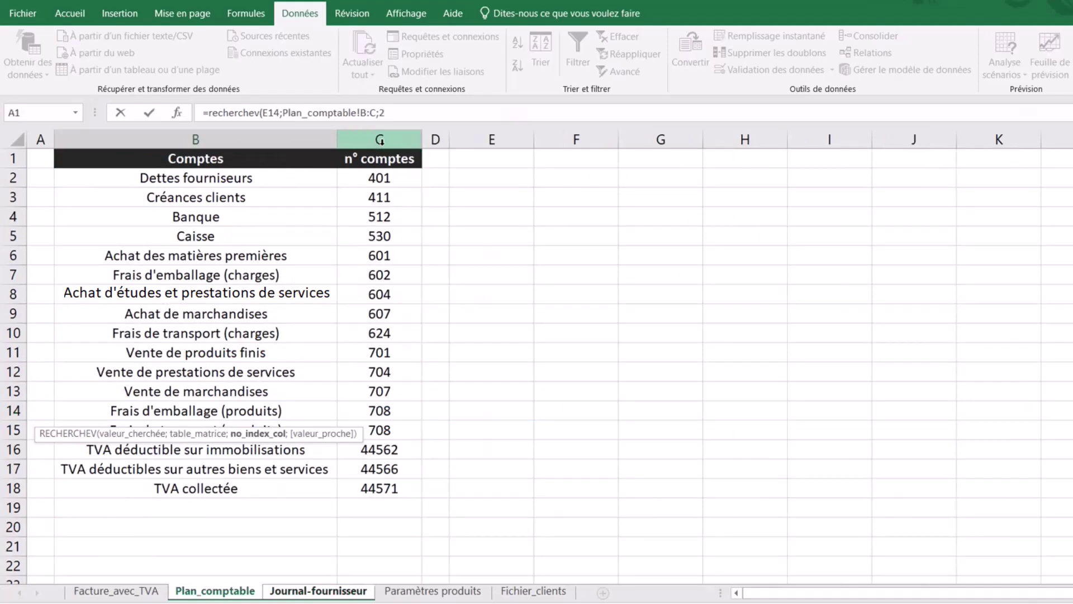
type(";0")
key("Return")
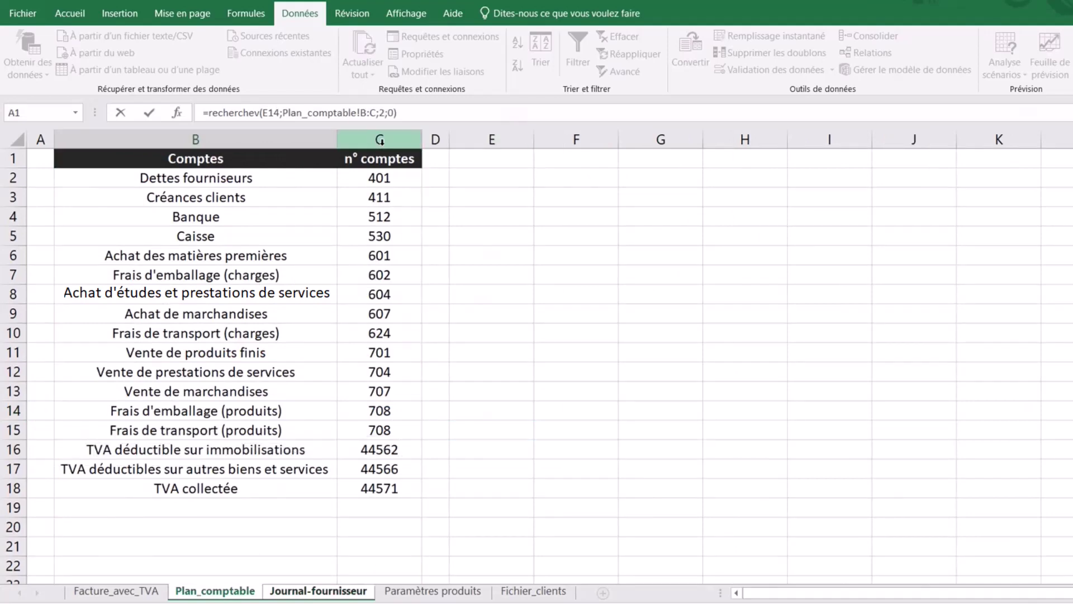
left_click(279, 470)
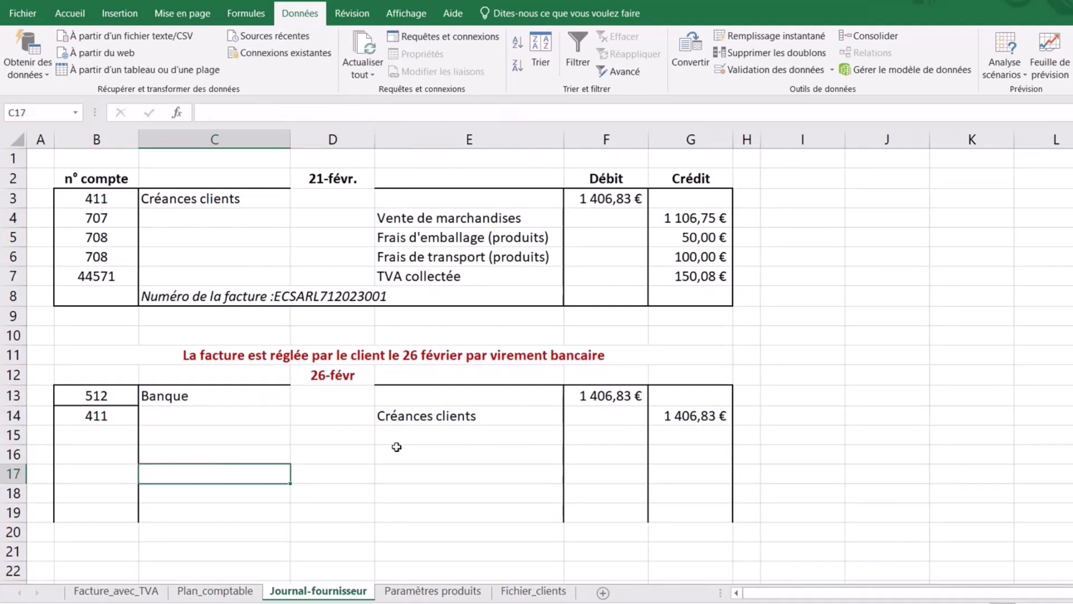
Enter =Facture_avec_TVA!B13&Facture_avec_TVA!C13 in C15 for the invoice number, then select C15:E15.
left_click(246, 437)
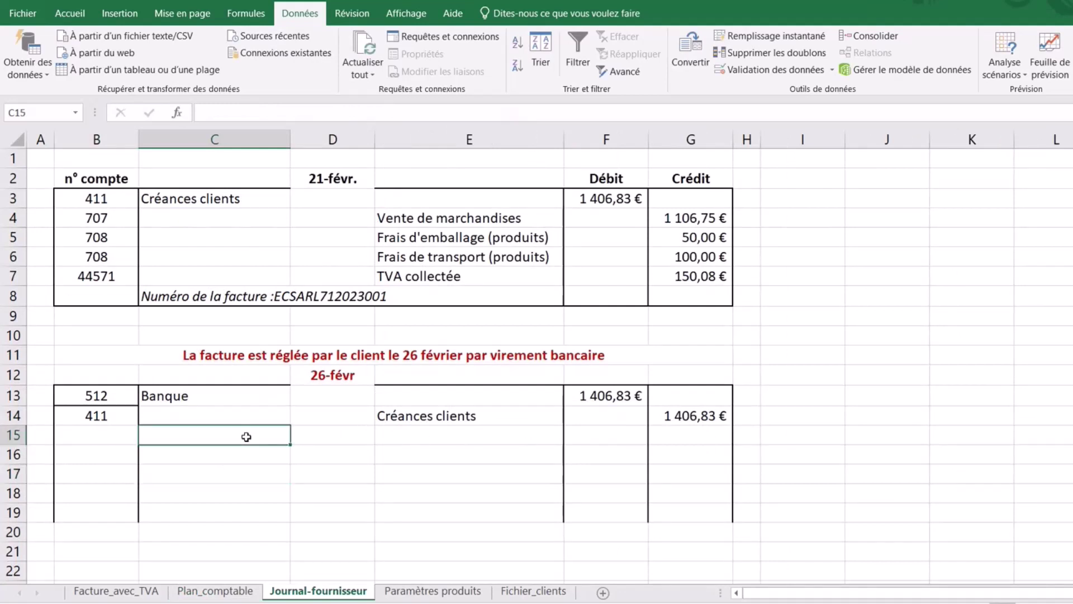
type("=")
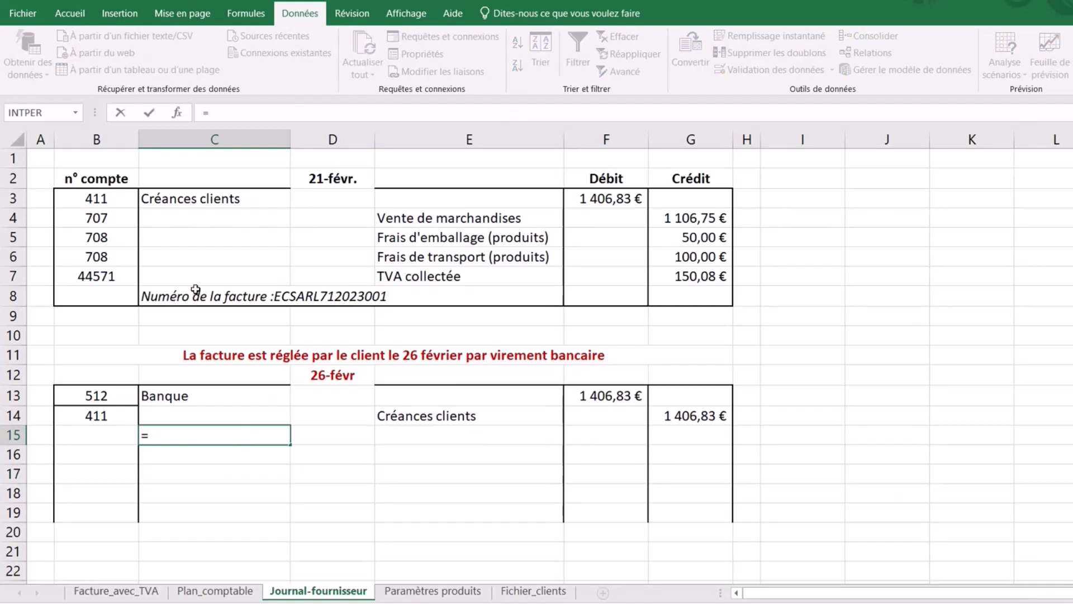
left_click(130, 591)
left_click(180, 178)
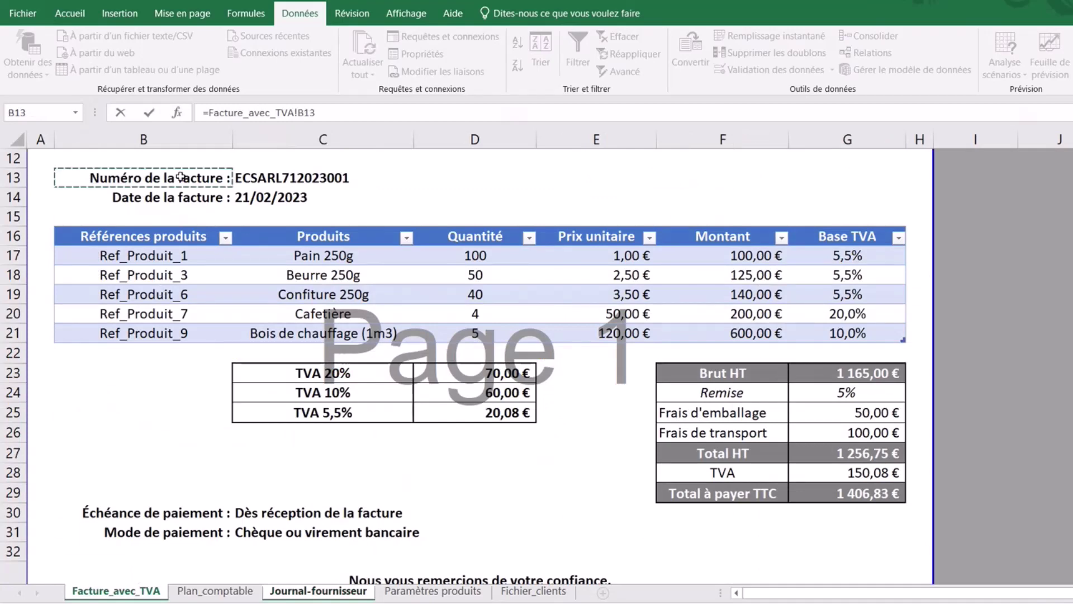
left_click(326, 113)
type("&")
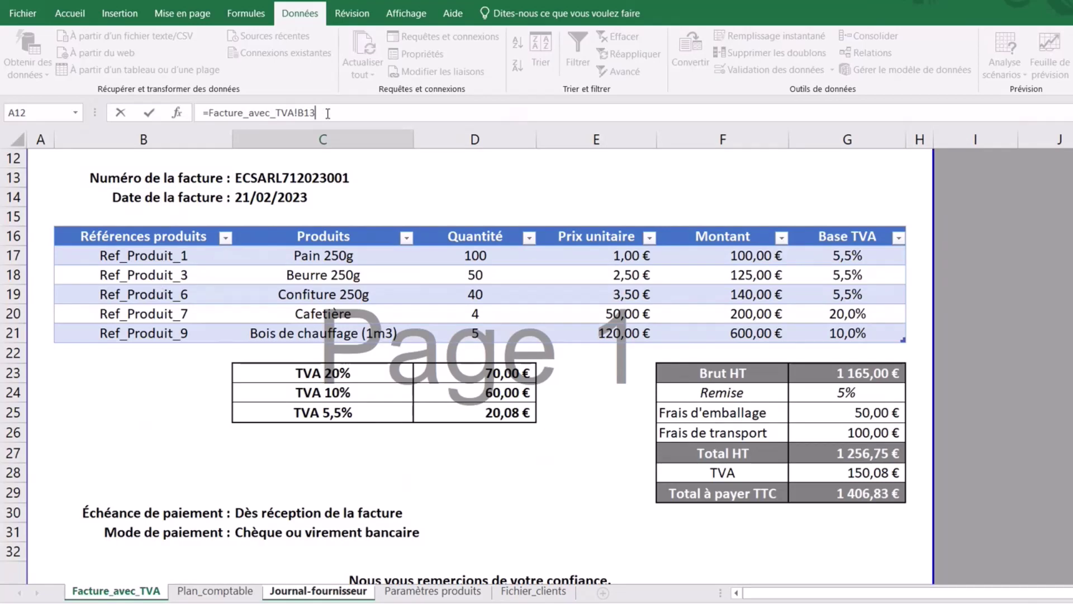
left_click(287, 180)
key("Return")
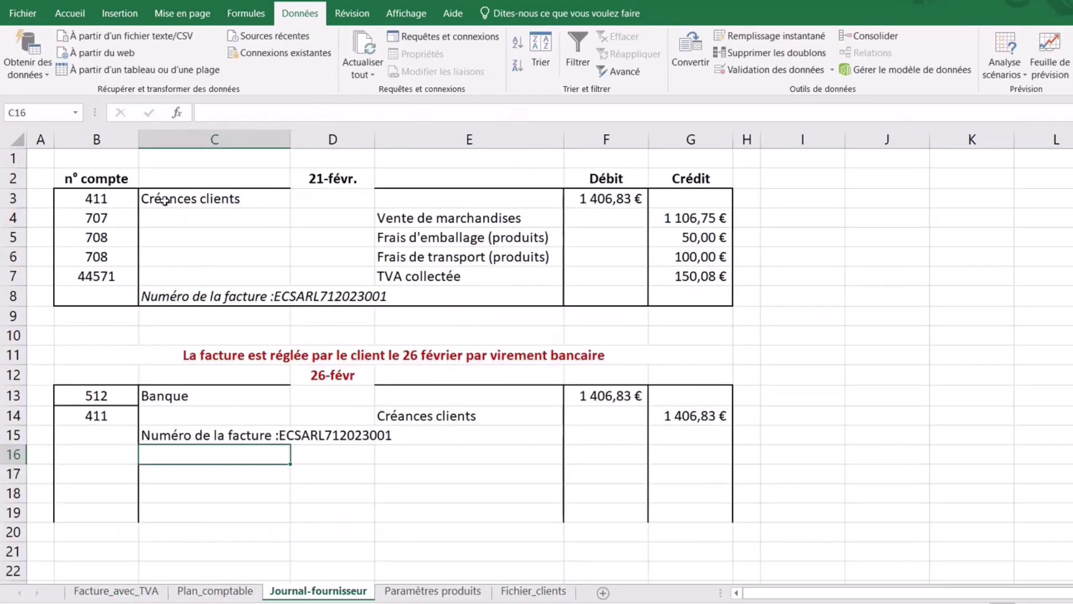
left_click_drag(221, 430, 420, 434)
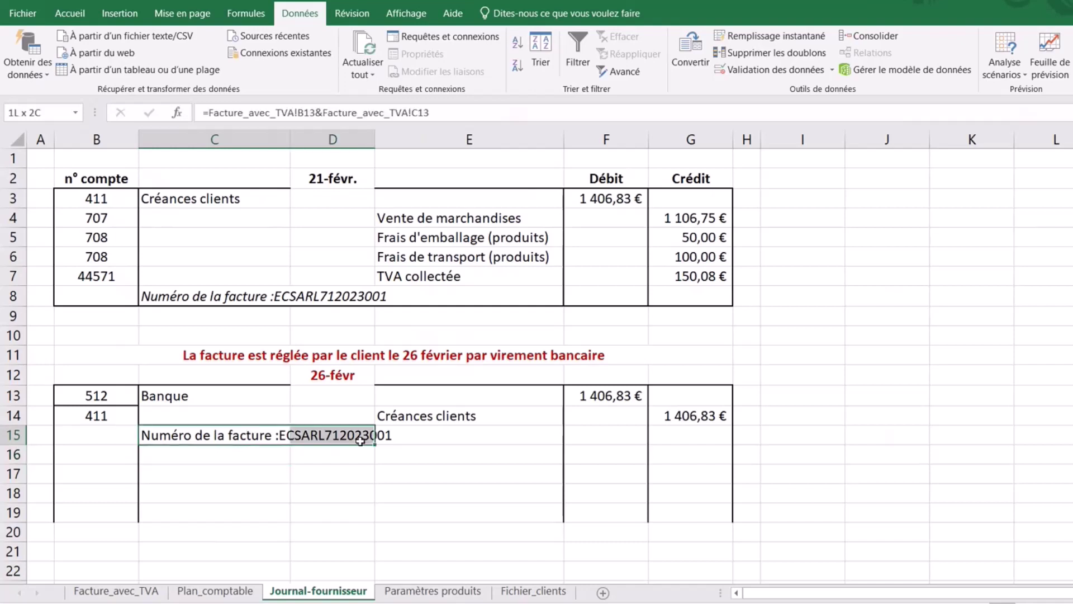
Merge C15:E15 and make the invoice reference left-aligned and italic.
left_click(92, 14)
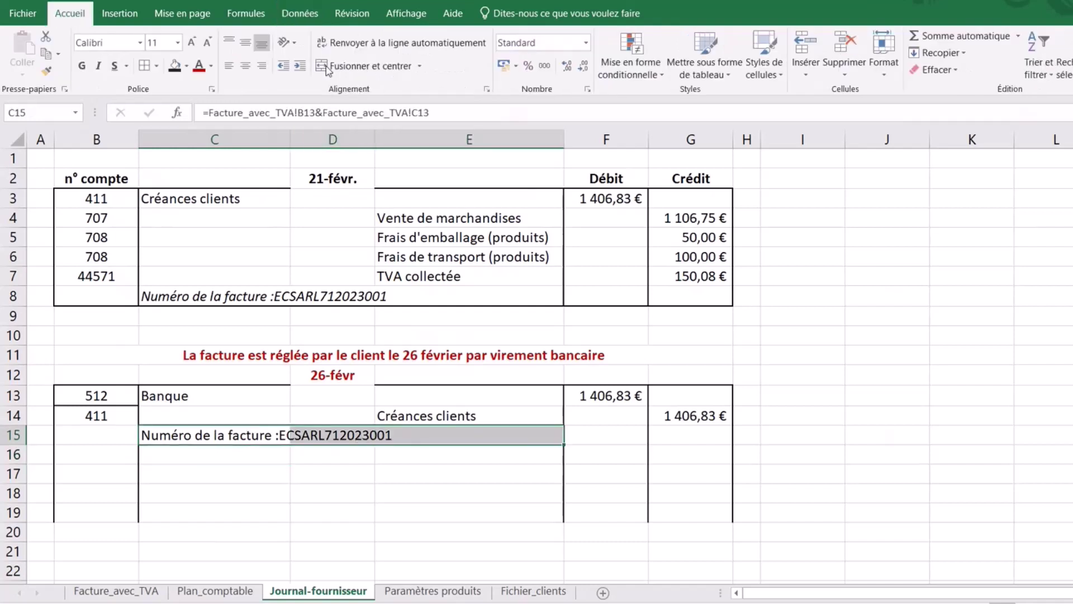
left_click(369, 65)
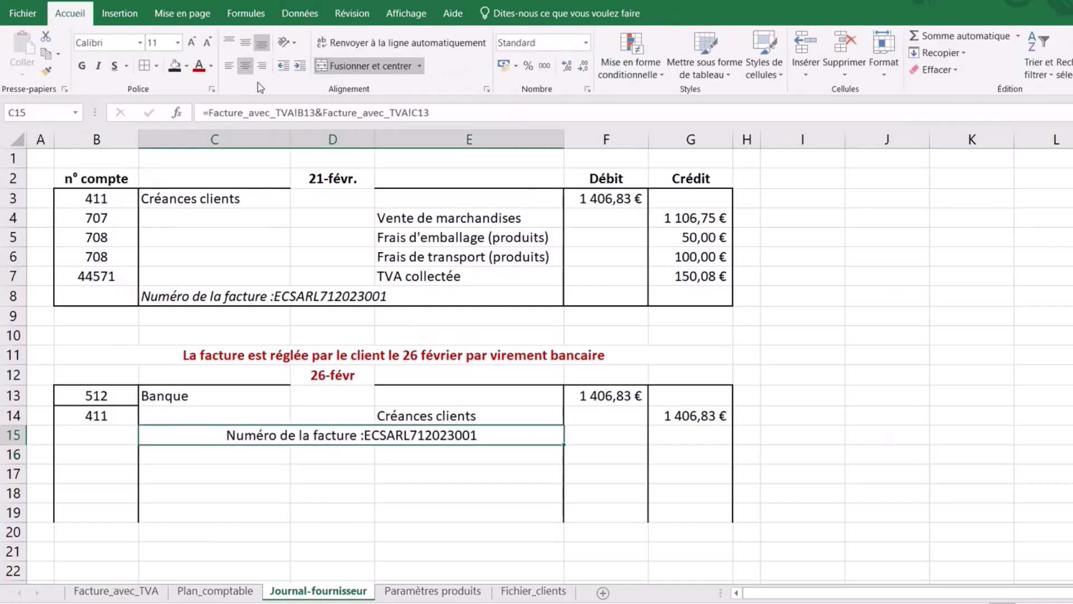
left_click(229, 66)
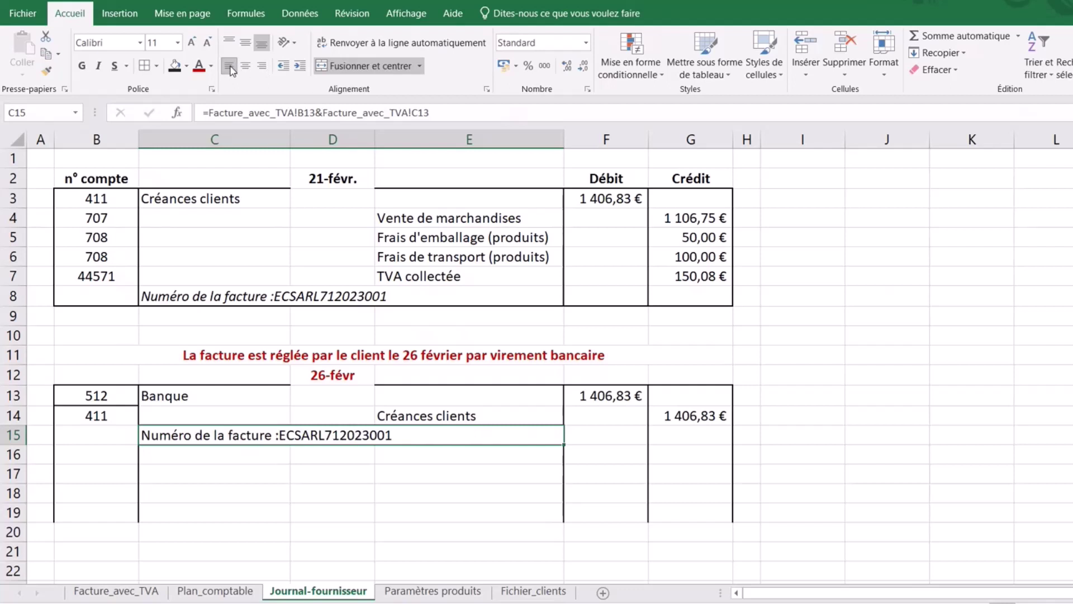
left_click(98, 65)
left_click(376, 545)
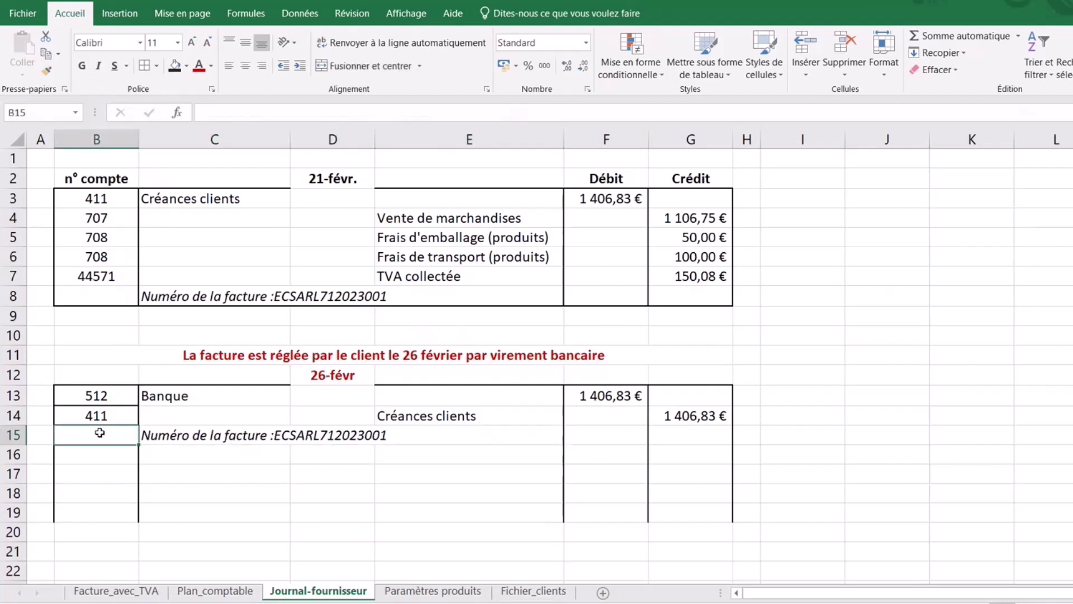
Add a bottom border under row 15 (B15:G15) via More Borders.
left_click_drag(100, 429, 693, 437)
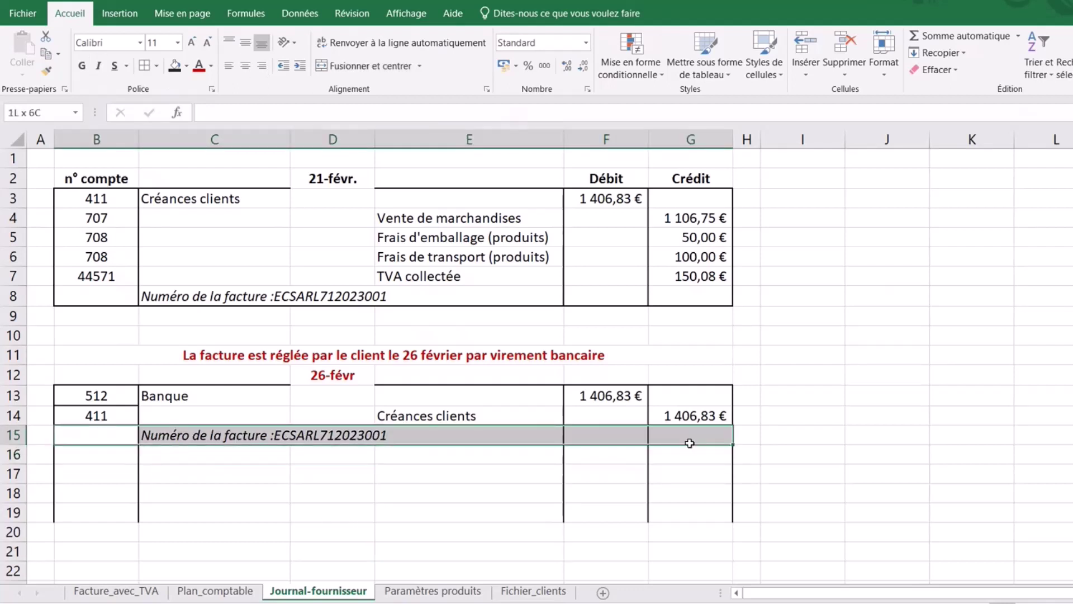
left_click(157, 66)
left_click(196, 464)
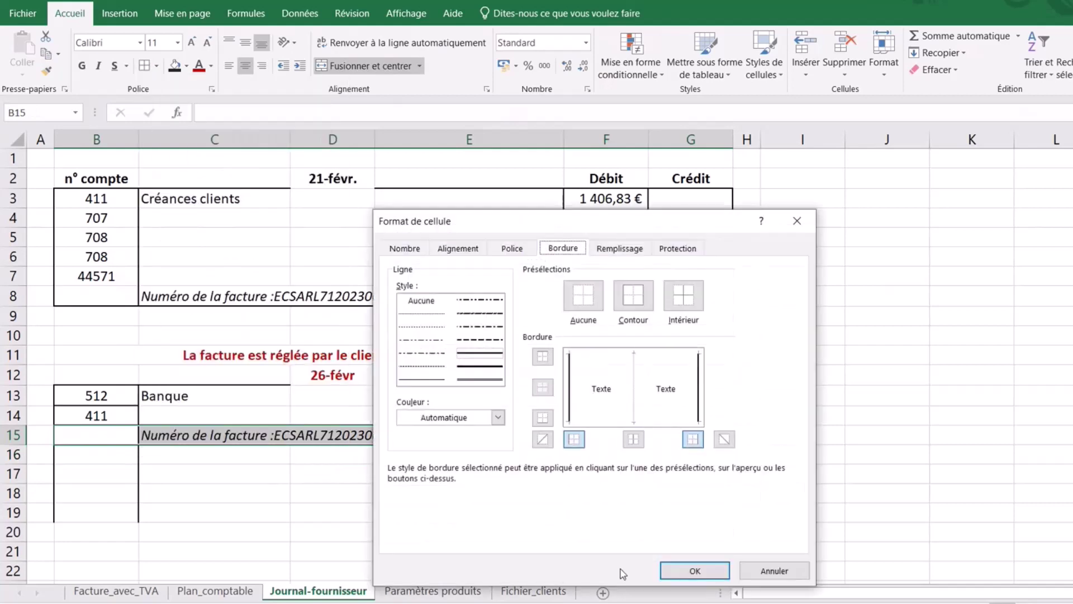
left_click(610, 422)
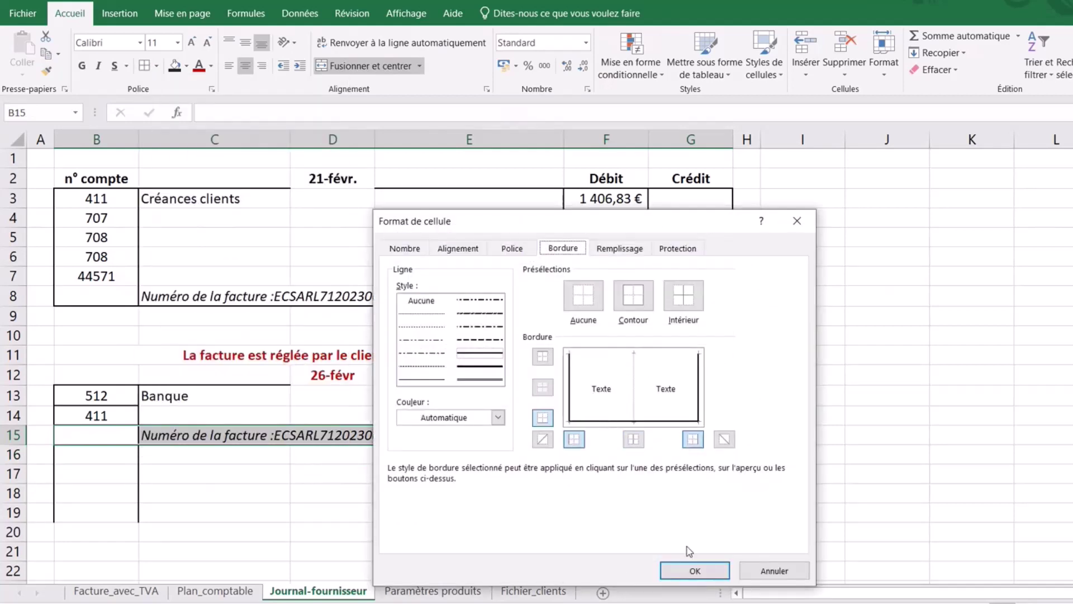
left_click(693, 570)
Delete the empty bordered rows 16 to 20.
left_click_drag(6, 456, 11, 534)
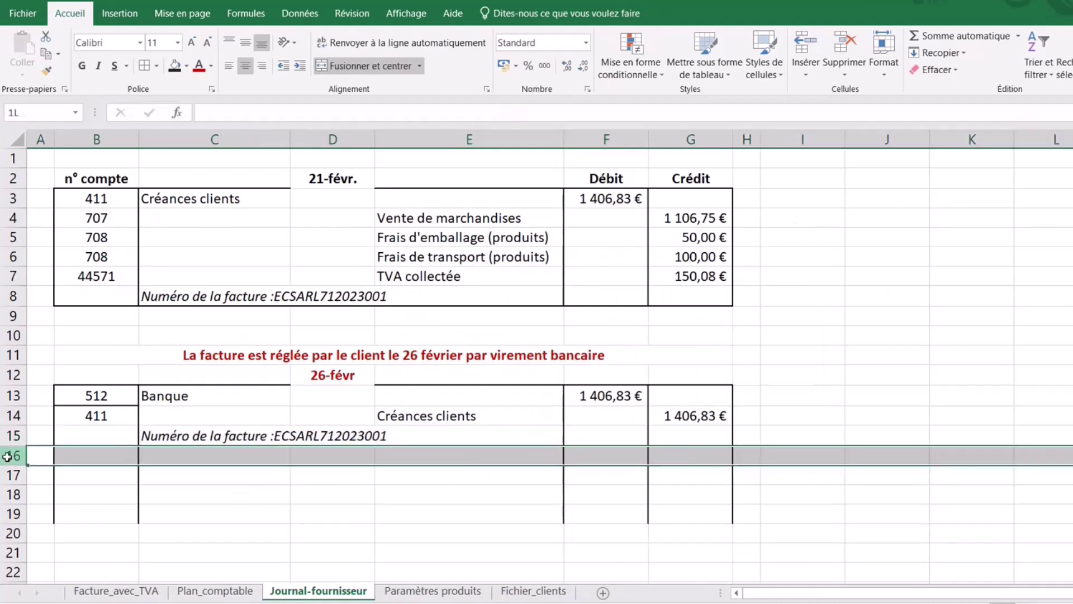
right_click(10, 456)
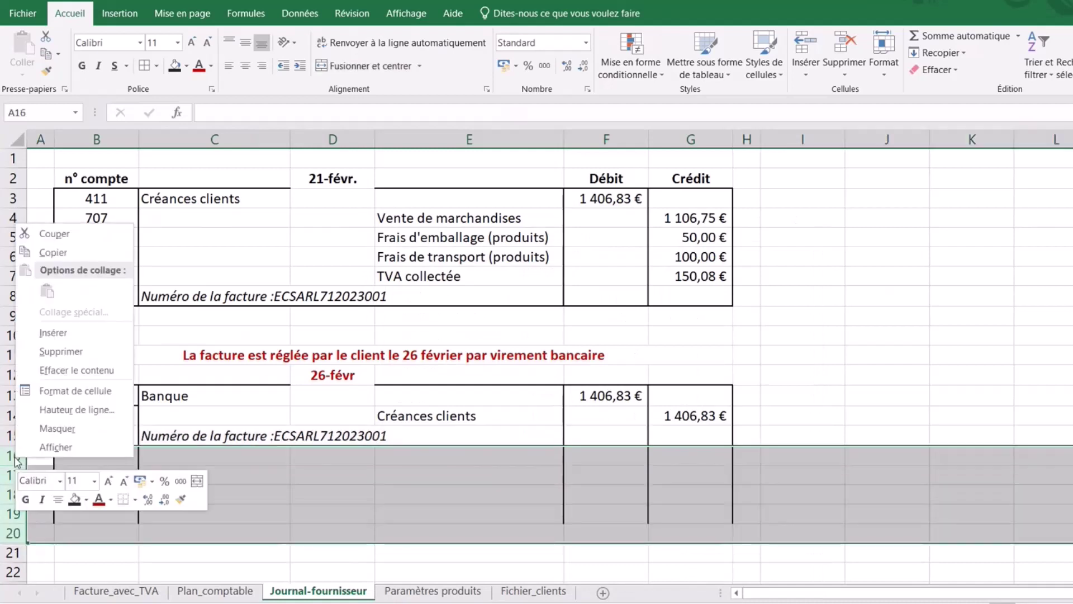
left_click(56, 350)
left_click(868, 368)
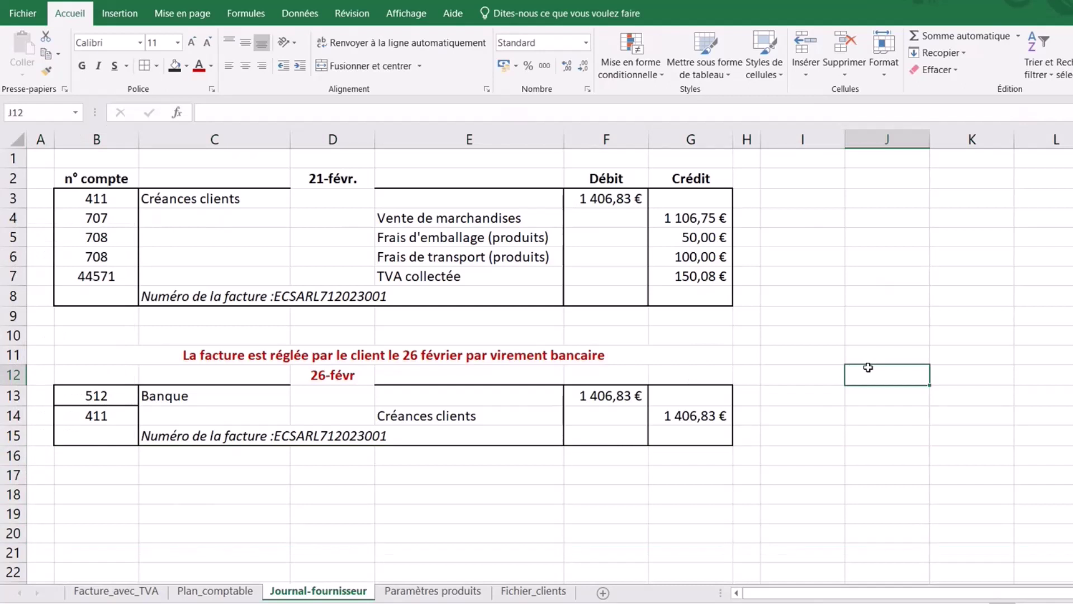
Right-align the account labels in E4:E7 and the Créances clients label in E14.
left_click(514, 215)
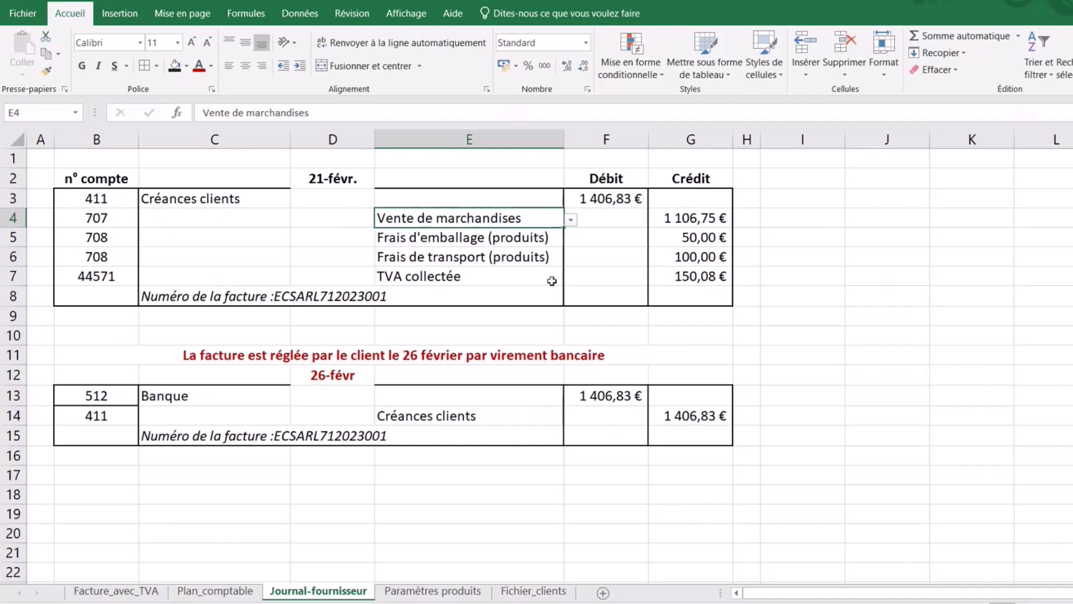
left_click_drag(512, 219, 508, 275)
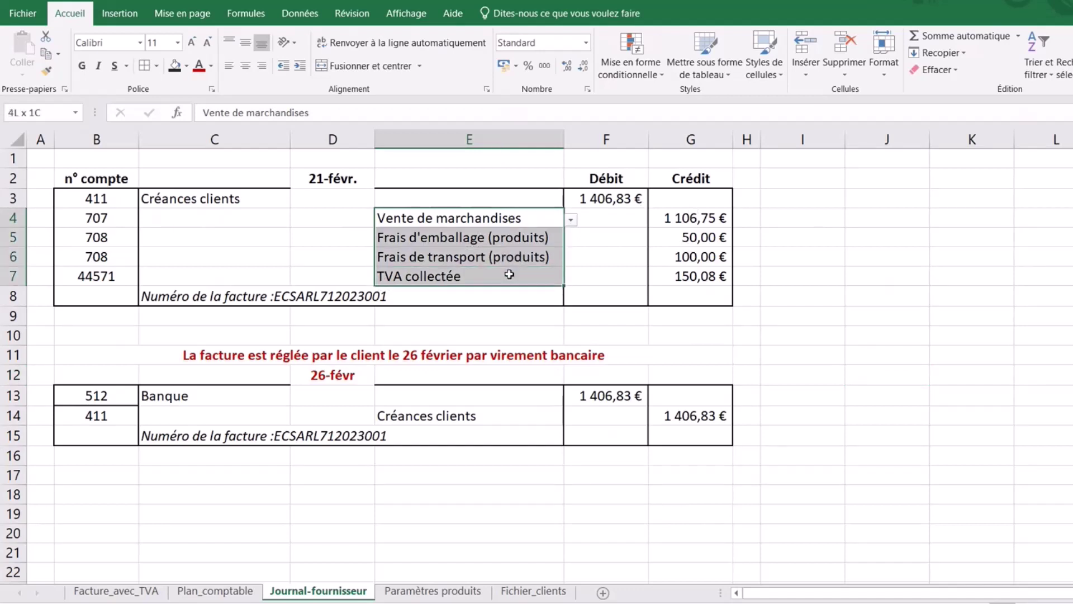
left_click(262, 66)
left_click(488, 415)
left_click(262, 66)
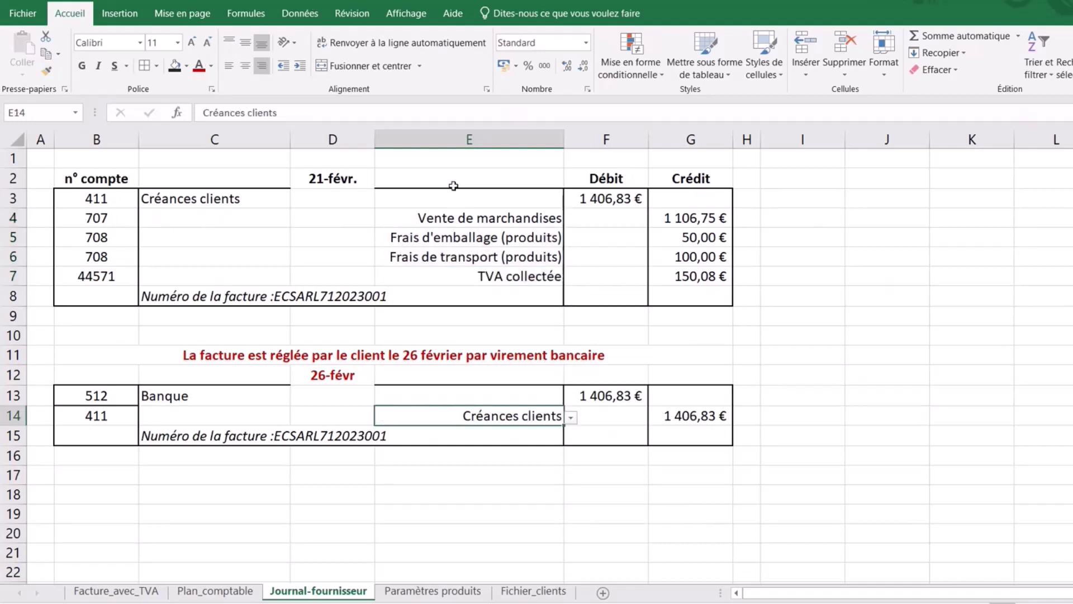
left_click(849, 434)
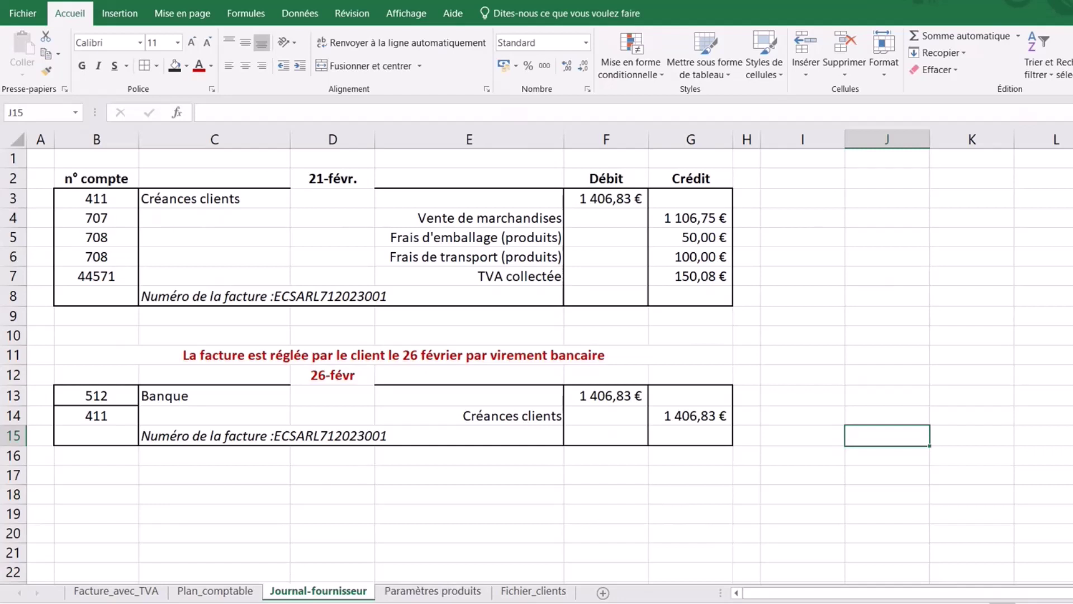
Insert a new sheet and enter headers n° compte, Date, Débit, Crédit in B2, D2, F2, G2.
left_click(603, 593)
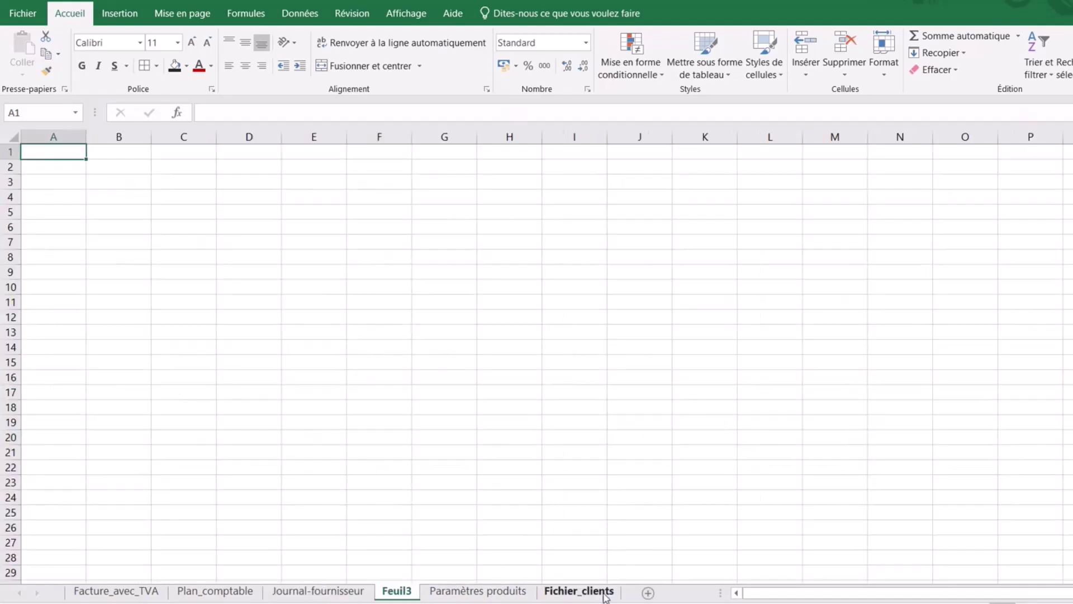
left_click(123, 163)
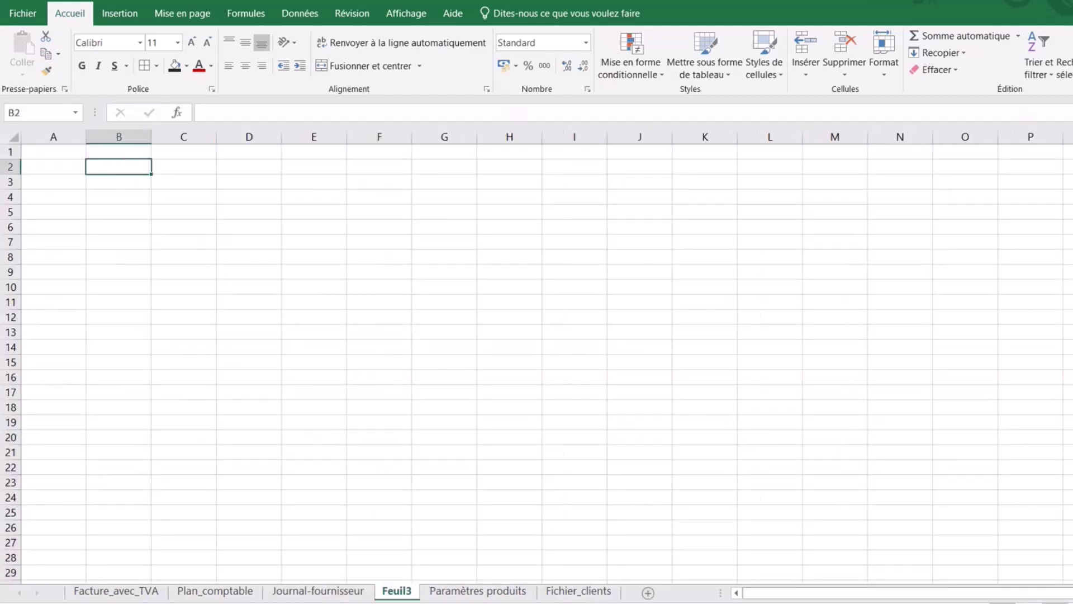
scroll(537, 357, "up", 2, "ctrl")
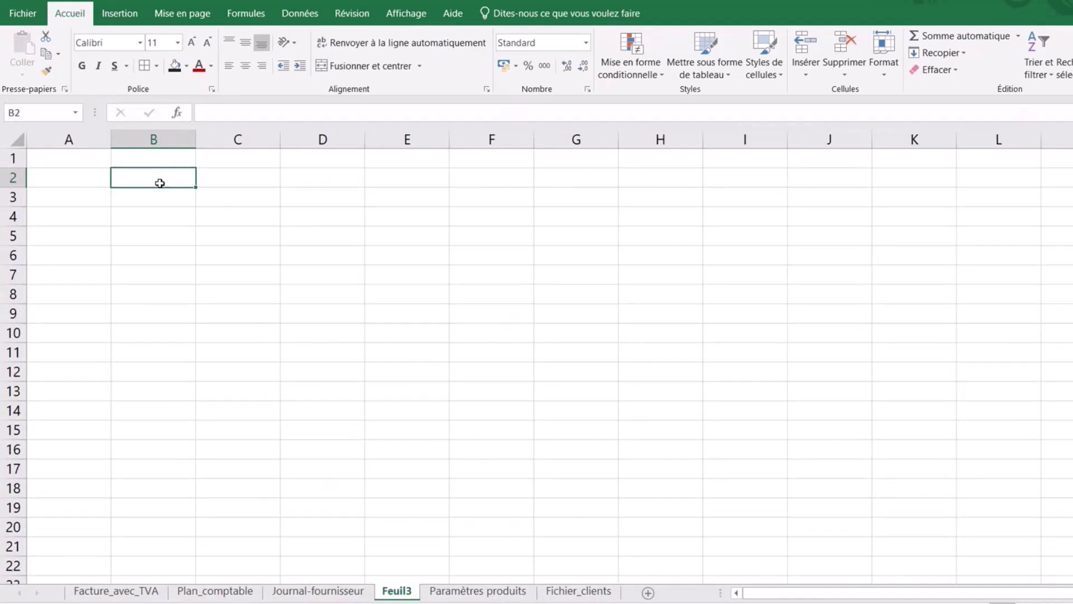
type("n")
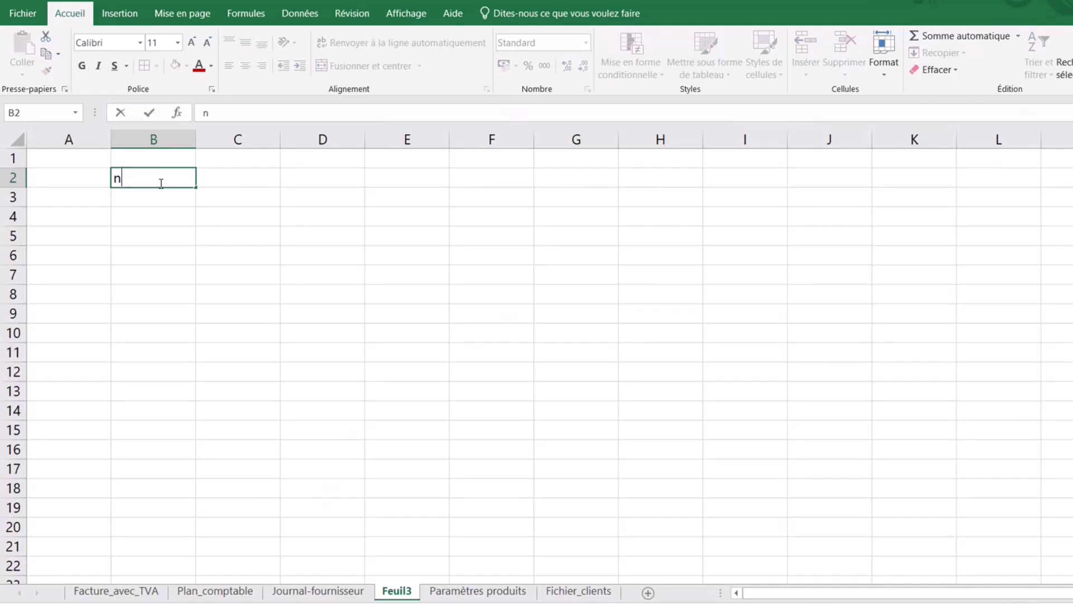
type("° com")
type("pte")
left_click(330, 184)
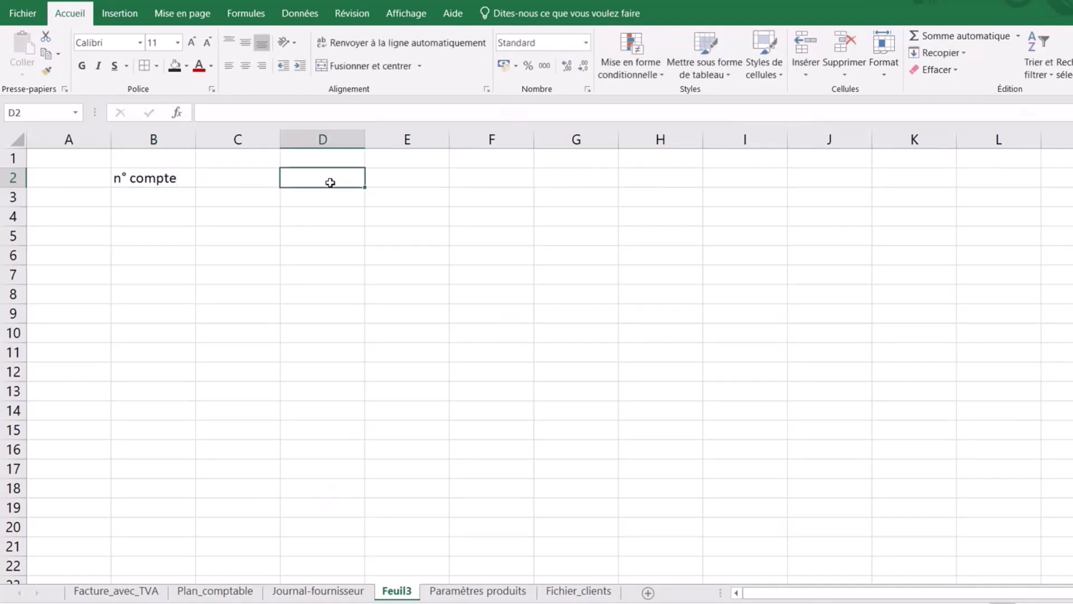
type("Date")
left_click(494, 174)
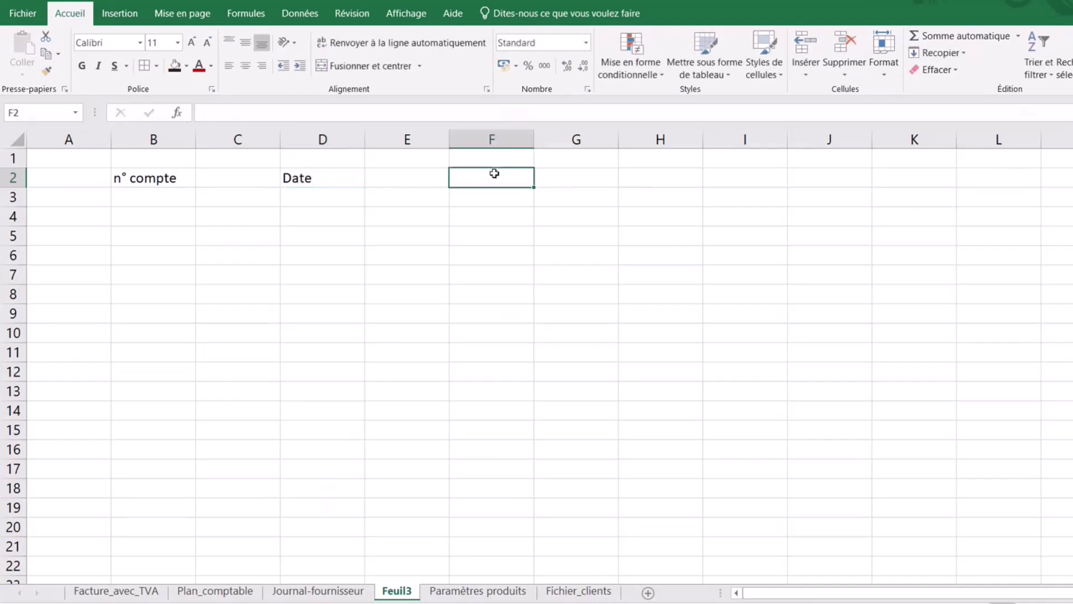
type("Dé")
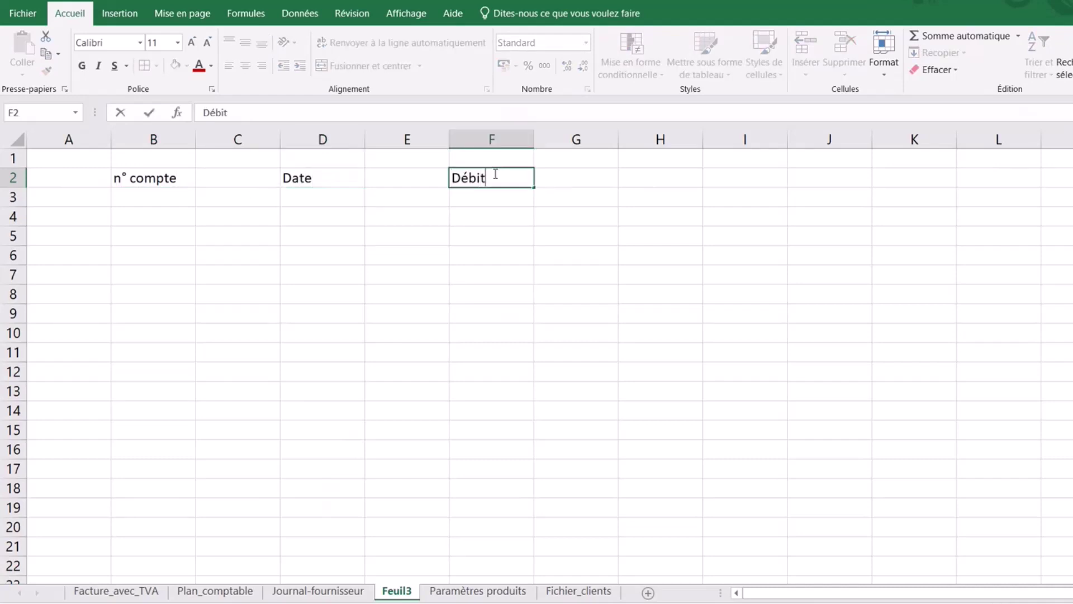
left_click(580, 182)
type("Crédit")
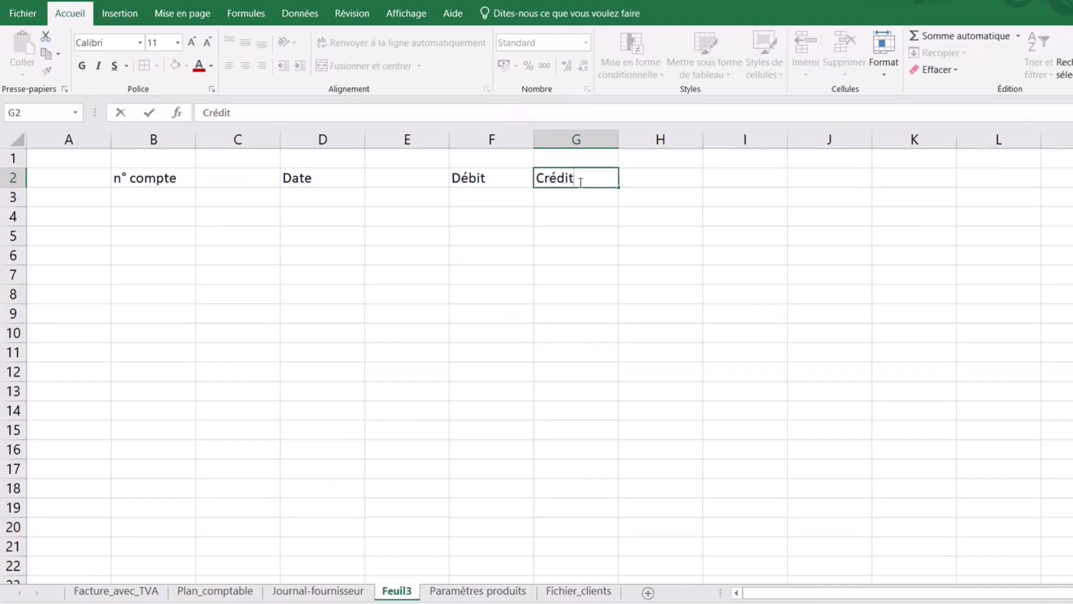
left_click(576, 235)
Make the header row B2:G2 bold and centred.
left_click_drag(156, 179, 559, 178)
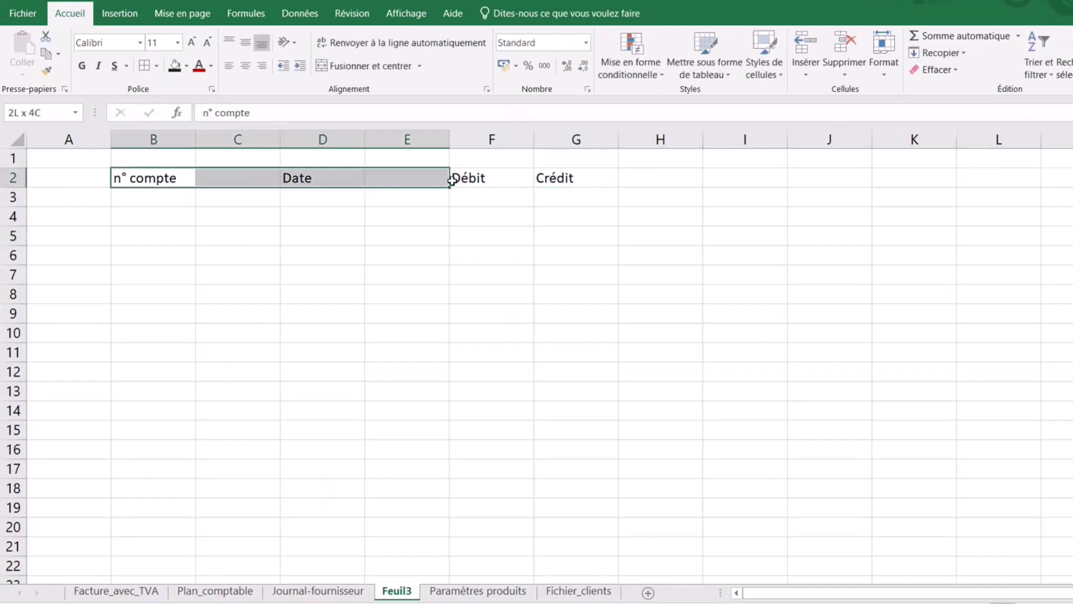
left_click(82, 65)
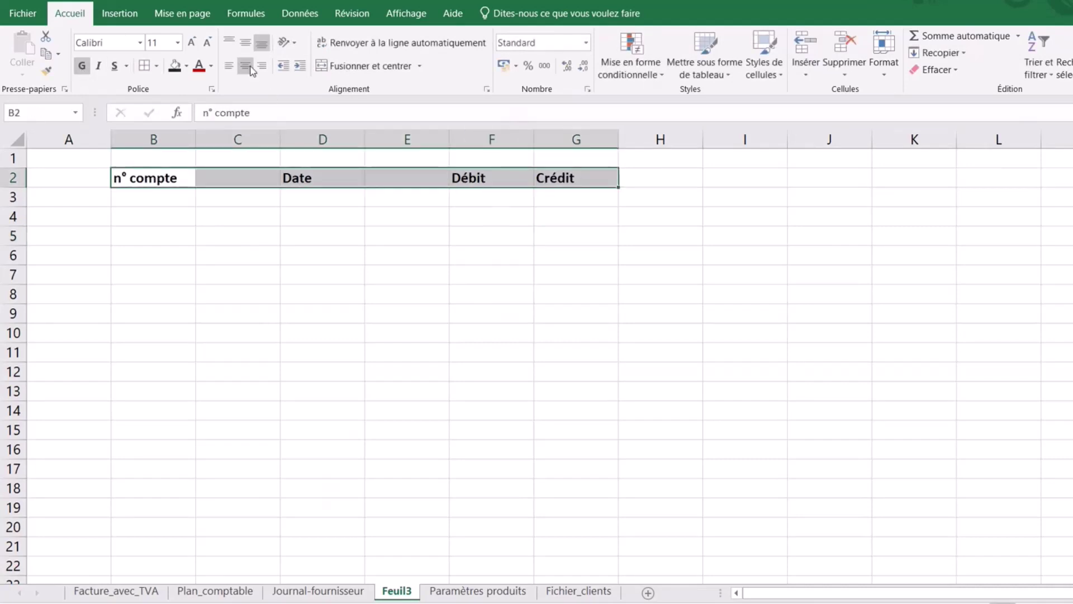
left_click(245, 66)
left_click(232, 217)
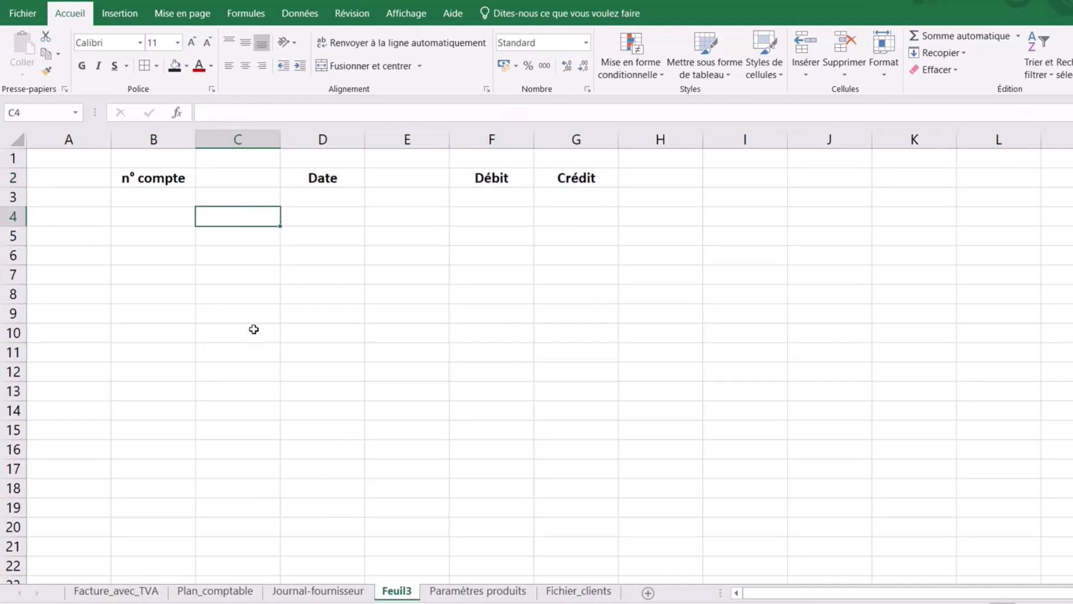
left_click_drag(149, 196, 249, 192)
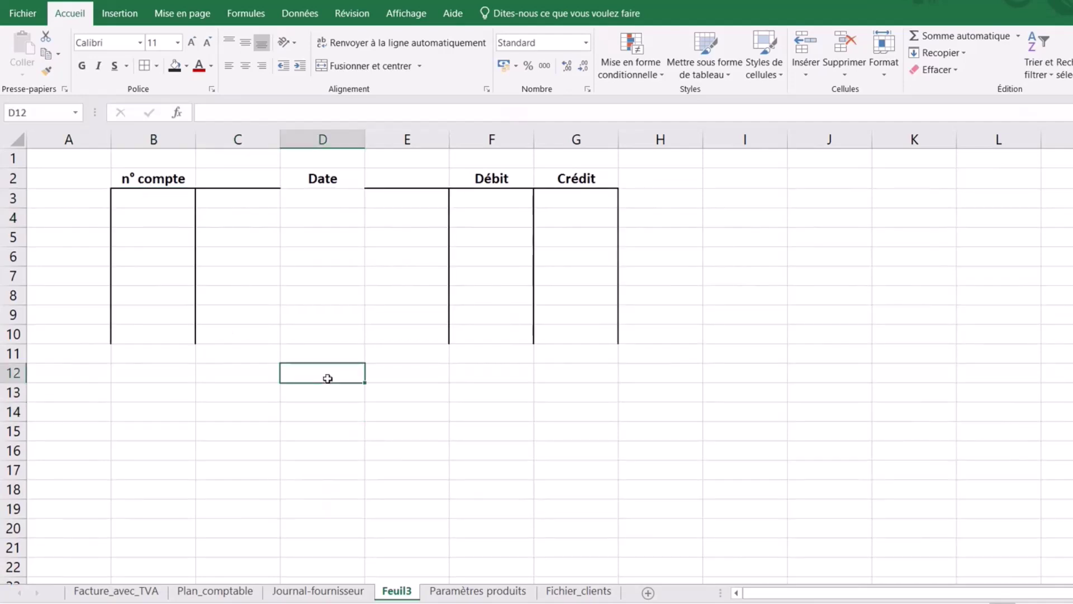
Rename the Feuil3 sheet to Journal_client.
double_click(403, 593)
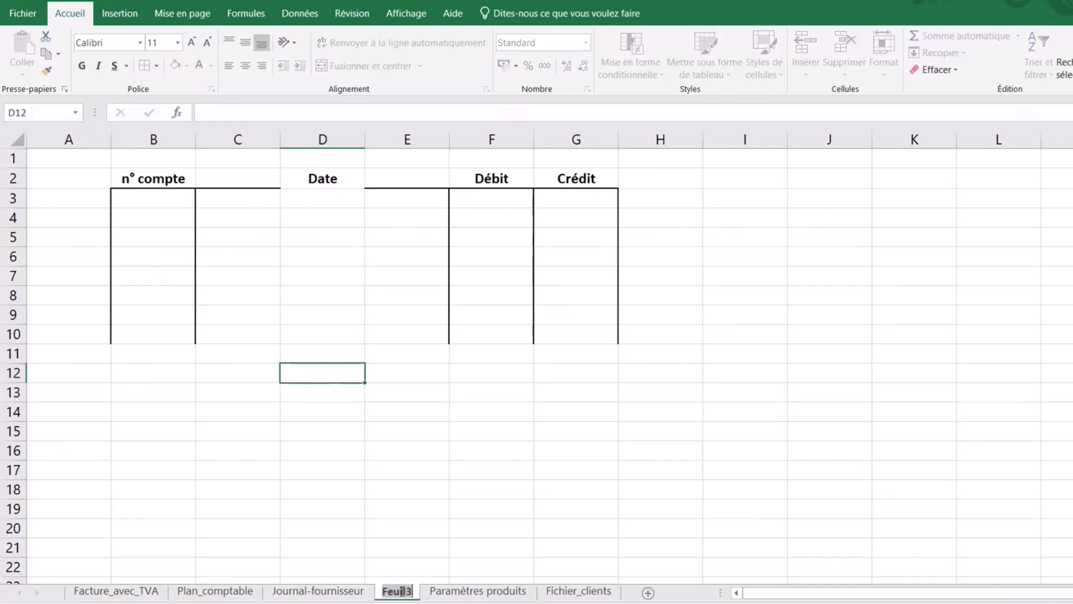
type("Journal")
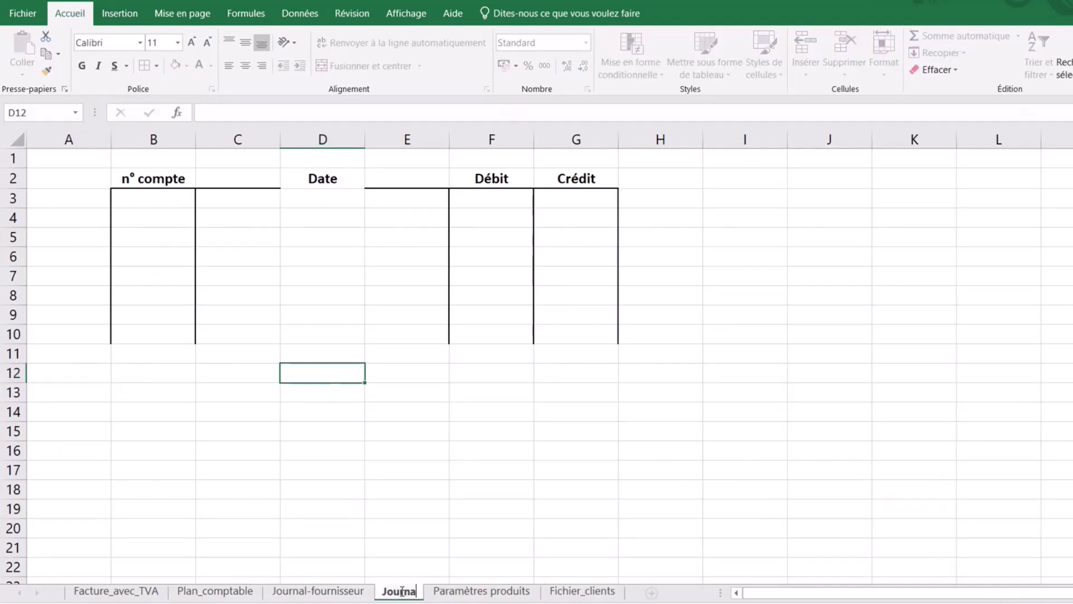
key("Return")
type("_c")
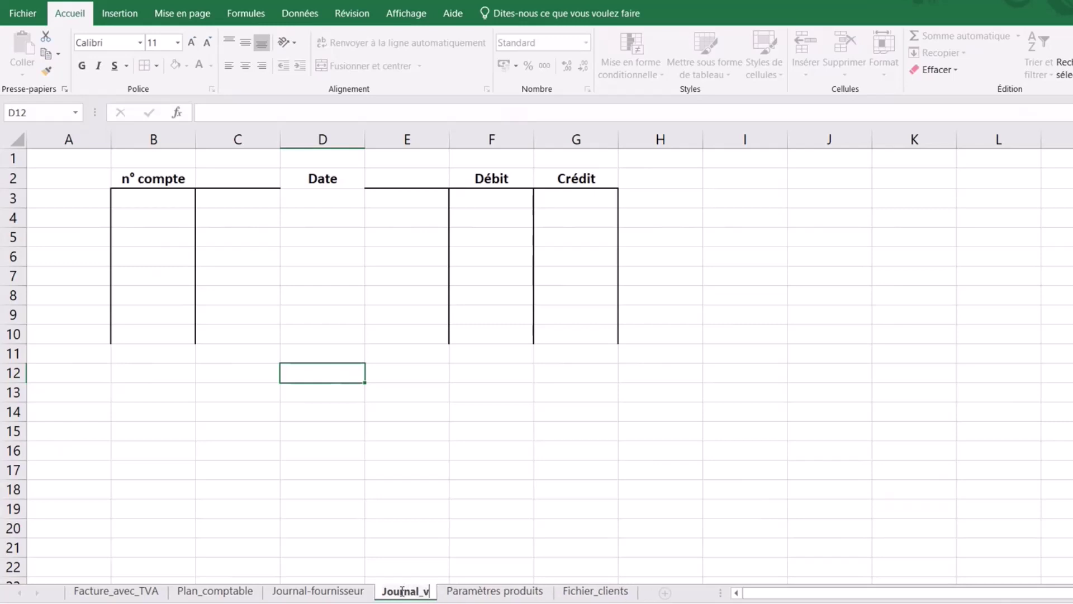
type("lient")
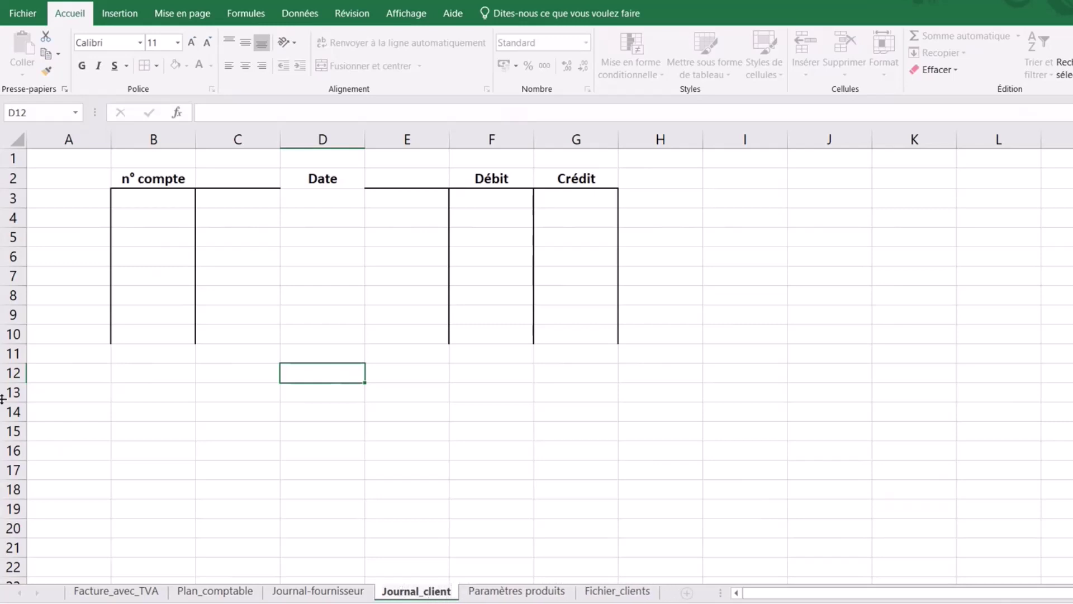
Narrow margin columns A and H to a width of 3.
left_click(62, 139)
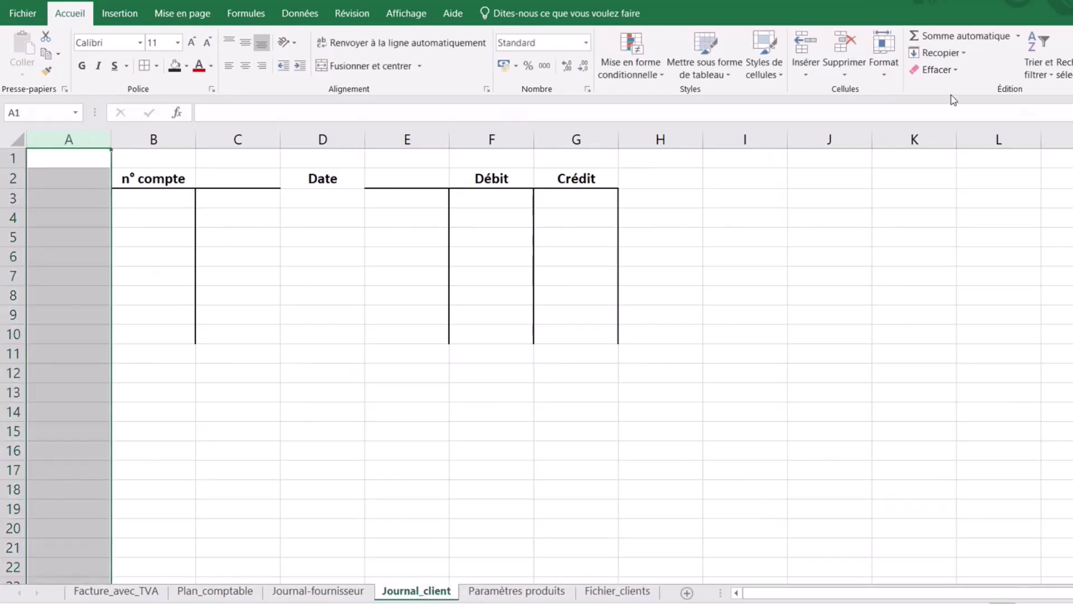
left_click(889, 67)
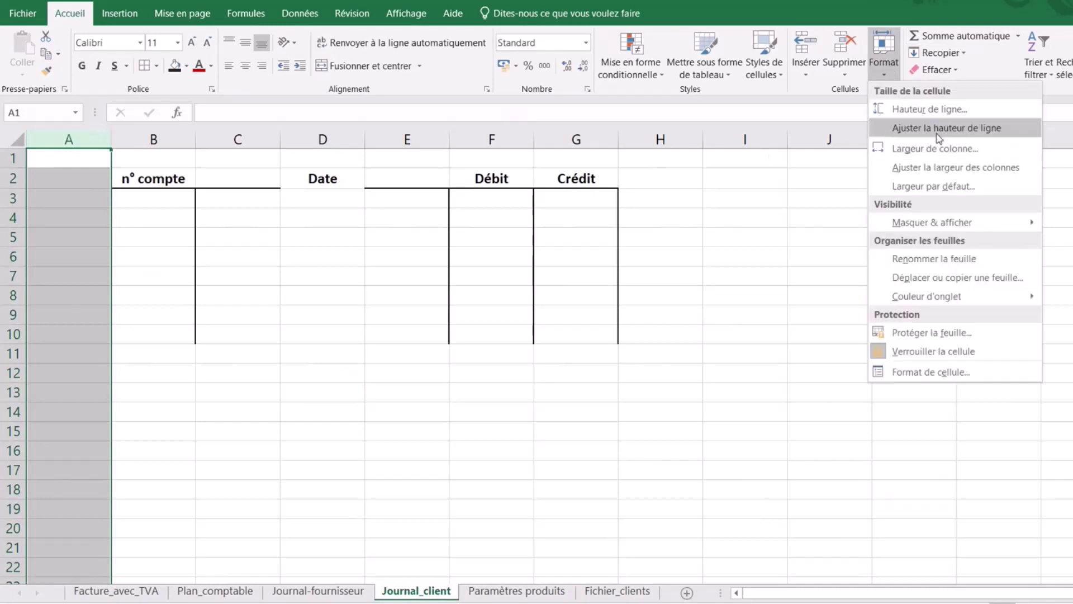
left_click(920, 162)
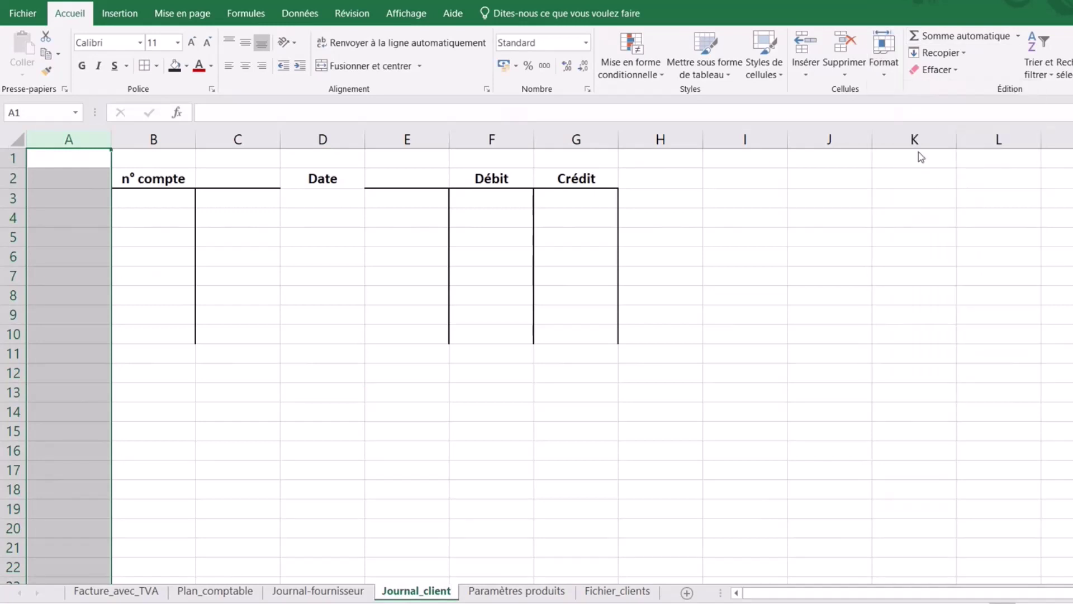
type("3")
key("Return")
left_click(604, 139)
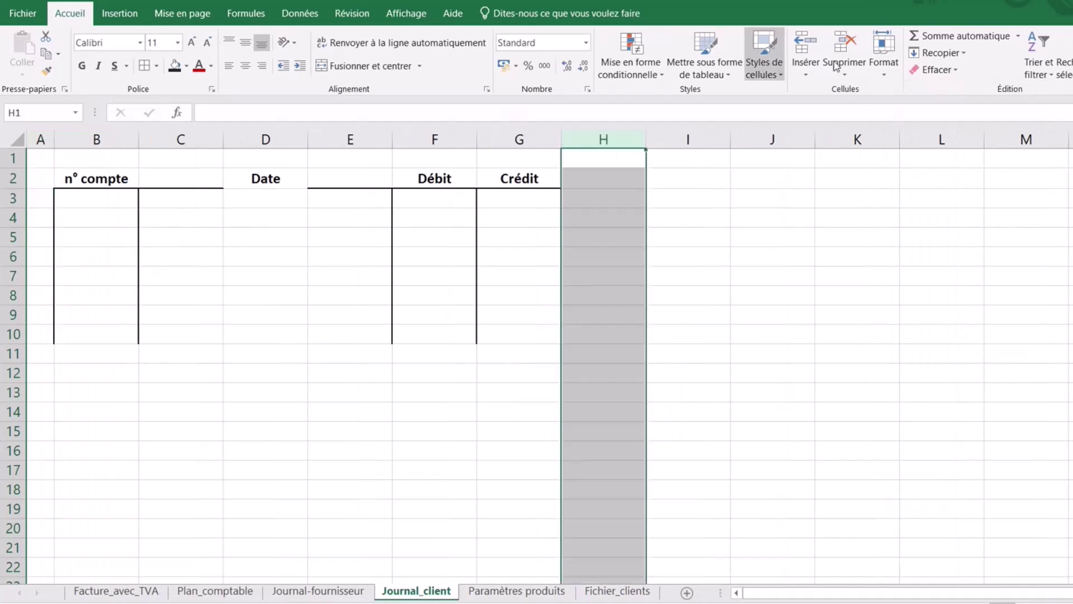
left_click(884, 64)
left_click(938, 150)
type("3")
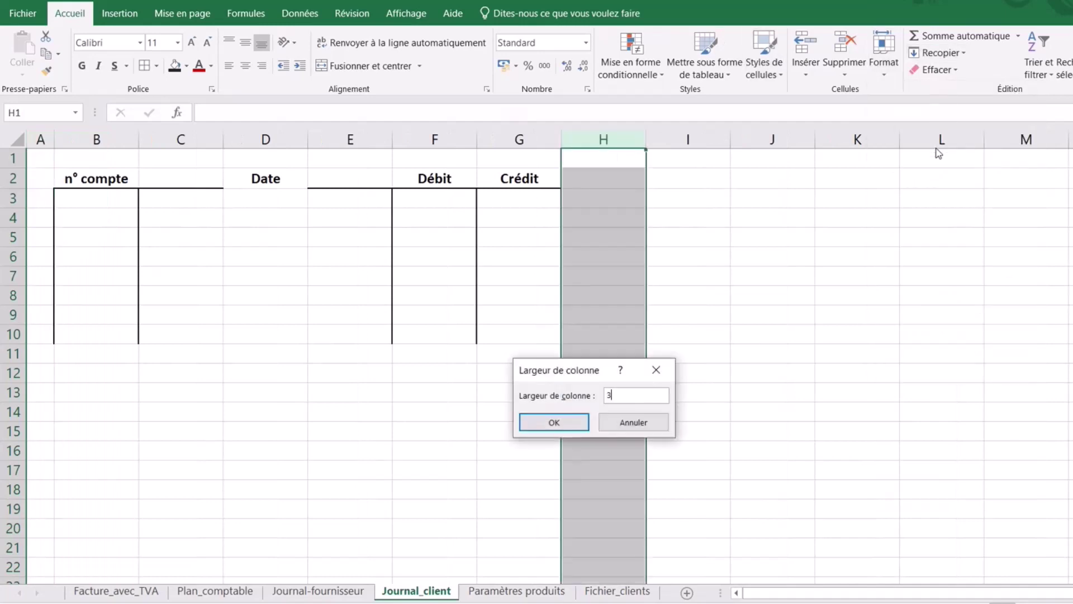
key("Return")
left_click(709, 431)
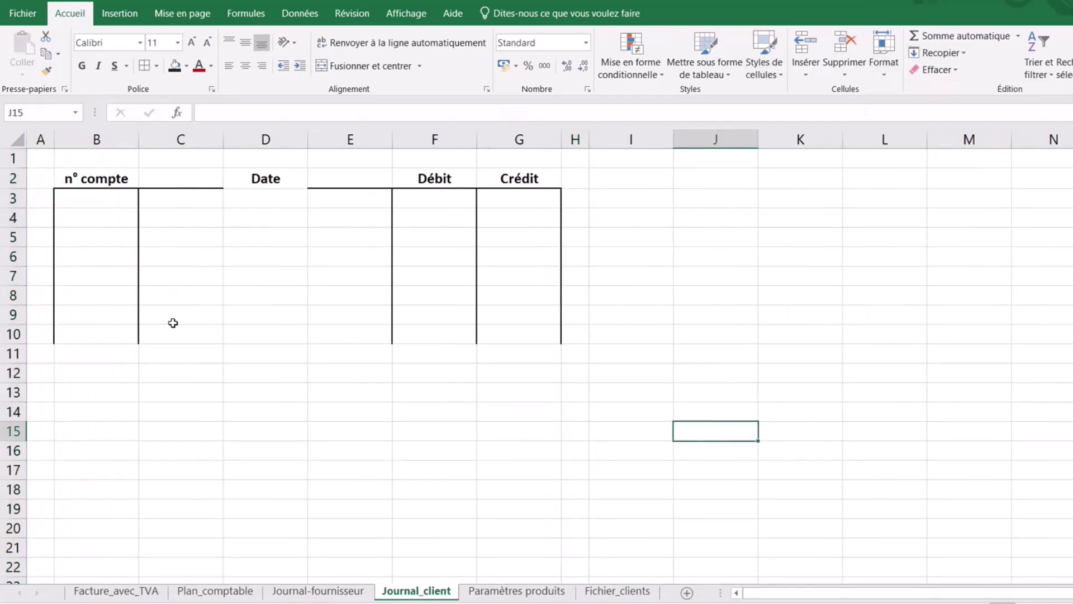
left_click(199, 371)
left_click(199, 200)
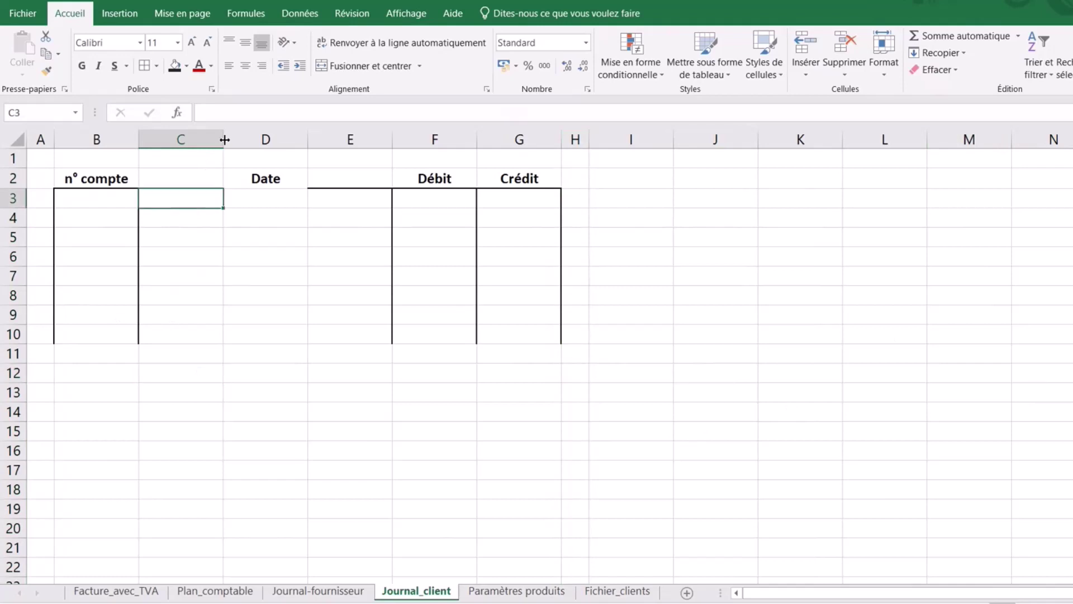
Widen columns C and E, and give C3 a list validation sourced from Plan_comptable!$B:$B.
left_click_drag(224, 139, 295, 159)
left_click_drag(463, 140, 535, 139)
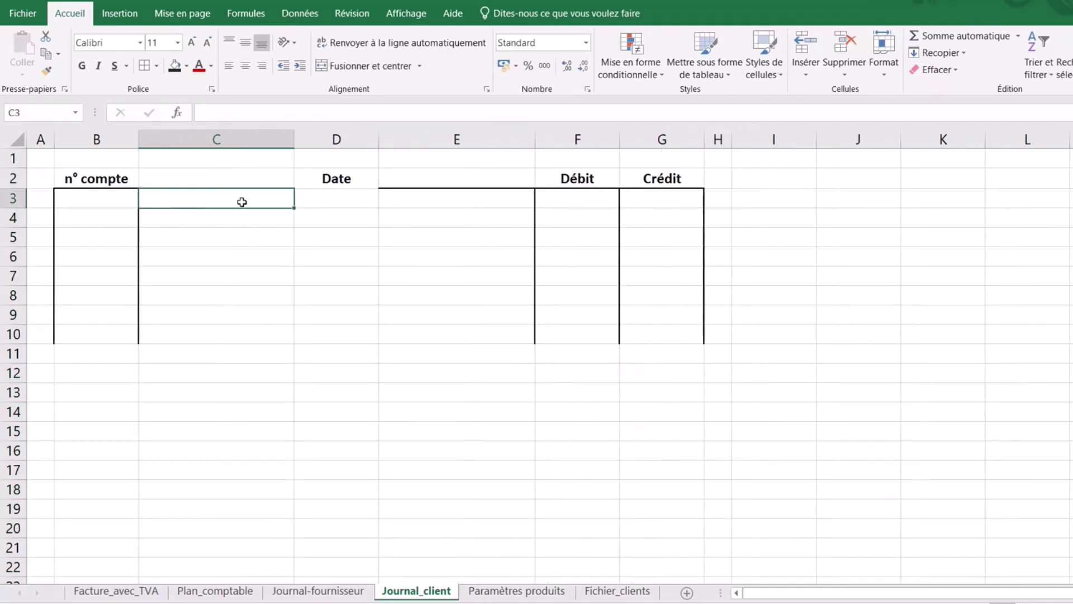
left_click(300, 13)
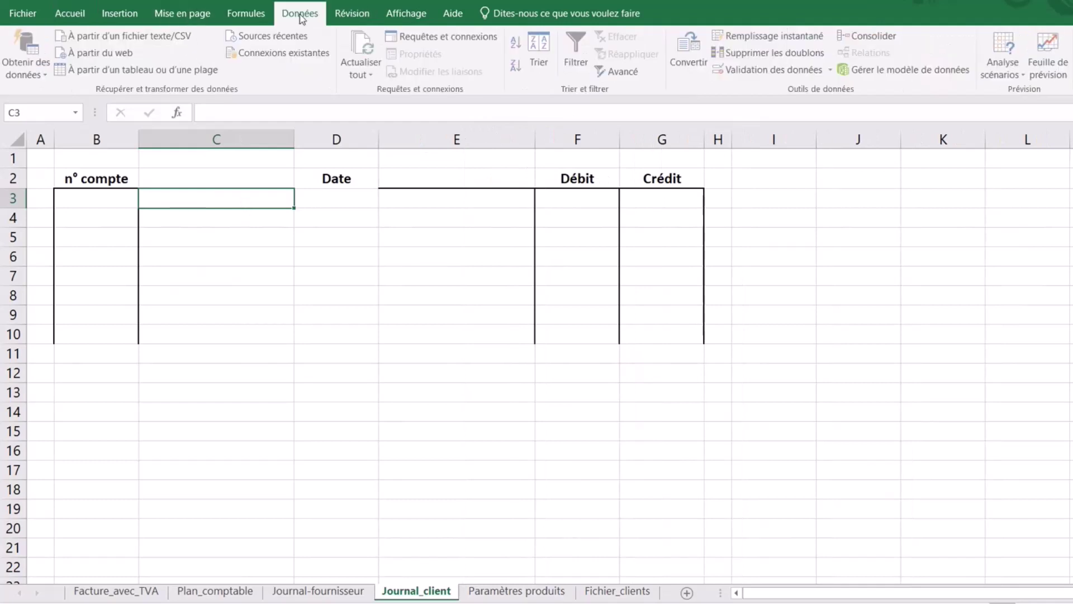
left_click(743, 70)
left_click(533, 362)
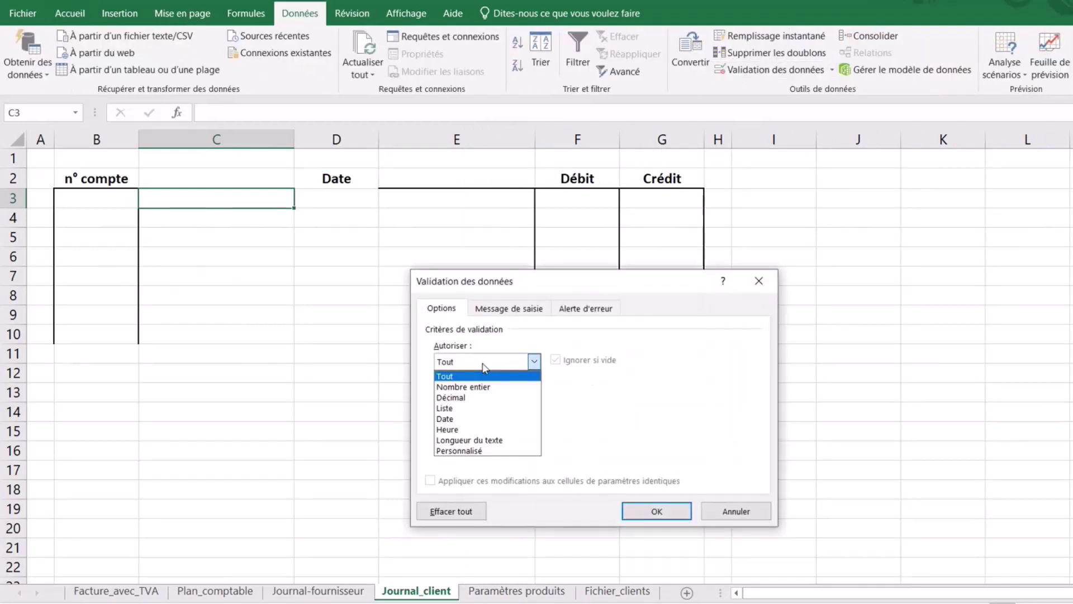
left_click(465, 409)
left_click(547, 427)
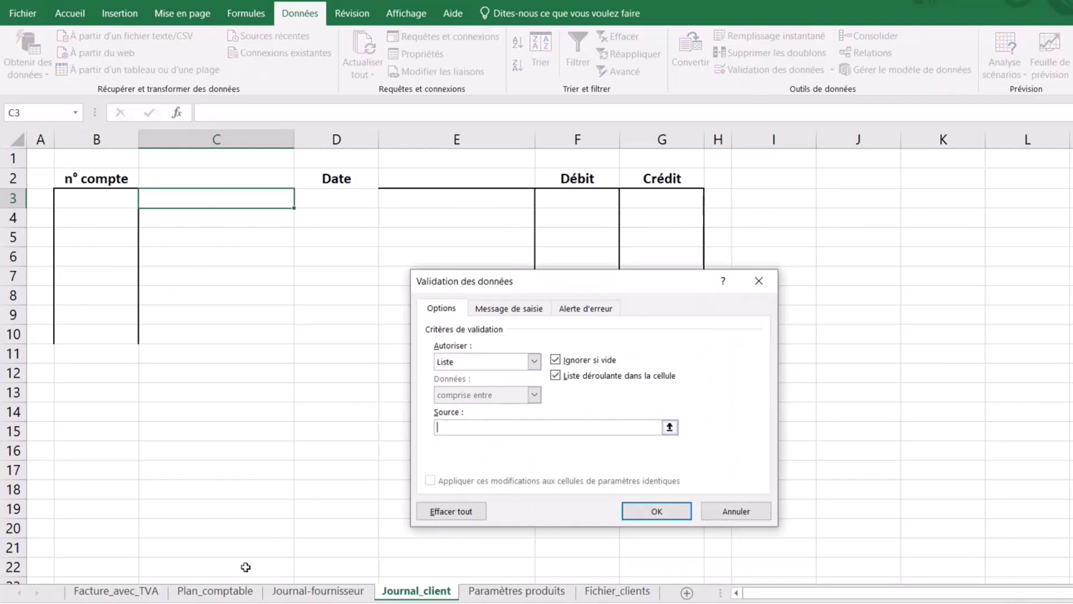
left_click(214, 590)
left_click(195, 139)
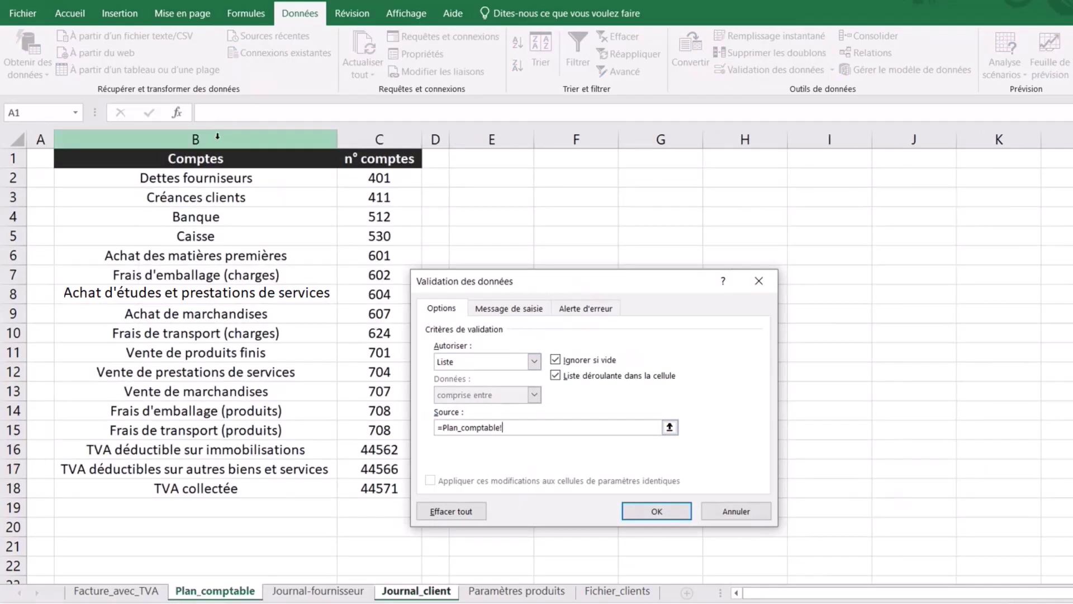
left_click(658, 511)
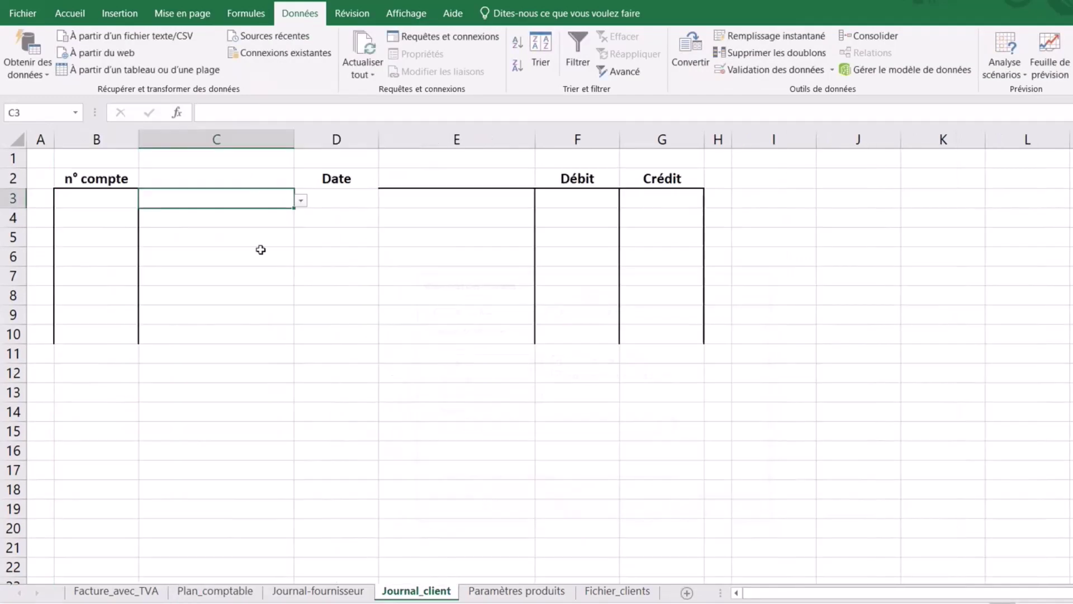
Choose Achat de marchandises from C3's drop-down.
left_click(301, 201)
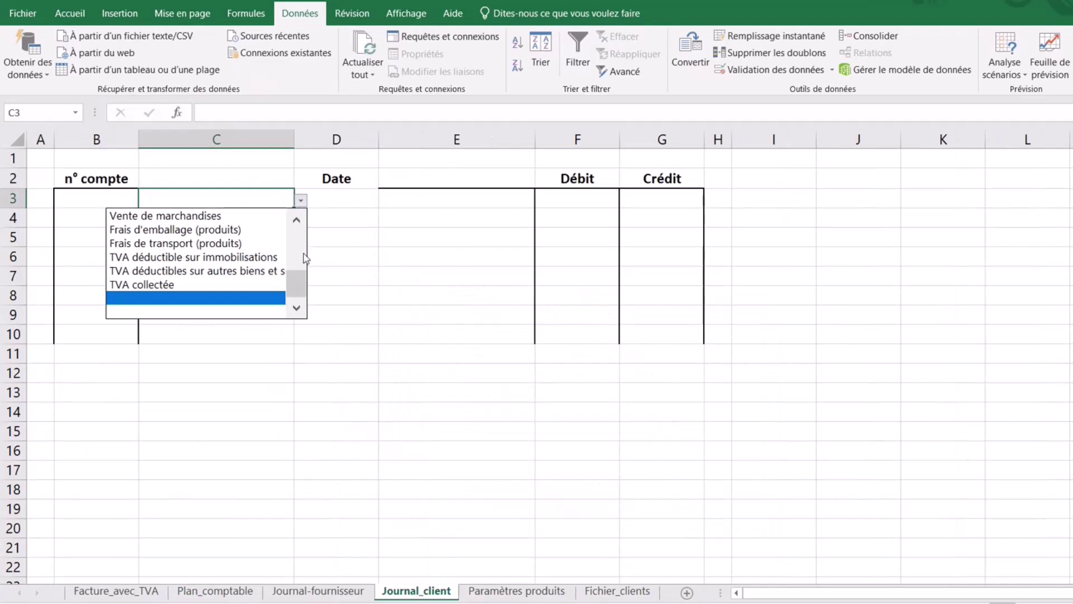
left_click_drag(296, 282, 291, 234)
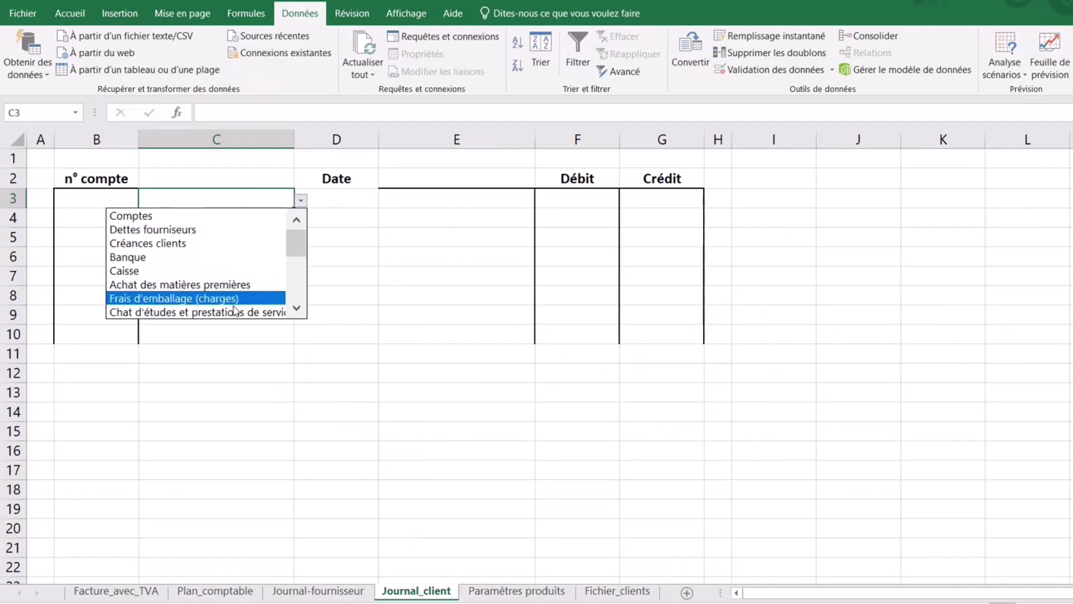
left_click(297, 309)
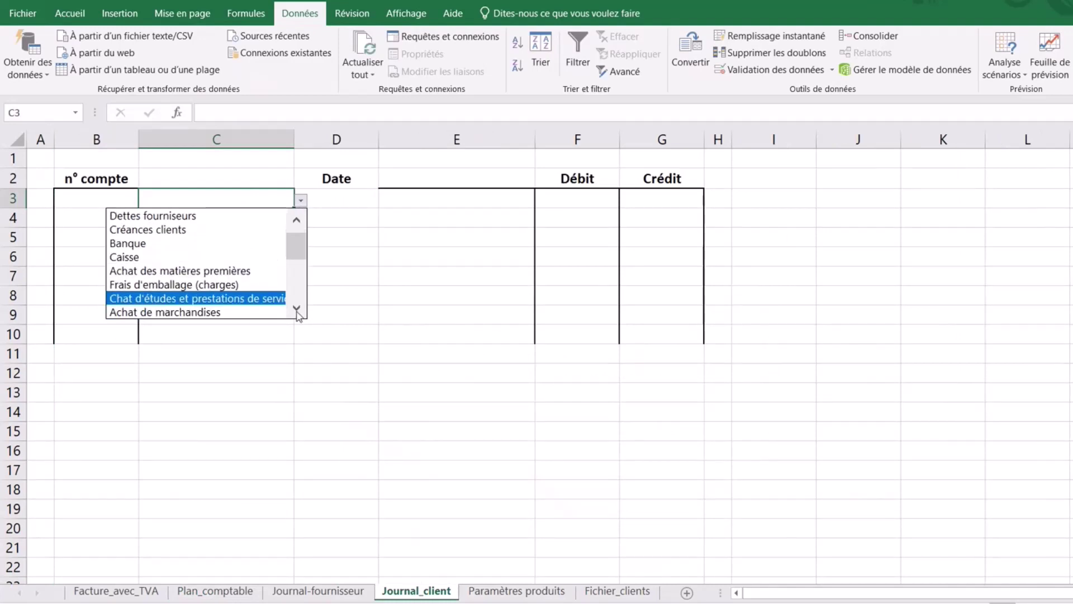
left_click(213, 315)
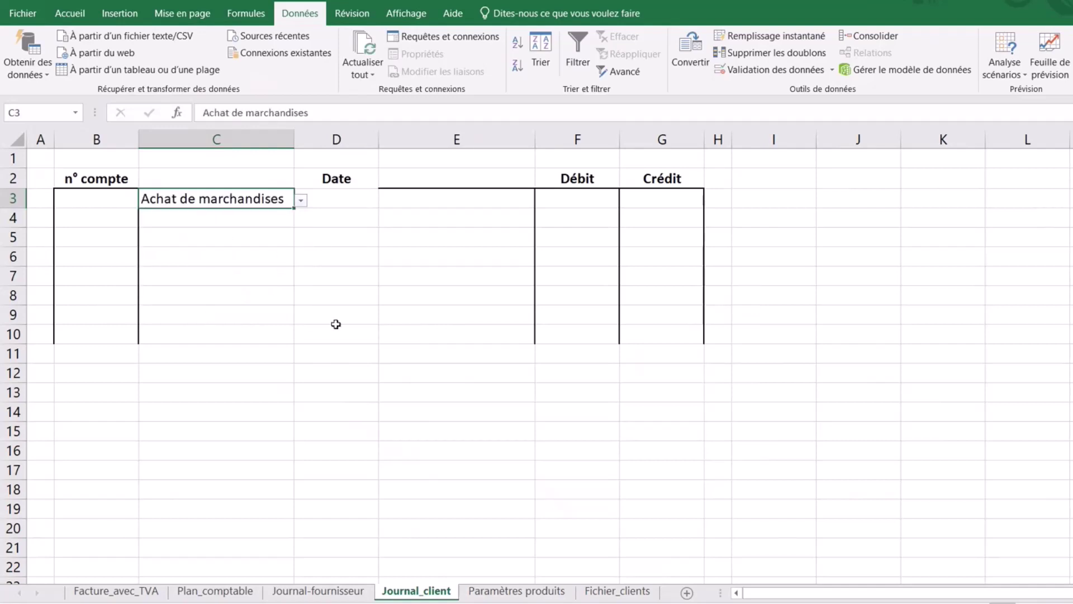
left_click(312, 350)
left_click(105, 199)
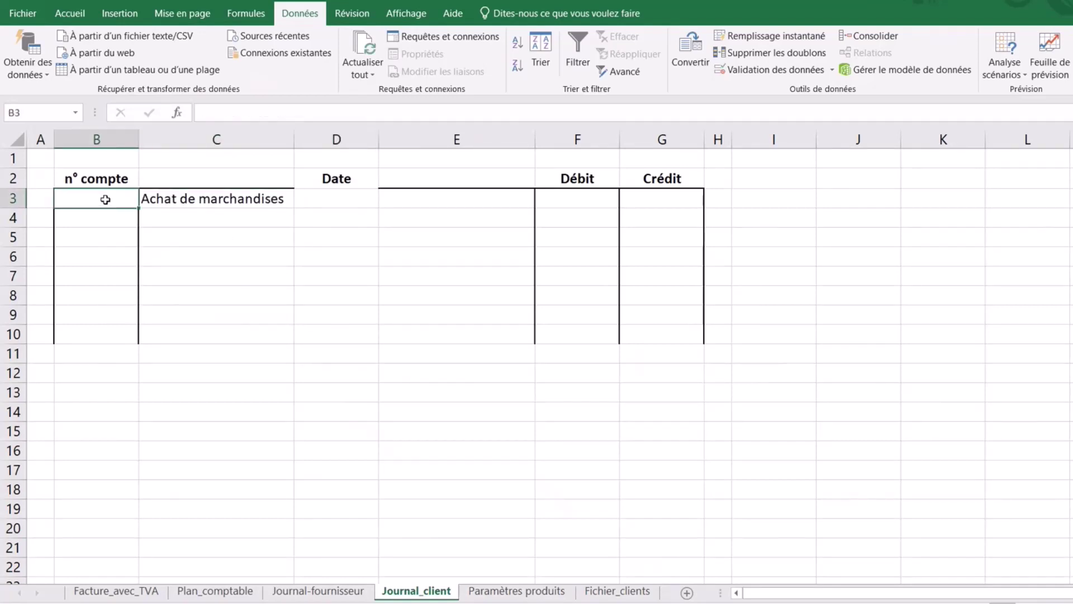
Cancel the unfinished RECHERCHEV formula in B3 and widen column B.
type("=rec")
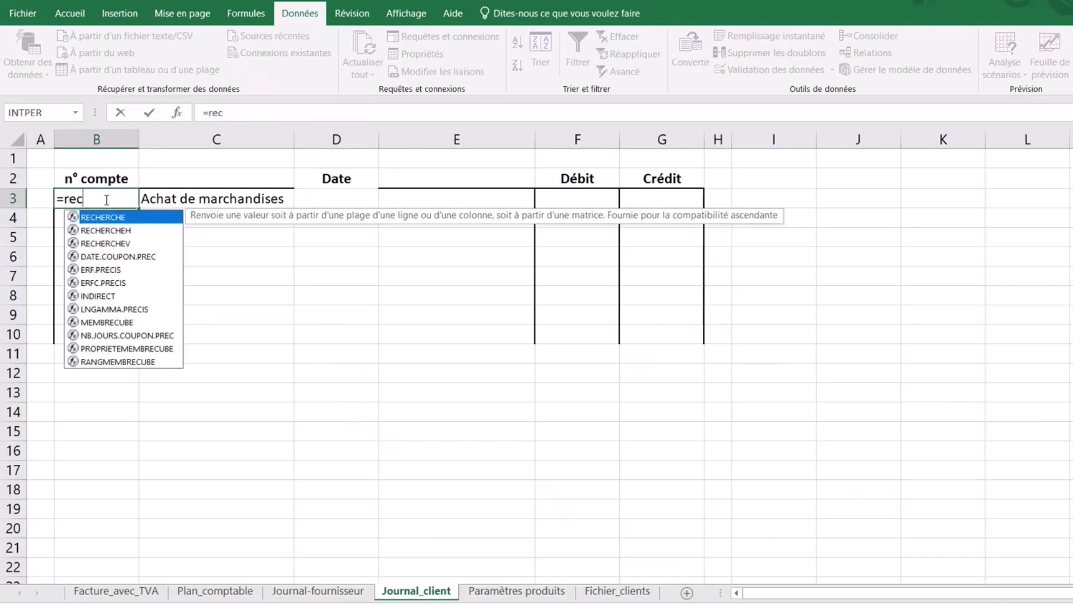
type("herchev")
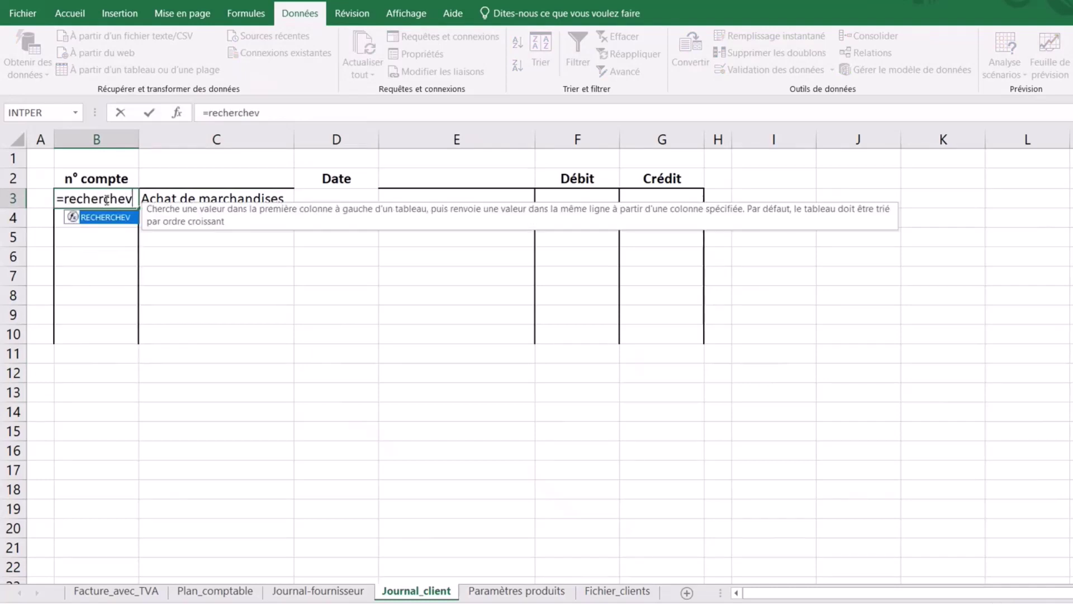
type("(")
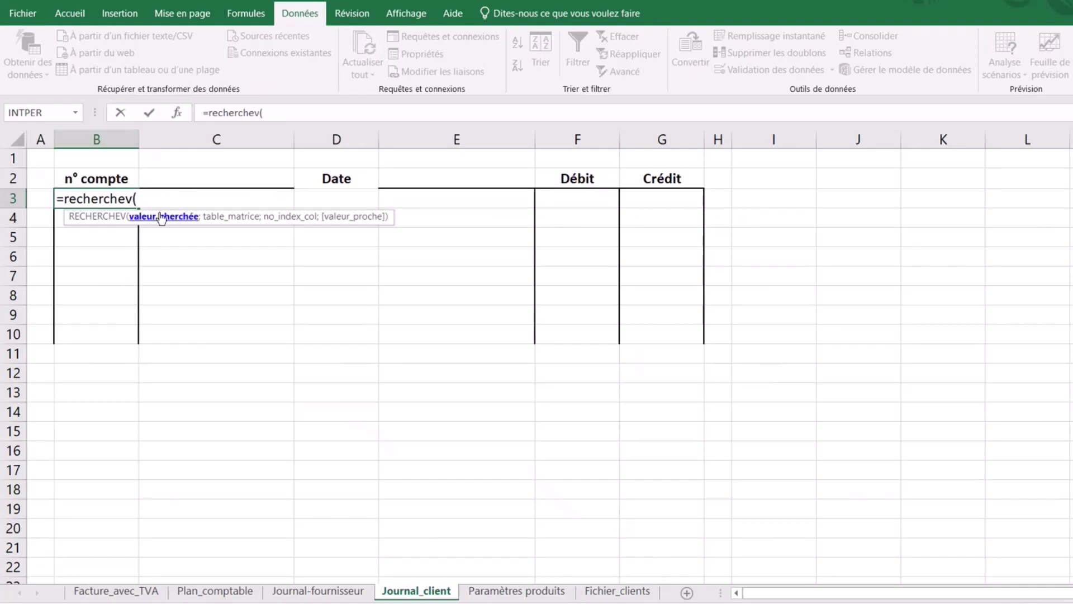
key("BackSpace")
key("Escape")
left_click(117, 334)
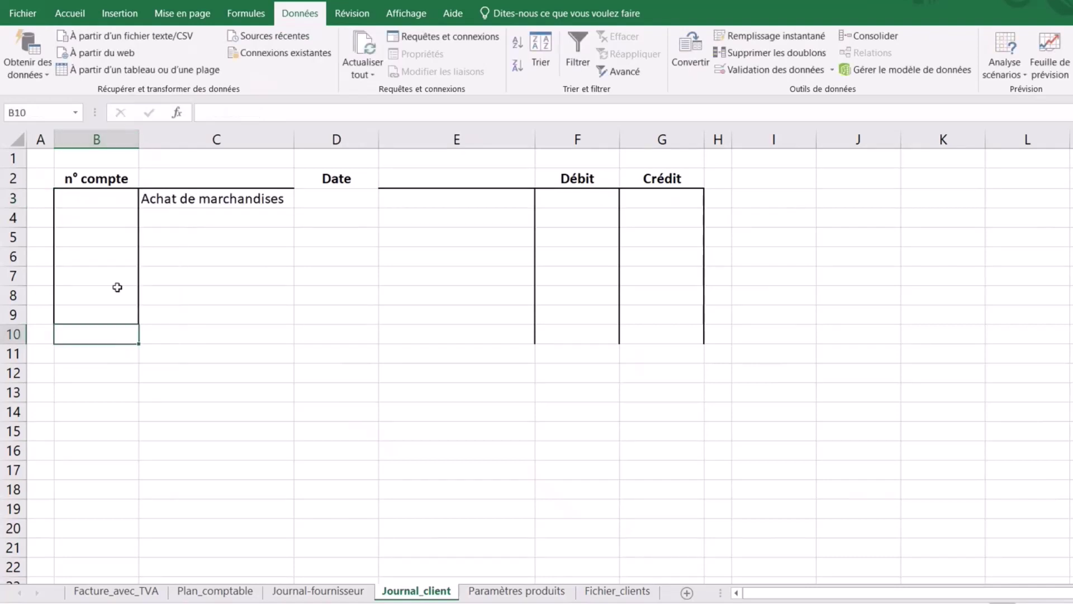
left_click_drag(139, 140, 168, 140)
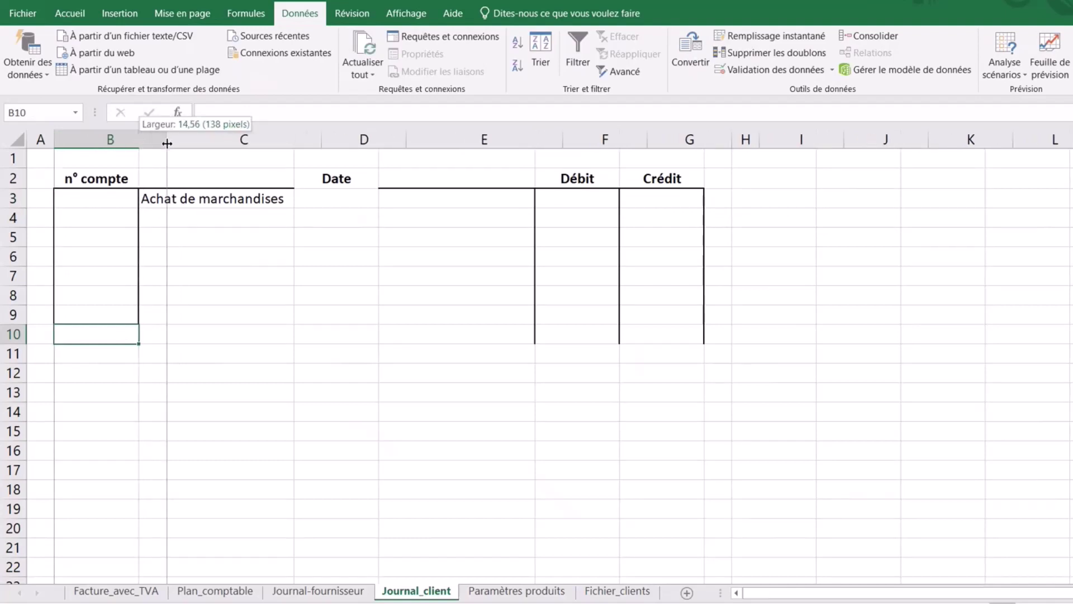
Enter =RECHERCHEV(C3;Plan_comptable!B:C;2;) in B3, returning account 607.
left_click(120, 202)
type("=")
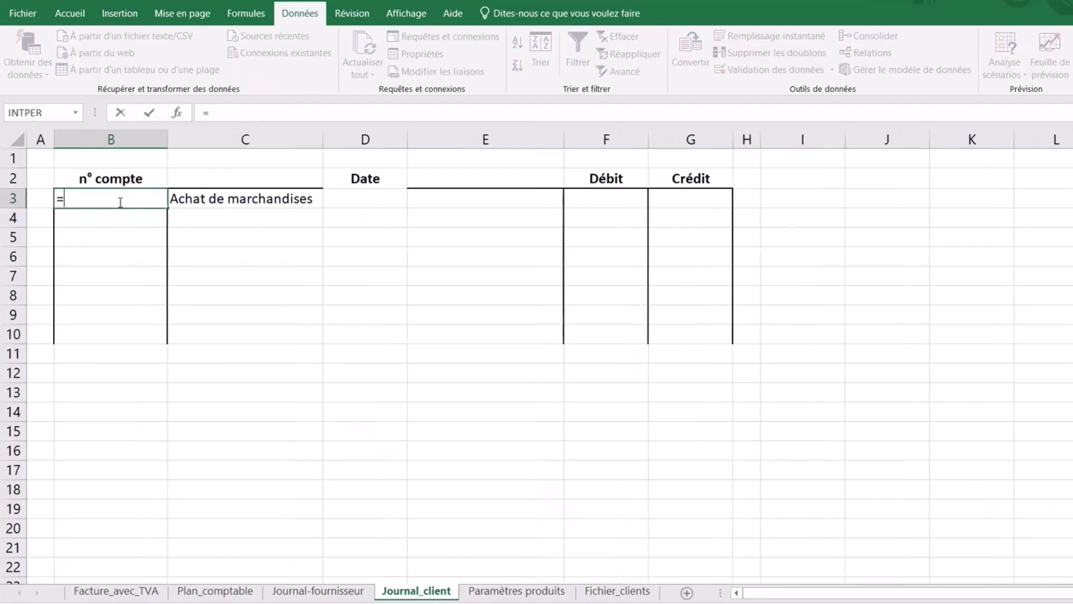
type("rechrc")
type("he")
key("BackSpace")
key("BackSpace")
key("BackSpace")
key("BackSpace")
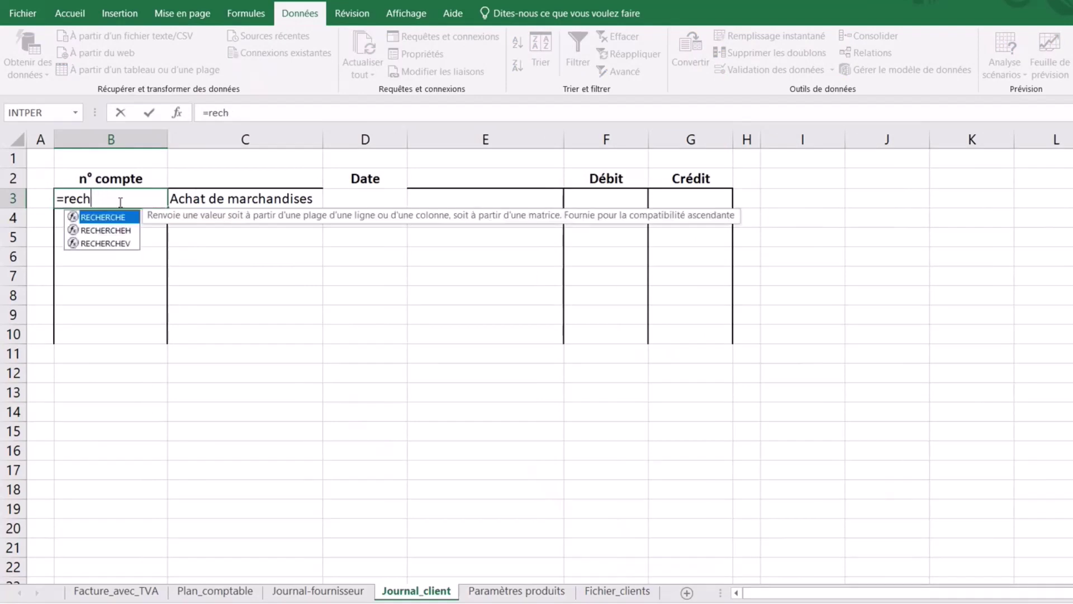
type("erchev")
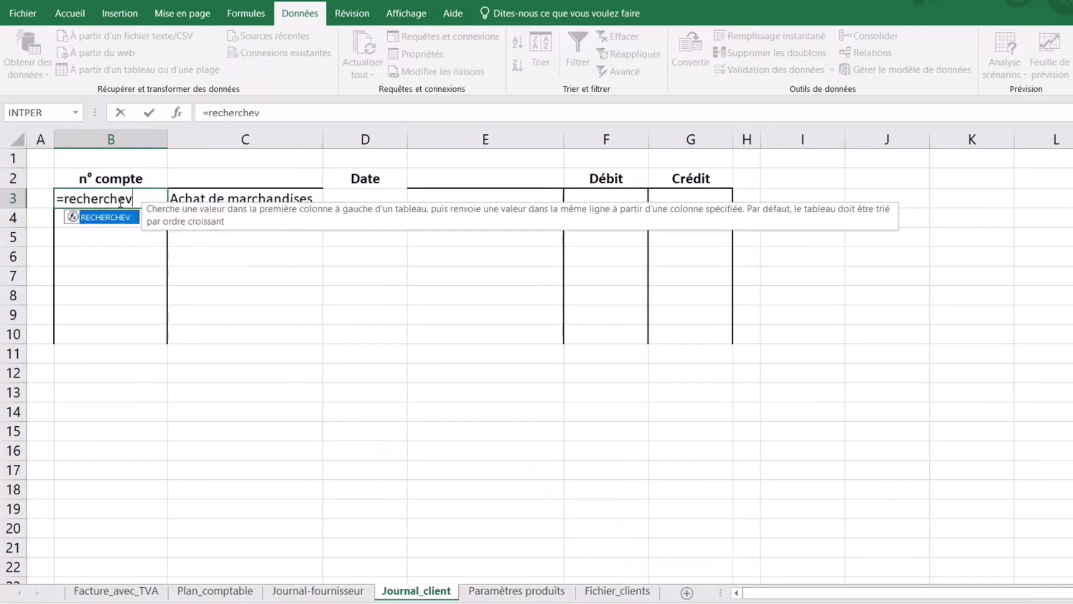
type("(")
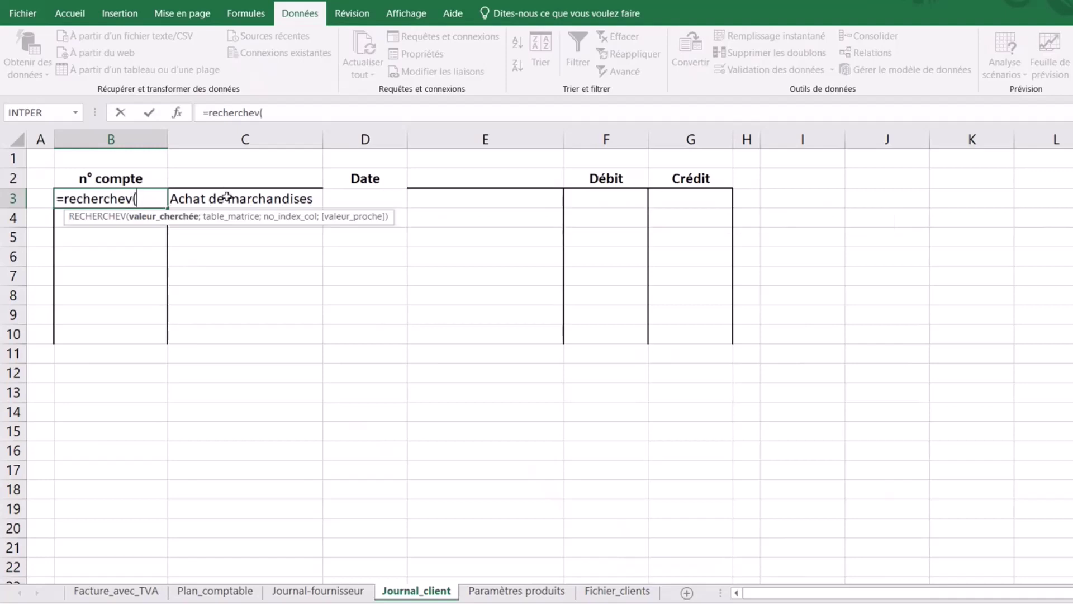
left_click(227, 197)
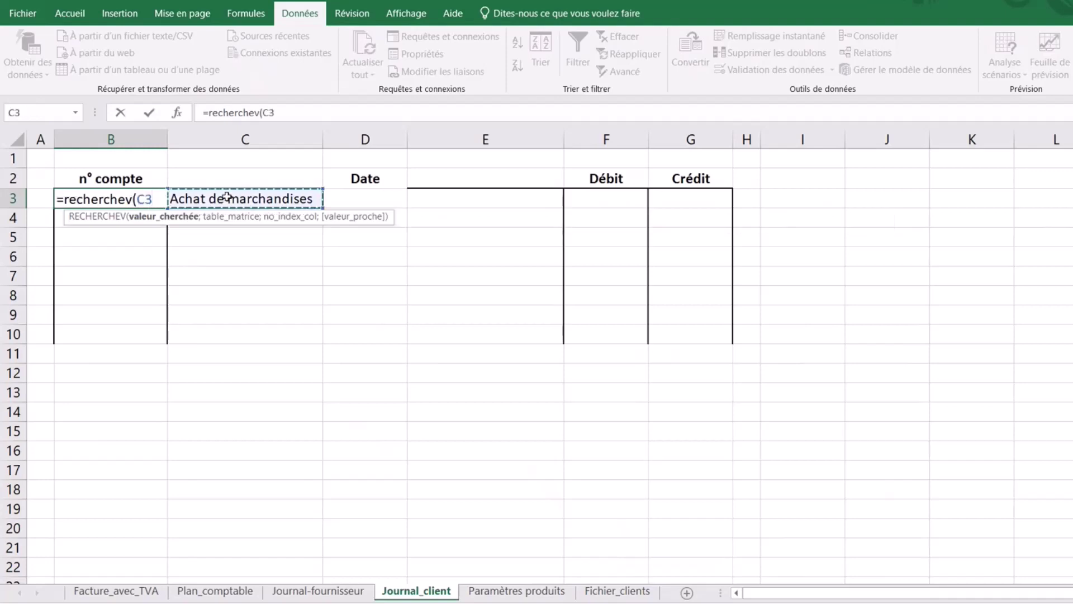
type(";")
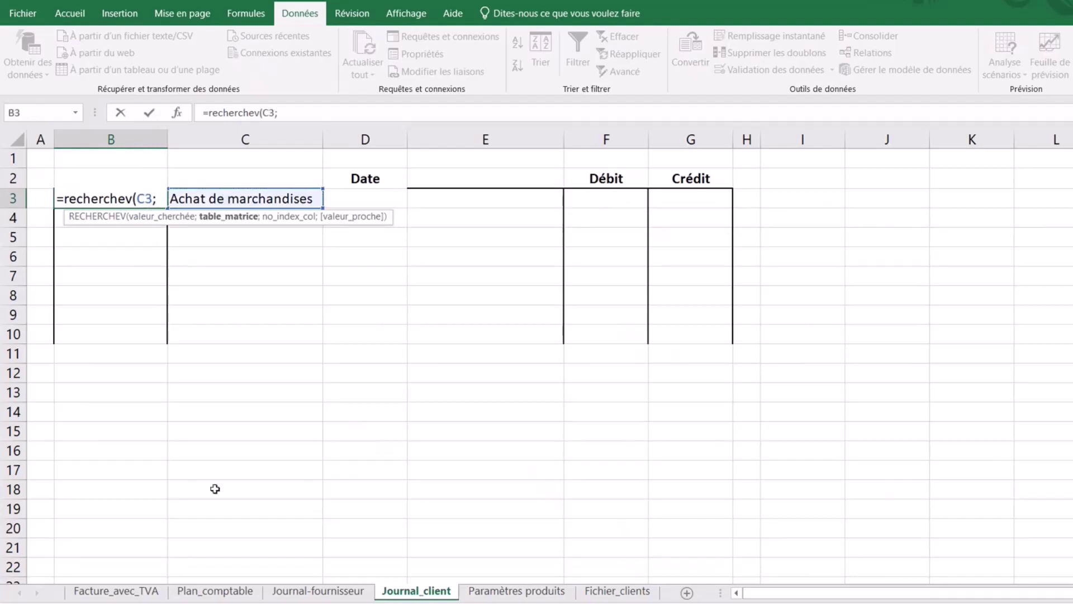
left_click(215, 591)
left_click_drag(198, 129, 380, 139)
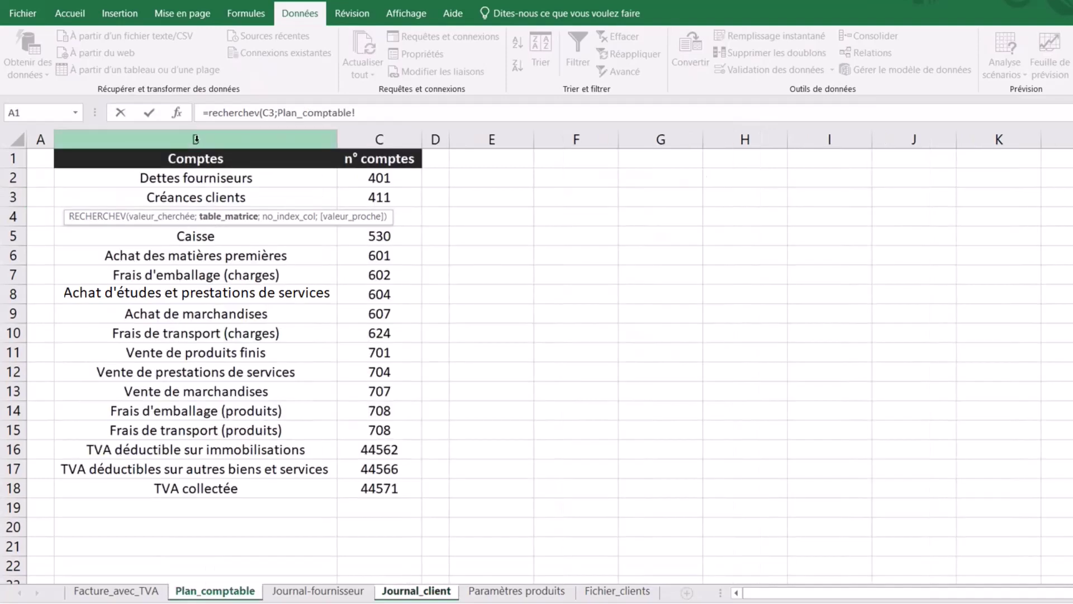
type("B:C;")
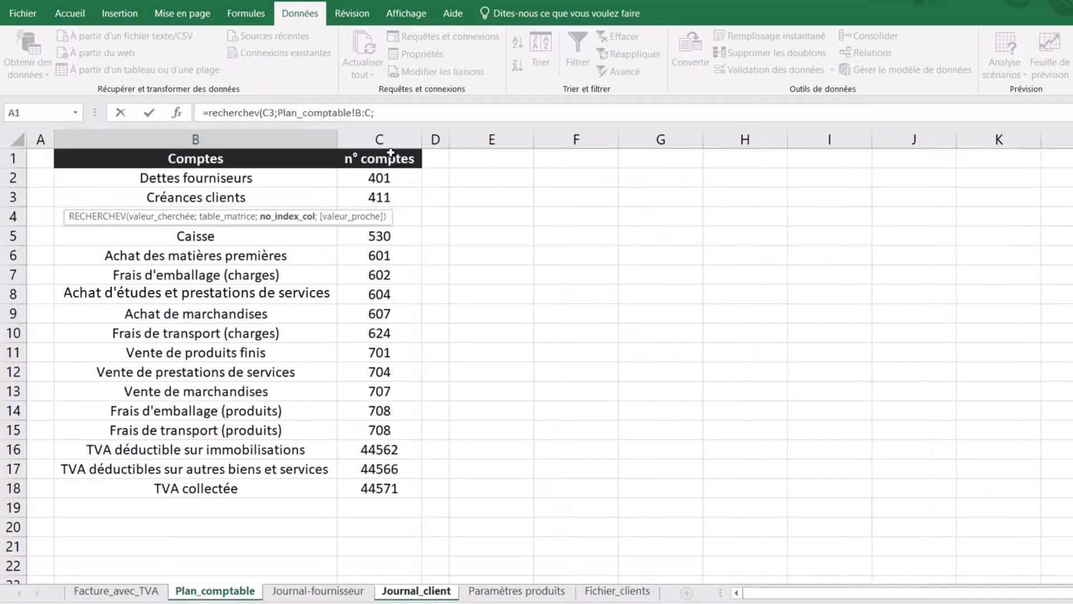
type("2;")
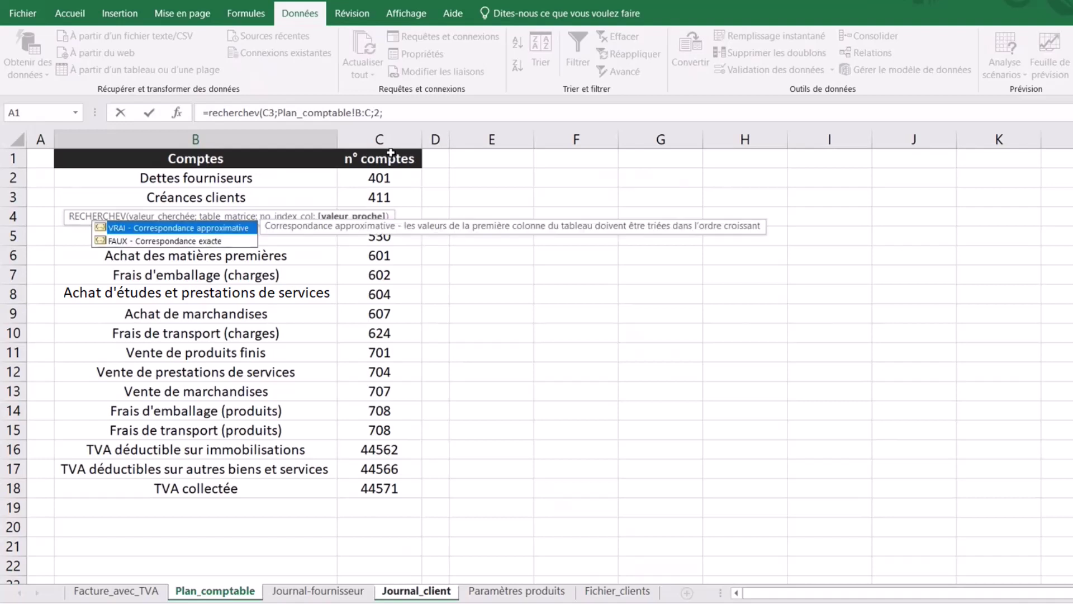
type(")")
key("Return")
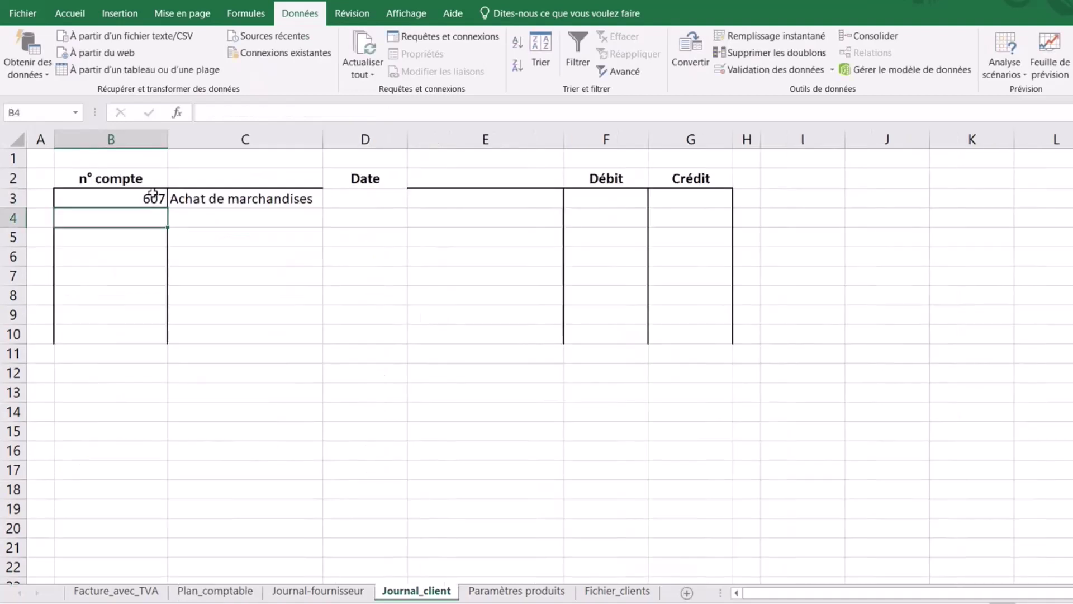
Centre the account numbers in column B and widen column C to fit Achat de marchandises.
left_click(143, 139)
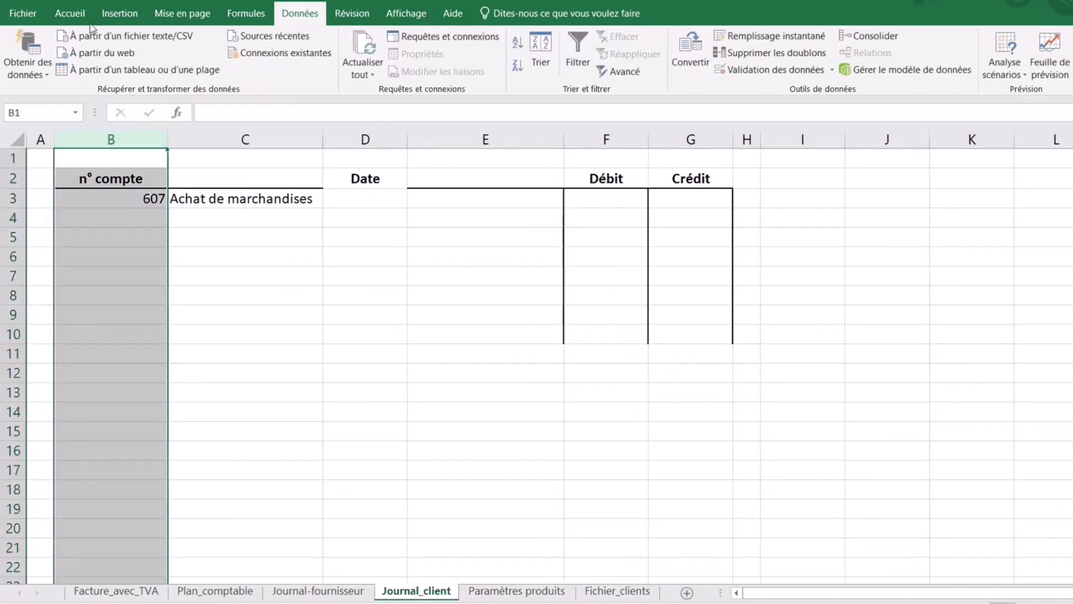
left_click(67, 12)
left_click(245, 65)
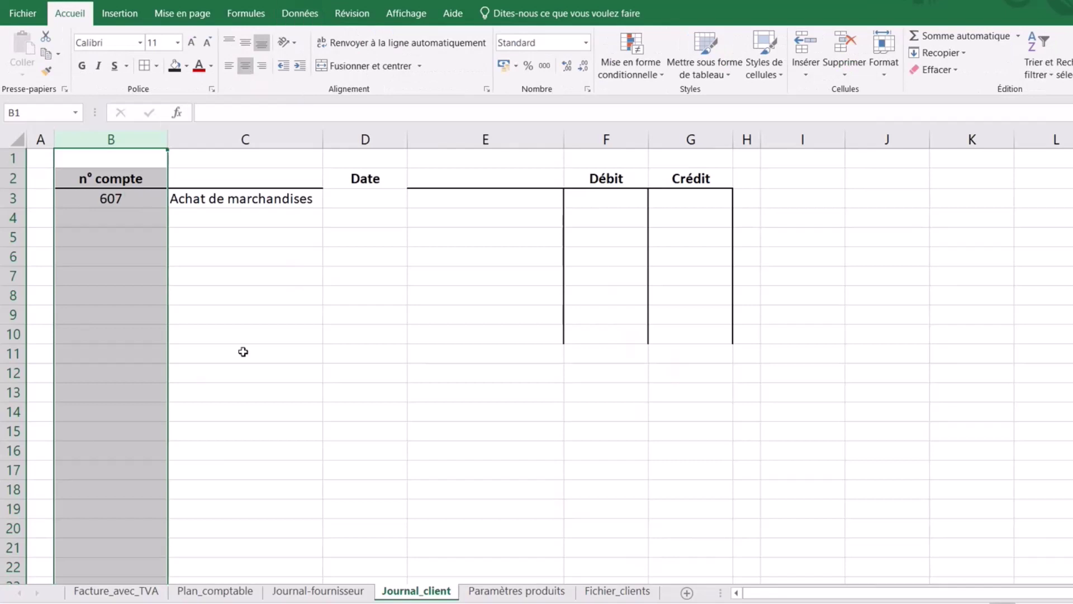
left_click(242, 352)
left_click(295, 201)
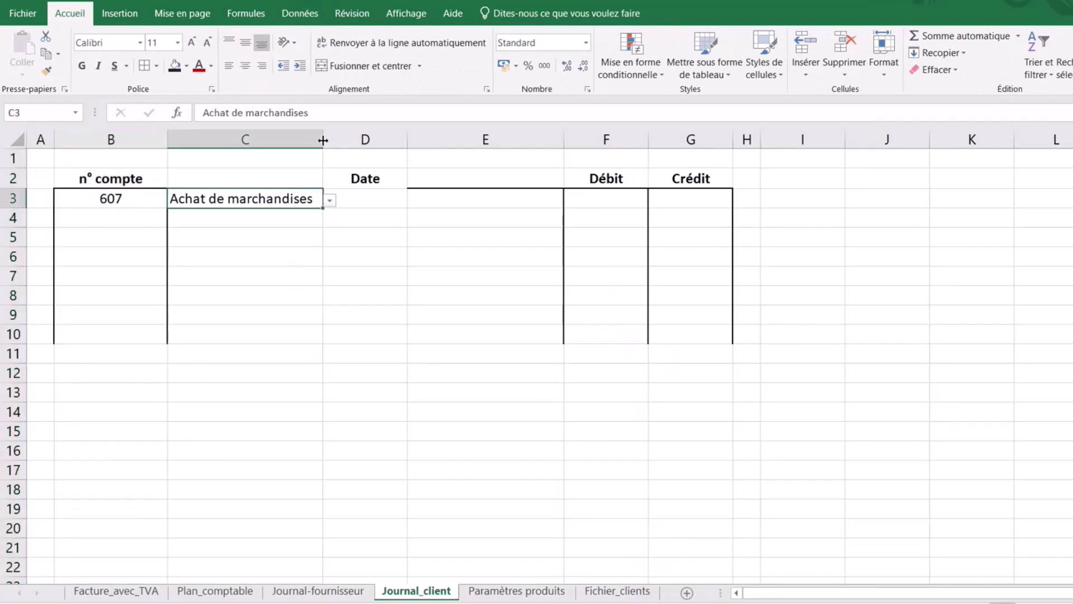
left_click_drag(323, 140, 344, 140)
Set F3 to Facture_avec_TVA's Brut HT less the Remise, in accounting format (1 106,75 €).
left_click(614, 197)
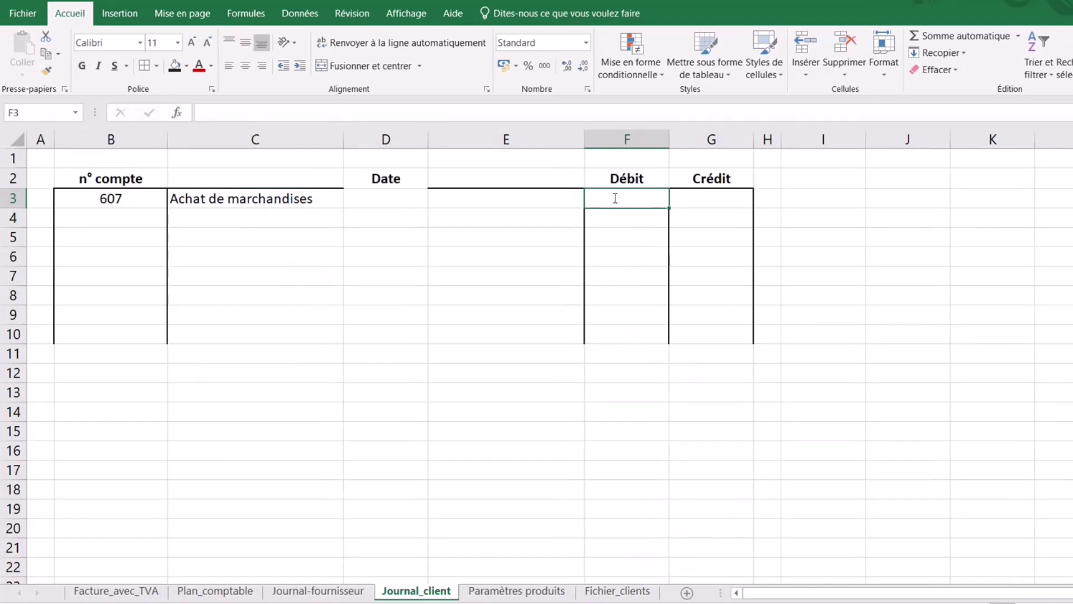
type("=")
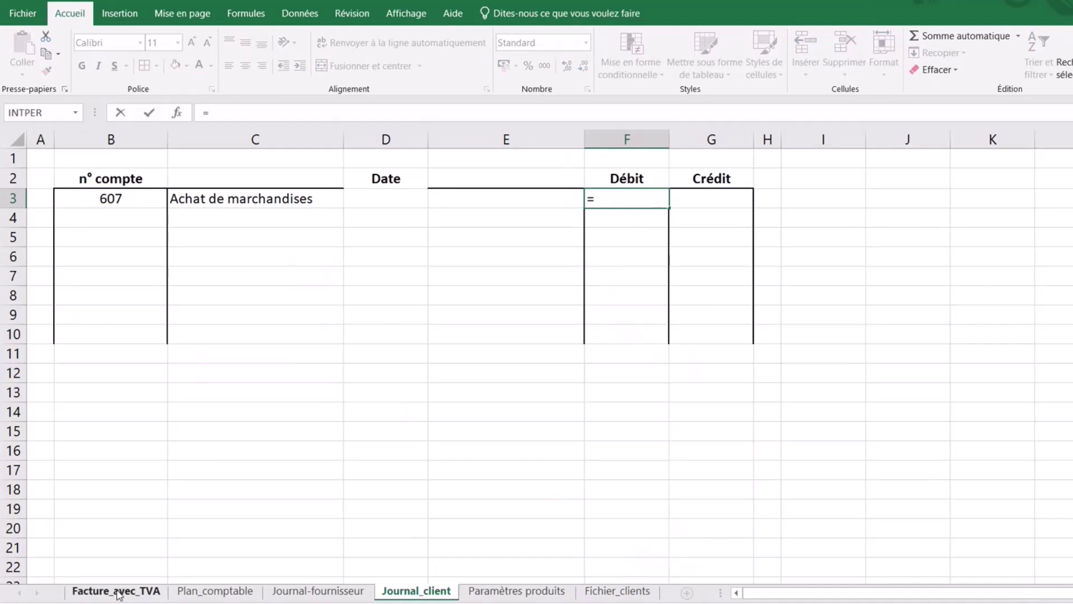
left_click(118, 591)
left_click(861, 373)
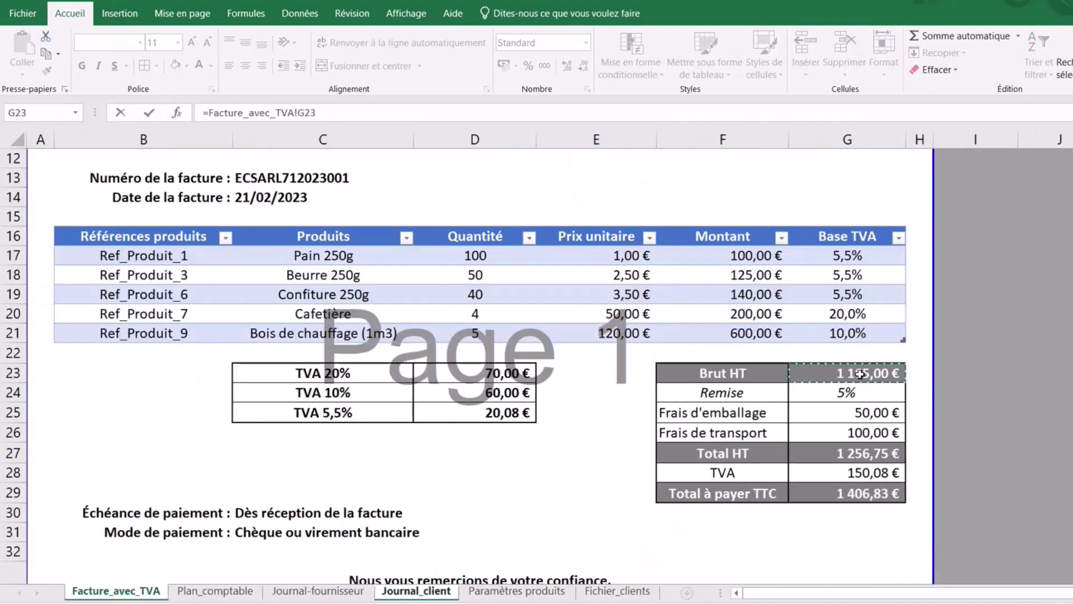
type("*")
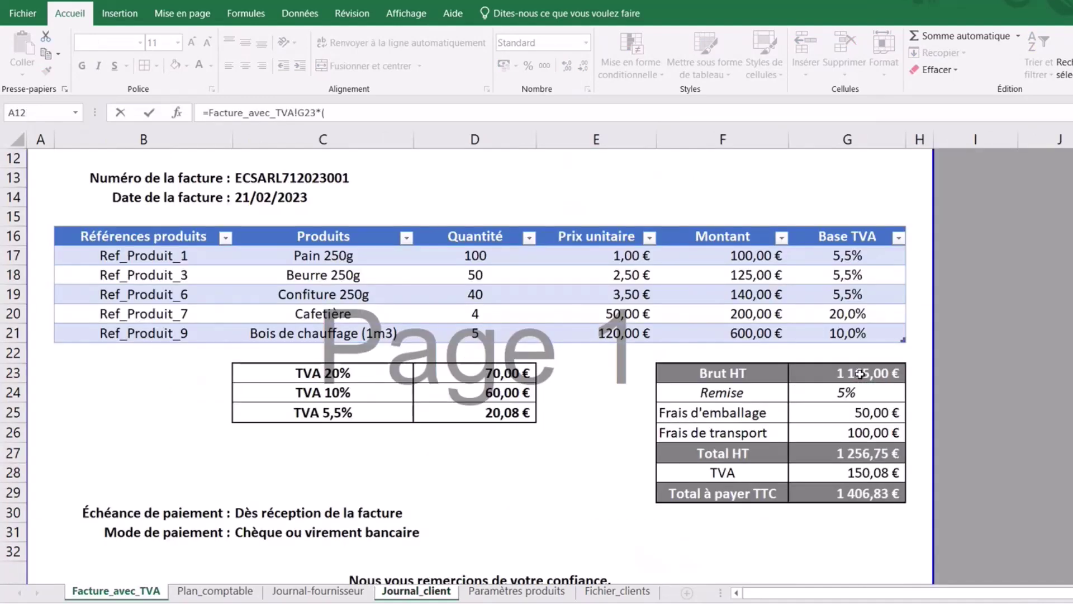
left_click(861, 396)
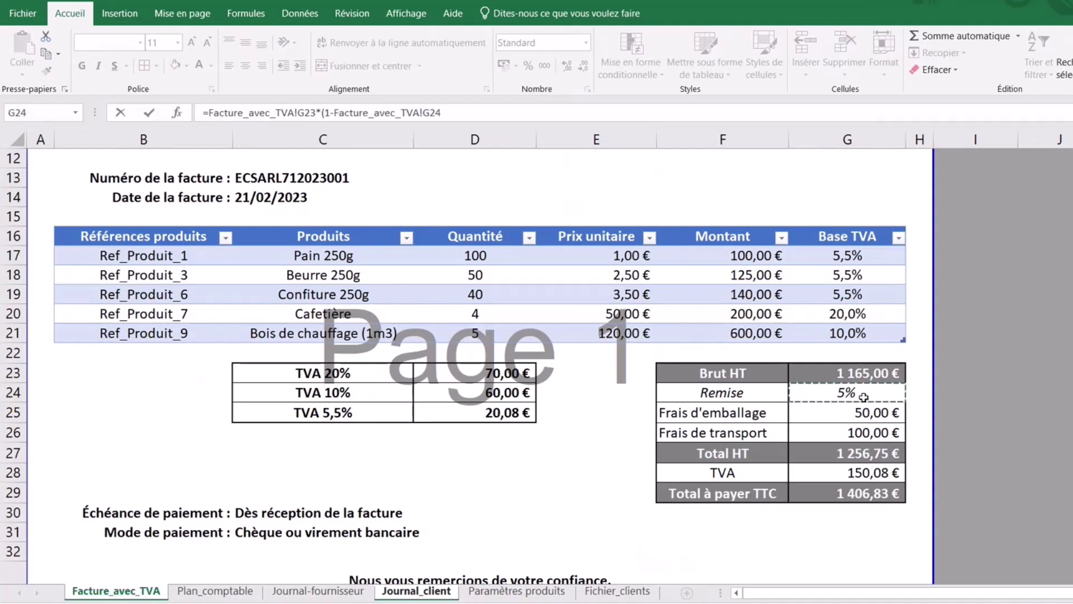
type(")")
key("Return")
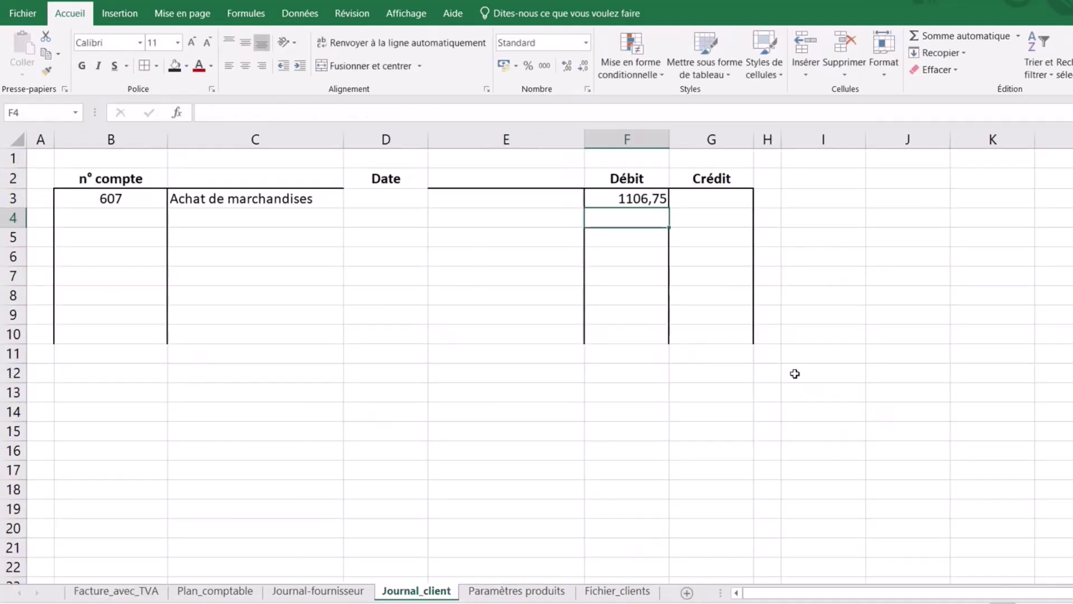
left_click(643, 201)
left_click(503, 65)
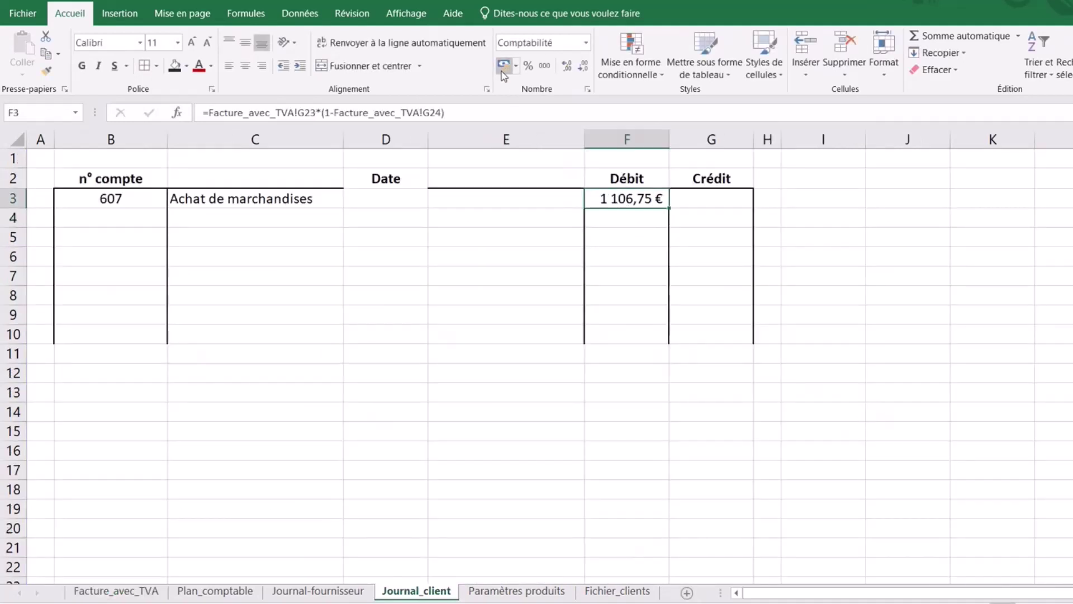
left_click(854, 335)
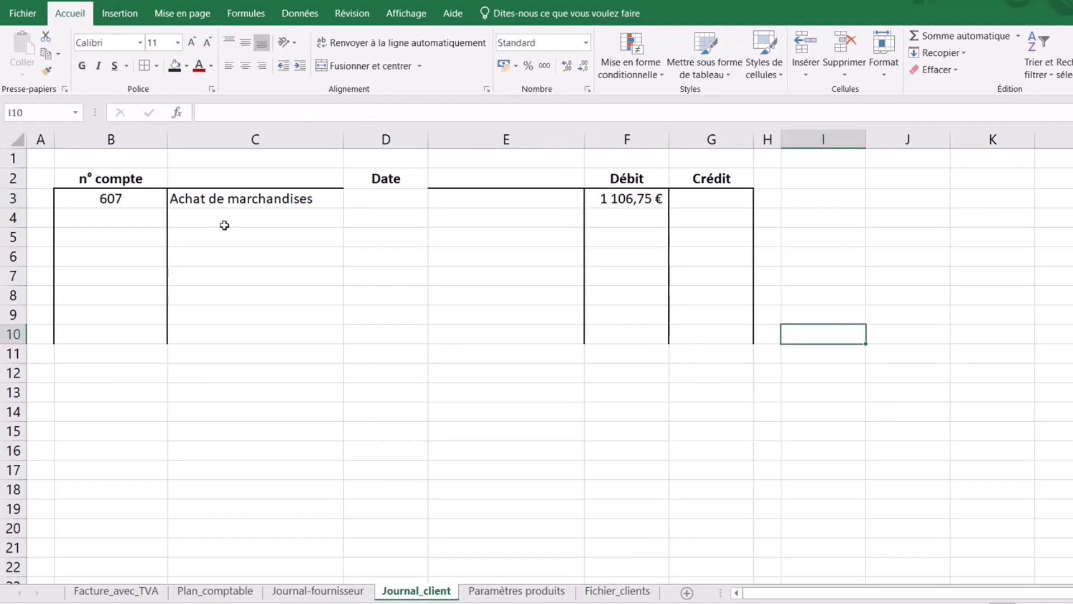
Fill C3 down to C4 and set C4 to Frais d'emballage (charges).
left_click(206, 215)
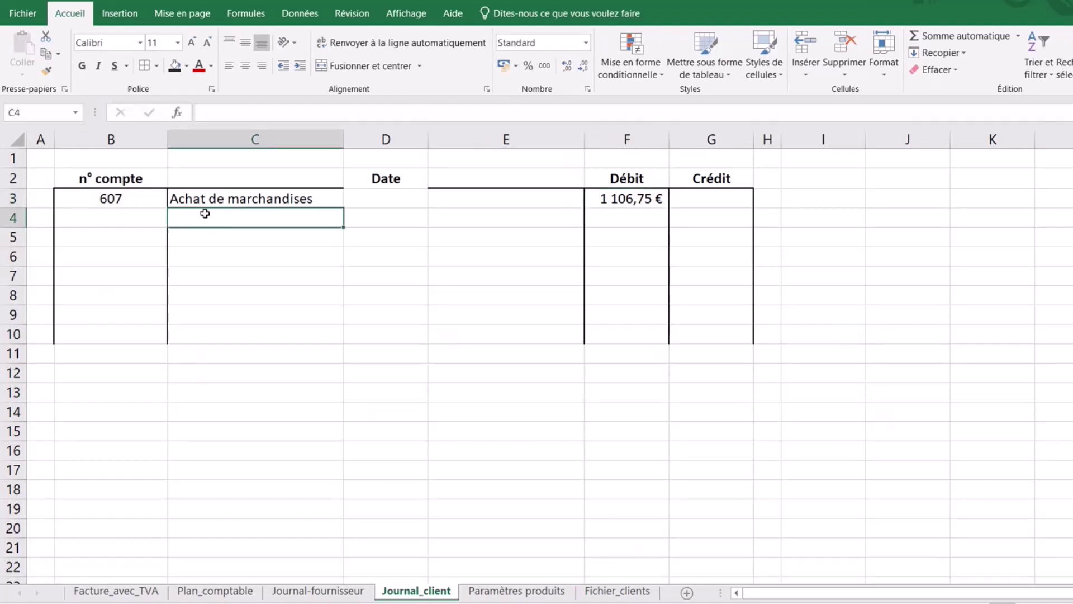
left_click(203, 202)
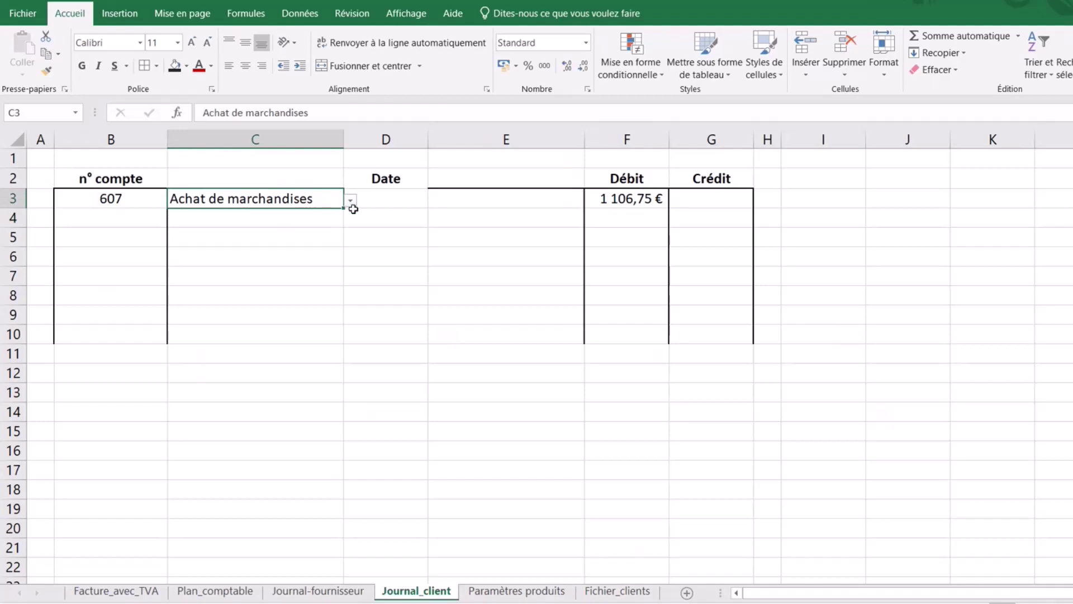
left_click_drag(341, 208, 342, 223)
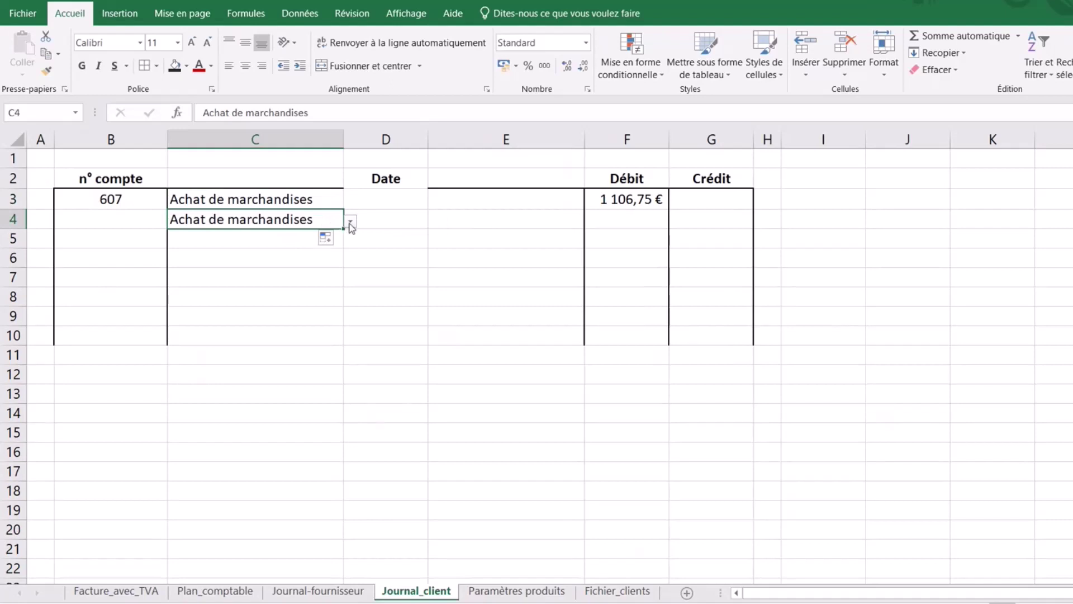
left_click(350, 223)
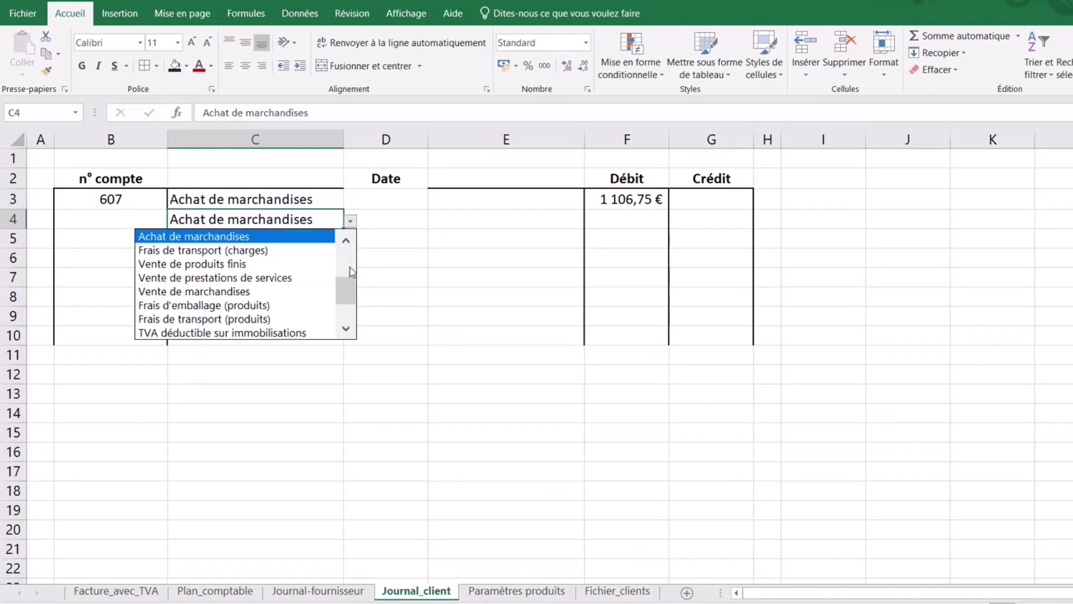
key("Down")
left_click(348, 242)
left_click(348, 242)
left_click(347, 242)
left_click(348, 242)
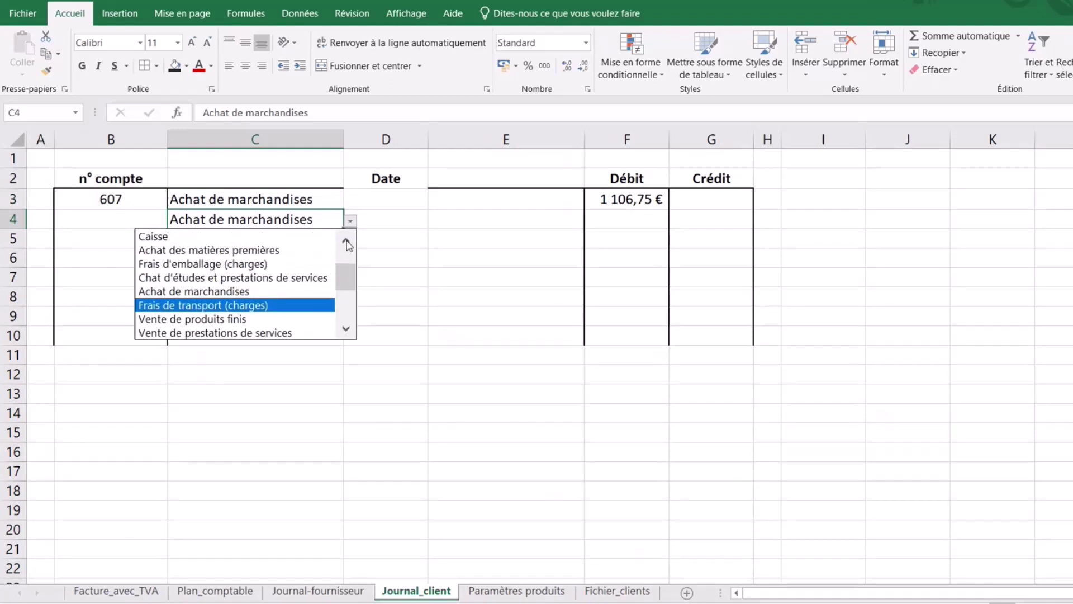
left_click(204, 265)
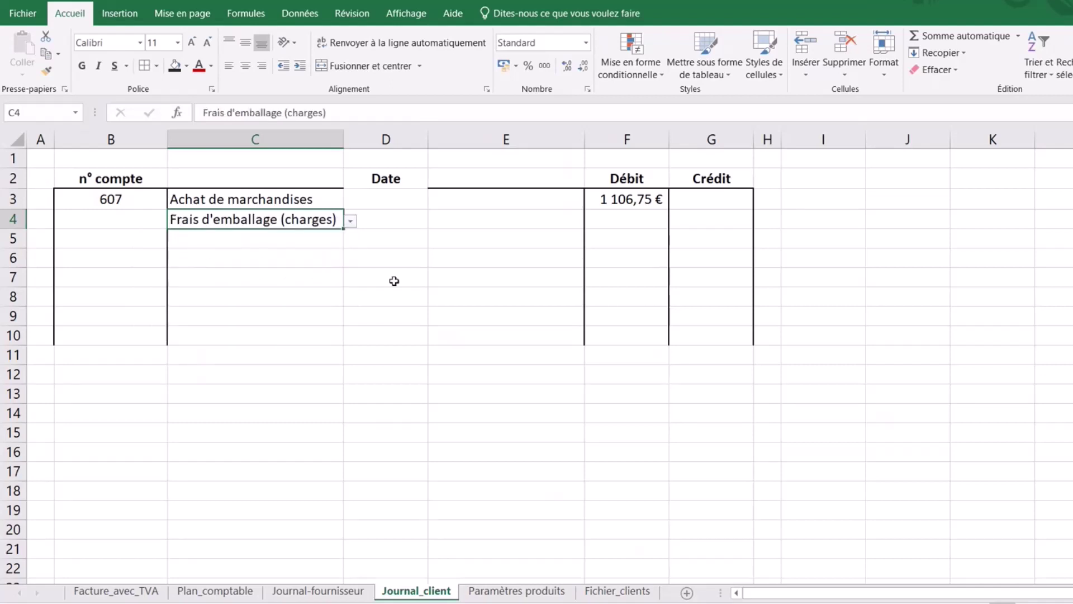
Copy the account lookup to B4 (602) and link F4 to =Facture_avec_TVA!G25 (50,00 €).
left_click(112, 201)
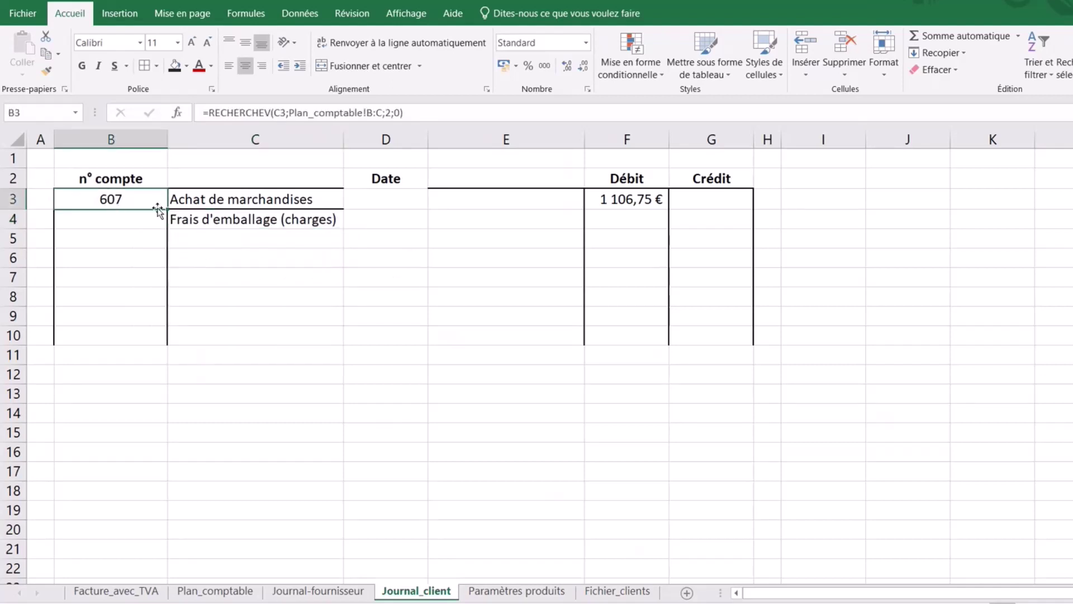
left_click_drag(165, 210, 168, 228)
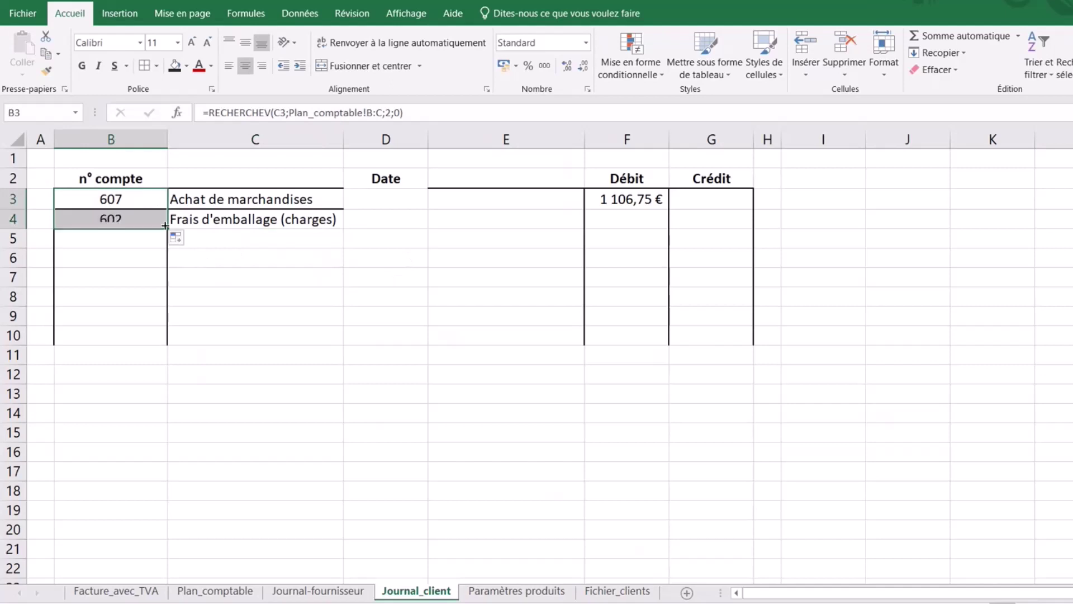
left_click(610, 221)
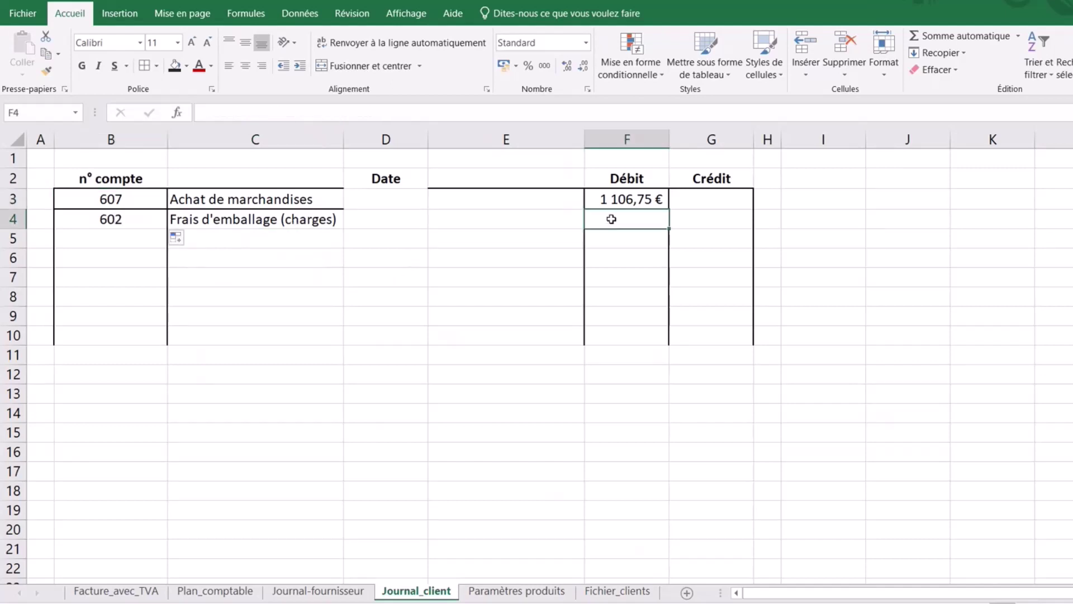
type("=")
left_click(116, 591)
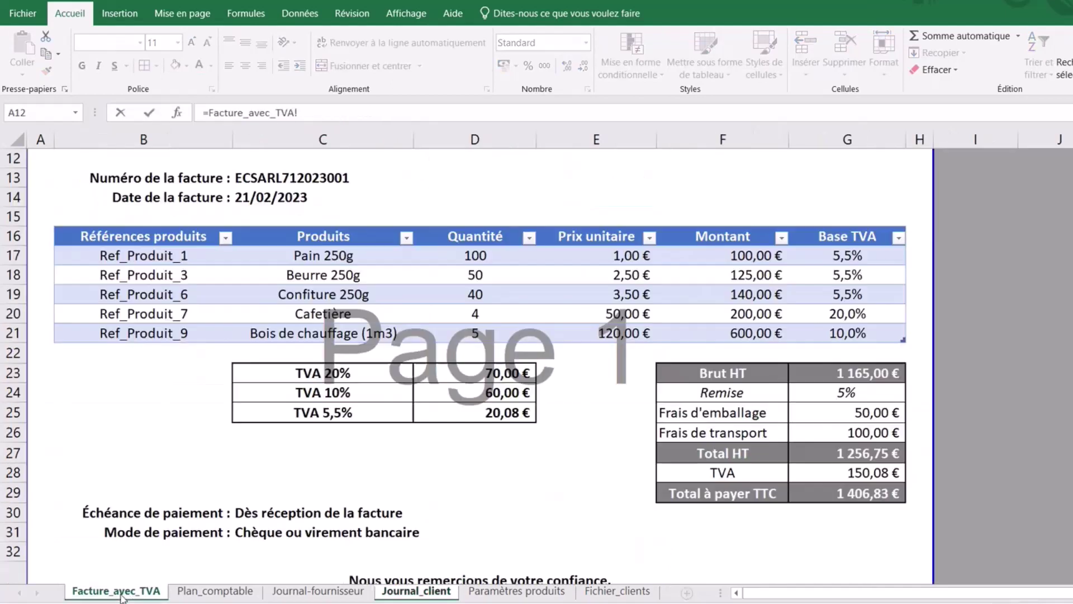
left_click(861, 414)
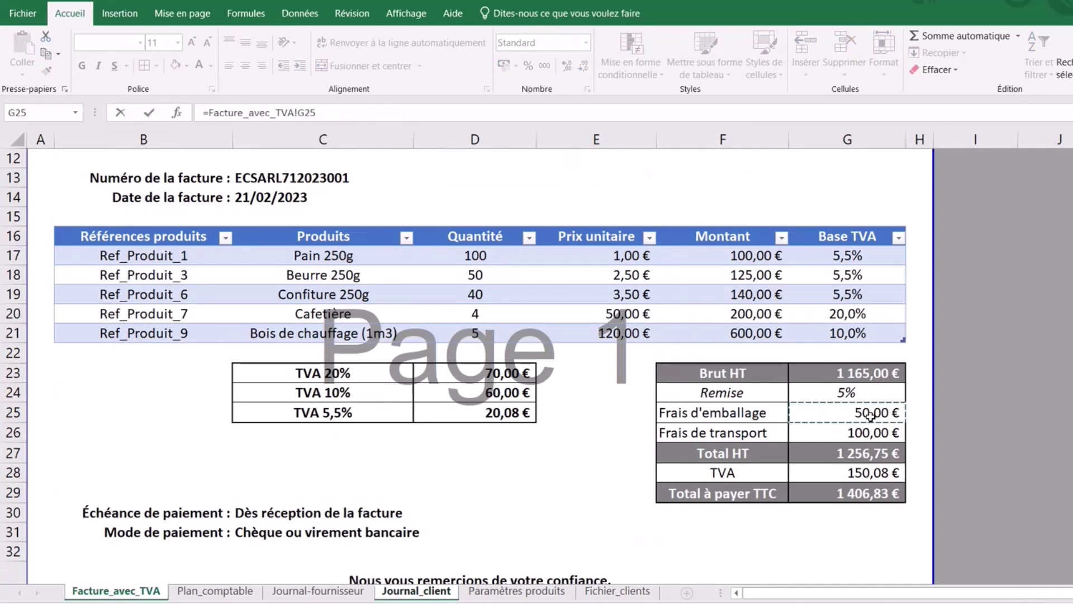
key("Return")
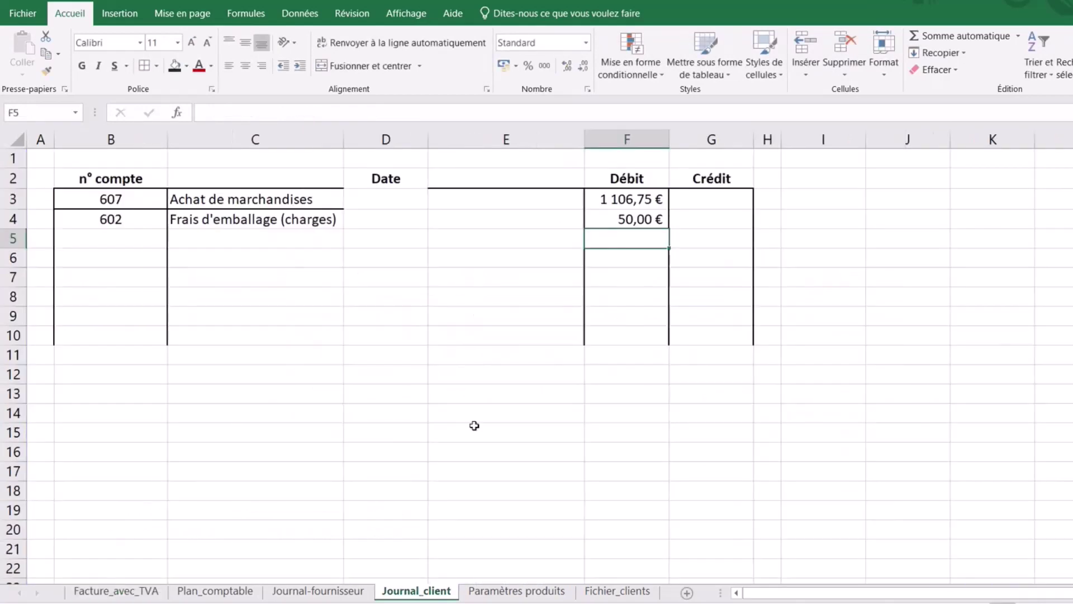
Fill C4 down to C5 and set C5 to Frais de transport (charges).
left_click(315, 219)
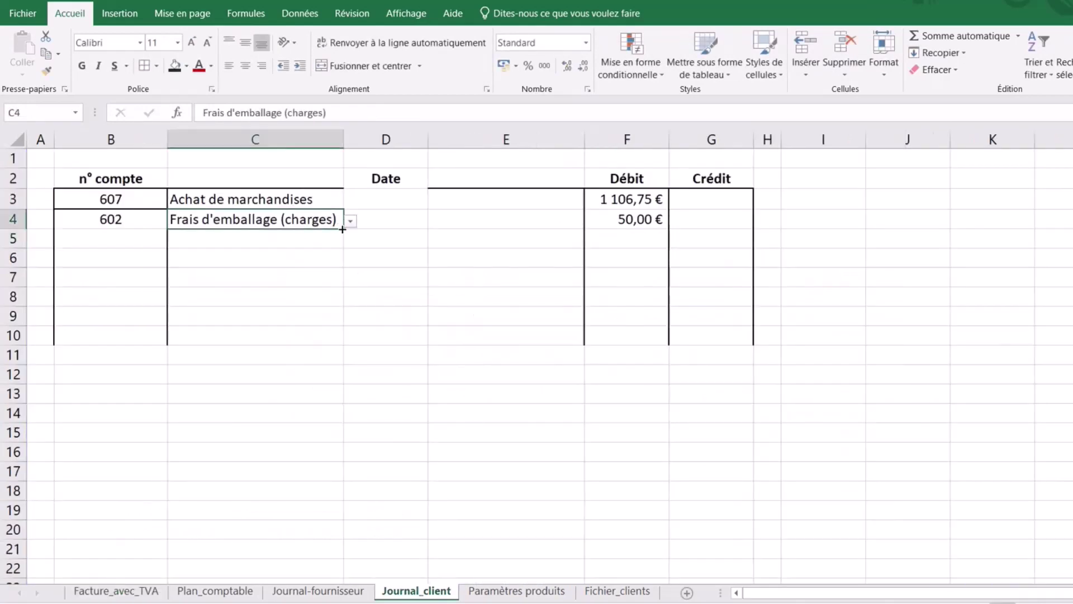
left_click_drag(342, 229, 336, 246)
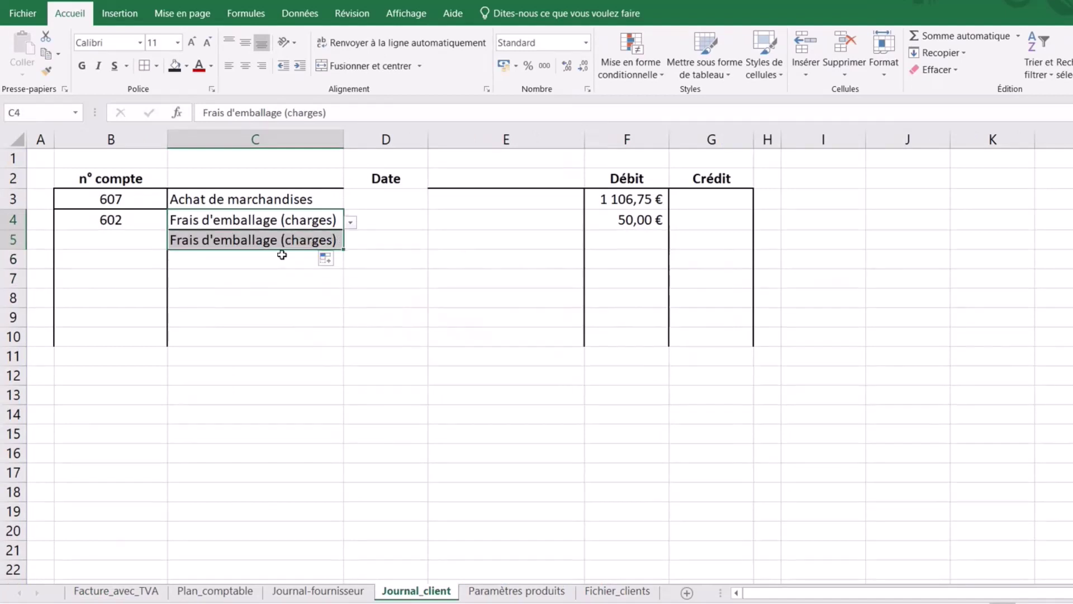
left_click(279, 221)
left_click(330, 237)
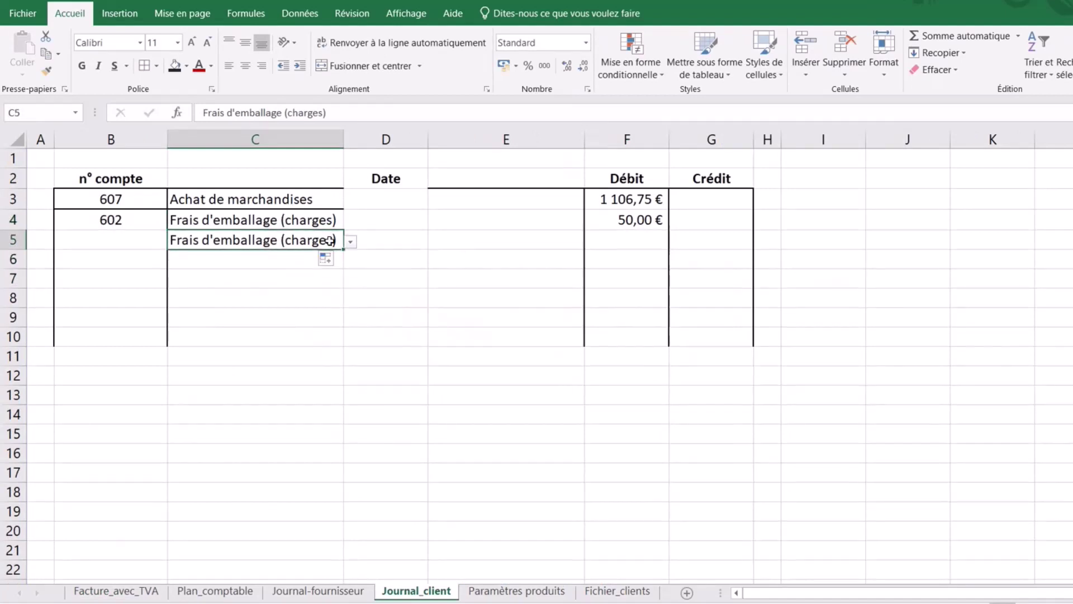
left_click(352, 242)
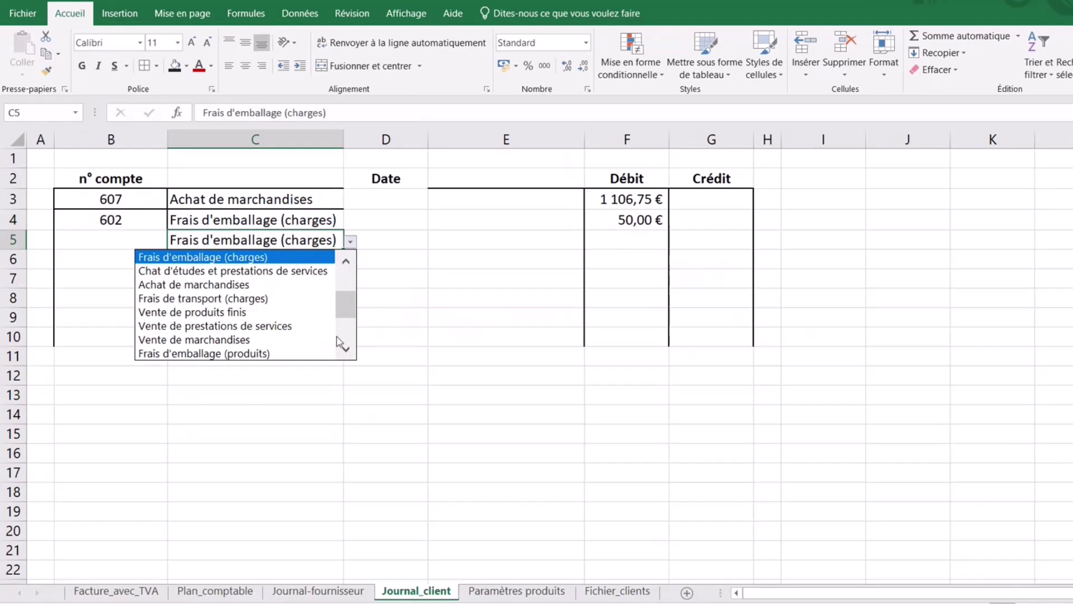
left_click(229, 299)
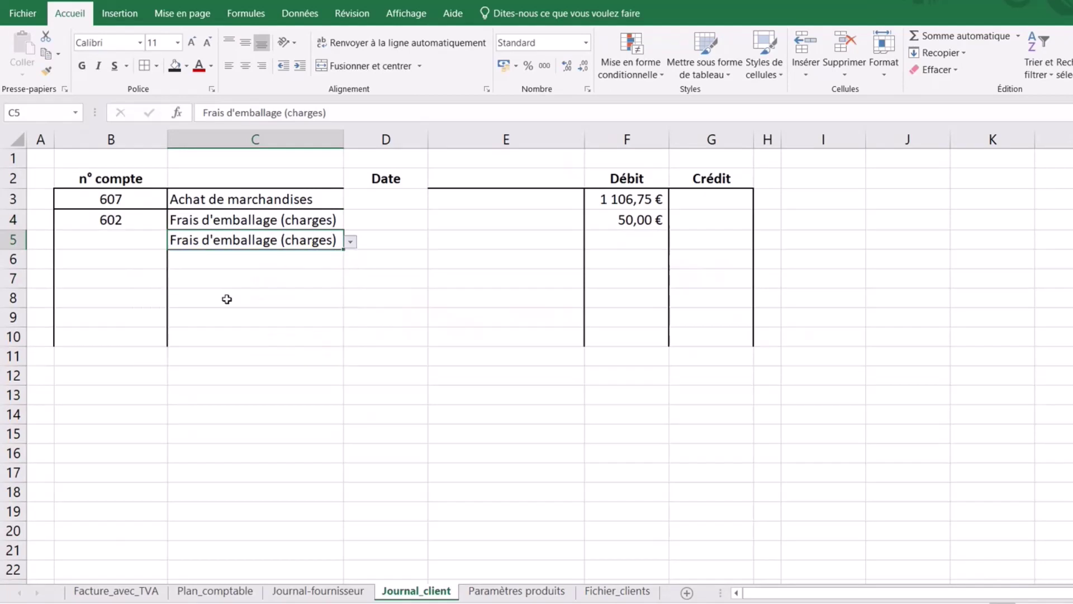
Copy the account lookup to B5 (624) and link F5 to =Facture_avec_TVA!G26 (100,00 €).
left_click(136, 221)
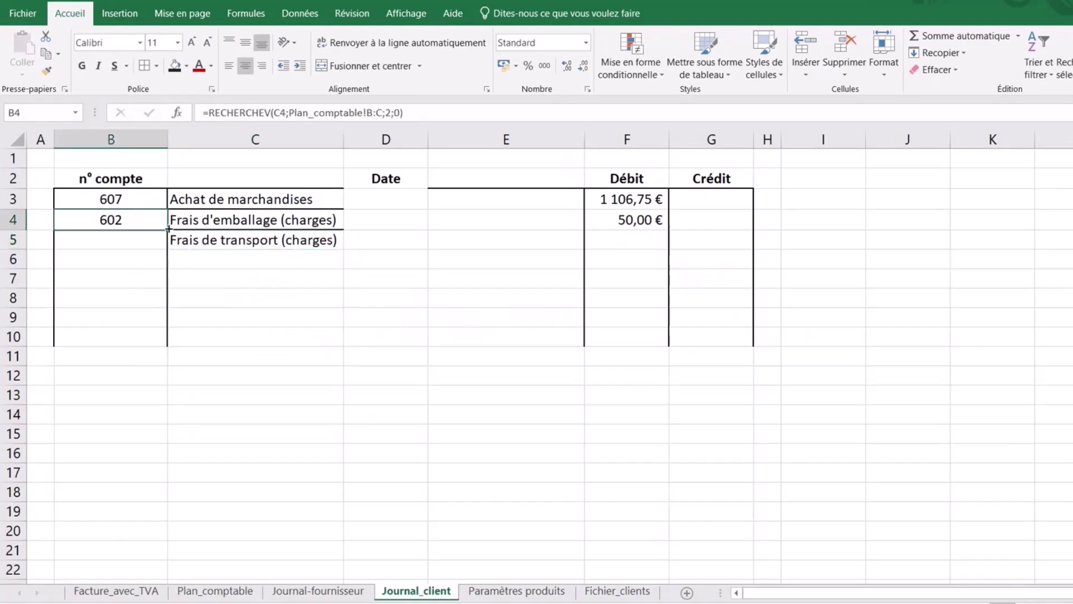
left_click_drag(160, 230, 163, 240)
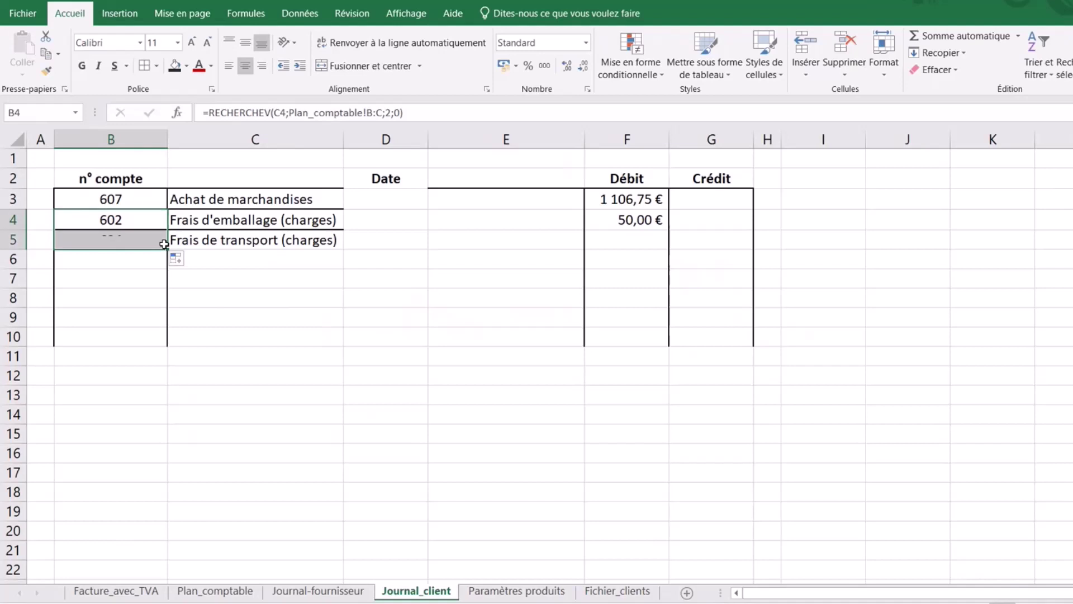
left_click(631, 244)
type("=")
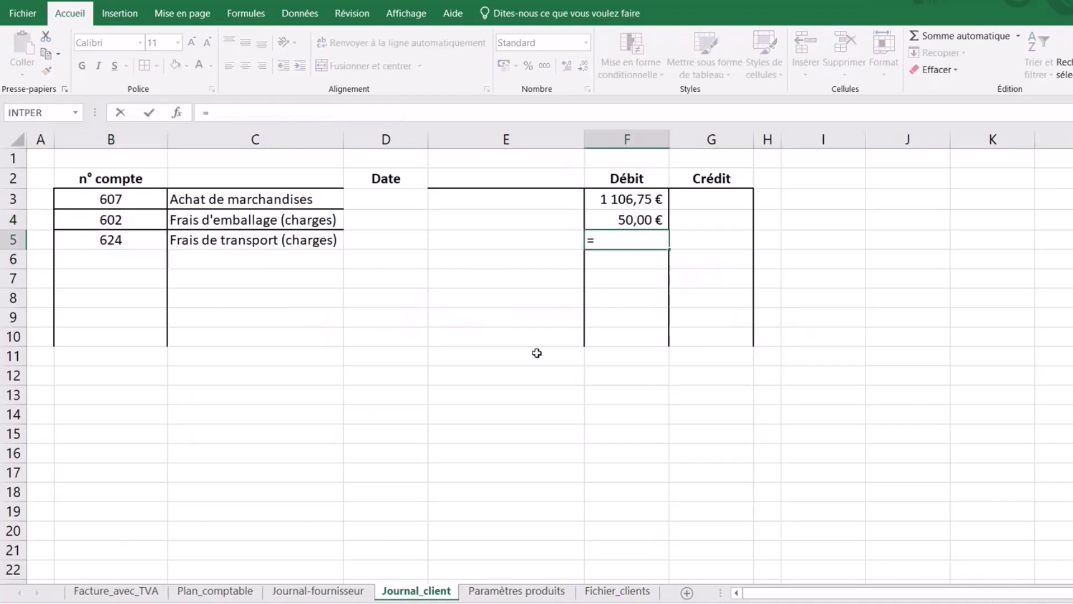
left_click(123, 592)
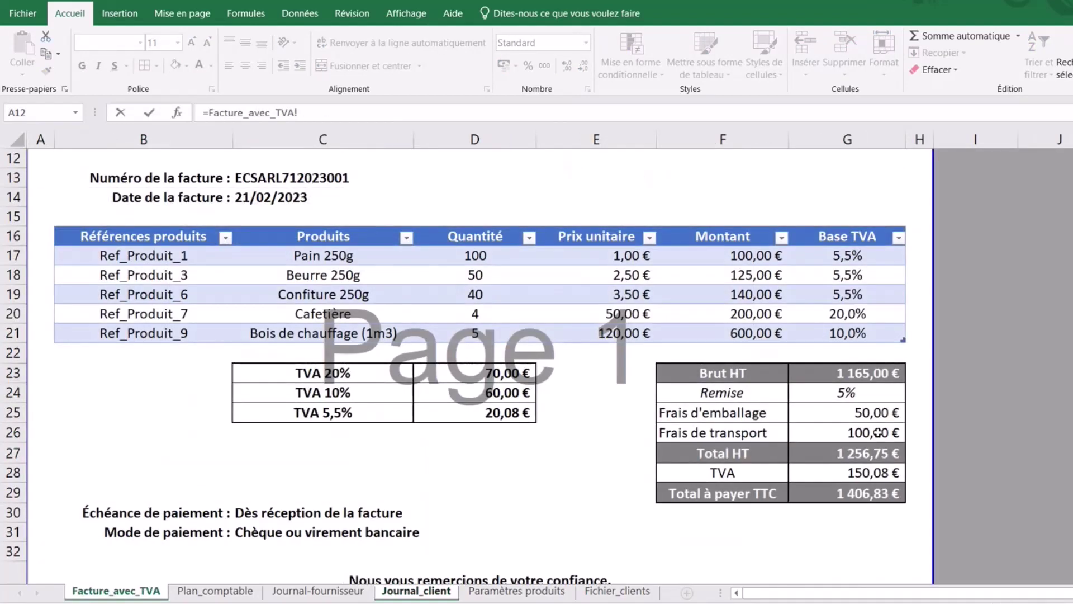
left_click(878, 433)
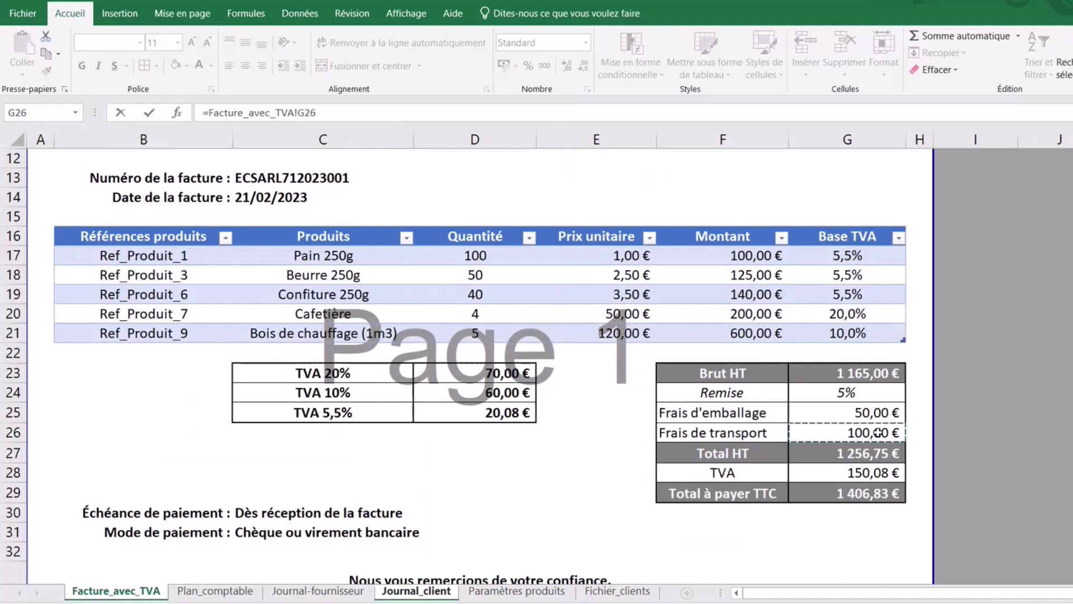
key("Return")
left_click(261, 264)
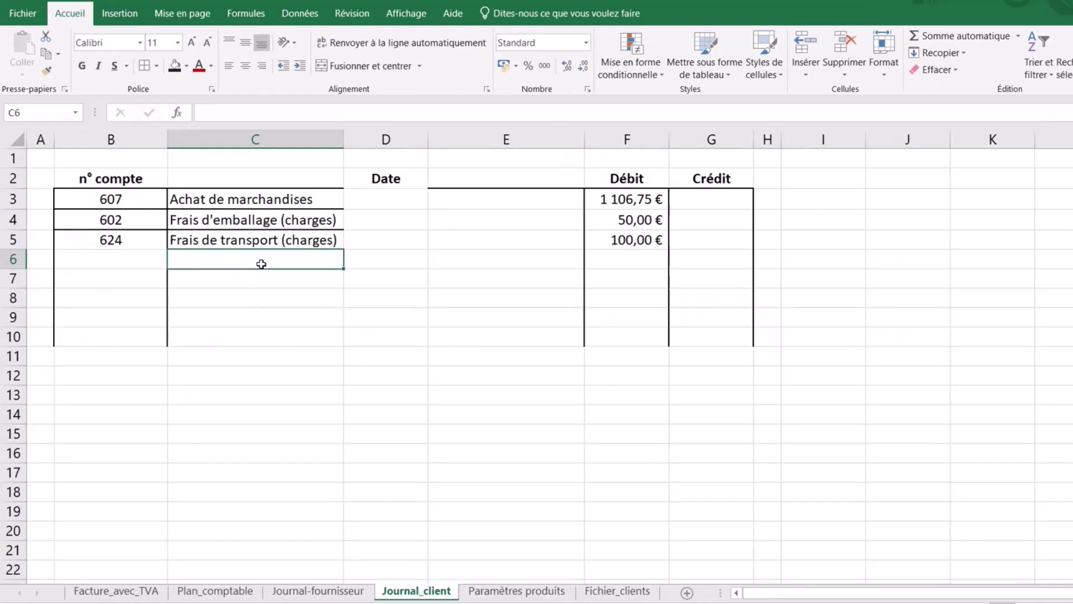
Copy the label down to row 6 and choose 'TVA déductibles sur autres biens et services'.
left_click(279, 240)
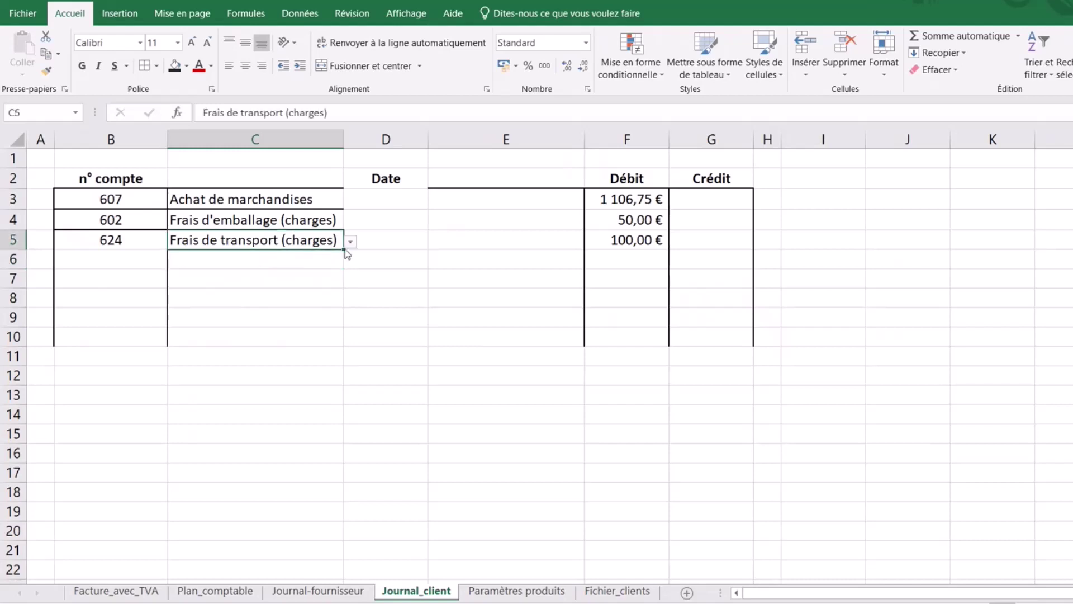
left_click_drag(343, 249, 345, 267)
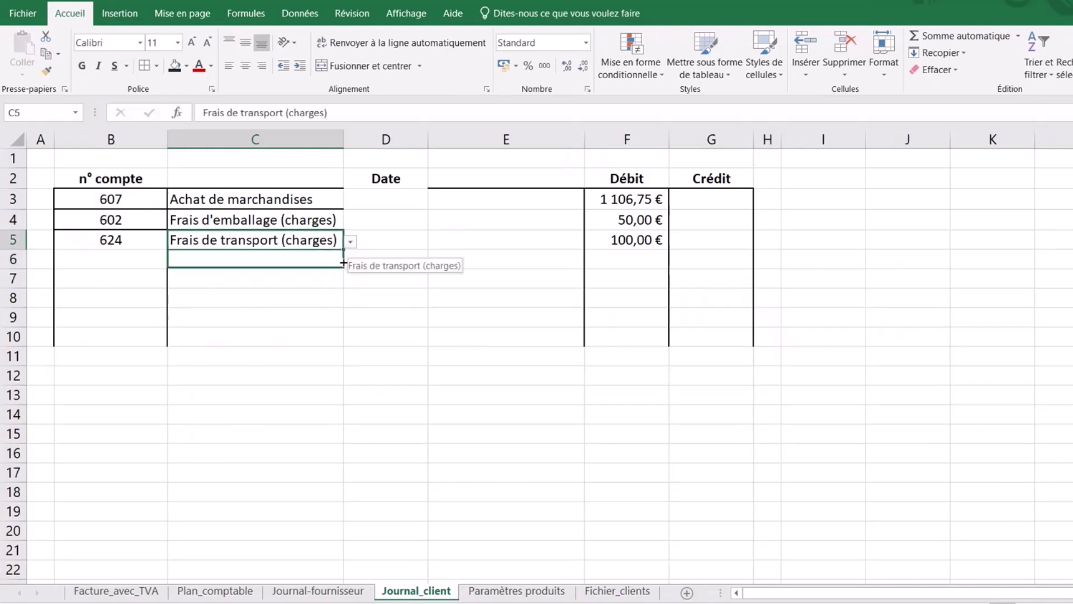
left_click(280, 260)
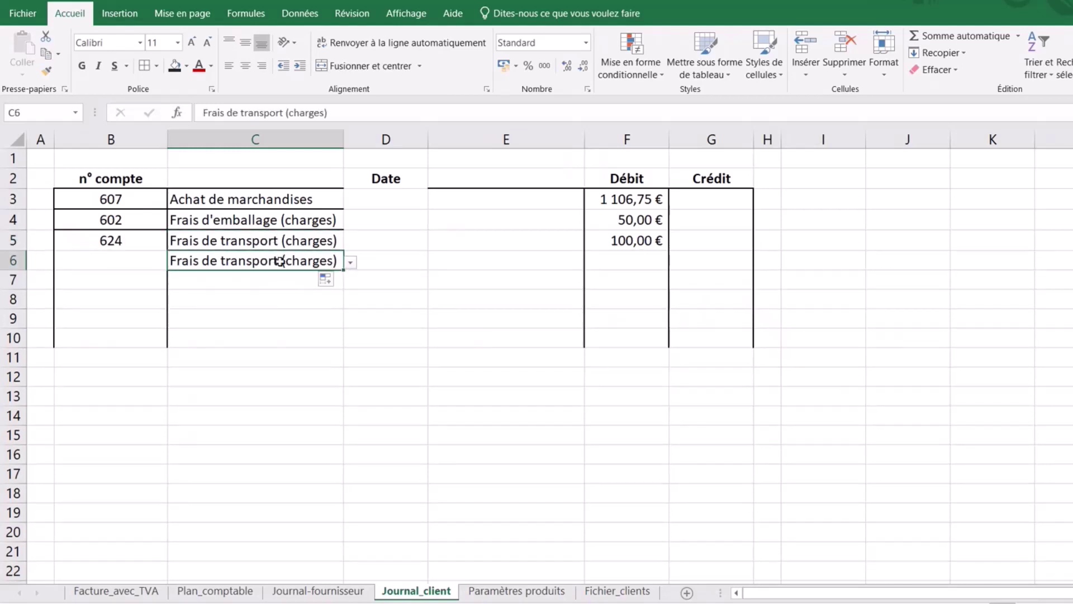
left_click(350, 263)
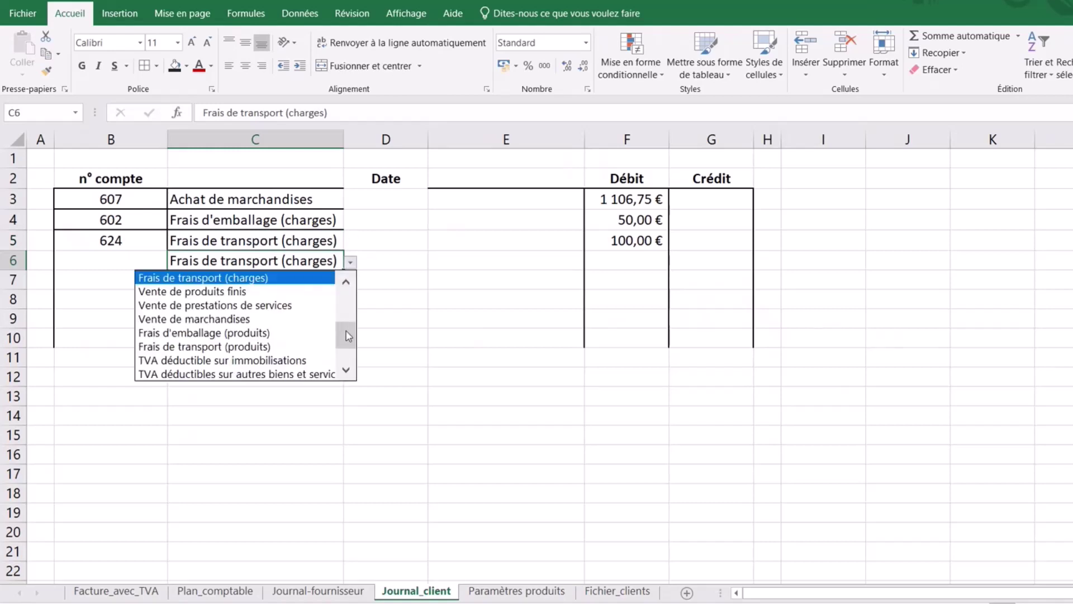
left_click_drag(348, 335, 345, 288)
left_click(344, 373)
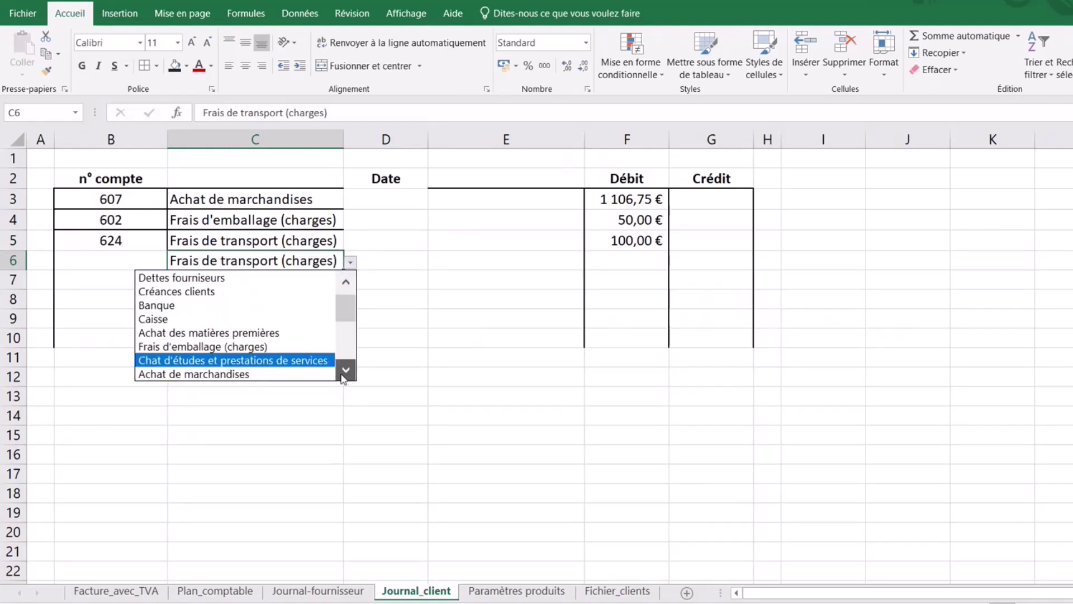
left_click(345, 370)
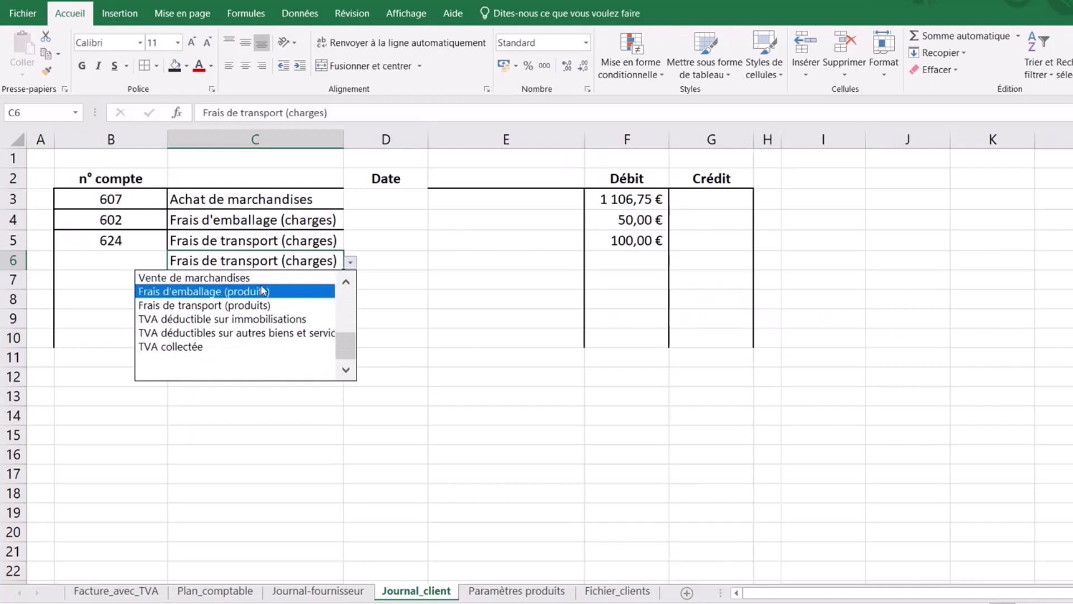
left_click(288, 332)
Extend B5's RECHERCHEV to B6 for account 44566 and widen column C to fit the label.
left_click(135, 242)
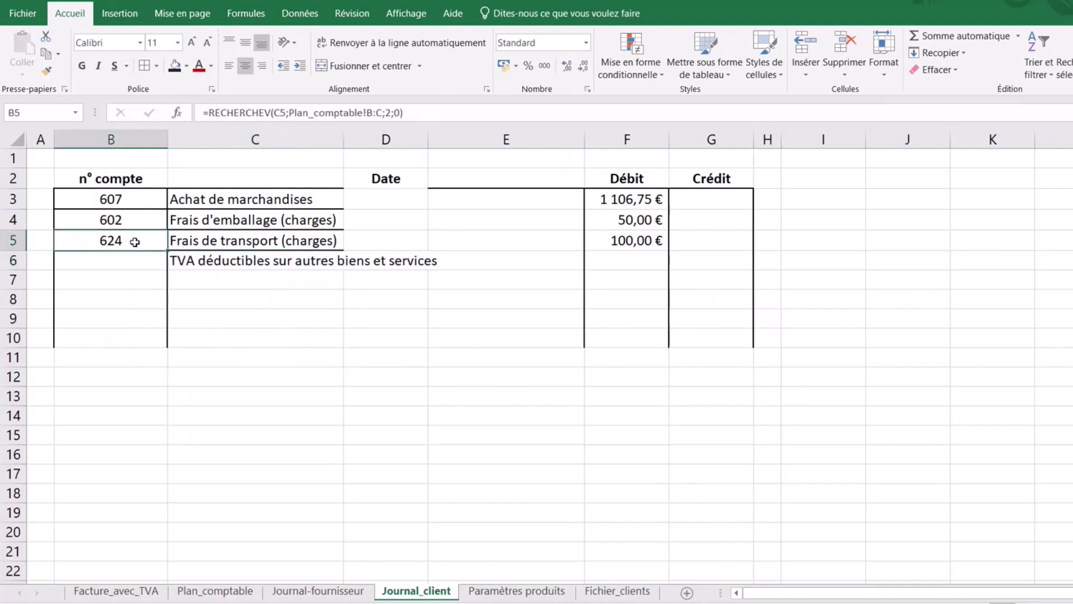
left_click_drag(168, 253, 168, 271)
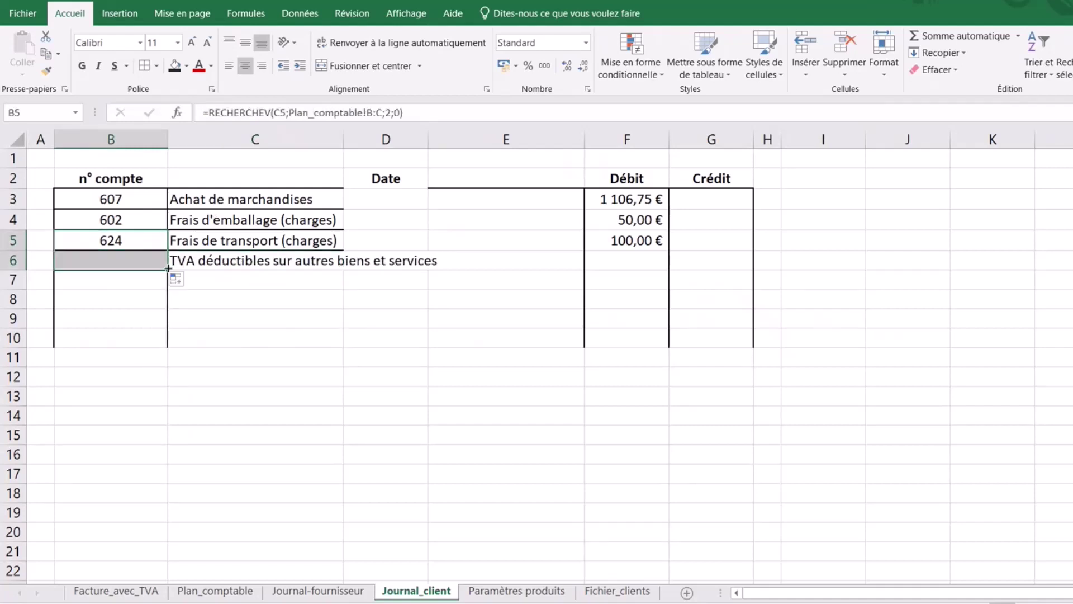
left_click(629, 266)
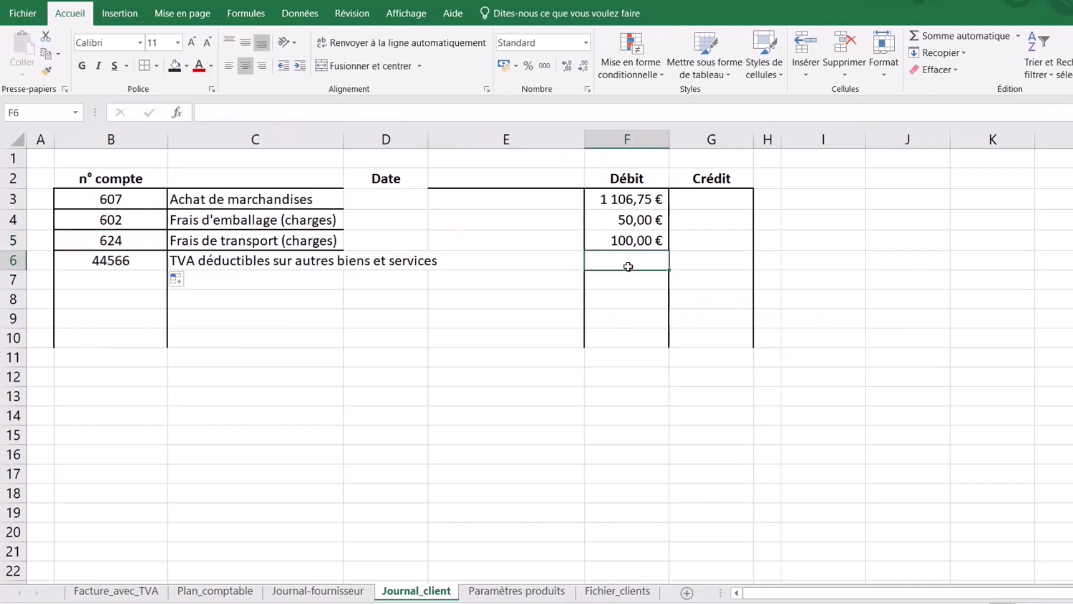
left_click(322, 260)
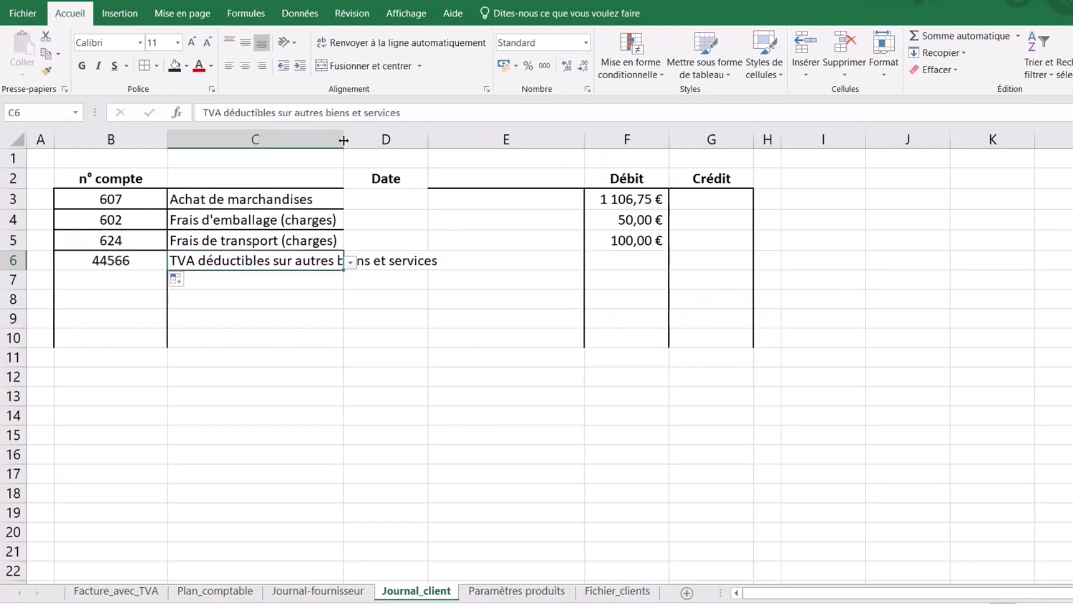
left_click_drag(344, 140, 446, 140)
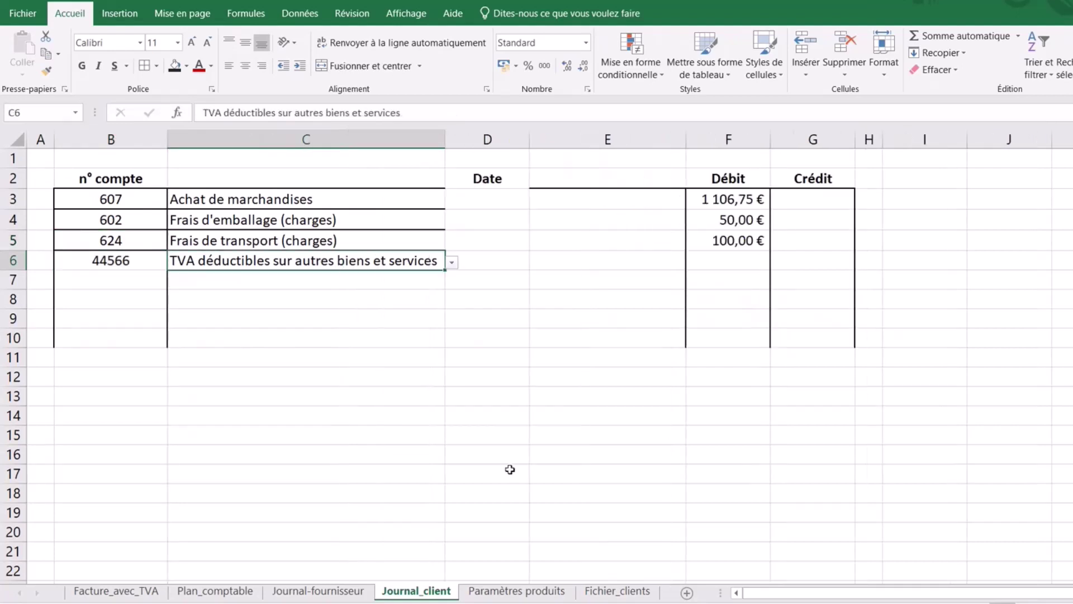
left_click(439, 395)
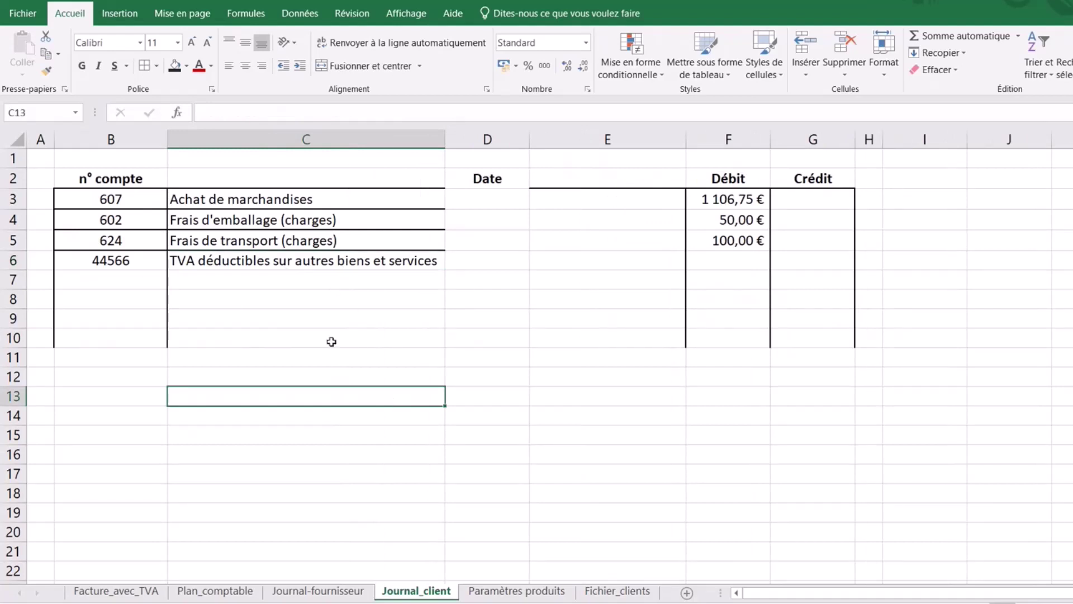
Link F6's debit to the Facture_avec_TVA TVA total in G28 (150,08 €).
left_click(705, 267)
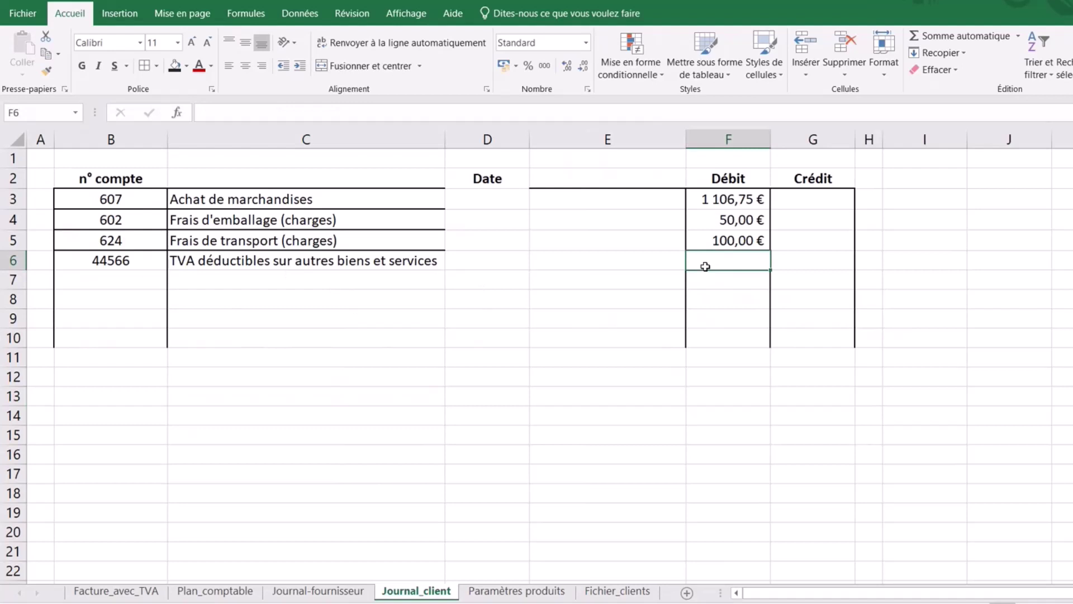
type("=")
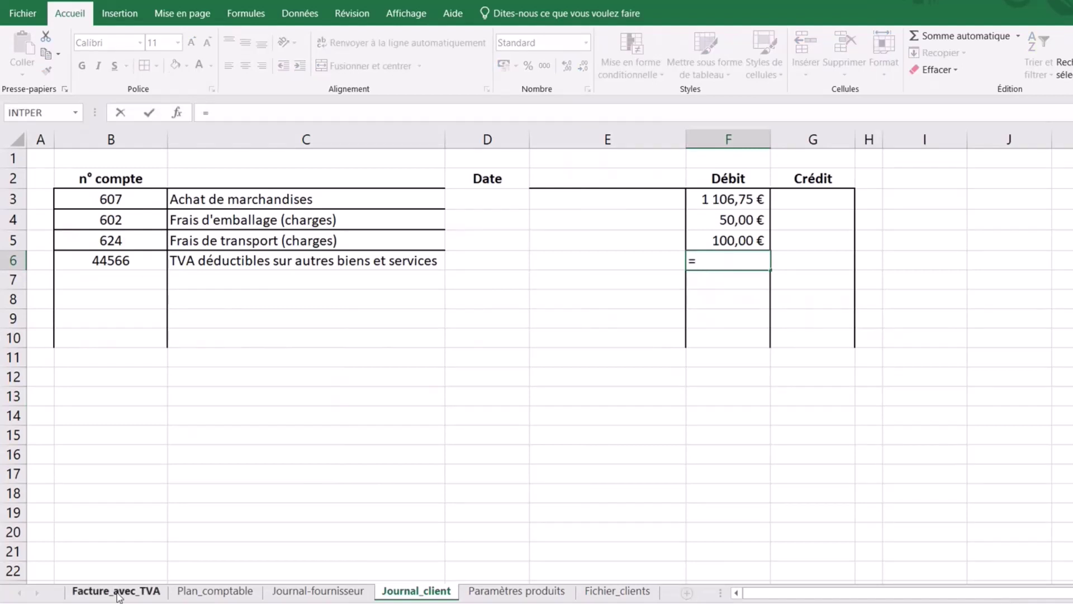
left_click(118, 592)
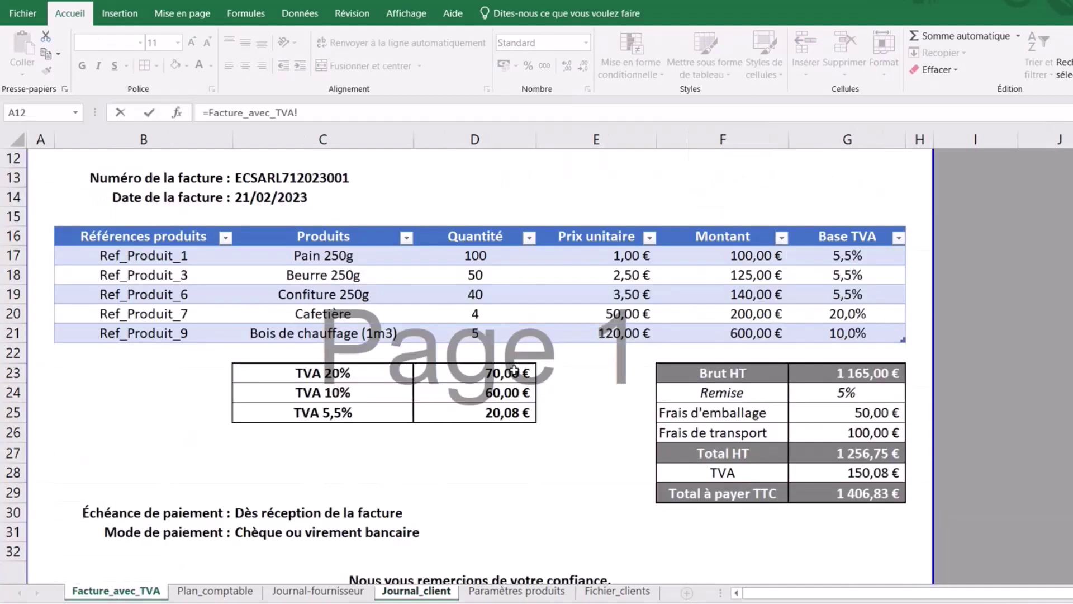
left_click(865, 472)
key("Return")
left_click_drag(869, 570, 841, 558)
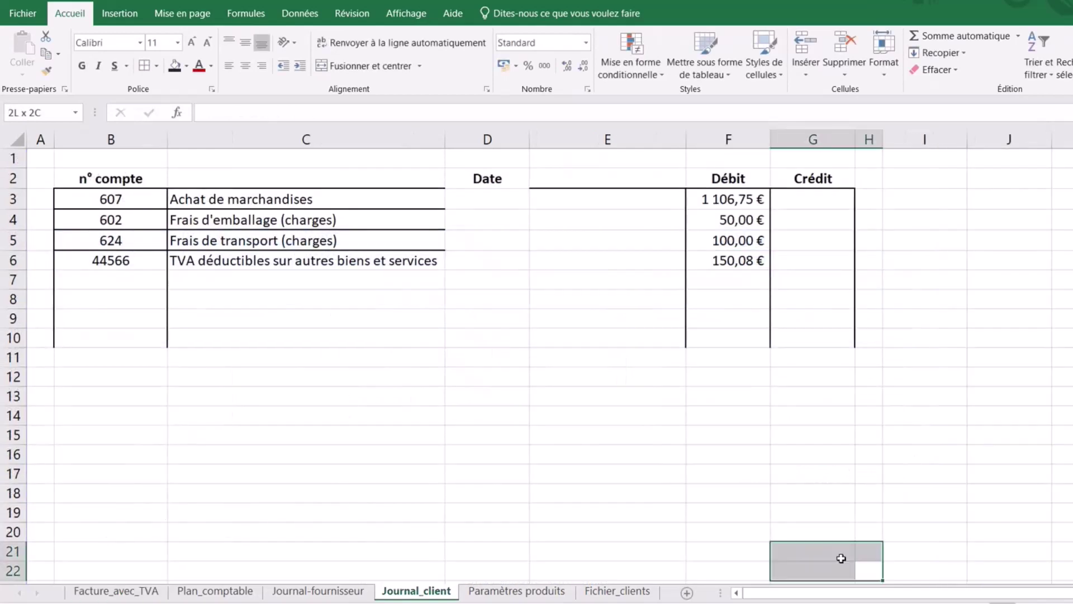
left_click(524, 338)
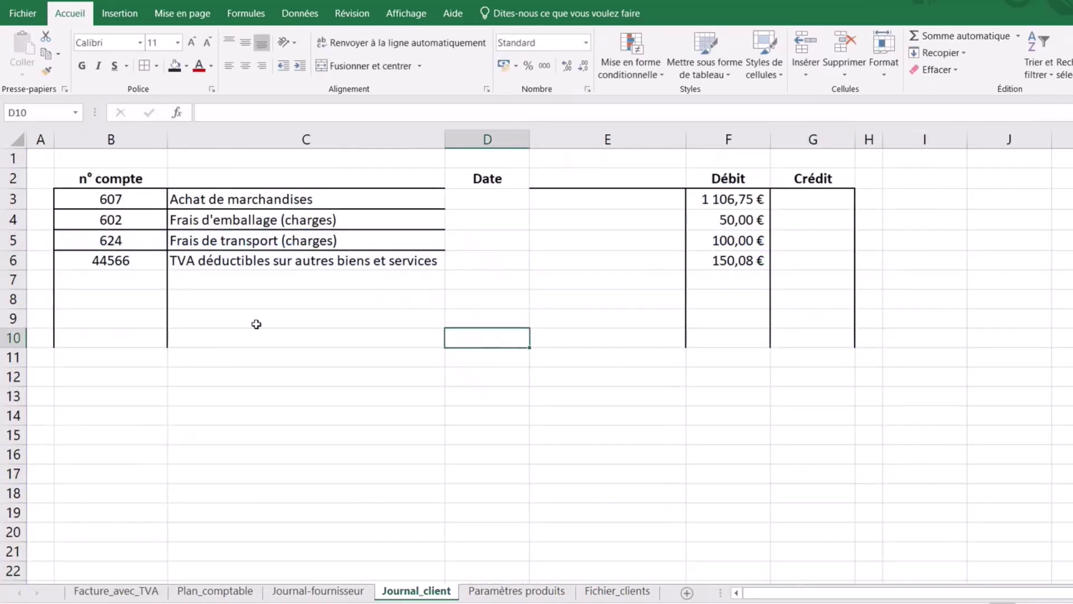
Set D2 to reference the invoice date 21/02/2023 in Facture_avec_TVA cell C14.
left_click(497, 180)
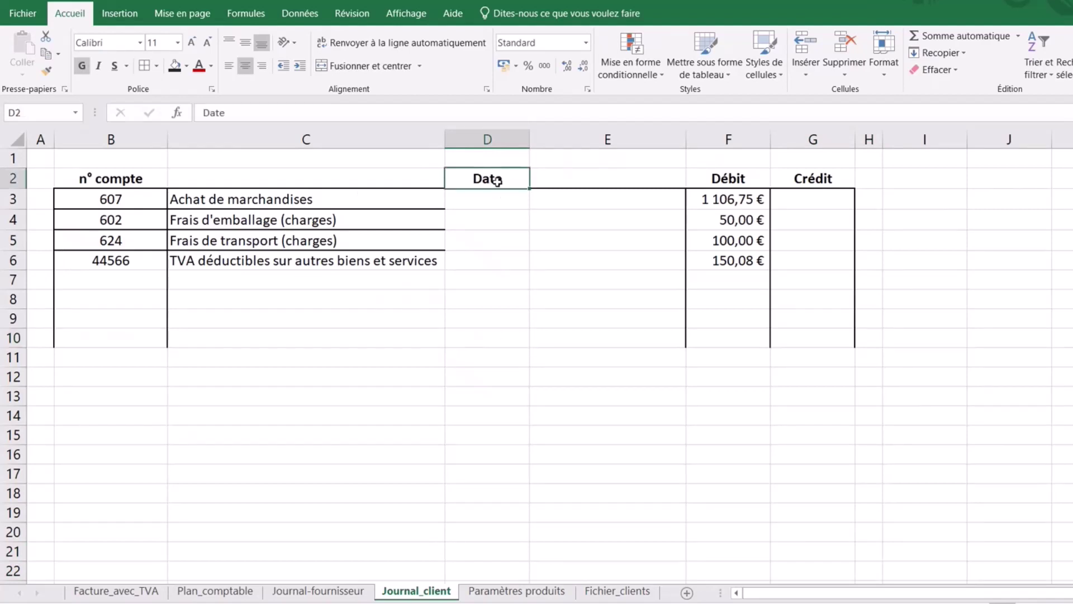
type("=")
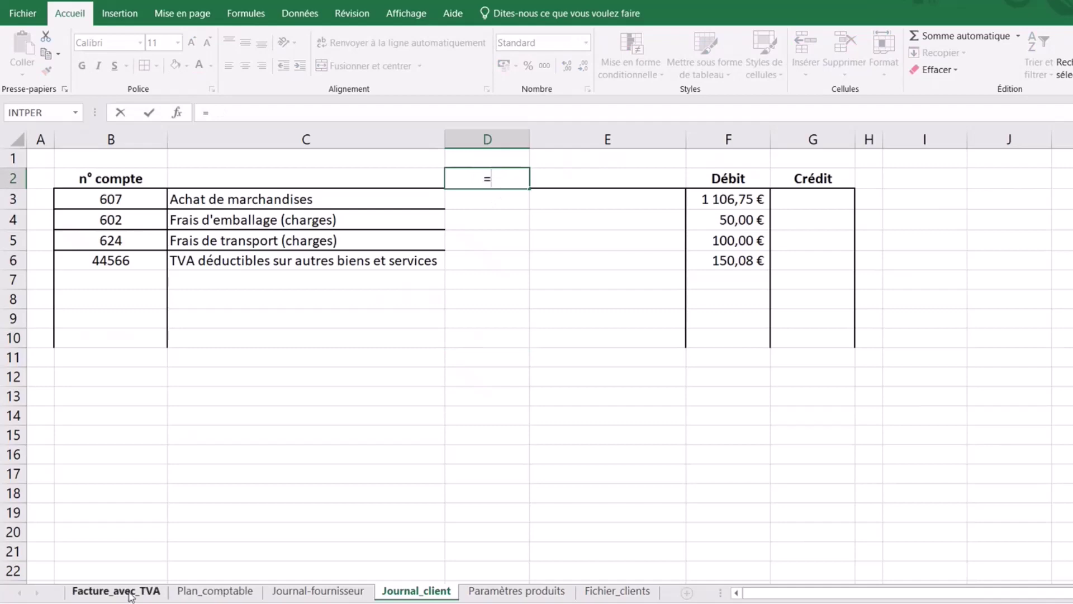
left_click(123, 591)
left_click(268, 198)
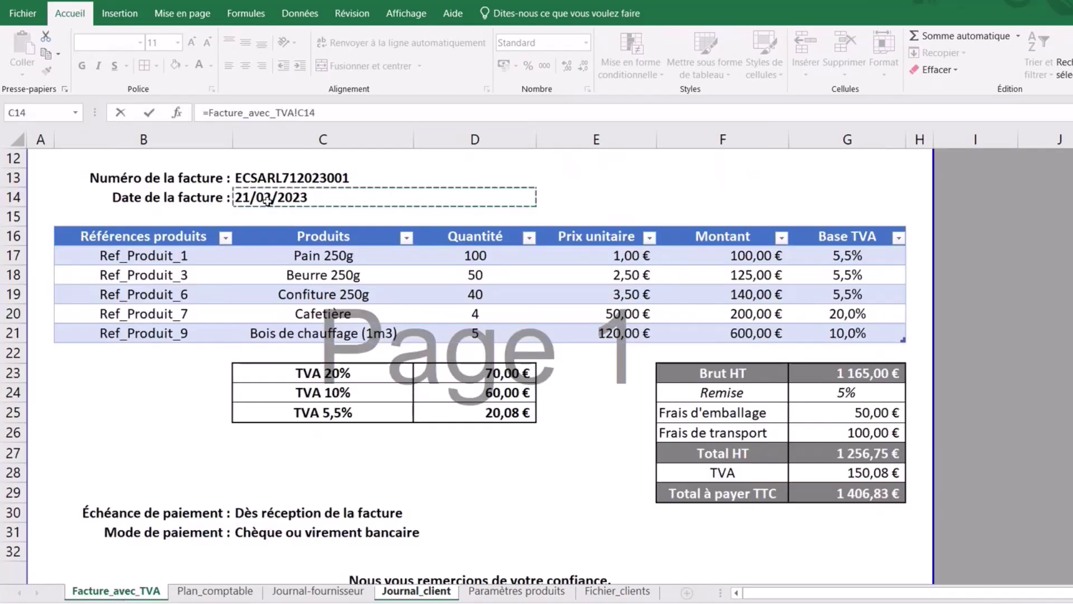
key("Return")
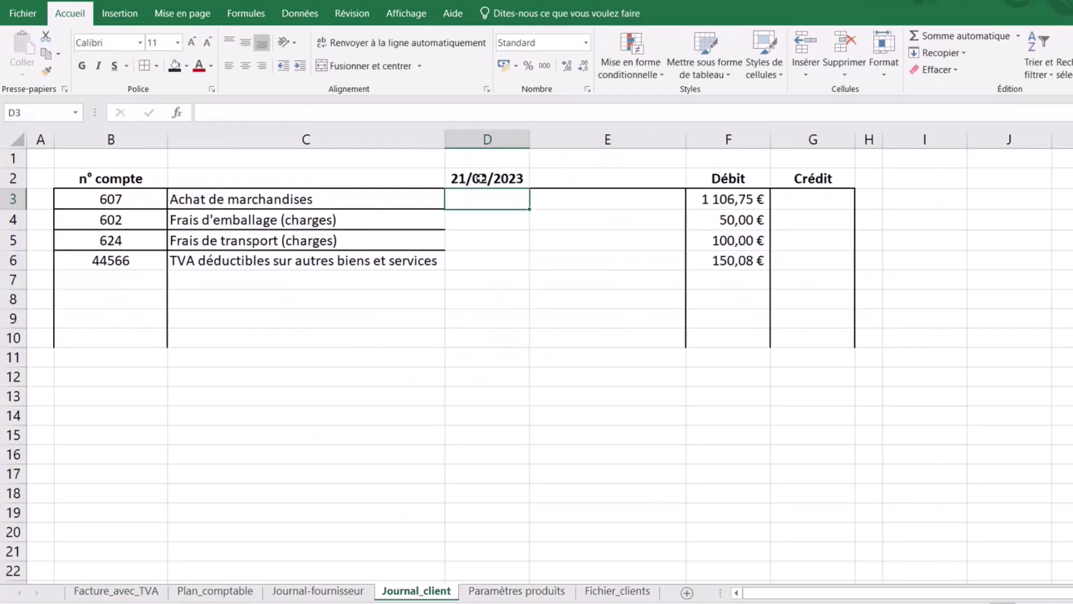
Format the D2 date as day-month (14-mars type) so it shows 21-févr.
left_click(481, 178)
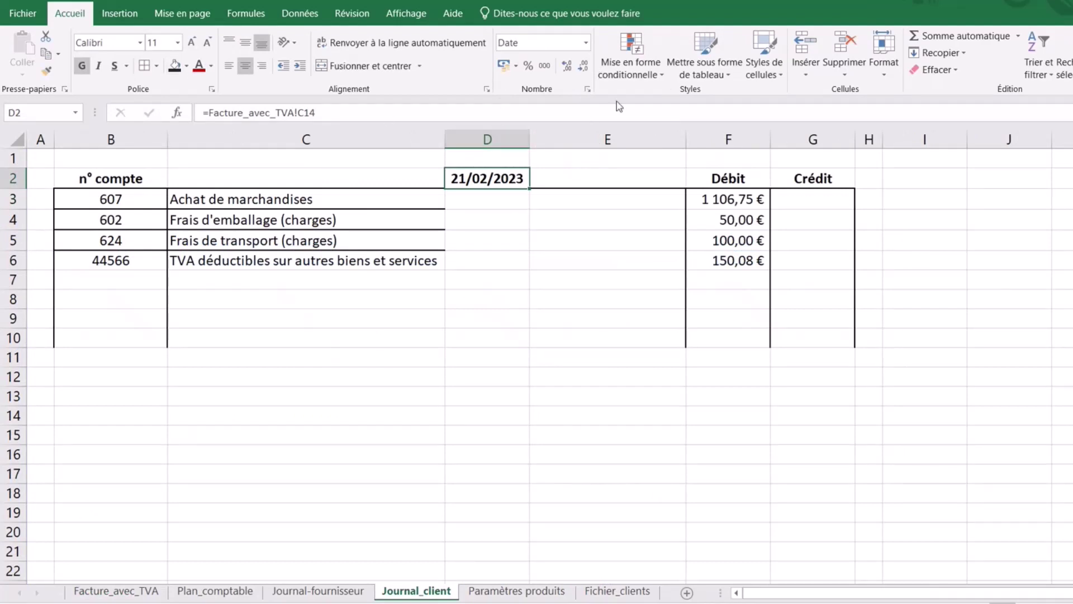
left_click(587, 89)
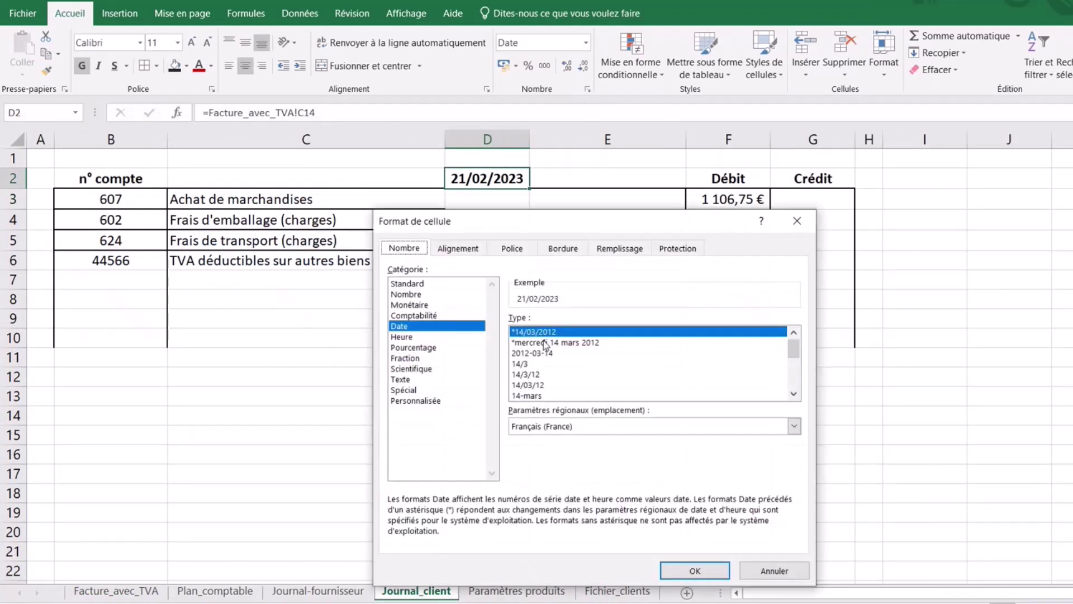
left_click(529, 396)
left_click(684, 571)
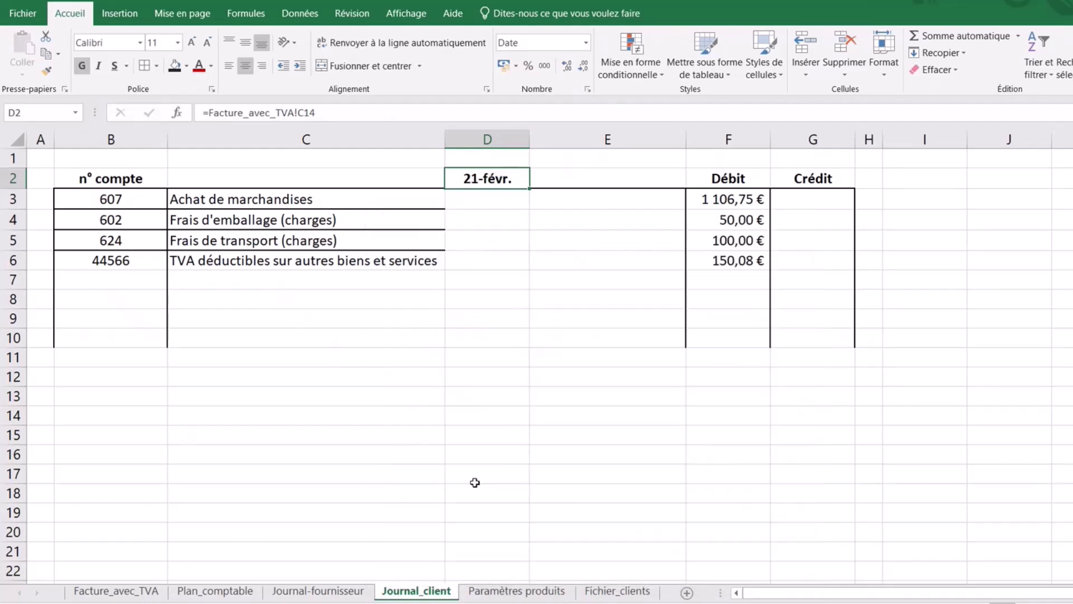
left_click(474, 476)
left_click(554, 283)
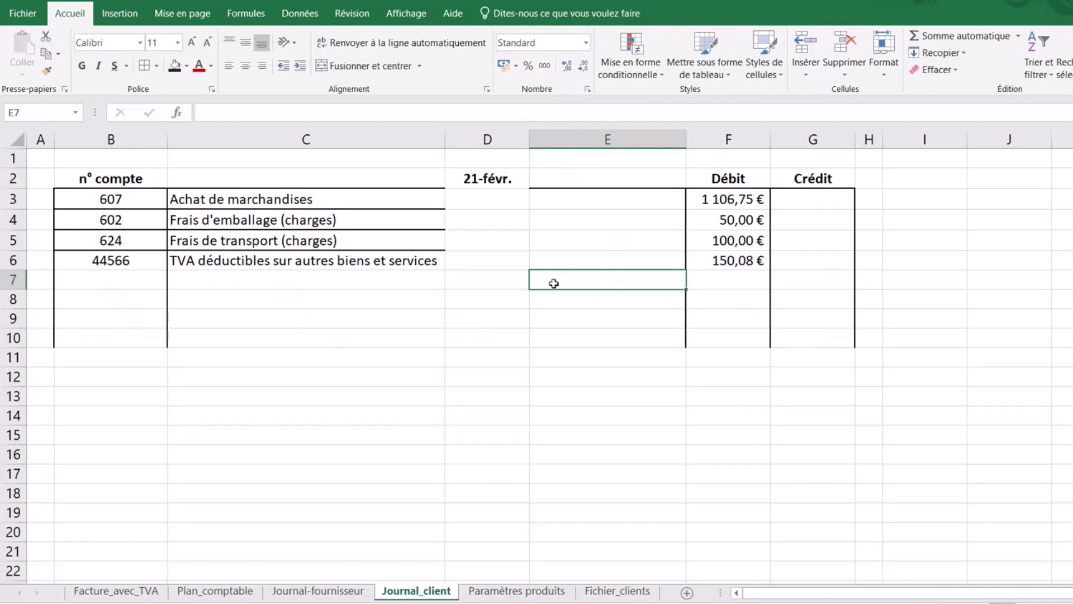
Add a Data Validation list to E7 sourced from Plan_comptable column B.
type("De")
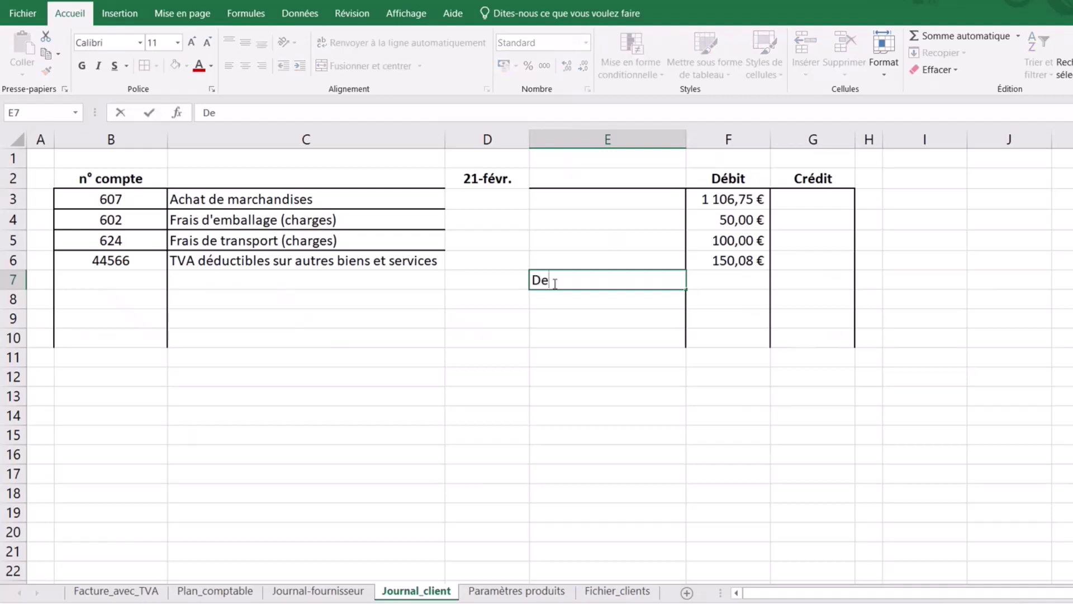
type("ttes")
key("BackSpace")
key("BackSpace")
key("BackSpace")
key("BackSpace")
key("BackSpace")
key("BackSpace")
left_click(609, 382)
left_click(593, 284)
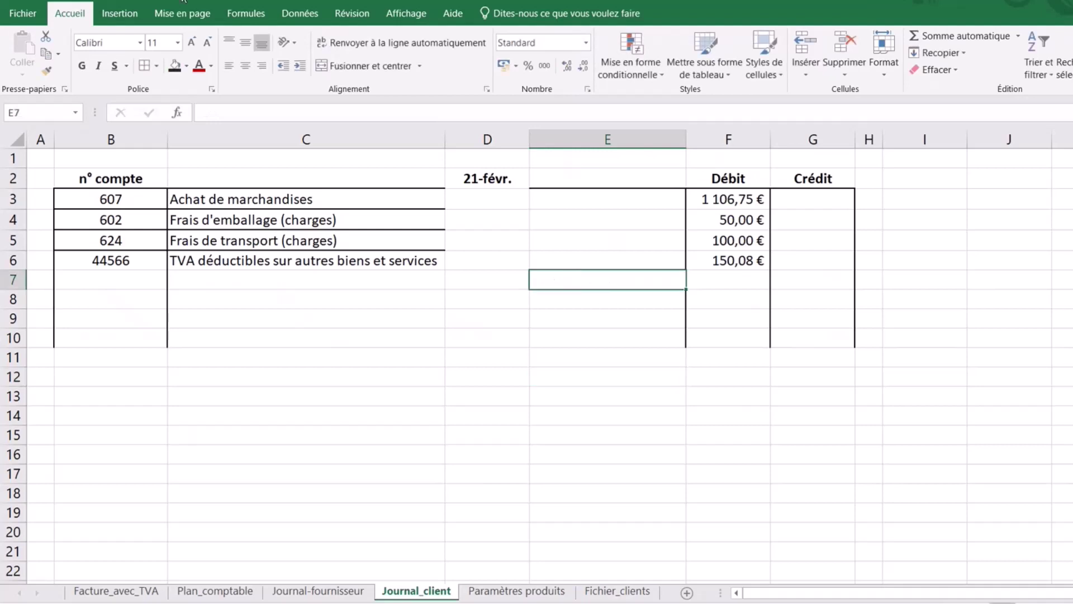
left_click(302, 17)
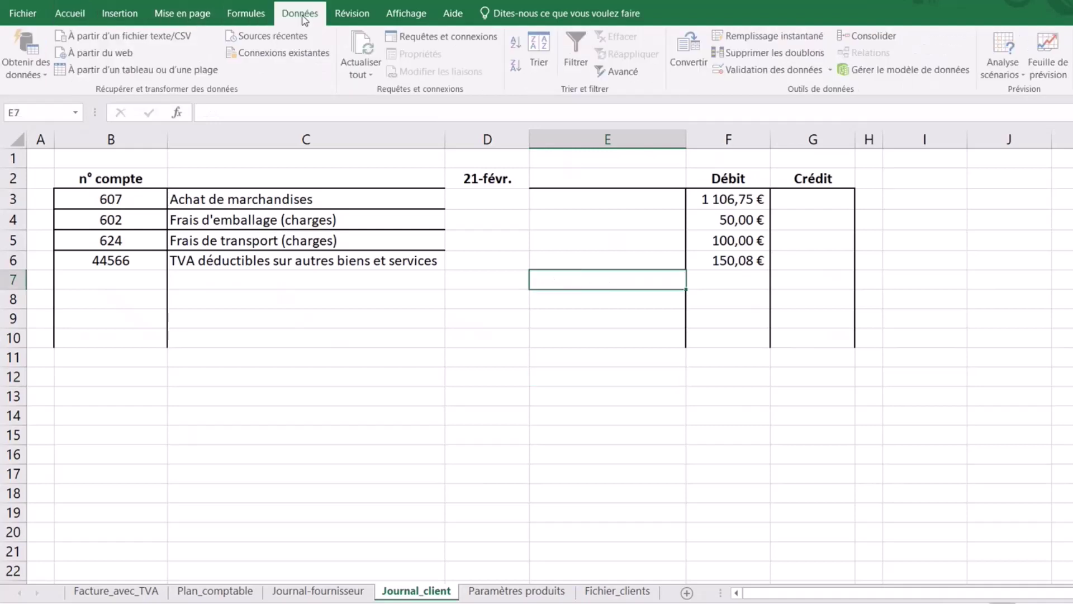
left_click(774, 69)
left_click(509, 368)
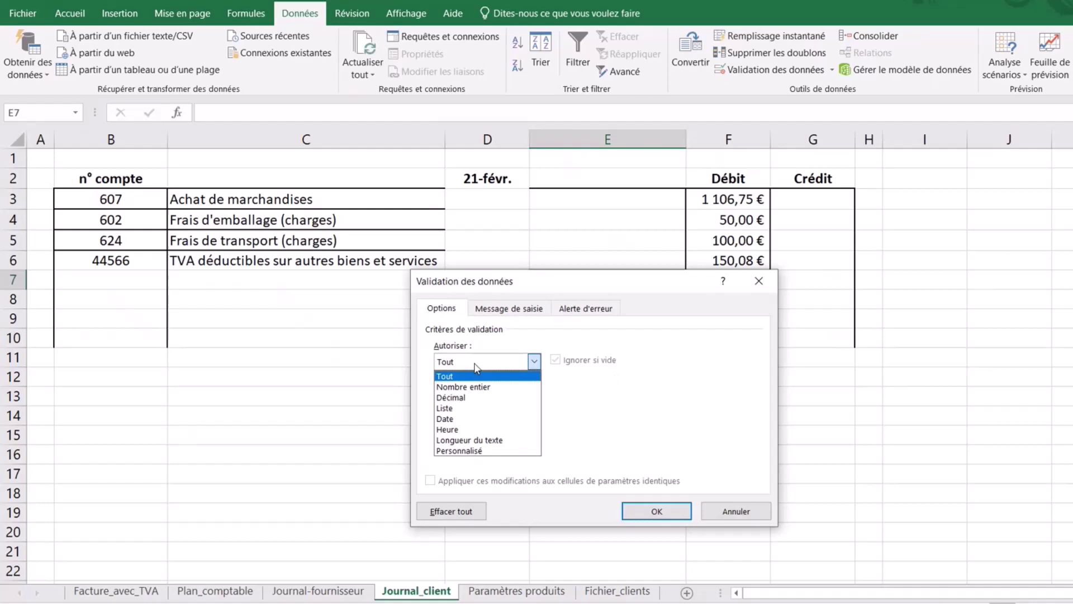
left_click(467, 405)
left_click(456, 423)
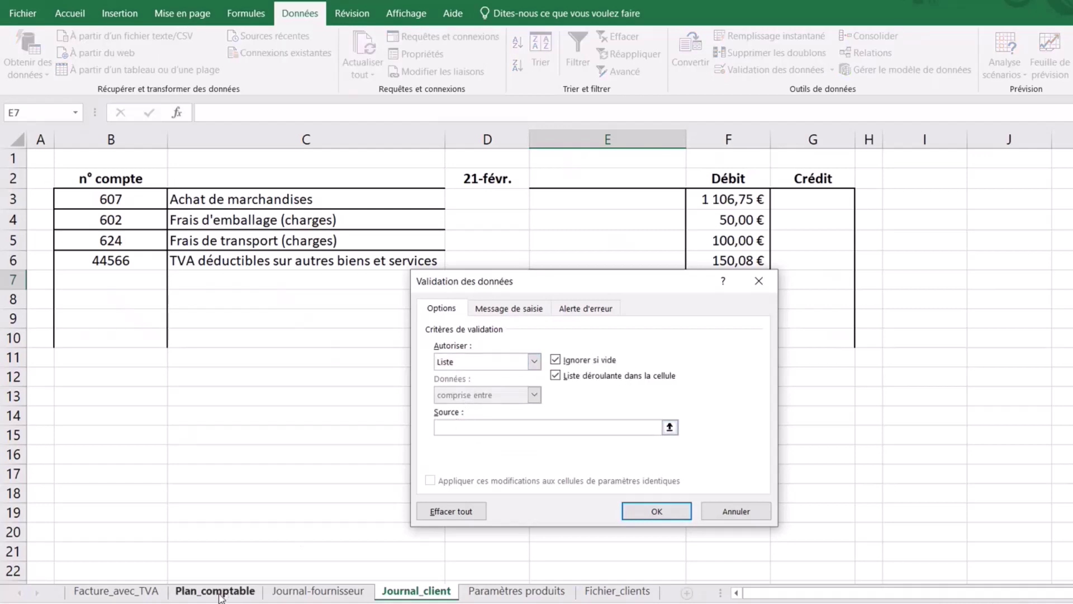
left_click(221, 591)
left_click(240, 138)
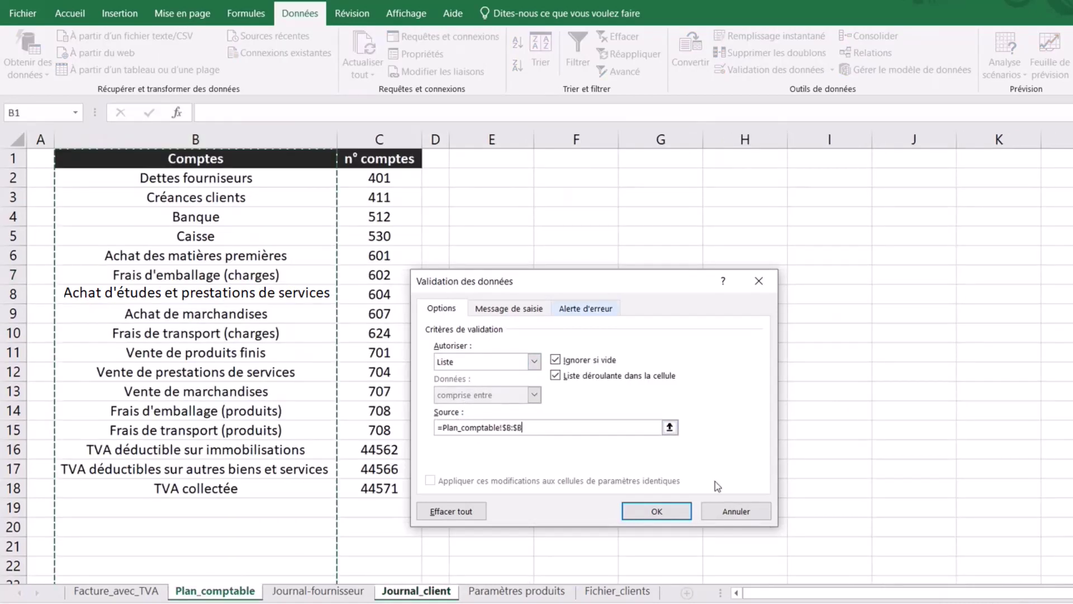
left_click(657, 511)
Choose Dettes fournisseurs in E7 and copy the B6 account lookup down to B7.
left_click(693, 284)
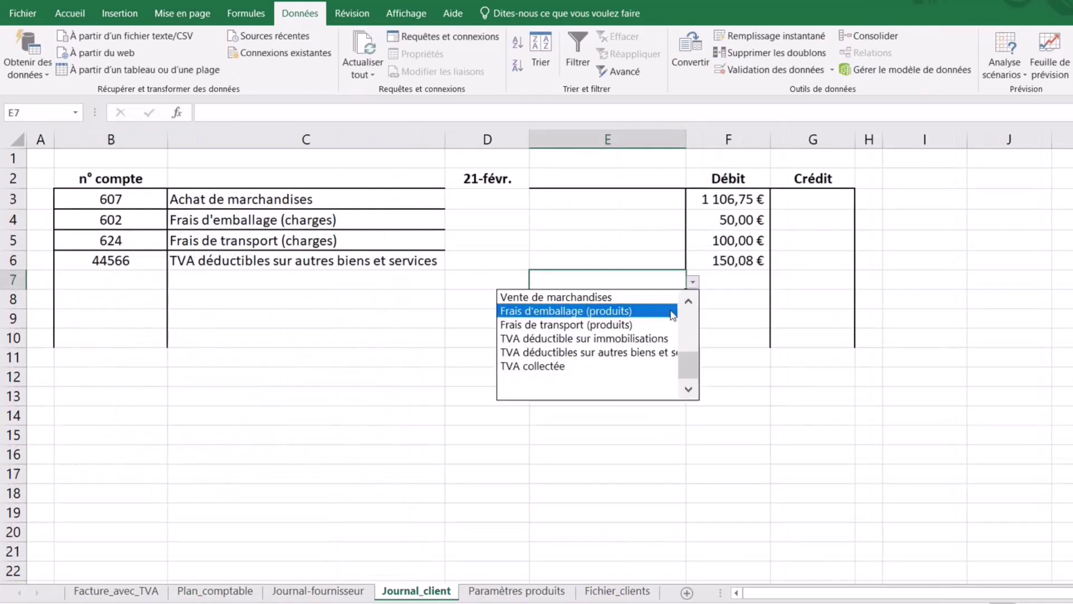
left_click_drag(687, 347, 689, 305)
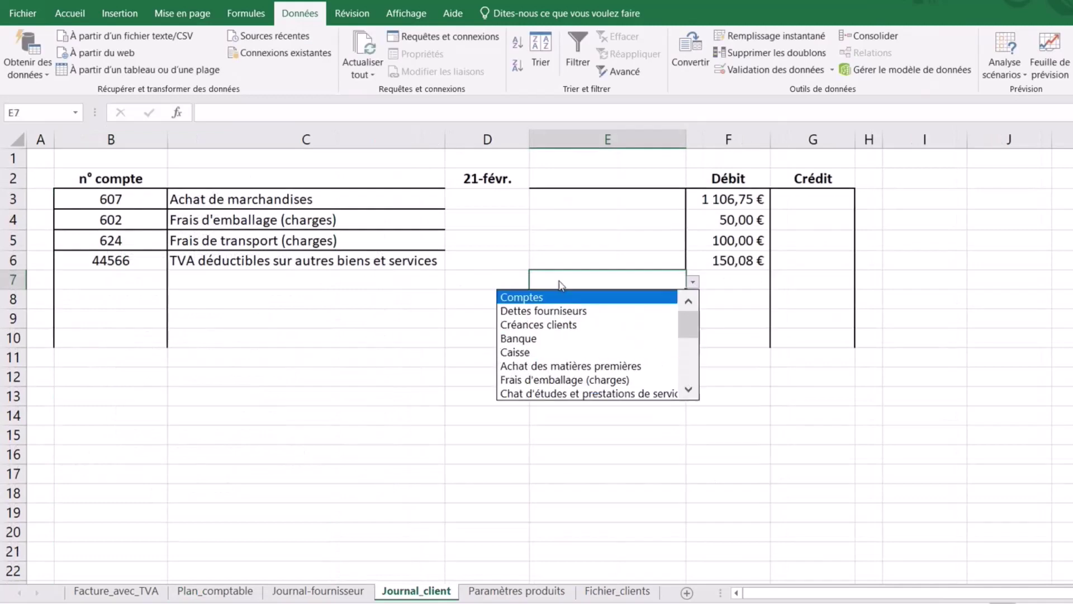
left_click(558, 311)
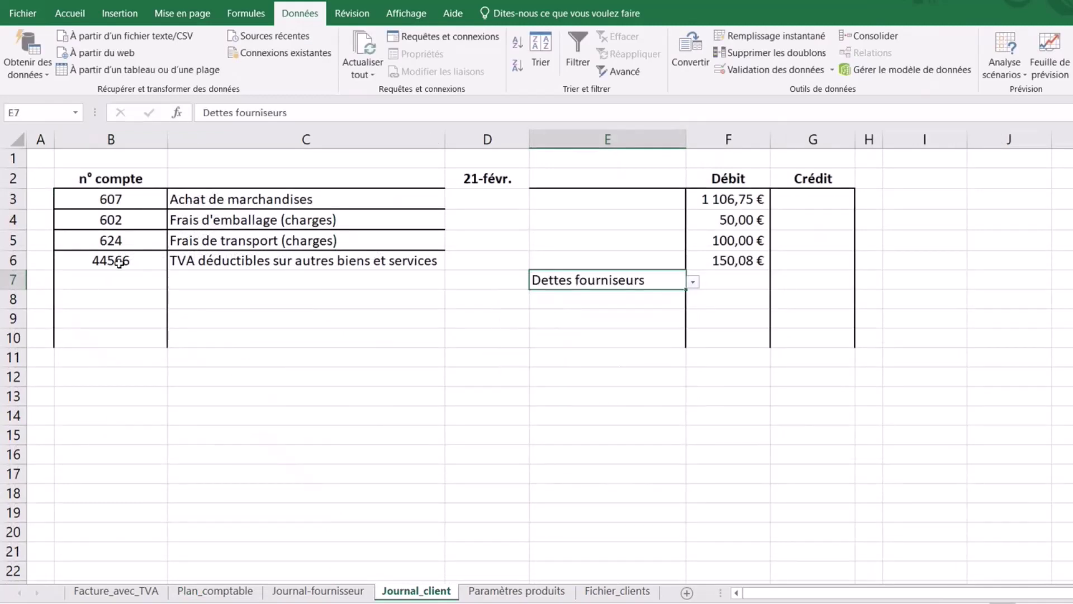
left_click(139, 261)
left_click_drag(166, 271, 166, 286)
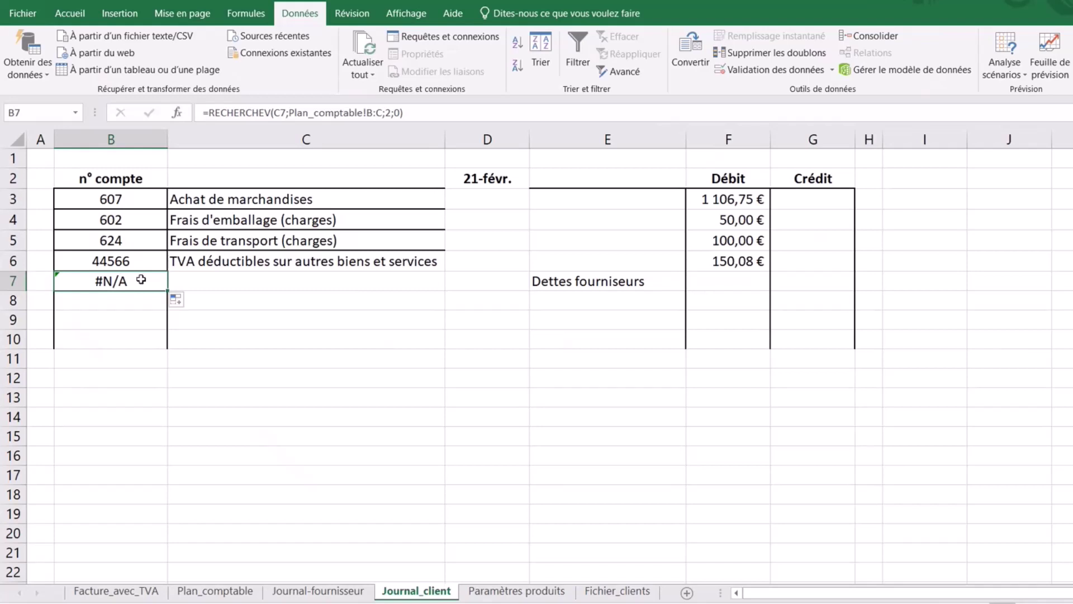
Enter =RECHERCHEV(E7;Plan_comptable!B:C;2;0) in B7 to return account 401.
type("=rec")
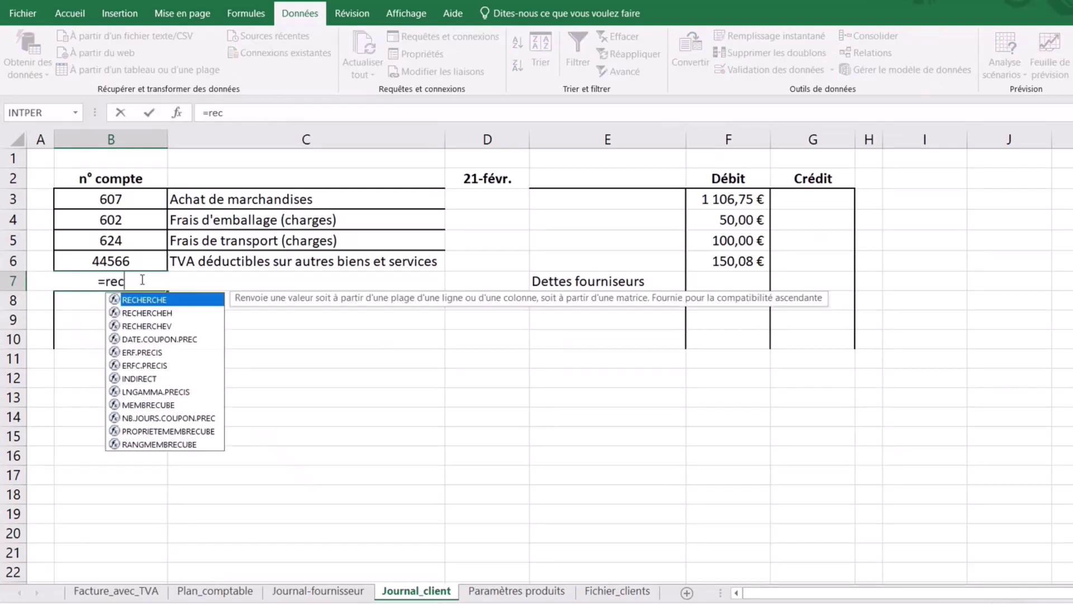
type("herchev")
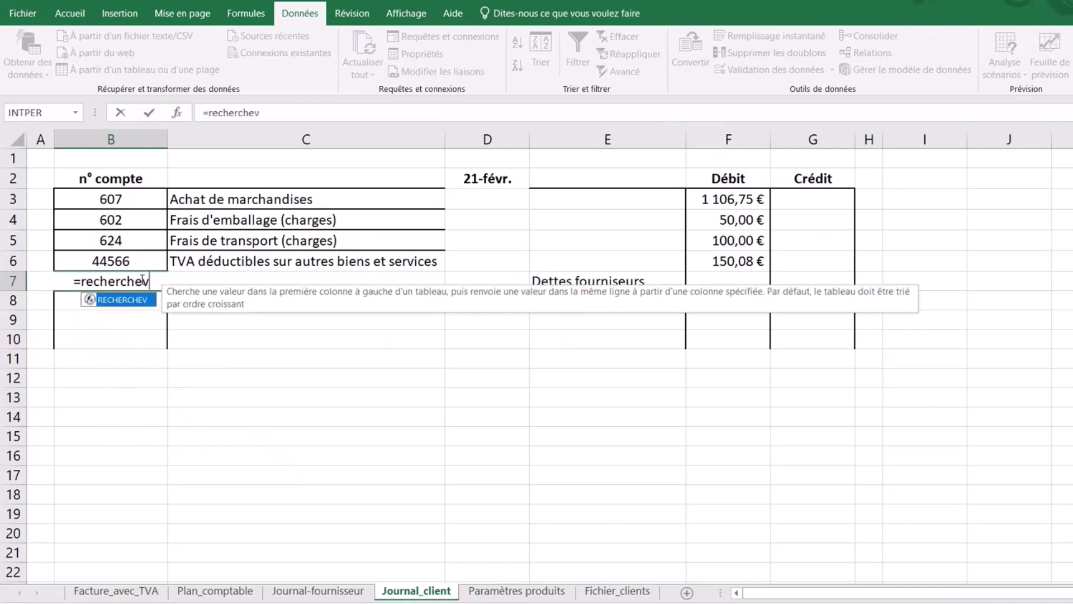
type("(")
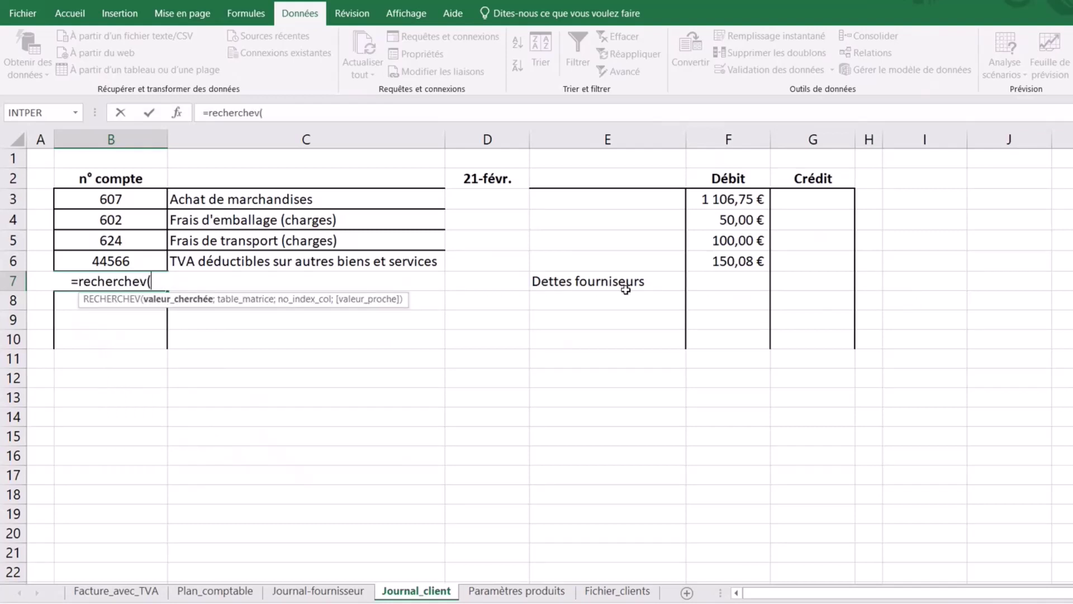
left_click(626, 282)
type(";")
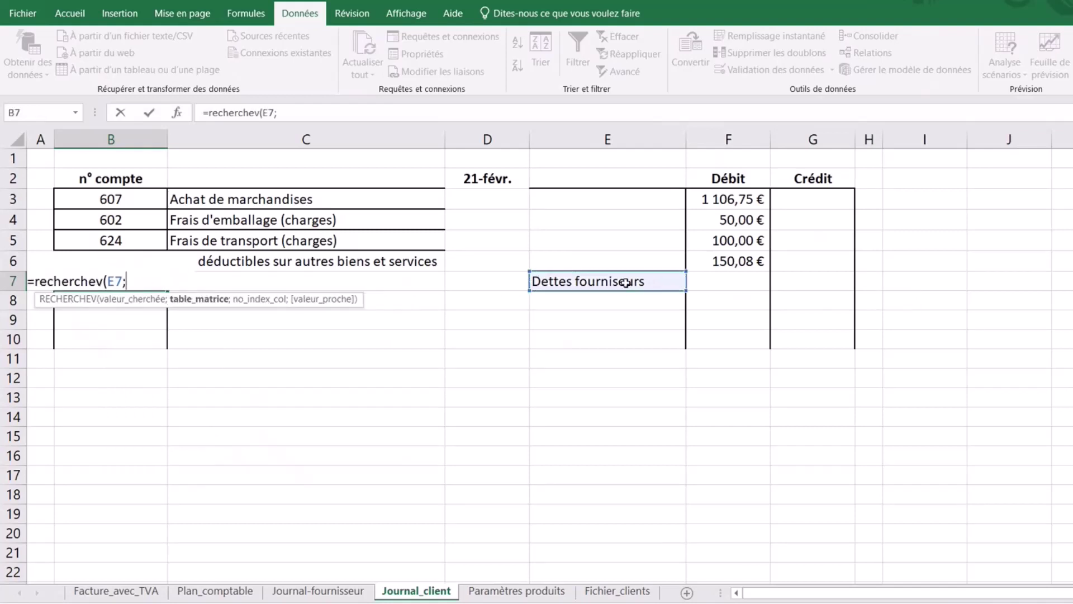
left_click(207, 592)
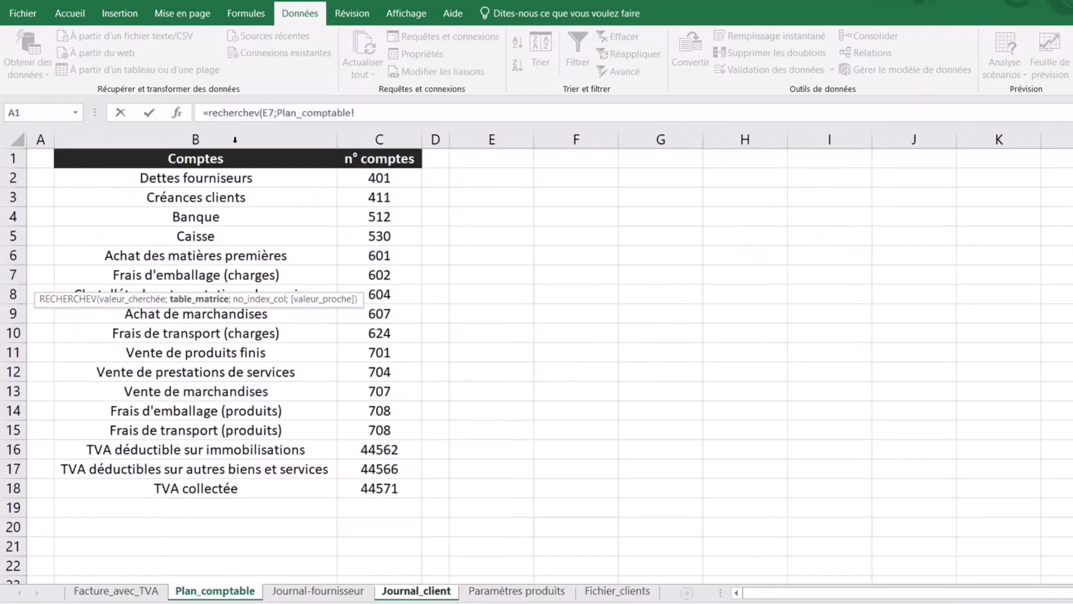
left_click_drag(196, 139, 390, 157)
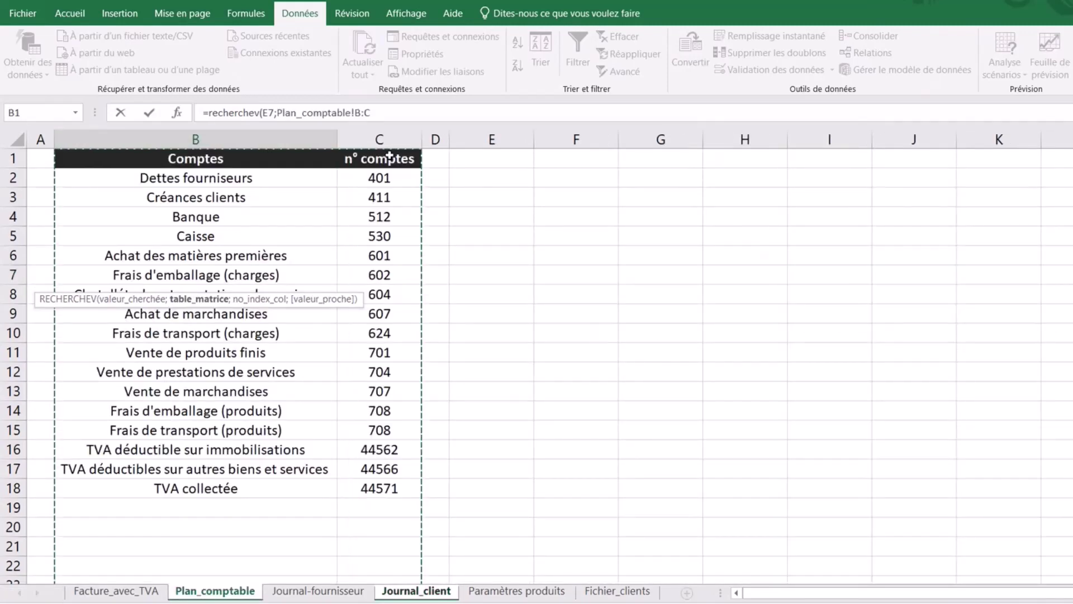
type(";2")
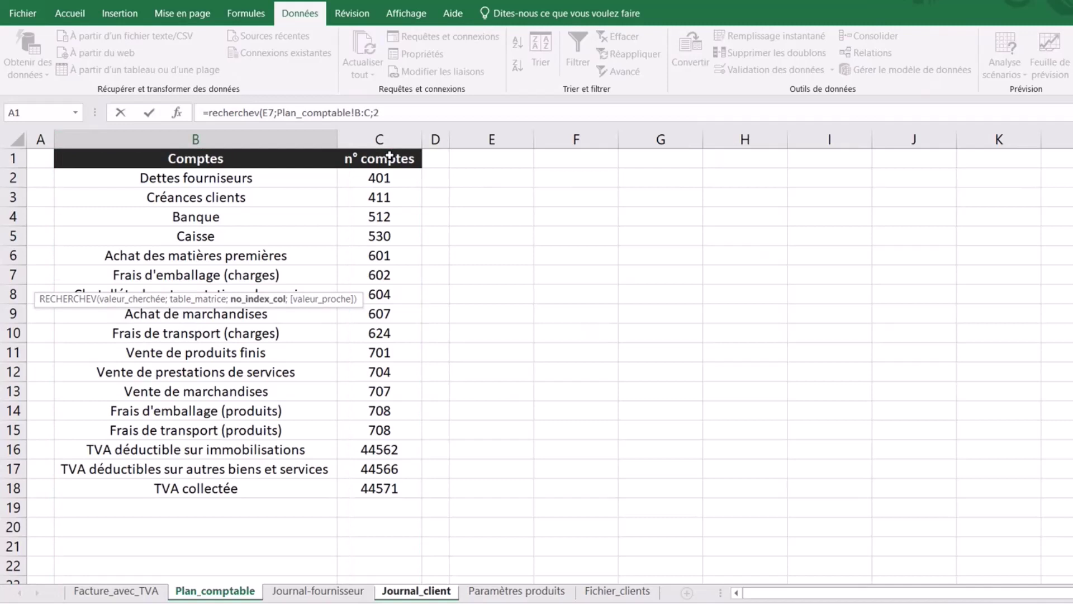
type(";0")
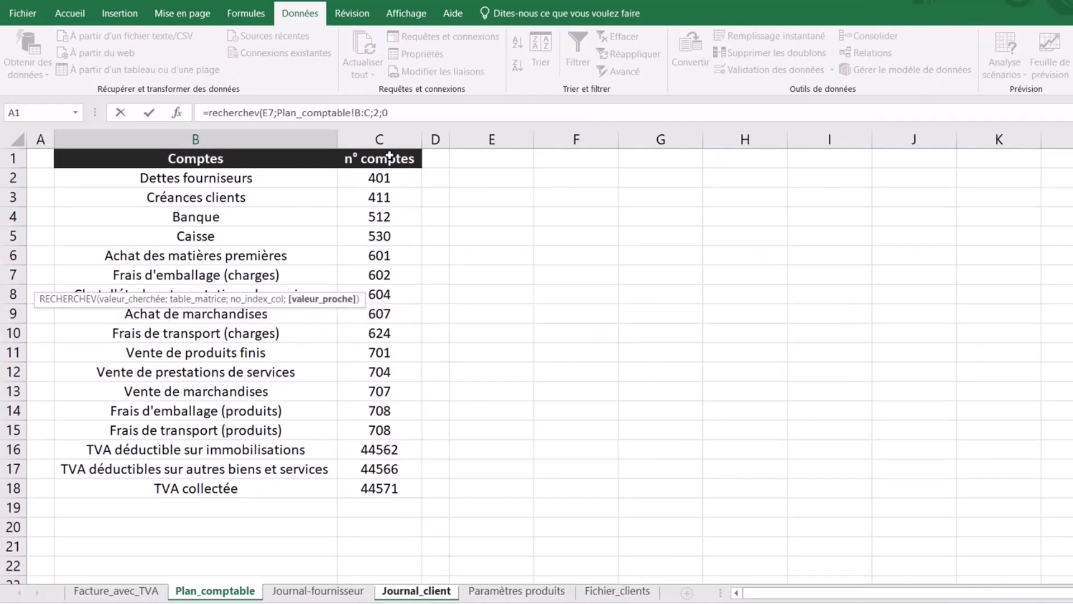
key("Return")
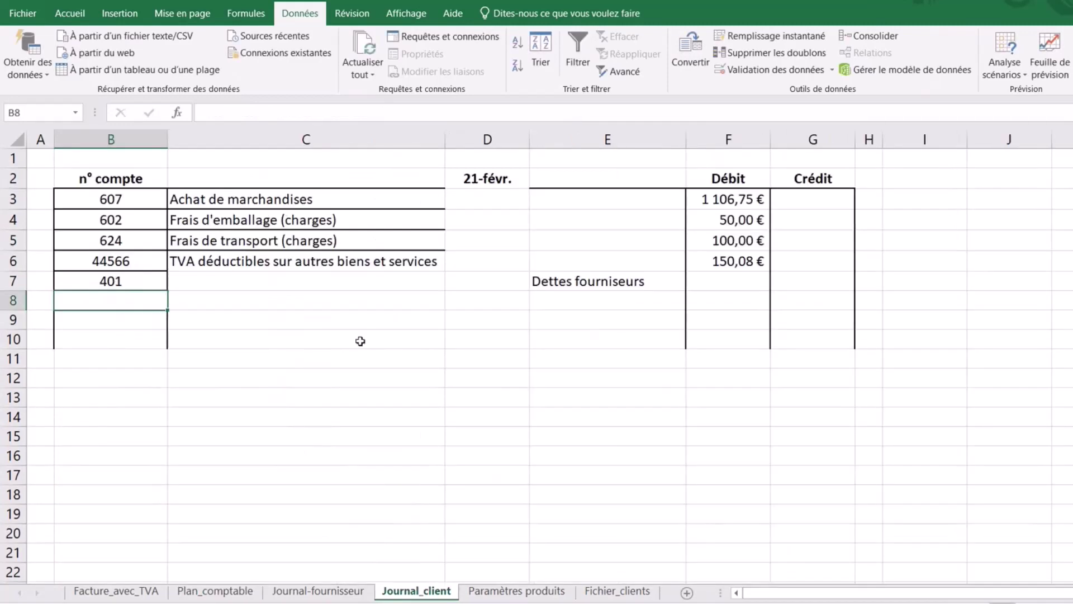
Link G7's credit to the invoice total TTC in Facture_avec_TVA!G29 (1 406,83 €).
left_click(812, 279)
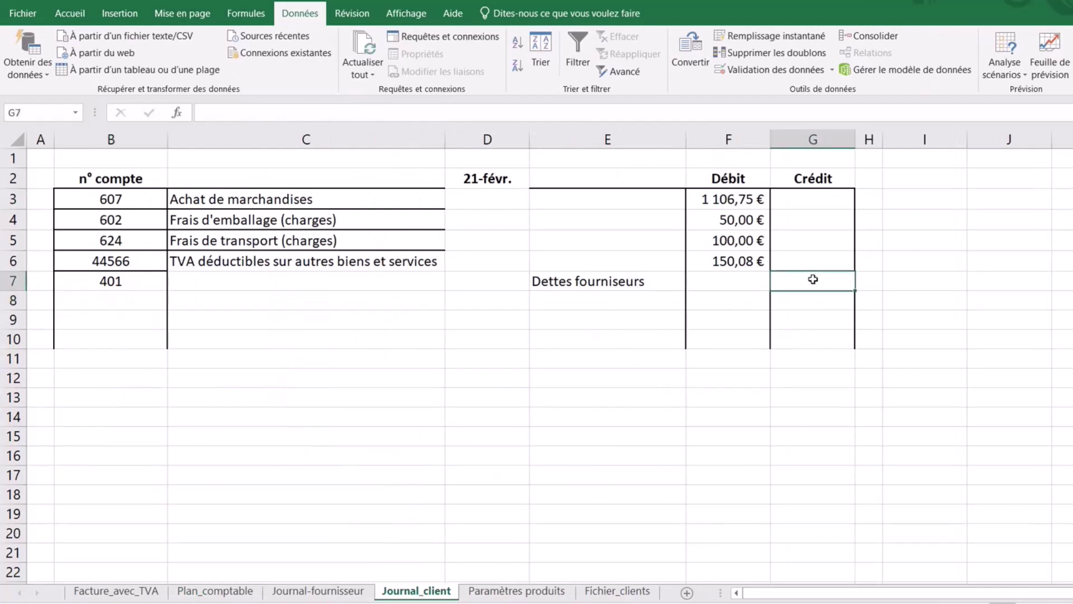
type("=")
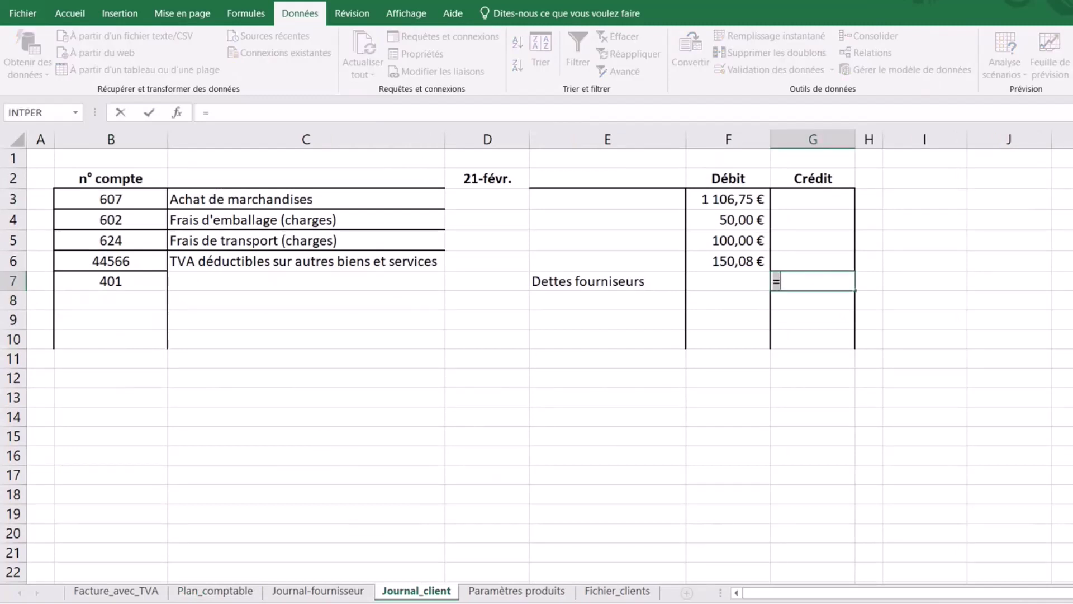
left_click(126, 591)
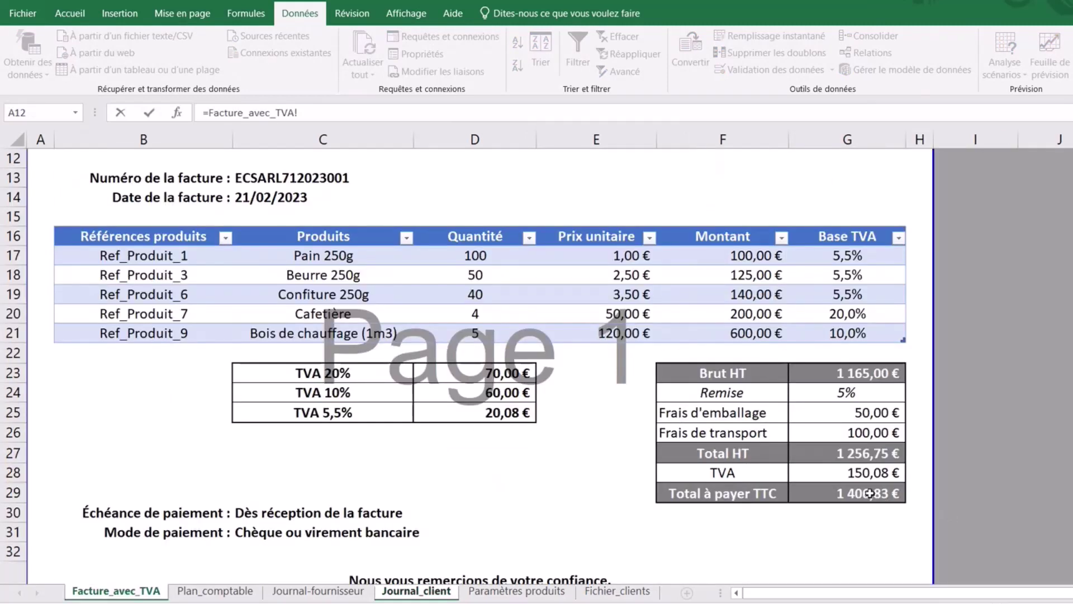
left_click(869, 493)
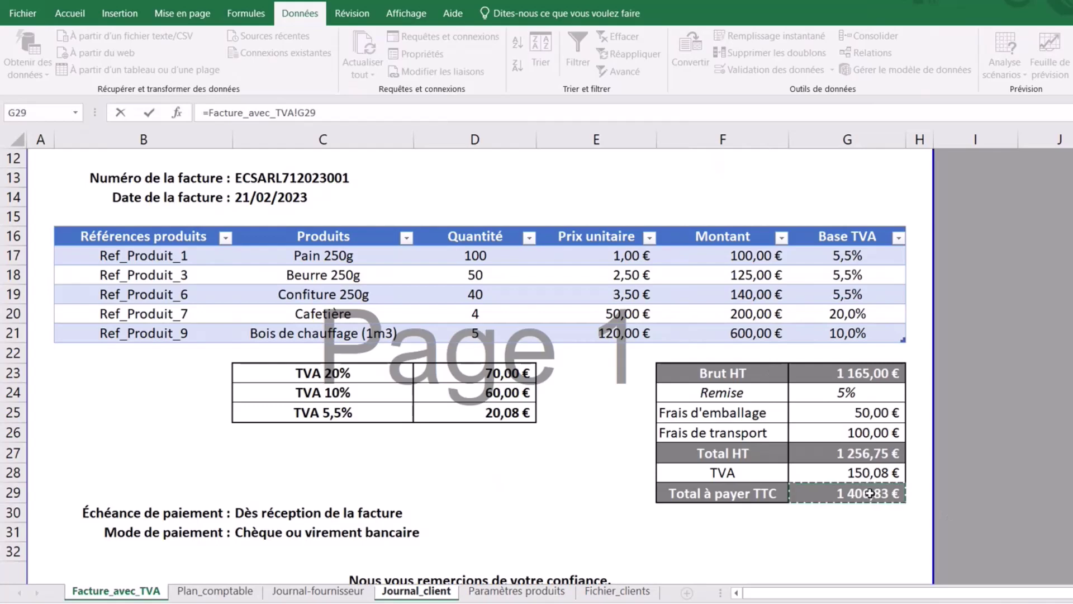
key("Return")
left_click(577, 425)
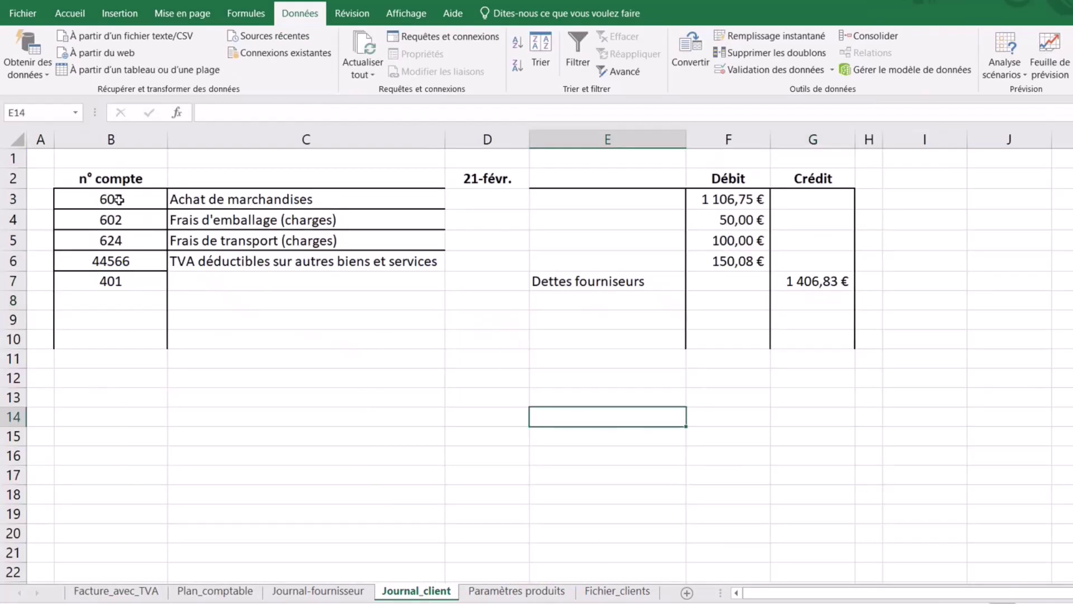
Remove the inner horizontal borders from B3:C6 via Autres bordures, keeping the outer border.
mouse_move(106, 199)
left_mouse_down()
mouse_move(326, 239)
mouse_move(346, 259)
left_mouse_up()
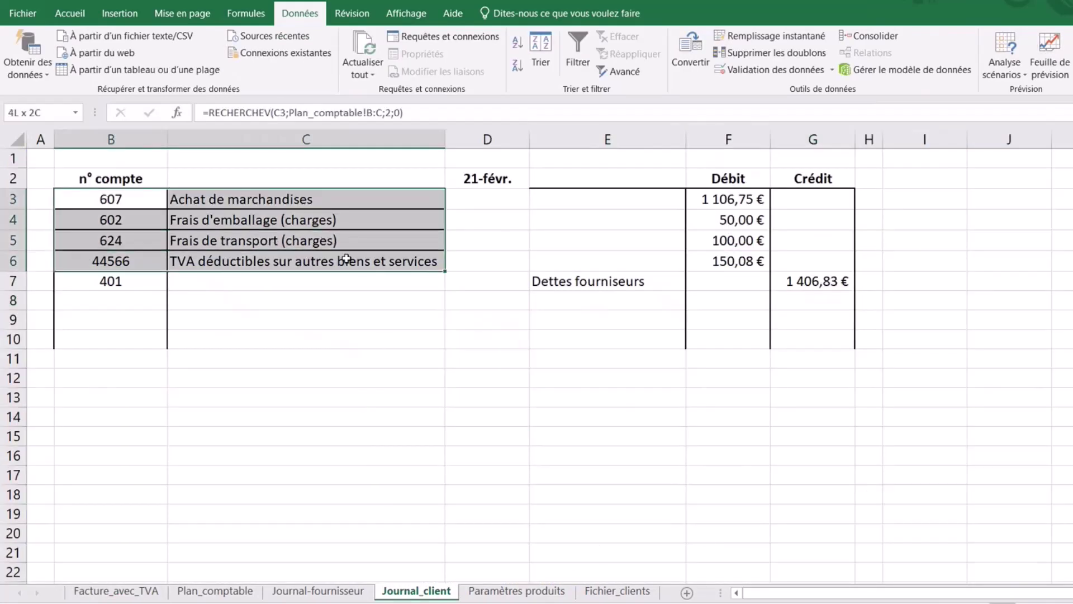
left_click(70, 12)
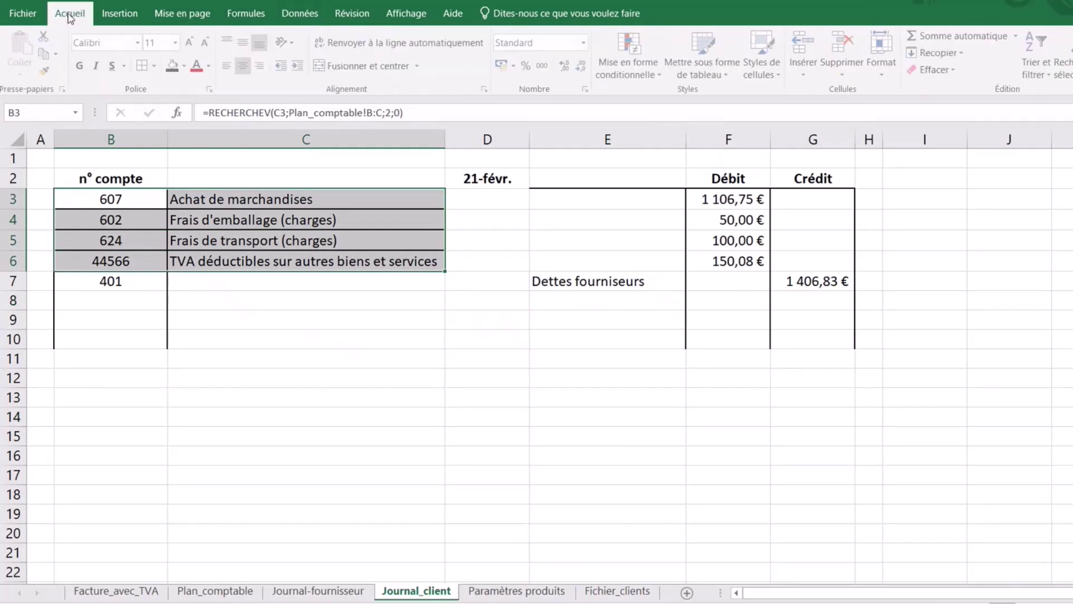
left_click(157, 65)
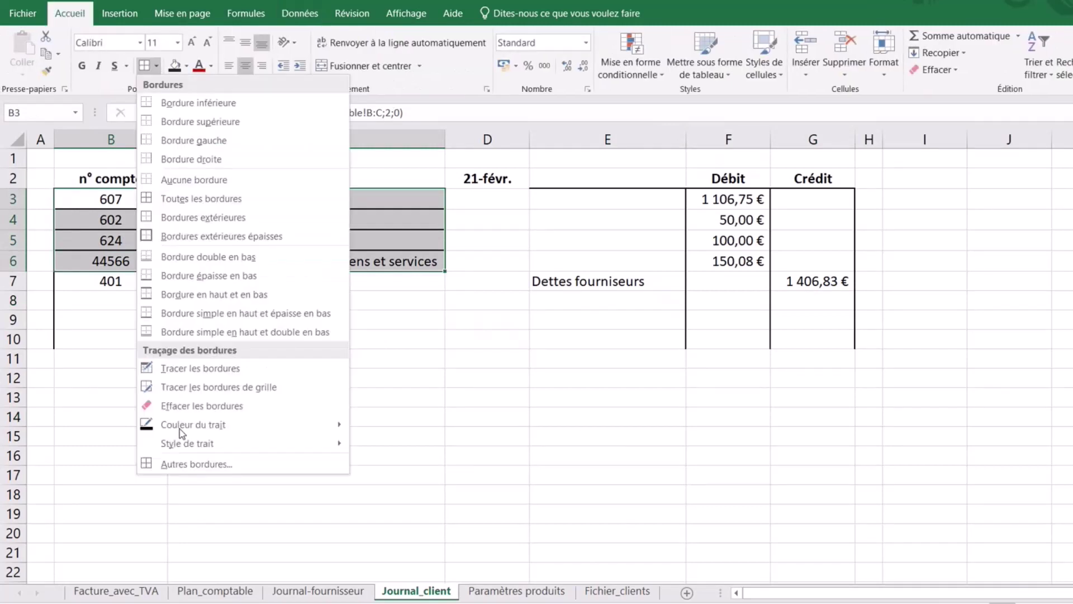
left_click(188, 465)
left_click(646, 392)
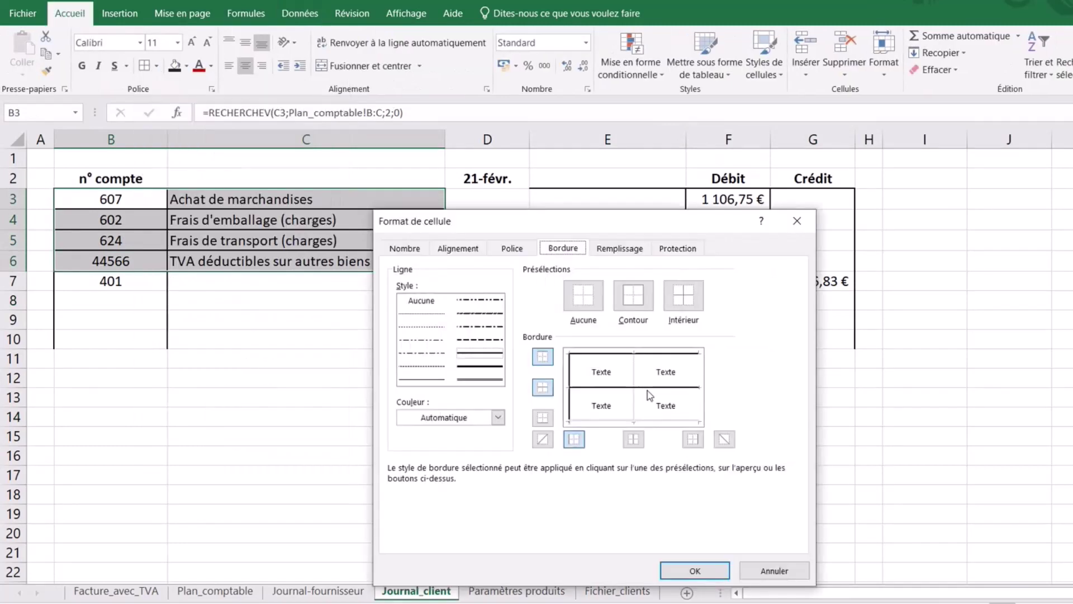
left_click(641, 387)
left_click(706, 568)
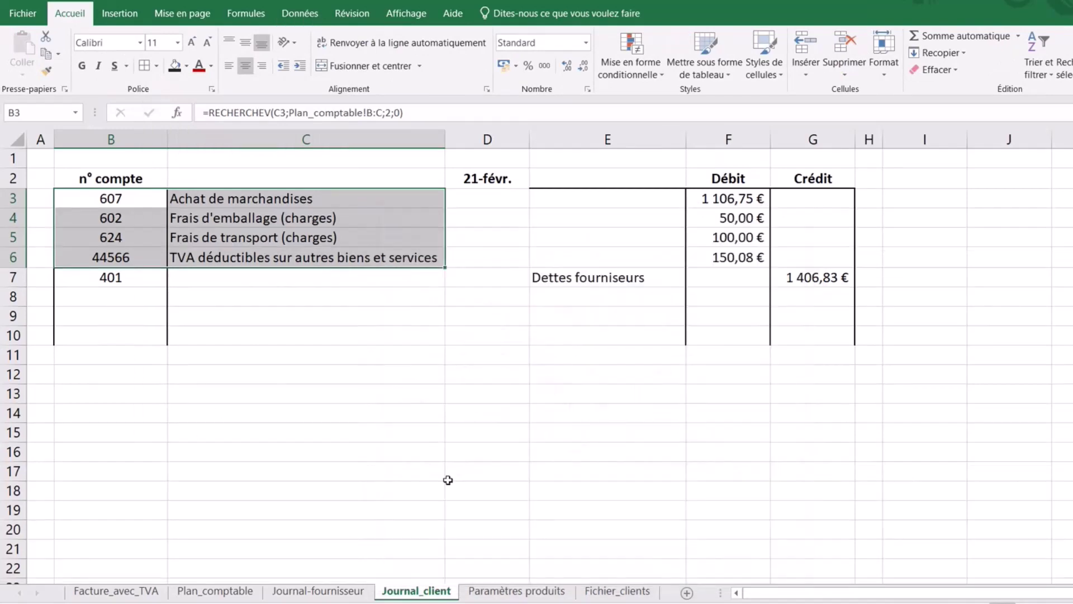
left_click(446, 476)
left_click(263, 294)
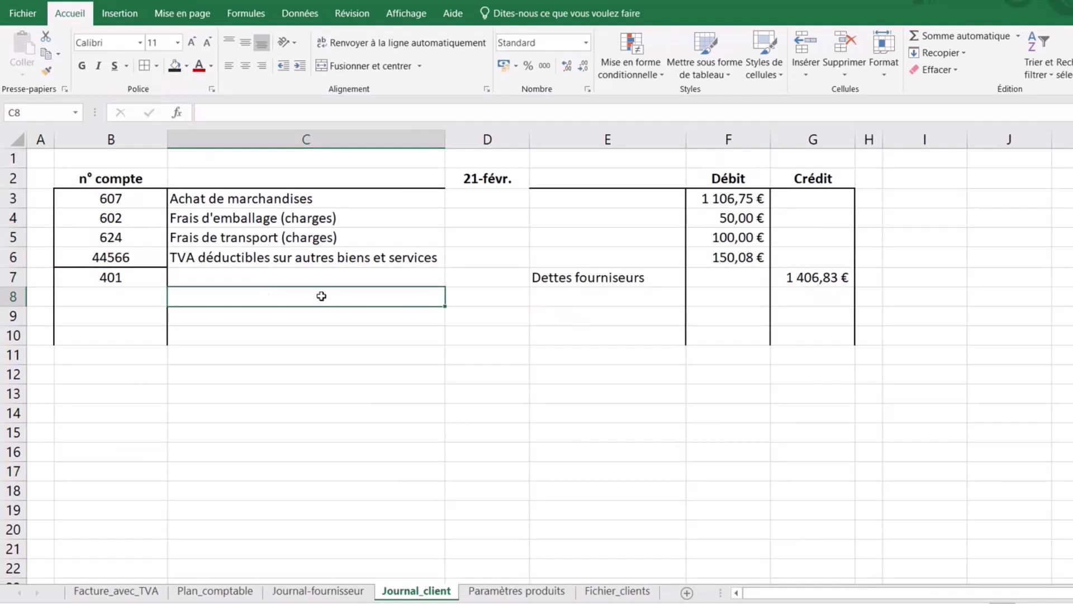
Put an italic invoice reference in C8 joining Facture_avec_TVA cells B13 and C13.
type("=")
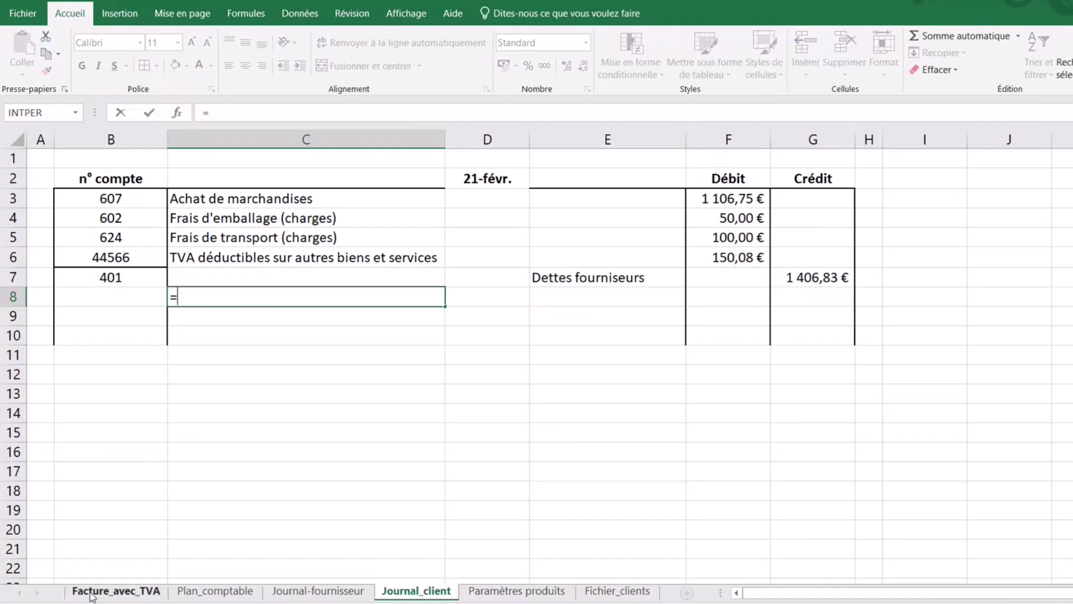
left_click(109, 592)
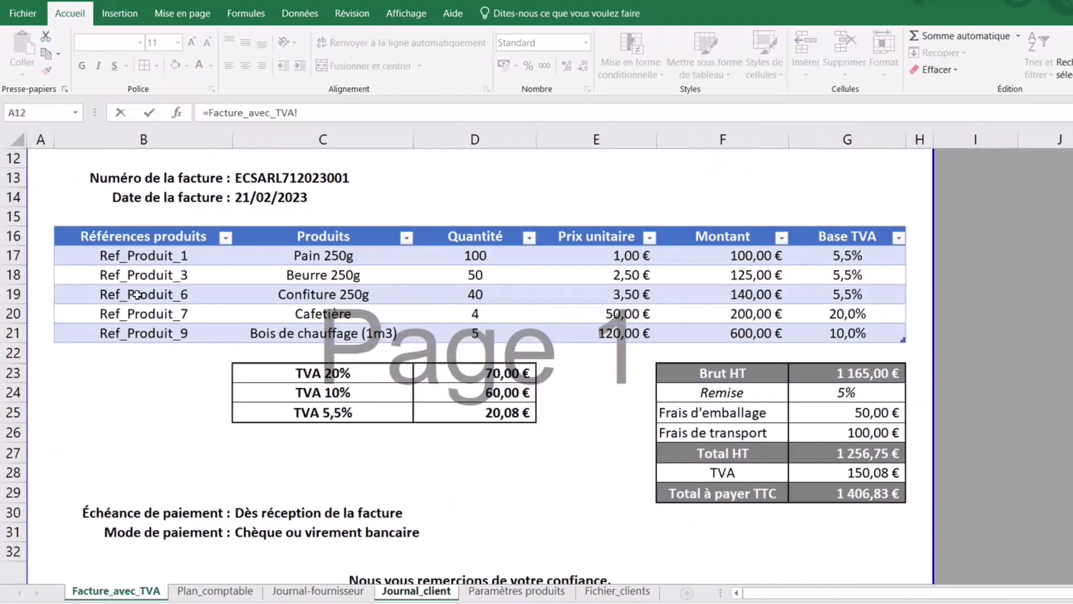
left_click(152, 180)
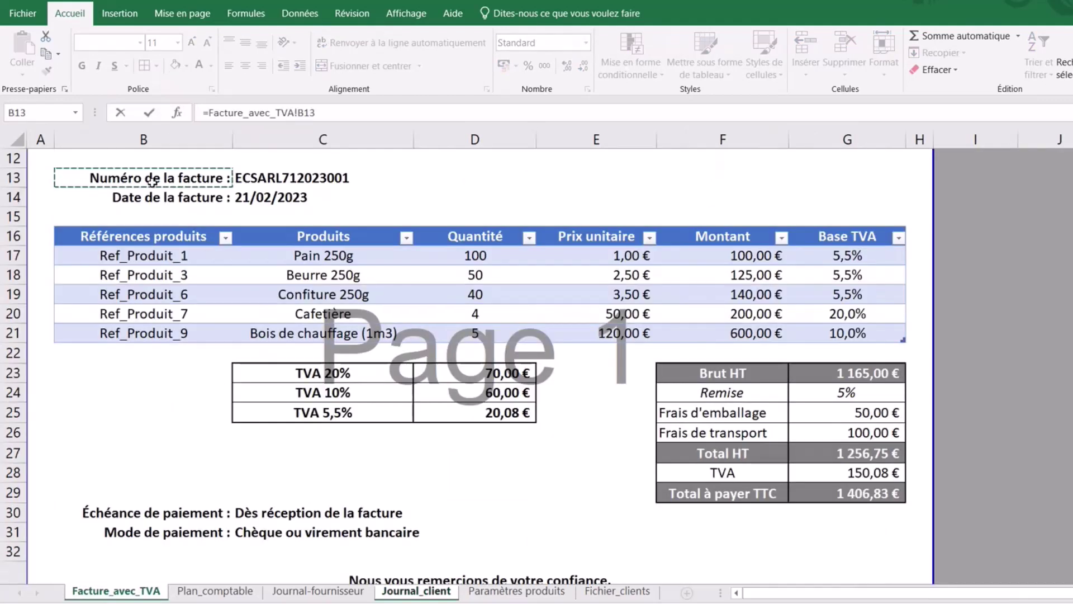
type("&")
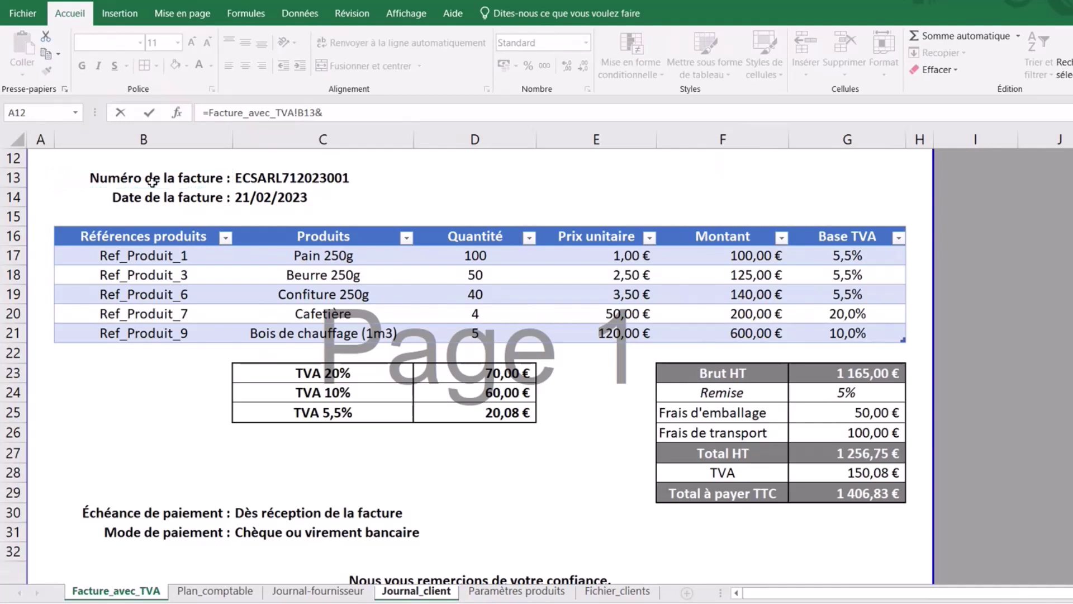
left_click(277, 180)
key("Return")
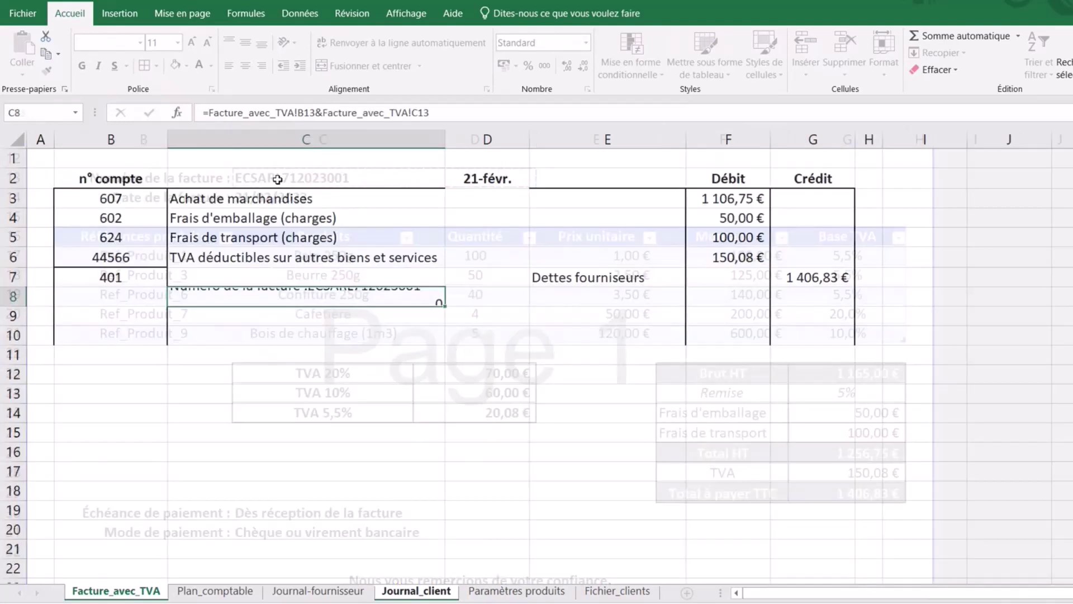
left_click(251, 301)
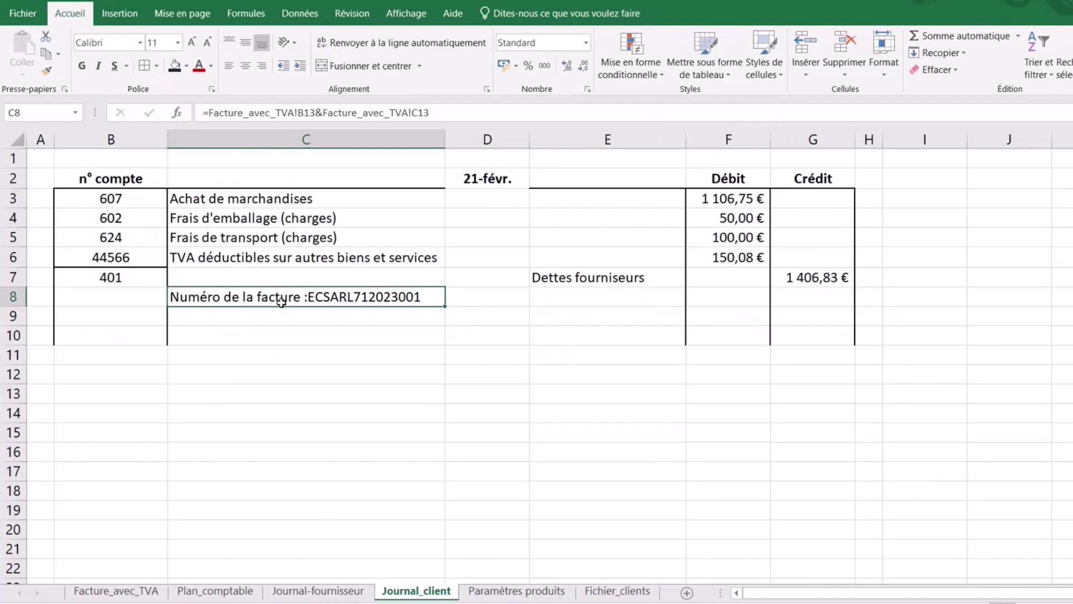
left_click(98, 66)
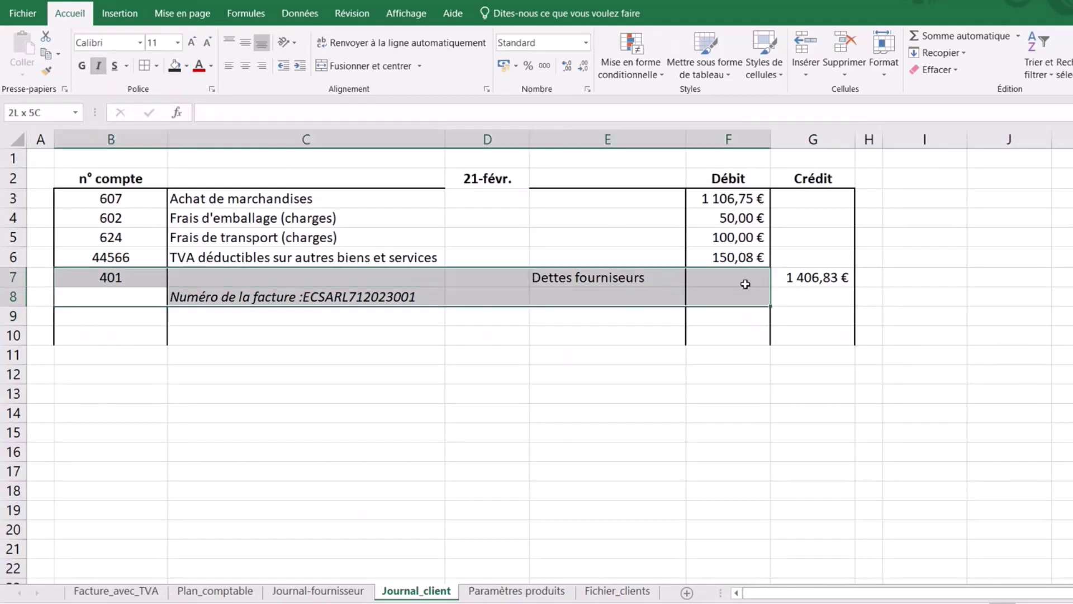
Add a bottom border under B8:G8.
left_click_drag(134, 298, 805, 297)
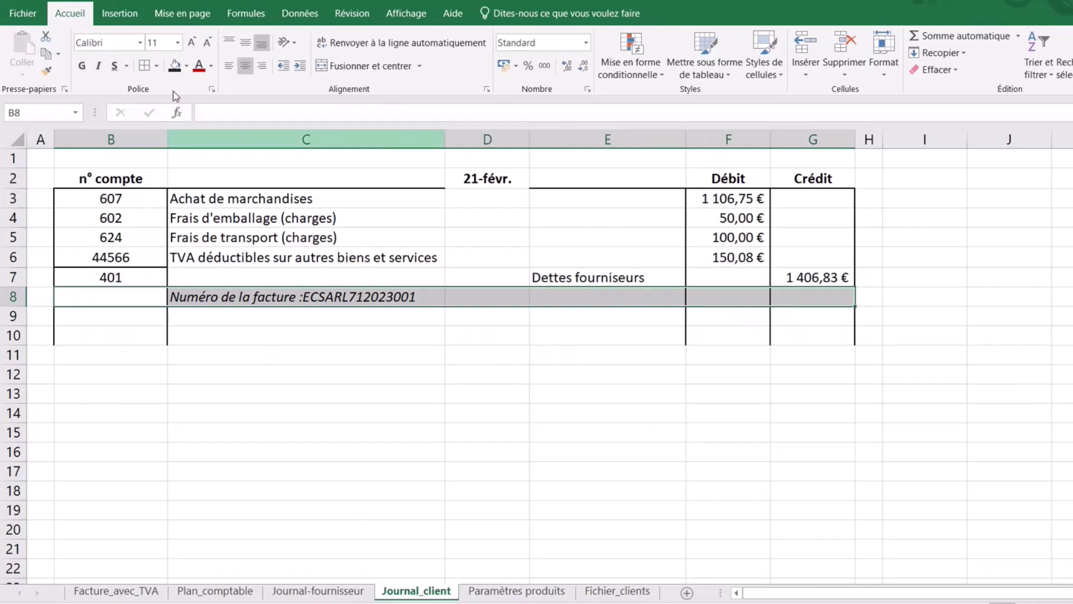
left_click(156, 65)
left_click(169, 463)
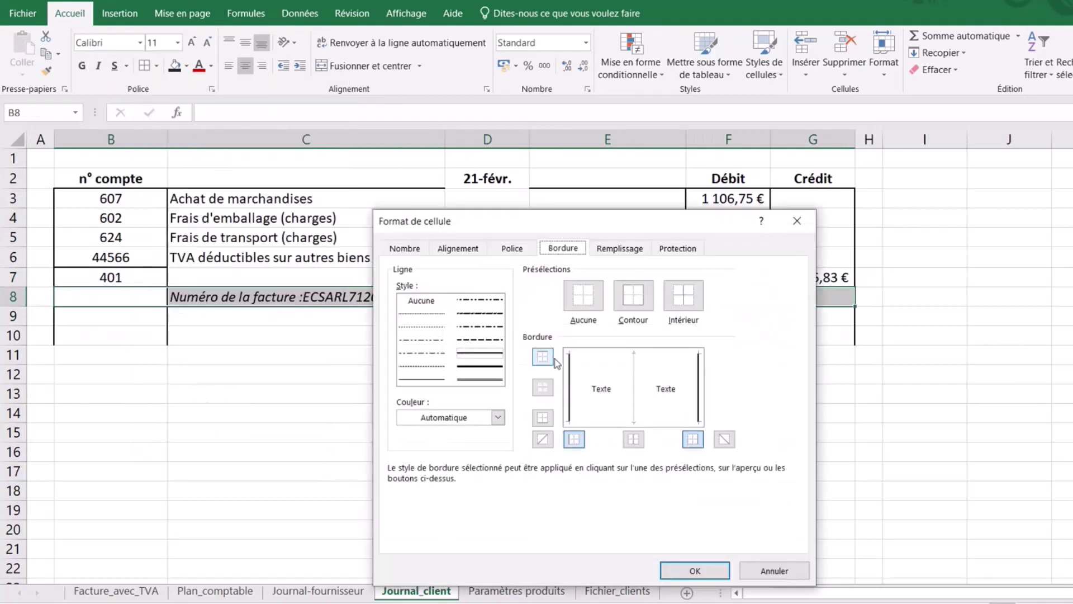
left_click(593, 420)
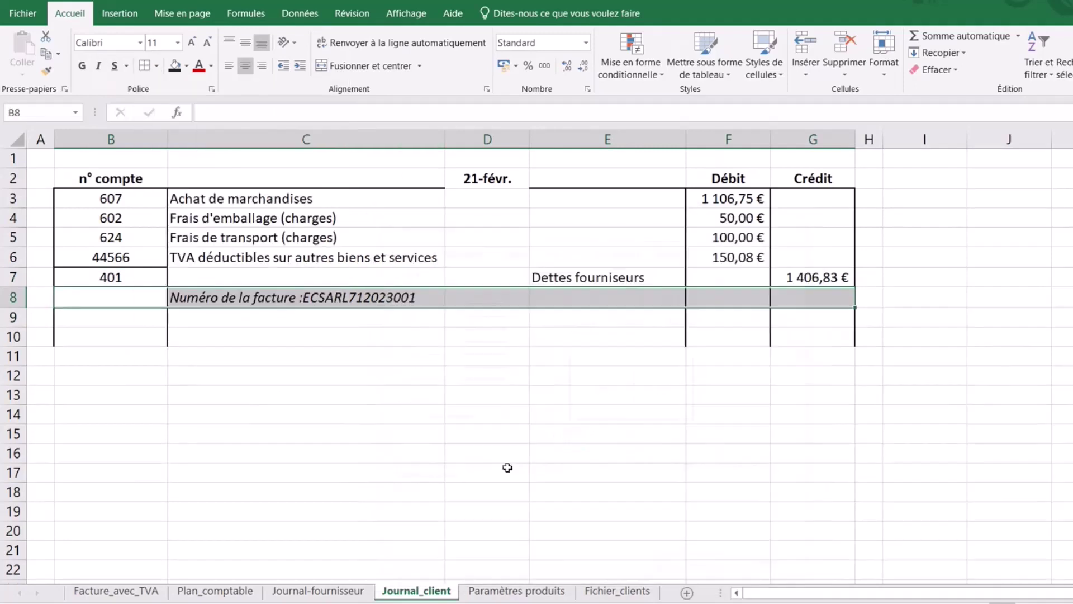
left_click(695, 570)
left_click(436, 419)
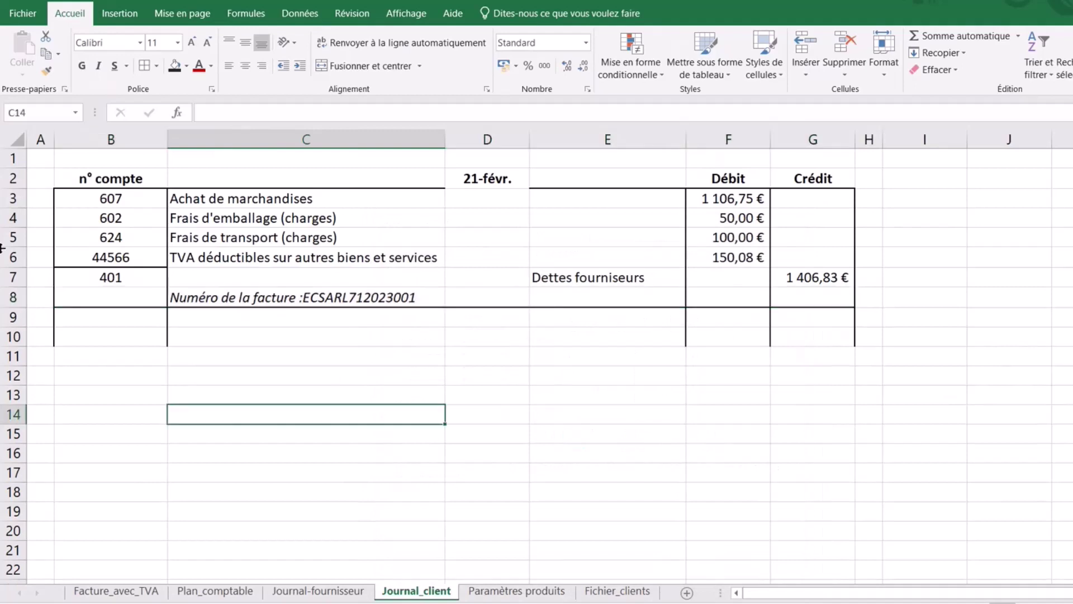
Delete the empty rows 9 to 11.
left_click_drag(17, 317, 16, 356)
right_click(12, 319)
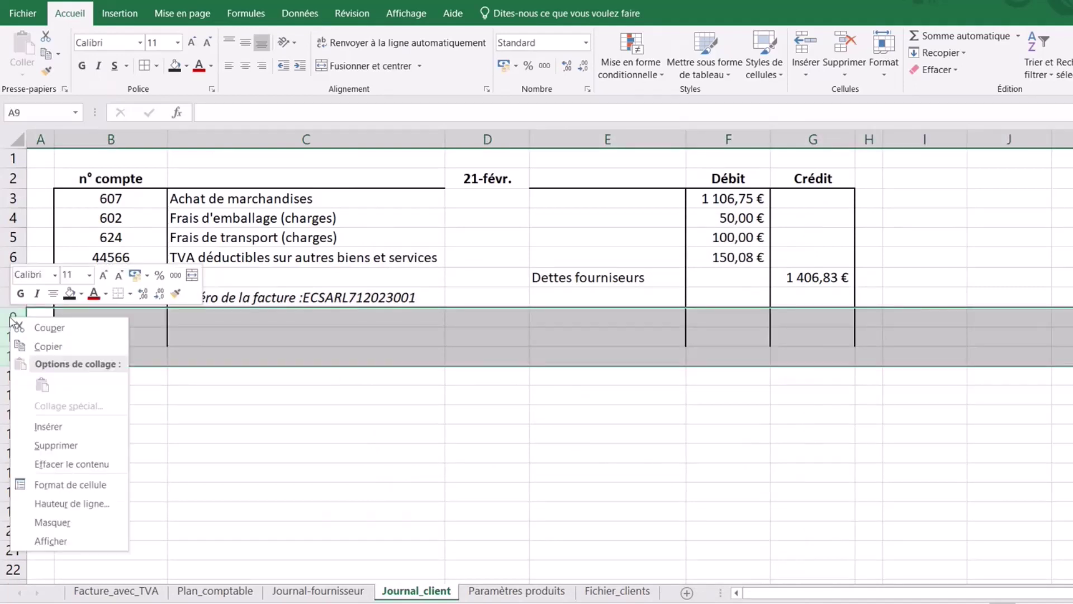
left_click(55, 445)
left_click(689, 424)
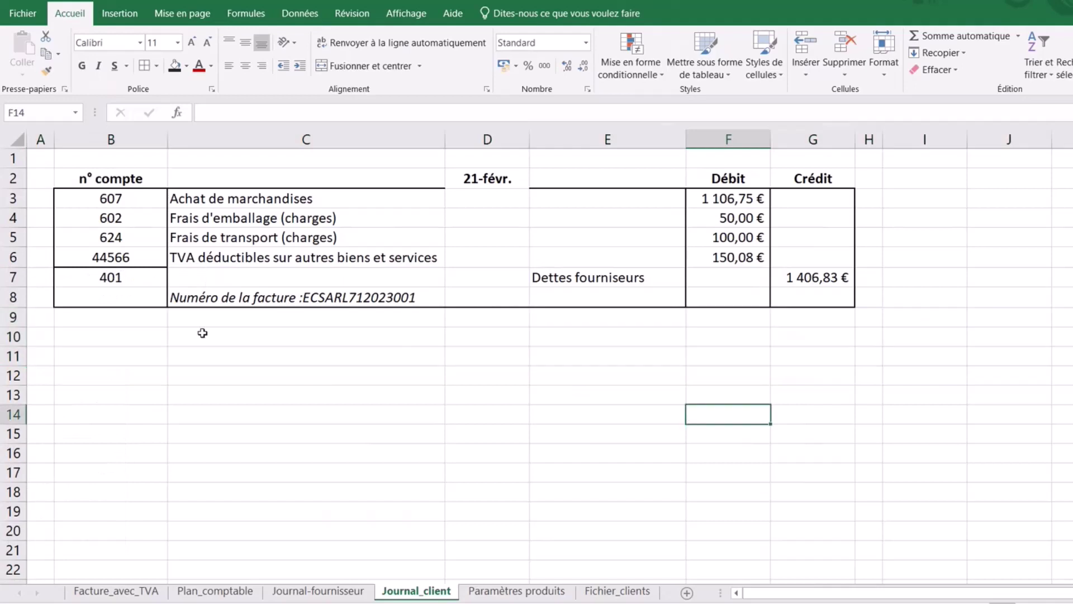
left_click(749, 196)
left_click(737, 219)
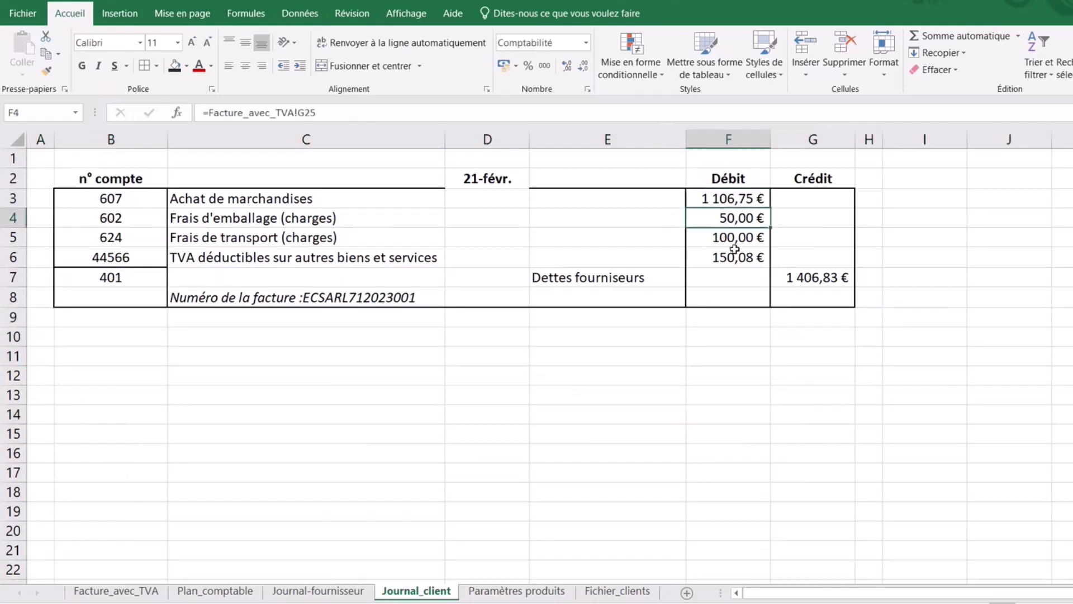
left_click(759, 244)
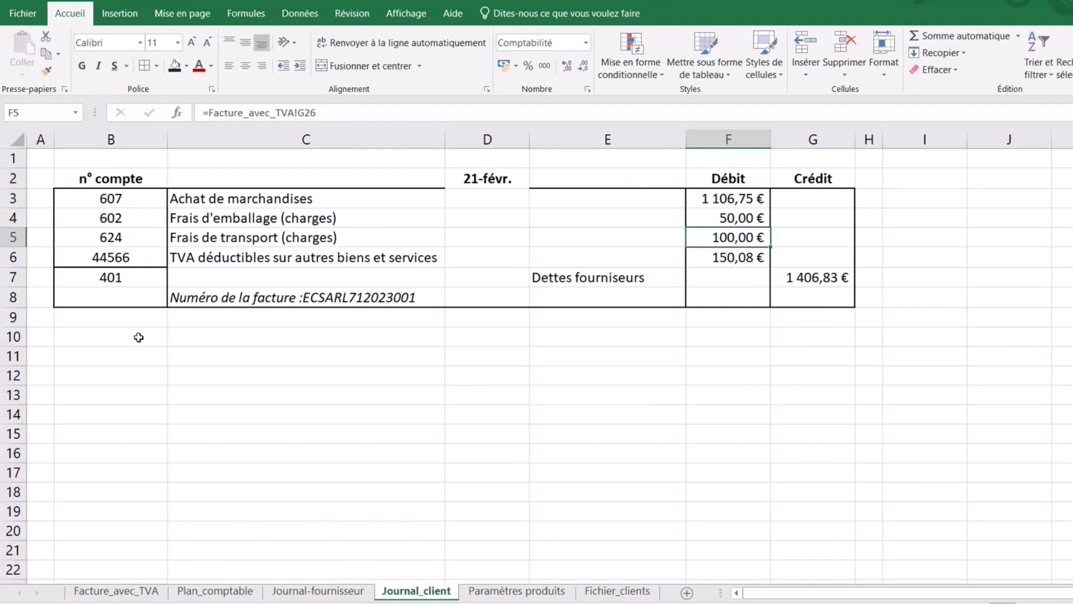
Copy the B11:G15 payment block from Journal-fournisseur and paste it at B10 in Journal_client.
left_click(319, 590)
left_click_drag(206, 356, 344, 428)
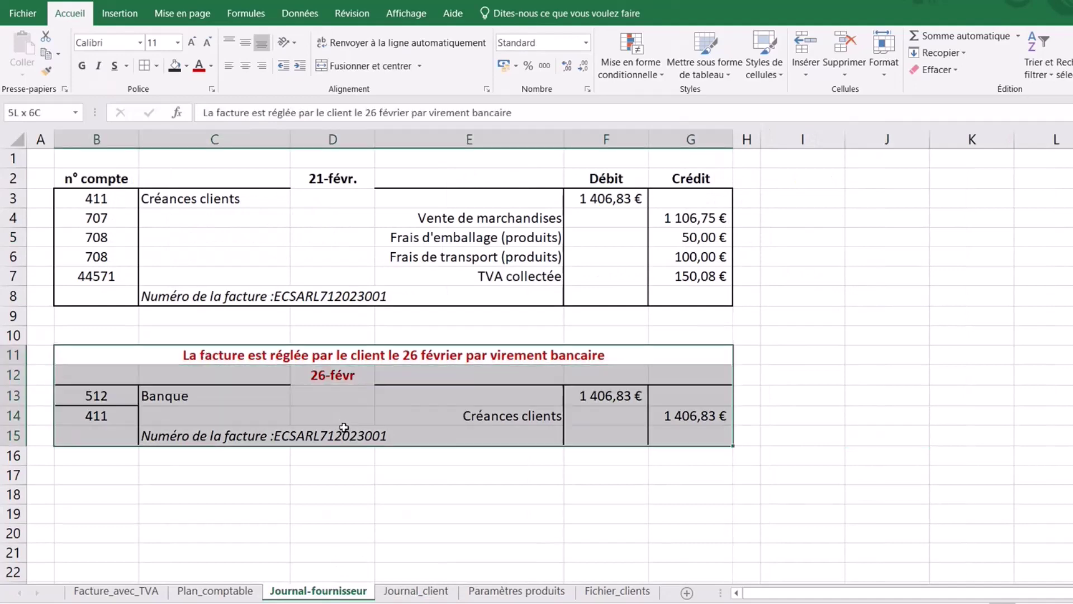
left_click(46, 54)
left_click(416, 590)
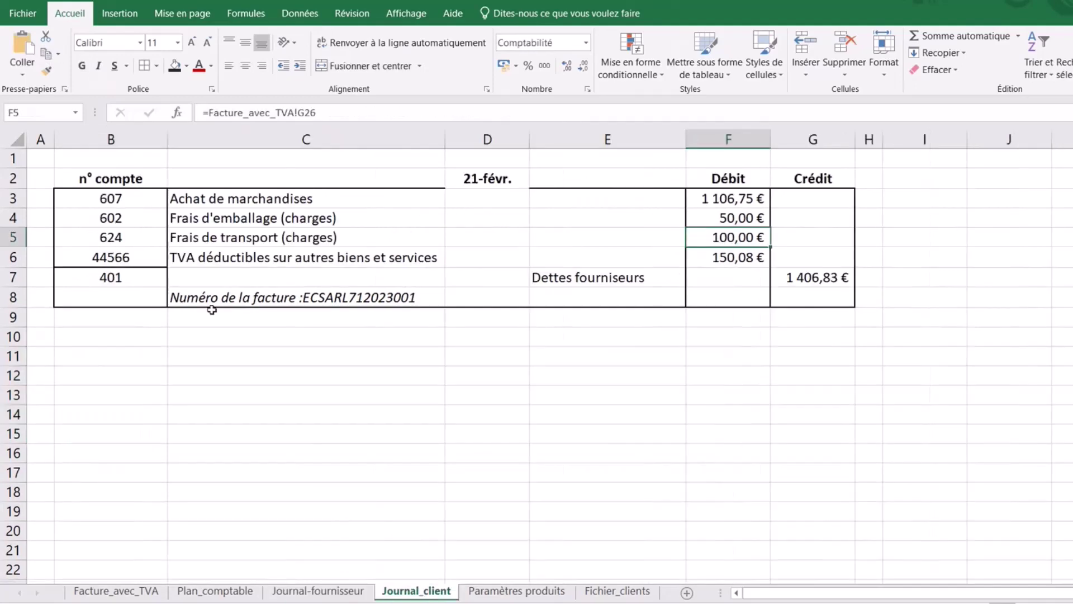
left_click(143, 333)
left_click(22, 48)
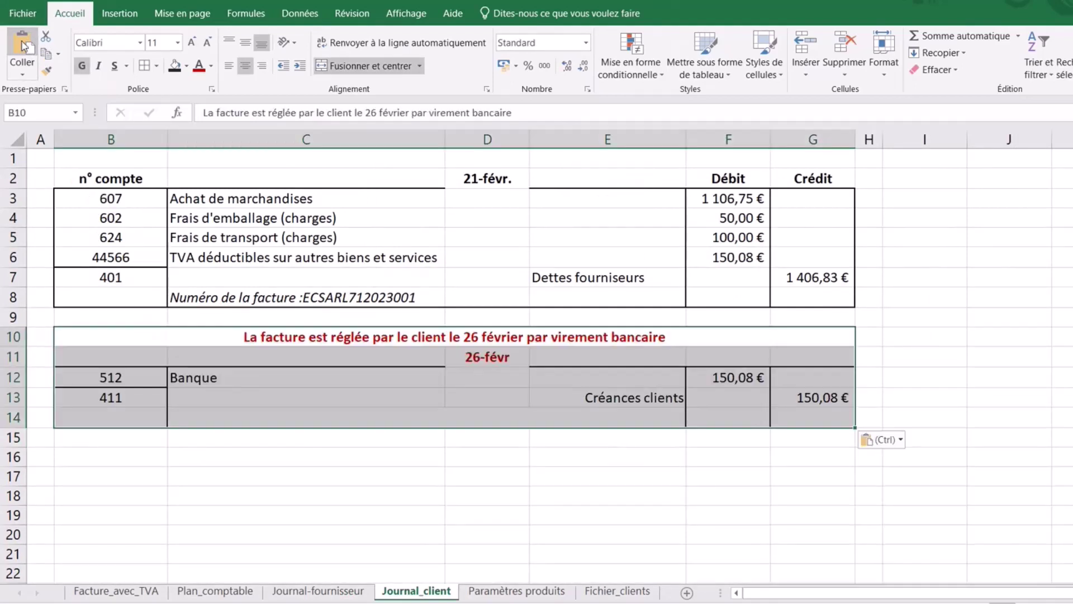
left_click(360, 457)
Clear the copied account lines in B12:G14, keeping the 26-févr heading and table.
left_click_drag(111, 377, 790, 412)
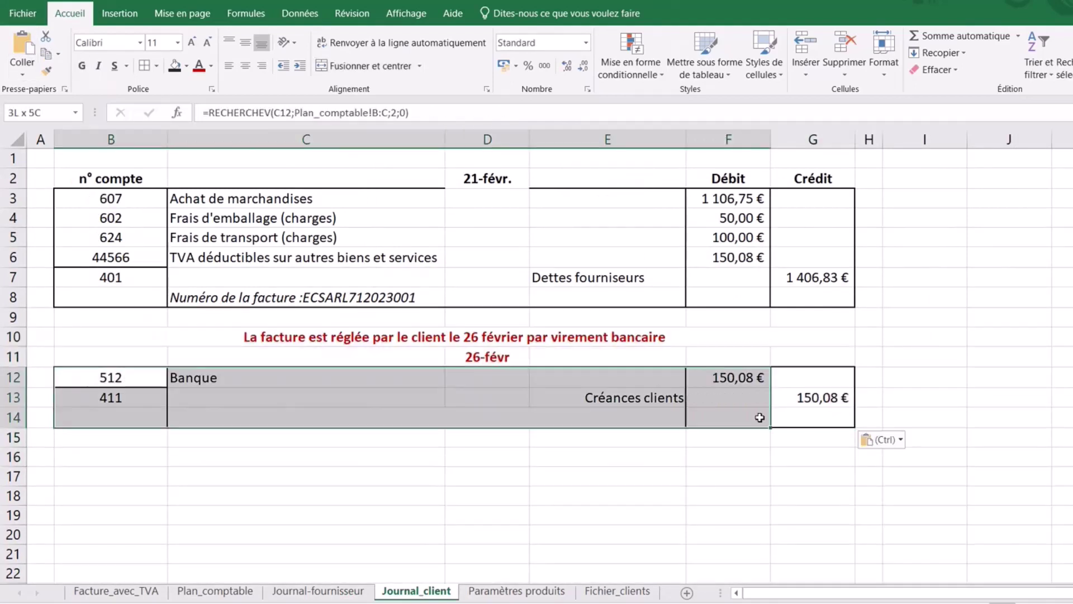
key("Delete")
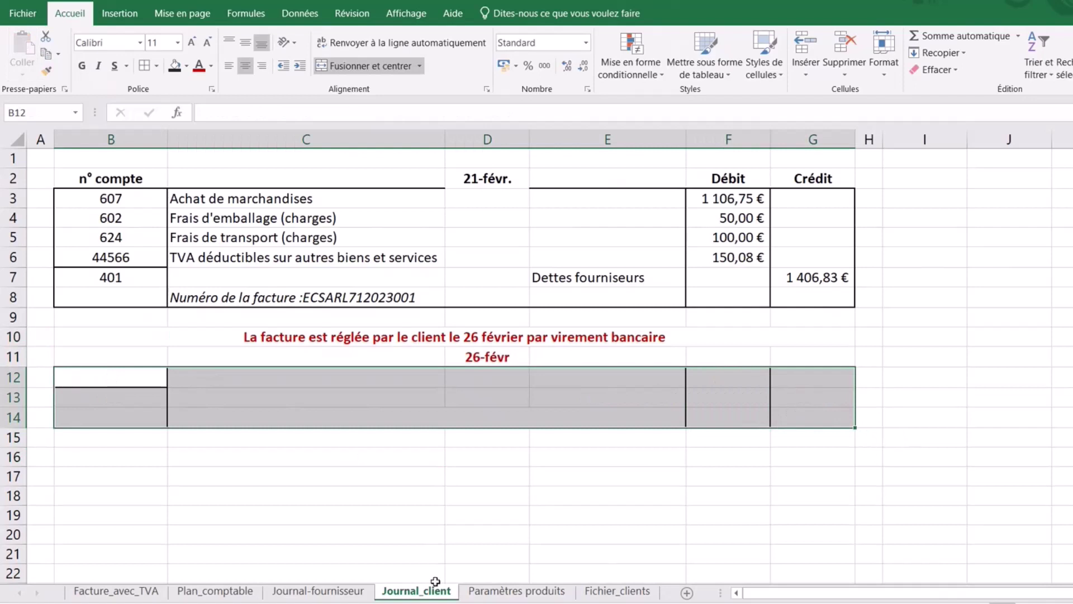
left_click(433, 577)
left_click(140, 399)
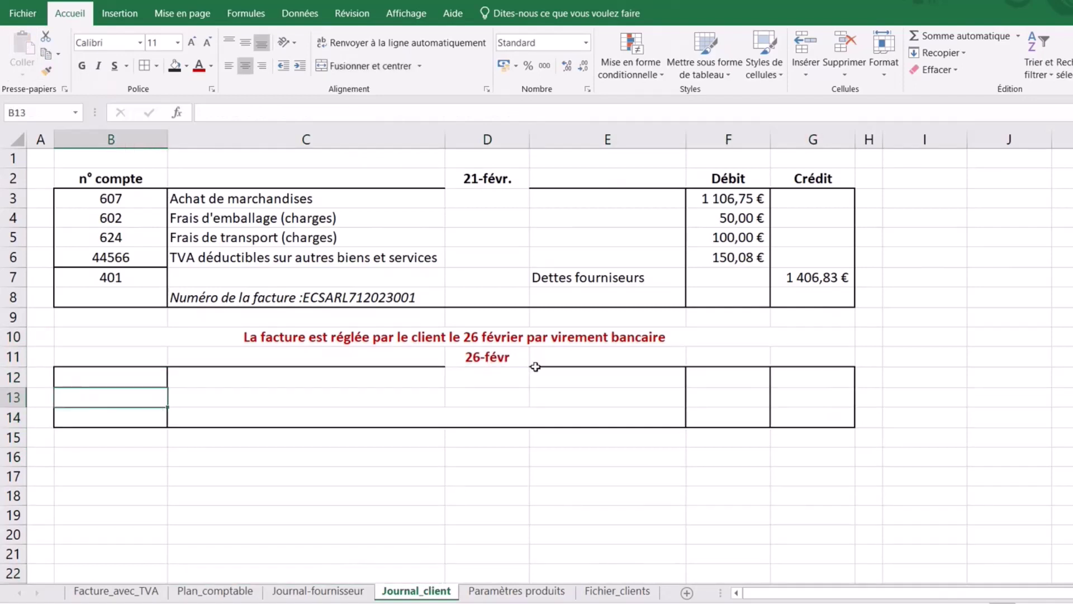
left_click(487, 356)
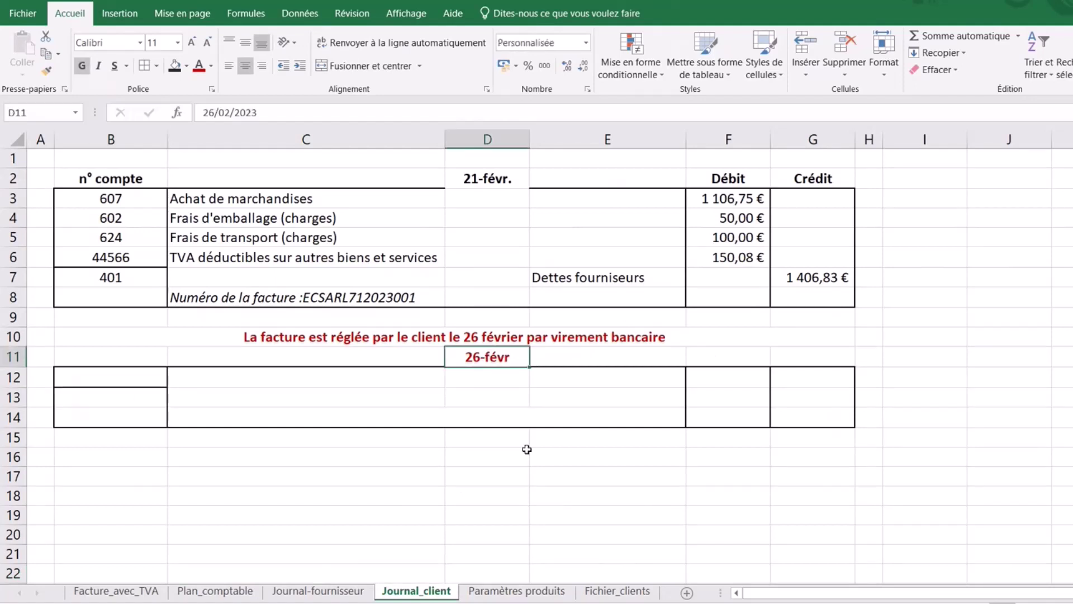
left_click(510, 514)
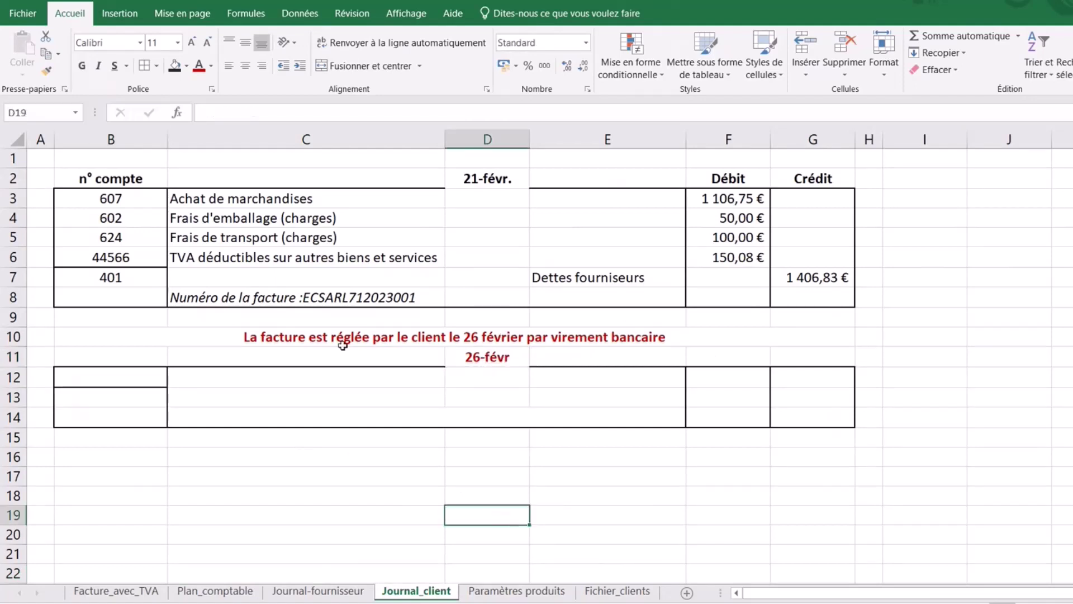
left_click(298, 370)
left_click(134, 399)
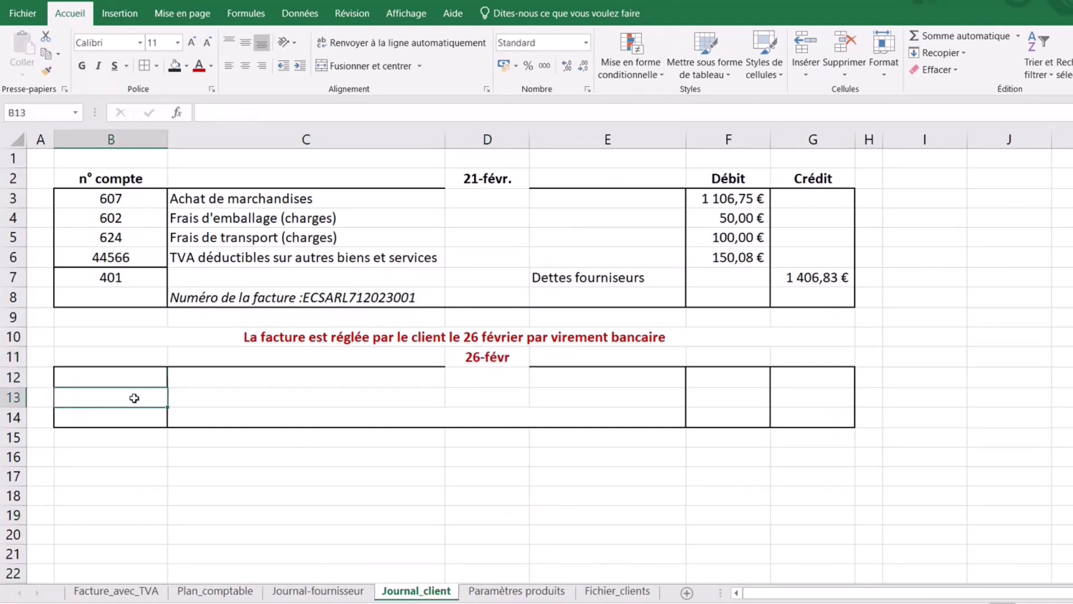
left_click(157, 65)
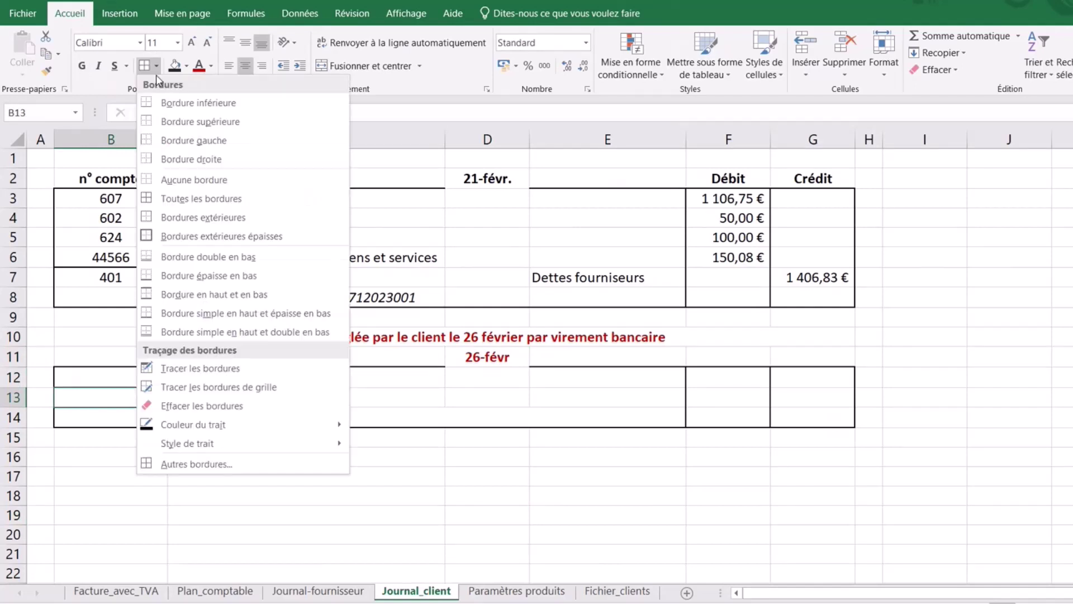
Remove B13's top and bottom borders so rows 12–14 have no inner horizontal lines.
left_click(211, 464)
left_click(626, 360)
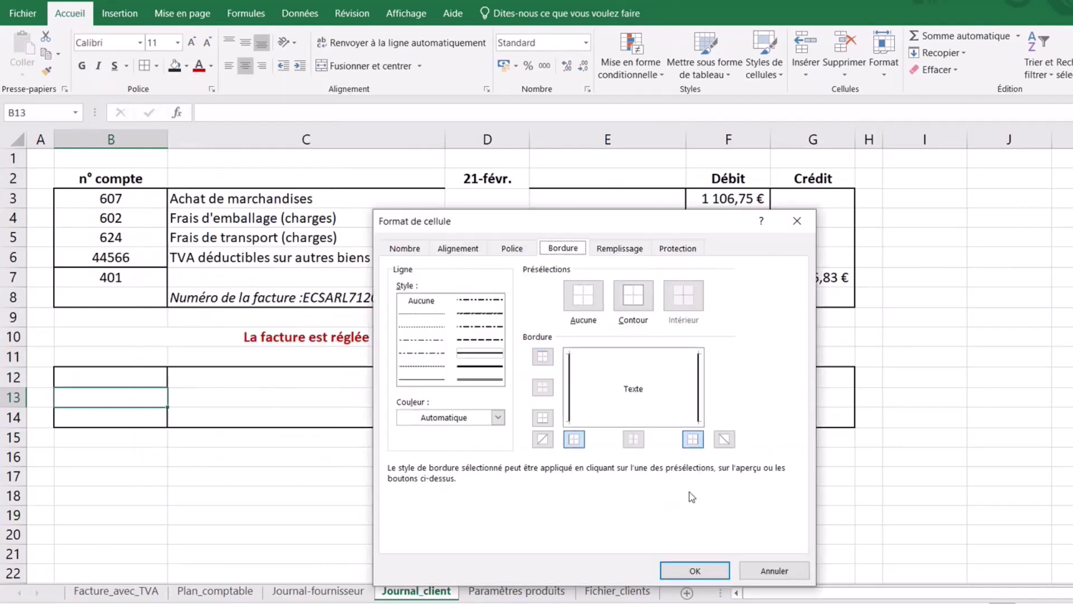
left_click(693, 570)
left_click(340, 503)
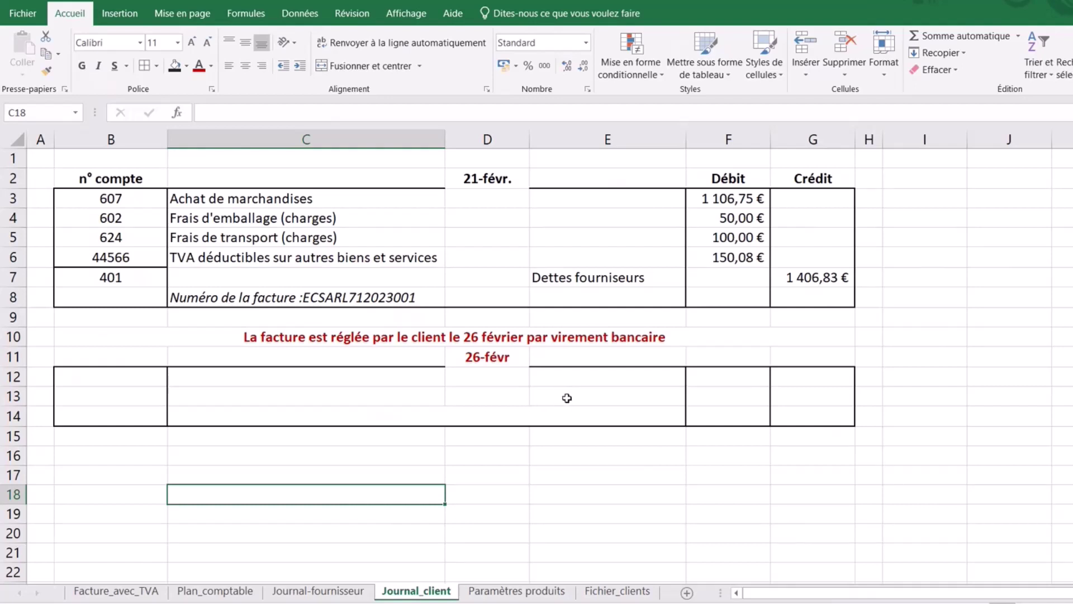
left_click(566, 398)
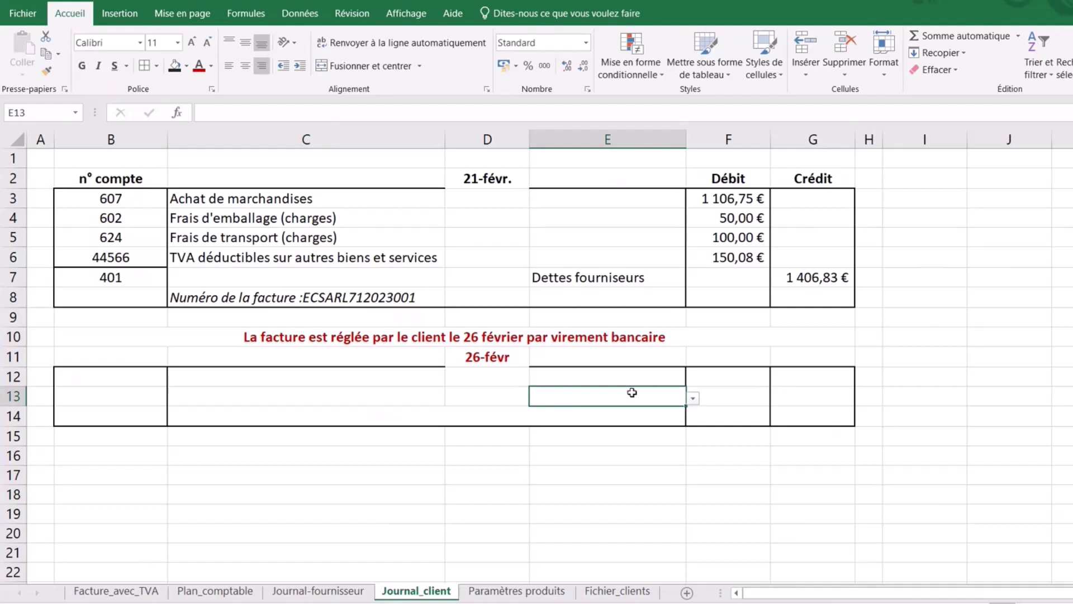
Choose Banque as the account label in E13.
left_click(741, 454)
left_click(614, 394)
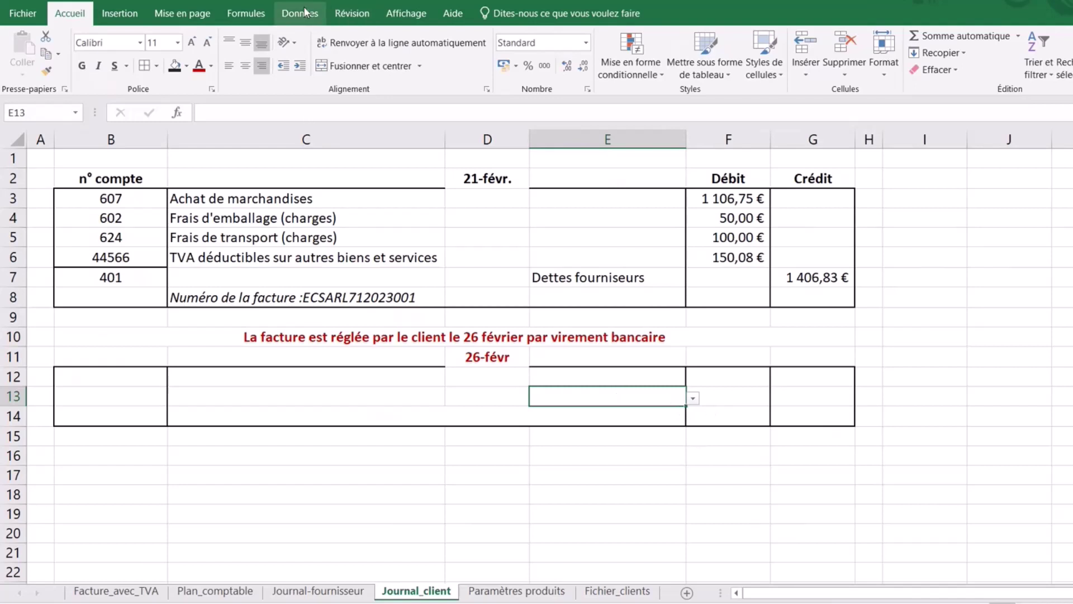
left_click(693, 398)
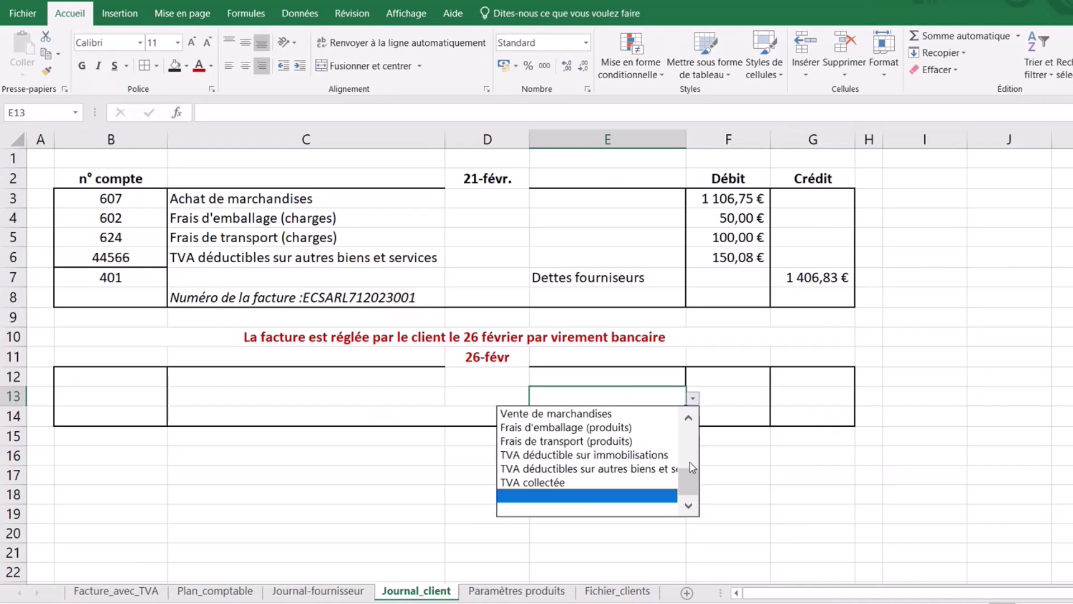
left_click_drag(692, 467, 688, 428)
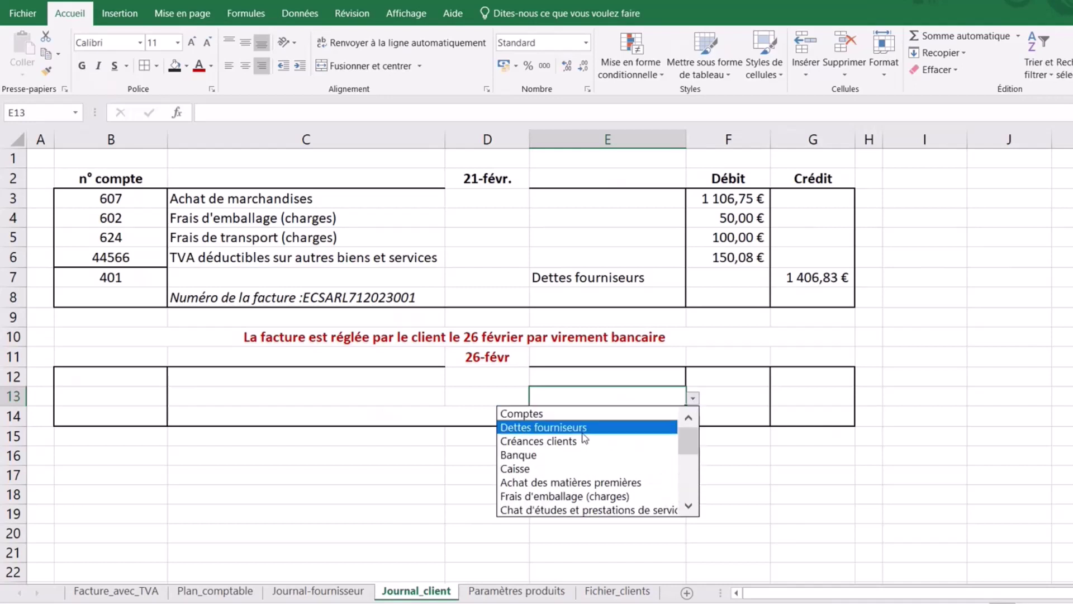
left_click(561, 454)
left_click(820, 398)
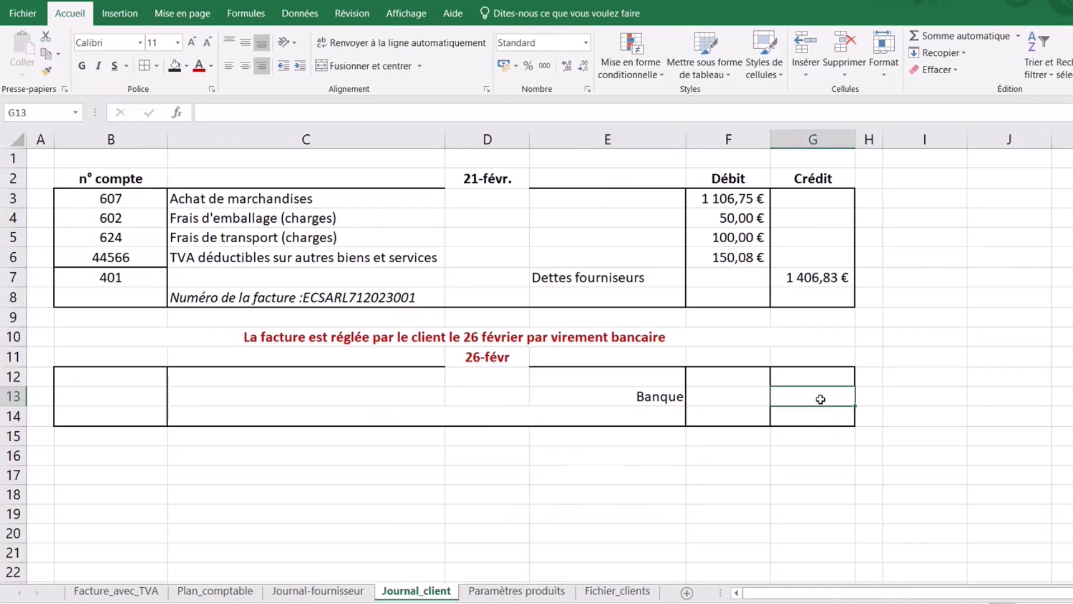
Enter a RECHERCHEV on Plan_comptable columns B:C in B13 to return account 512.
left_click(160, 397)
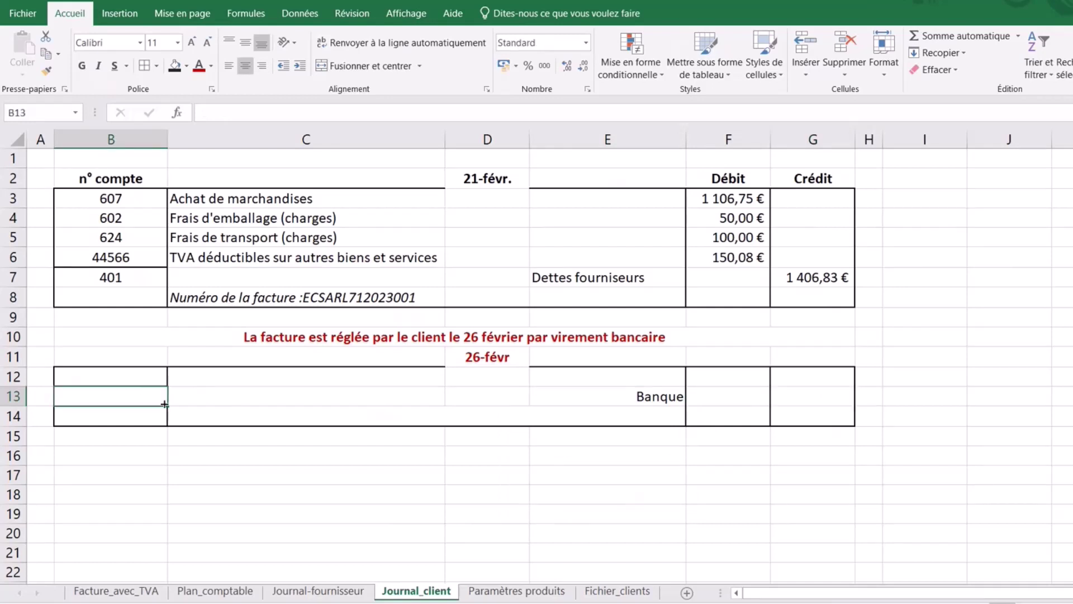
type("=recherc")
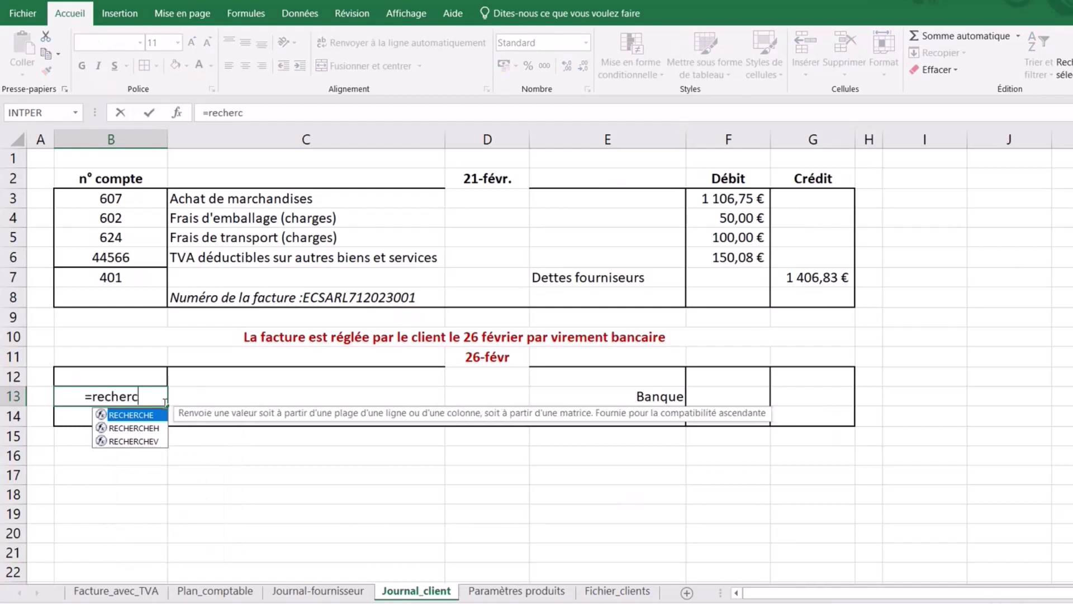
type("he")
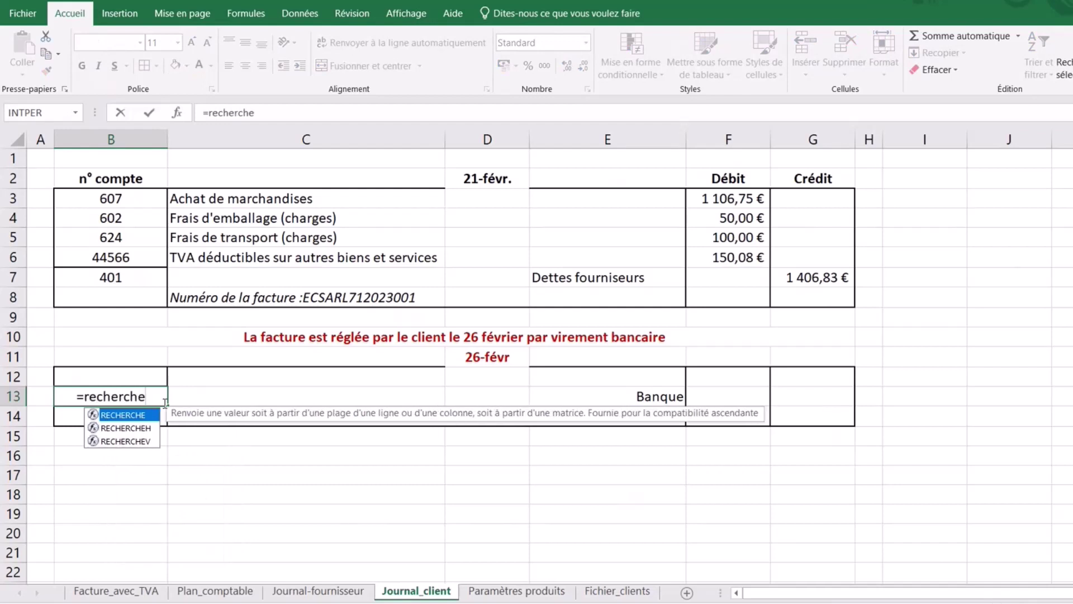
type("v(")
left_click(652, 396)
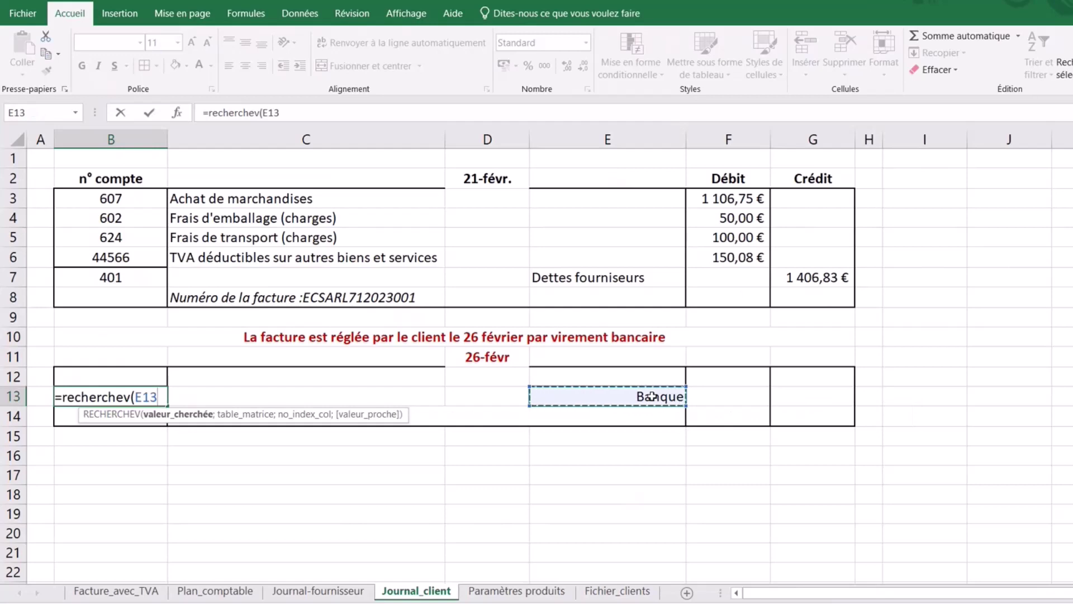
type(";")
left_click(214, 591)
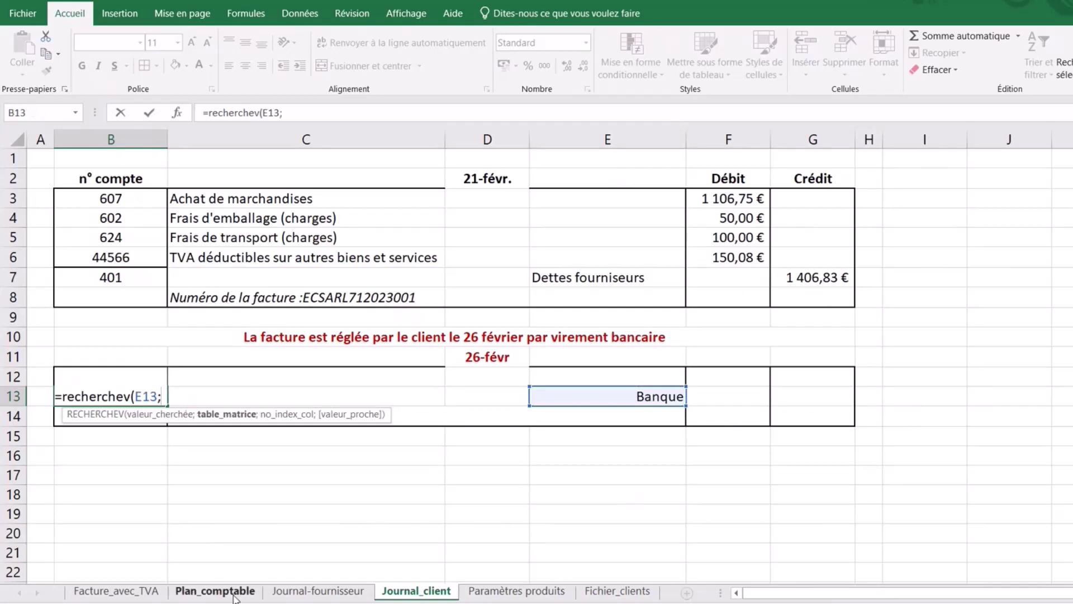
left_click(256, 140)
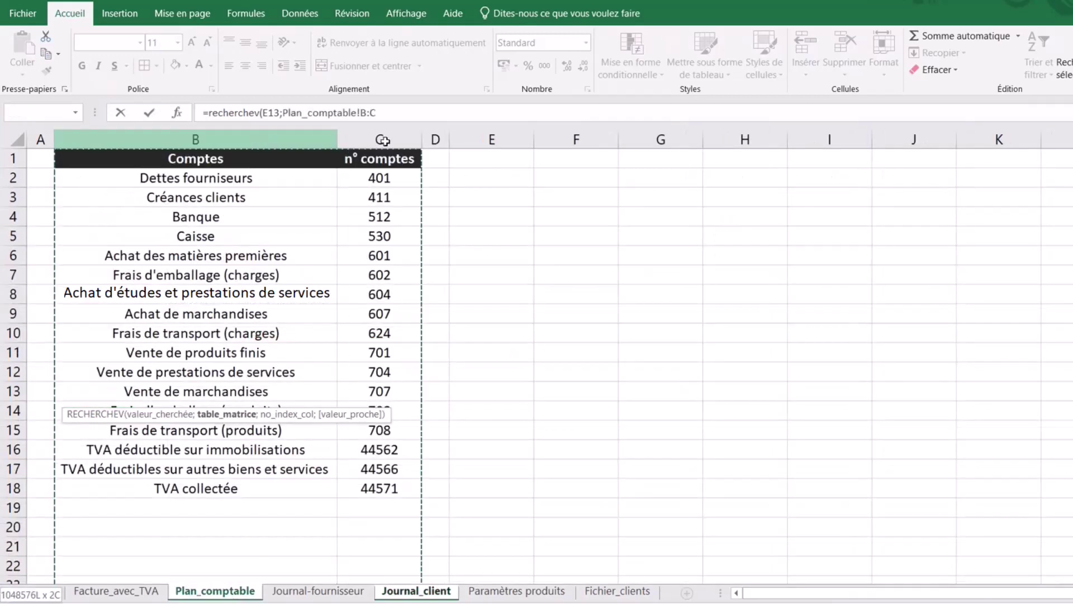
left_click_drag(256, 147, 383, 139)
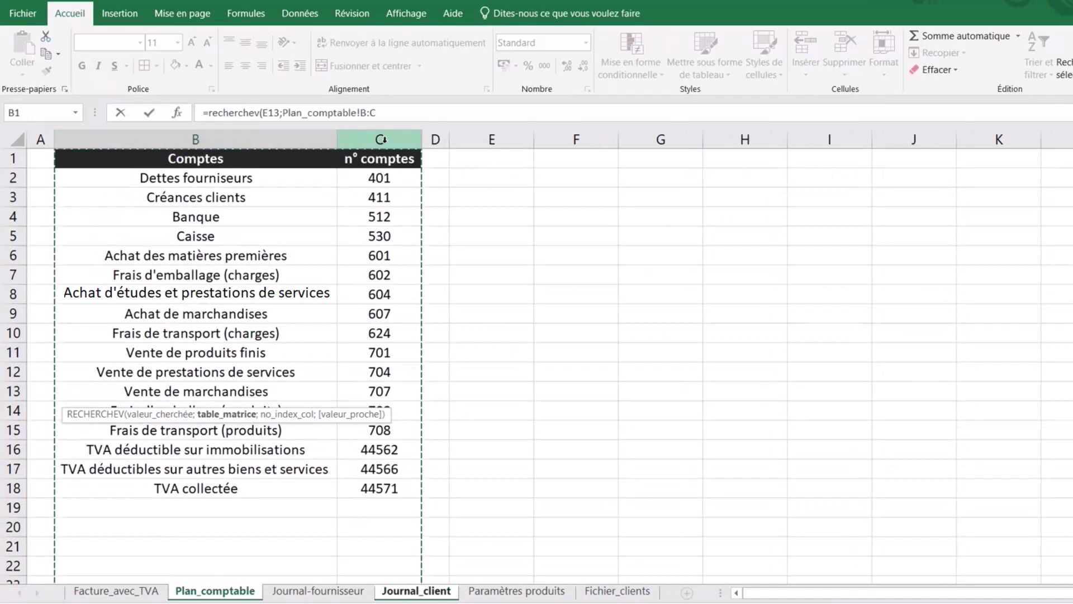
type(";")
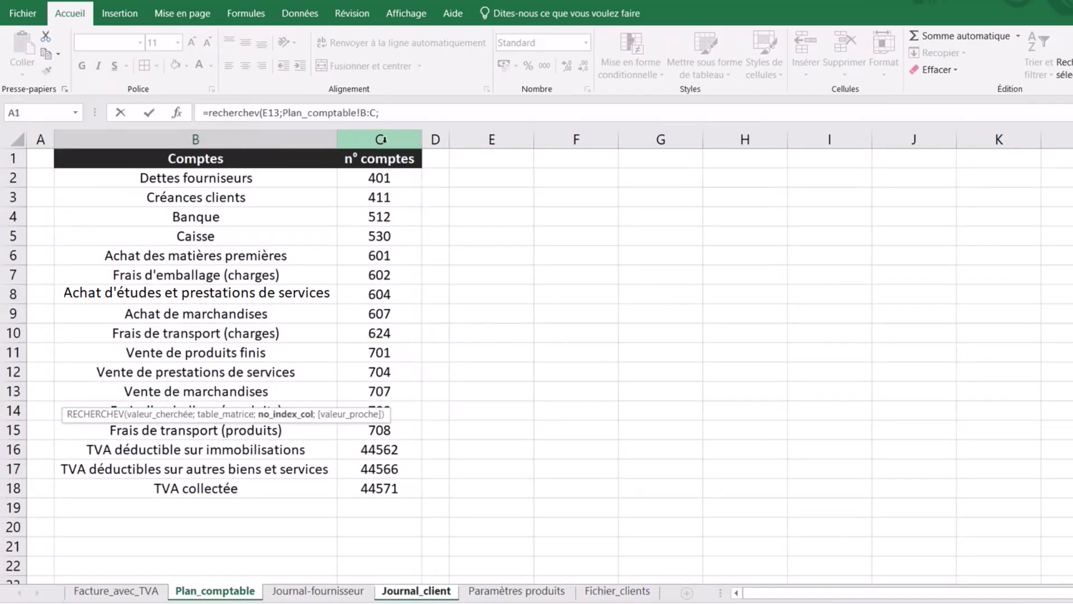
type("2;0")
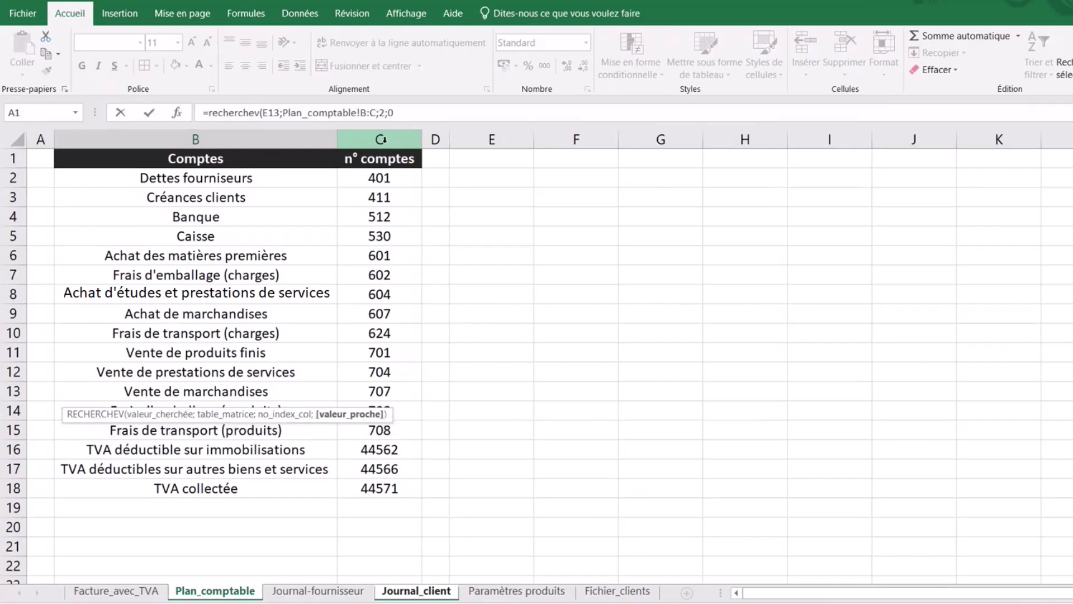
type(")")
key("Return")
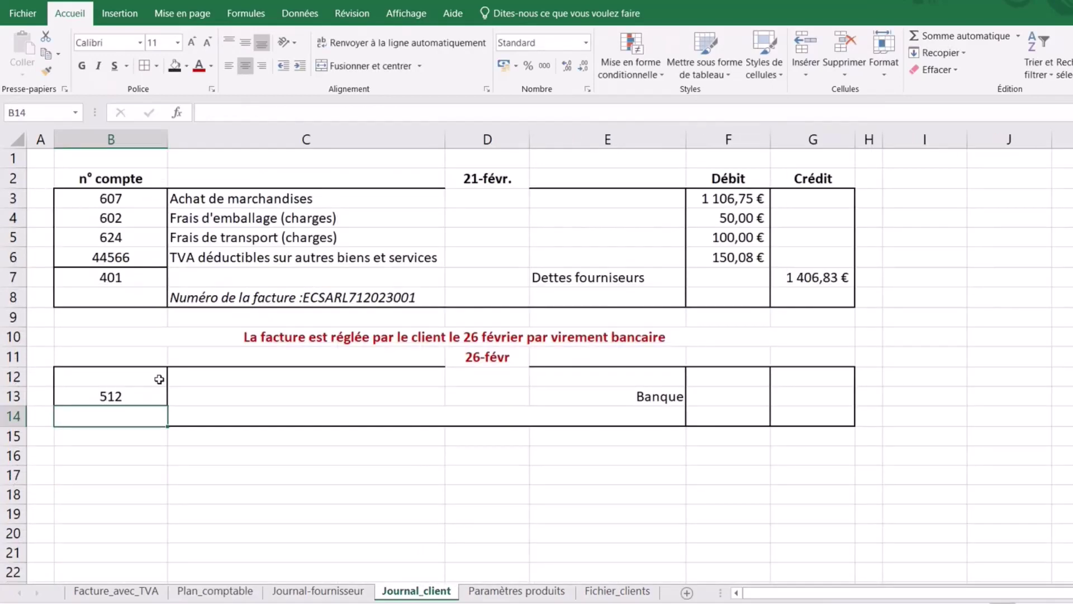
left_click(158, 391)
left_click(252, 456)
Link G13's credit to the invoice total in Facture_avec_TVA!G29 (1 406,83 €).
left_click(804, 397)
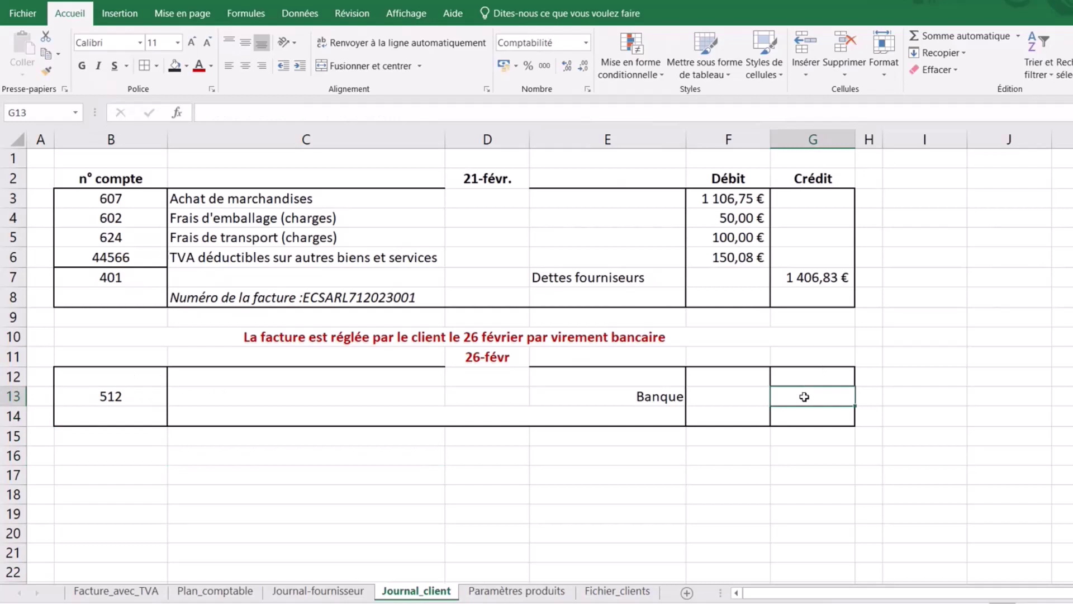
type("=")
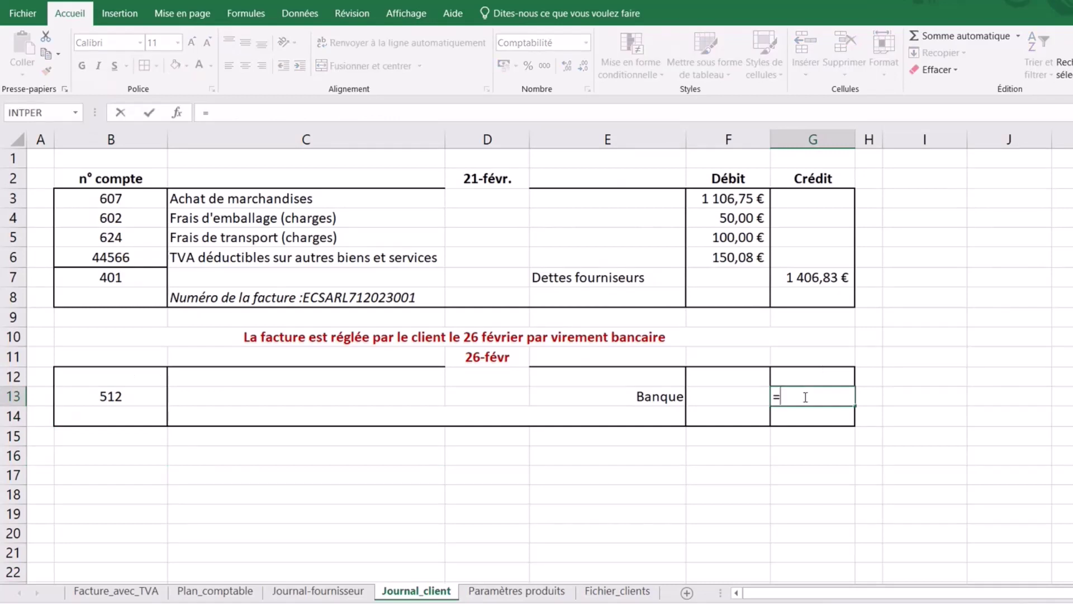
left_click(117, 591)
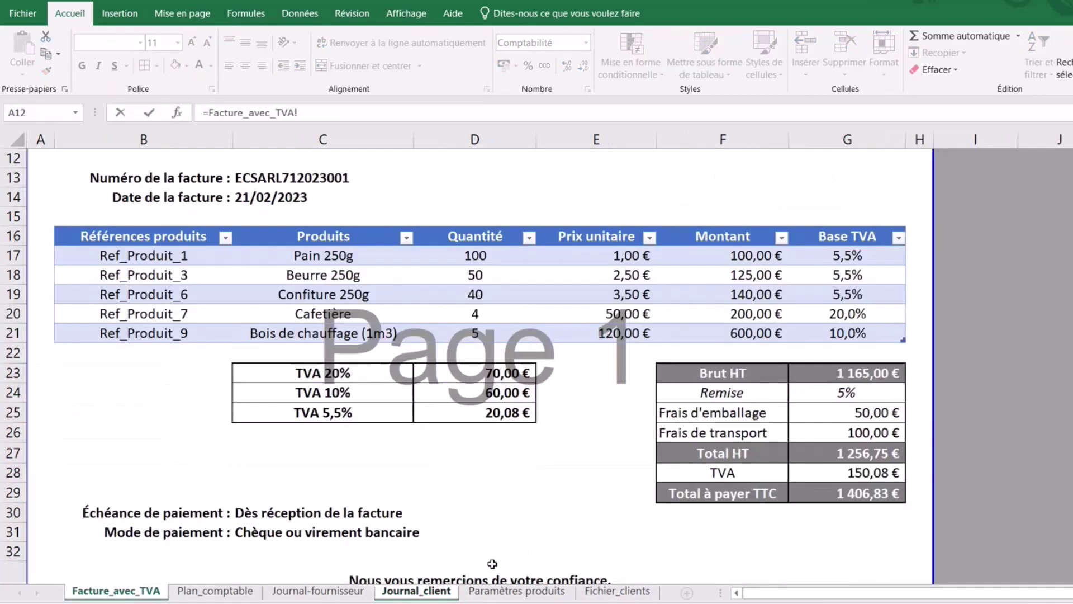
left_click(875, 495)
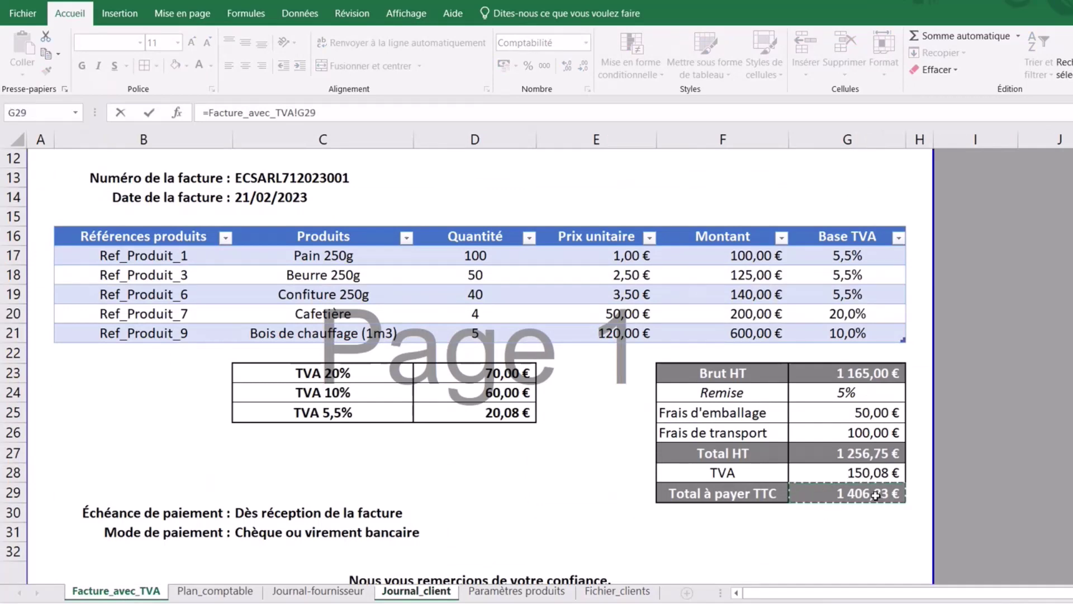
key("Return")
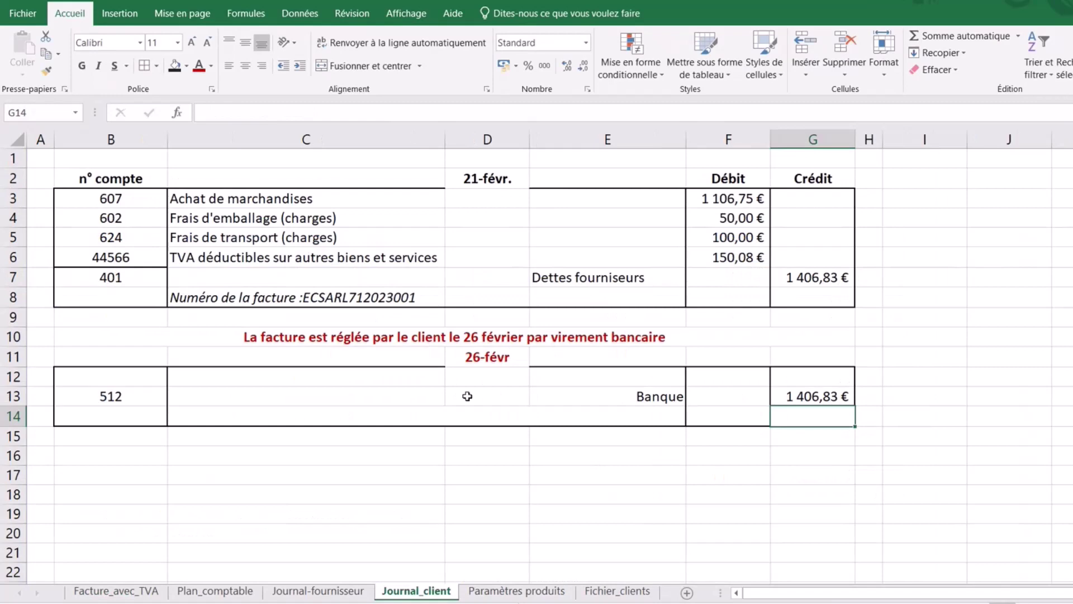
Choose Dettes fournisseurs in C12 and set its debit F12 to =G13 (1 406,83 €).
left_click(396, 373)
left_click(452, 379)
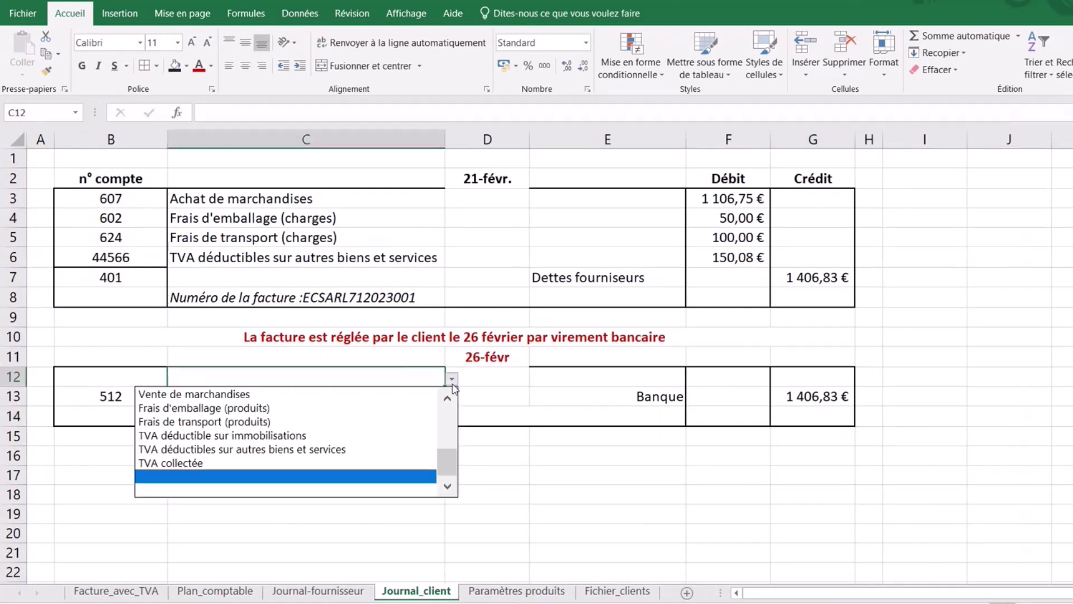
left_click_drag(446, 479, 447, 400)
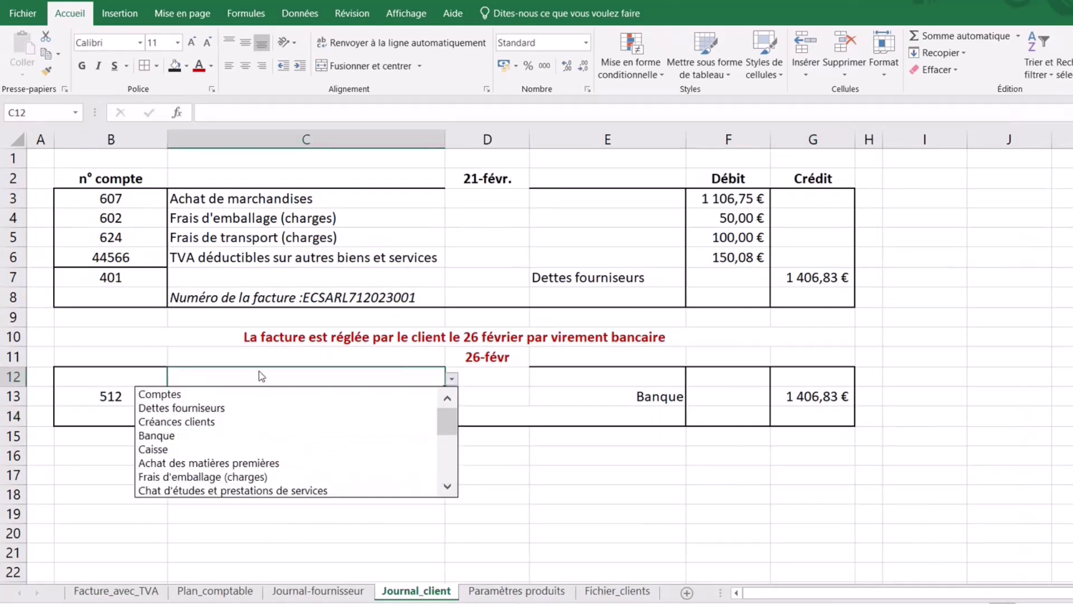
left_click(215, 412)
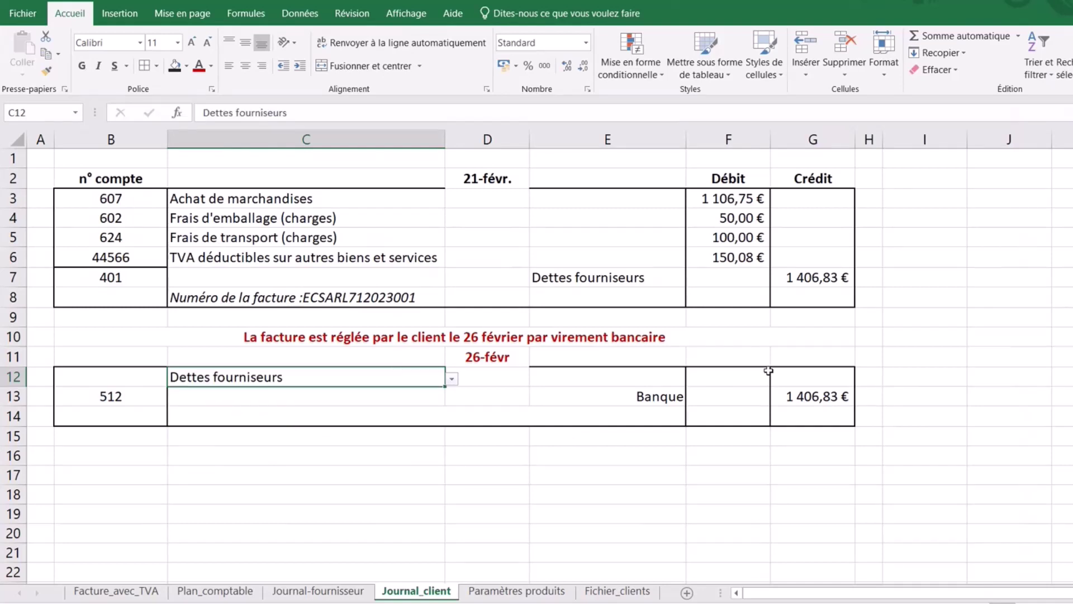
left_click(755, 379)
type("=")
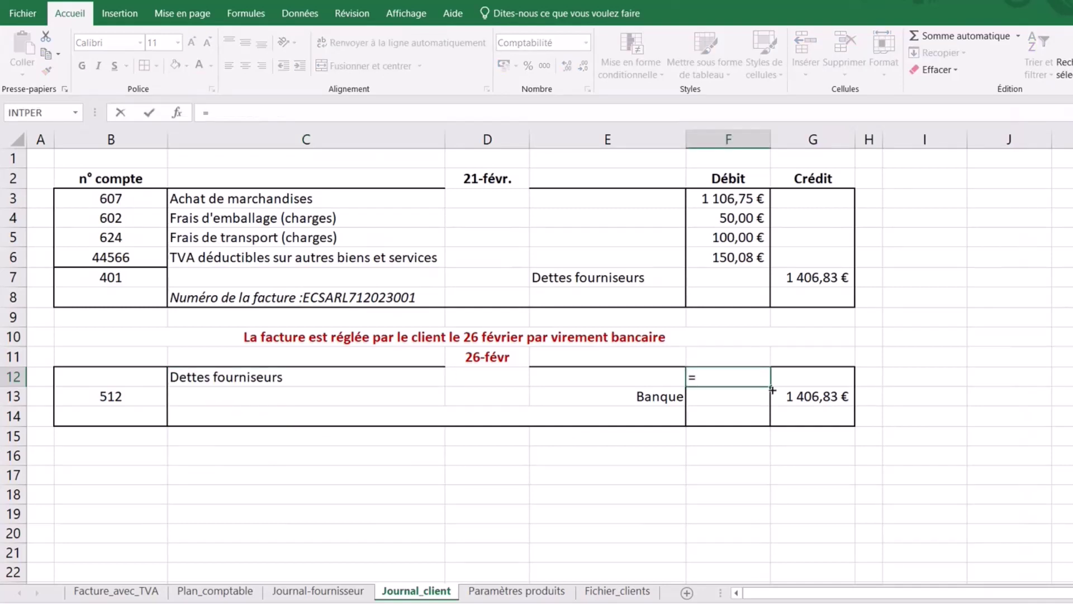
left_click(805, 396)
key("Return")
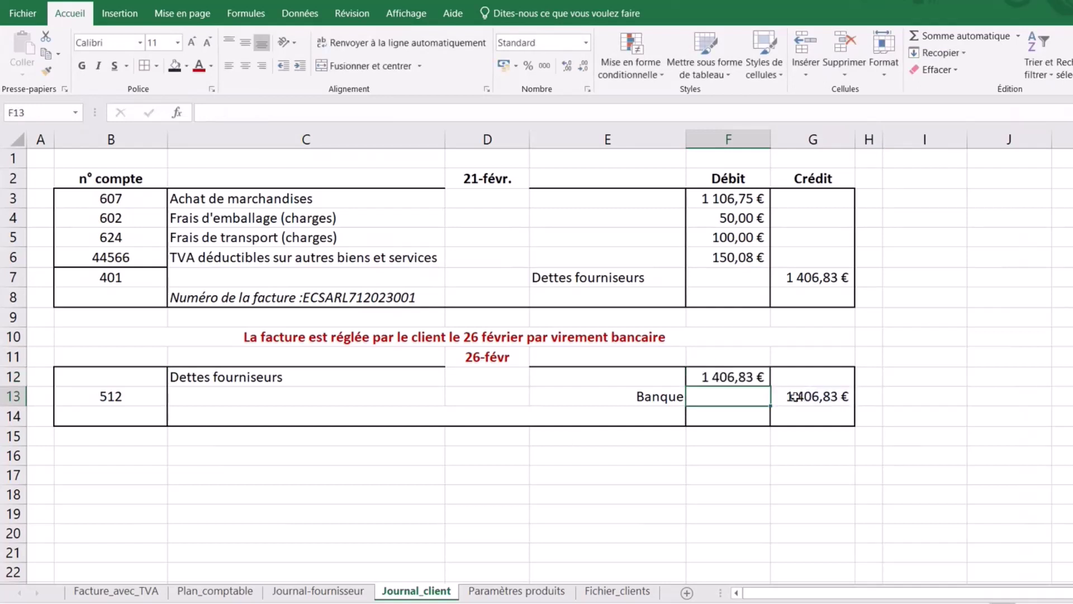
Fill B12 with =recherchev(C12;Plan_comptable!B:C;2;0) to return account 401.
left_click(130, 378)
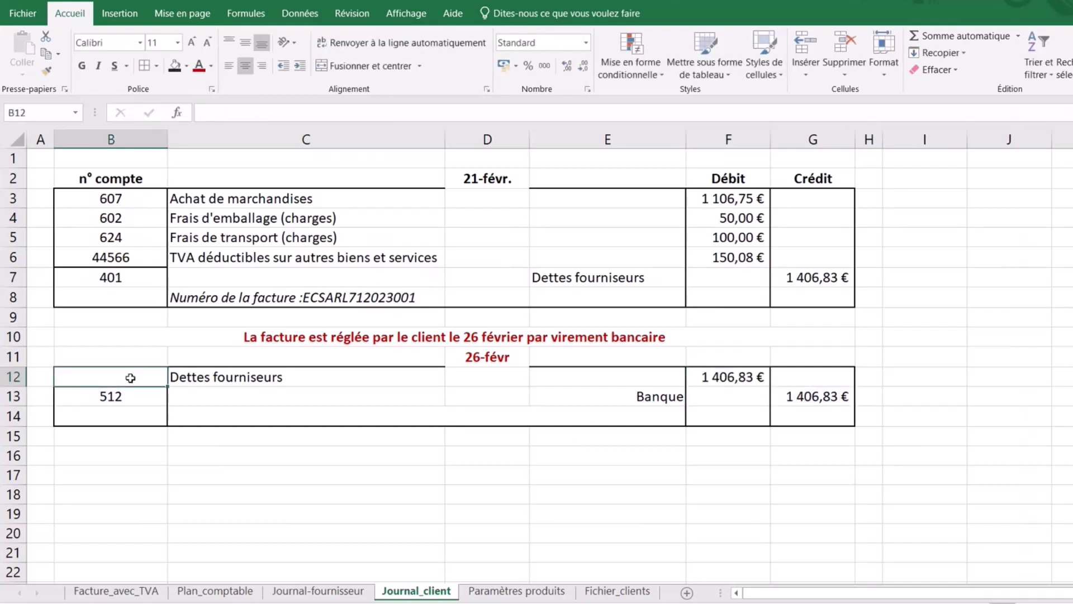
type("=")
key("Escape")
type("=recher")
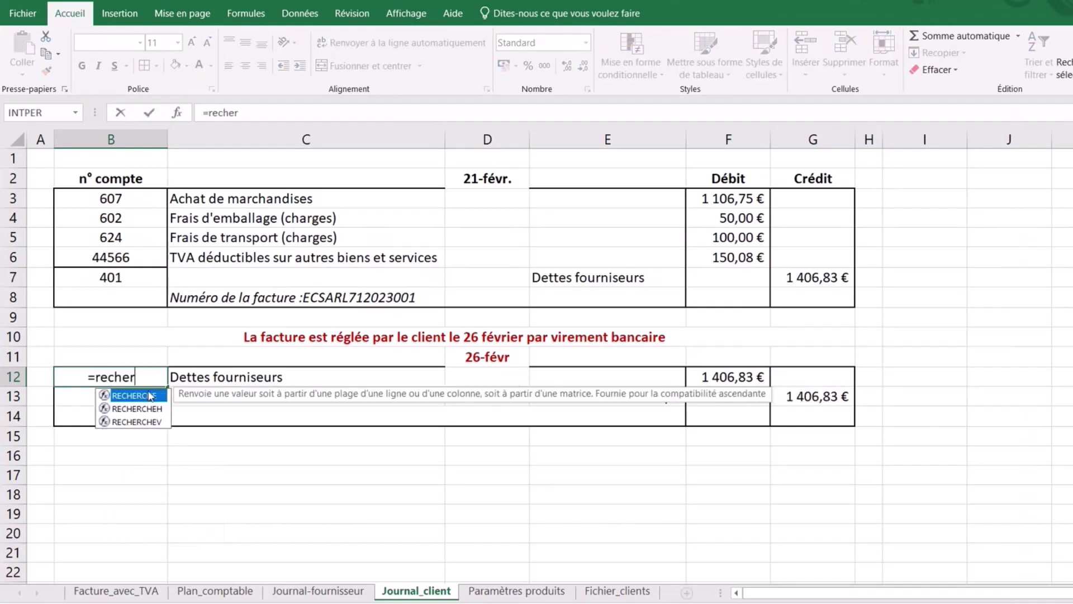
type("chev")
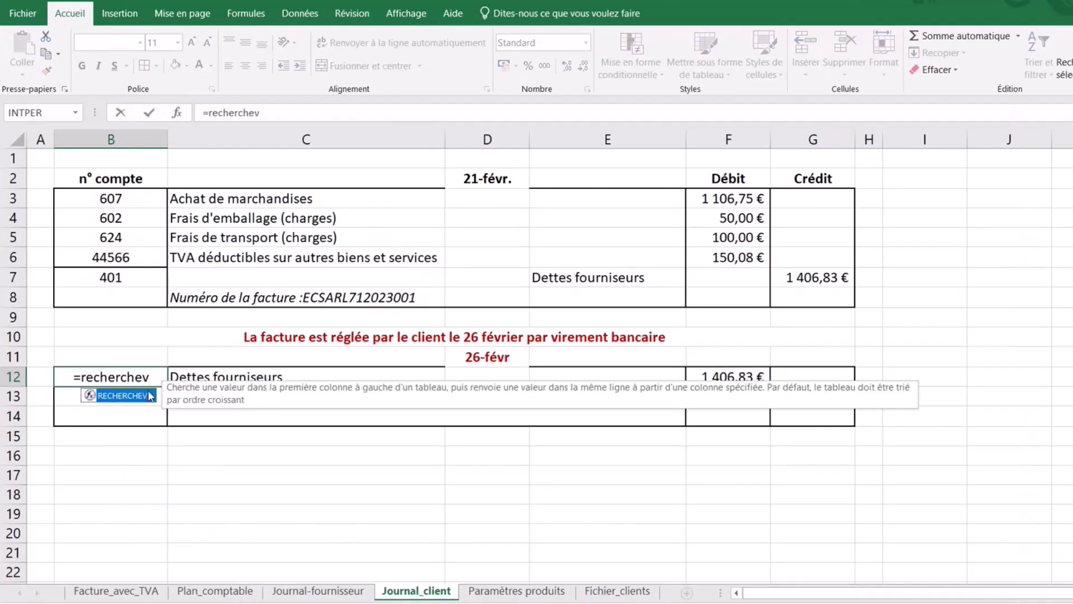
type("(")
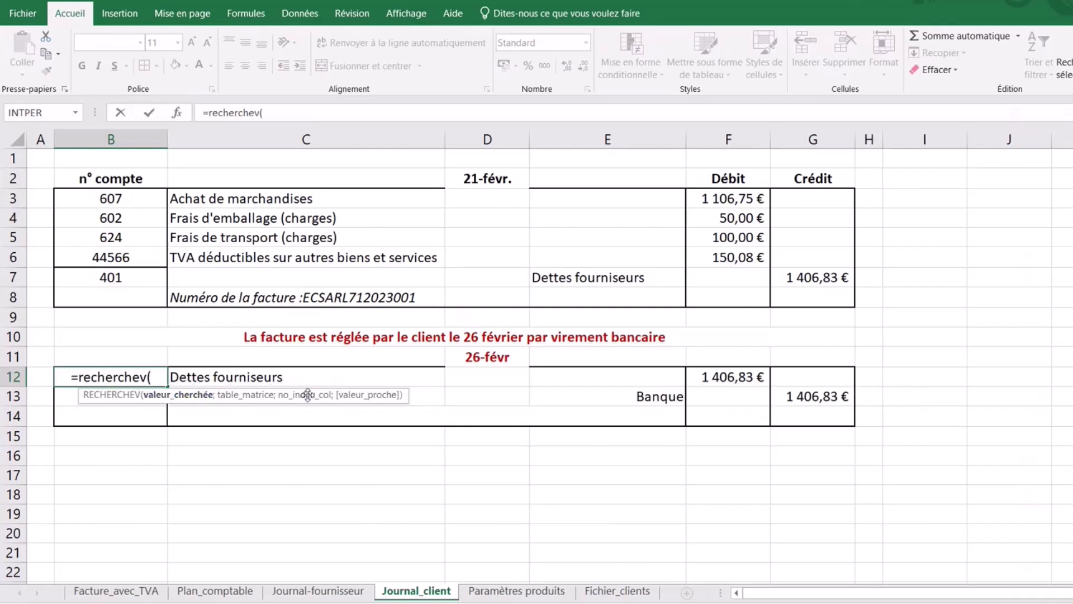
left_click(309, 377)
type(";")
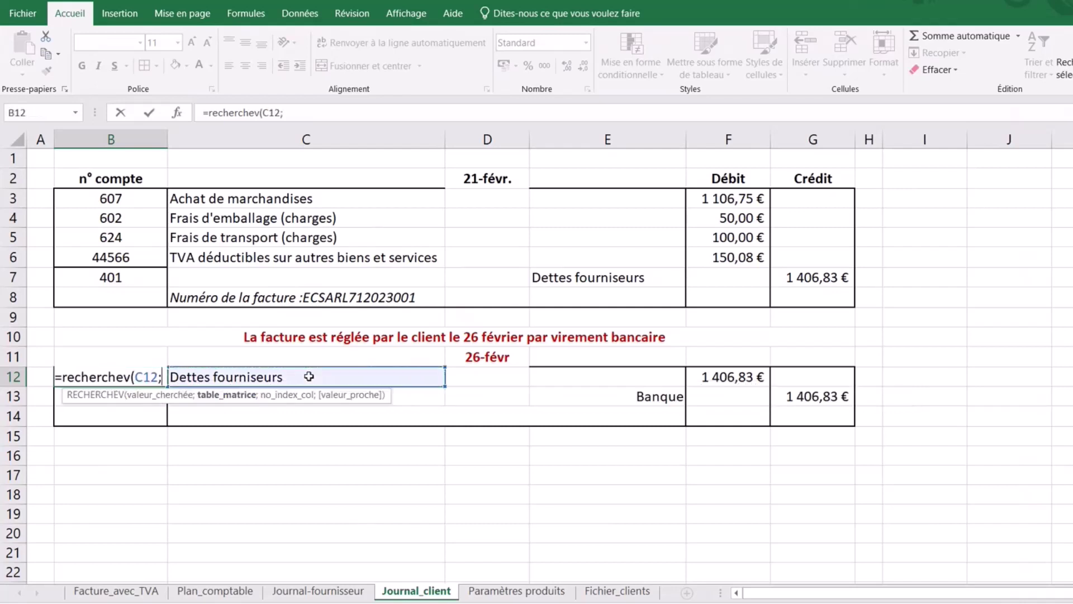
left_click(217, 592)
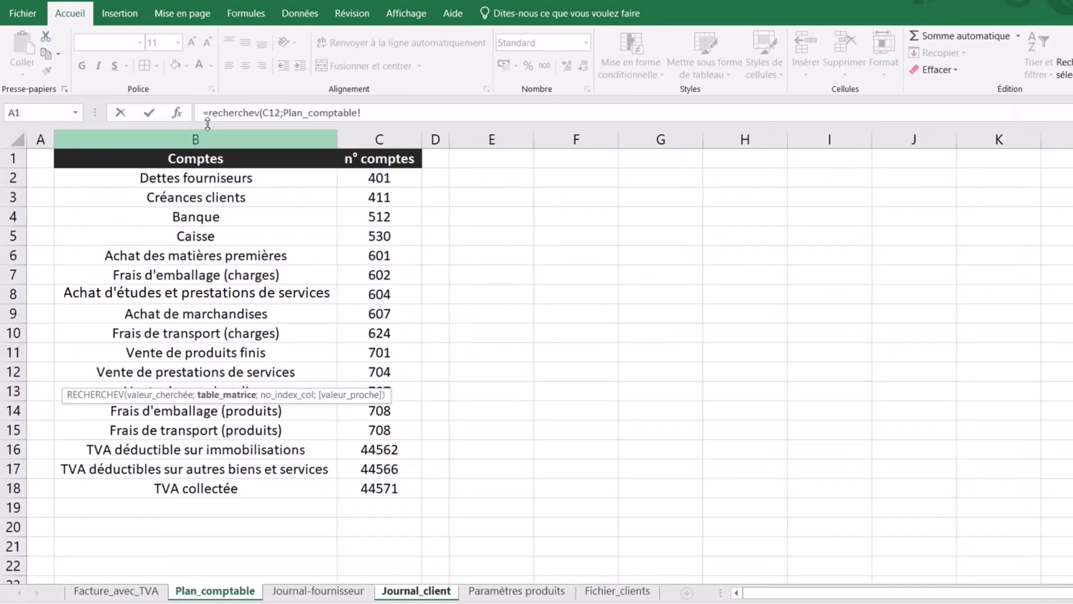
left_click_drag(203, 144, 380, 140)
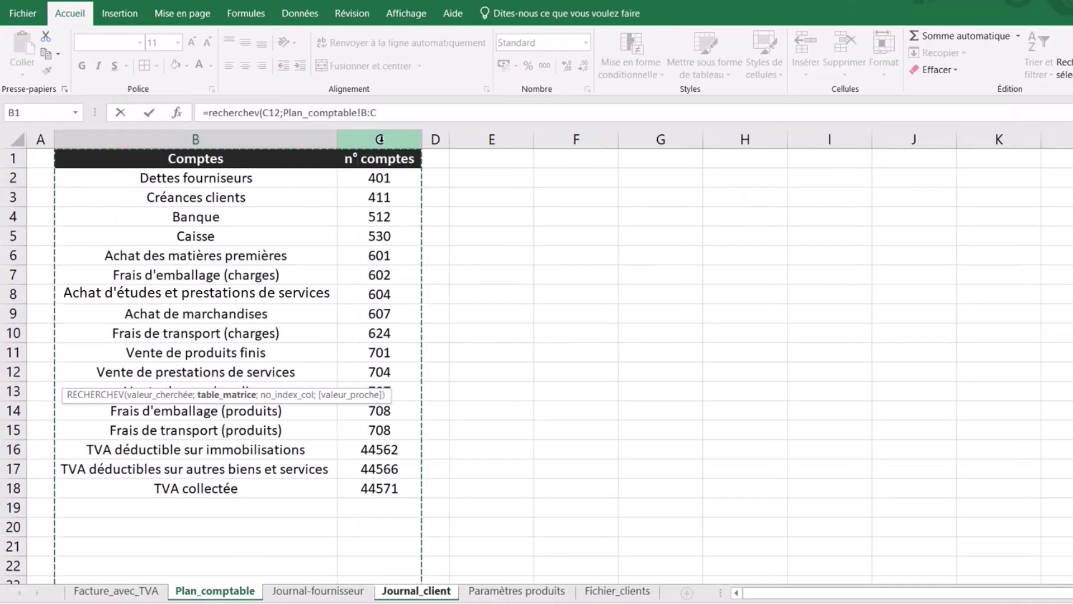
type(";")
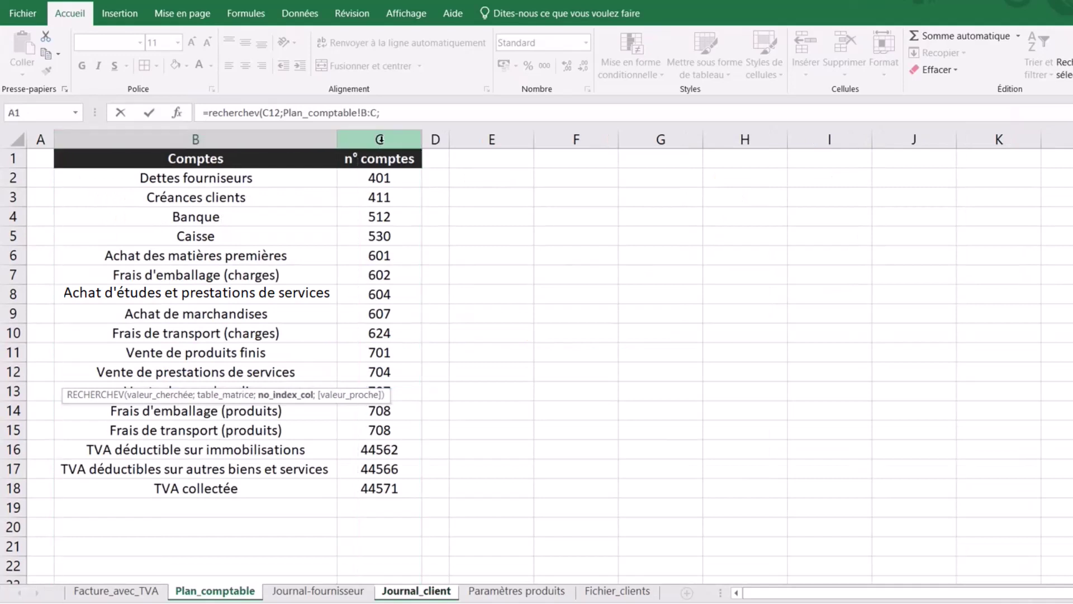
type("2;0")
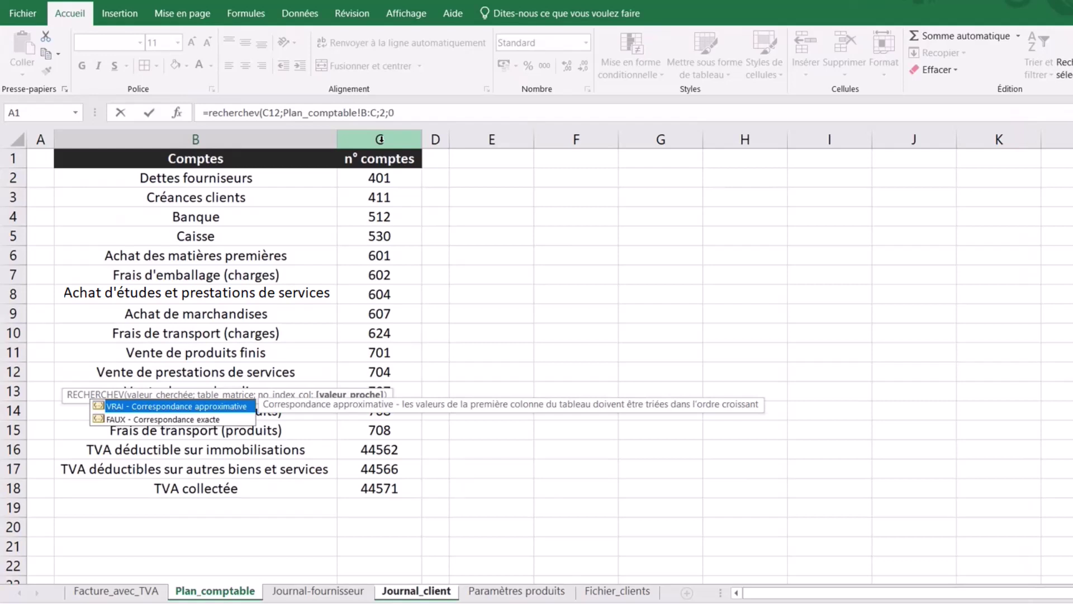
type(")")
key("Return")
left_click(267, 472)
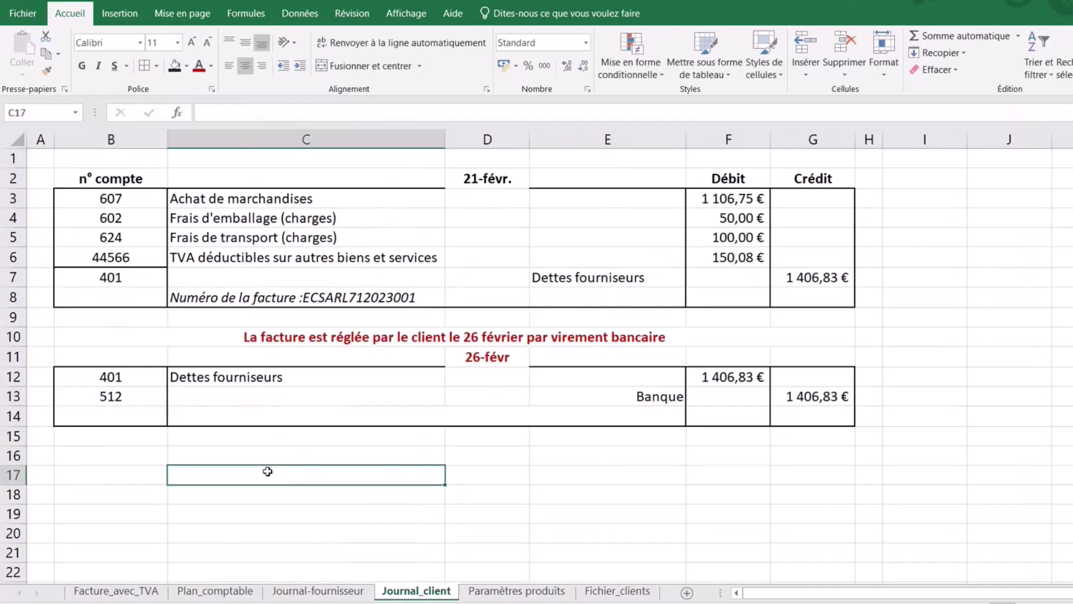
left_click(235, 413)
Enter =Facture_avec_TVA!B13&Facture_avec_TVA!C13 in C14 to show the invoice number line.
type("=")
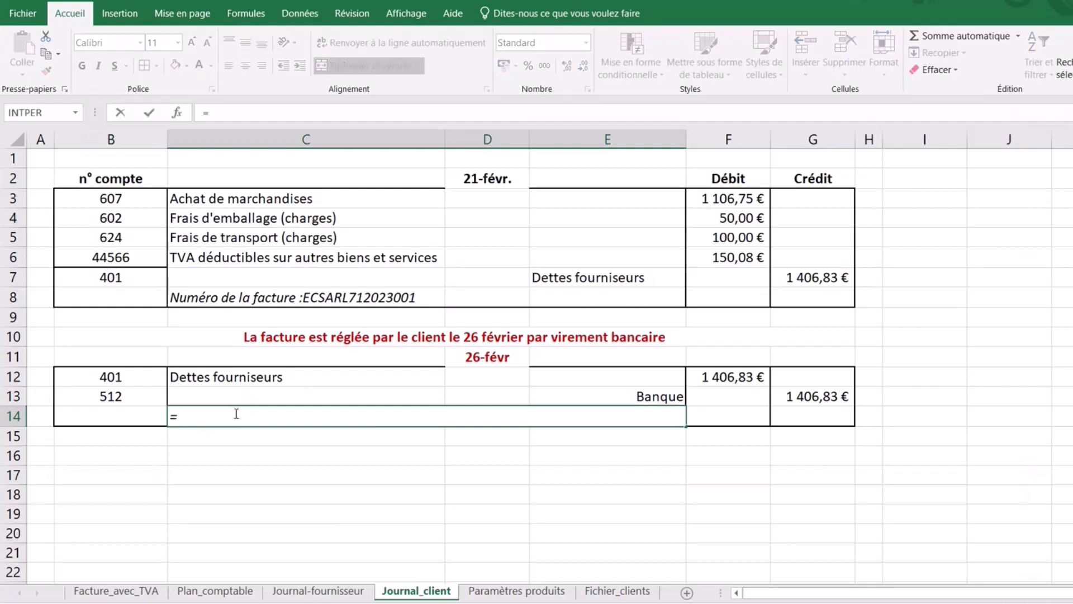
left_click(121, 592)
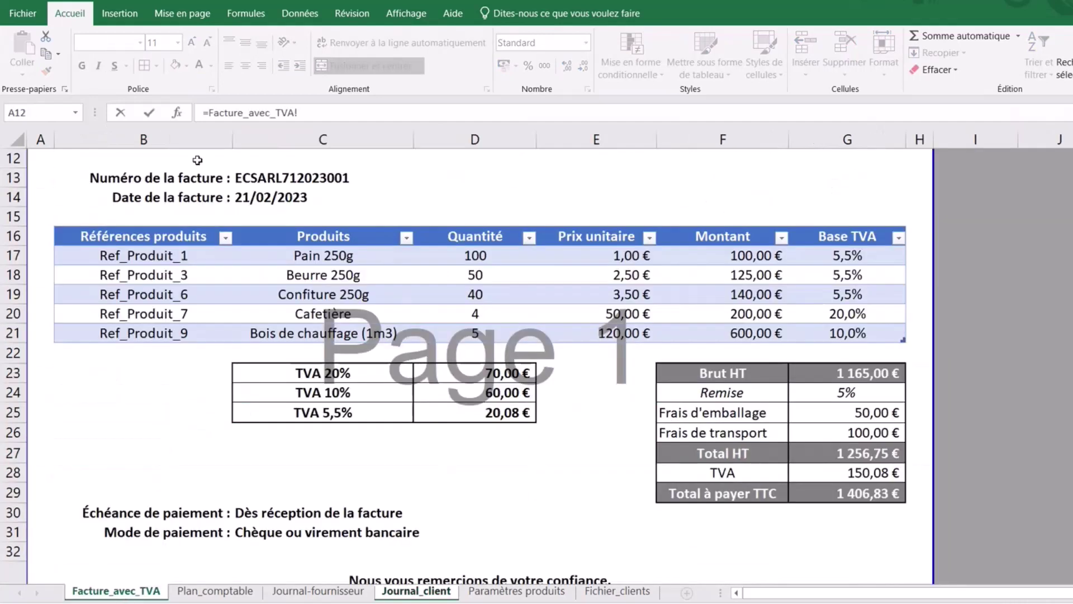
left_click(190, 178)
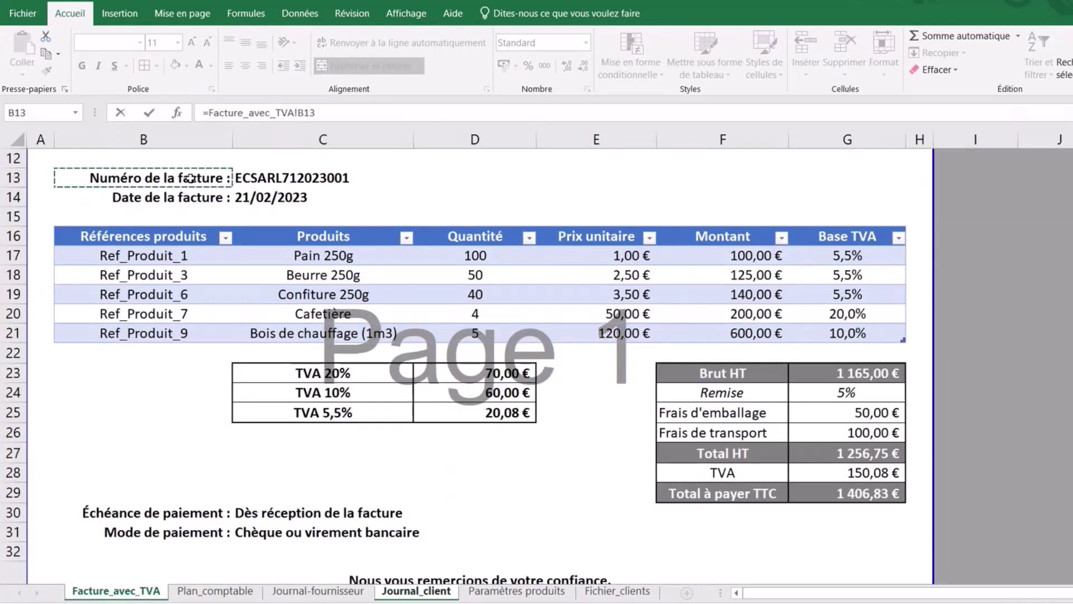
type("&")
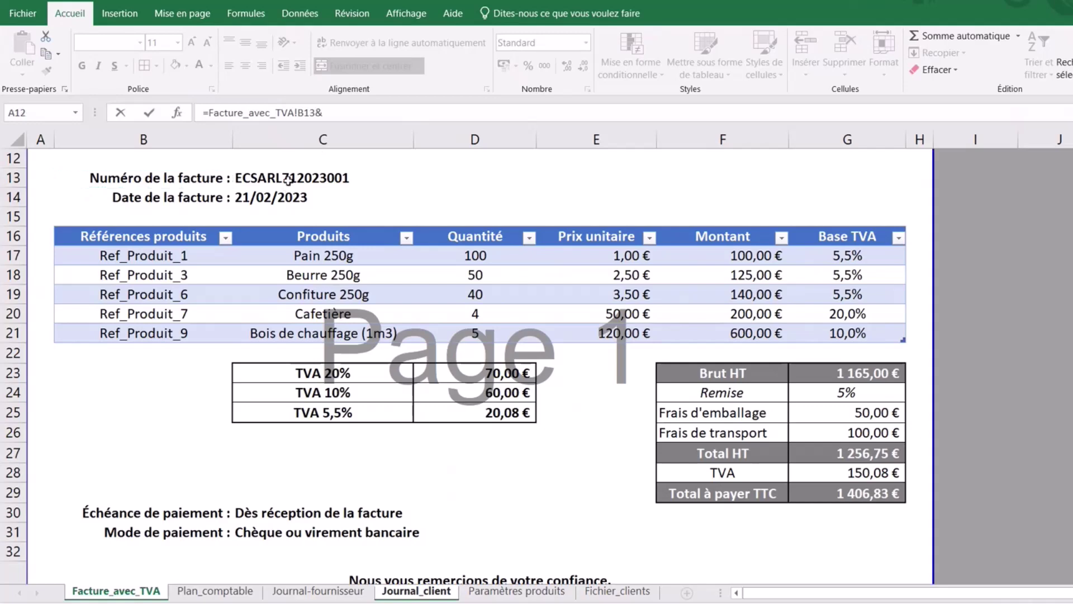
left_click(288, 180)
key("Return")
left_click(307, 493)
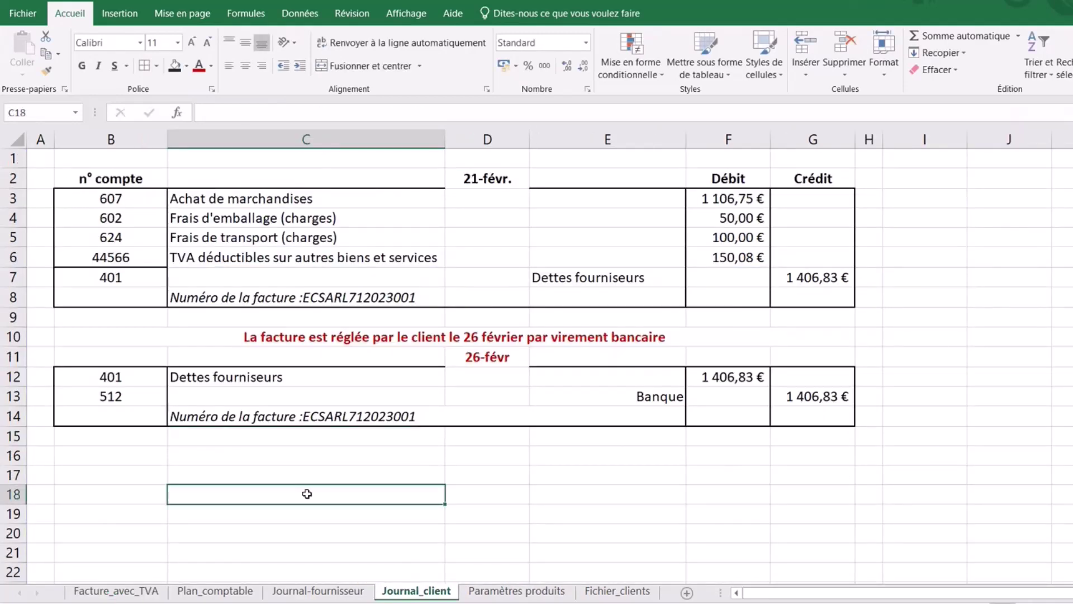
left_click(236, 417)
left_click(334, 527)
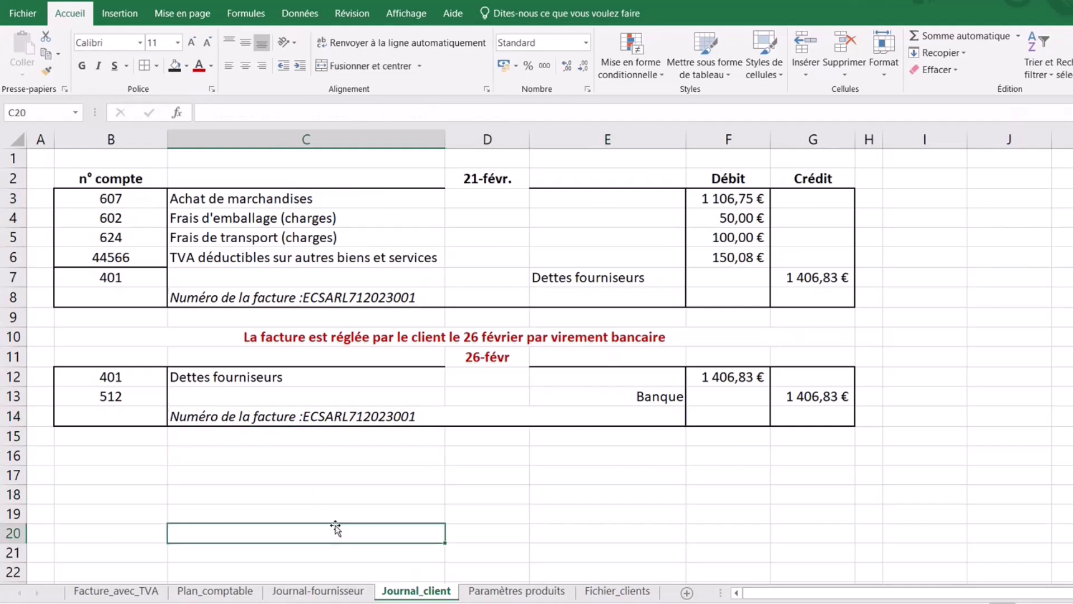
Keep the C14 invoice reference italic and check the first entry's date formula.
left_click(279, 418)
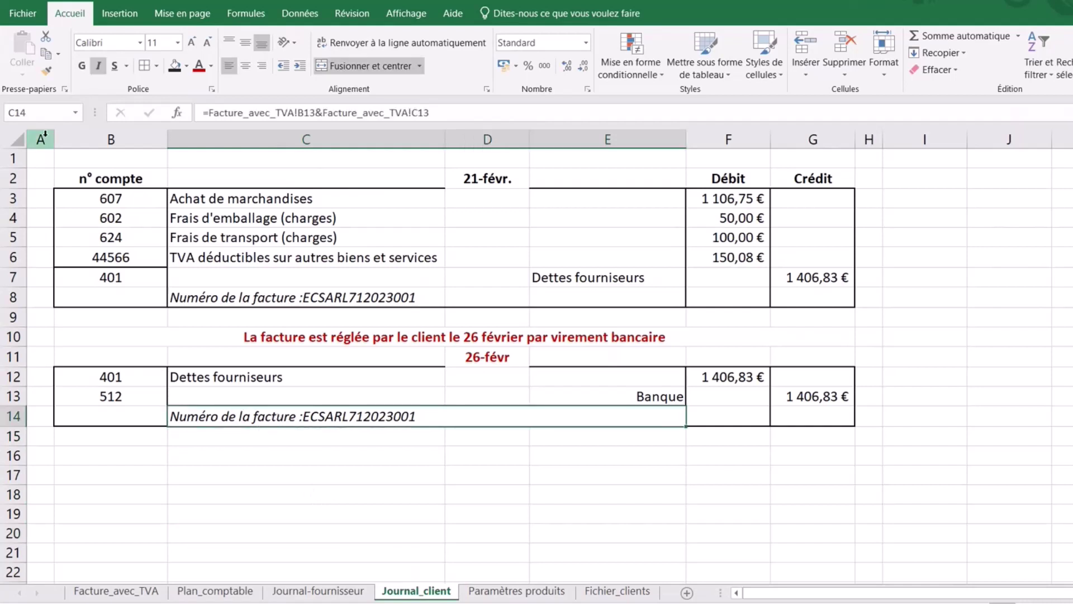
left_click(98, 67)
left_click(98, 68)
left_click(299, 499)
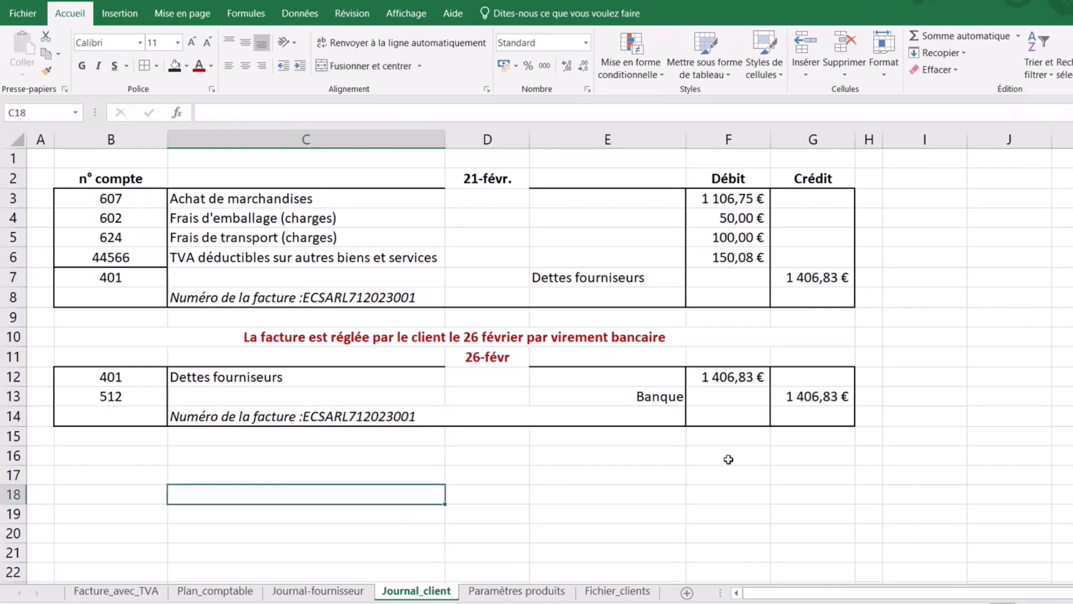
left_click(728, 458)
left_click(275, 561)
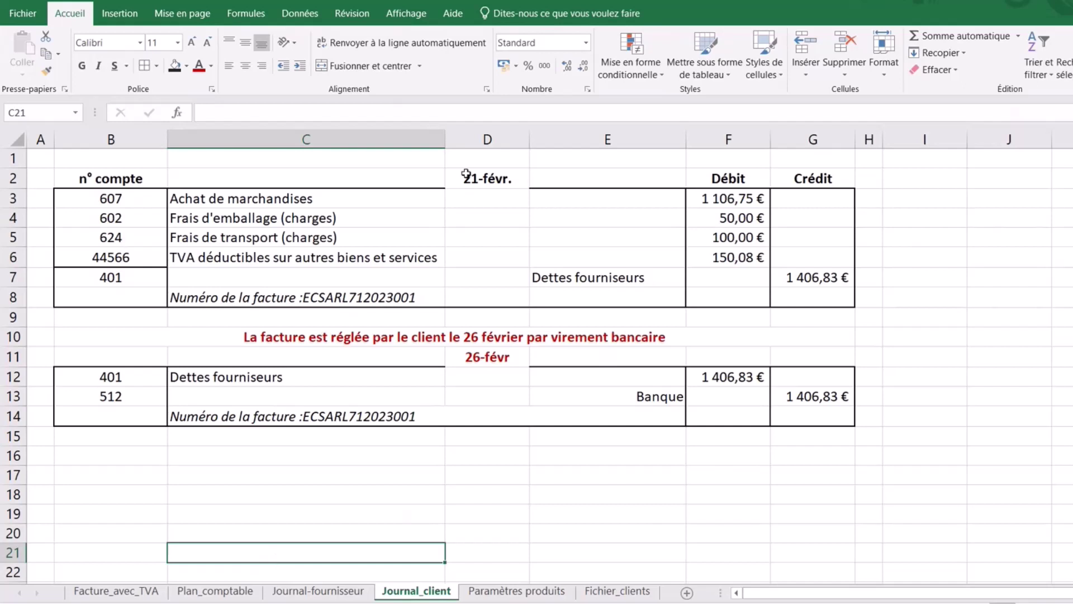
left_click(495, 180)
left_click(421, 481)
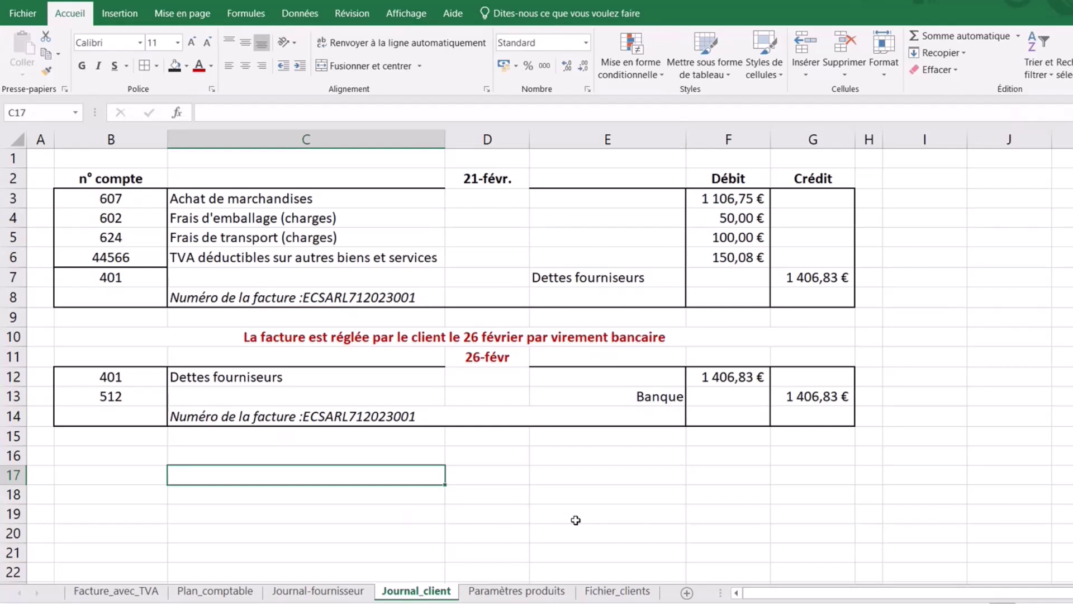
Set Journal_client range A1:H15 as the print area.
left_click_drag(42, 159, 392, 220)
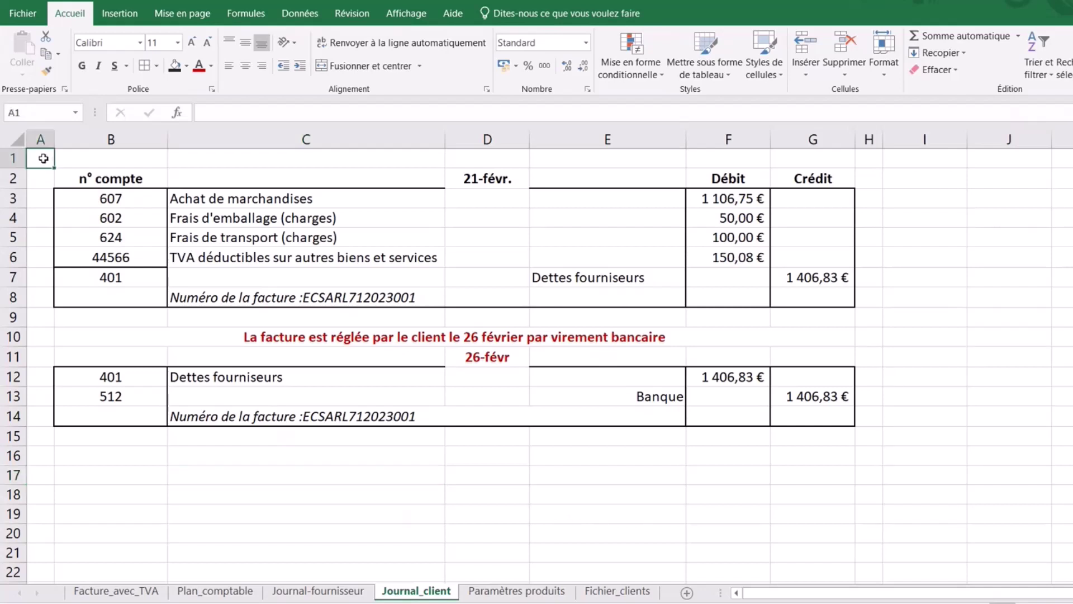
mouse_move(625, 265)
left_mouse_down()
mouse_move(877, 343)
mouse_move(864, 432)
left_mouse_up()
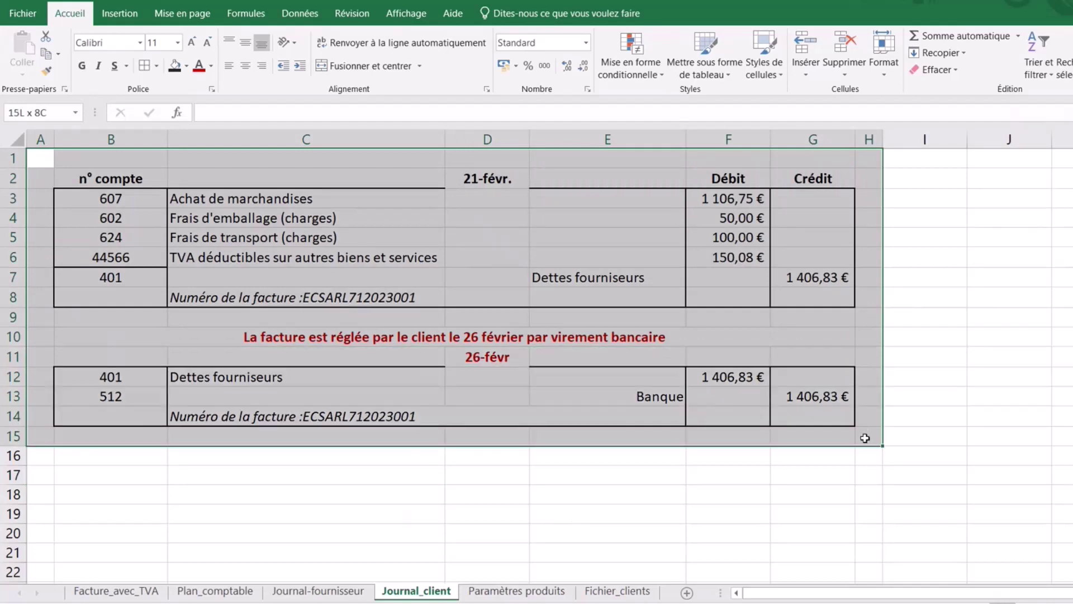
left_click(182, 13)
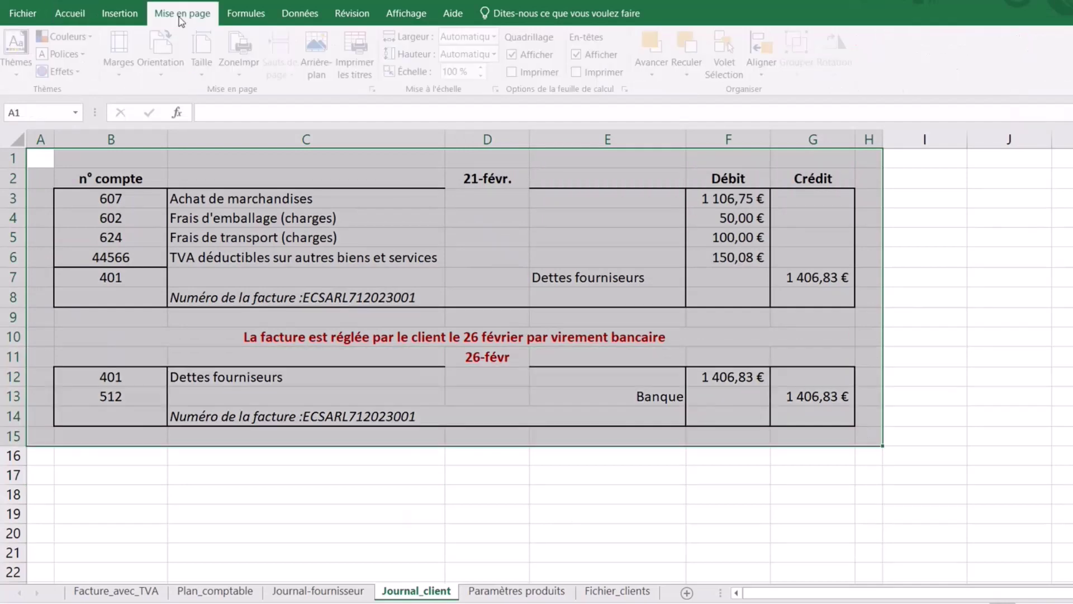
left_click(242, 61)
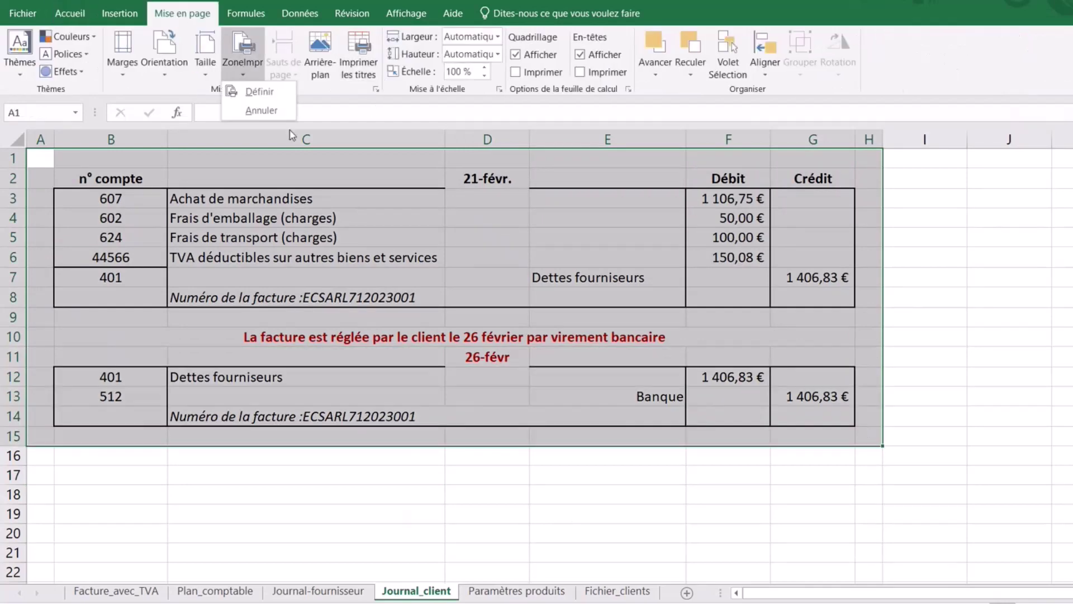
left_click(263, 92)
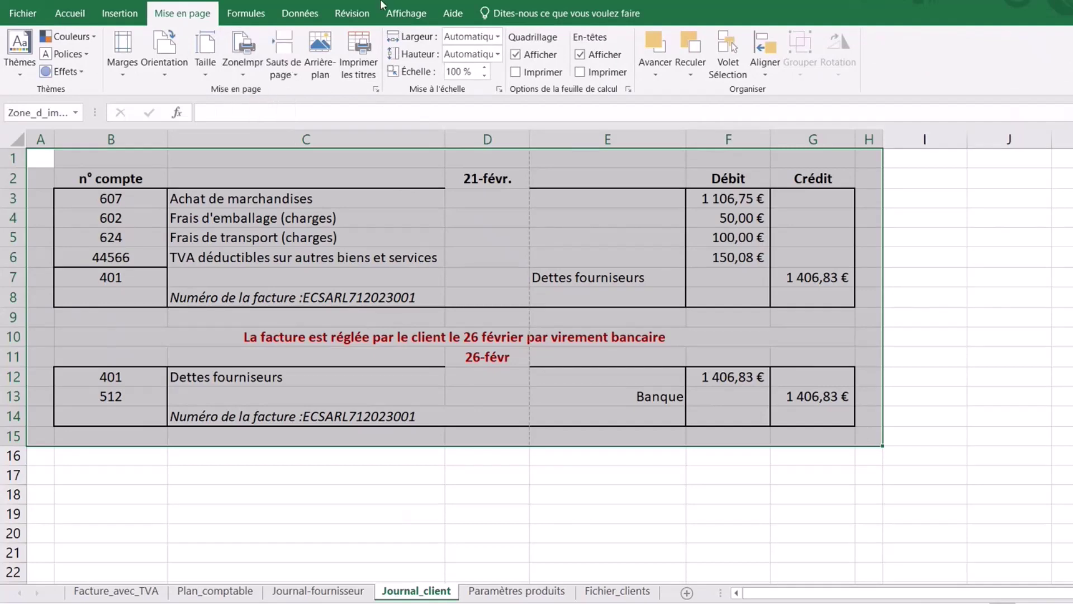
In page break preview, drag the page break so the table fits one page, then open Journal-fournisseur.
left_click(407, 11)
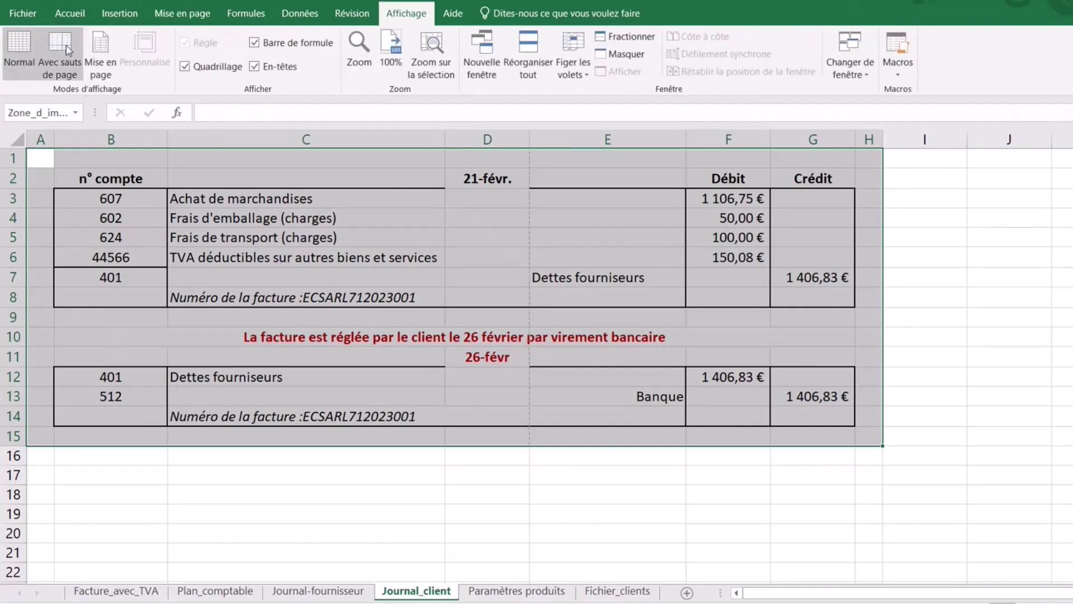
left_click(59, 50)
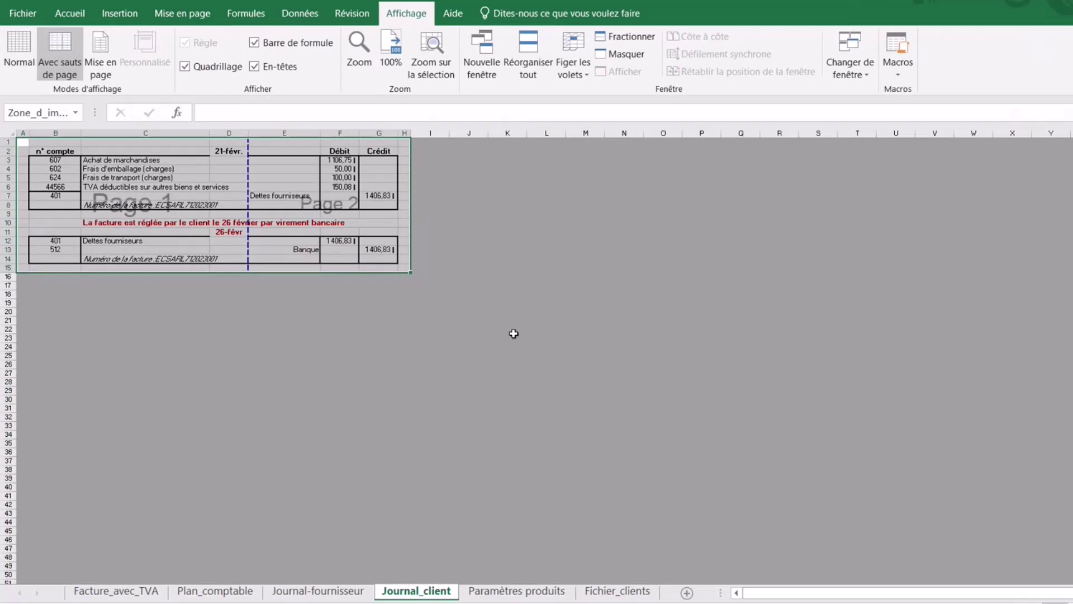
scroll(531, 282, "up", 2, "ctrl")
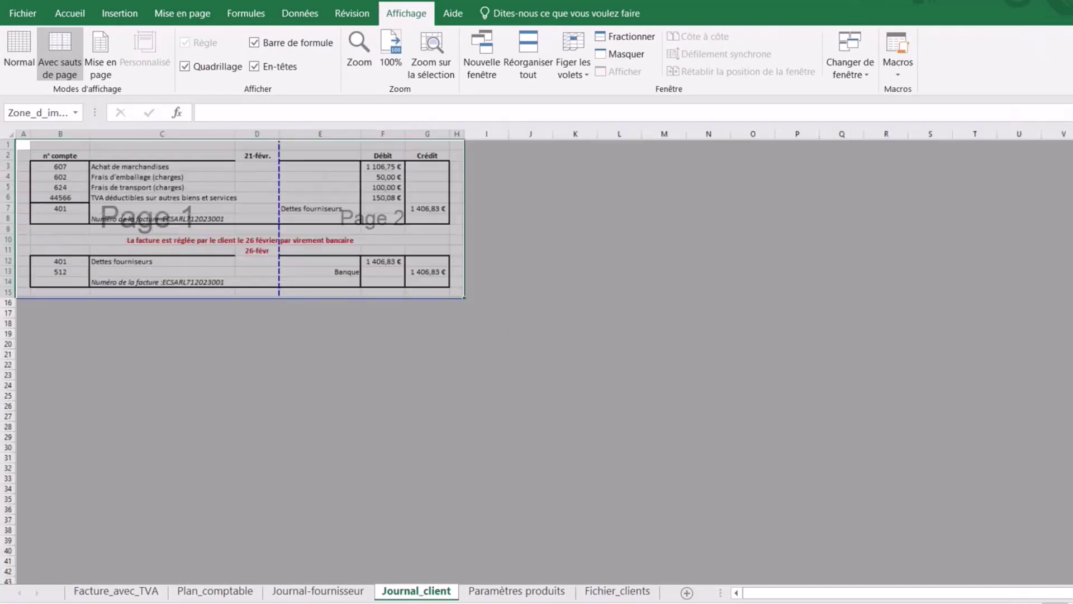
scroll(531, 282, "up", 2, "ctrl")
scroll(531, 282, "up", 2, "ctrl")
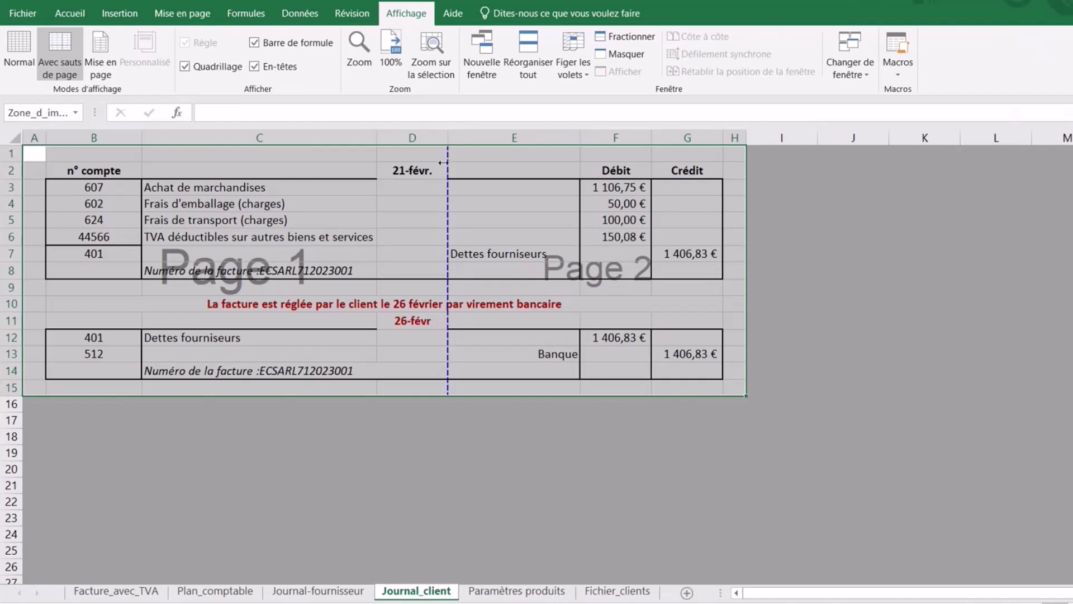
left_click_drag(445, 166, 745, 189)
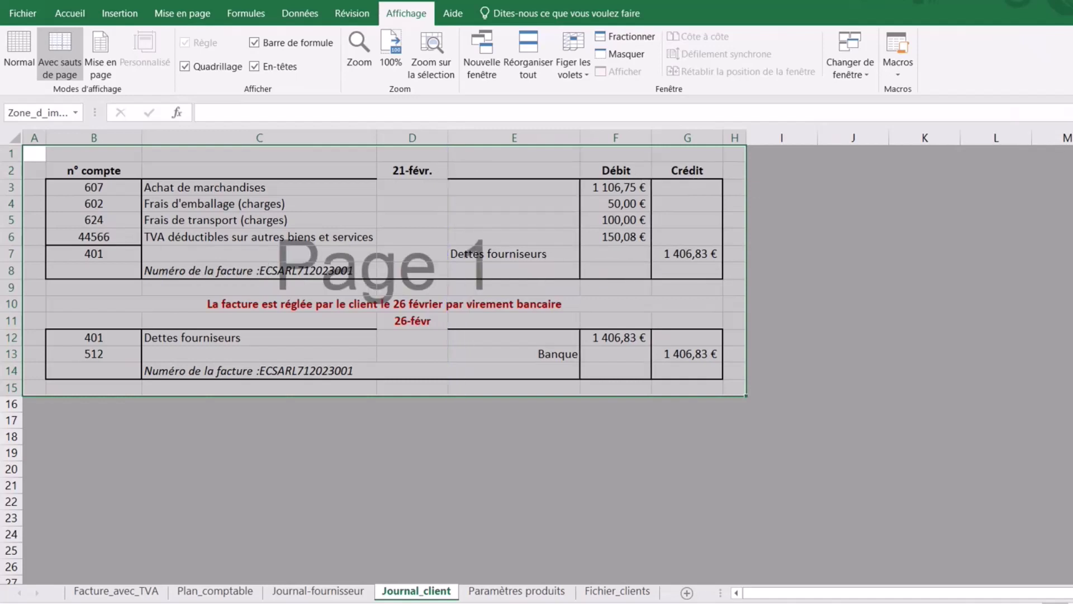
scroll(391, 279, "up", 1)
scroll(391, 279, "up", 1)
scroll(391, 280, "up", 1)
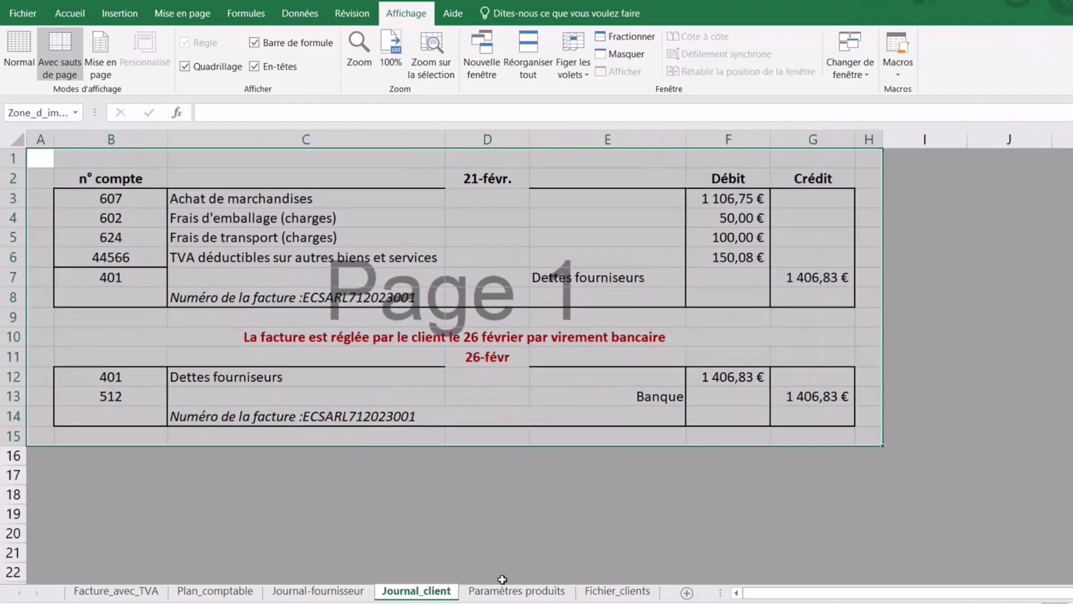
left_click(313, 591)
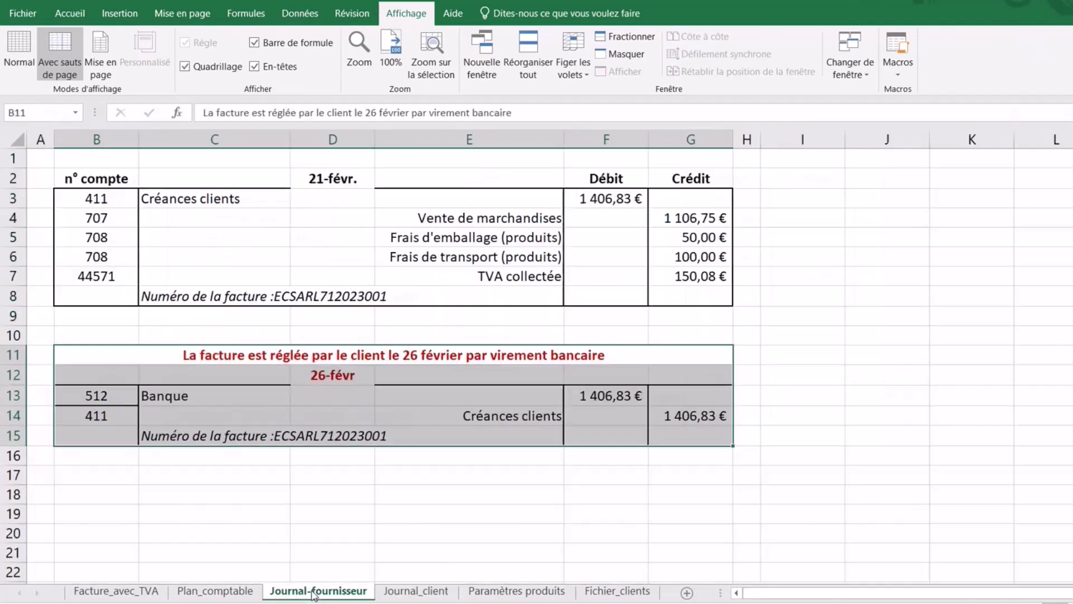
Set Journal-fournisseur range A1:H17 as the print area.
left_click(287, 492)
mouse_move(41, 158)
left_mouse_down()
mouse_move(335, 200)
mouse_move(747, 476)
left_mouse_up()
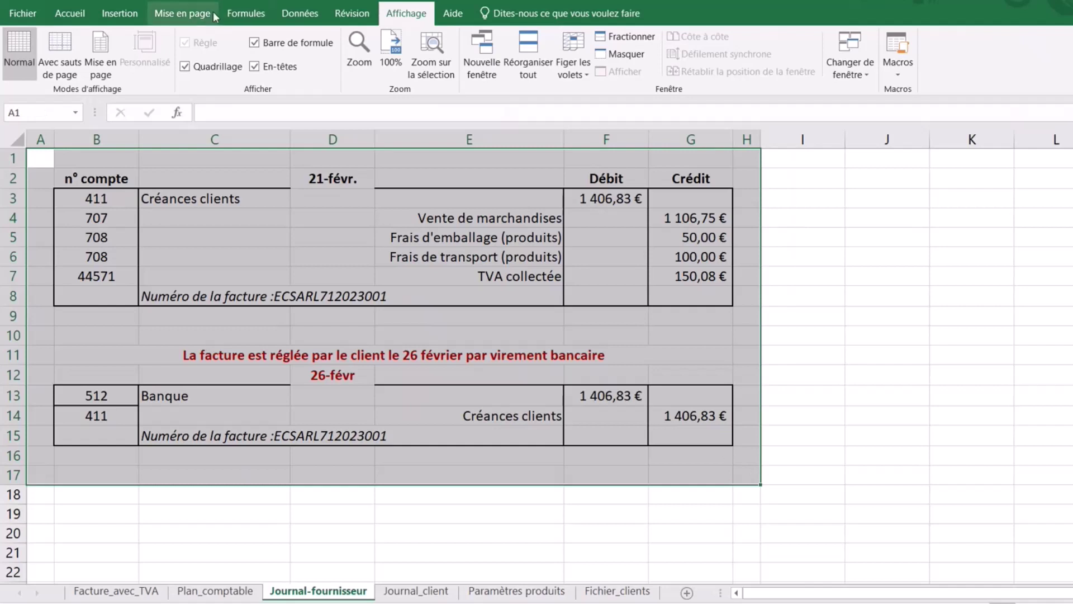
left_click(182, 13)
left_click(244, 69)
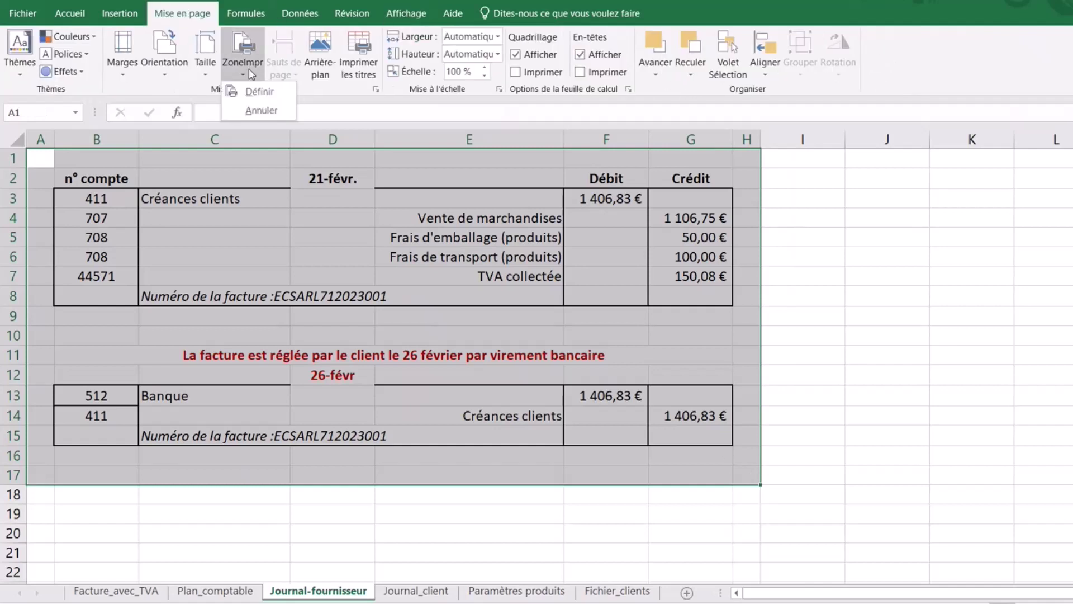
left_click(259, 92)
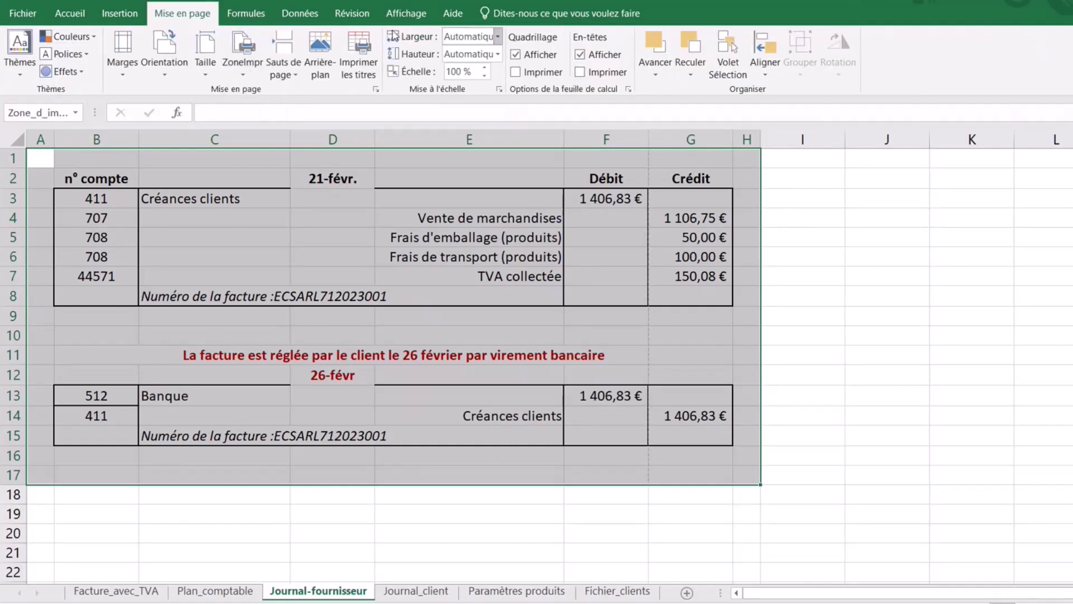
In page break preview, push the F/G page break beyond column H to fit one page.
left_click(417, 11)
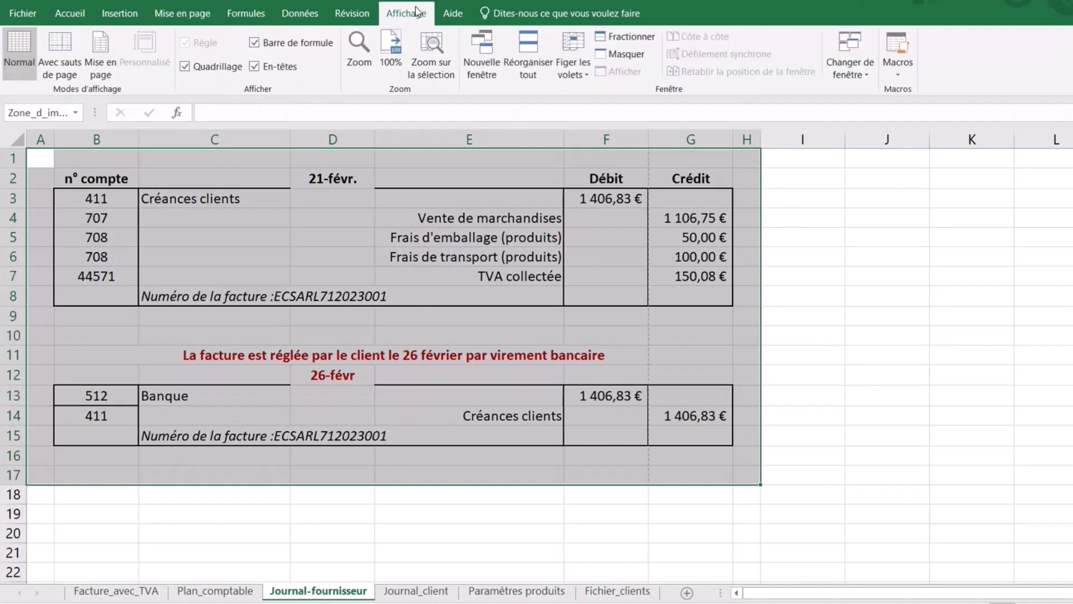
left_click(59, 67)
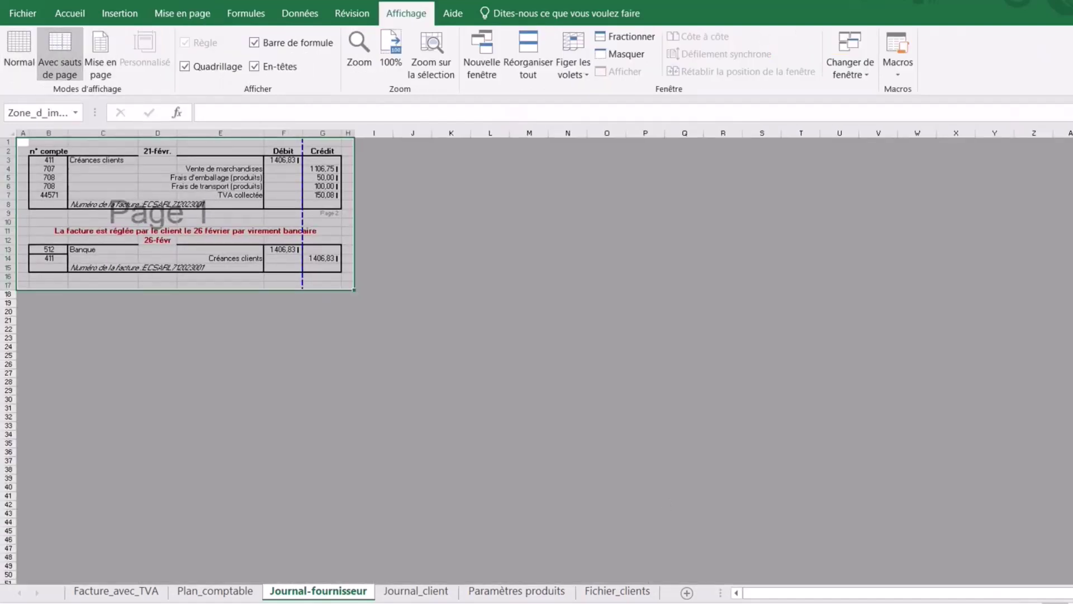
scroll(643, 358, "up", 2)
scroll(642, 357, "up", 1)
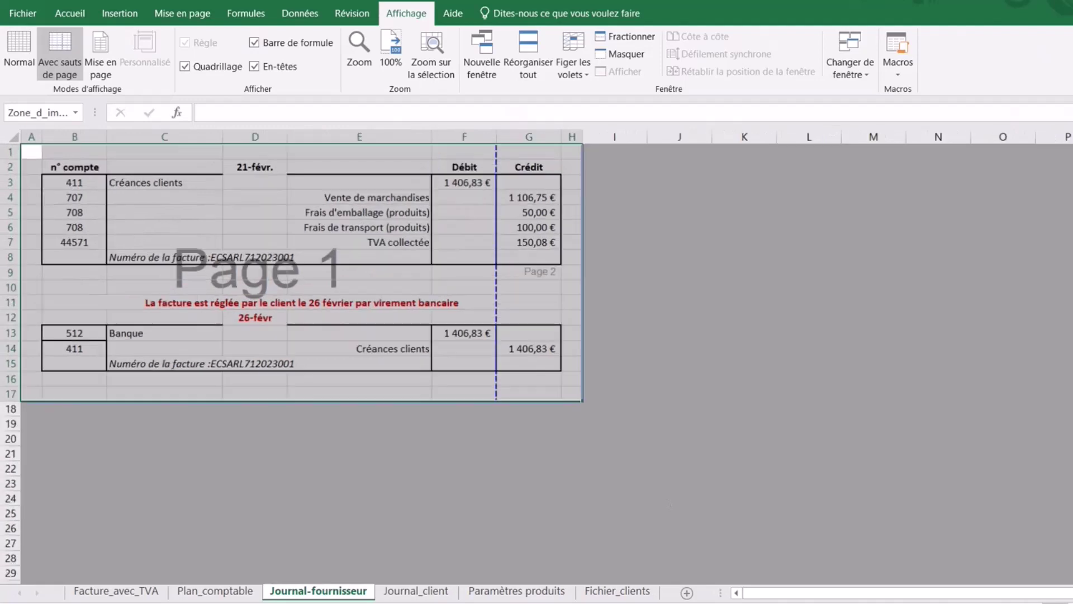
scroll(643, 358, "up", 2)
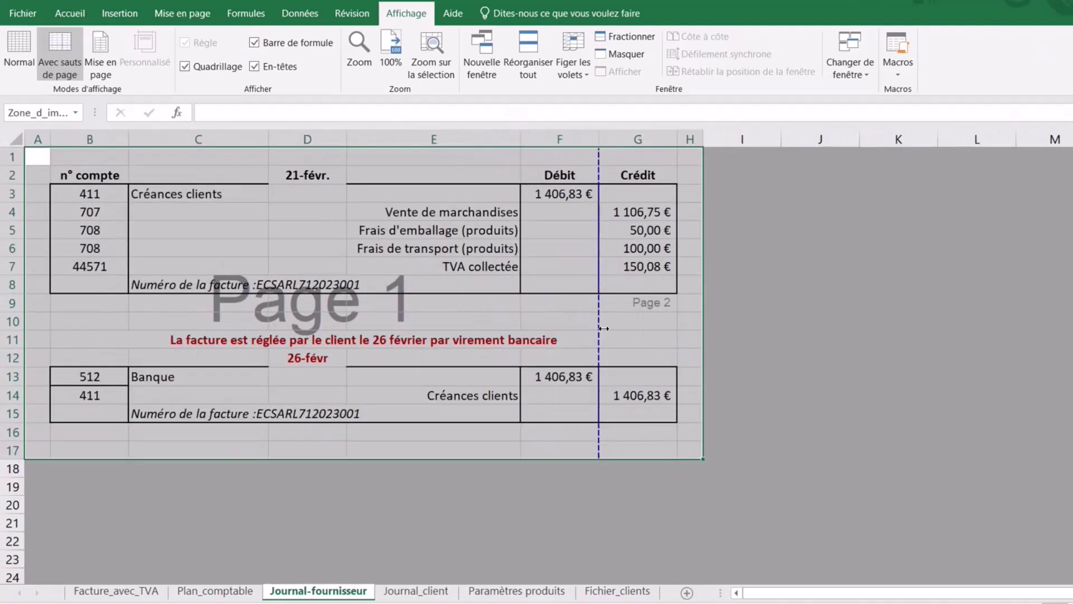
scroll(653, 346, "up", 1)
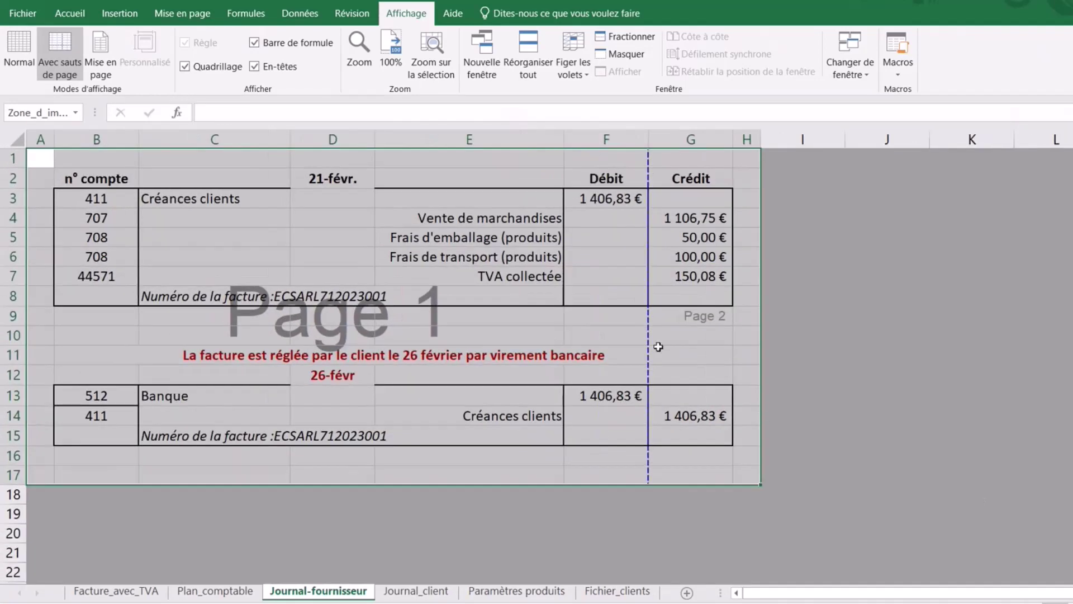
left_click_drag(649, 342, 778, 350)
left_click(868, 369)
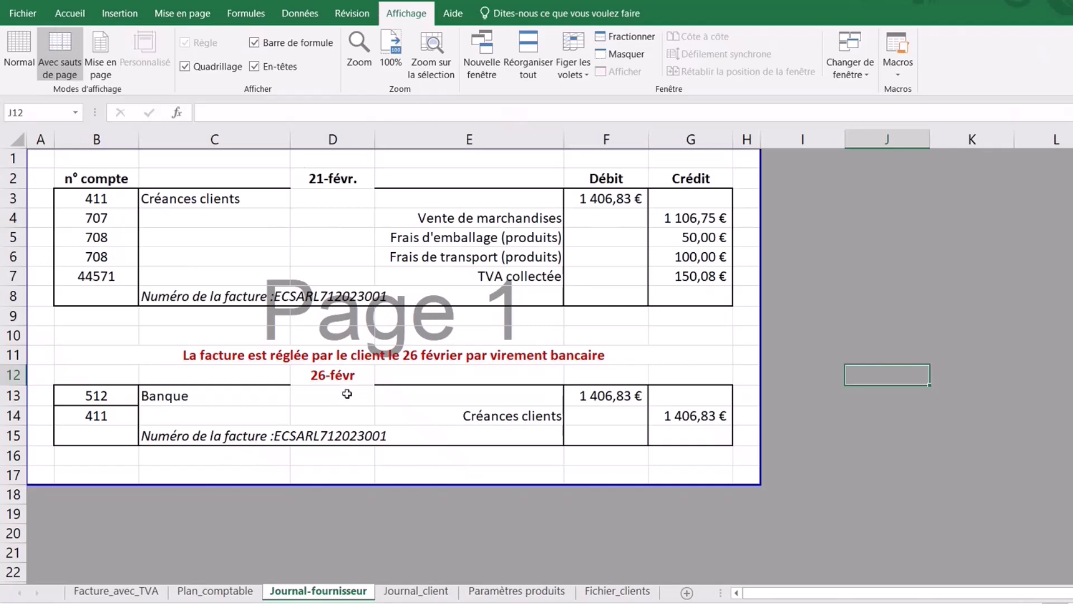
left_click(210, 591)
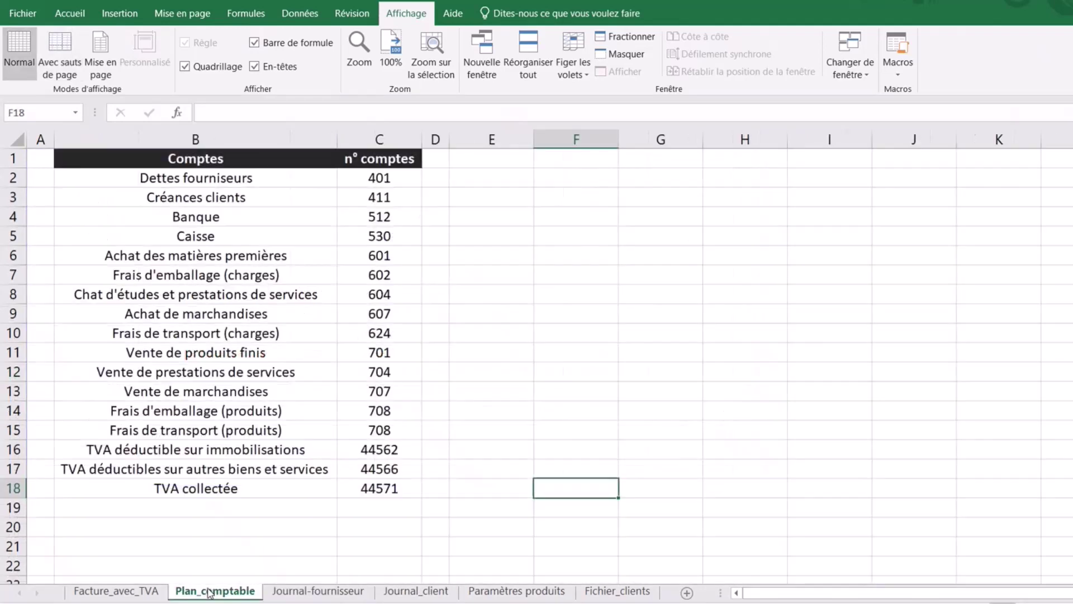
Insert a blank row above the Plan_comptable account table.
left_click(12, 158)
right_click(12, 158)
left_click(58, 270)
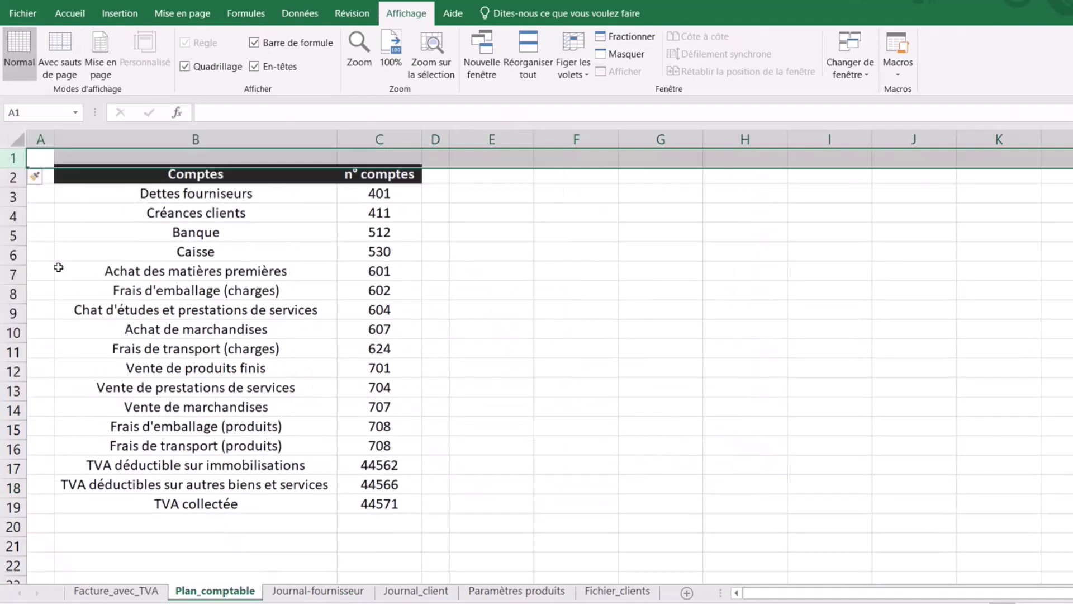
Set the account table A1:D20 as the print area.
mouse_move(39, 158)
left_mouse_down()
mouse_move(226, 178)
mouse_move(436, 528)
left_mouse_up()
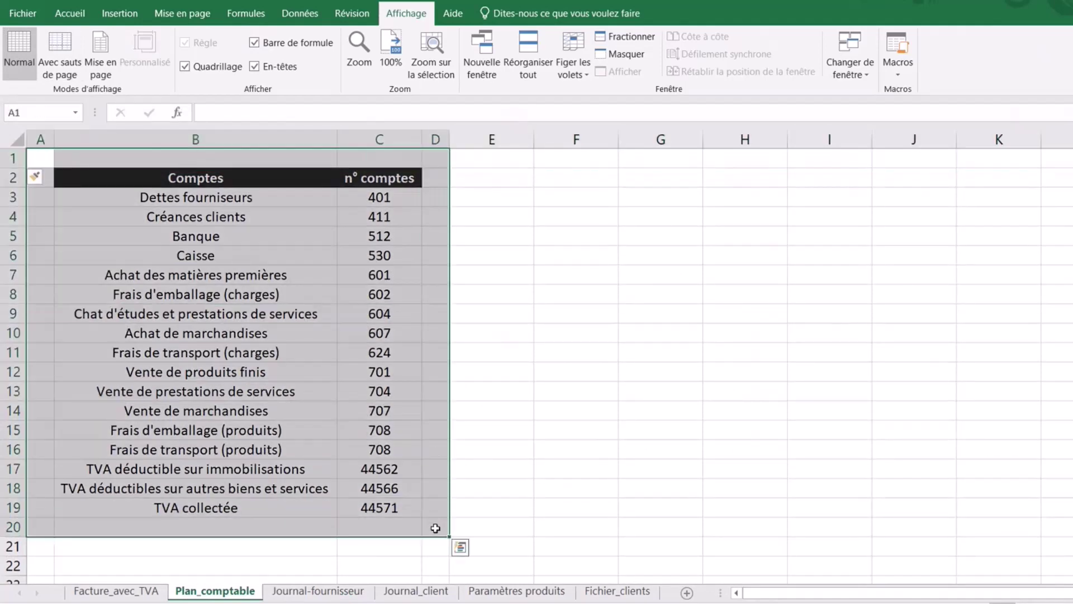
left_click(187, 16)
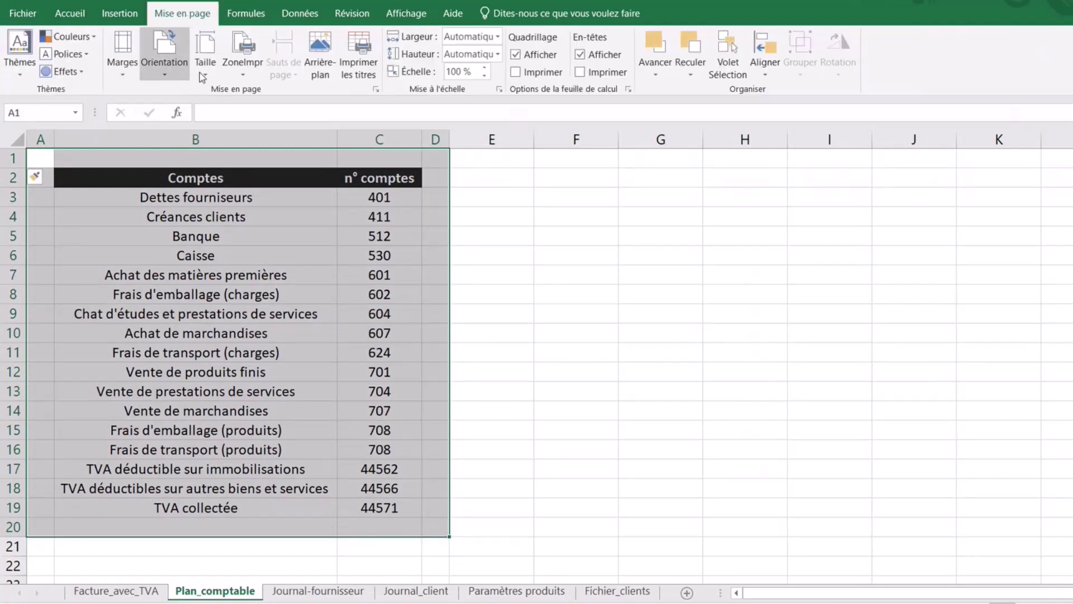
left_click(243, 75)
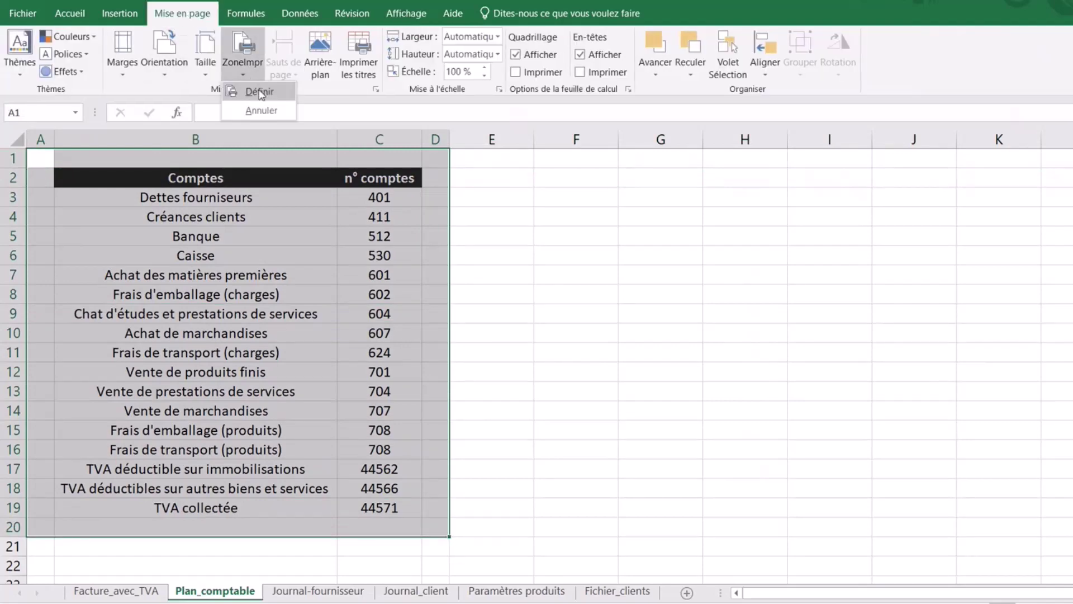
left_click(259, 92)
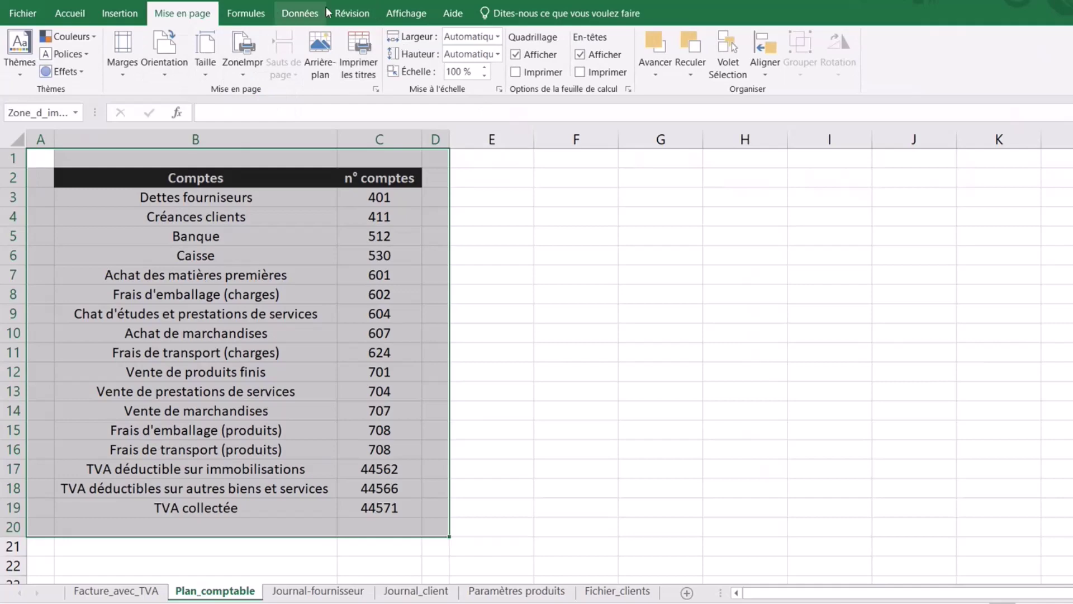
Show Plan_comptable in page break preview as one page, then return to Journal-fournisseur.
left_click(406, 14)
left_click(53, 49)
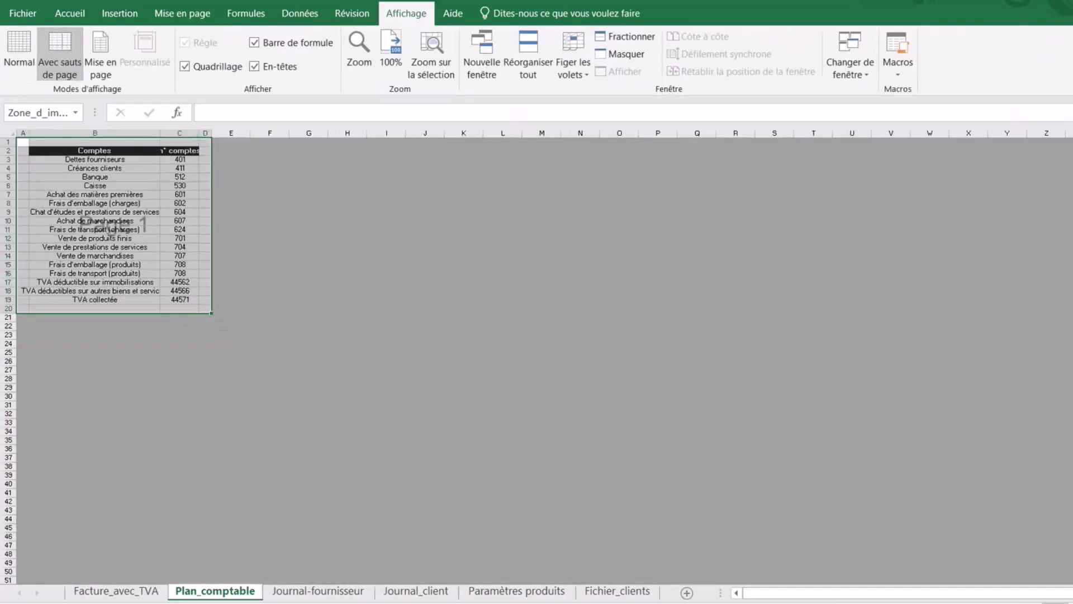
scroll(537, 358, "up", 1)
scroll(536, 358, "up", 2)
scroll(537, 358, "up", 1)
scroll(536, 358, "up", 1)
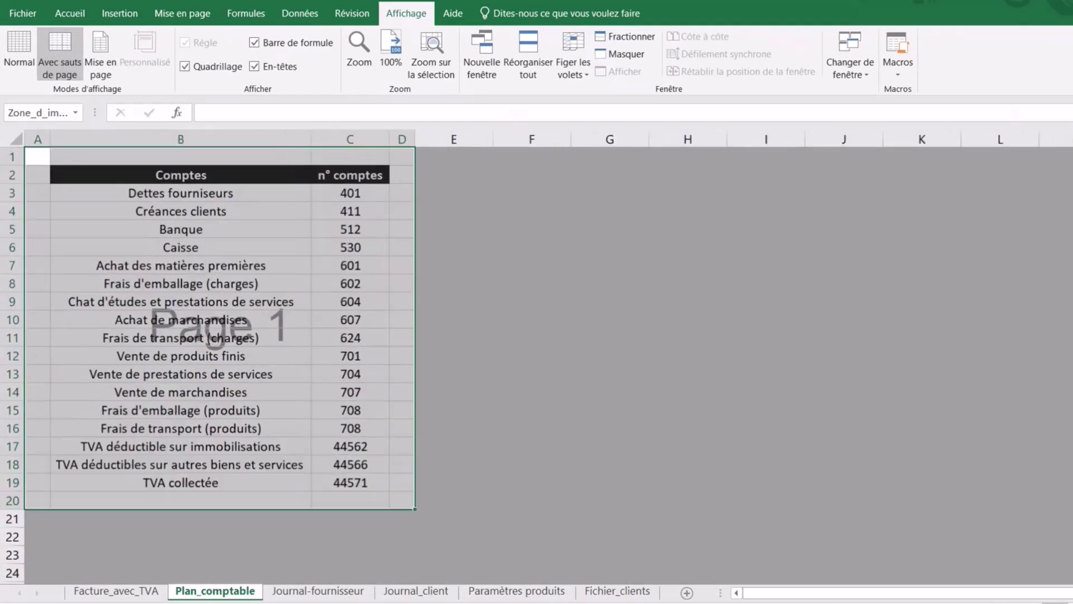
left_click(453, 465)
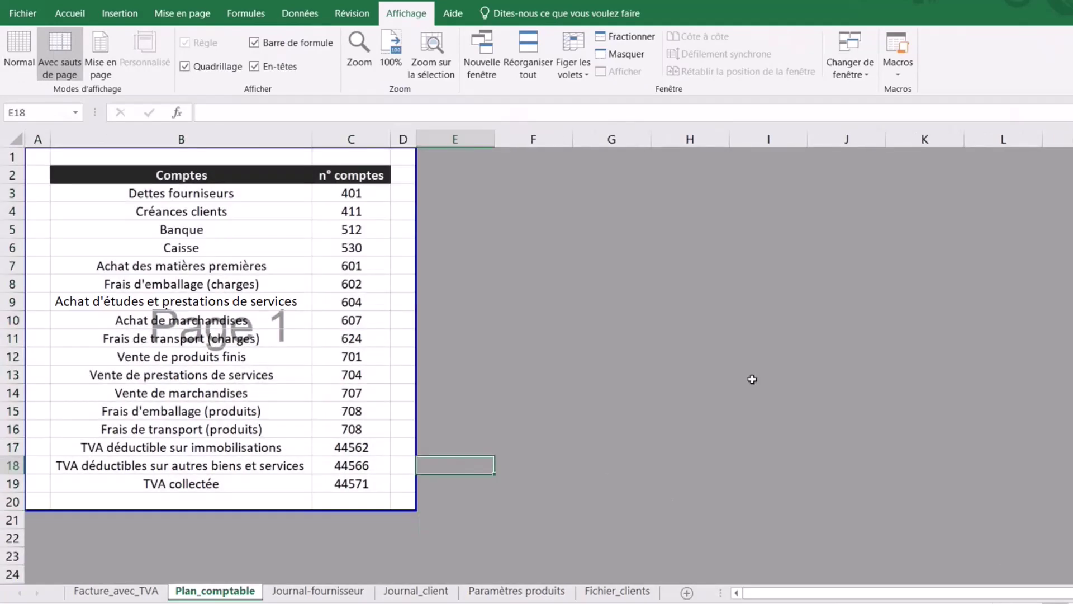
left_click(322, 591)
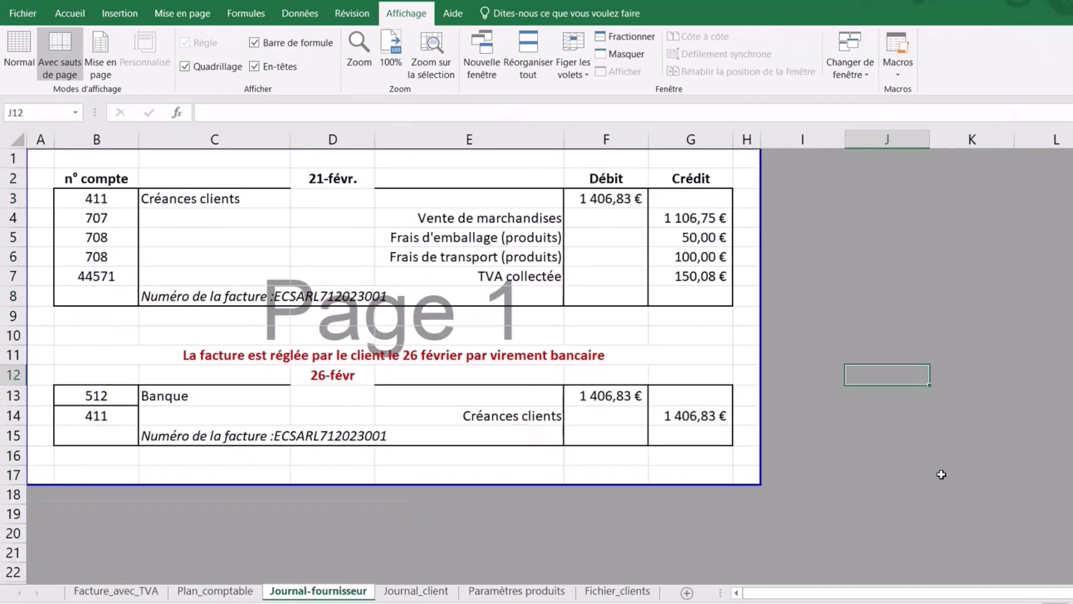